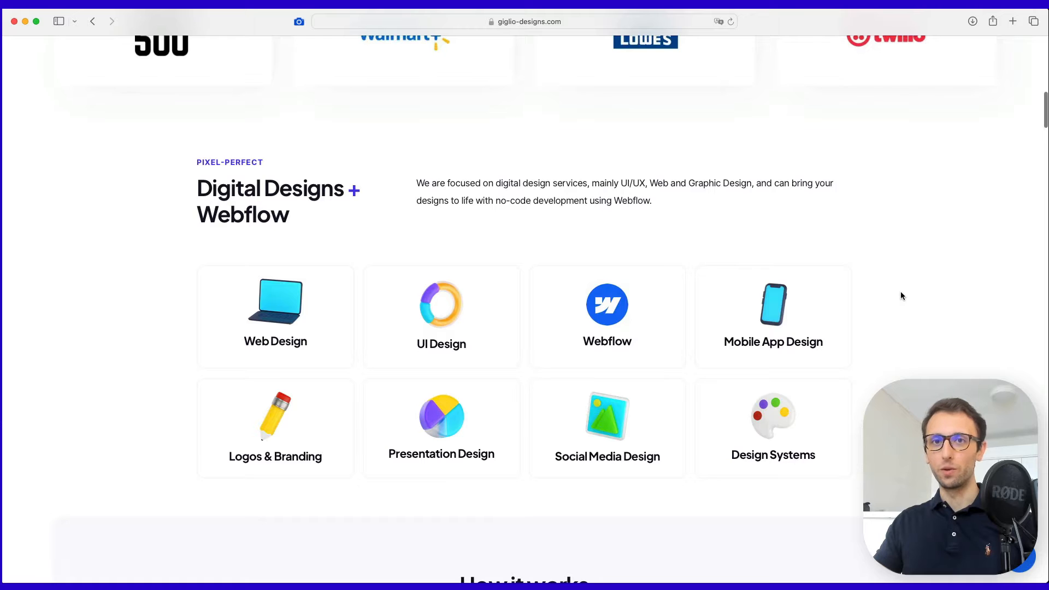
# Scroll the giglio-designs.com page past the service cards, How it works and async workflow sections.
pyautogui.scroll(-5, 901, 296)
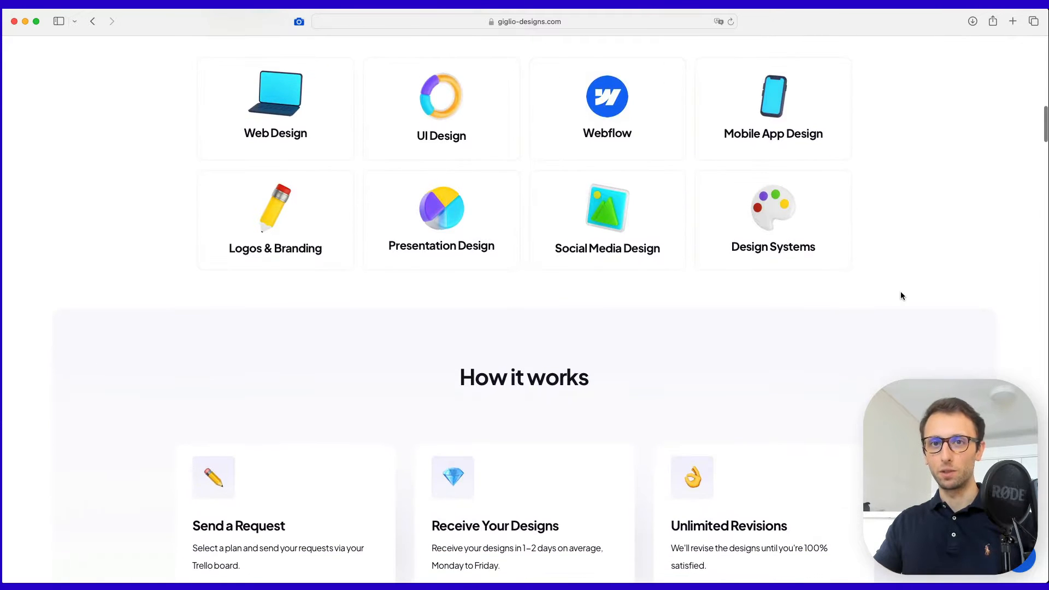
pyautogui.scroll(-6, 901, 295)
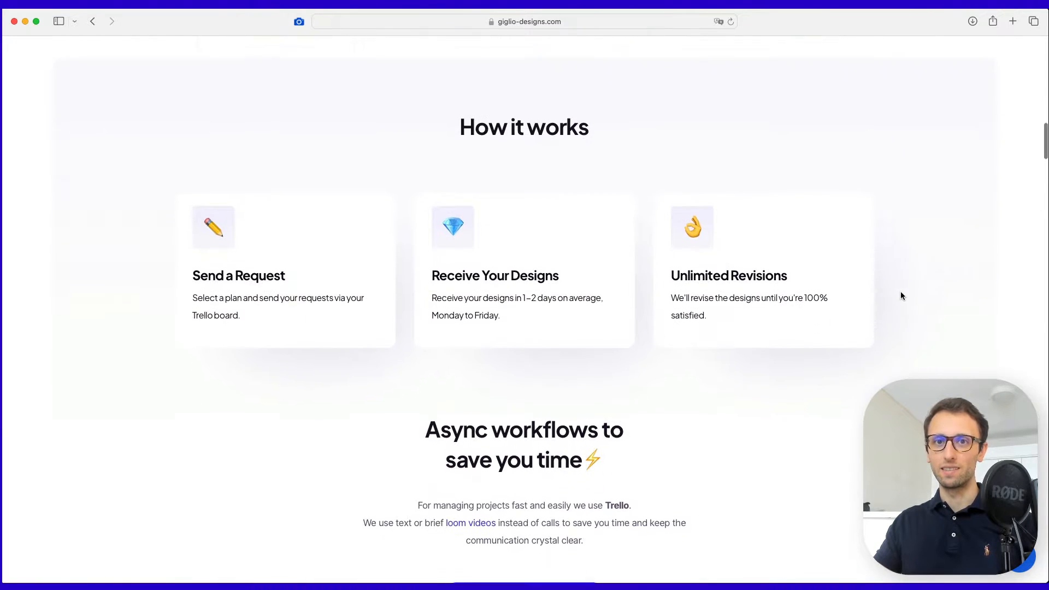
pyautogui.scroll(-5, 901, 296)
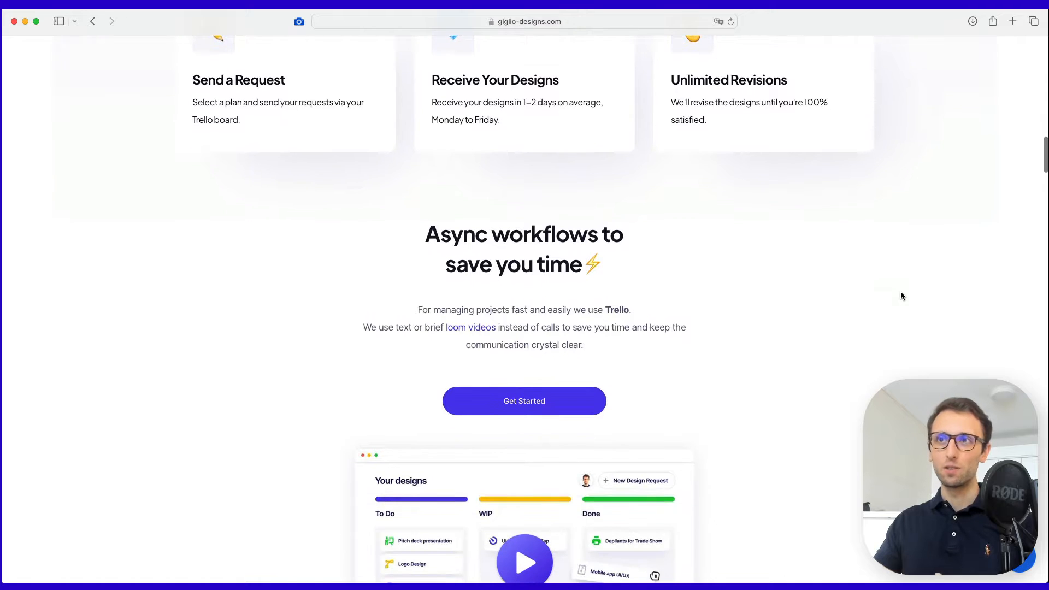
pyautogui.scroll(-5, 902, 295)
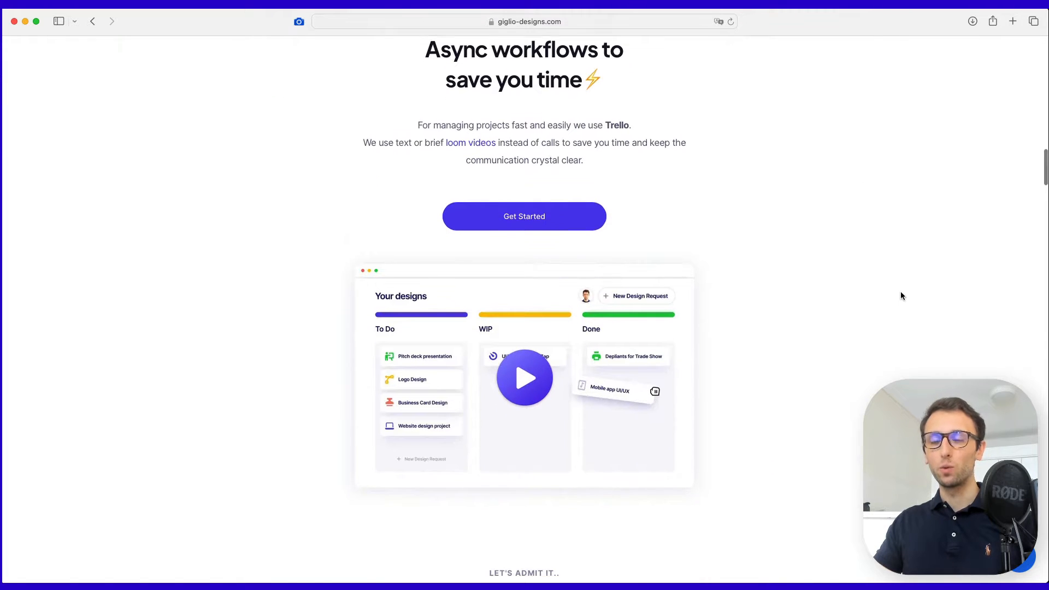
pyautogui.scroll(-1, 901, 295)
pyautogui.scroll(-2, 902, 295)
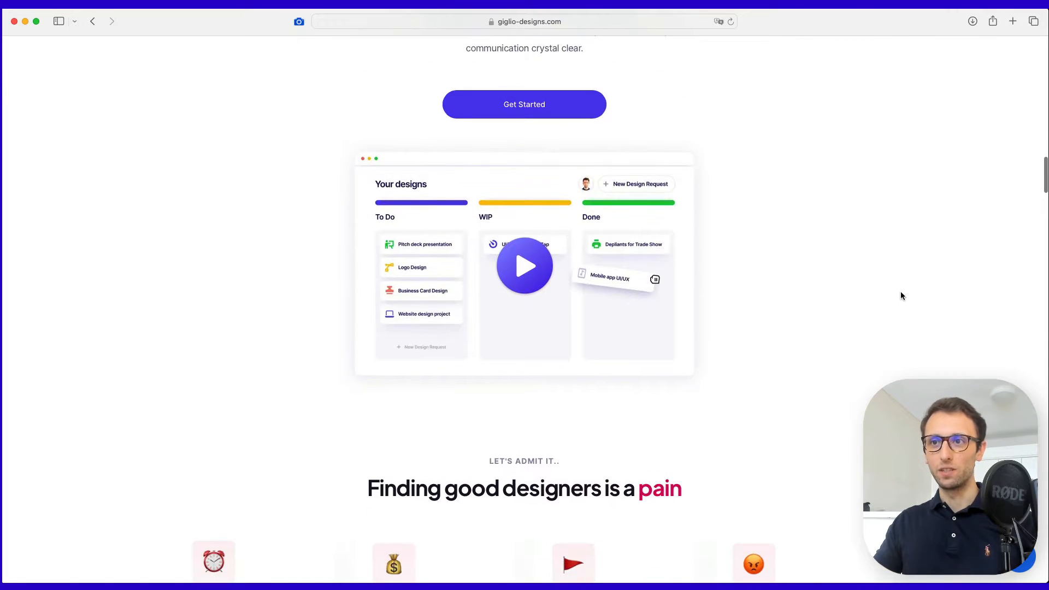
pyautogui.scroll(-3, 902, 296)
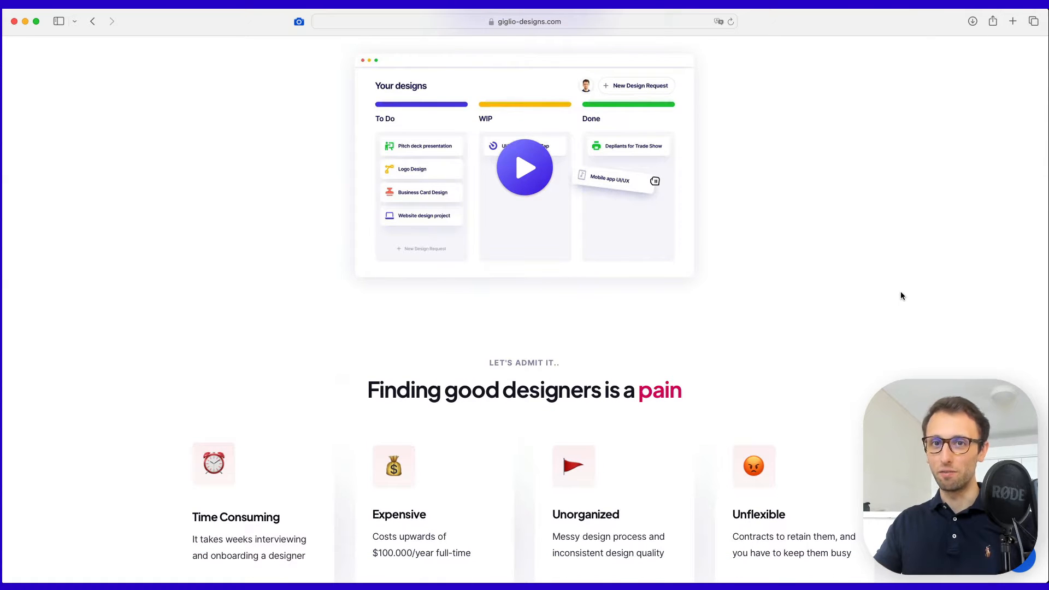
pyautogui.scroll(-5, 901, 296)
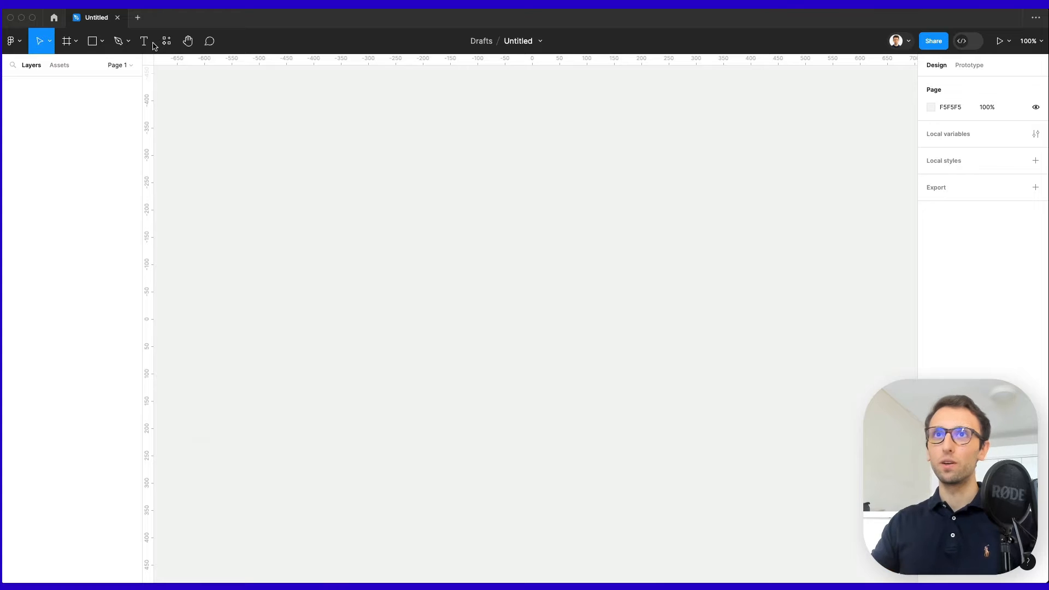
# Add a Desktop 1440×1024 frame to the canvas.
pyautogui.click(66, 42)
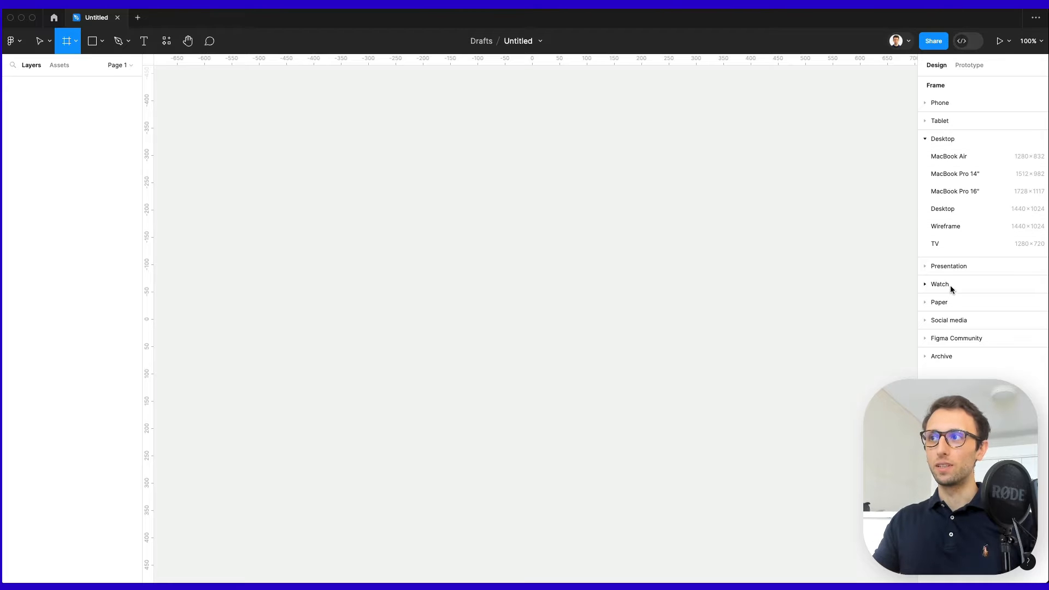
pyautogui.click(962, 209)
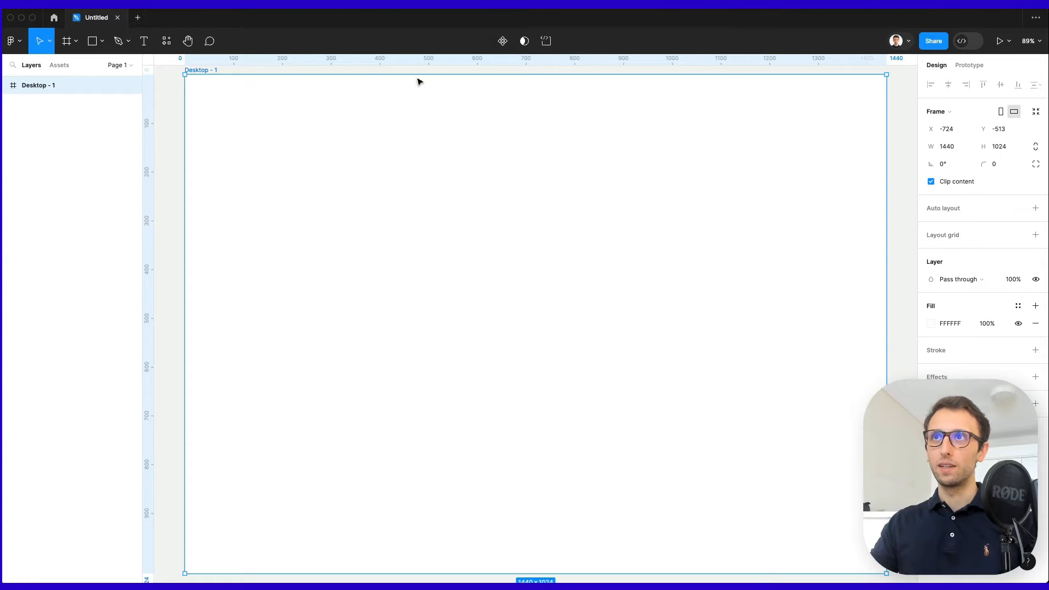
pyautogui.click(169, 112)
# Rename the file to 'Web Design GD'.
pyautogui.doubleClick(519, 42)
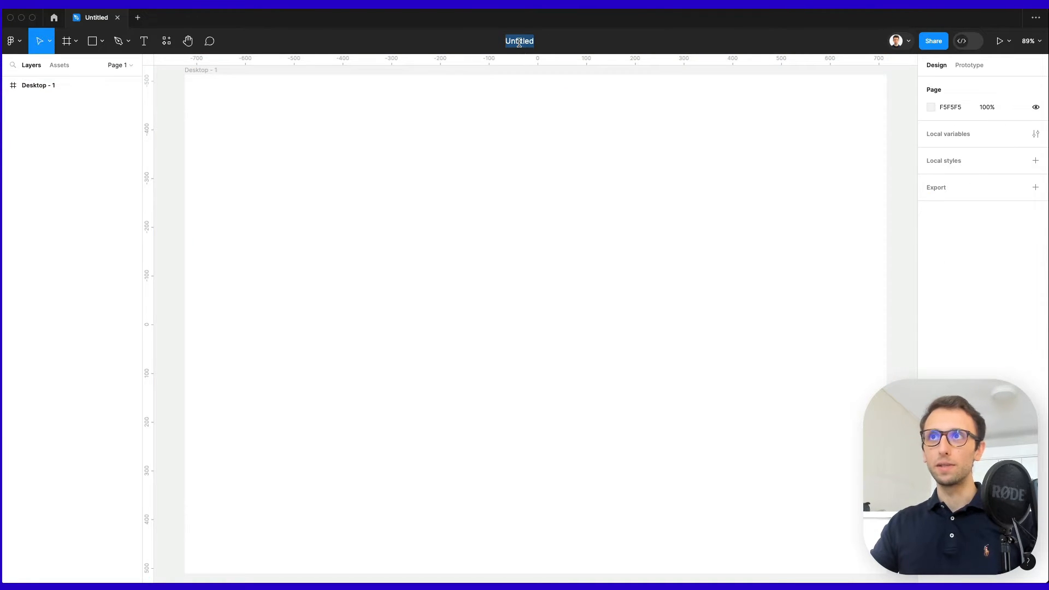
pyautogui.write('Web ')
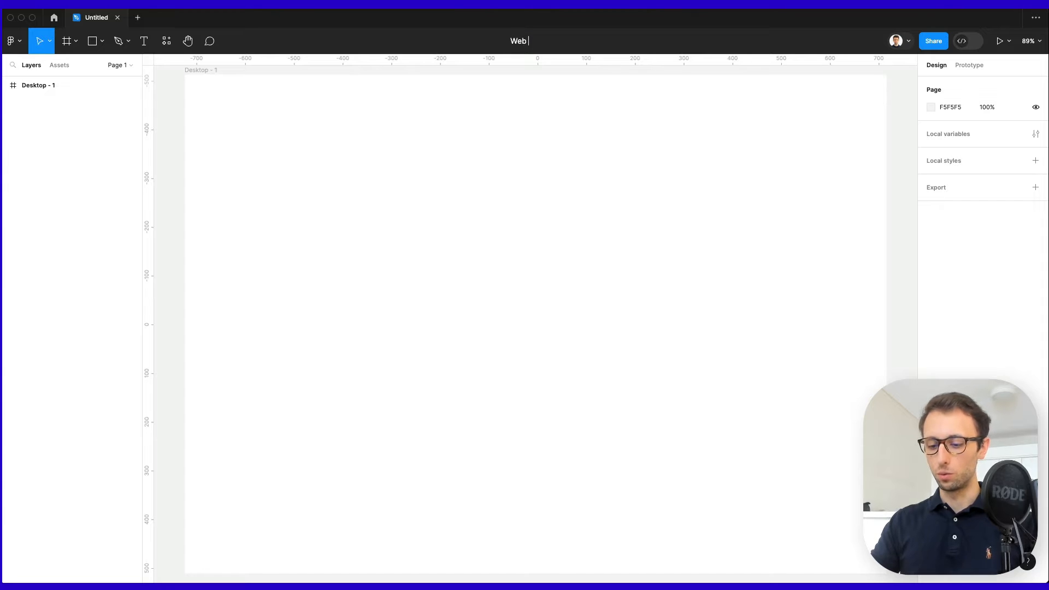
pyautogui.write('Design GD')
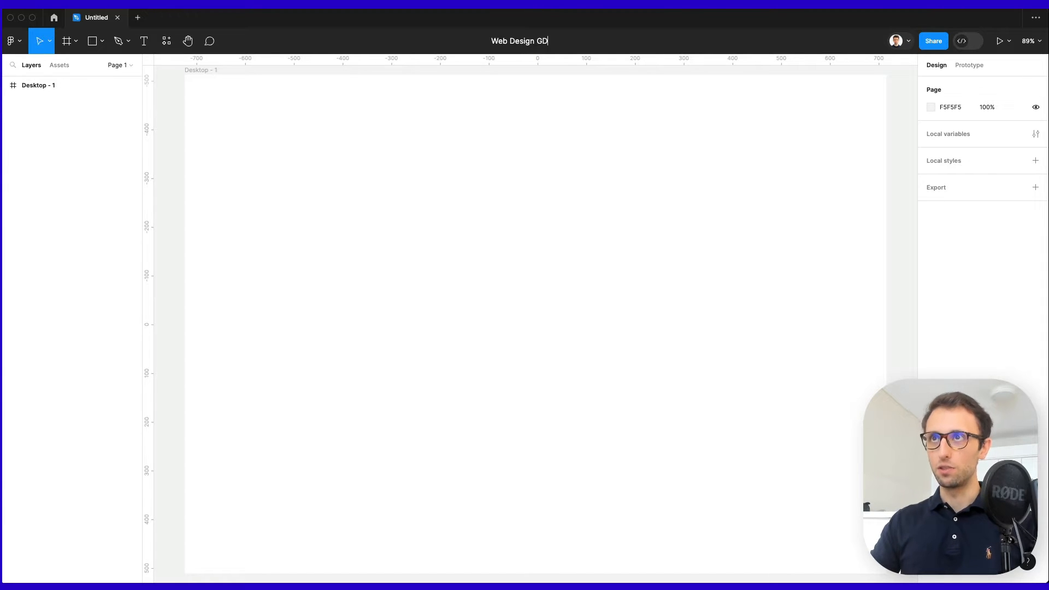
pyautogui.press('Return')
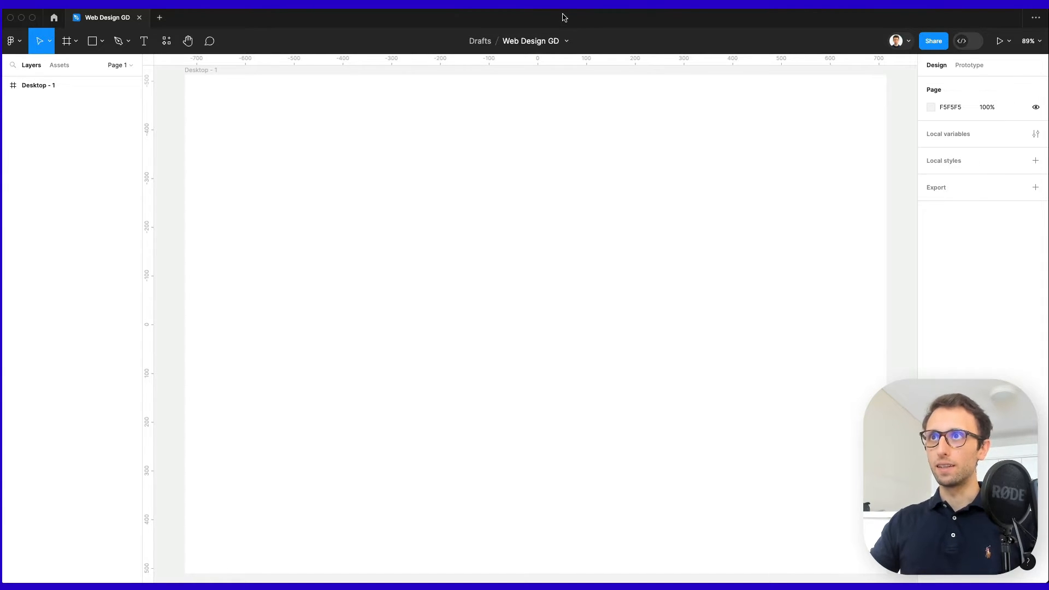
pyautogui.moveTo(564, 17)
pyautogui.mouseDown()
pyautogui.moveTo(573, 78)
pyautogui.moveTo(573, 14)
pyautogui.mouseUp()
# Switch to Safari and scroll giglio-designs.com back to the 'Digital Design solutions at affordable rates' hero.
pyautogui.moveTo(2, 139)
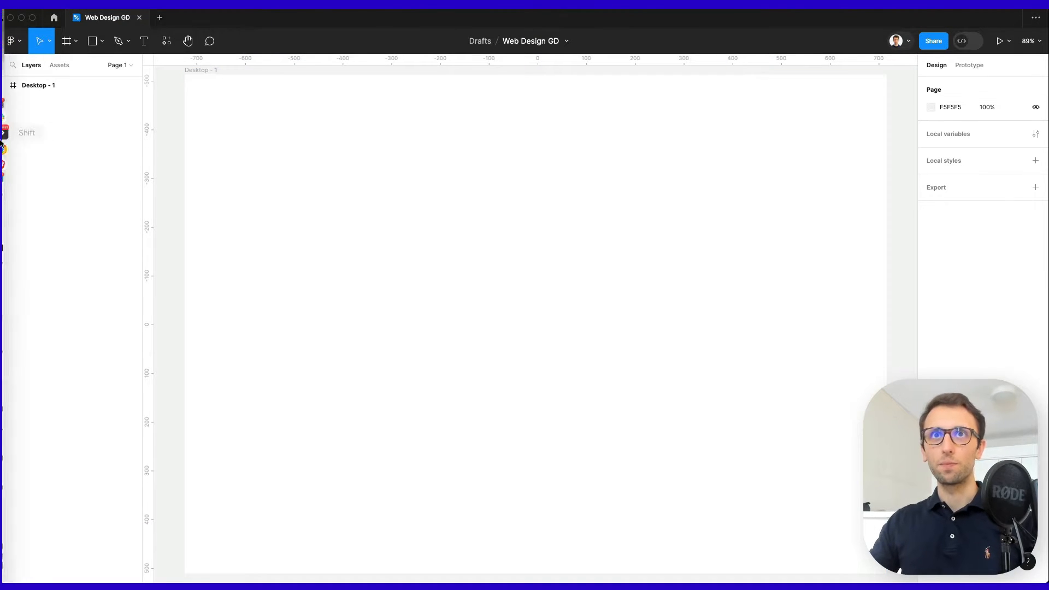
pyautogui.click(16, 33)
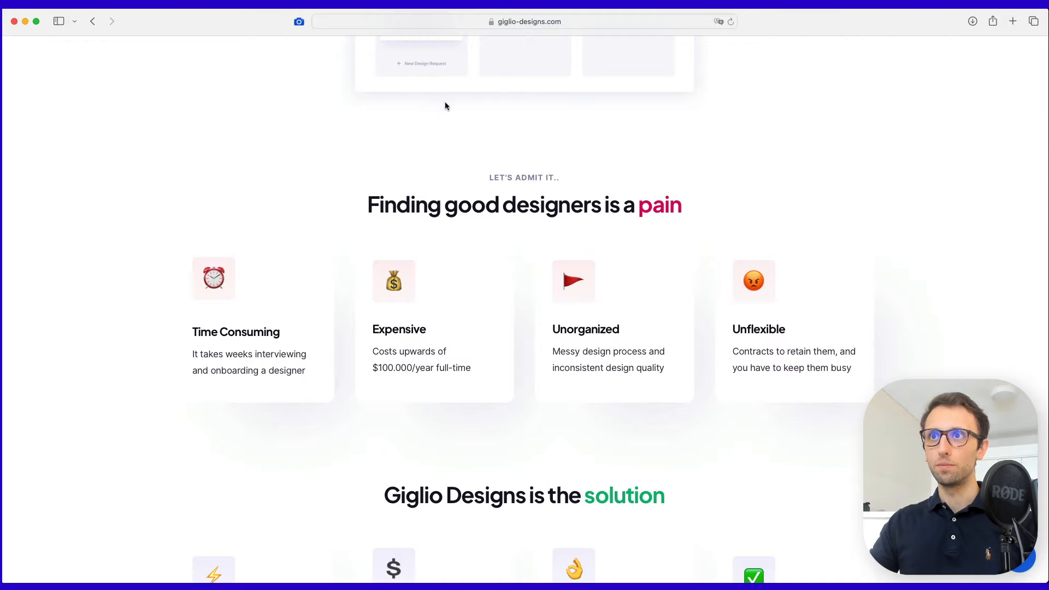
pyautogui.scroll(15, 446, 104)
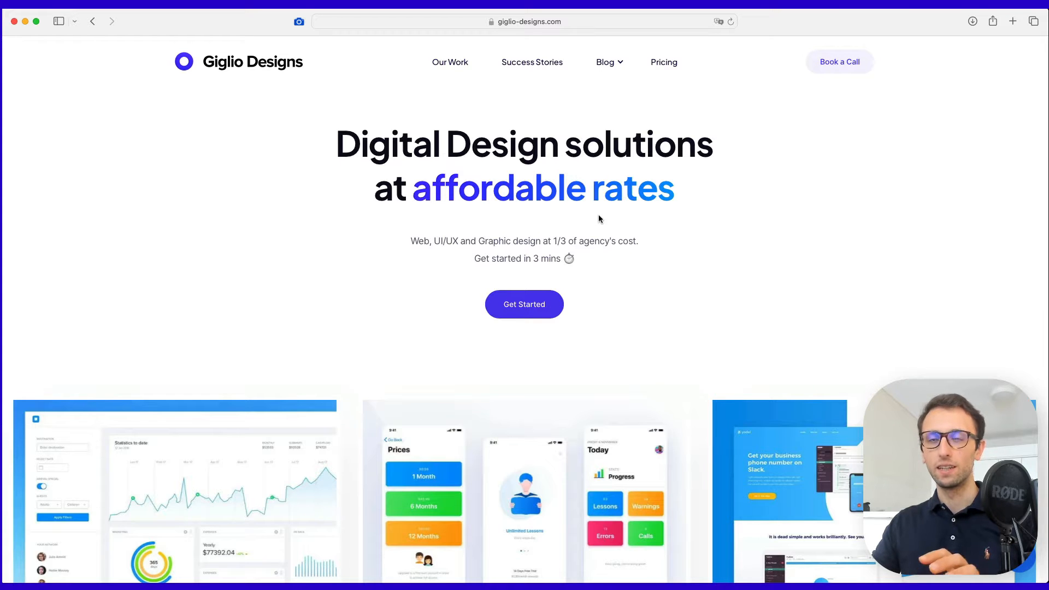
pyautogui.scroll(-1, 598, 217)
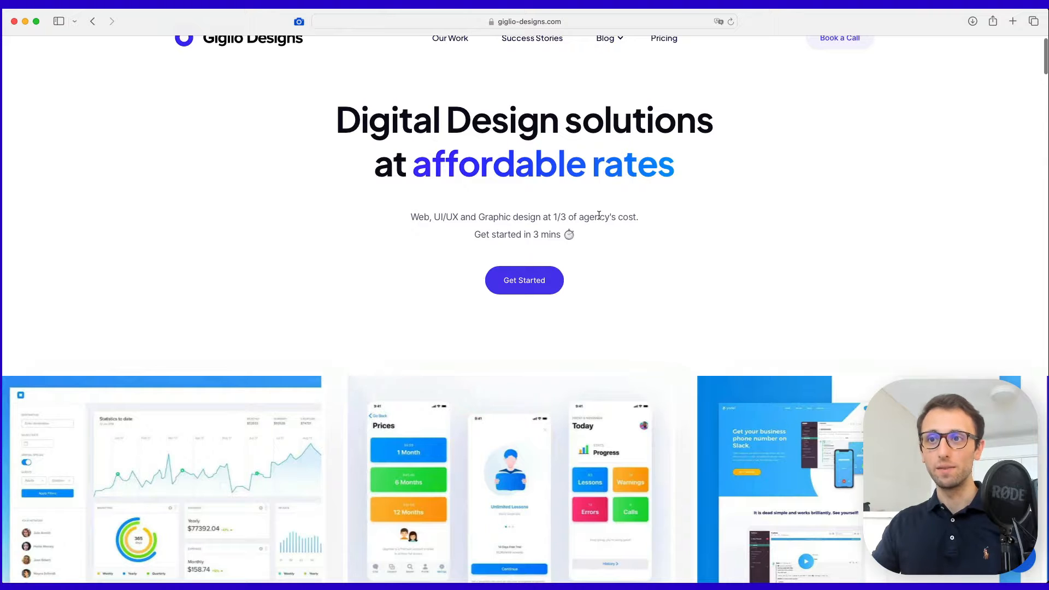
pyautogui.scroll(-1, 598, 215)
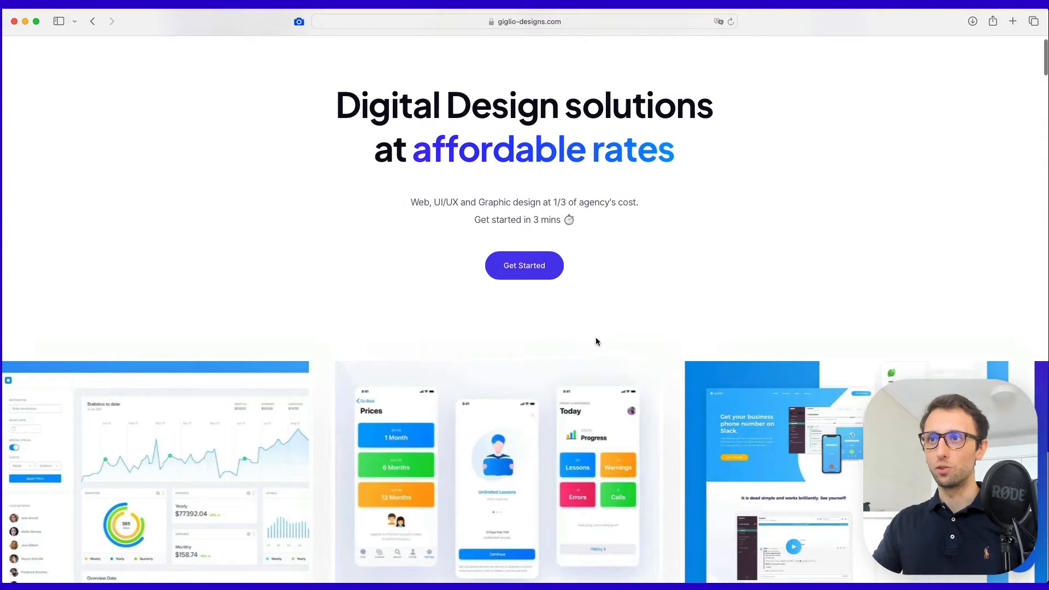
pyautogui.scroll(2, 595, 342)
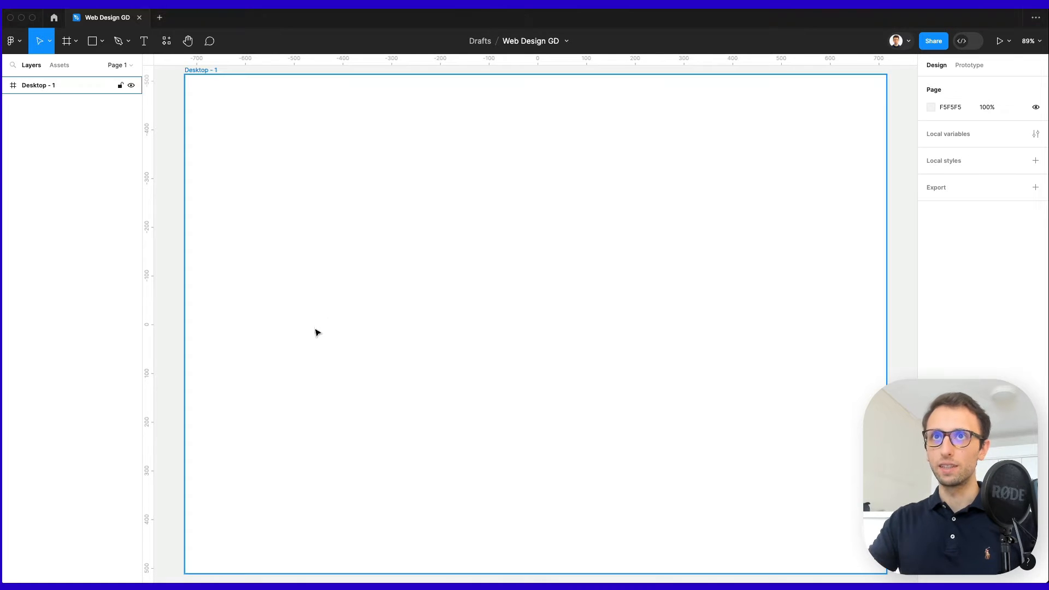
# Add a layout grid to Desktop - 1 and make it 12 columns.
pyautogui.click(200, 71)
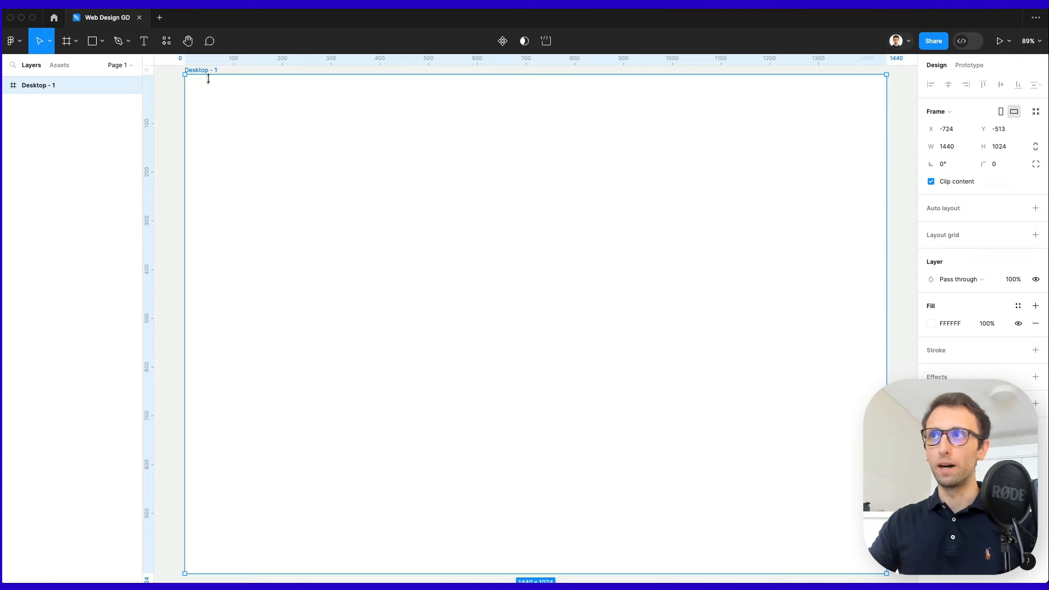
pyautogui.click(940, 236)
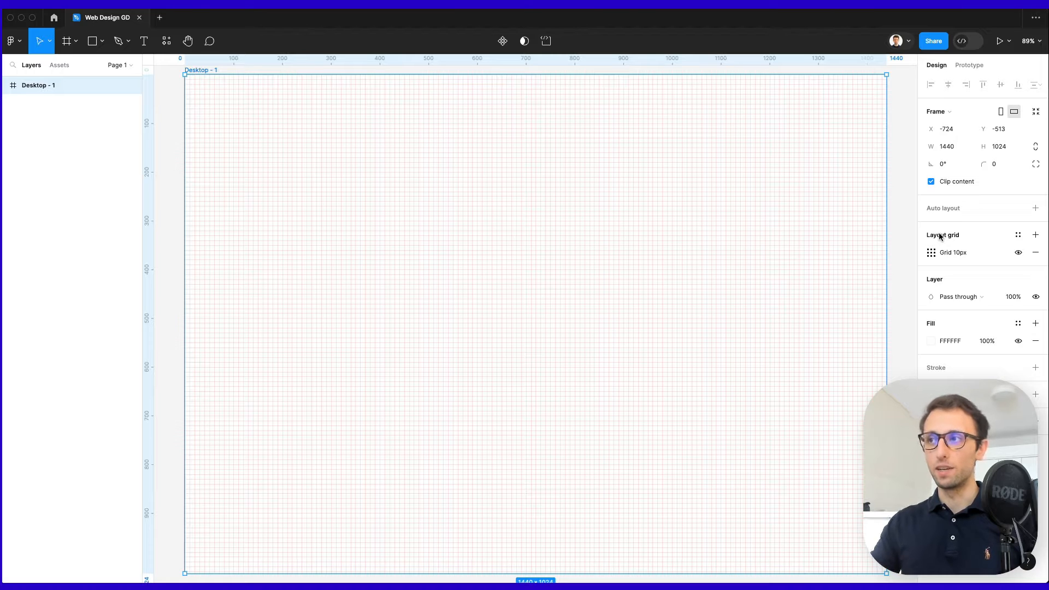
pyautogui.click(930, 253)
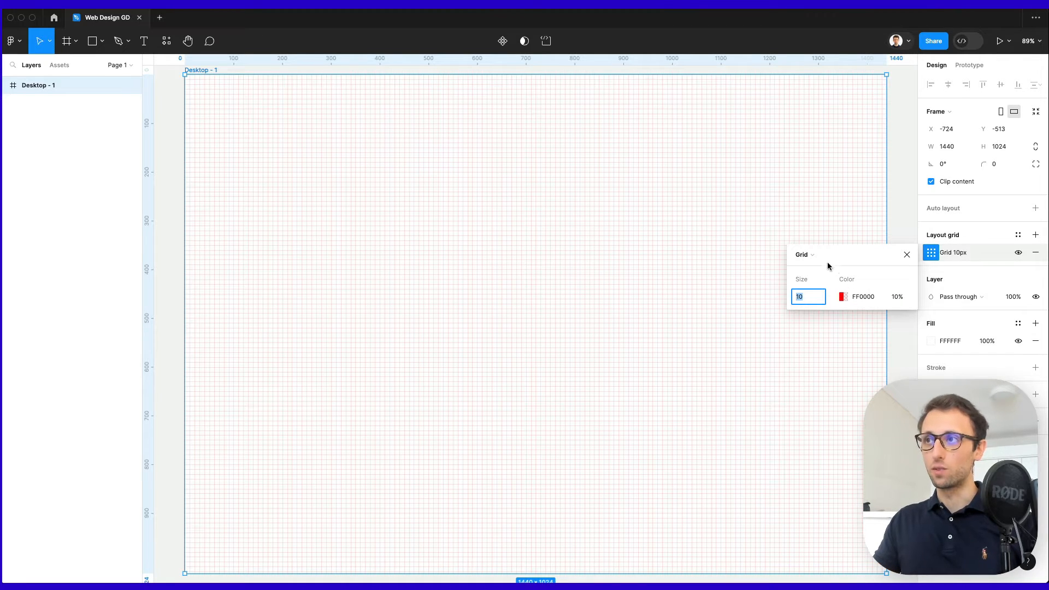
pyautogui.click(810, 255)
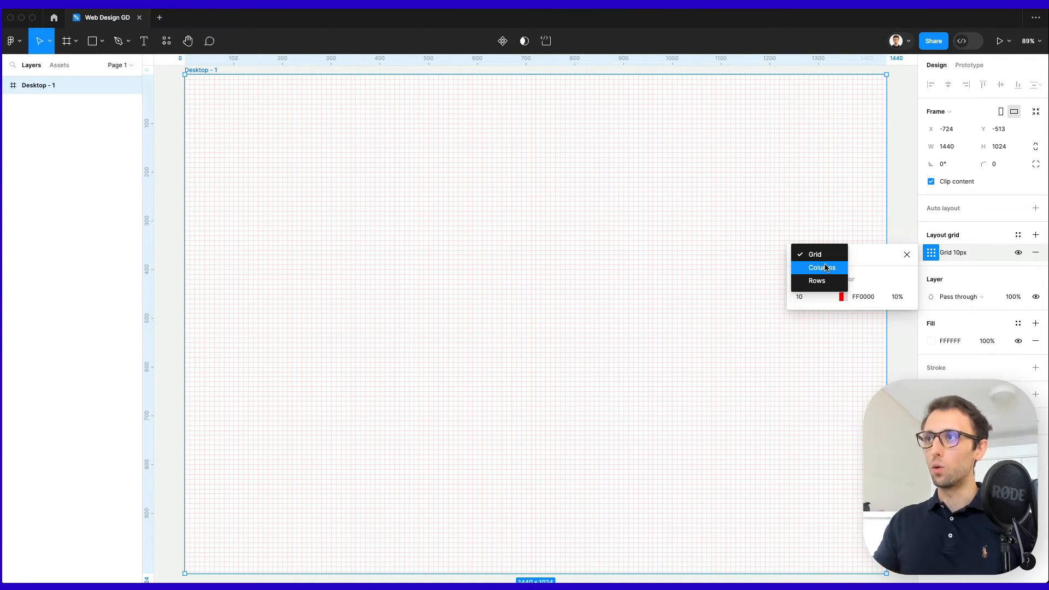
pyautogui.click(826, 267)
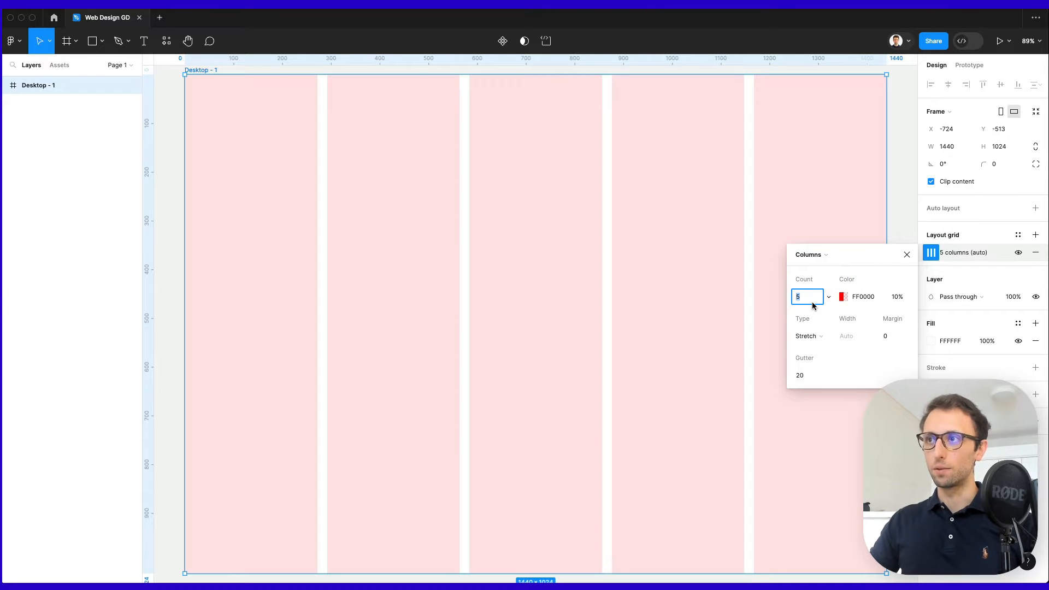
pyautogui.write('7')
pyautogui.press('Return')
pyautogui.press('Up')
pyautogui.press('Up')
pyautogui.press('Up')
pyautogui.press('Up')
pyautogui.press('Up')
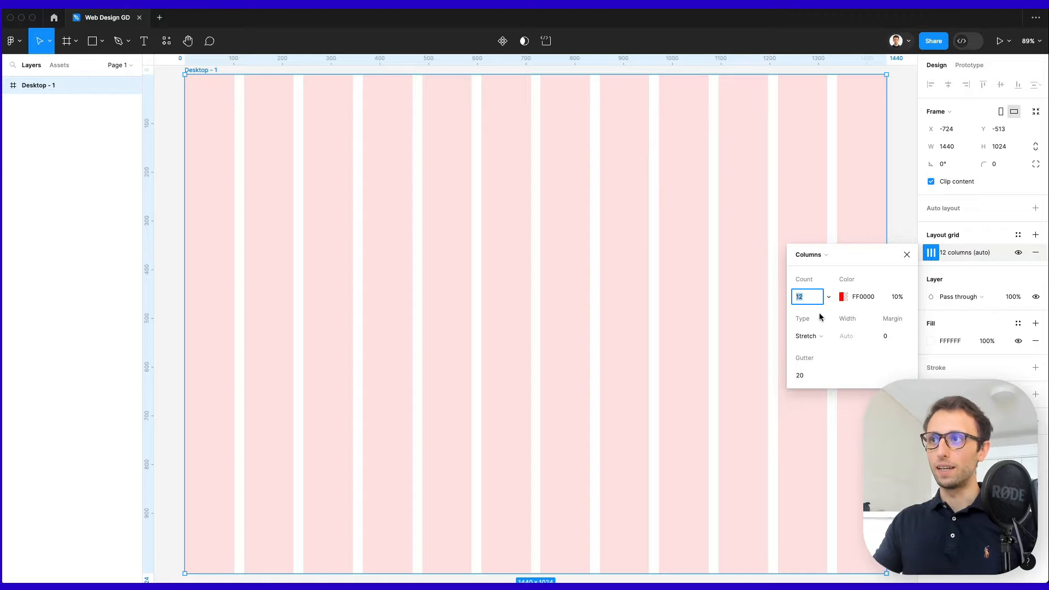
# Set the column grid's side margin to 110.
pyautogui.click(891, 336)
pyautogui.hotkey('shift', 'Up')
pyautogui.hotkey('shift', 'Up')
pyautogui.hotkey('shift', 'Up')
pyautogui.hotkey('shift', 'Up')
pyautogui.hotkey('shift', 'Up')
pyautogui.hotkey('shift', 'Up')
pyautogui.hotkey('shift', 'Up')
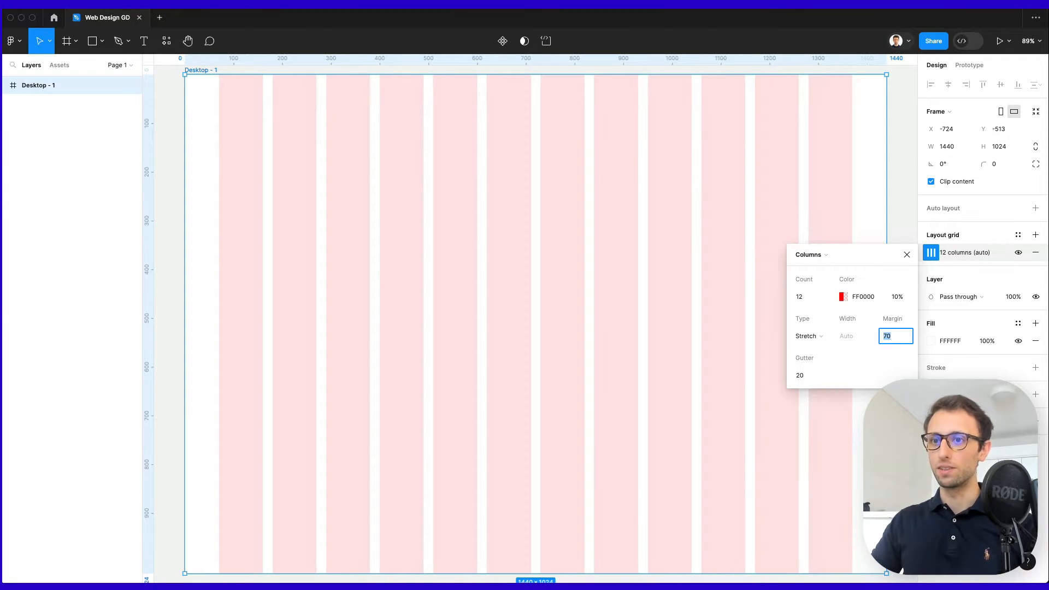
pyautogui.hotkey('shift', 'Up')
pyautogui.hotkey('shift', 'Up')
pyautogui.hotkey('shift', 'Up')
pyautogui.hotkey('shift', 'Up')
pyautogui.hotkey('shift', 'Up')
pyautogui.hotkey('shift', 'Up')
pyautogui.hotkey('shift', 'Up')
pyautogui.hotkey('shift', 'Up')
pyautogui.hotkey('shift', 'Up')
pyautogui.hotkey('shift', 'Up')
pyautogui.hotkey('shift', 'Up')
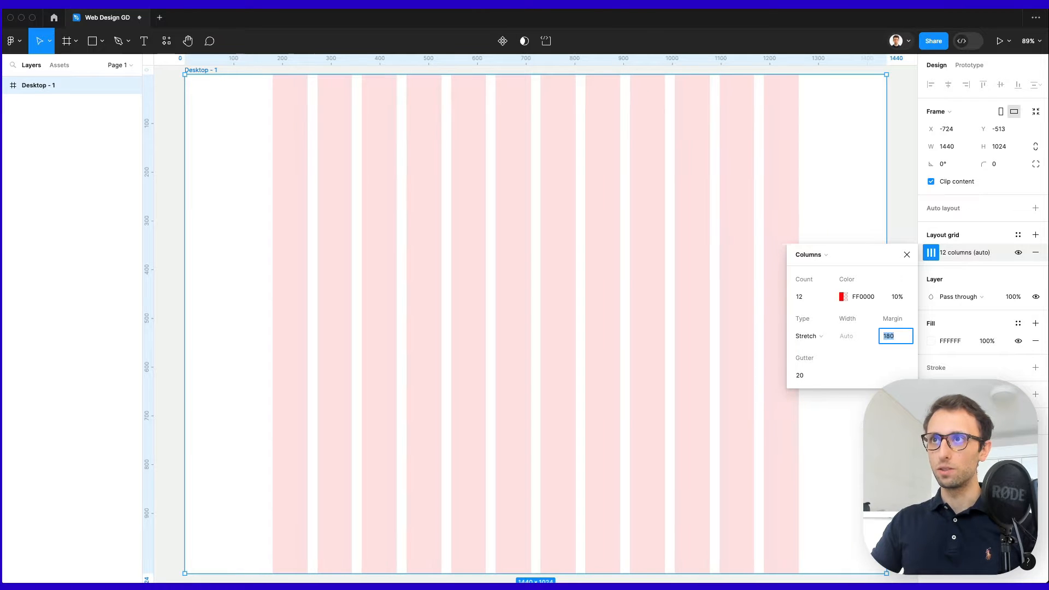
pyautogui.hotkey('shift', 'Up')
pyautogui.hotkey('shift', 'Down')
pyautogui.hotkey('shift', 'Down')
pyautogui.hotkey('shift', 'Down')
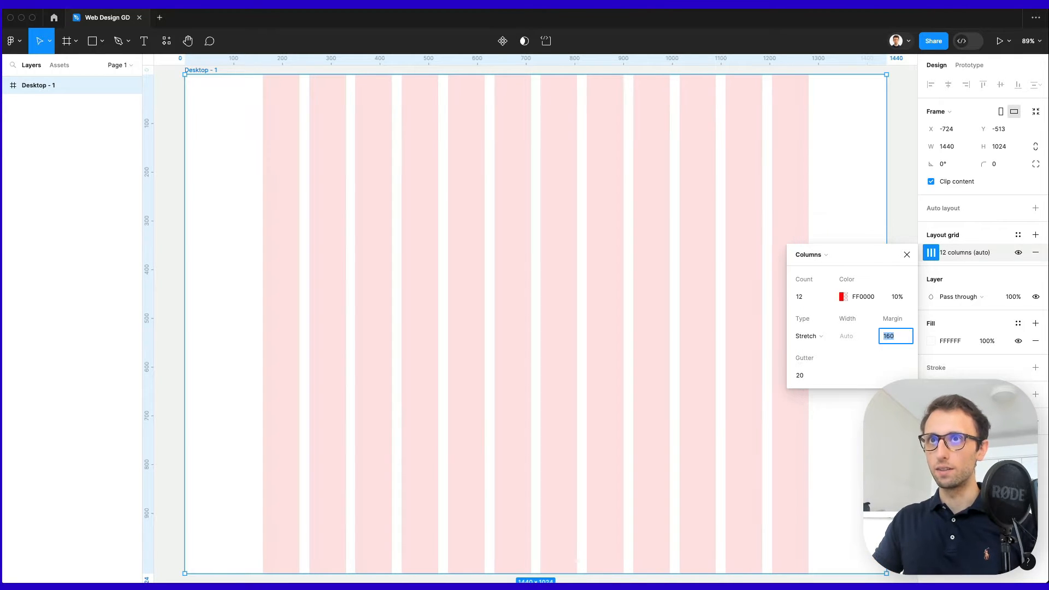
pyautogui.hotkey('shift', 'Down')
pyautogui.hotkey('shift', 'Down')
pyautogui.hotkey('shift', 'Down')
pyautogui.hotkey('shift', 'Down')
pyautogui.hotkey('shift', 'Down')
pyautogui.hotkey('shift', 'Down')
pyautogui.hotkey('shift', 'Up')
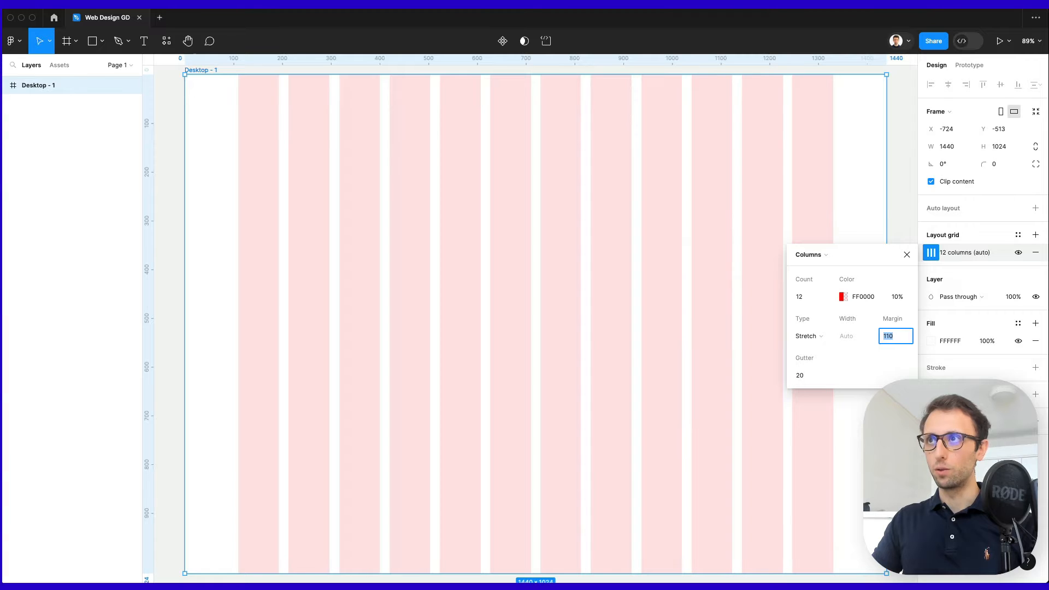
pyautogui.click(843, 297)
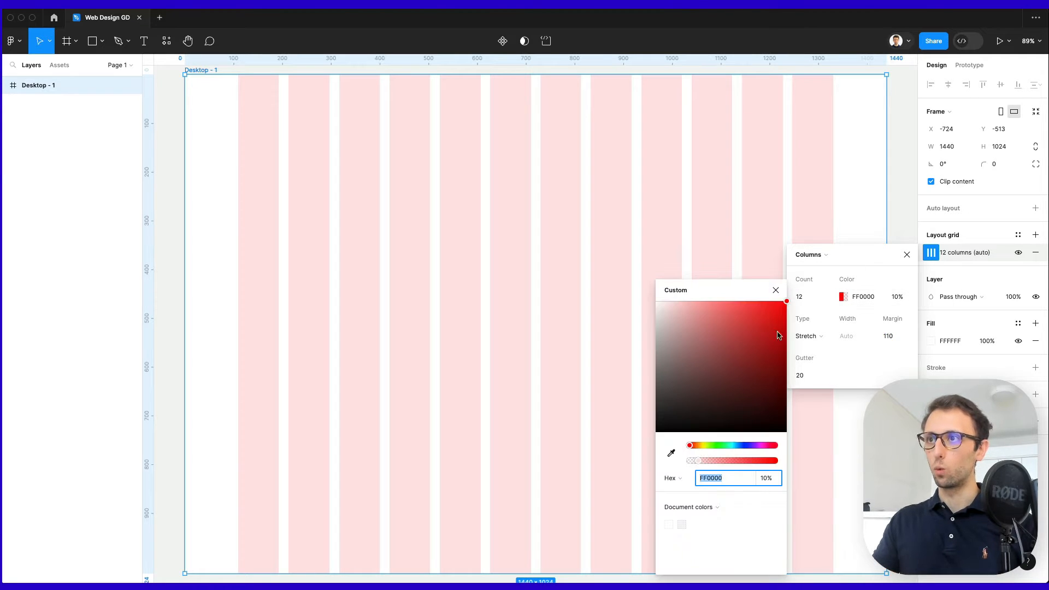
# Colour the grid columns pale grey-blue B0B4DA at 10% and close the grid settings.
pyautogui.click(744, 445)
pyautogui.moveTo(658, 303); pyautogui.dragTo(680, 321)
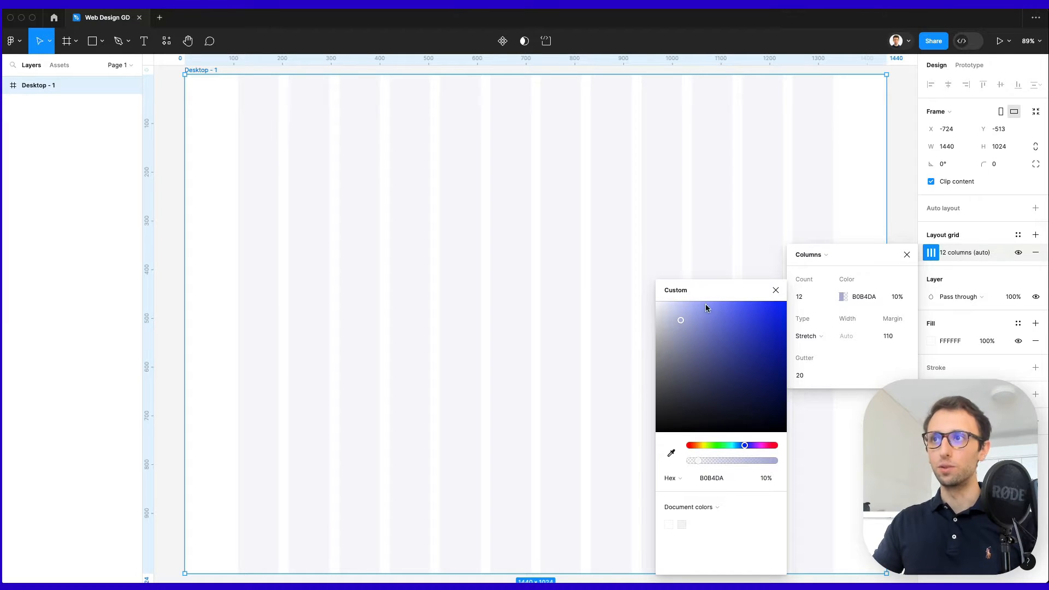
pyautogui.click(776, 291)
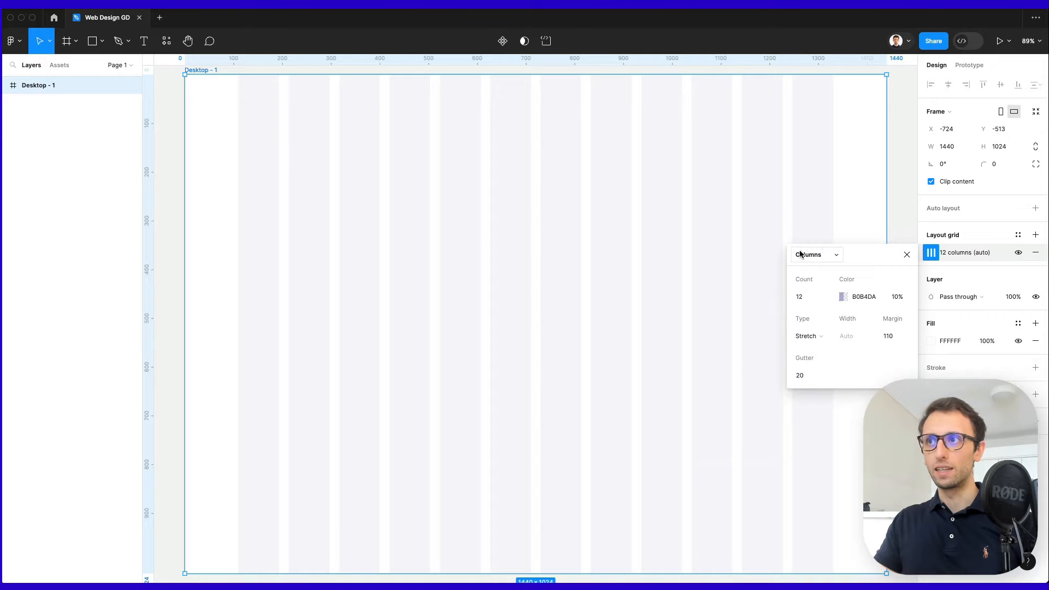
pyautogui.click(904, 254)
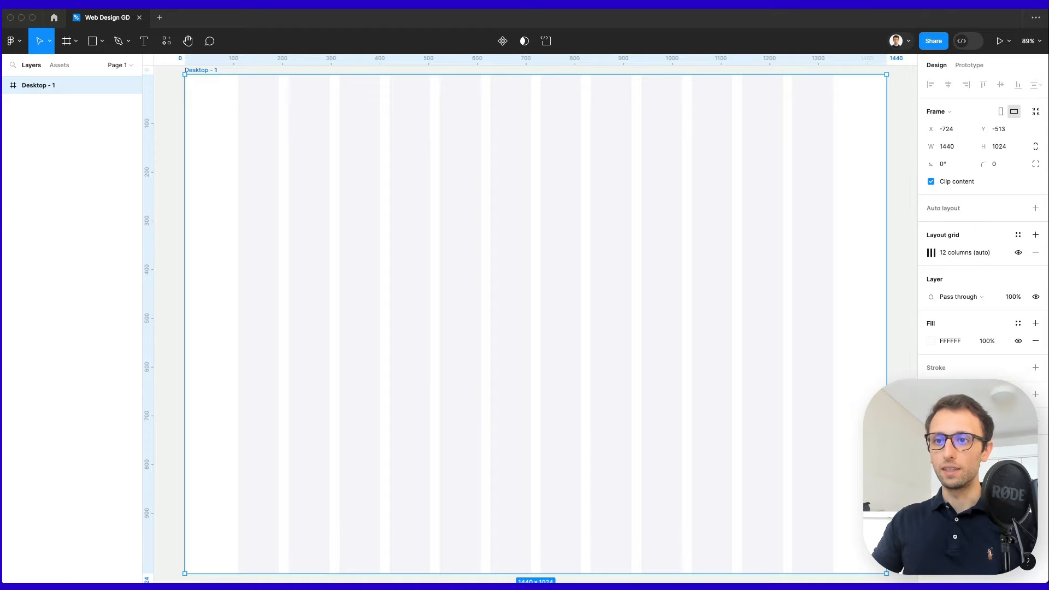
pyautogui.moveTo(246, 586); pyautogui.dragTo(246, 330)
pyautogui.rightClick(228, 372)
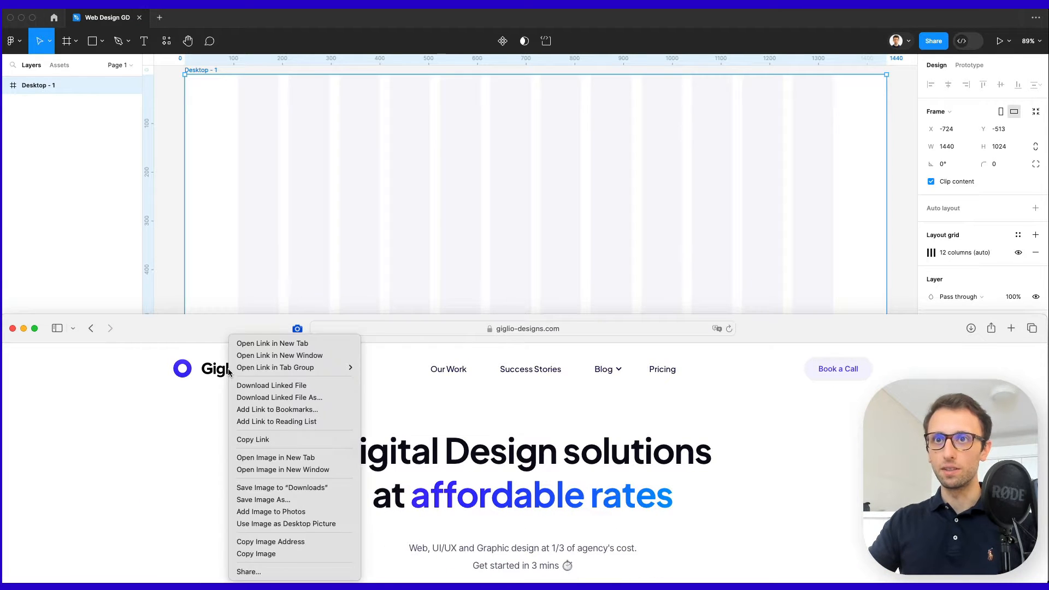
pyautogui.click(266, 553)
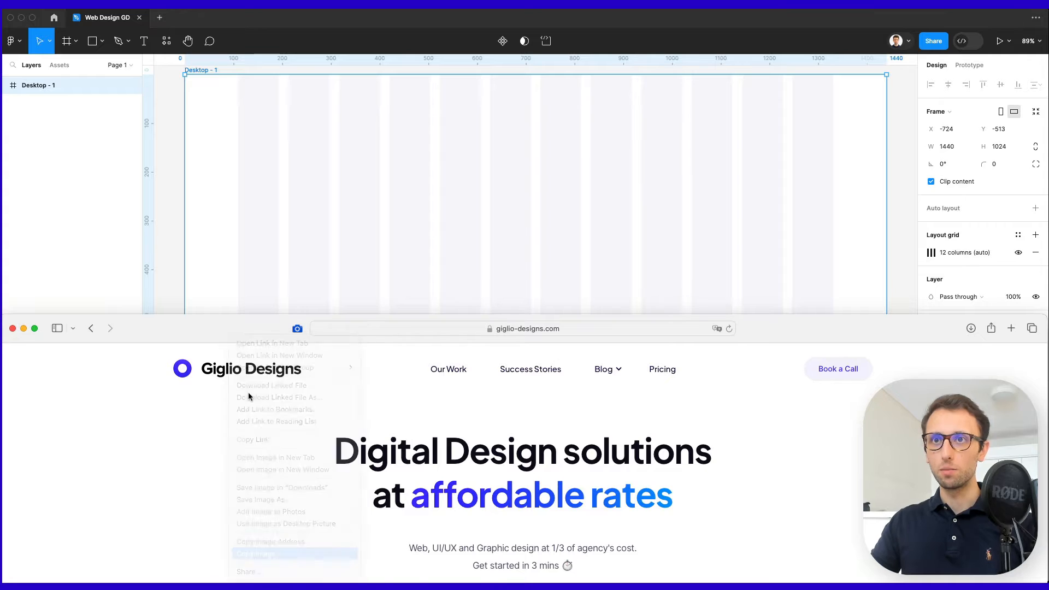
pyautogui.moveTo(245, 328); pyautogui.dragTo(245, 587)
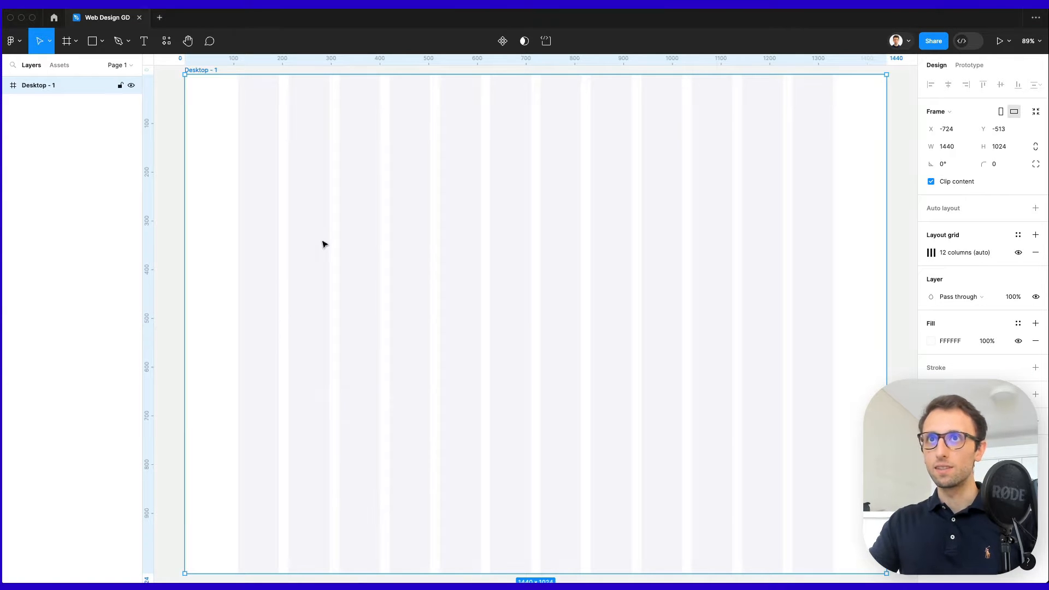
pyautogui.press('super+v')
pyautogui.press('super+z')
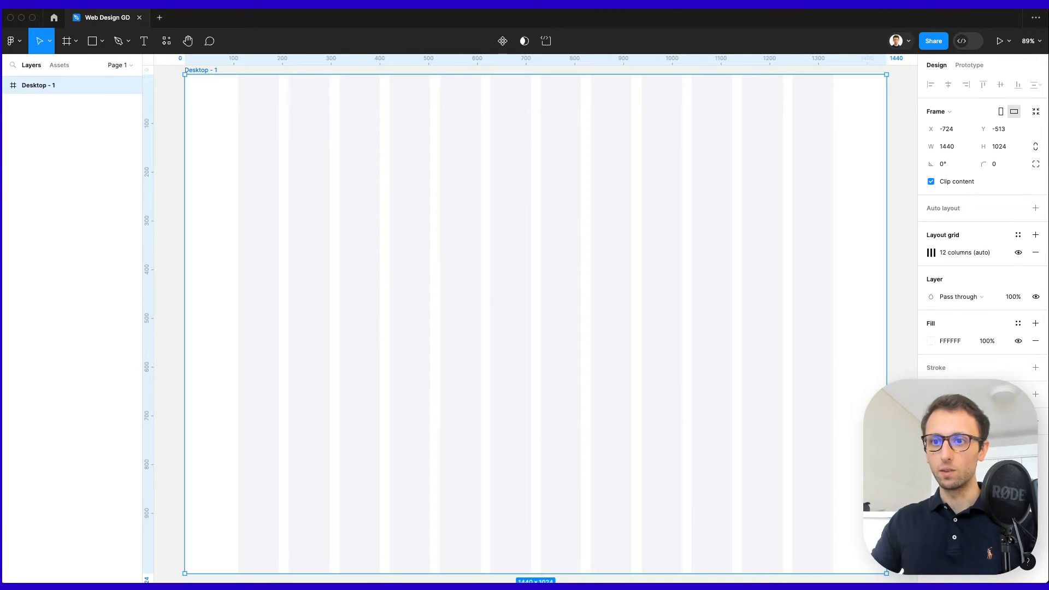
pyautogui.press('super+Tab')
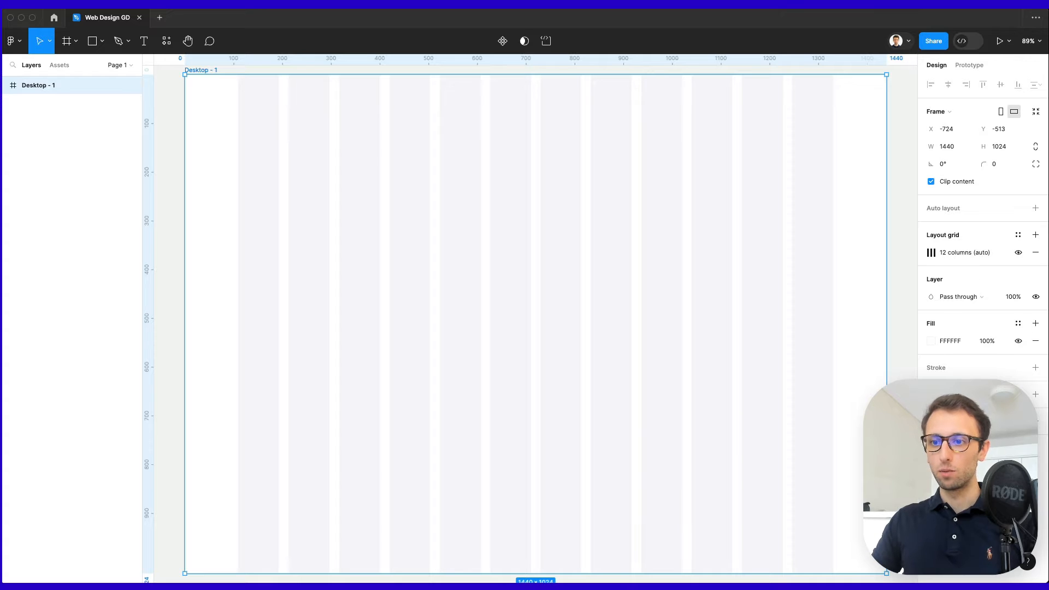
pyautogui.press('super+Tab')
pyautogui.press('super+v')
pyautogui.press('super+z')
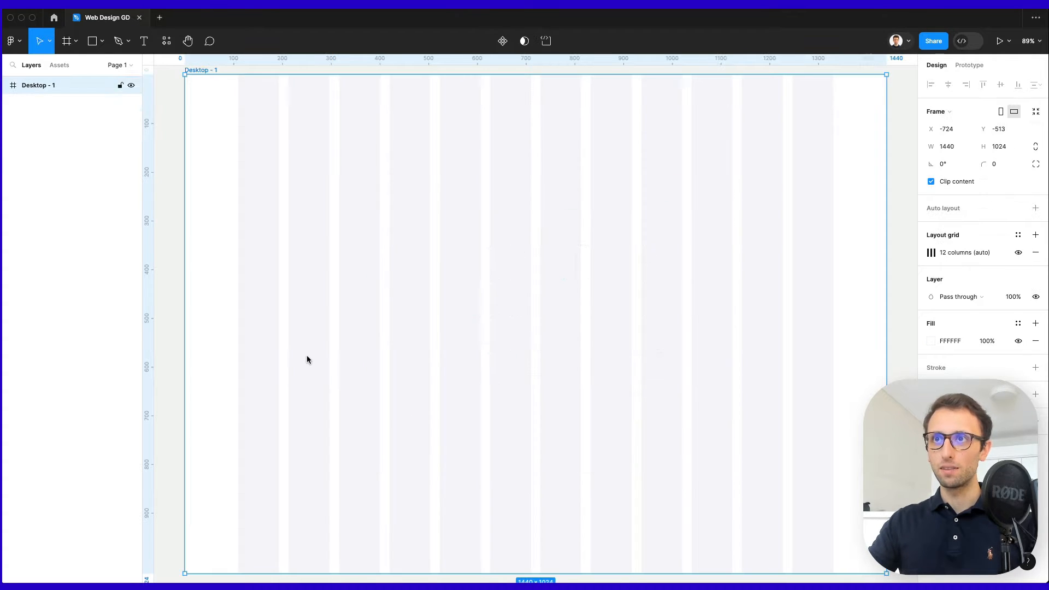
pyautogui.press('super+Tab')
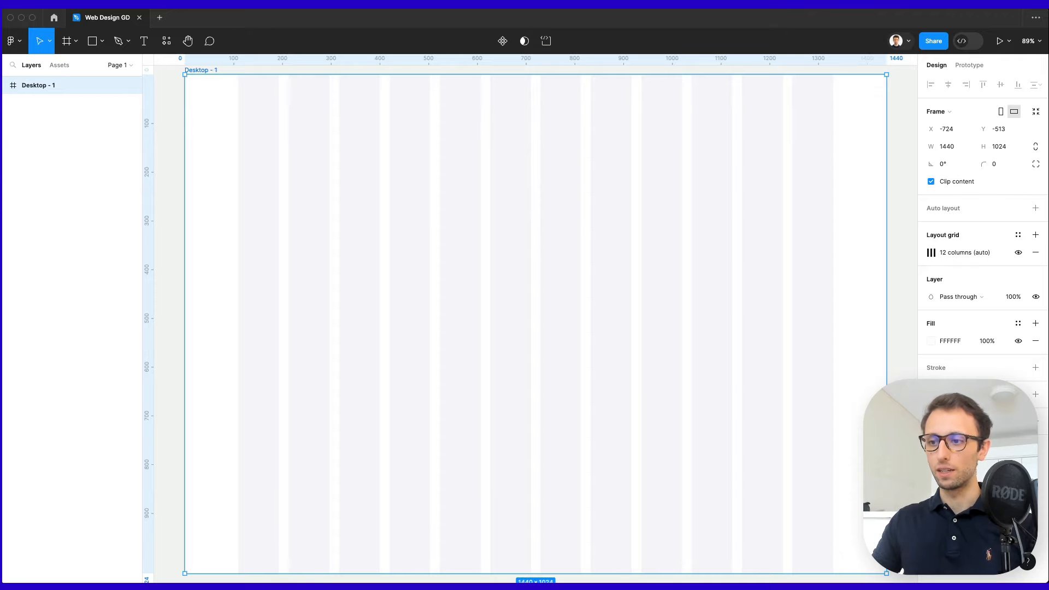
pyautogui.moveTo(1, 387)
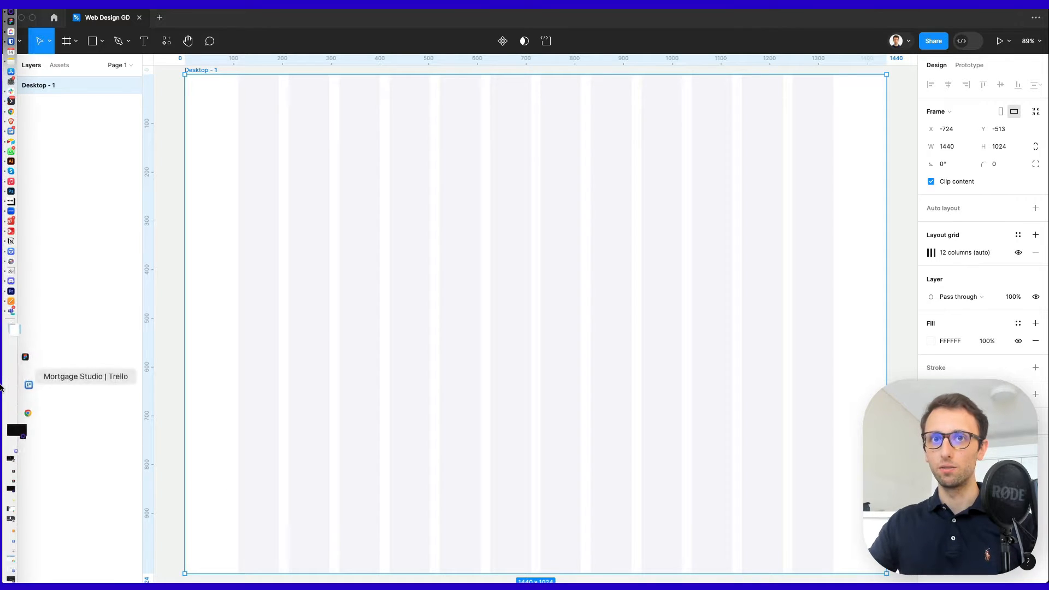
# Place the Giglio Designs logo SVG from Downloads into the Desktop - 1 frame.
pyautogui.click(17, 356)
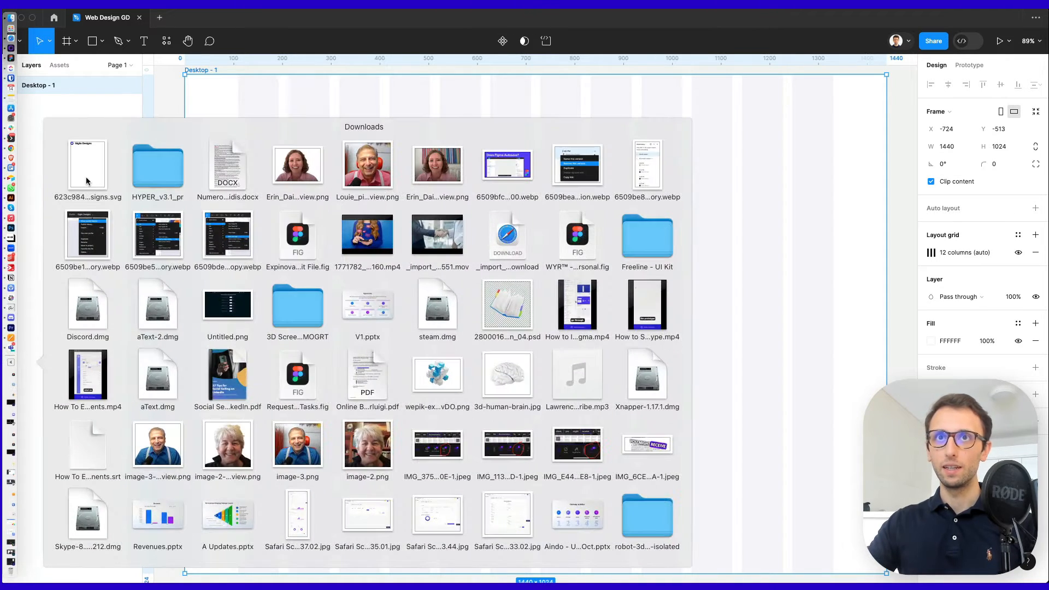
pyautogui.moveTo(86, 181); pyautogui.dragTo(298, 111)
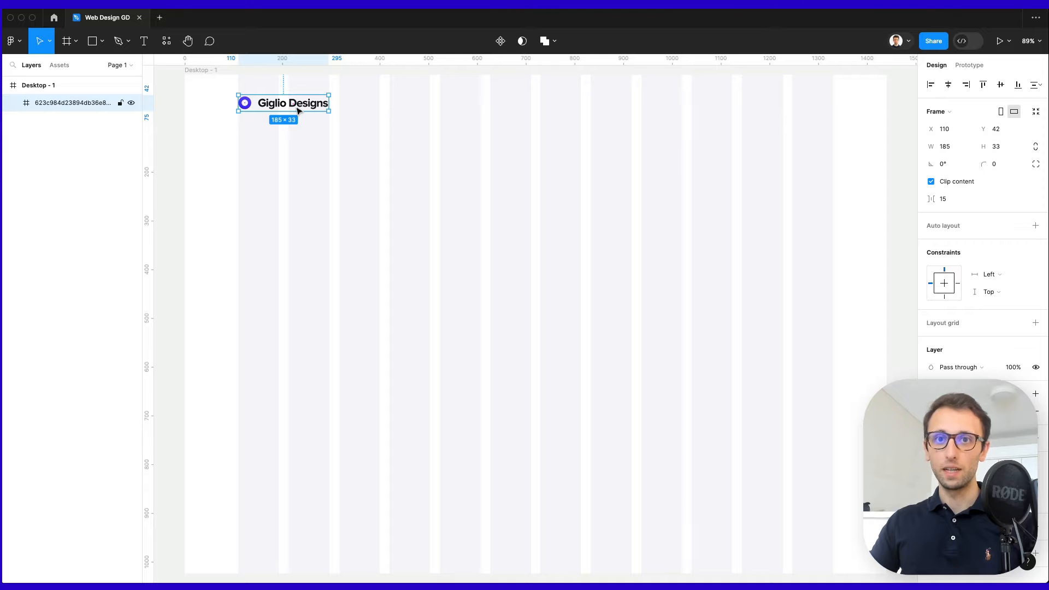
pyautogui.scroll(5, 298, 110)
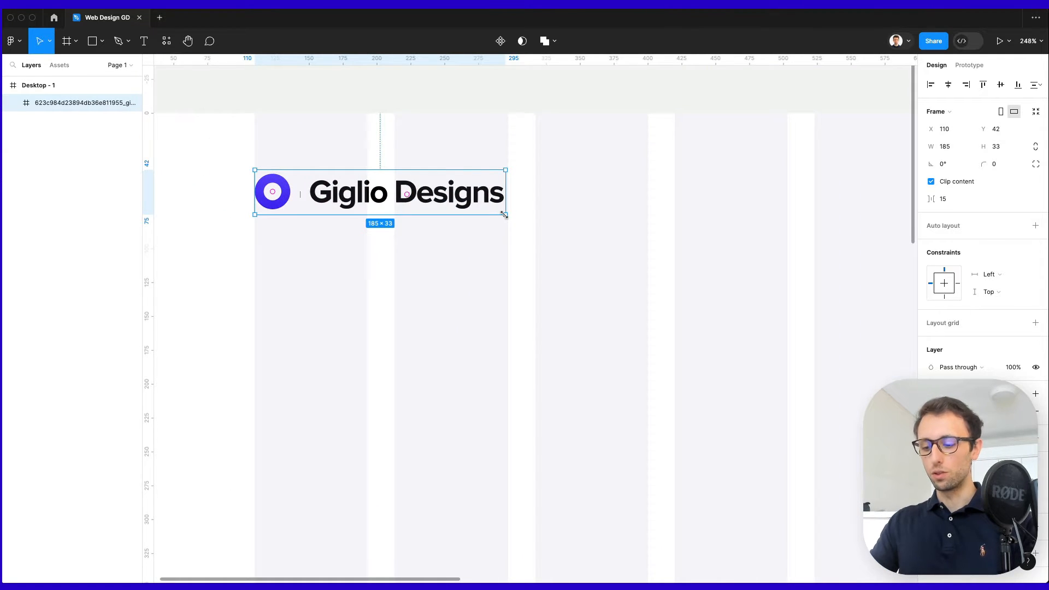
# Try scaling the logo up proportionally, then undo the oversized scaling.
pyautogui.press('k')
pyautogui.moveTo(504, 215); pyautogui.dragTo(651, 239)
pyautogui.scroll(-1, 338, 244)
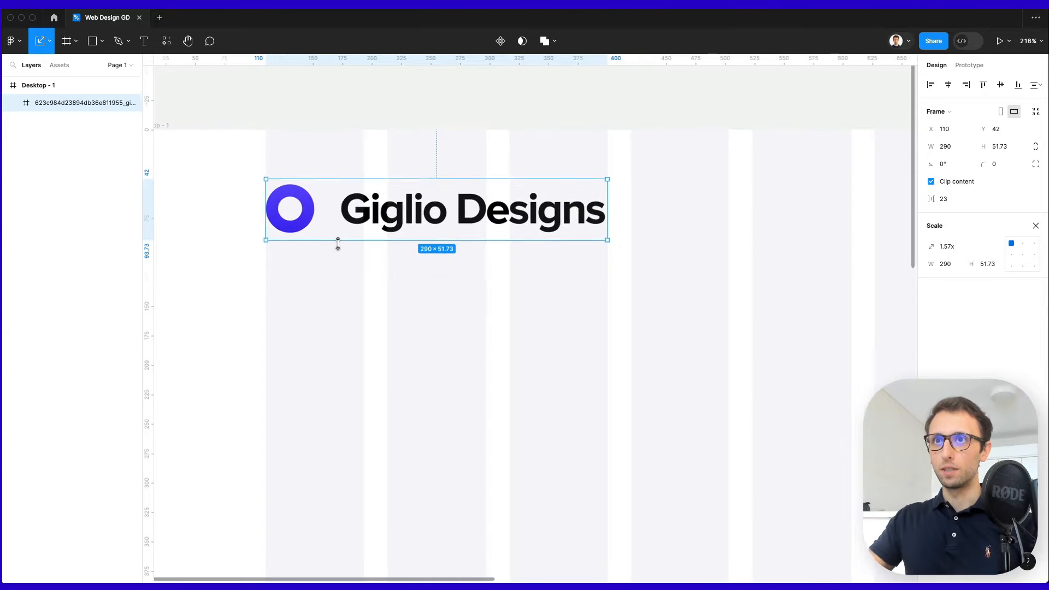
pyautogui.scroll(-1, 337, 244)
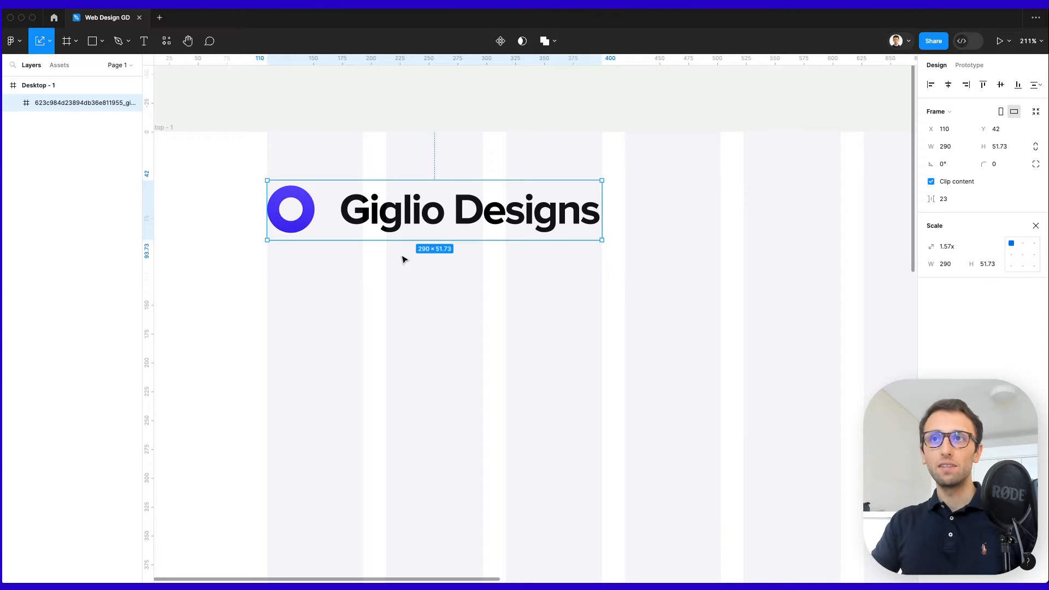
pyautogui.scroll(-8, 402, 259)
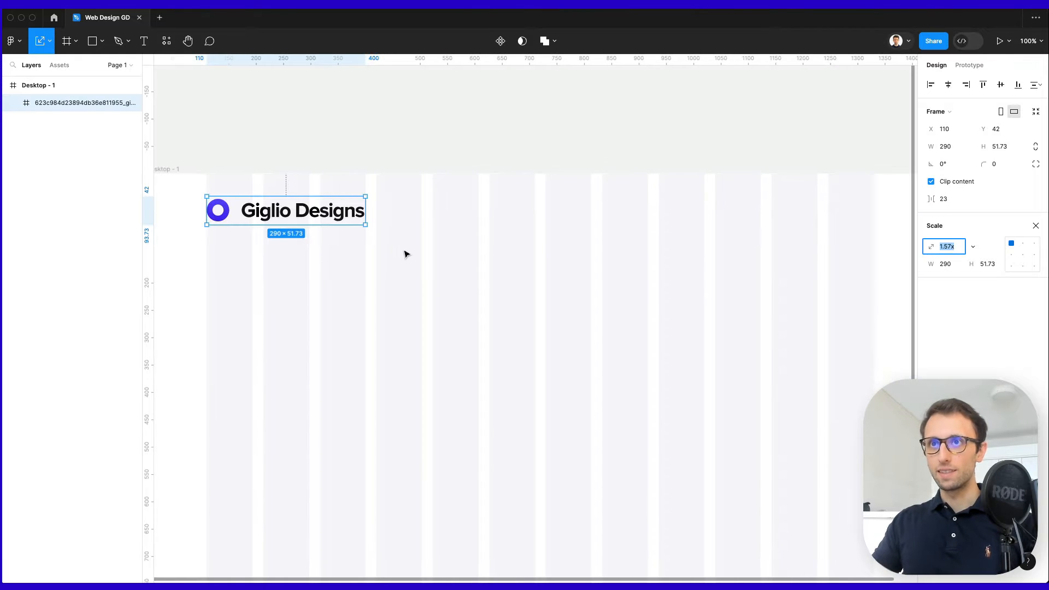
pyautogui.scroll(-3, 404, 254)
pyautogui.moveTo(374, 232); pyautogui.dragTo(538, 299)
pyautogui.moveTo(653, 333); pyautogui.dragTo(716, 346)
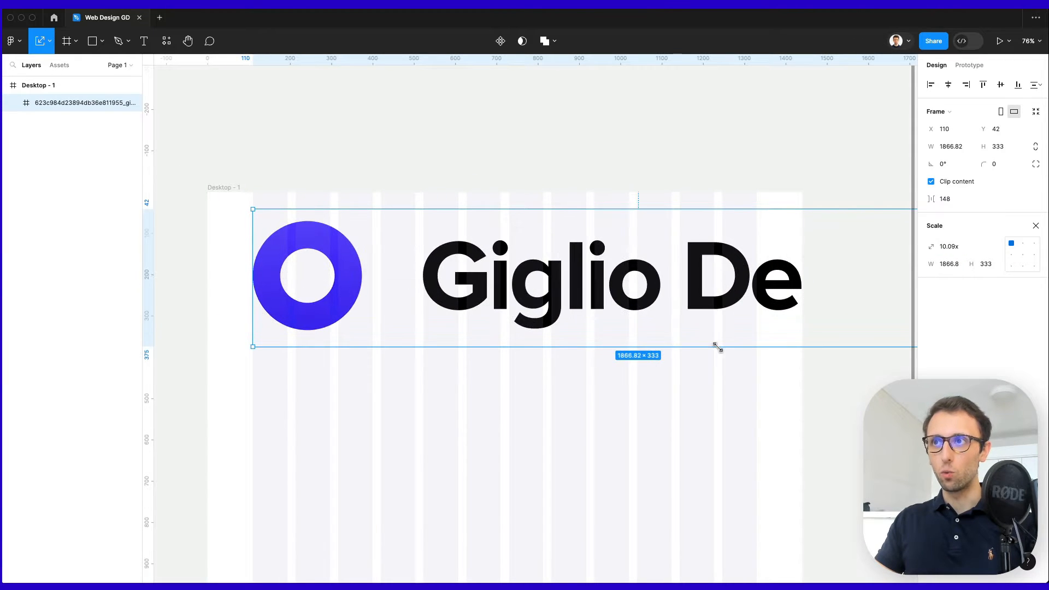
pyautogui.press('super+z')
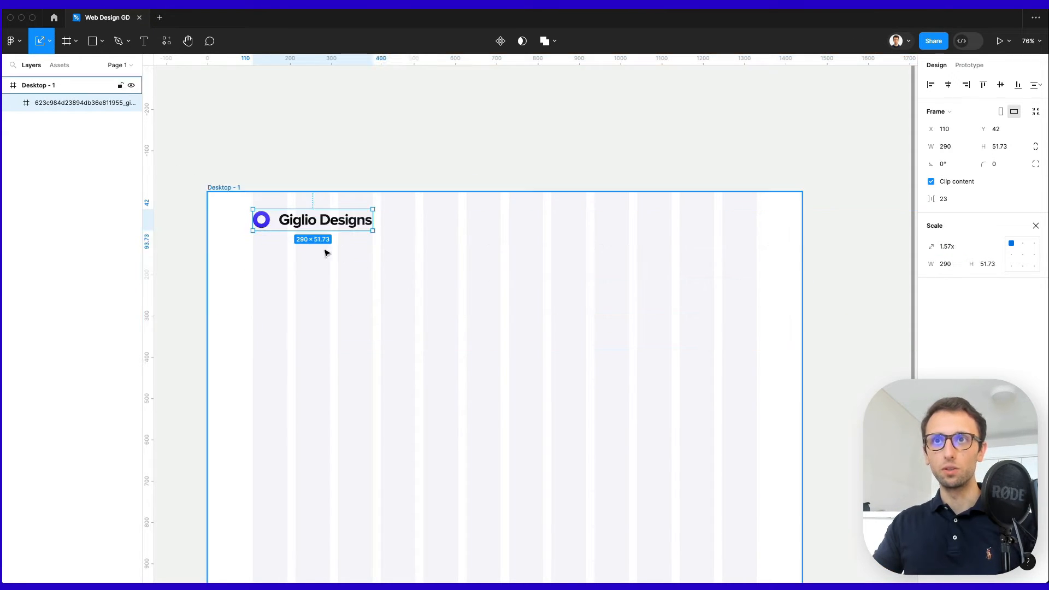
# Inspect the fill colour of the logo's ring shape.
pyautogui.scroll(10, 256, 211)
pyautogui.doubleClick(314, 237)
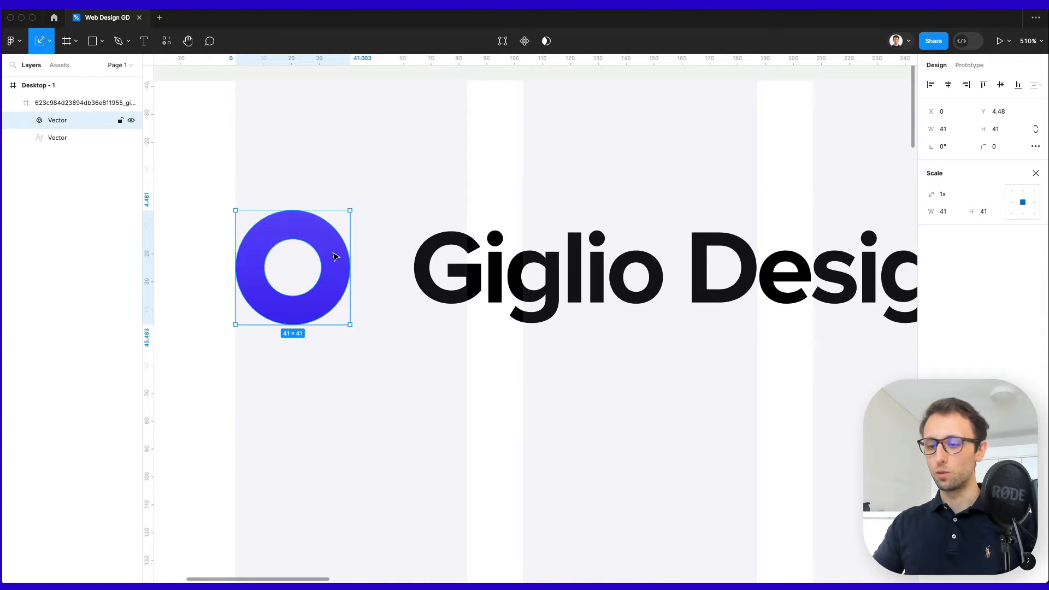
pyautogui.press('v')
pyautogui.click(931, 305)
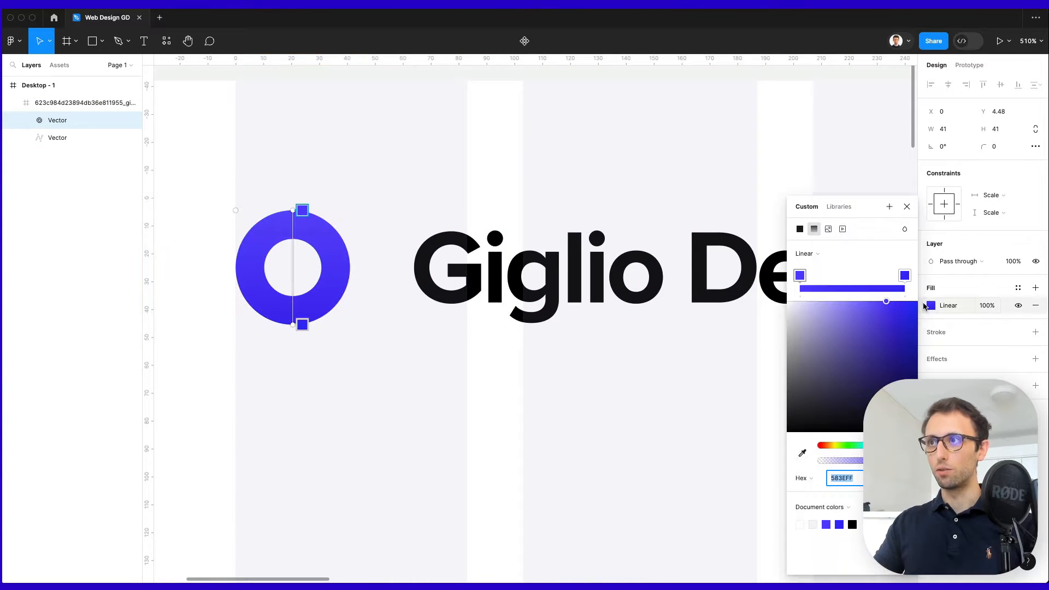
pyautogui.press('Escape')
pyautogui.scroll(-6, 601, 327)
pyautogui.click(533, 341)
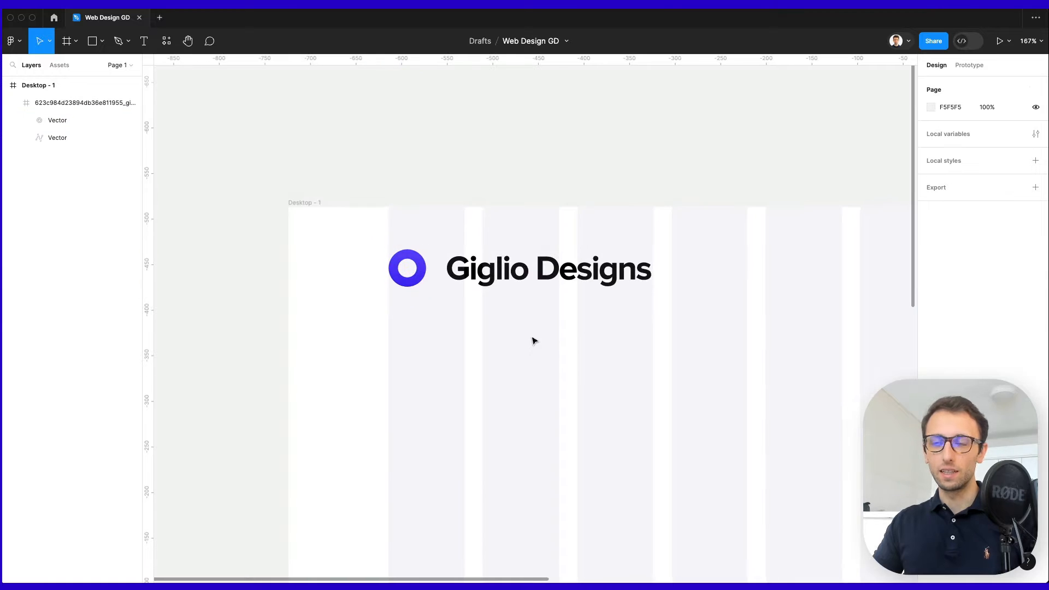
# Scale the whole logo proportionally down to 229 × 40.85.
pyautogui.scroll(-6, 534, 339)
pyautogui.scroll(-2, 533, 340)
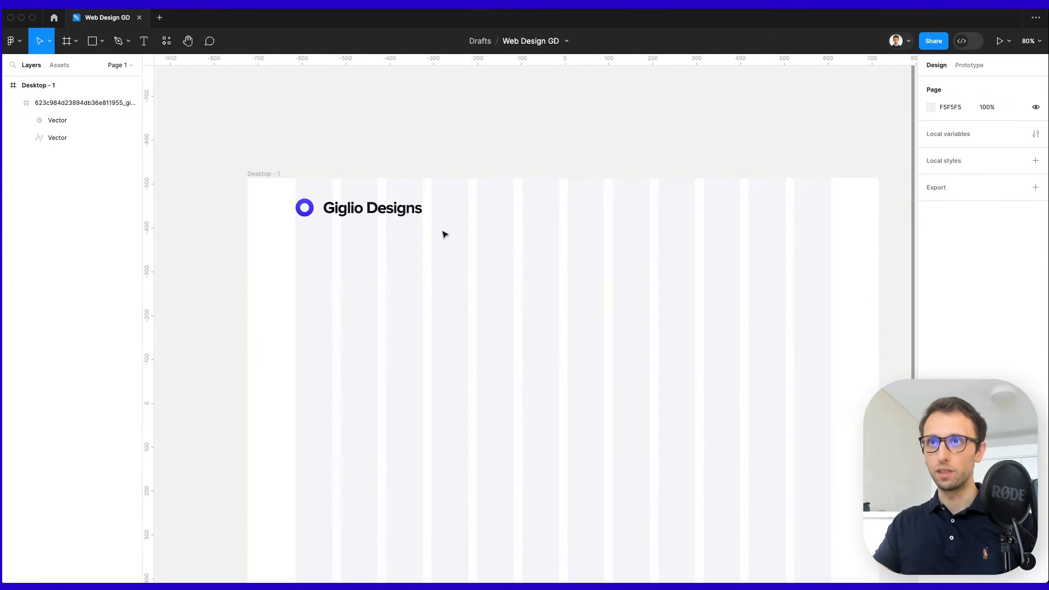
pyautogui.click(416, 213)
pyautogui.press('k')
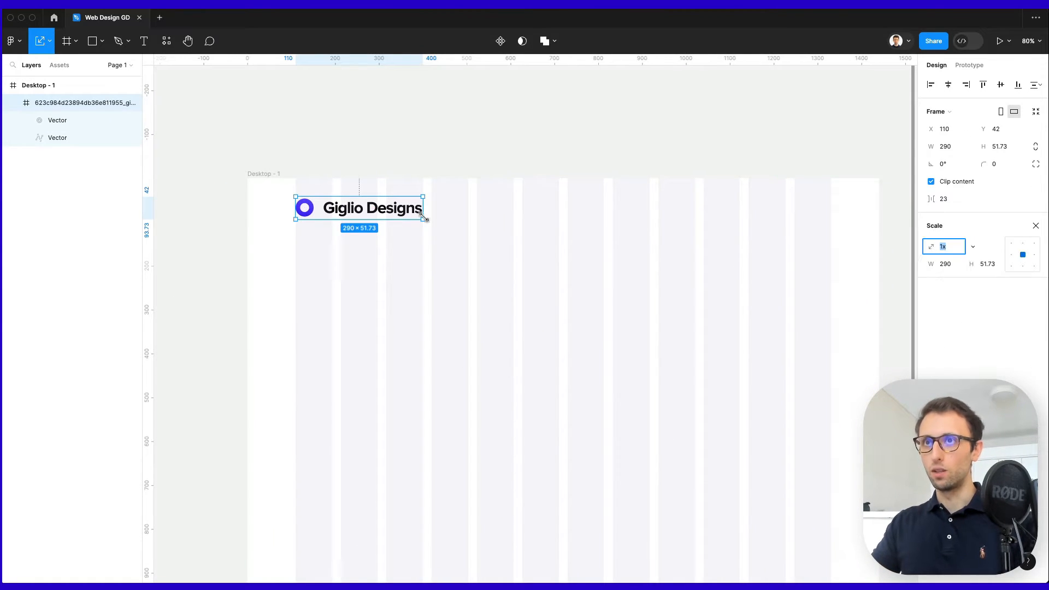
pyautogui.moveTo(423, 218); pyautogui.dragTo(397, 213)
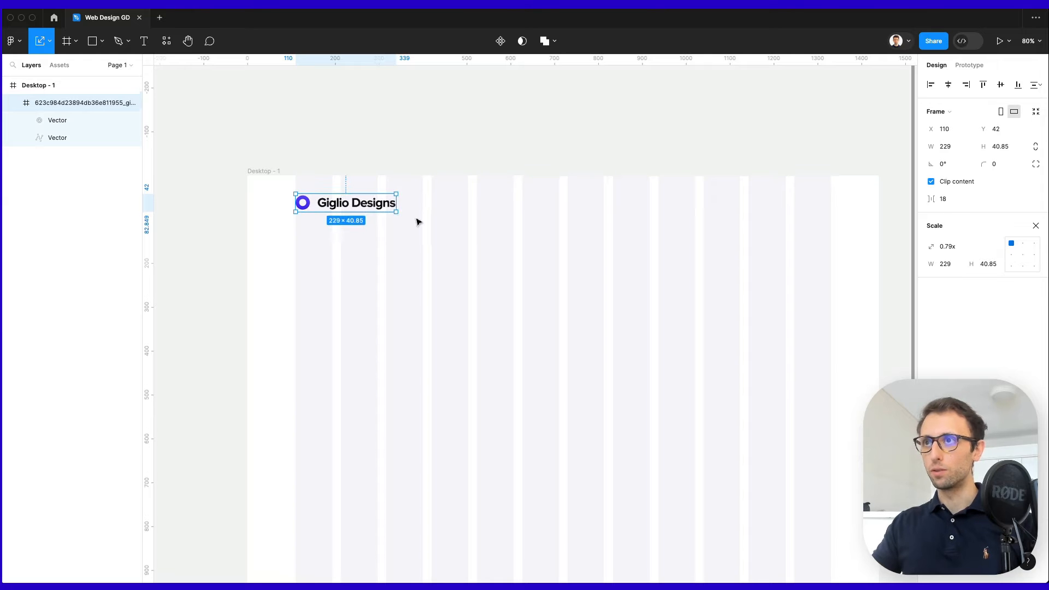
pyautogui.scroll(-1, 464, 235)
pyautogui.click(497, 251)
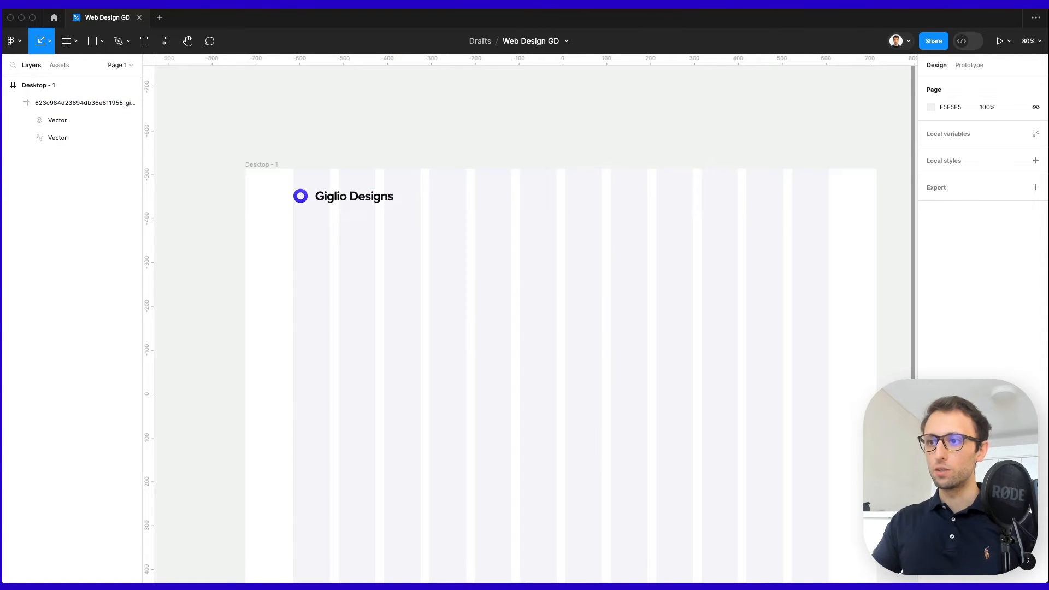
# Add an 'Our Work' text in Inter Regular 12 to the header, right of the logo.
pyautogui.press('t')
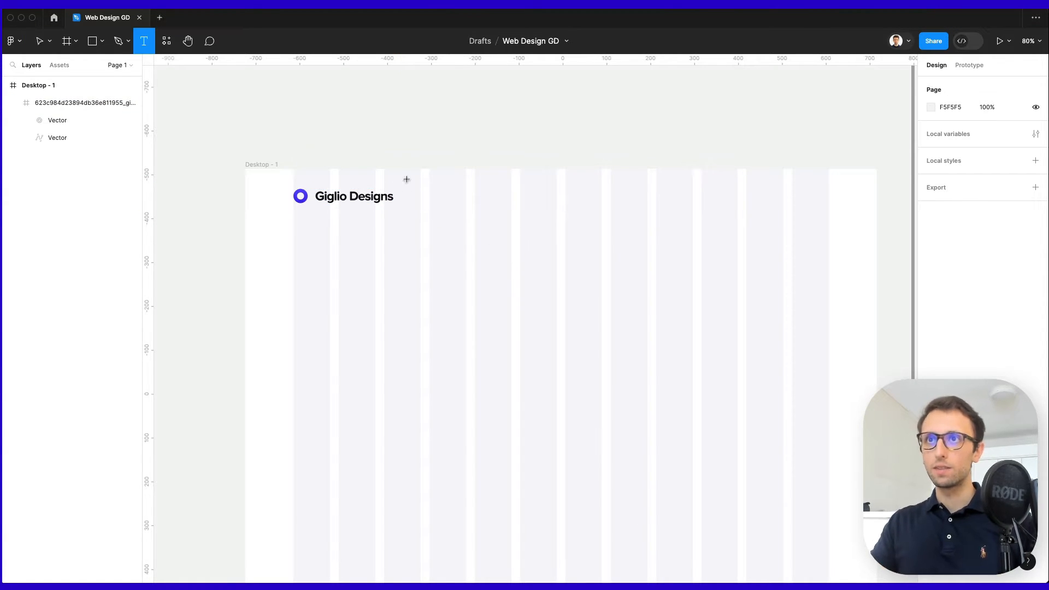
pyautogui.click(407, 197)
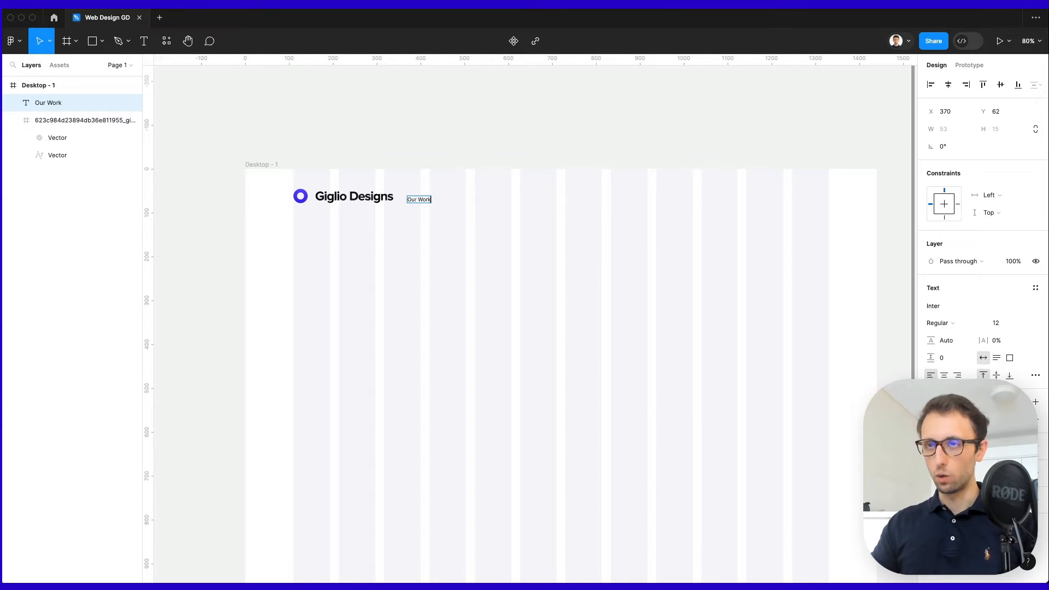
pyautogui.moveTo(419, 203); pyautogui.dragTo(525, 200)
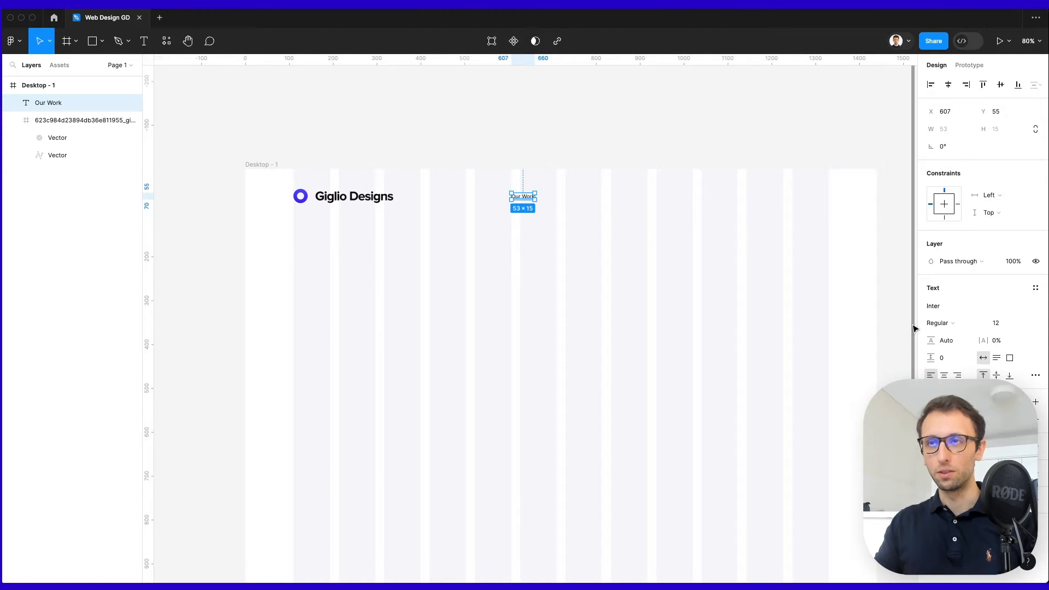
pyautogui.scroll(2, 597, 203)
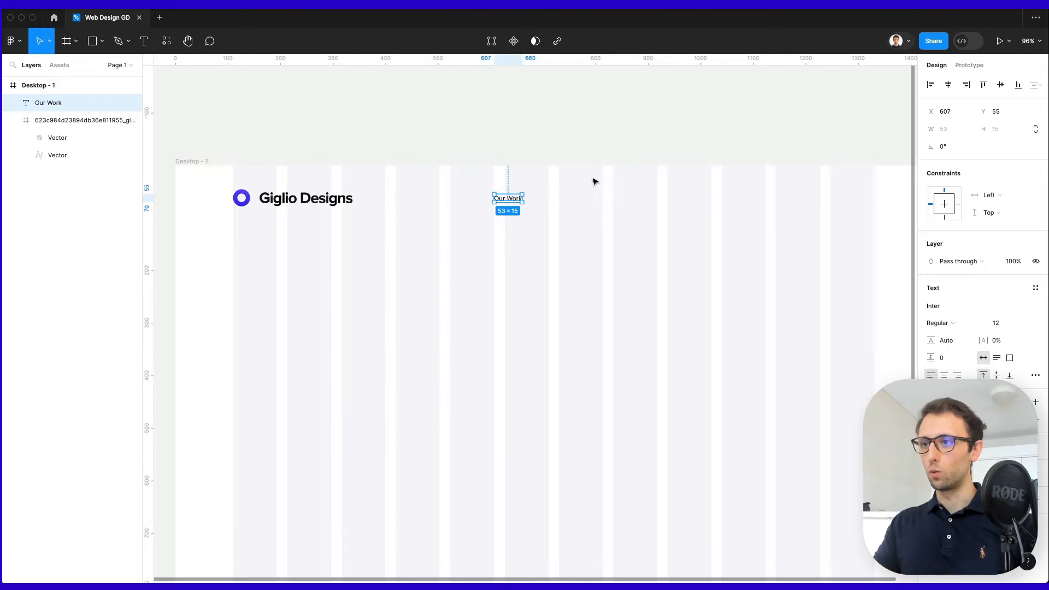
# Set the Our Work text to Inter Medium, size 14.
pyautogui.click(946, 322)
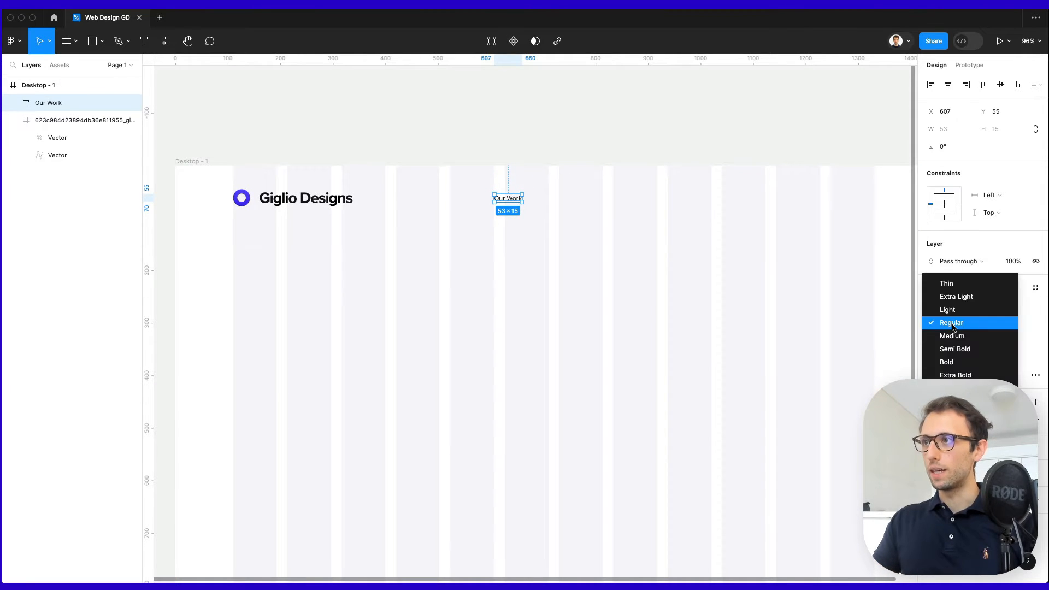
pyautogui.click(953, 335)
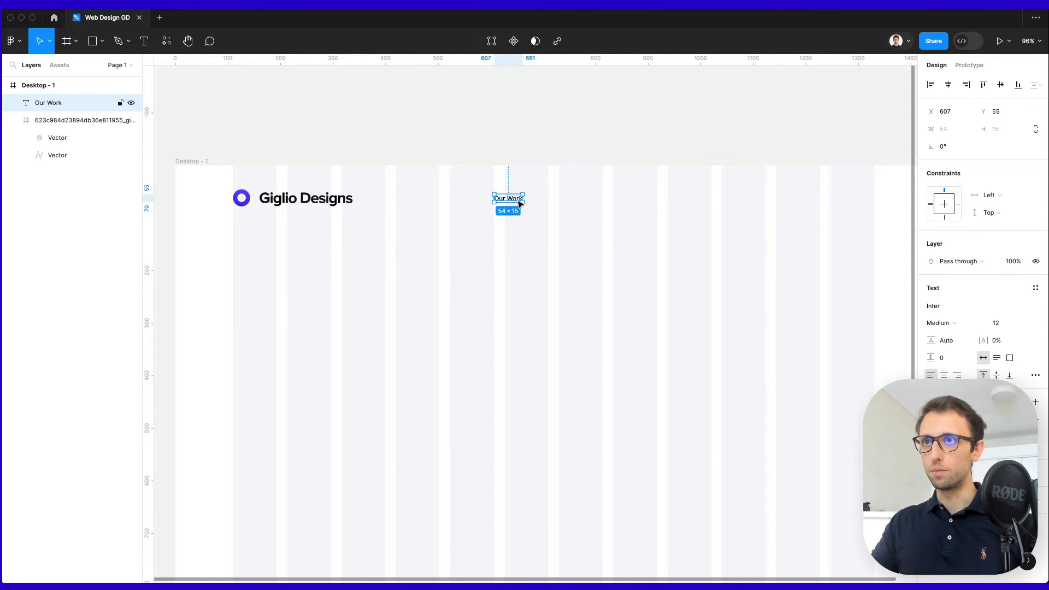
pyautogui.moveTo(519, 200); pyautogui.dragTo(536, 201)
pyautogui.click(1005, 324)
pyautogui.write('14')
pyautogui.press('Return')
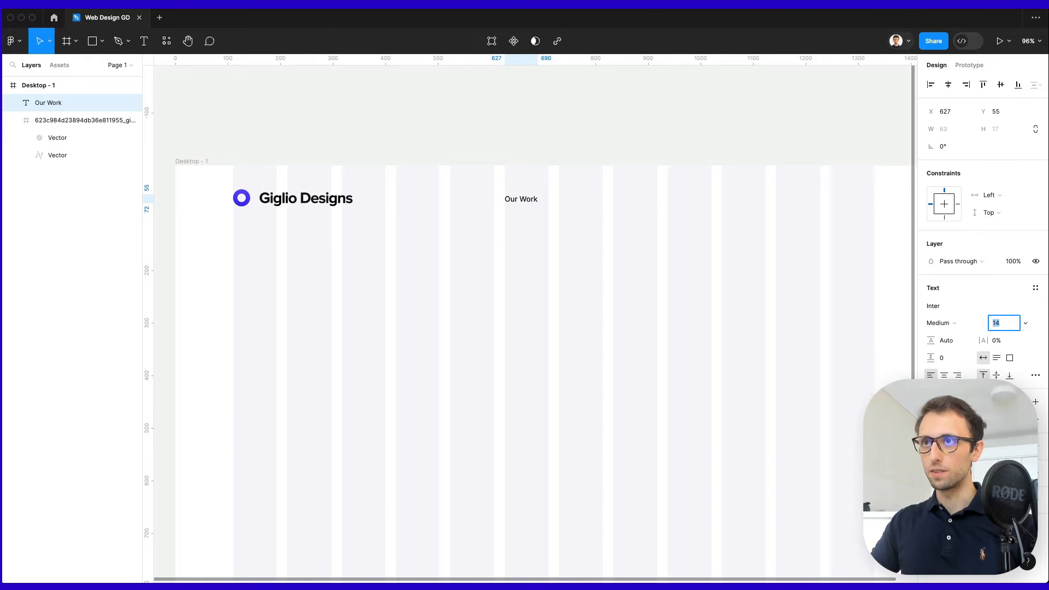
pyautogui.click(565, 246)
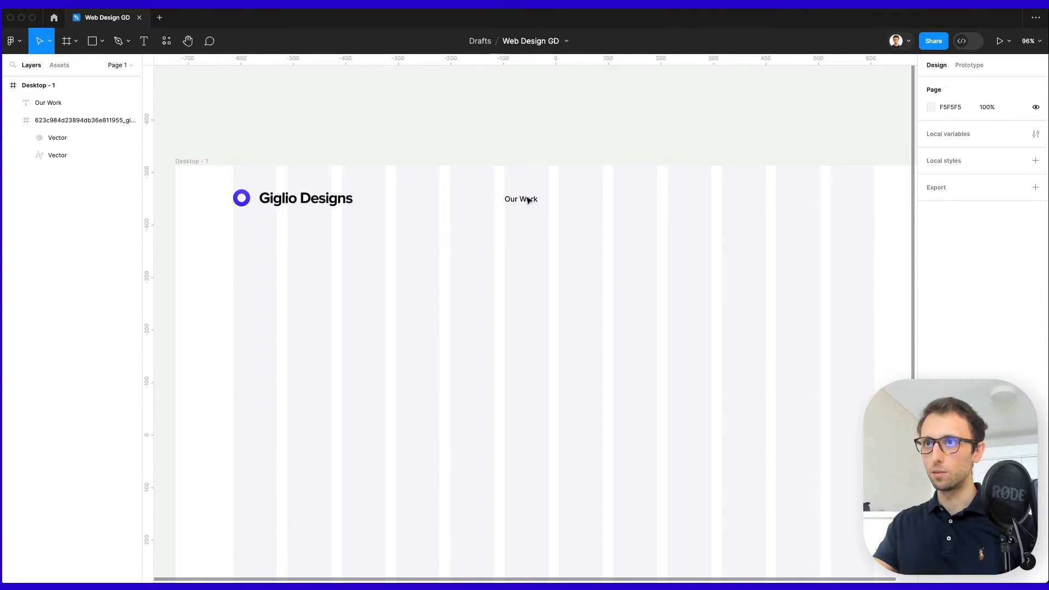
# Duplicate Our Work to its right as 'Success Stories'.
pyautogui.keyDown('alt'); pyautogui.moveTo(515, 202); pyautogui.dragTo(570, 205); pyautogui.keyUp('alt')
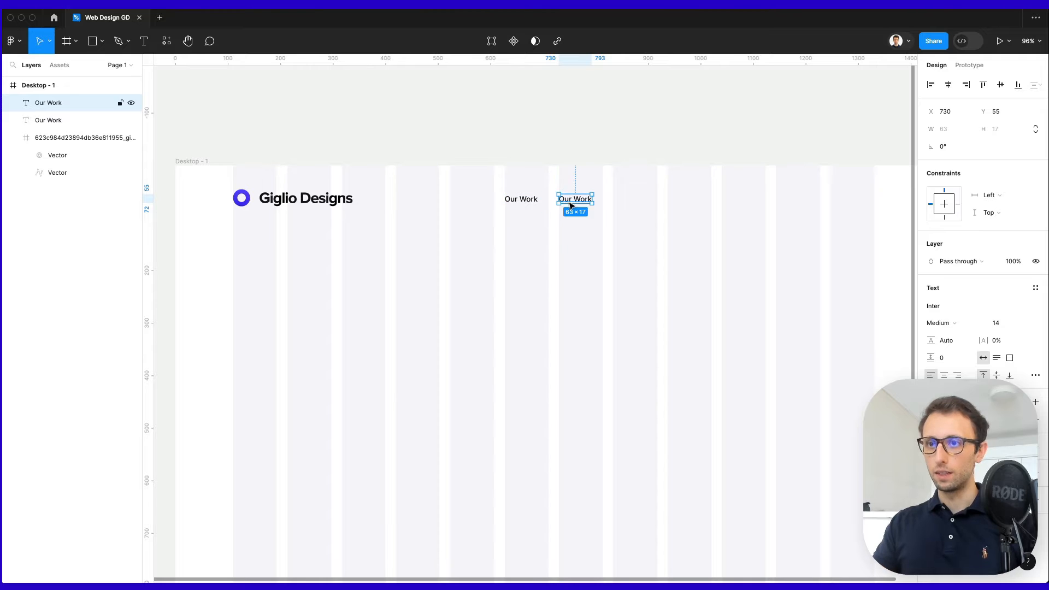
pyautogui.doubleClick(570, 206)
pyautogui.write('Success')
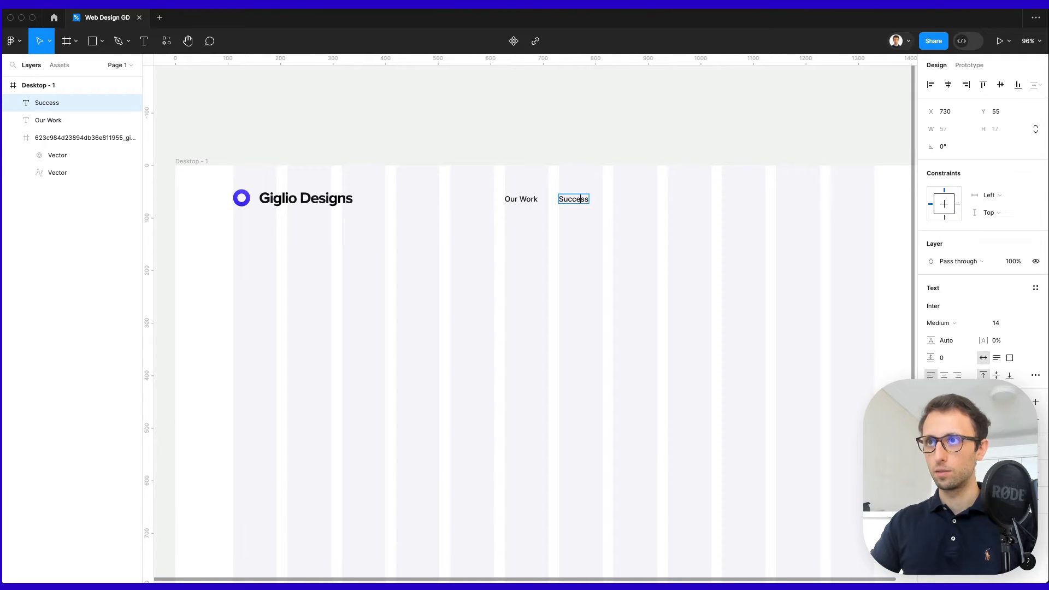
pyautogui.press('Left')
pyautogui.press('BackSpace')
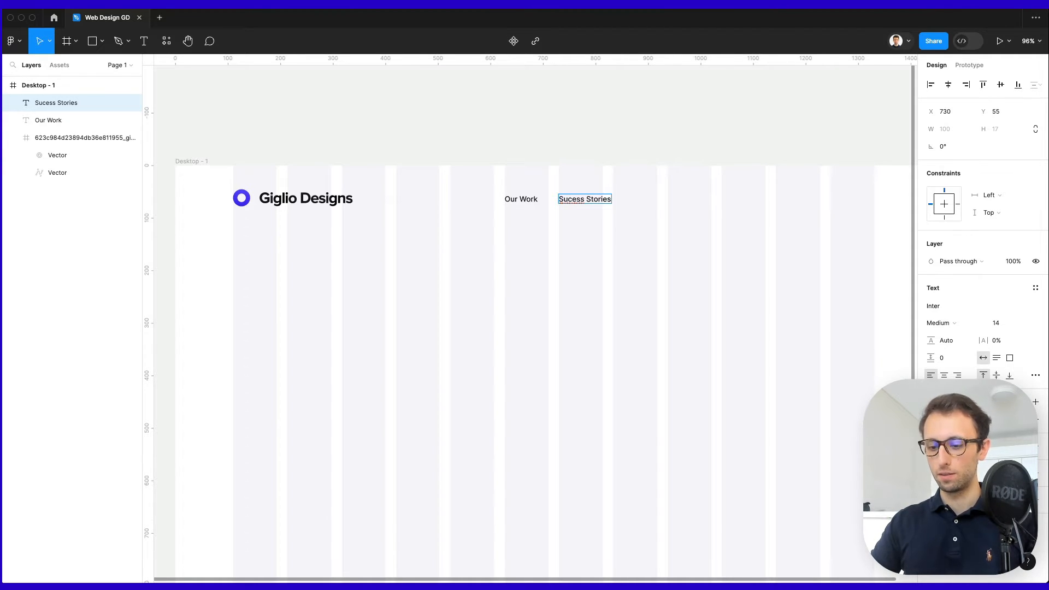
pyautogui.write('c')
pyautogui.press('Escape')
# Add two more copies to the right reading 'Blog' and 'Pricing'.
pyautogui.moveTo(589, 201); pyautogui.dragTo(663, 201)
pyautogui.doubleClick(660, 200)
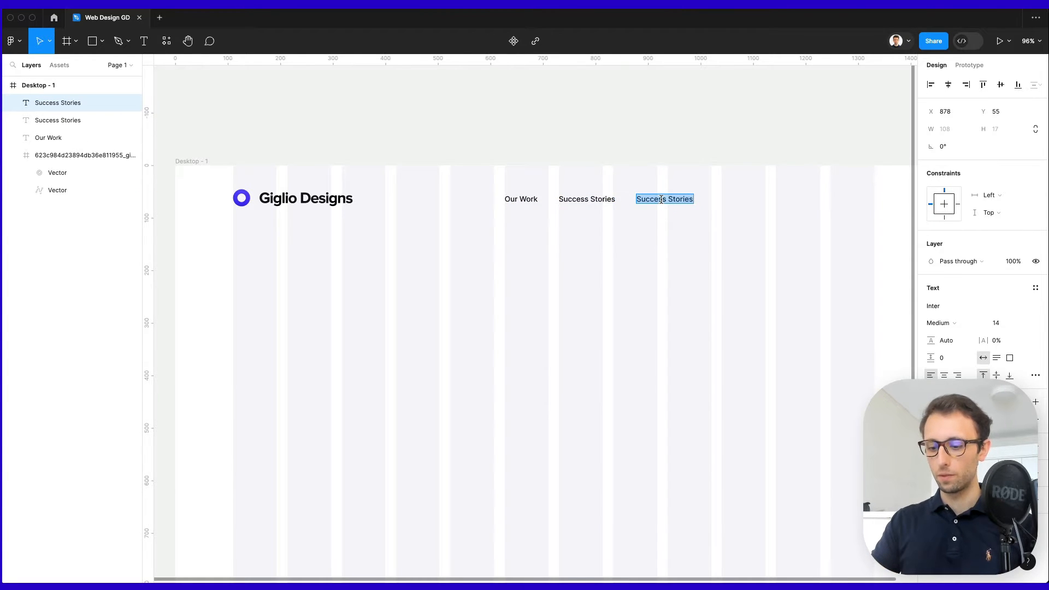
pyautogui.write('Blog')
pyautogui.click(655, 234)
pyautogui.click(654, 233)
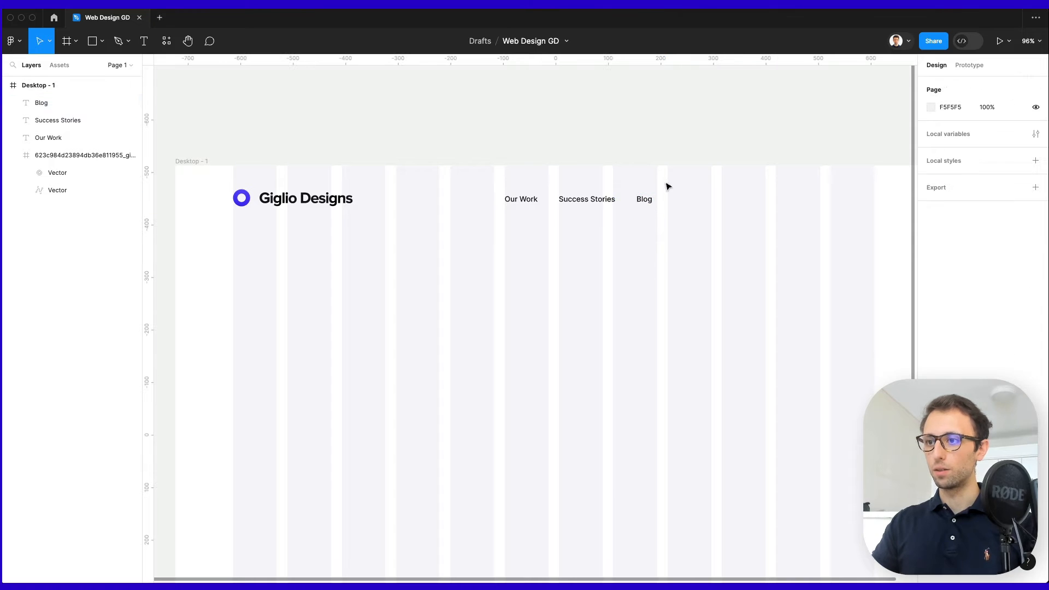
pyautogui.moveTo(644, 200); pyautogui.dragTo(681, 201)
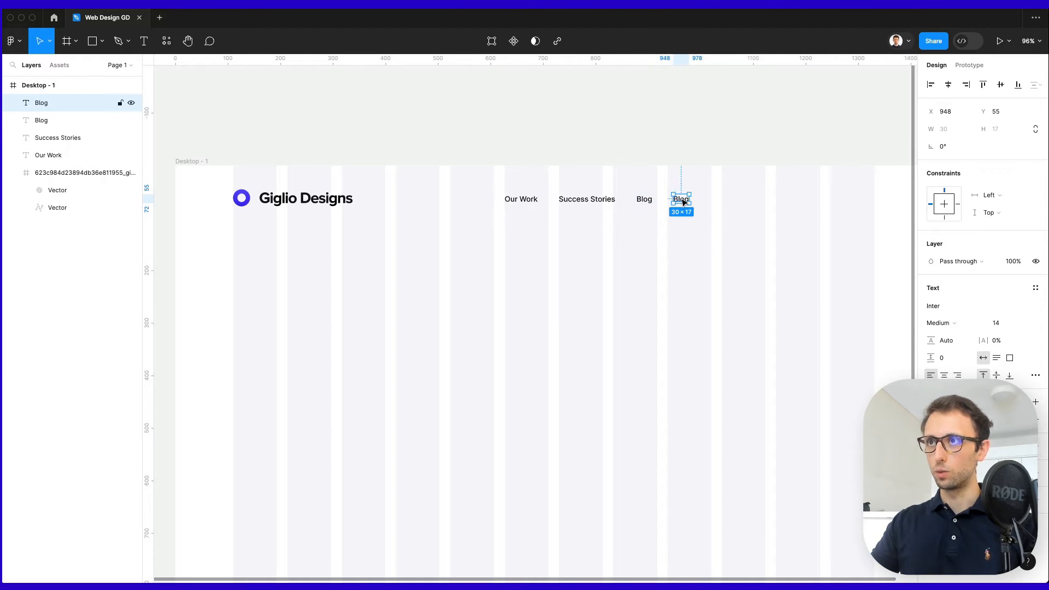
pyautogui.doubleClick(677, 199)
pyautogui.write('Pricing')
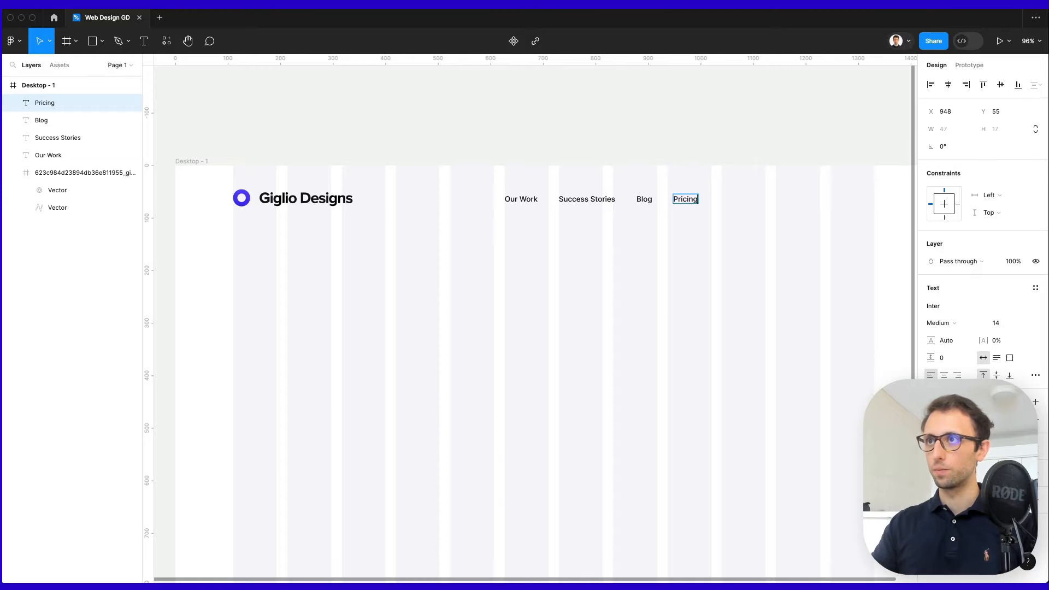
pyautogui.click(676, 246)
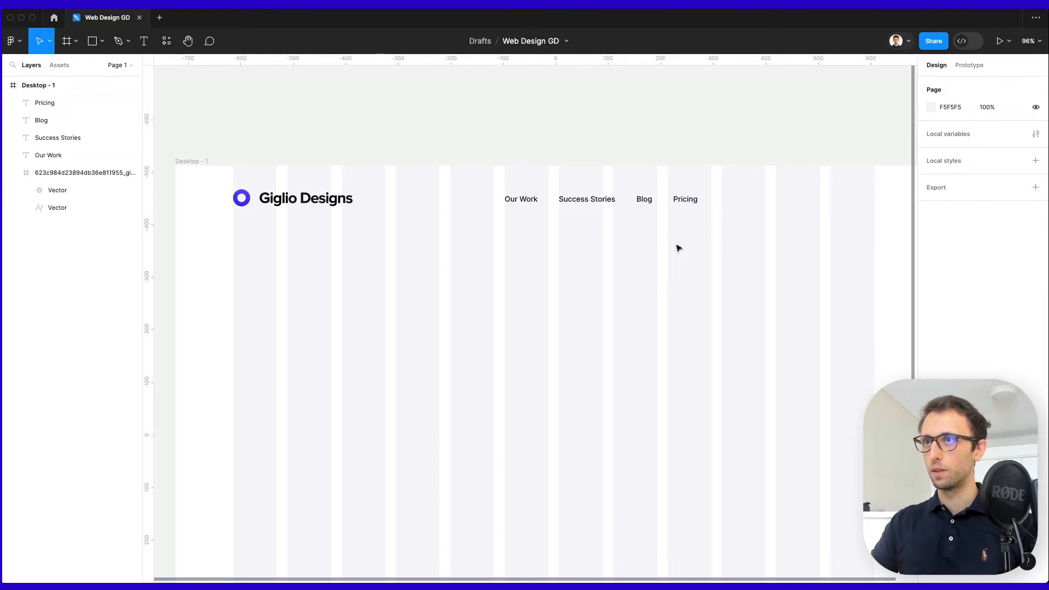
# Duplicate Pricing far to the right as 'Book a Call' and nudge it slightly left.
pyautogui.moveTo(717, 180); pyautogui.dragTo(498, 232)
pyautogui.hscroll(2, 516, 227)
pyautogui.click(604, 211)
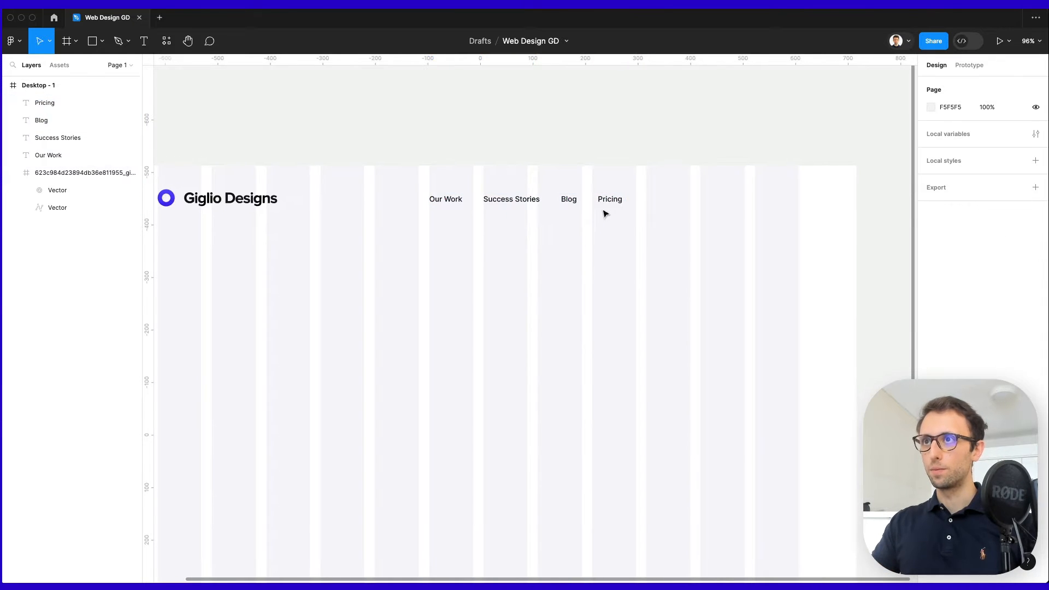
pyautogui.moveTo(609, 200); pyautogui.dragTo(778, 201)
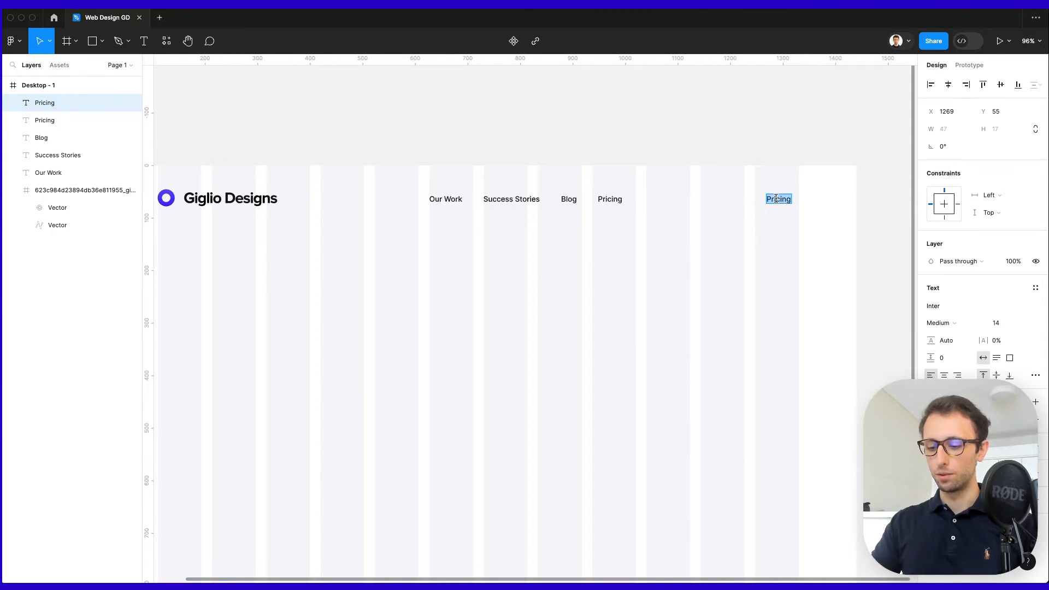
pyautogui.write('Book a Ca')
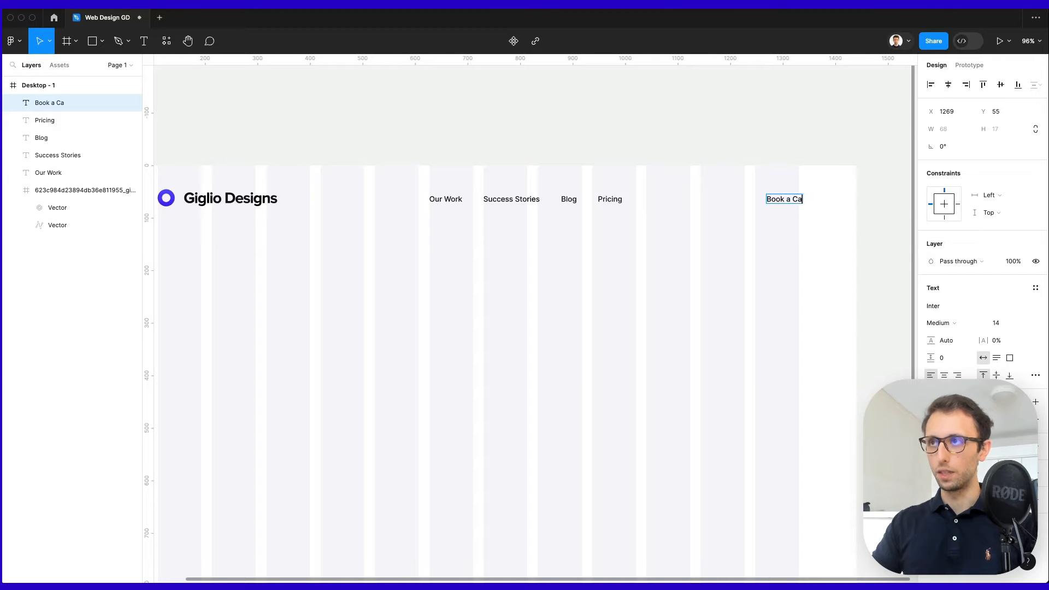
pyautogui.write('ll')
pyautogui.press('Escape')
pyautogui.moveTo(778, 201); pyautogui.dragTo(760, 207)
pyautogui.click(749, 225)
# Distribute the nav links Our Work, Success Stories, Blog and Pricing evenly, 40 apart.
pyautogui.moveTo(418, 178); pyautogui.dragTo(669, 235)
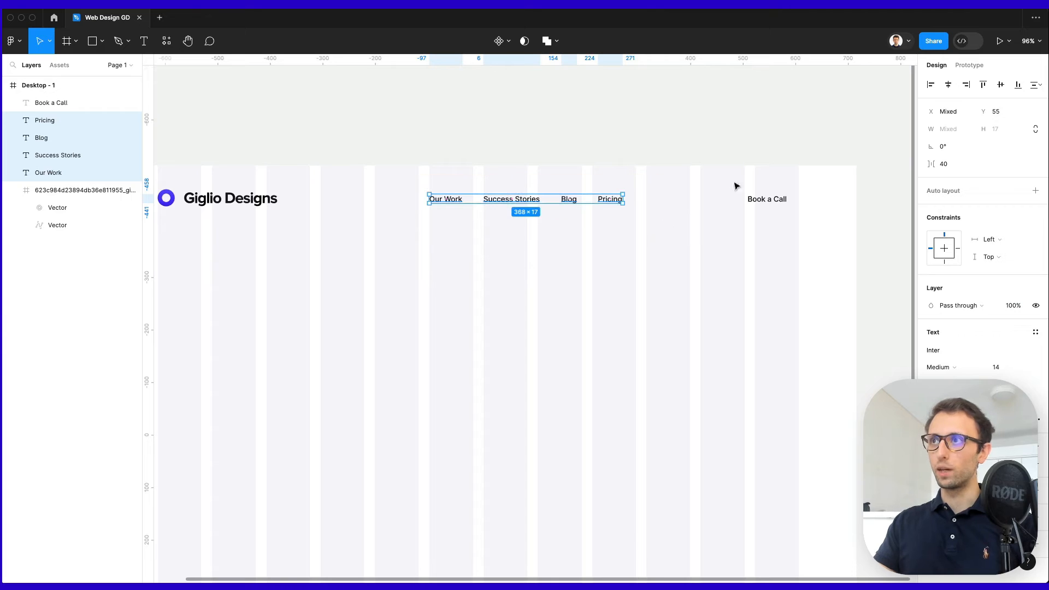
pyautogui.click(1040, 85)
pyautogui.click(964, 133)
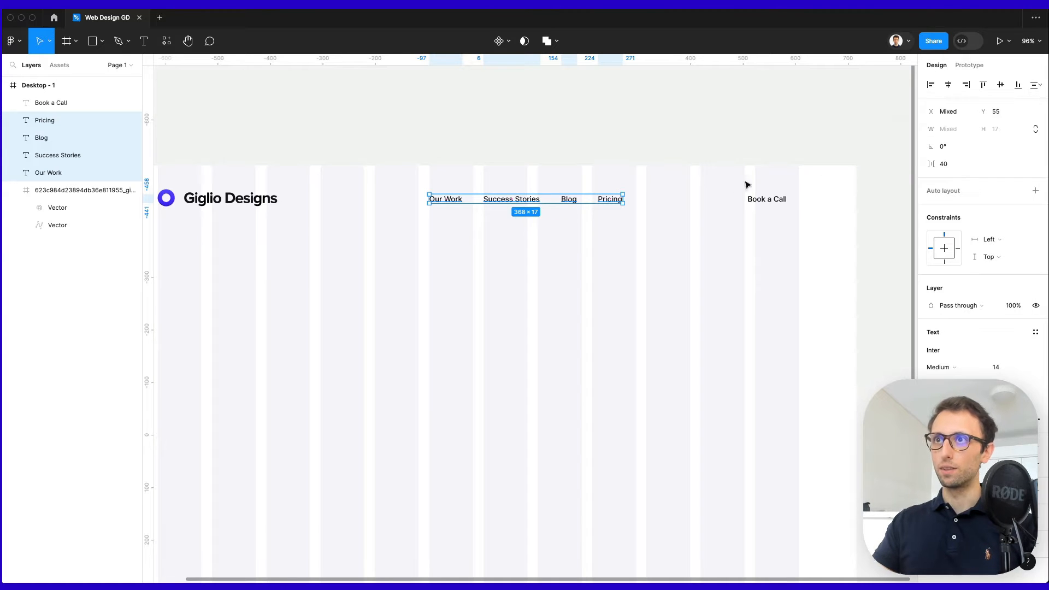
pyautogui.moveTo(518, 205); pyautogui.dragTo(495, 206)
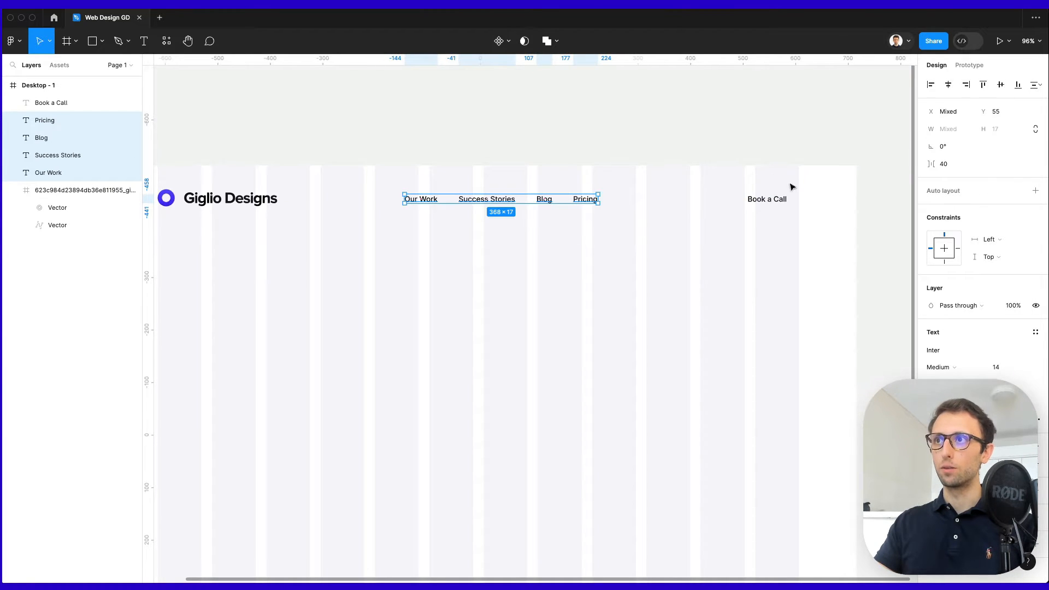
pyautogui.moveTo(581, 199); pyautogui.dragTo(696, 200)
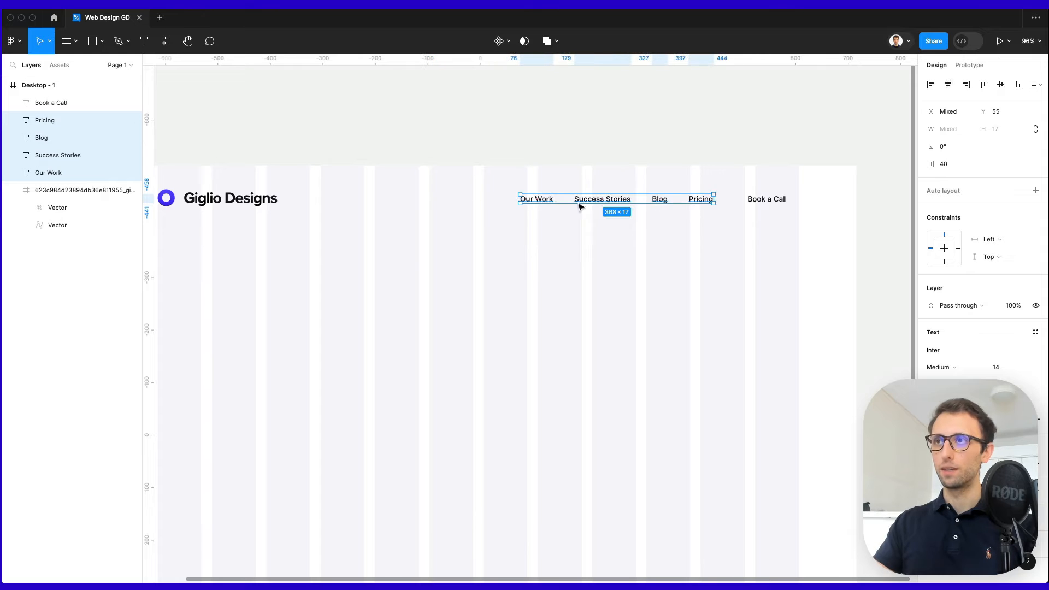
pyautogui.press('super+z')
pyautogui.scroll(-2, 707, 215)
pyautogui.hscroll(-2, 707, 215)
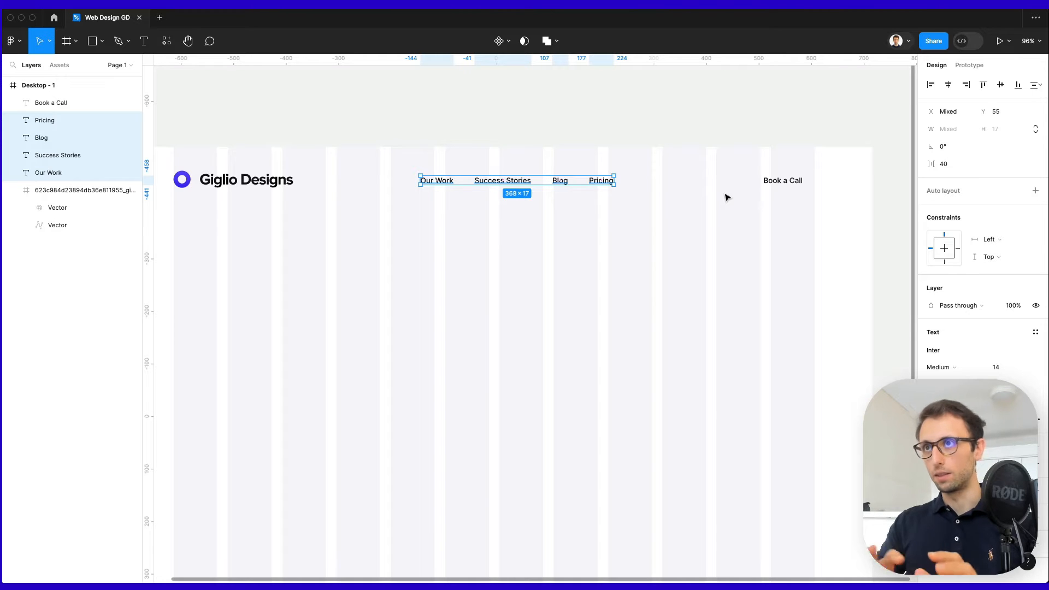
pyautogui.hscroll(-3, 726, 196)
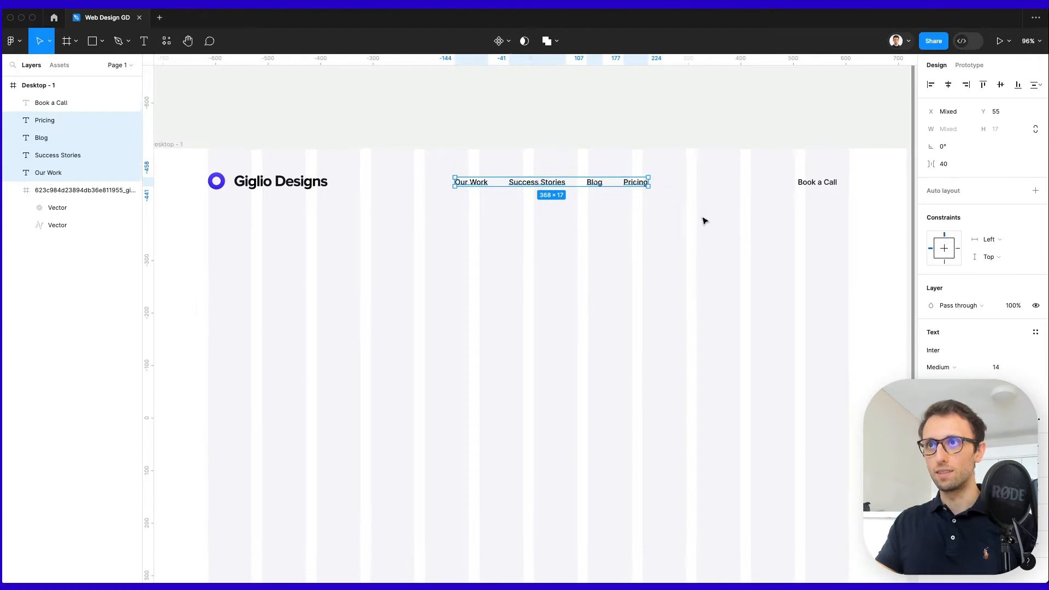
pyautogui.click(485, 200)
pyautogui.scroll(3, 606, 173)
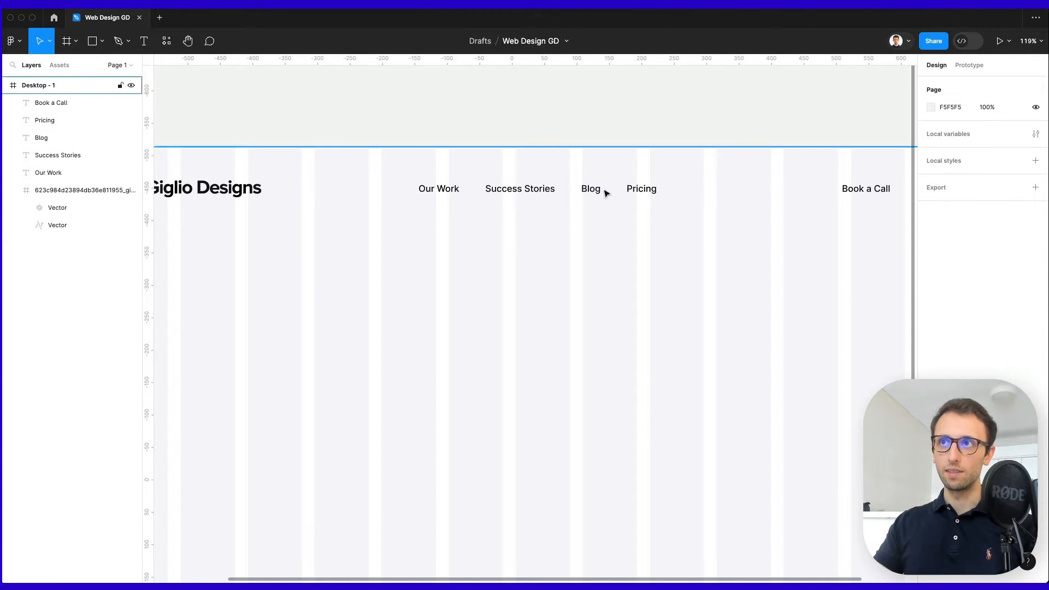
pyautogui.scroll(5, 605, 192)
# Launch the Nucleo app through a system search for 'nucleo'.
pyautogui.press('super+space')
pyautogui.write('nucleo')
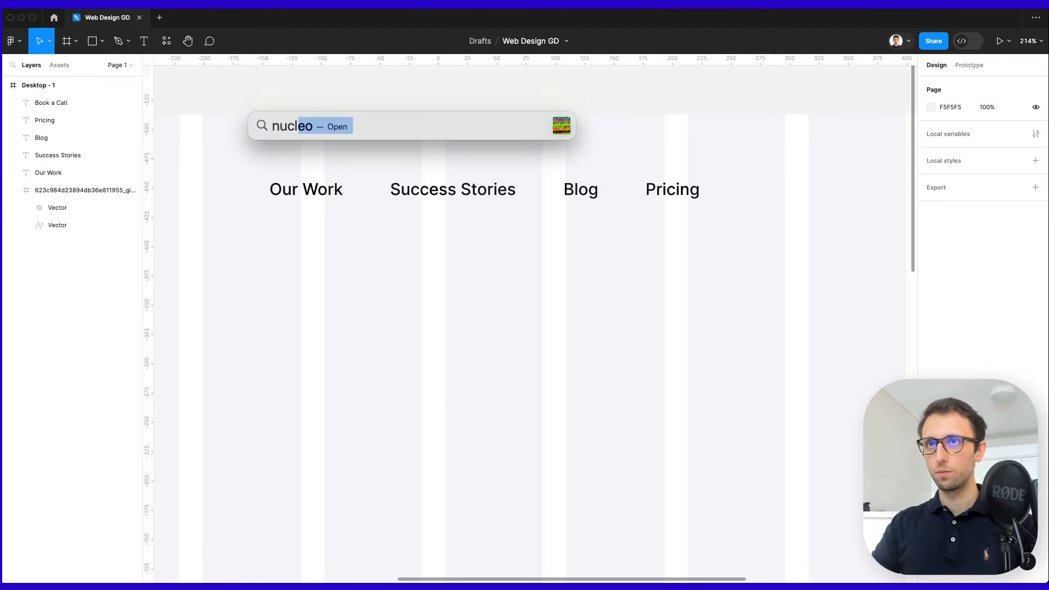
pyautogui.press('Return')
# Search Nucleo for 'arrow' and drag the 24×24 arrow_drop_down icon beside the nav links.
pyautogui.click(460, 225)
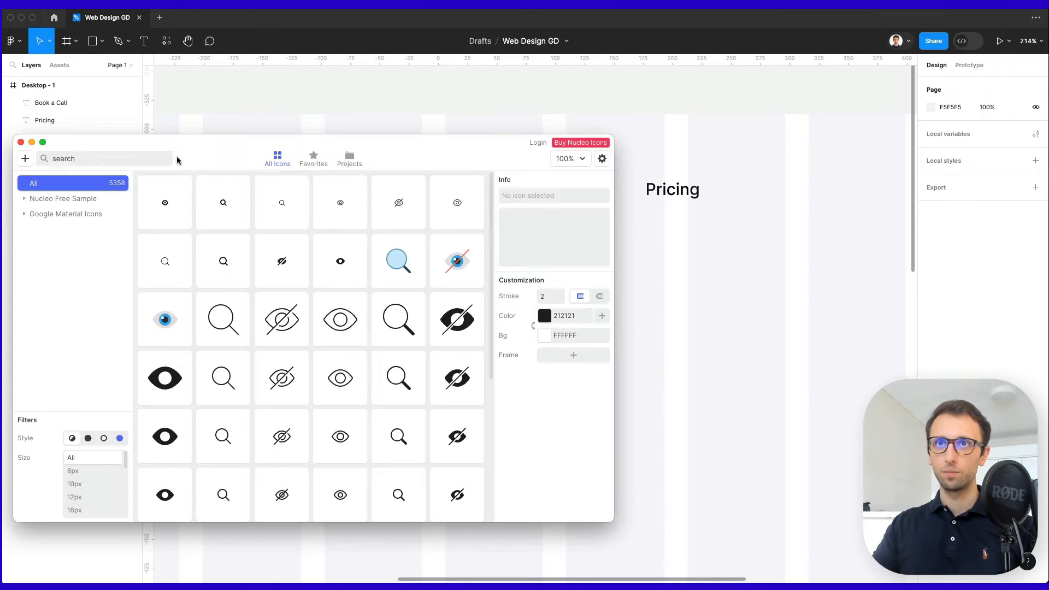
pyautogui.click(160, 158)
pyautogui.write('arrow')
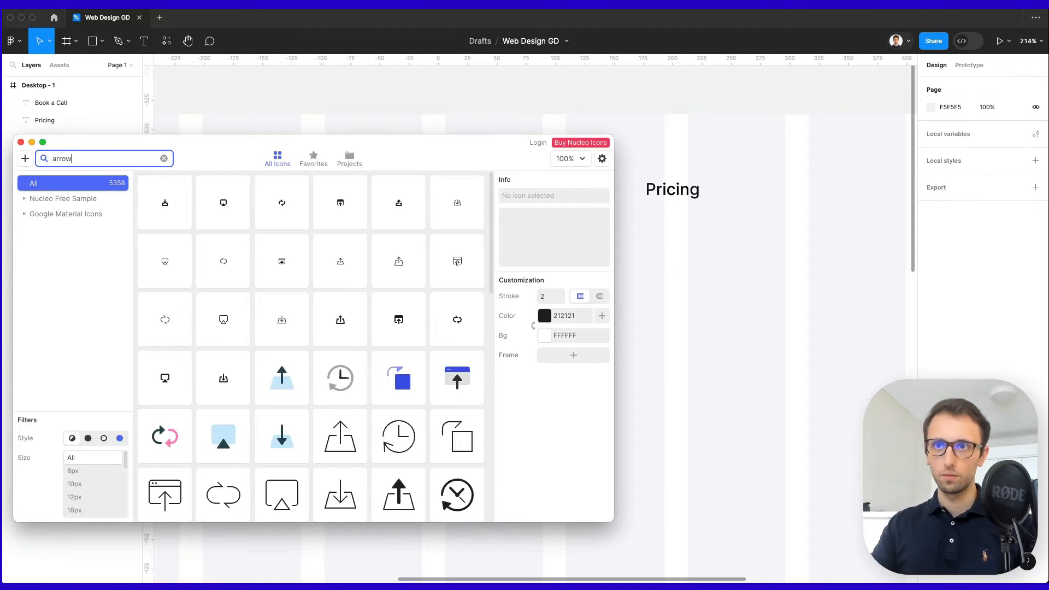
pyautogui.scroll(-10, 371, 249)
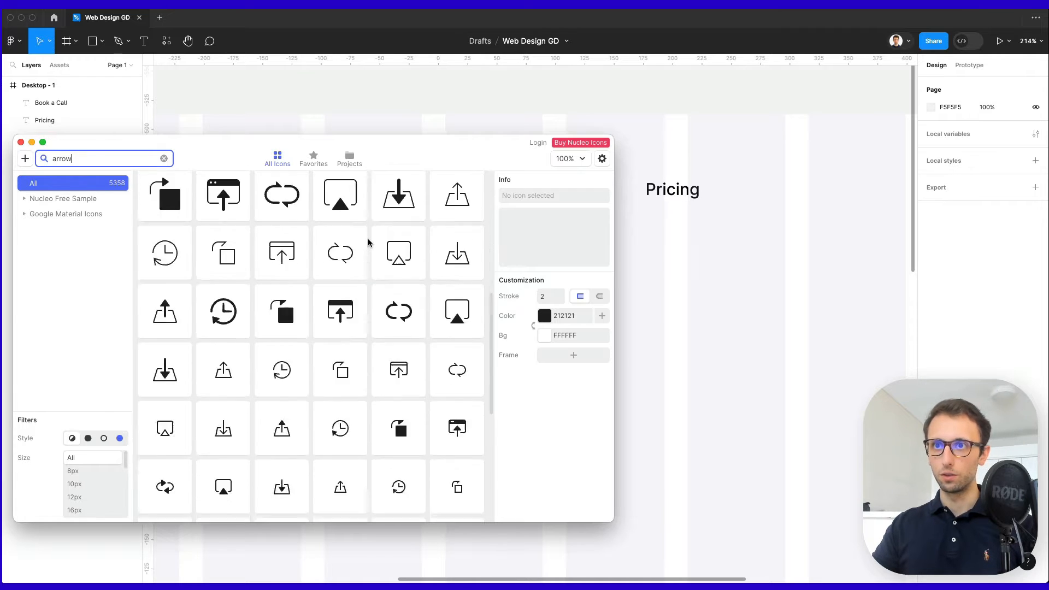
pyautogui.moveTo(345, 283); pyautogui.dragTo(626, 193)
# Ungroup the dropdown arrow and line it up beside the Blog label.
pyautogui.scroll(6, 626, 197)
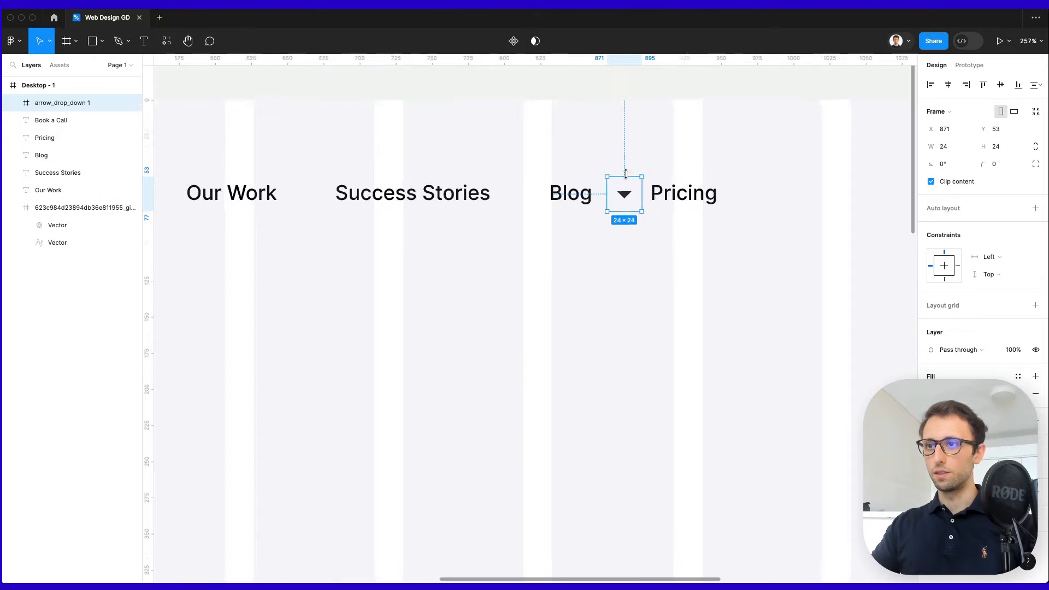
pyautogui.press('super+shift+g')
pyautogui.moveTo(609, 213); pyautogui.dragTo(649, 203)
pyautogui.press('super+z')
pyautogui.scroll(-5, 589, 212)
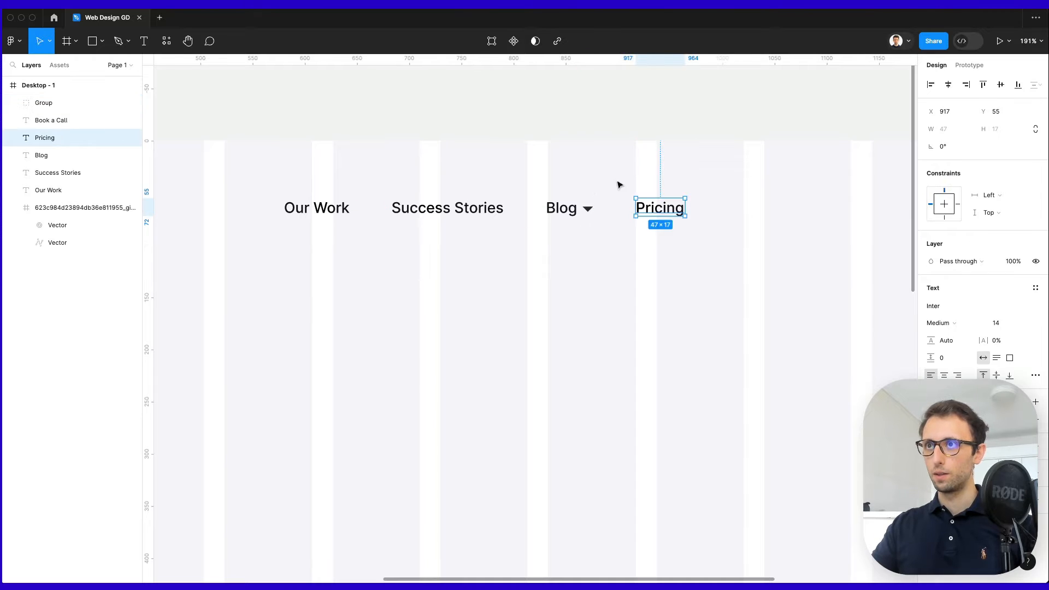
pyautogui.click(621, 181)
pyautogui.click(588, 210)
pyautogui.scroll(5, 579, 212)
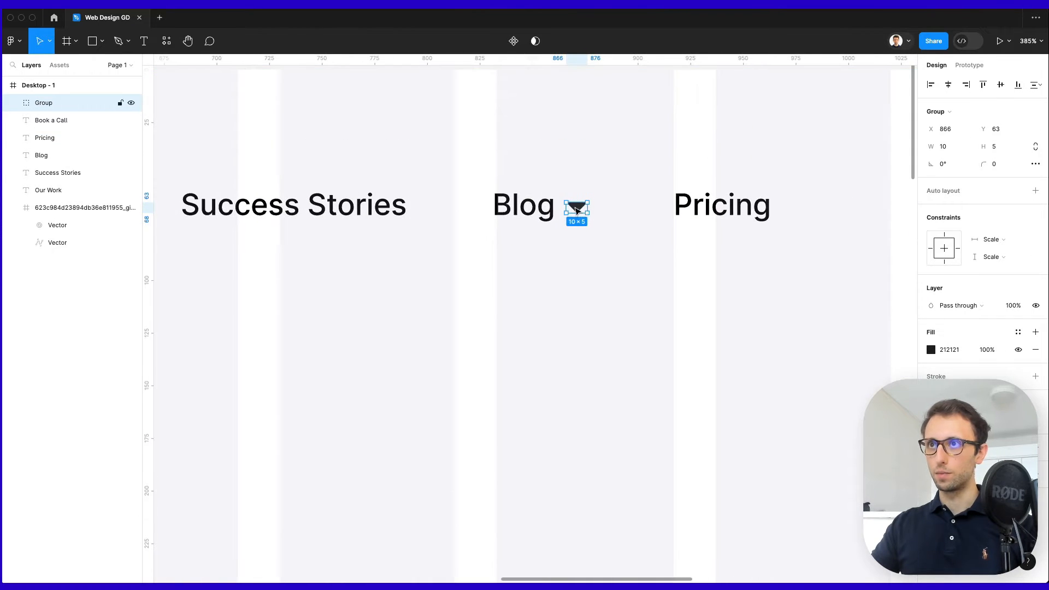
pyautogui.moveTo(577, 213); pyautogui.dragTo(590, 207)
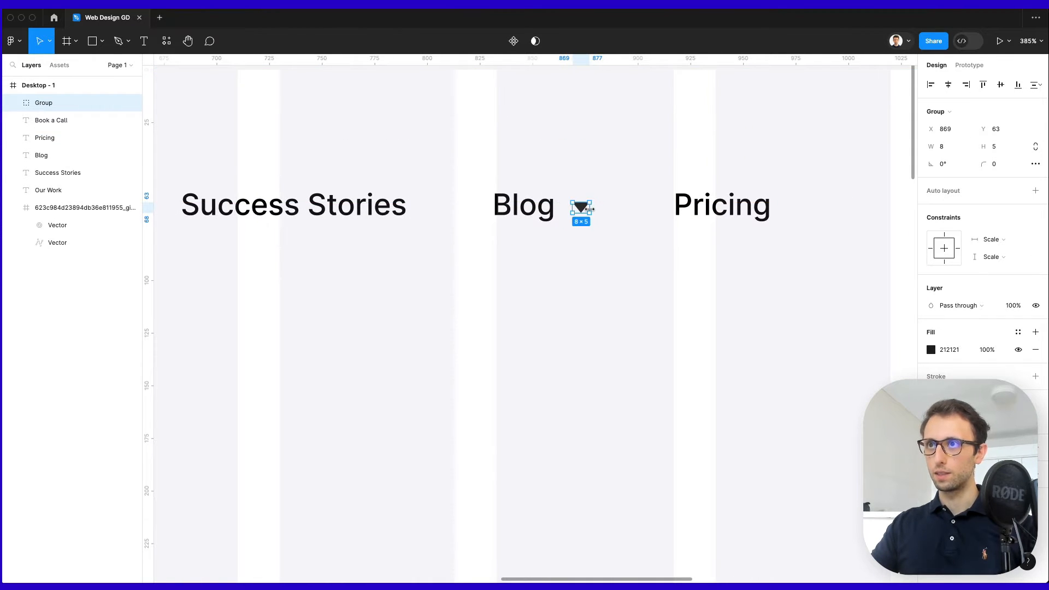
pyautogui.click(617, 181)
pyautogui.scroll(-5, 618, 180)
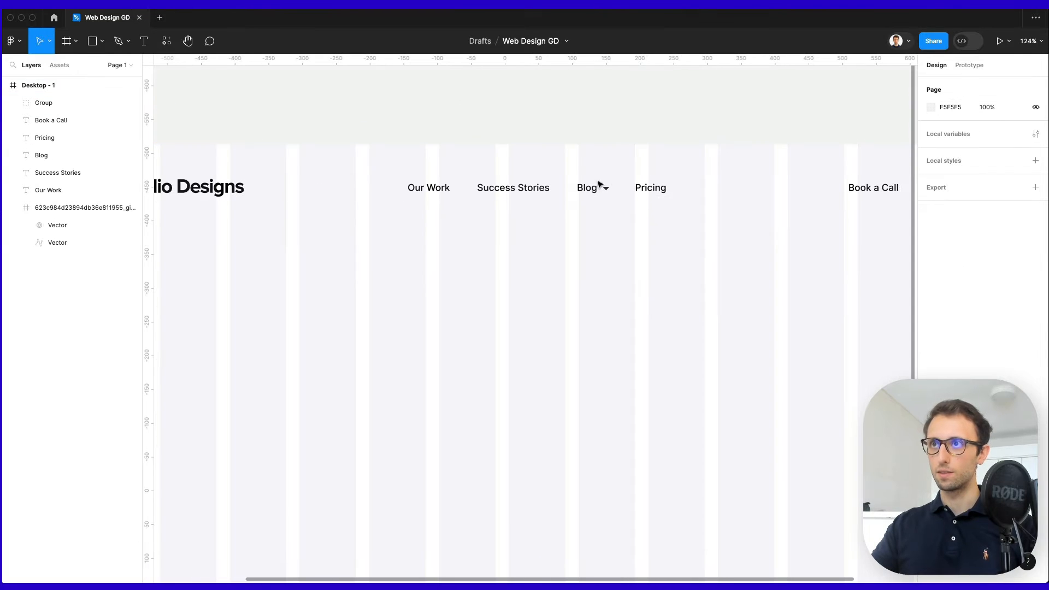
pyautogui.click(604, 188)
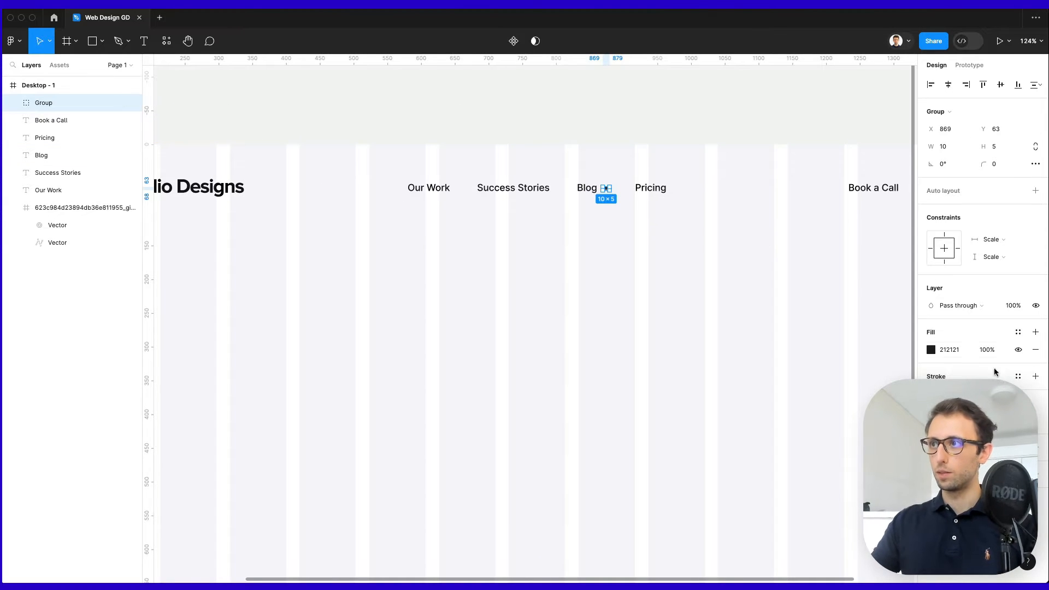
# Recolour the dropdown arrow's fill to a pale grey-blue.
pyautogui.click(930, 349)
pyautogui.moveTo(880, 445); pyautogui.dragTo(872, 446)
pyautogui.moveTo(792, 311); pyautogui.dragTo(809, 322)
pyautogui.click(607, 196)
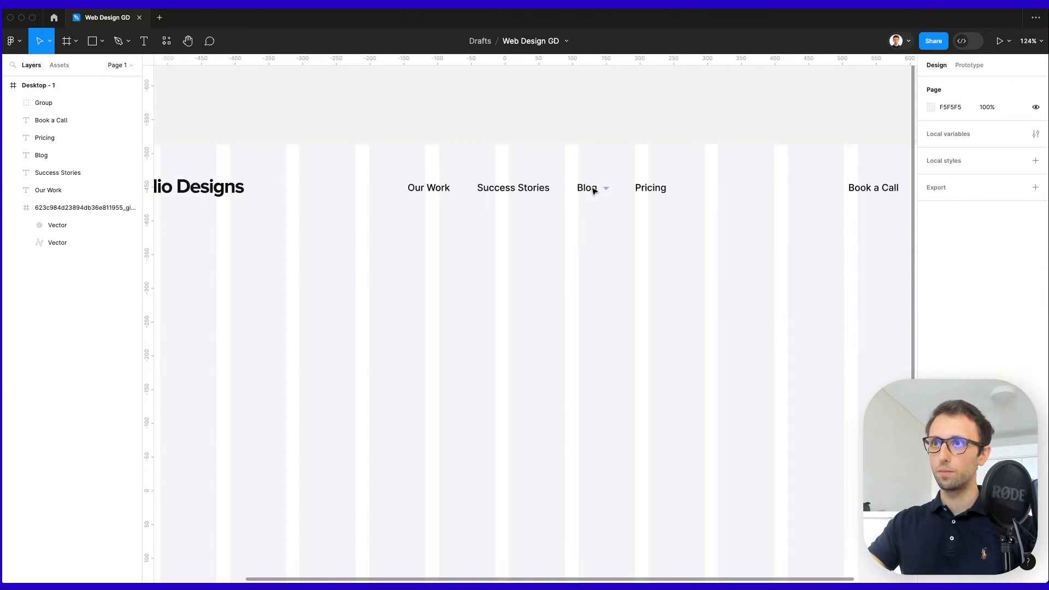
# Group the Blog label with its arrow, then shift Our Work left to the column edge.
pyautogui.moveTo(578, 162); pyautogui.dragTo(631, 212)
pyautogui.hotkey('ctrl', 'g')
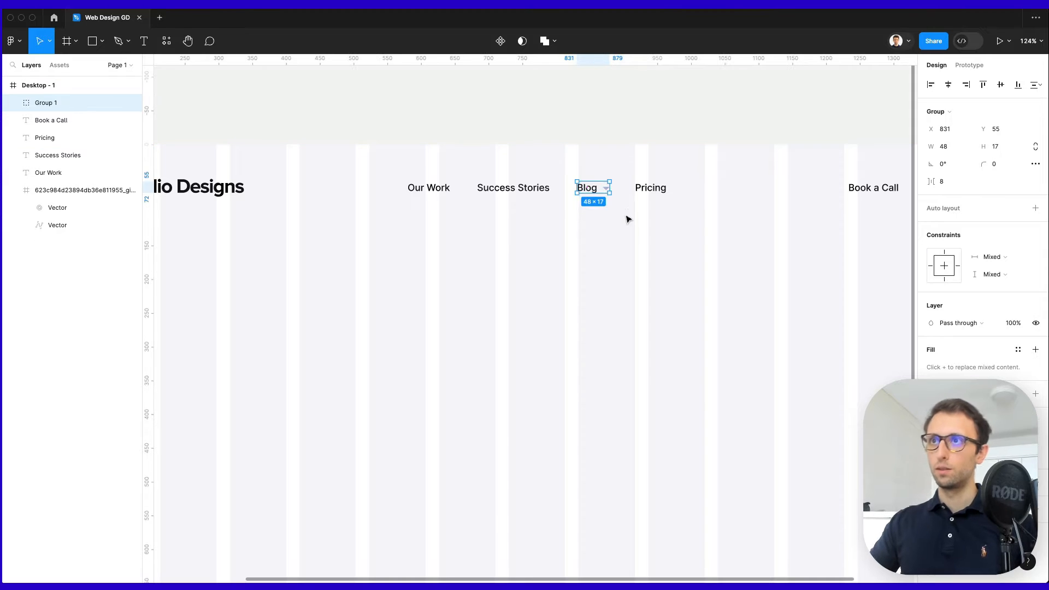
pyautogui.click(676, 195)
pyautogui.moveTo(698, 165); pyautogui.dragTo(327, 216)
pyautogui.click(484, 205)
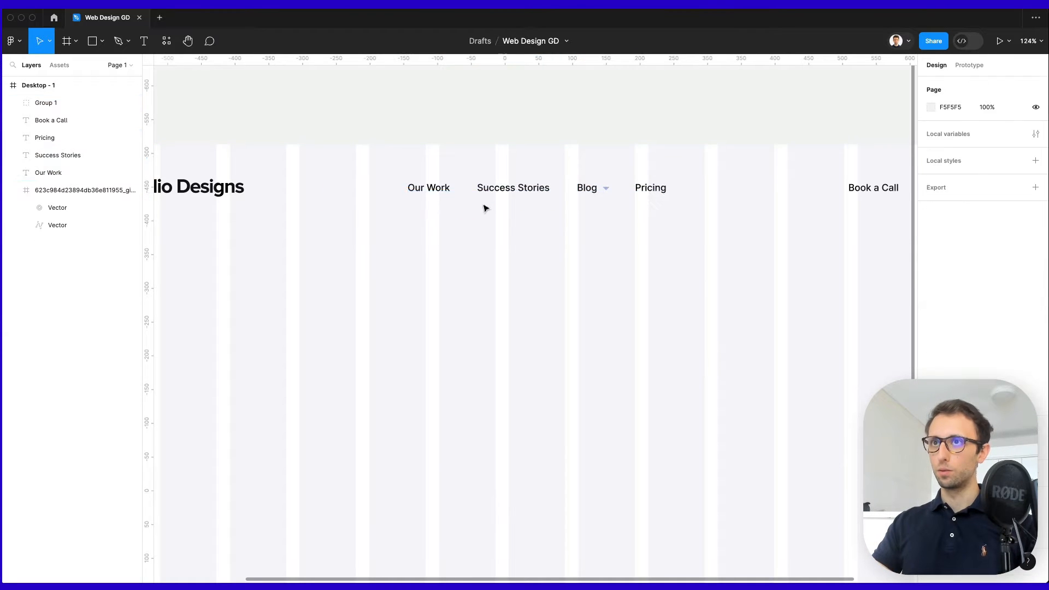
pyautogui.moveTo(446, 190); pyautogui.dragTo(421, 190)
# Distribute the four navigation links with even horizontal spacing.
pyautogui.moveTo(355, 175); pyautogui.dragTo(680, 221)
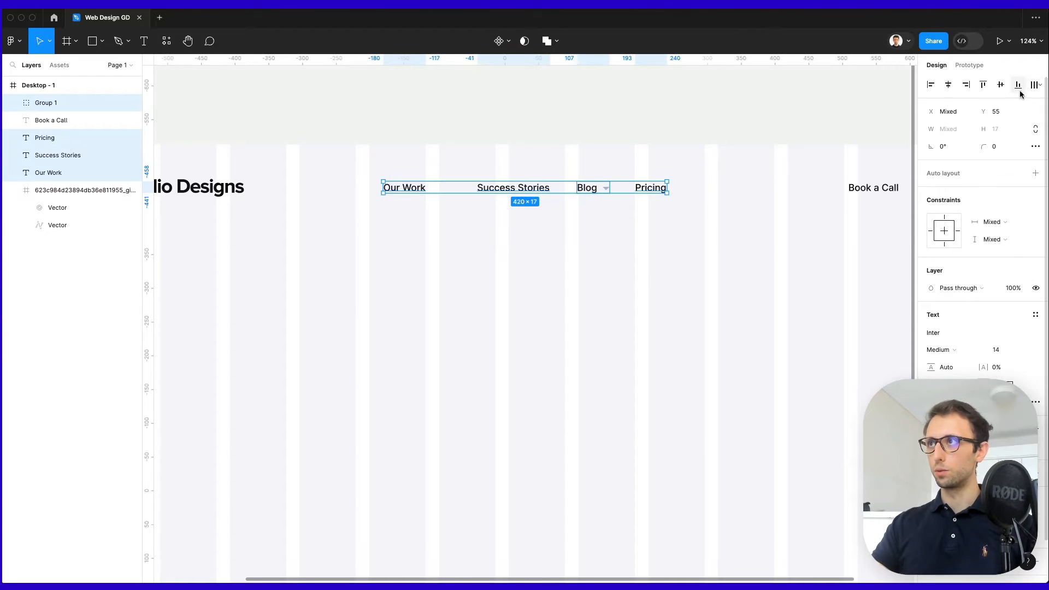
pyautogui.click(1037, 85)
pyautogui.click(959, 134)
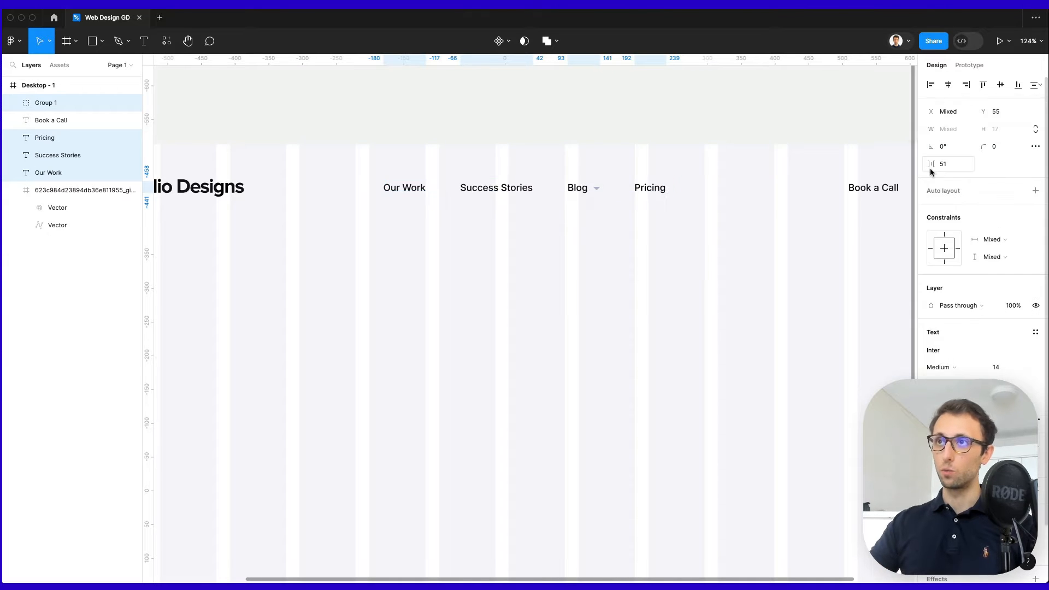
pyautogui.hotkey('shift', '0')
pyautogui.scroll(-1, 652, 250)
pyautogui.hscroll(-1, 651, 251)
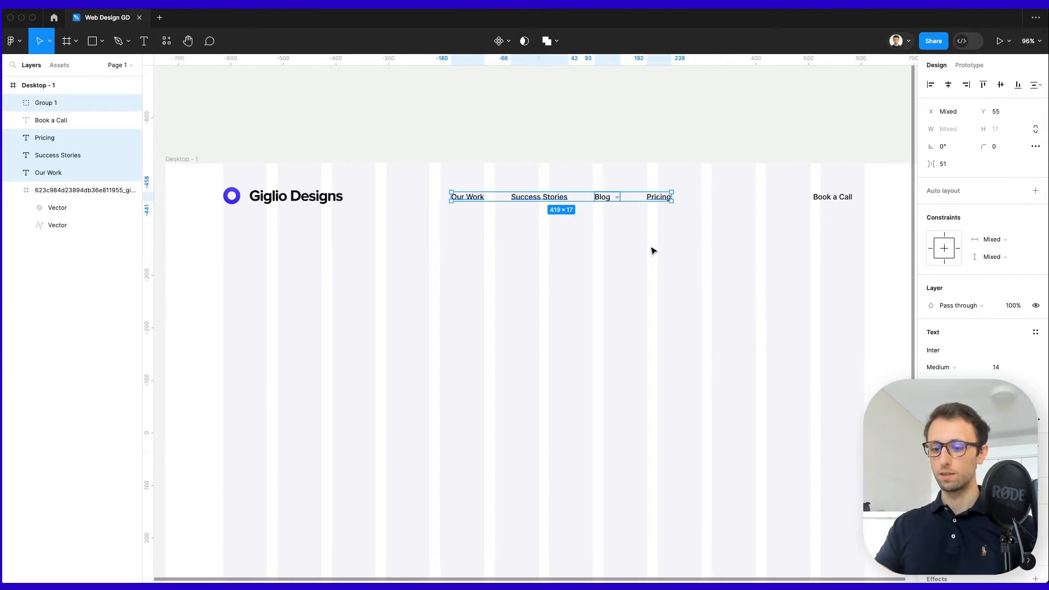
# Group the nav links and centre the group horizontally in Desktop - 1.
pyautogui.press('super+g')
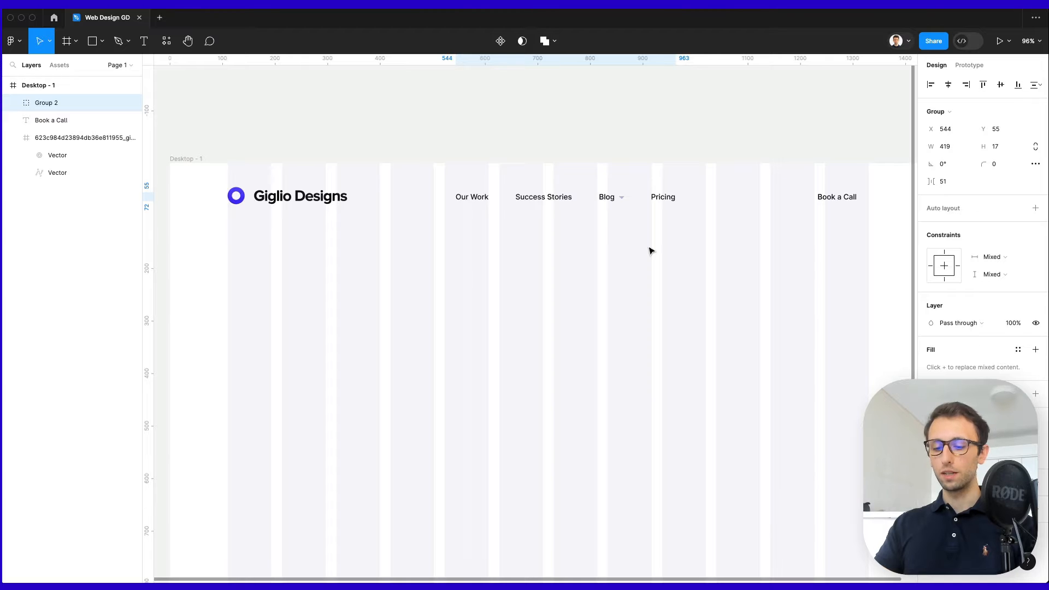
pyautogui.scroll(-1, 650, 248)
pyautogui.click(947, 85)
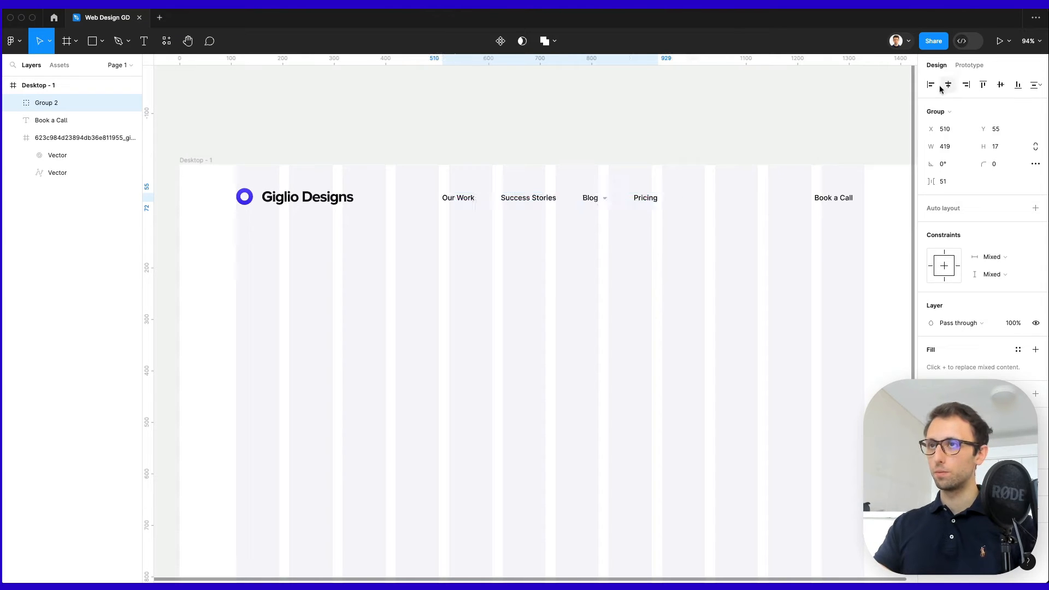
pyautogui.click(681, 149)
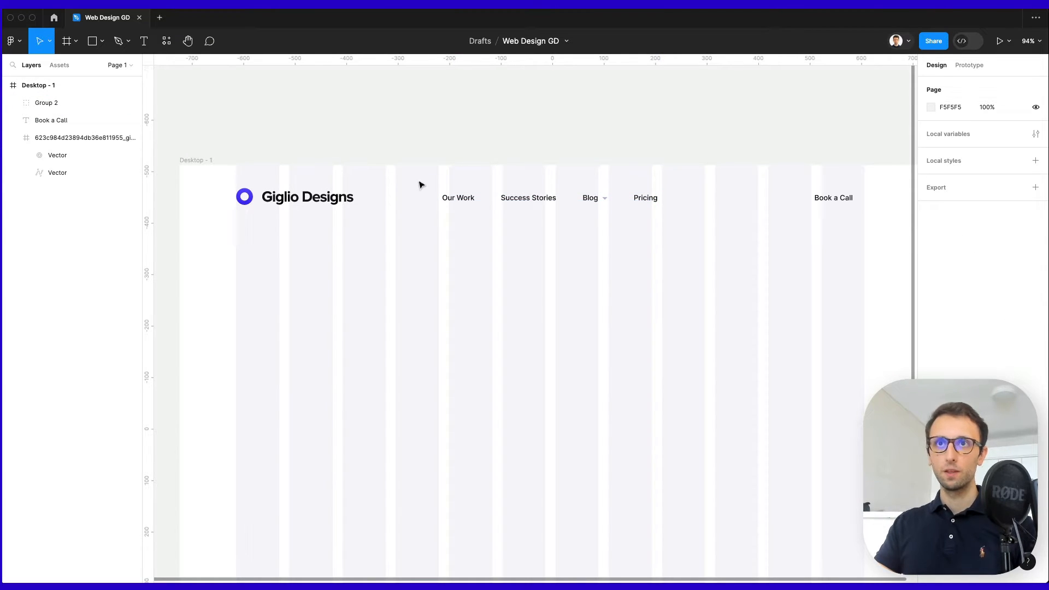
pyautogui.hscroll(5, 424, 182)
pyautogui.scroll(5, 772, 186)
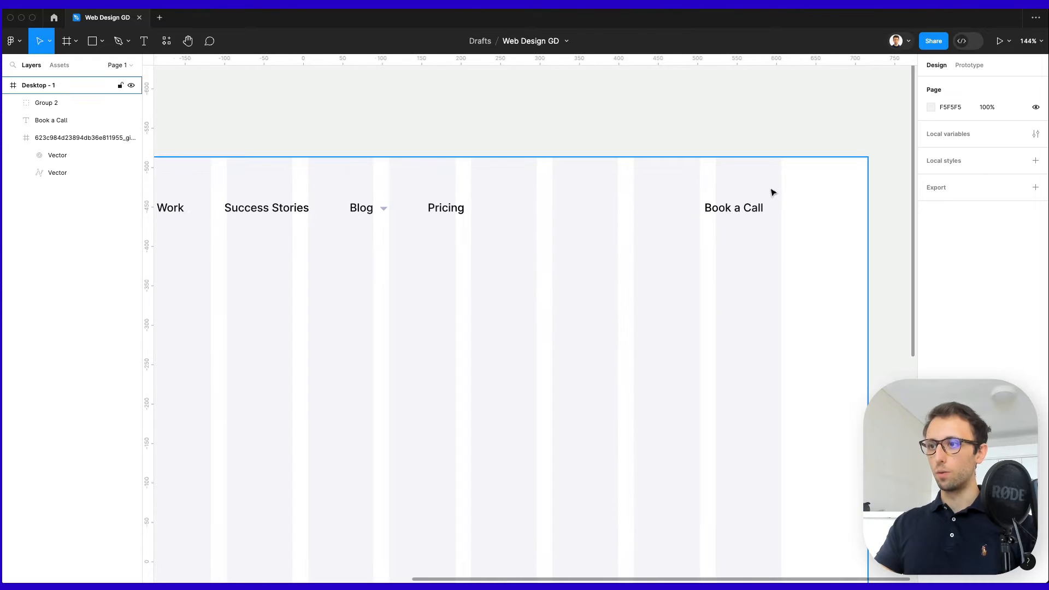
# Draw a 124×48 rectangle behind Book a Call and fill it purple 583EFF.
pyautogui.click(772, 192)
pyautogui.press('r')
pyautogui.moveTo(680, 190); pyautogui.dragTo(781, 228)
pyautogui.press('super+alt+bracketleft')
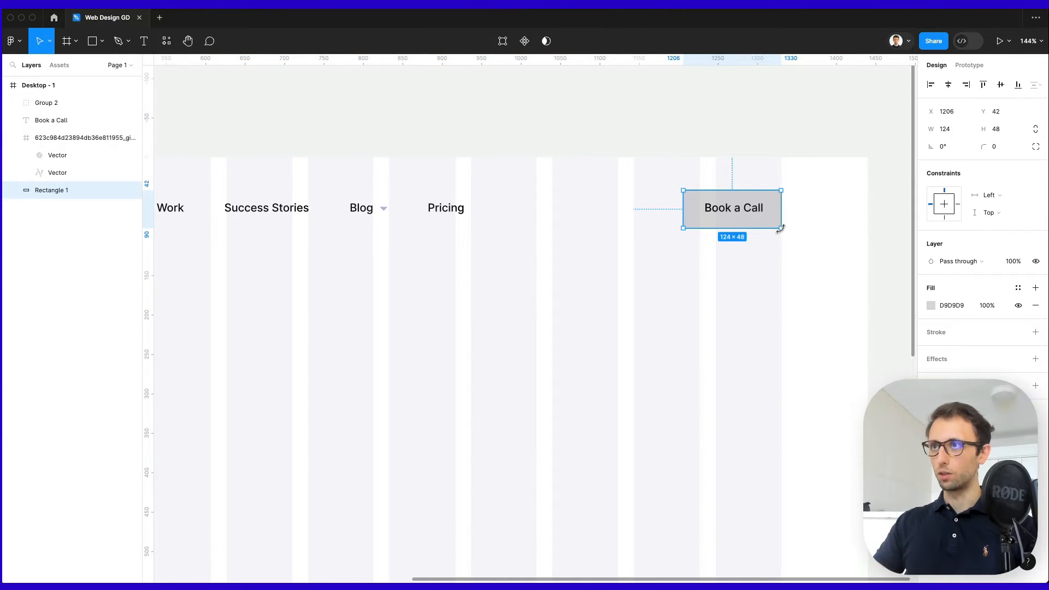
pyautogui.press('Up')
pyautogui.press('Up')
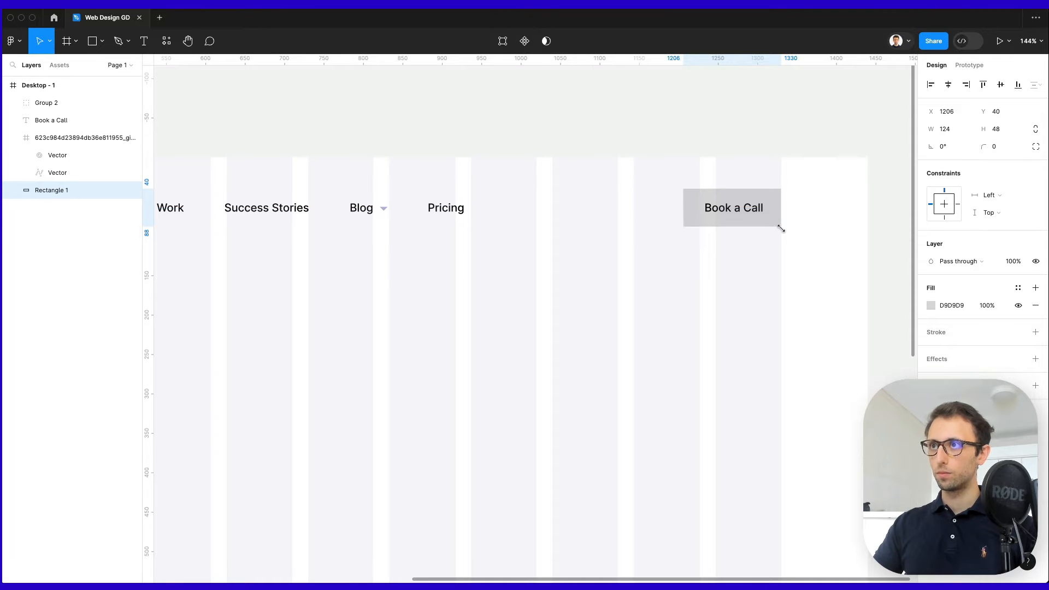
pyautogui.click(930, 305)
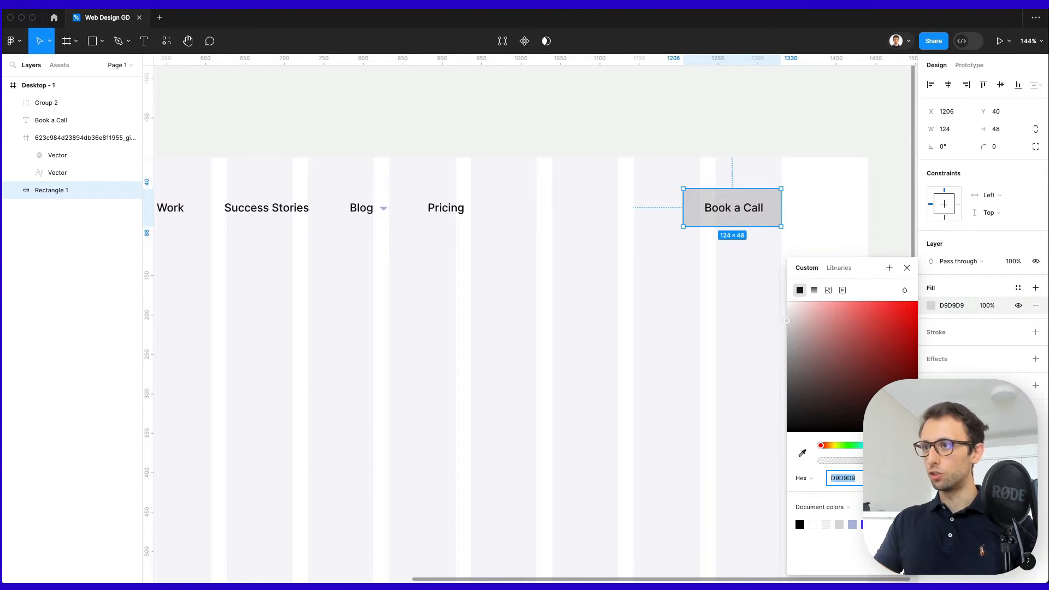
pyautogui.click(865, 524)
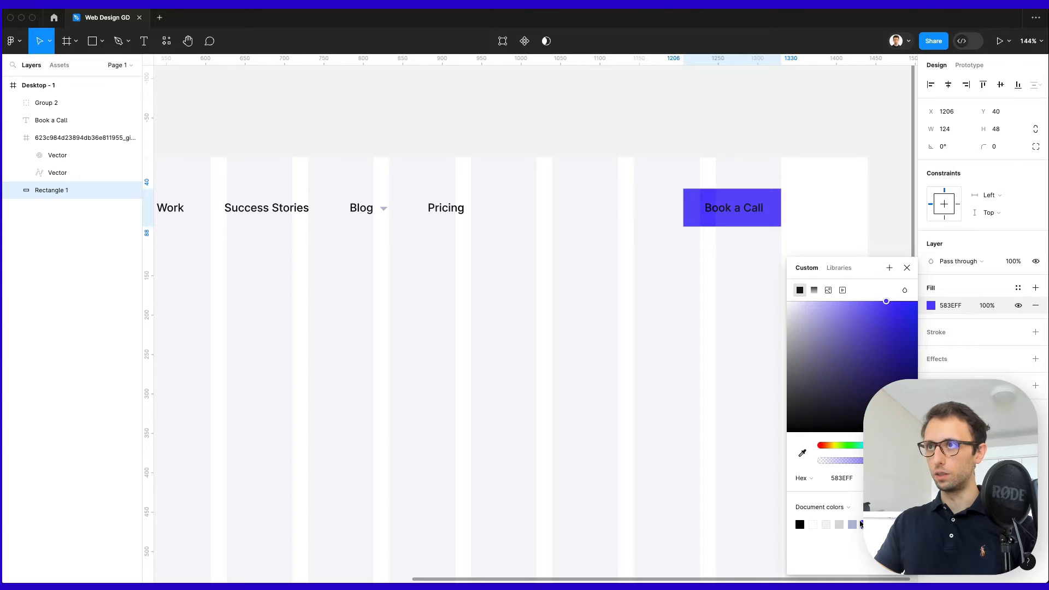
# Nudge Book a Call left, set the rectangle to 10% opacity and round it into a pill.
pyautogui.moveTo(736, 213); pyautogui.dragTo(738, 213)
pyautogui.click(775, 204)
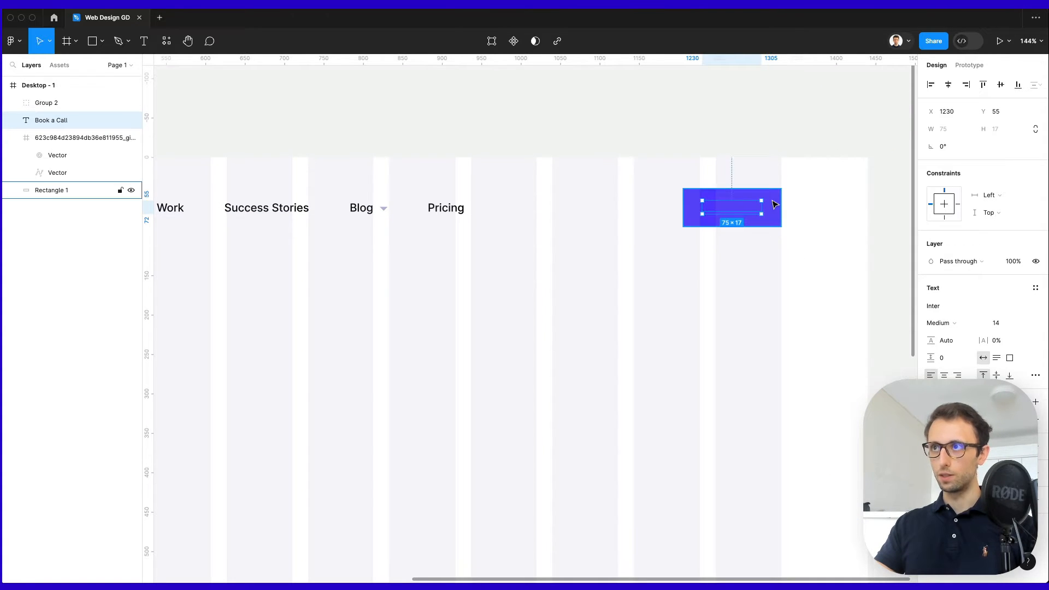
pyautogui.click(1011, 263)
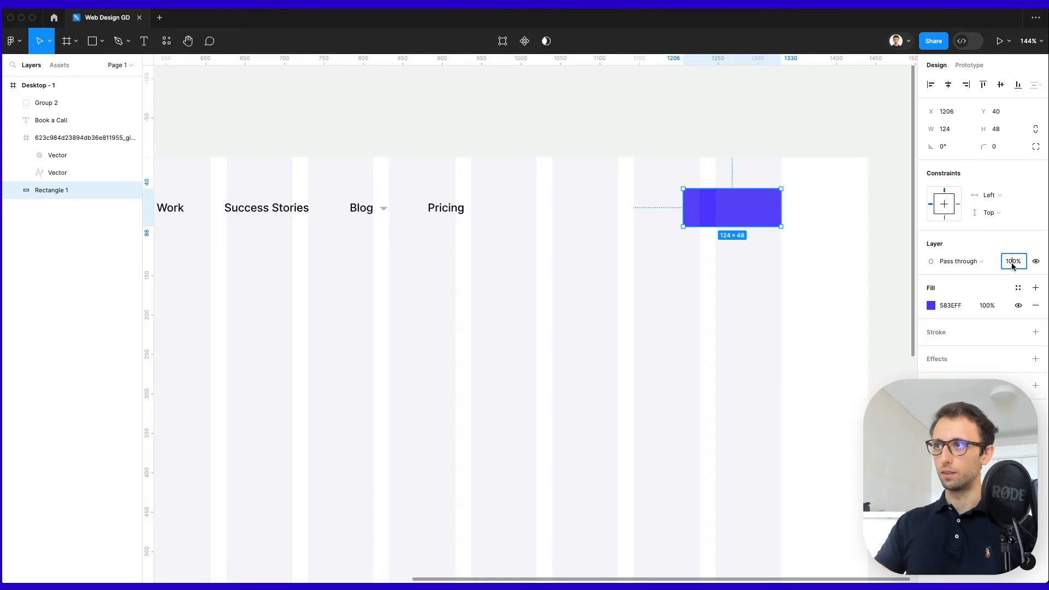
pyautogui.write('10')
pyautogui.press('Return')
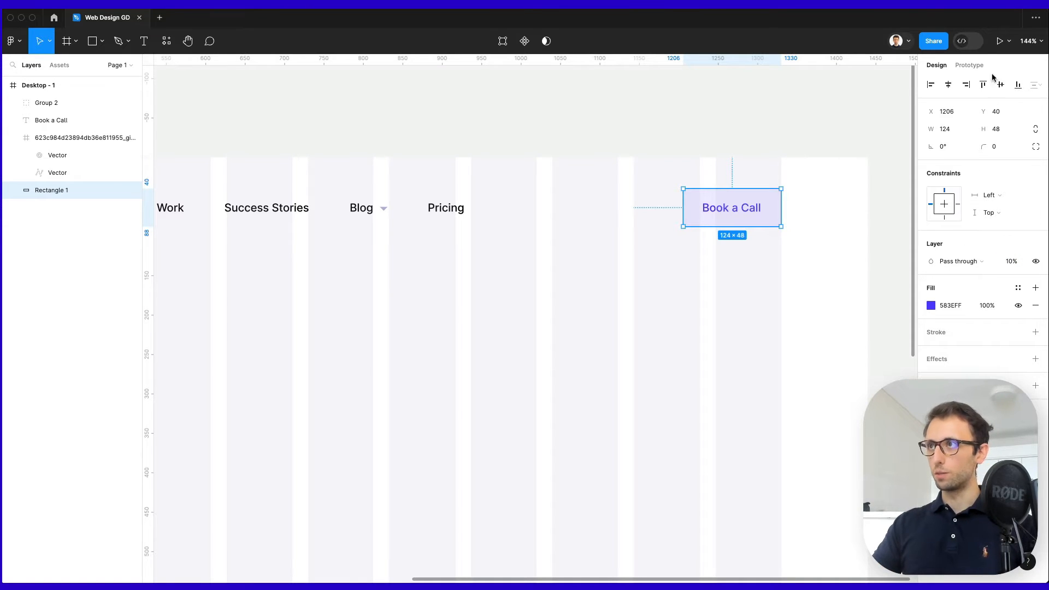
pyautogui.moveTo(982, 146); pyautogui.dragTo(627, 153)
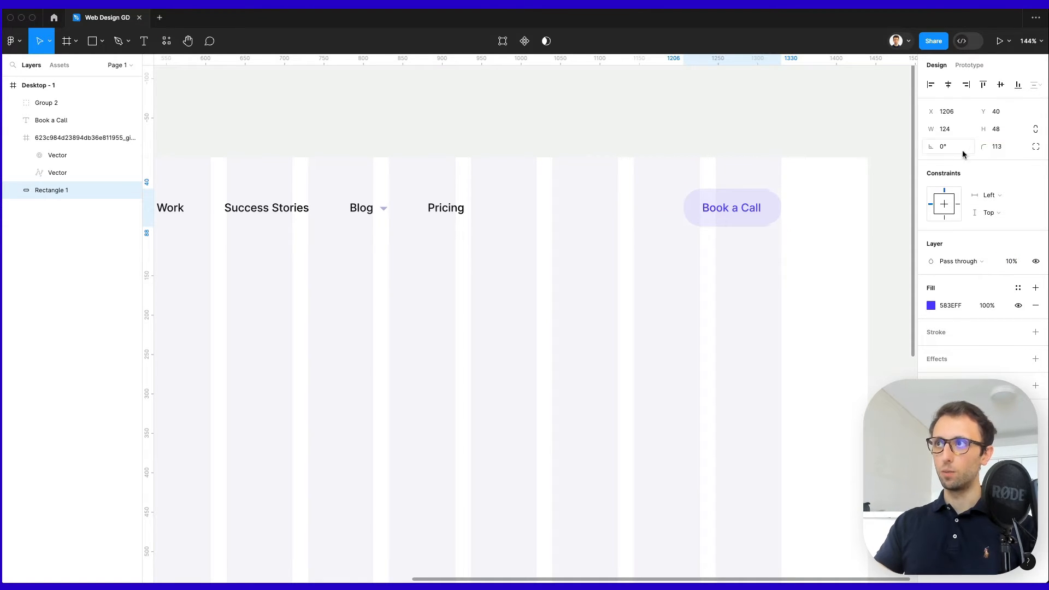
pyautogui.click(627, 153)
pyautogui.scroll(-6, 644, 159)
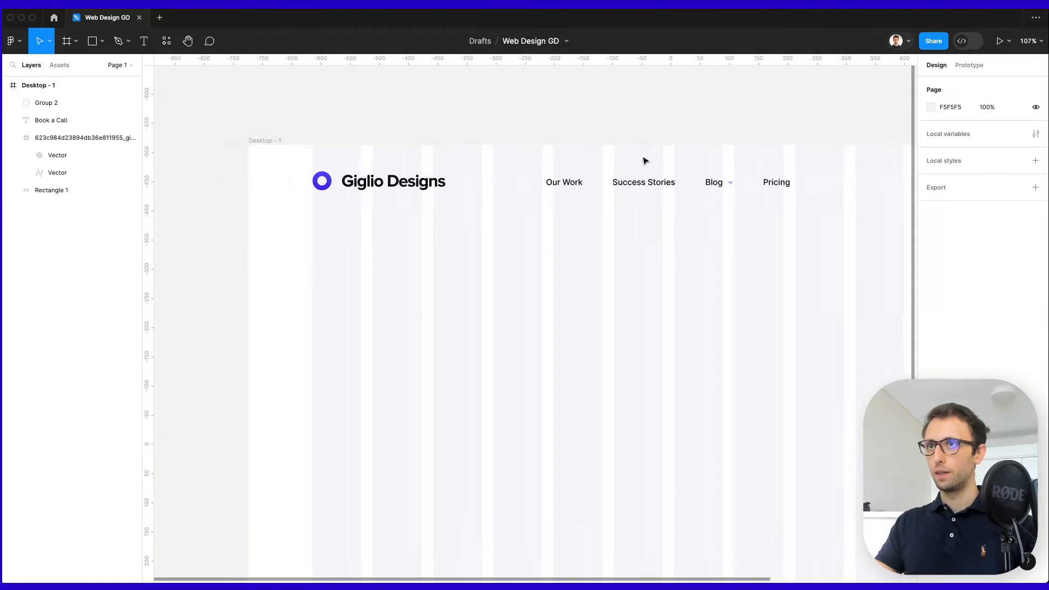
# Copy the Our Work nav text and paste a duplicate into the Desktop - 1 frame.
pyautogui.hscroll(5, 644, 160)
pyautogui.hscroll(-2, 642, 157)
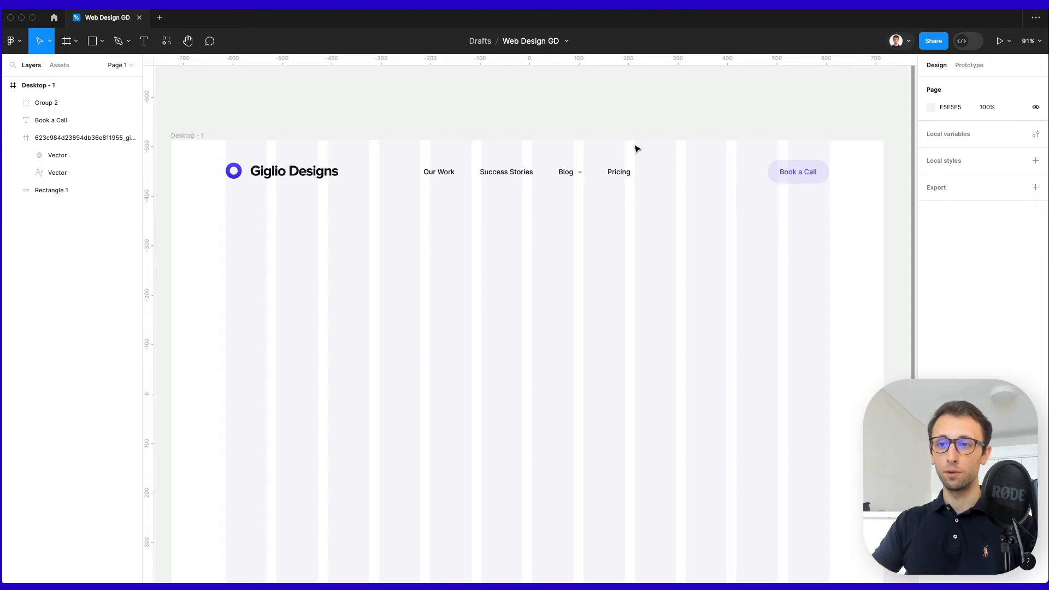
pyautogui.doubleClick(454, 174)
pyautogui.hotkey('ctrl', 'c')
pyautogui.click(473, 208)
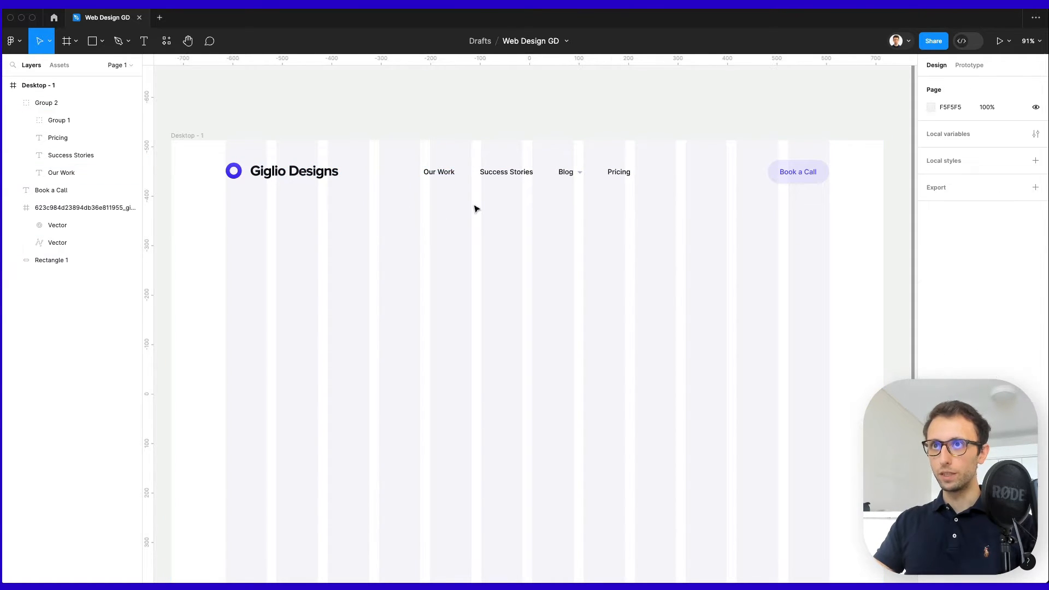
pyautogui.hotkey('ctrl', 'v')
# Move the copy below the header and make it 'Digital Design solutions at affordable rates' on two lines.
pyautogui.moveTo(437, 176); pyautogui.dragTo(444, 253)
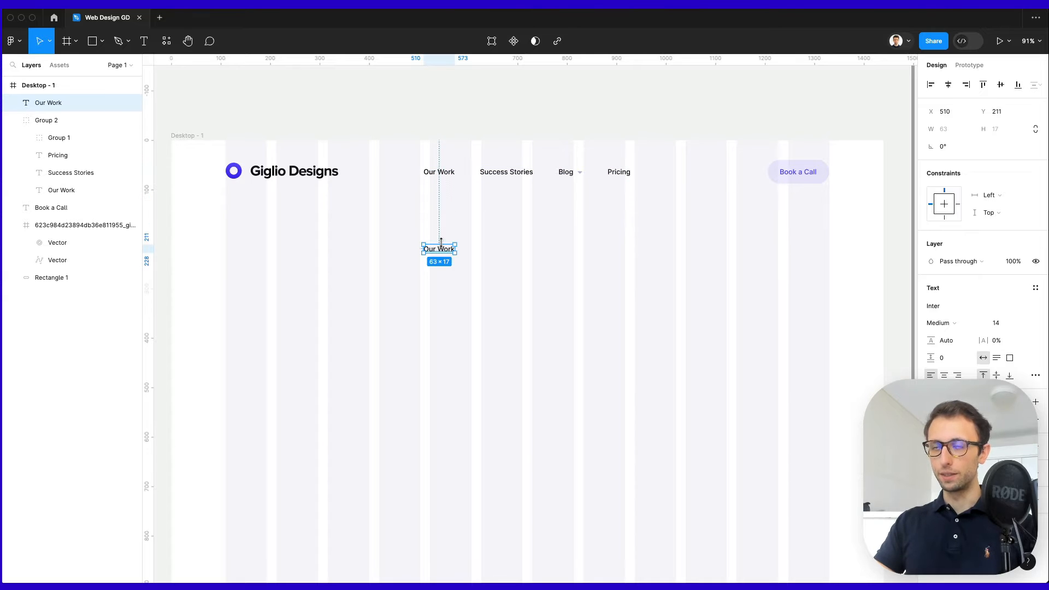
pyautogui.press('Return')
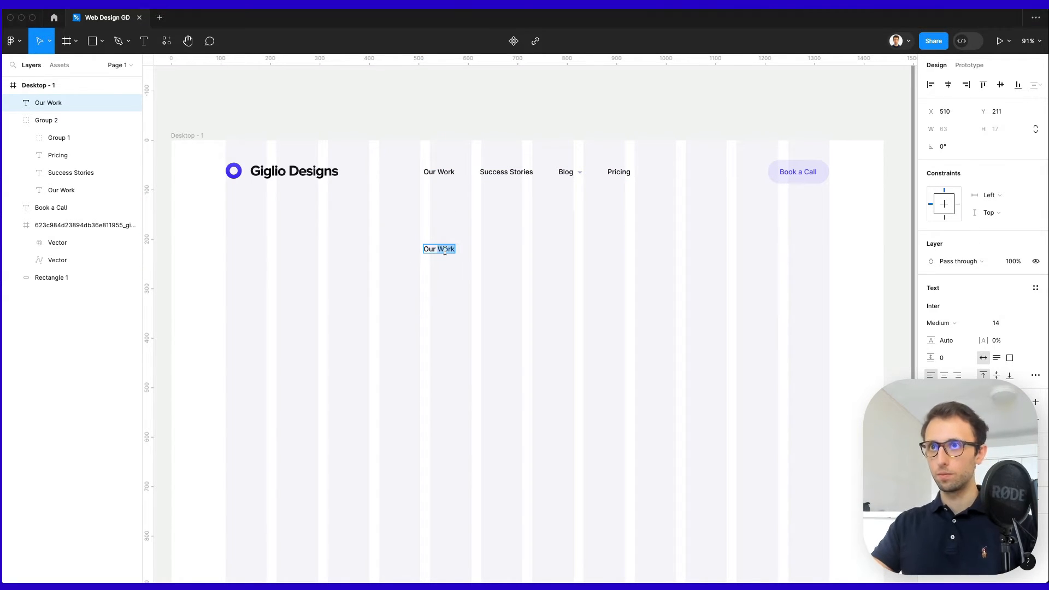
pyautogui.hotkey('ctrl', 'v')
pyautogui.press('Escape')
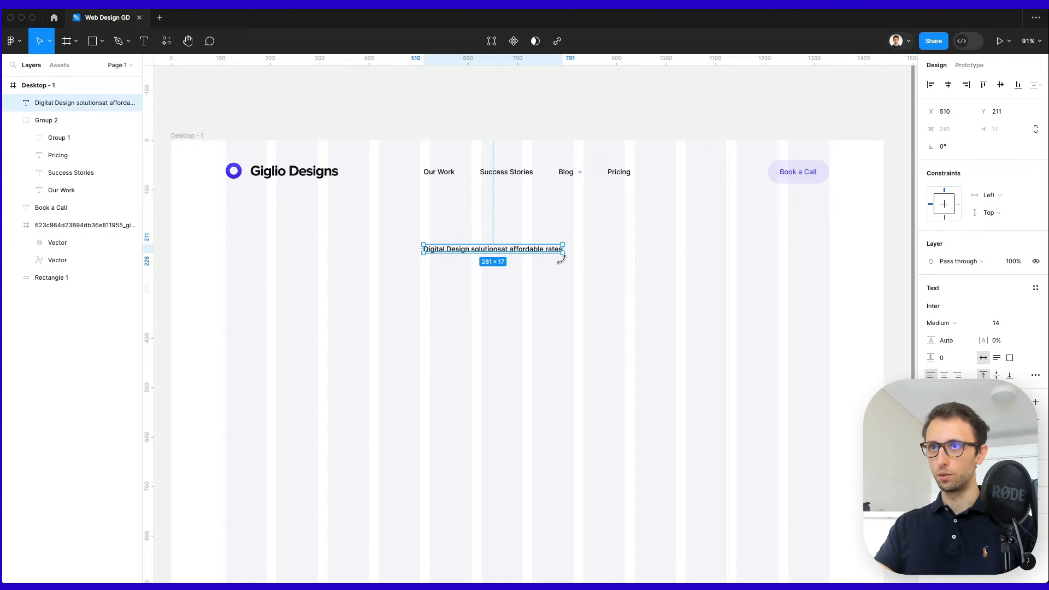
pyautogui.doubleClick(503, 251)
pyautogui.click(508, 249)
pyautogui.press('Escape')
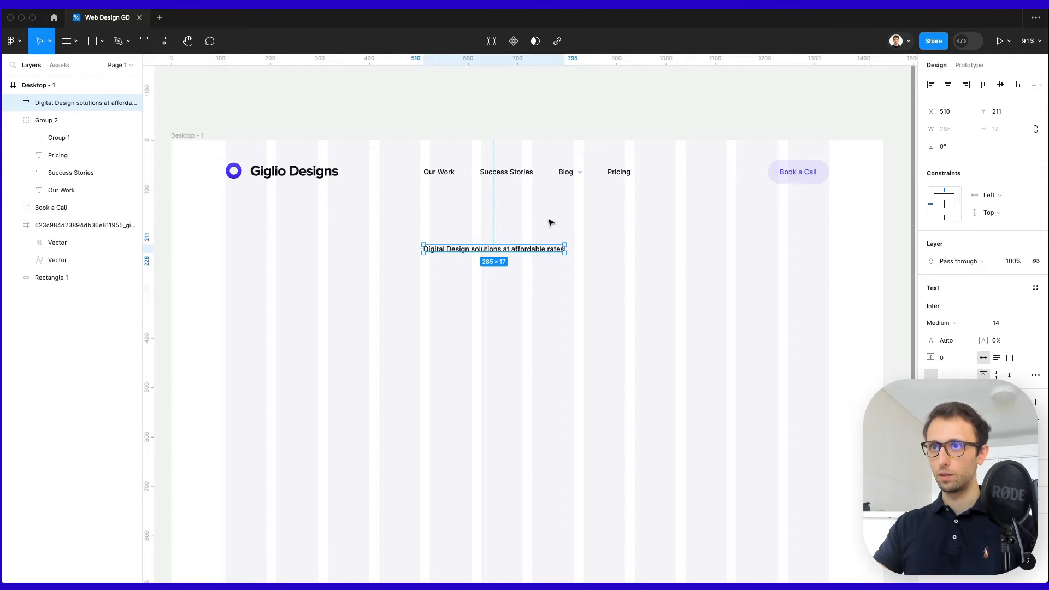
pyautogui.doubleClick(501, 248)
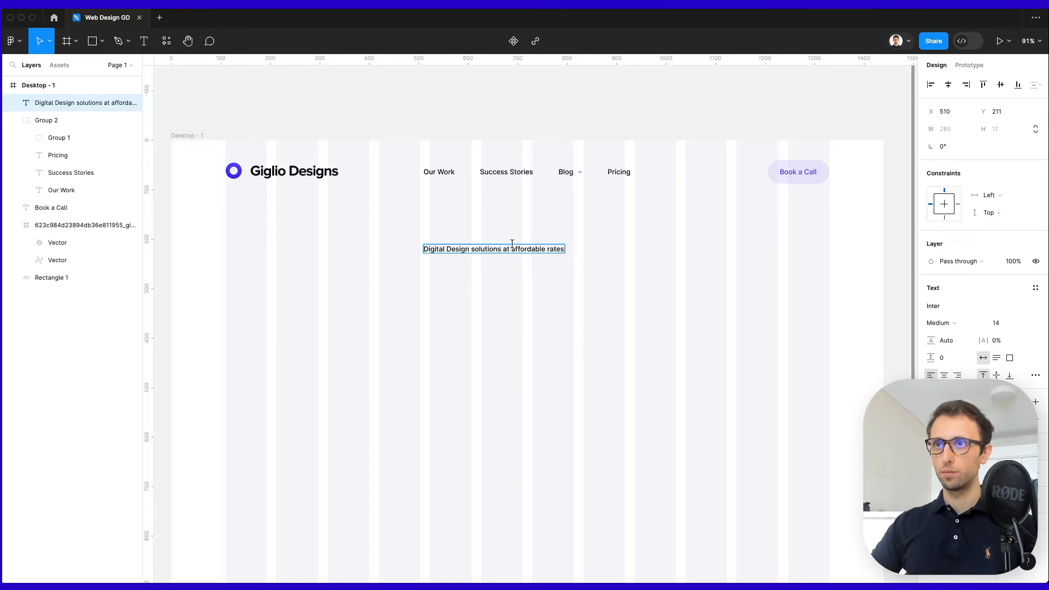
pyautogui.press('Return')
pyautogui.press('Escape')
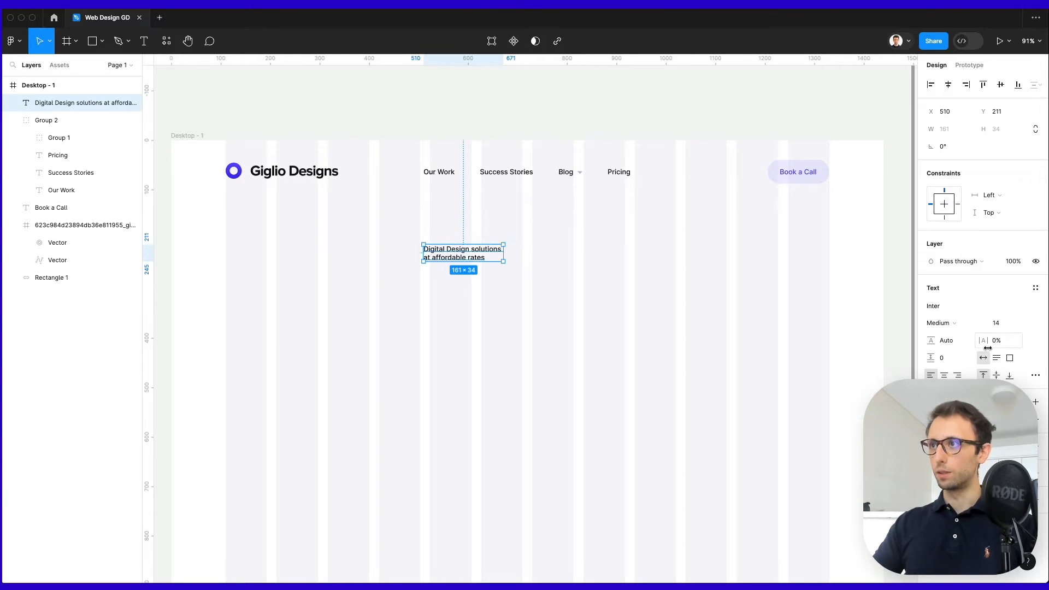
# Make the heading size 54, bold, centre-aligned, frame-centred, with 131.9% line height.
pyautogui.click(997, 322)
pyautogui.hotkey('shift', 'Up')
pyautogui.hotkey('shift', 'Up')
pyautogui.hotkey('shift', 'Up')
pyautogui.hotkey('shift', 'Up')
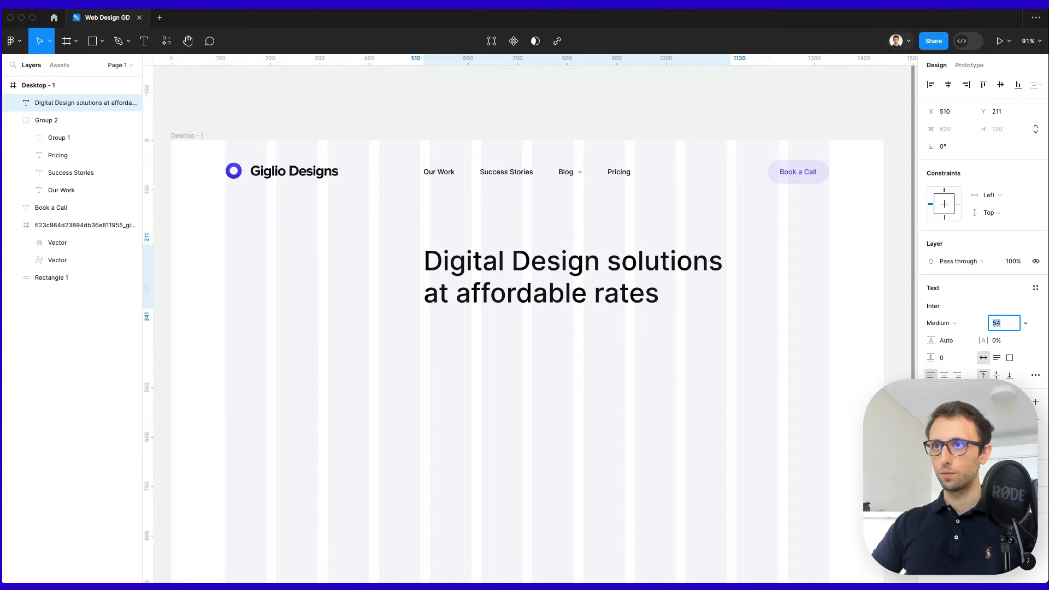
pyautogui.click(943, 375)
pyautogui.click(948, 84)
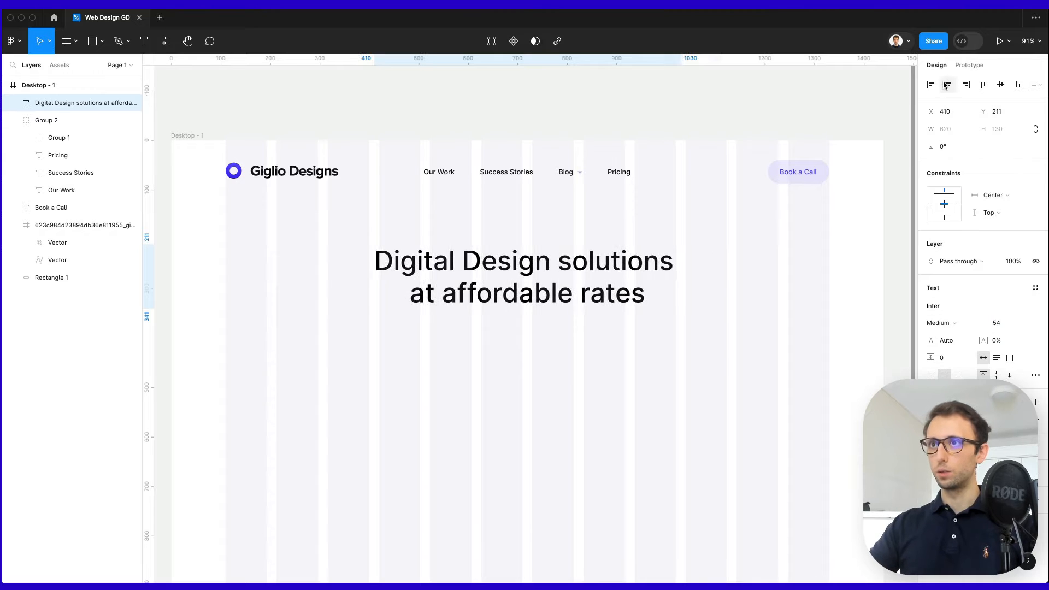
pyautogui.click(943, 323)
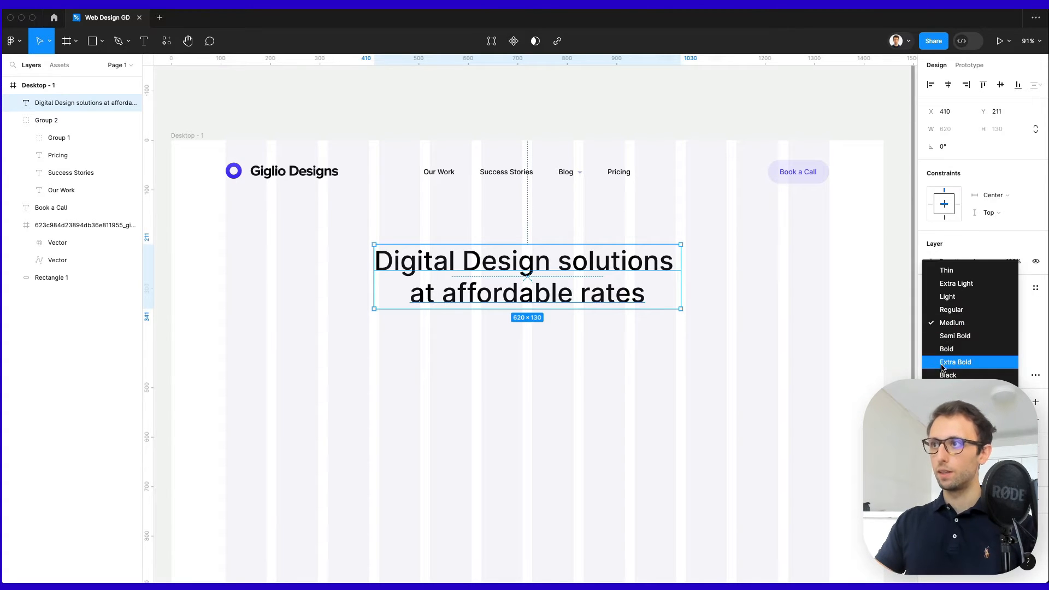
pyautogui.click(946, 350)
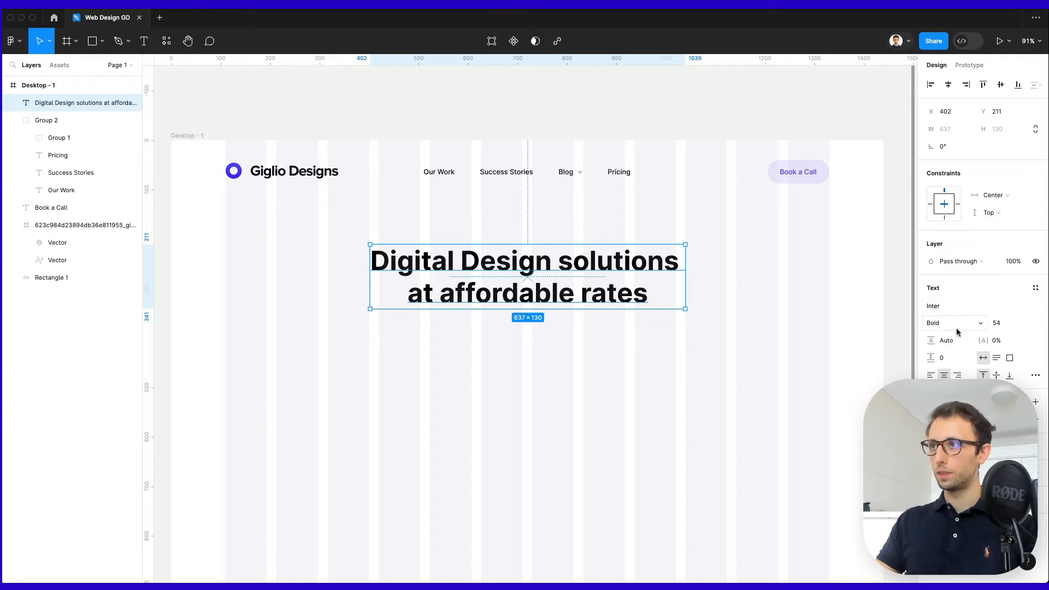
pyautogui.moveTo(929, 342); pyautogui.dragTo(938, 341)
pyautogui.moveTo(555, 271)
pyautogui.mouseDown()
pyautogui.moveTo(556, 250)
pyautogui.moveTo(554, 264)
pyautogui.mouseUp()
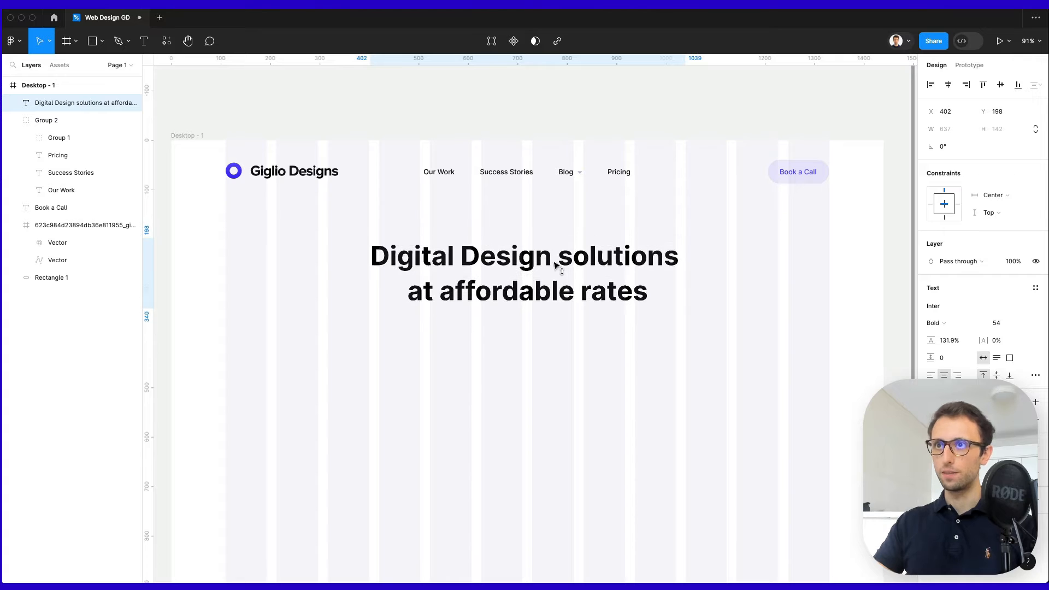
pyautogui.click(697, 426)
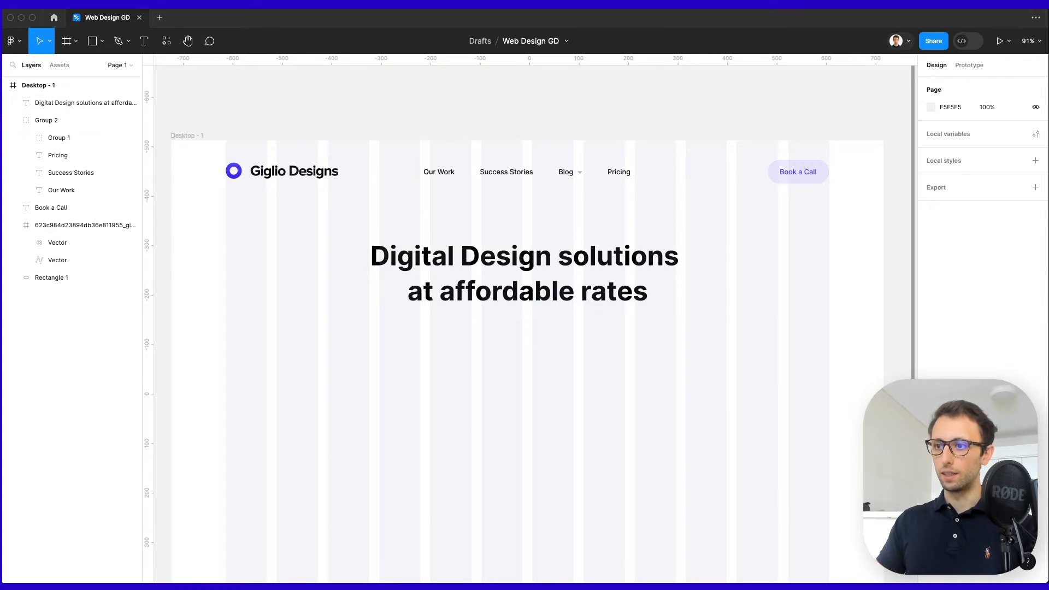
# Give the words 'affordable rates' a horizontal linear gradient fill.
pyautogui.click(483, 287)
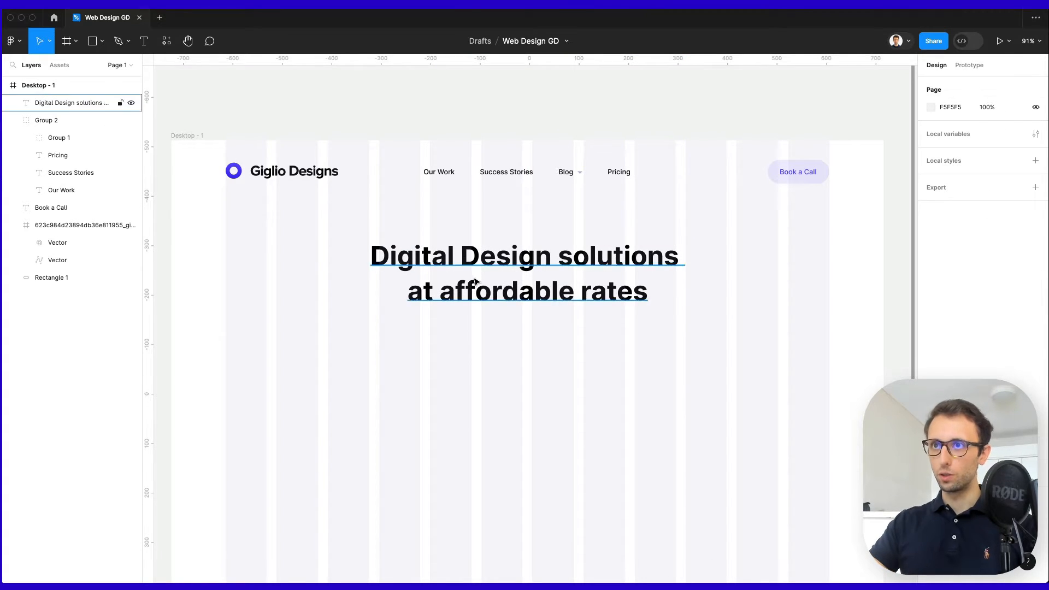
pyautogui.doubleClick(433, 287)
pyautogui.moveTo(443, 286); pyautogui.dragTo(664, 290)
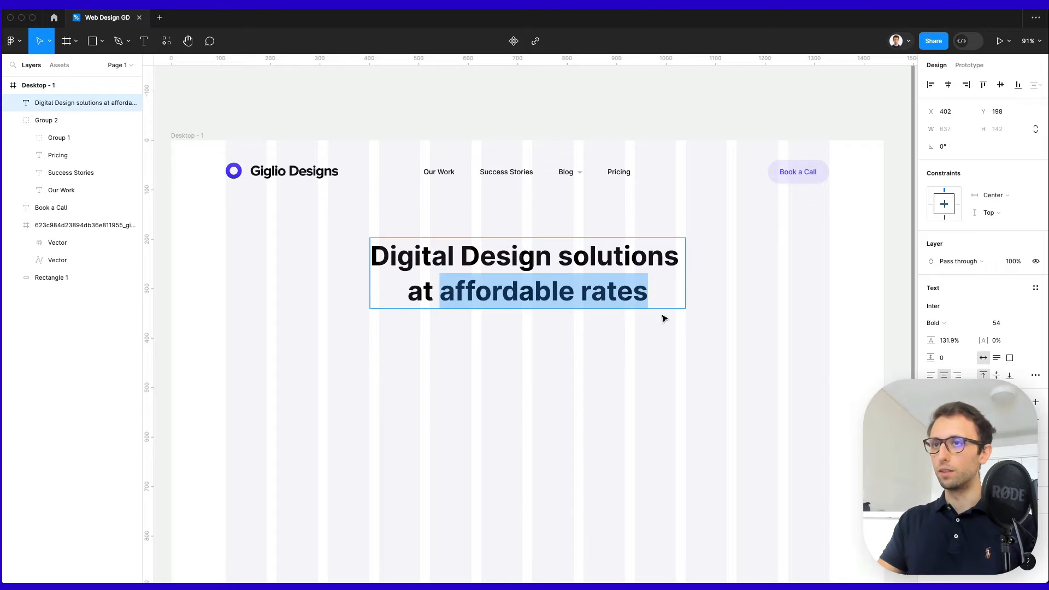
pyautogui.click(930, 420)
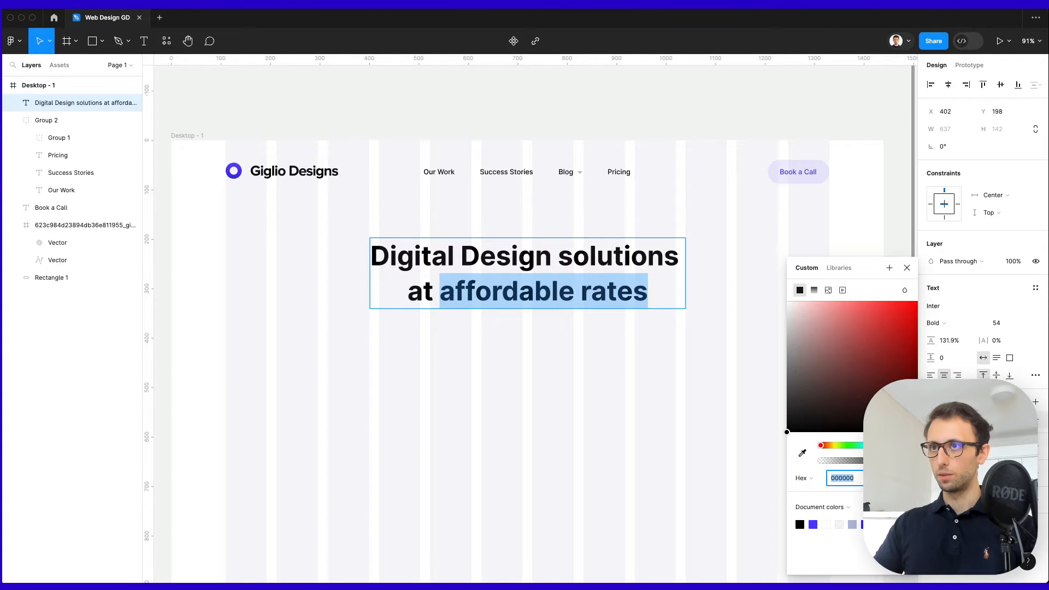
pyautogui.click(813, 290)
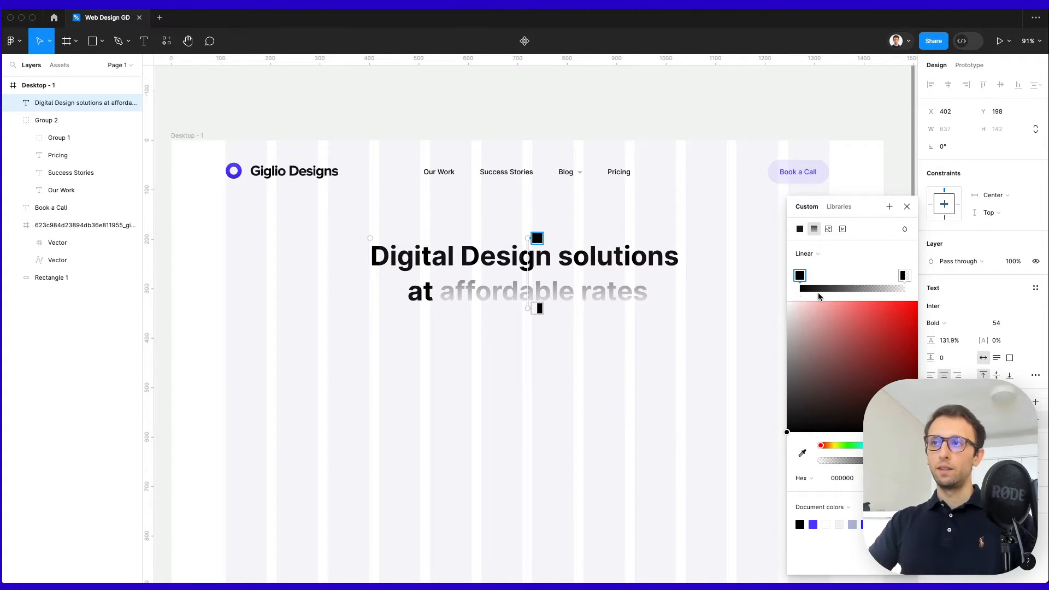
pyautogui.moveTo(537, 239); pyautogui.dragTo(445, 286)
pyautogui.moveTo(527, 308); pyautogui.dragTo(651, 295)
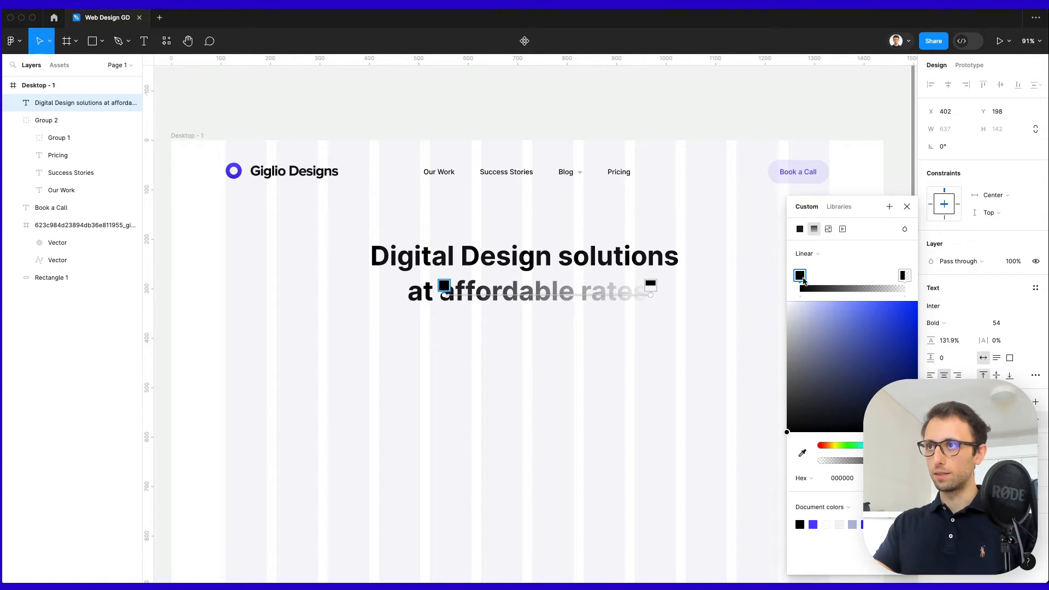
# Set the gradient stops to deep blue 0029FF and fully opaque light blue 00A3FF.
pyautogui.moveTo(802, 278)
pyautogui.mouseDown()
pyautogui.moveTo(817, 279)
pyautogui.moveTo(792, 277)
pyautogui.mouseUp()
pyautogui.moveTo(863, 335); pyautogui.dragTo(962, 270)
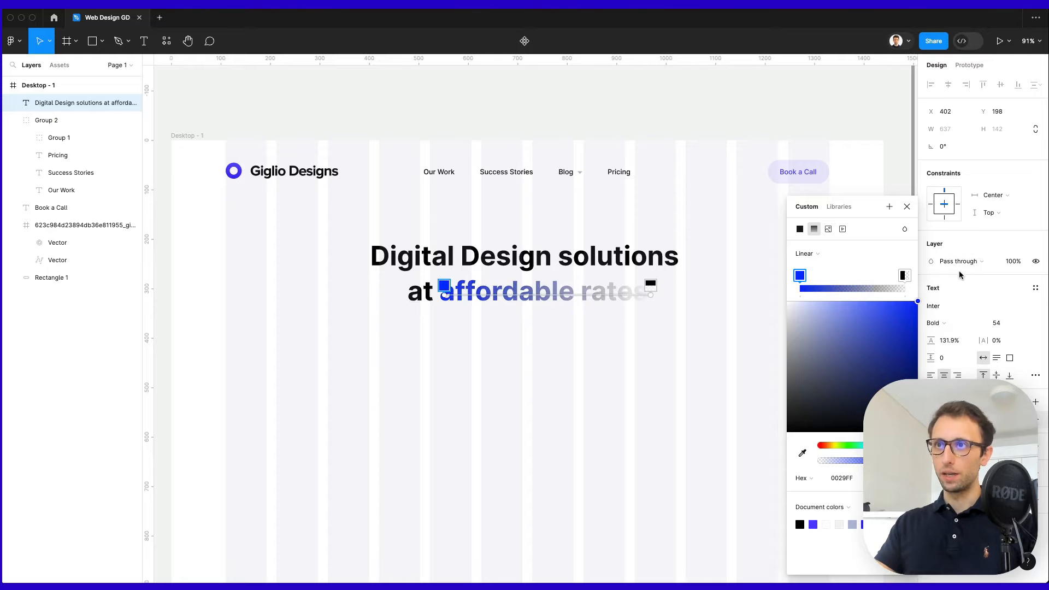
pyautogui.click(904, 274)
pyautogui.moveTo(875, 445); pyautogui.dragTo(867, 445)
pyautogui.moveTo(880, 350); pyautogui.dragTo(963, 249)
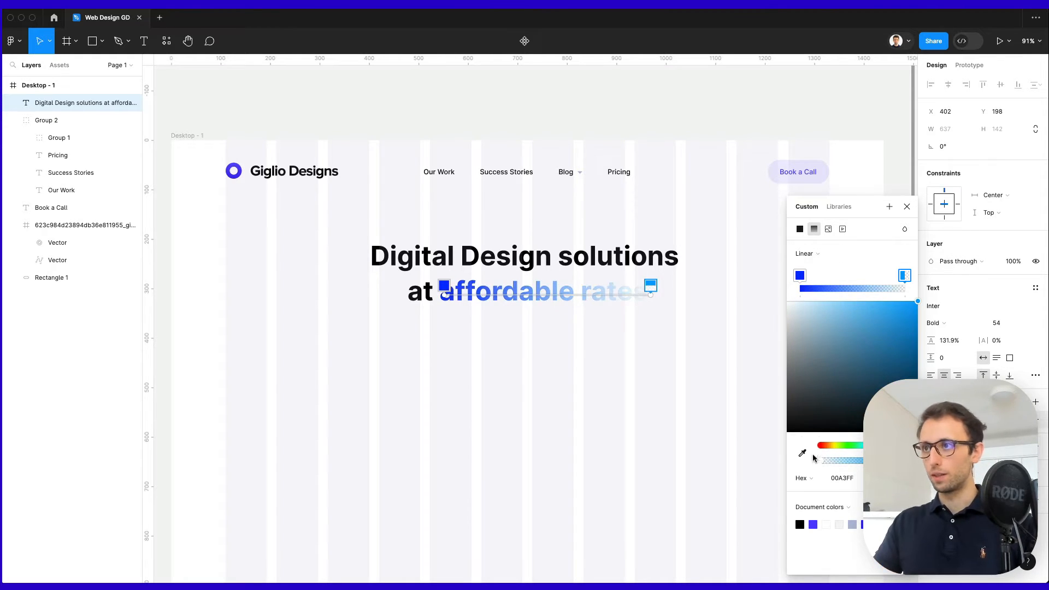
pyautogui.moveTo(827, 460); pyautogui.dragTo(909, 461)
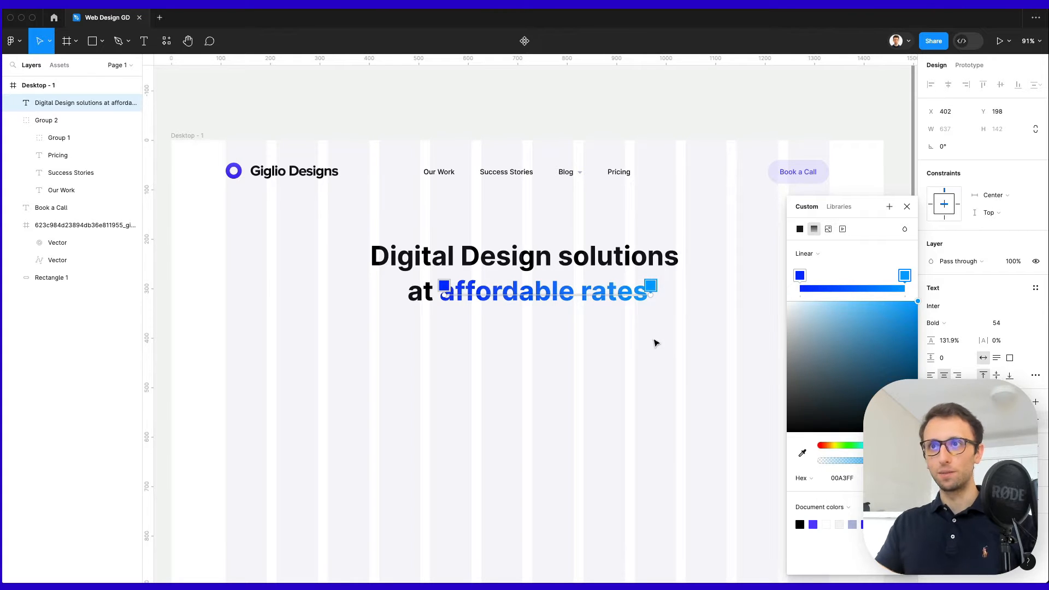
pyautogui.press('Escape')
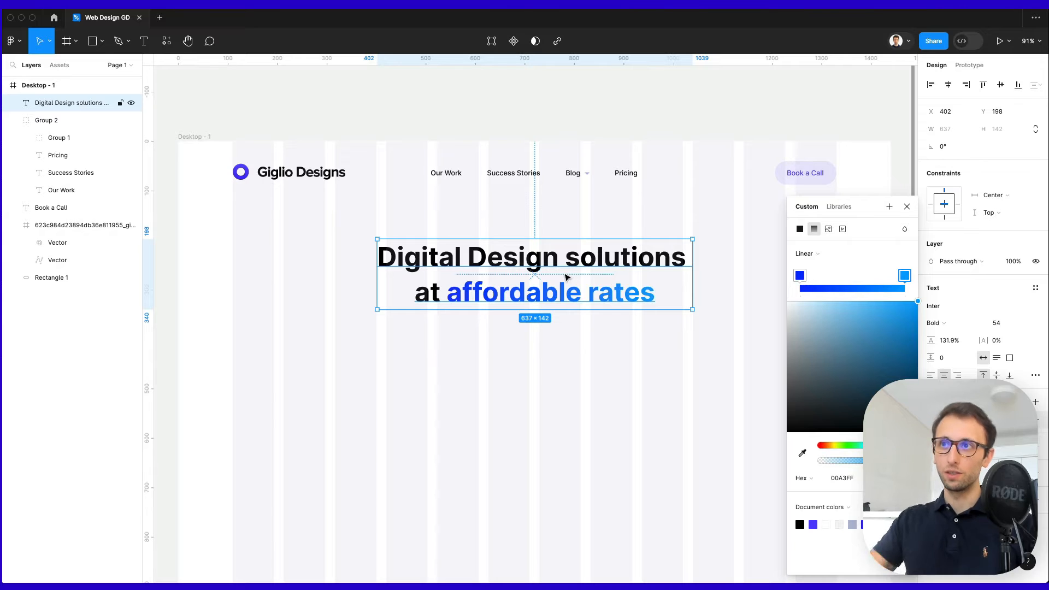
pyautogui.click(520, 344)
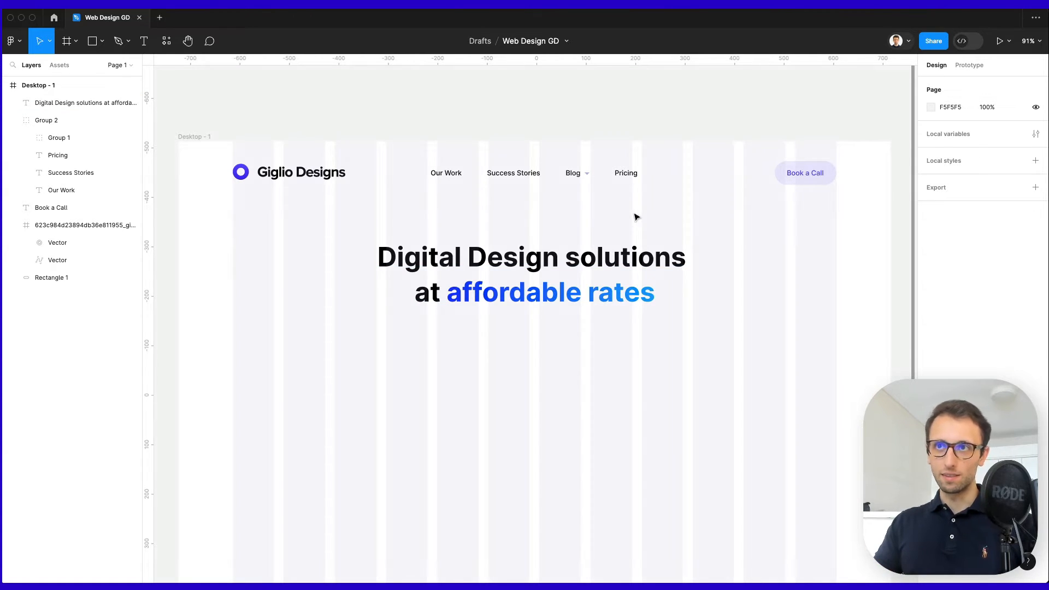
pyautogui.click(597, 266)
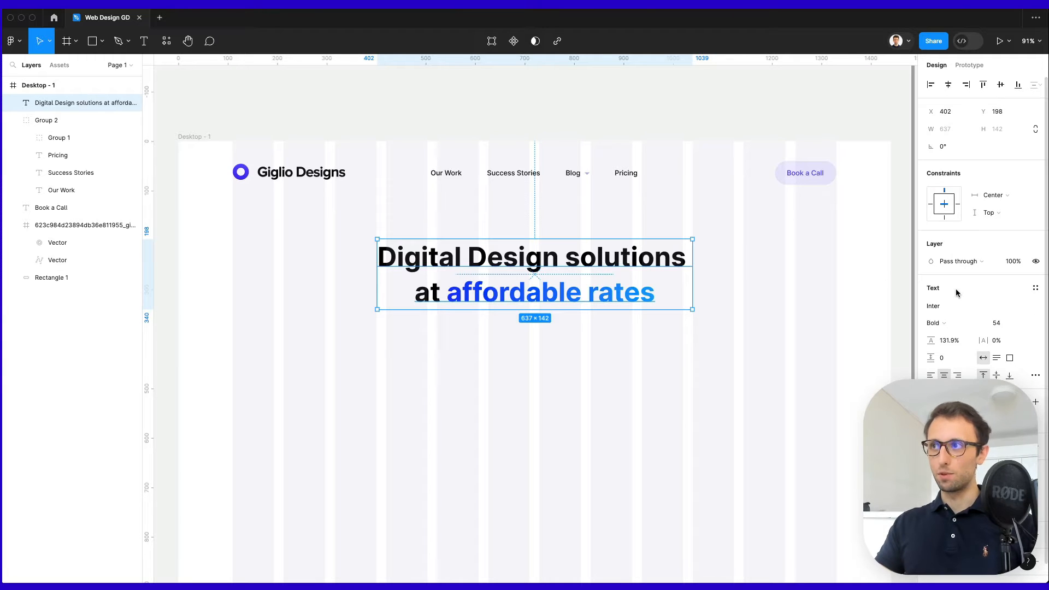
# Enlarge the headline font size to 57.
pyautogui.click(998, 323)
pyautogui.write('56')
pyautogui.press('Return')
pyautogui.press('Up')
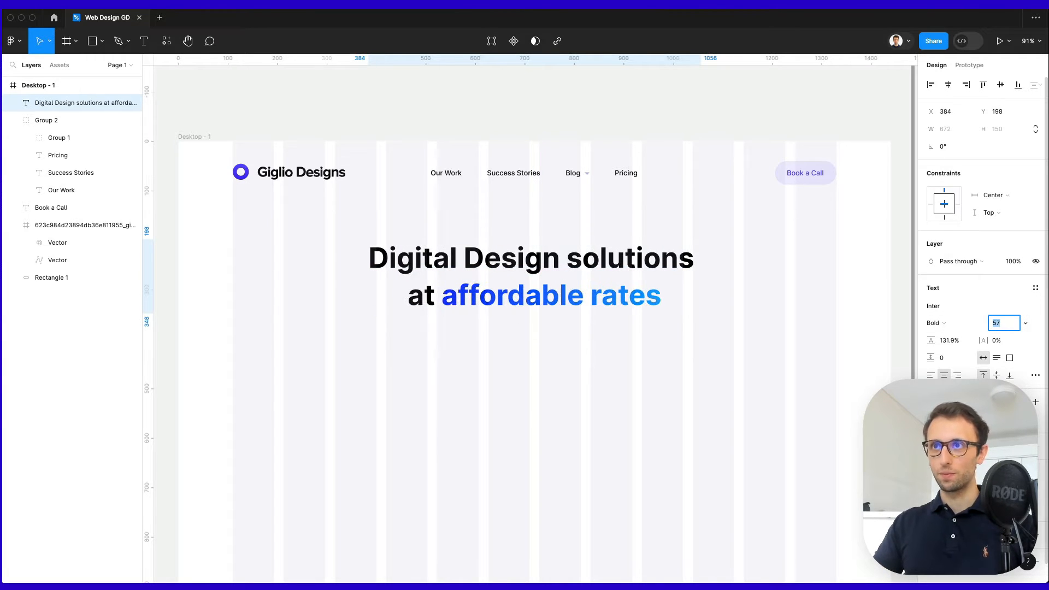
# Duplicate the headline below, shrink the copy to size 15 and widen its box.
pyautogui.moveTo(582, 257); pyautogui.dragTo(582, 347)
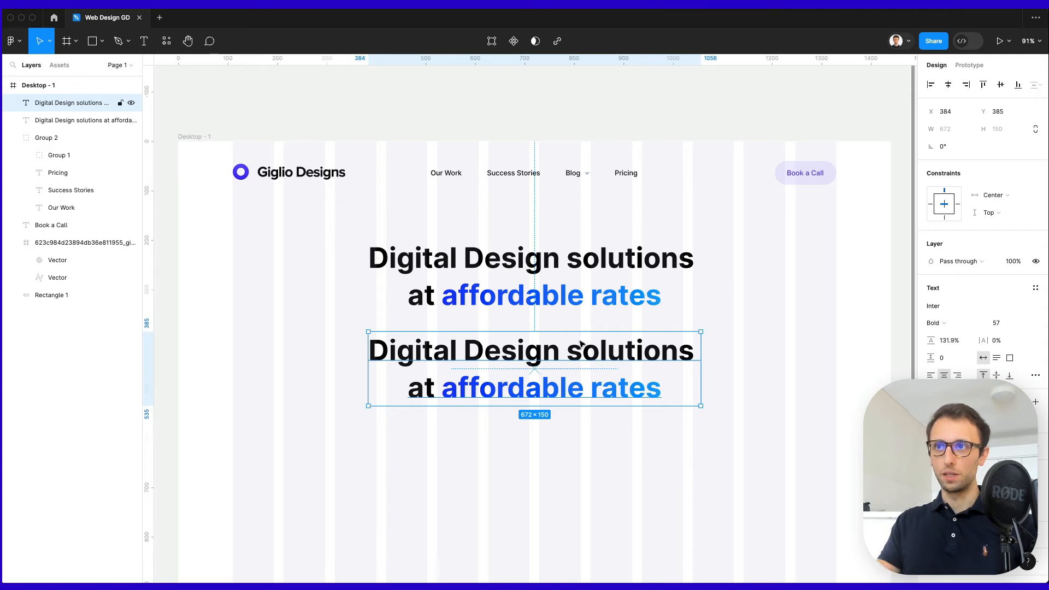
pyautogui.click(996, 323)
pyautogui.write('37')
pyautogui.press('Return')
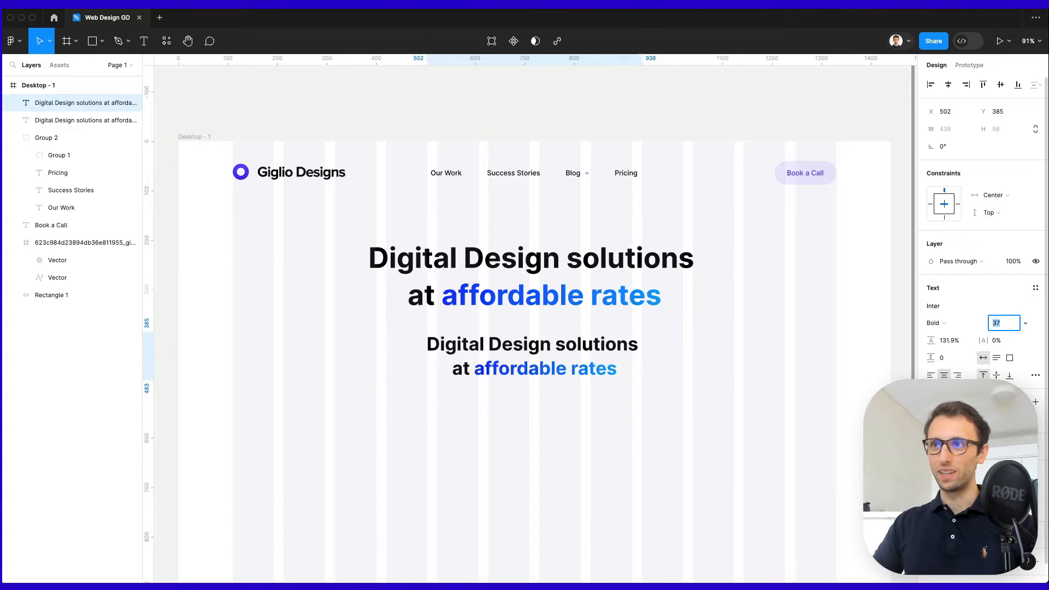
pyautogui.press('Down')
pyautogui.press('Down')
pyautogui.press('Down')
pyautogui.press('Down')
pyautogui.press('Down')
pyautogui.press('Down')
pyautogui.press('Down')
pyautogui.press('Down')
pyautogui.press('Down')
pyautogui.press('Down')
pyautogui.press('Down')
pyautogui.press('Down')
pyautogui.press('Down')
pyautogui.press('Down')
pyautogui.press('Down')
pyautogui.press('Down')
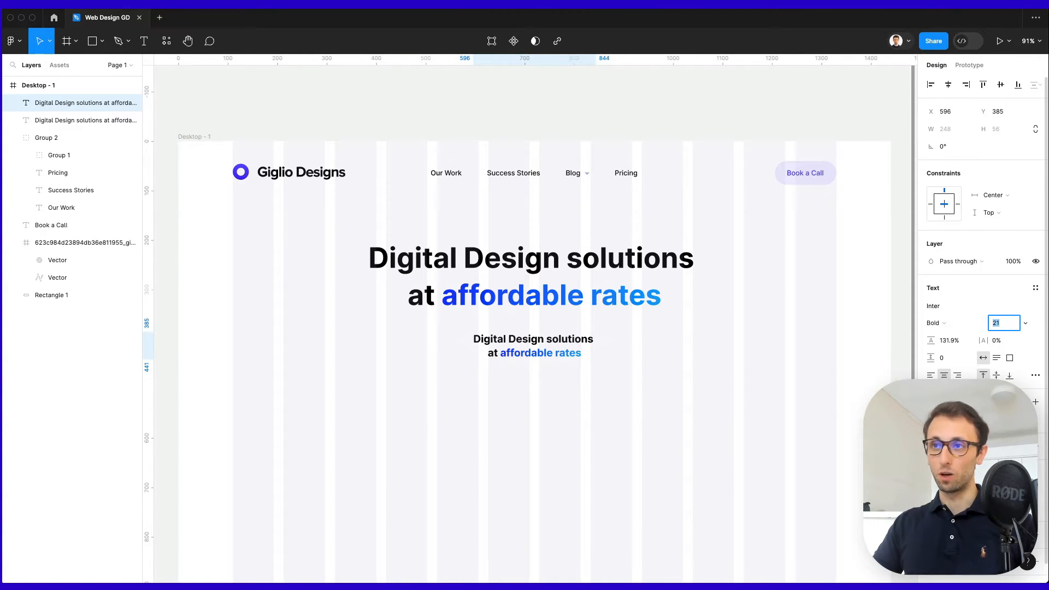
pyautogui.press('Down')
pyautogui.press('Down')
pyautogui.press('Down')
pyautogui.press('Down')
pyautogui.press('Down')
pyautogui.press('Down')
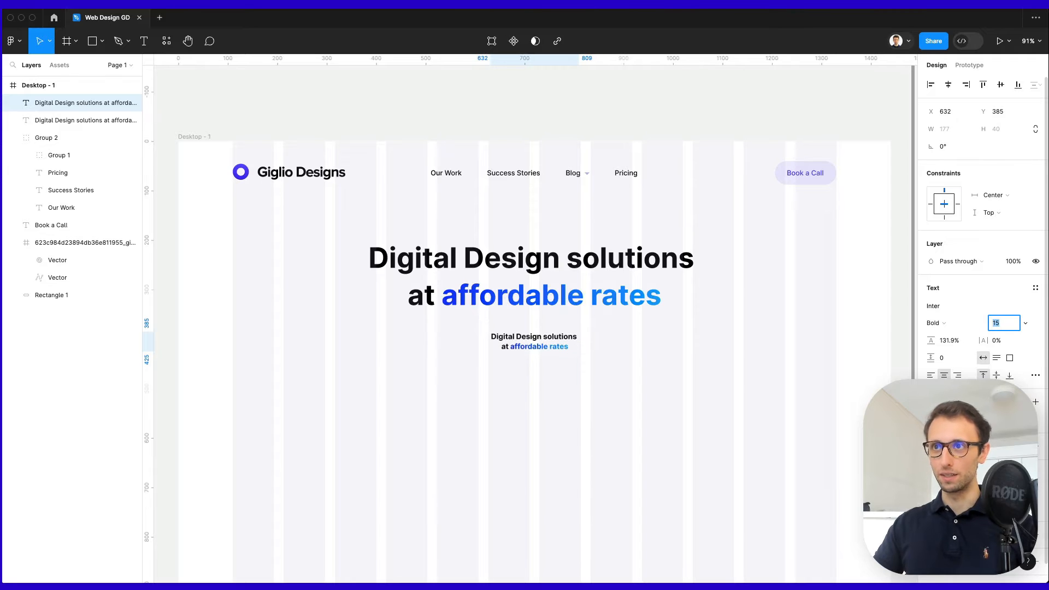
pyautogui.moveTo(587, 332); pyautogui.dragTo(652, 334)
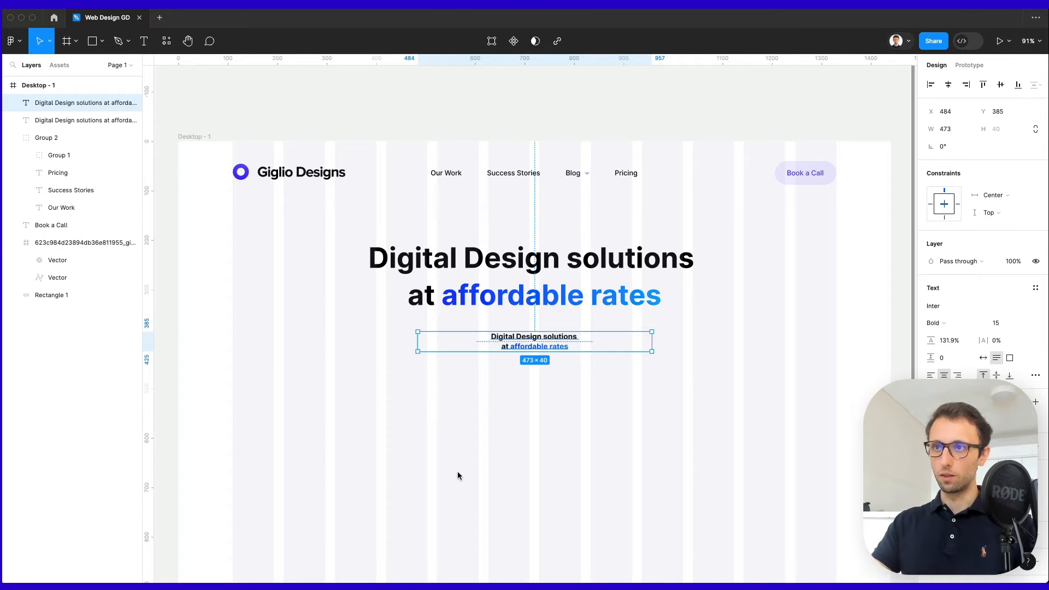
# Paste the Web, UI/UX and Graphic design tagline on two lines in Regular weight with looser spacing.
pyautogui.doubleClick(520, 354)
pyautogui.write("Web, UI/UX and Graphic design at 1/3 of agency's cost. Get started in 3 mins ⏱")
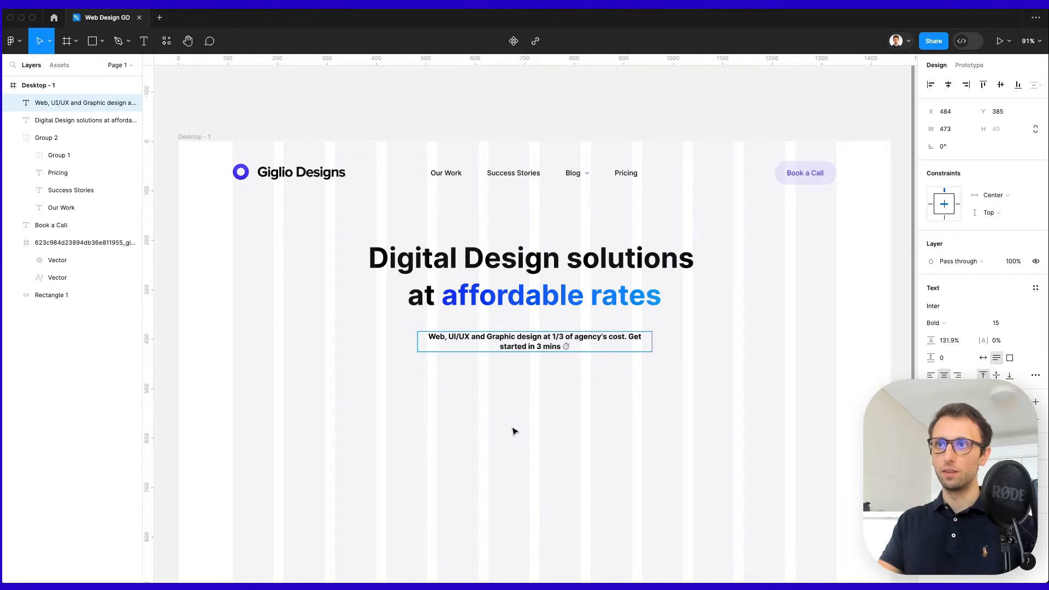
pyautogui.press('Escape')
pyautogui.doubleClick(629, 339)
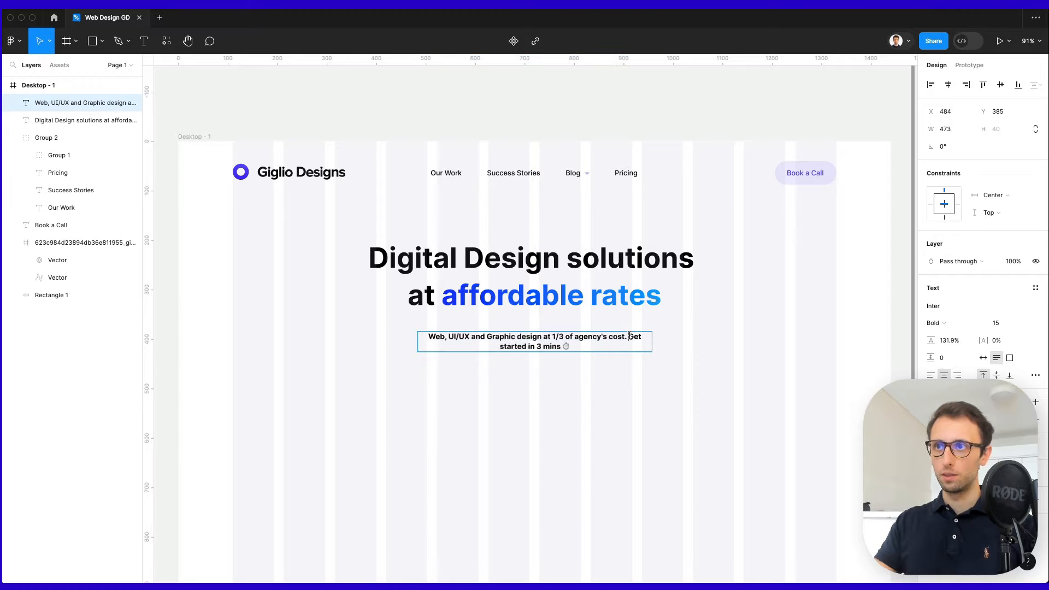
pyautogui.press('Return')
pyautogui.press('Escape')
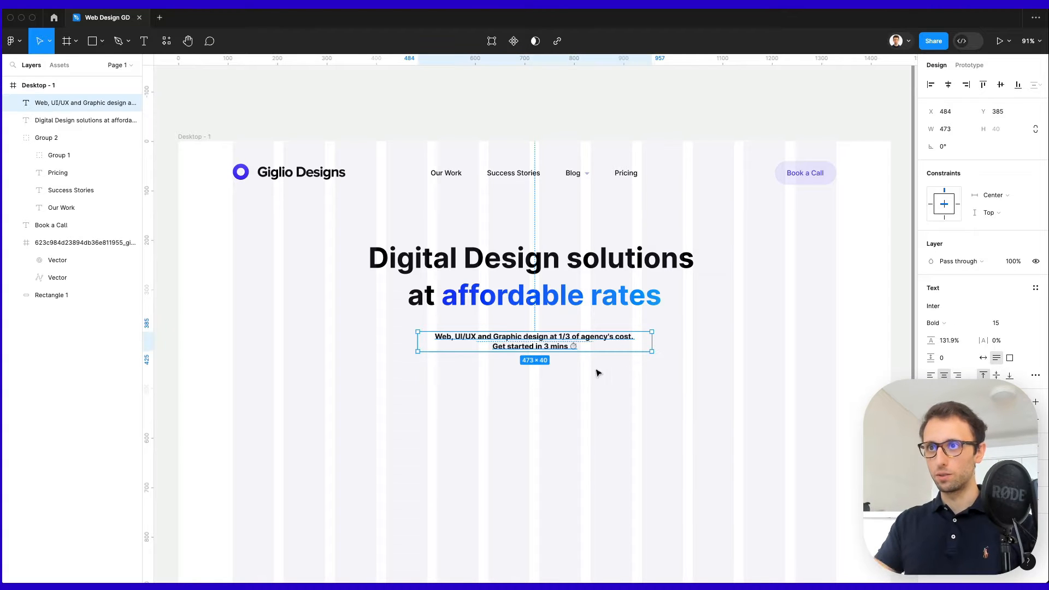
pyautogui.click(938, 323)
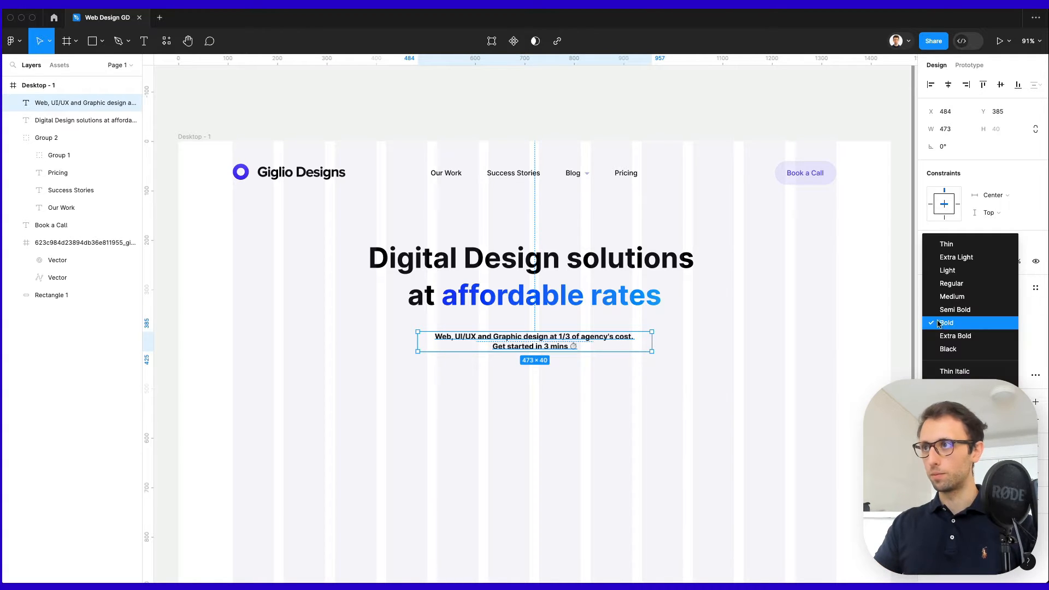
pyautogui.click(962, 282)
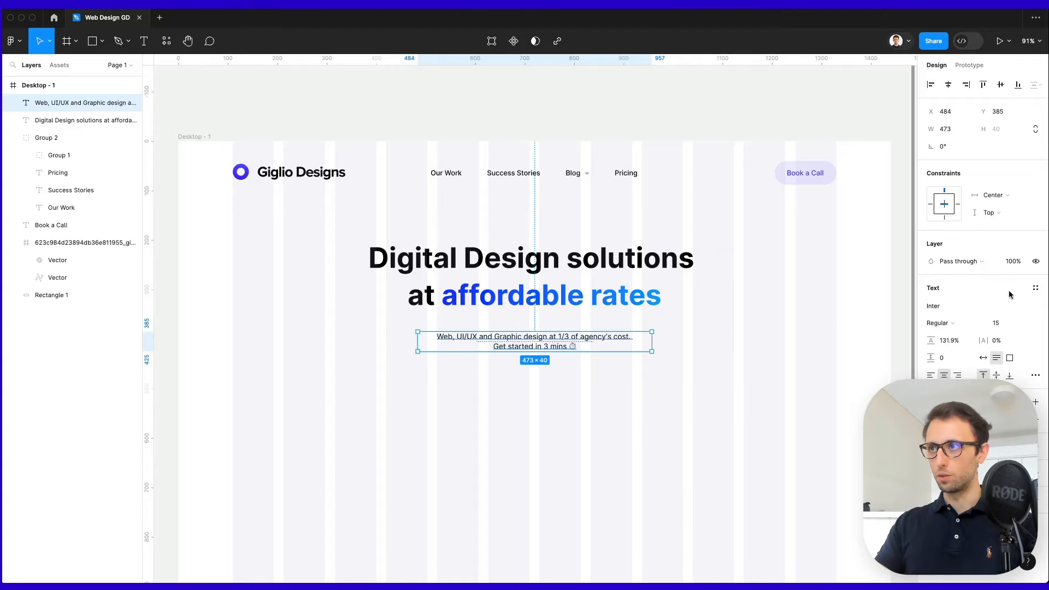
pyautogui.moveTo(933, 340); pyautogui.dragTo(930, 339)
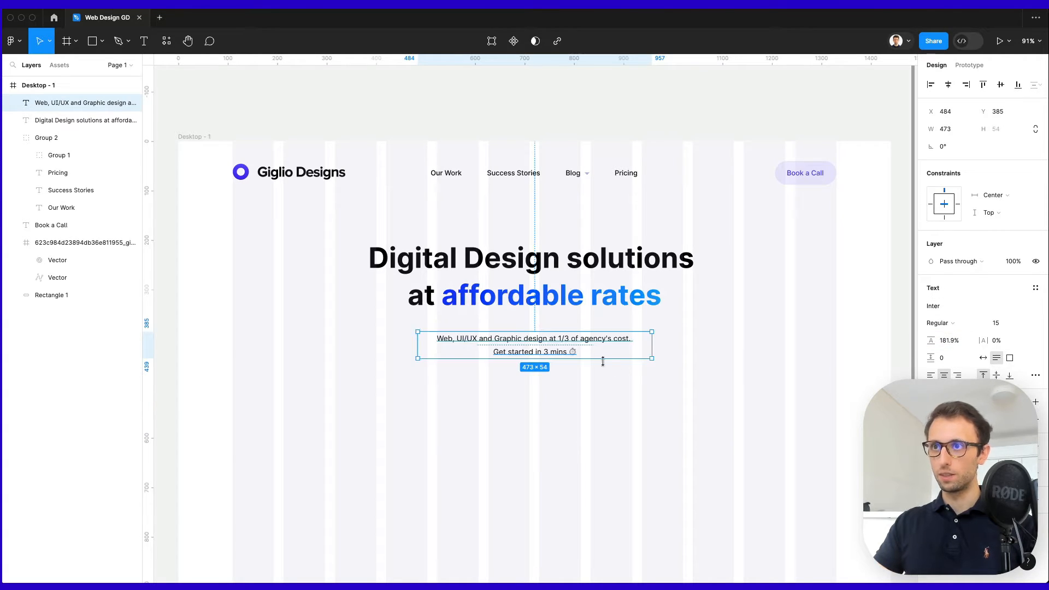
pyautogui.moveTo(603, 360); pyautogui.dragTo(596, 343)
pyautogui.click(661, 362)
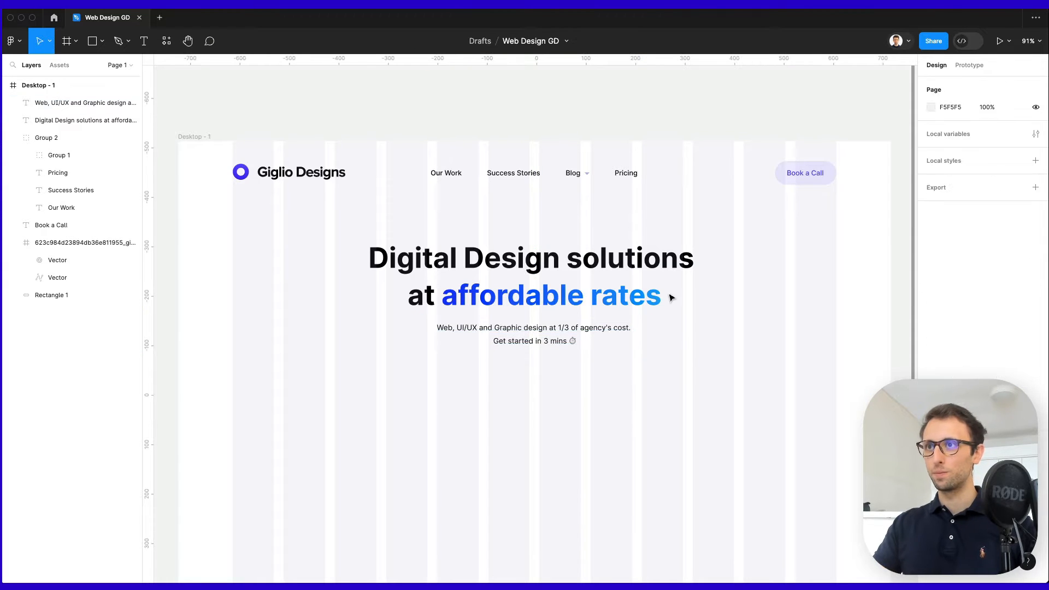
# Wrap Book a Call in auto layout and place a centred 'Get Started' copy below the hero.
pyautogui.moveTo(773, 205); pyautogui.dragTo(870, 157)
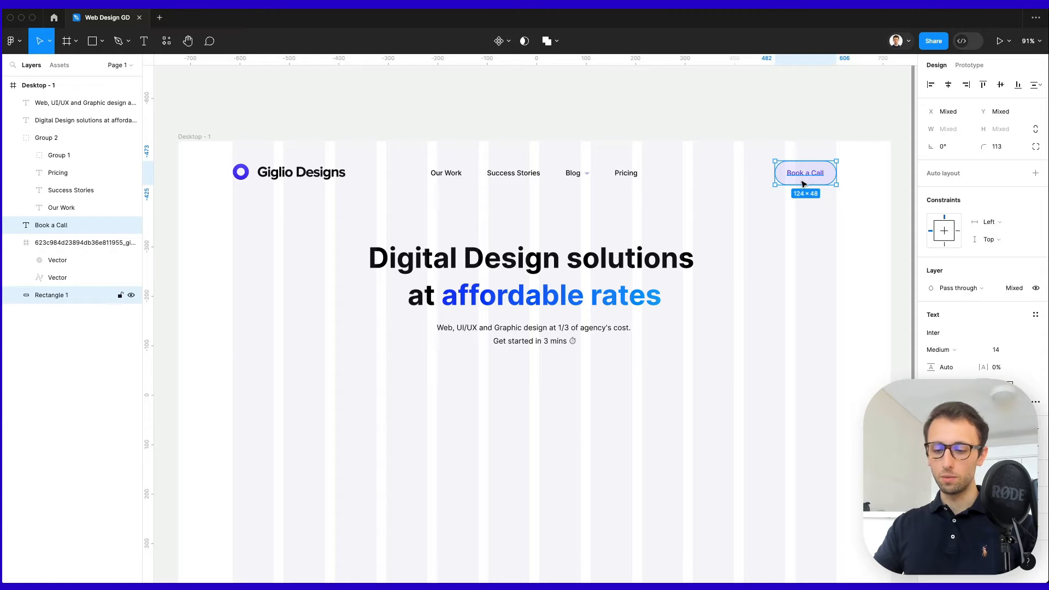
pyautogui.hotkey('shift', 'a')
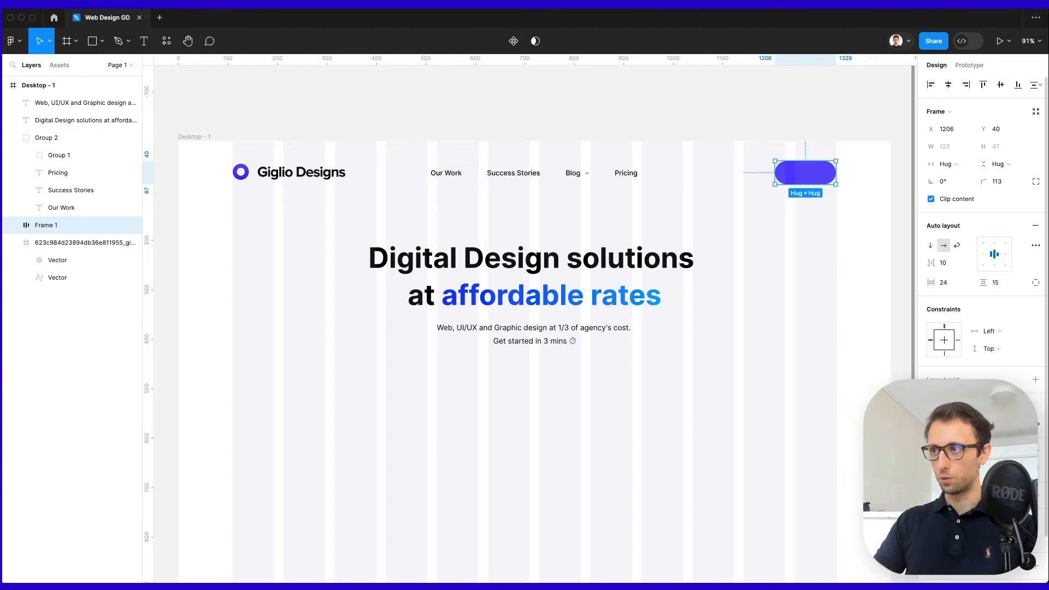
pyautogui.click(748, 260)
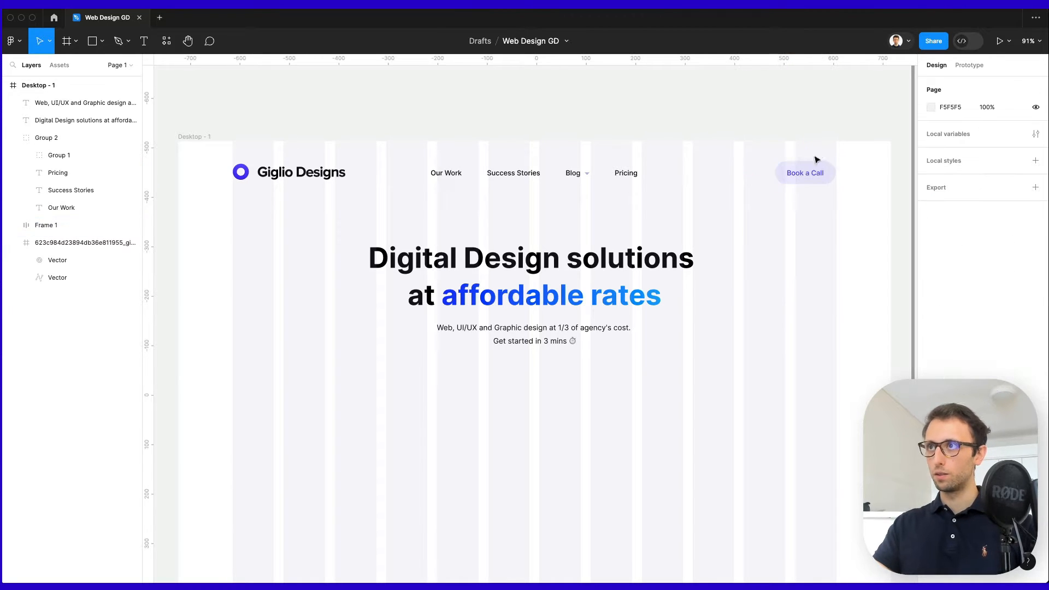
pyautogui.moveTo(809, 172); pyautogui.dragTo(534, 372)
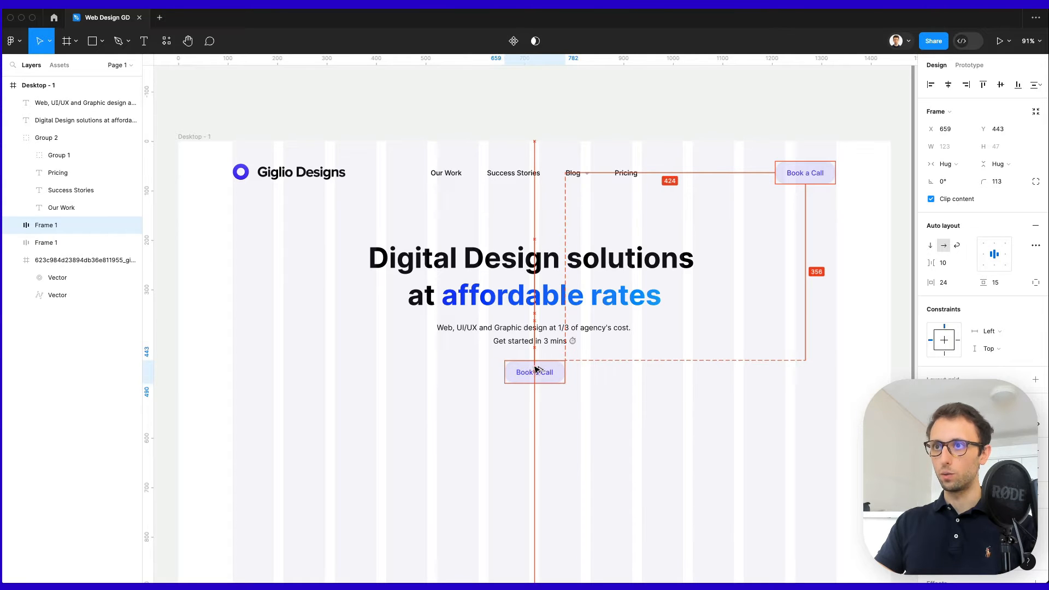
pyautogui.doubleClick(533, 372)
pyautogui.press('Return')
pyautogui.write('Get Started')
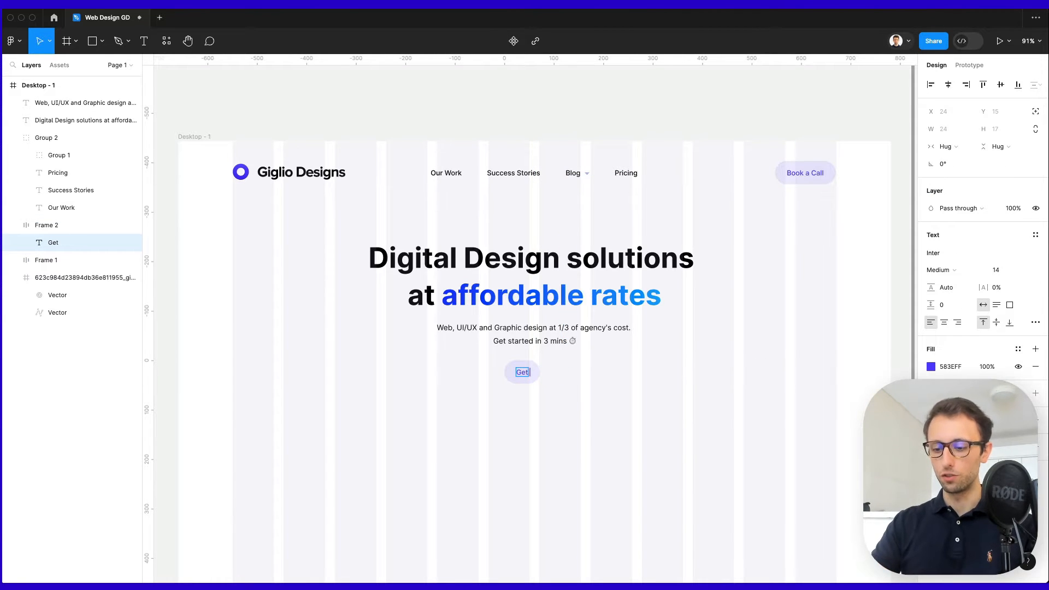
pyautogui.click(639, 364)
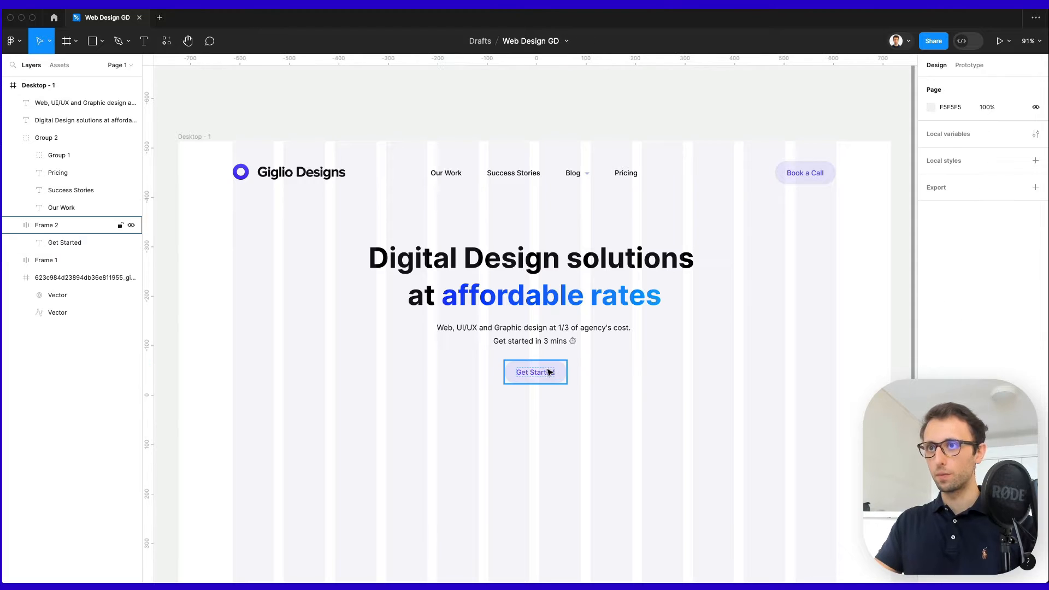
pyautogui.click(549, 372)
pyautogui.click(947, 85)
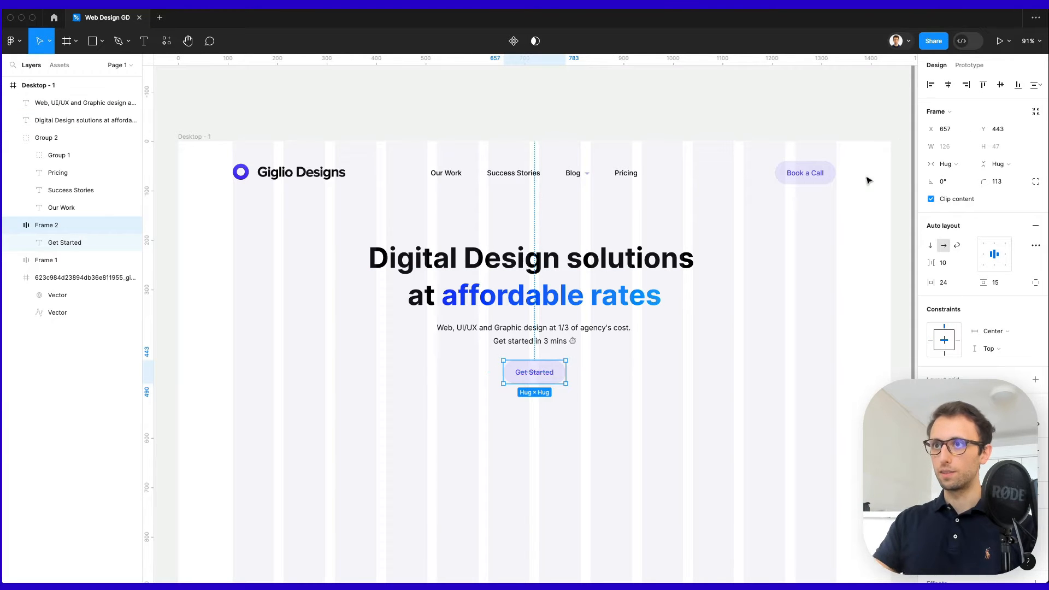
# Make the Get Started label white and its button fill solid purple.
pyautogui.click(534, 372)
pyautogui.press('i')
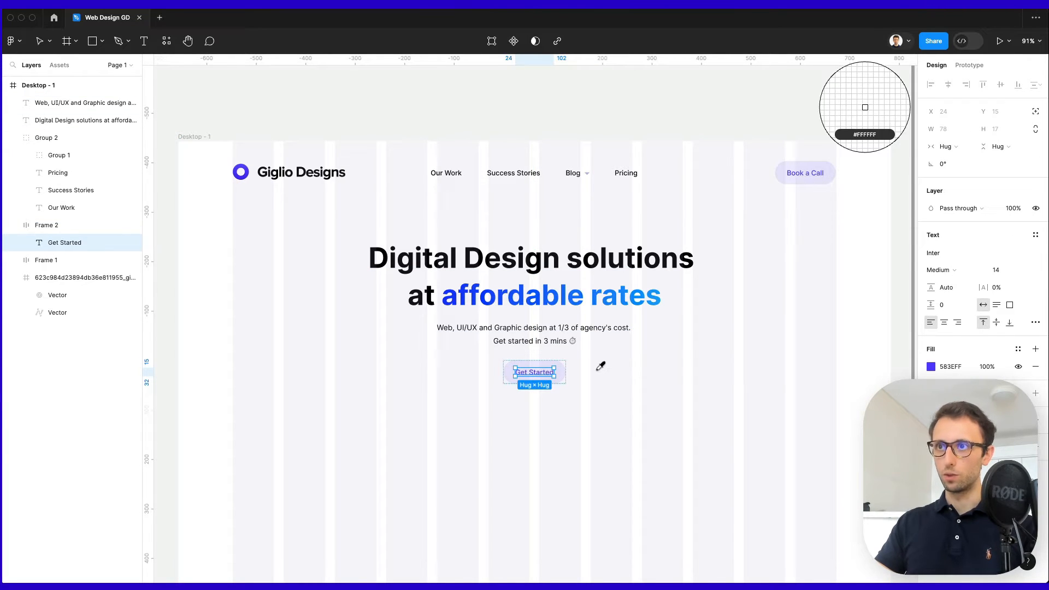
pyautogui.click(598, 372)
pyautogui.click(585, 355)
pyautogui.click(561, 367)
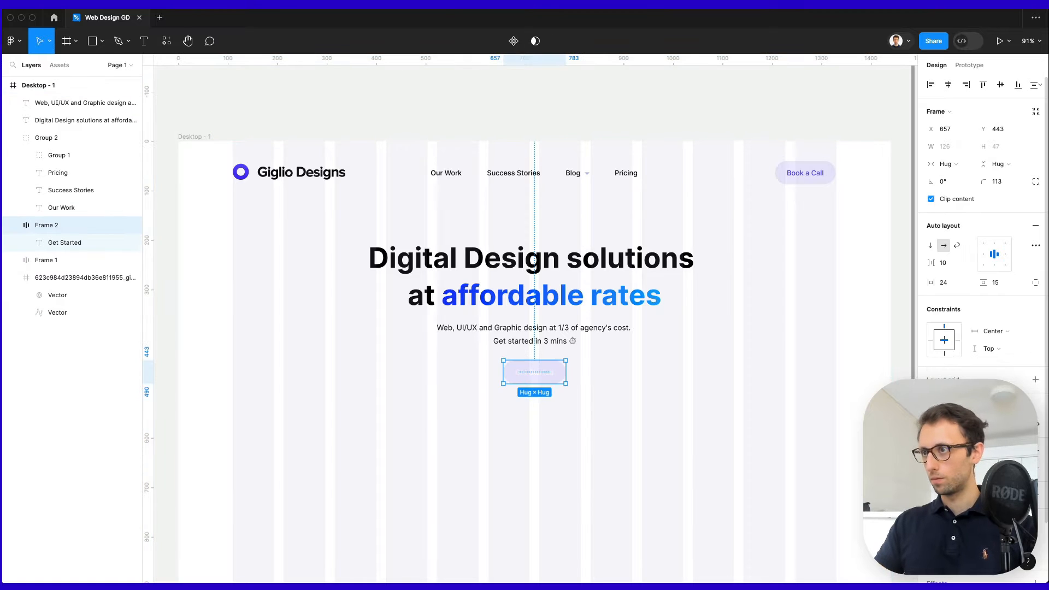
pyautogui.hotkey('shift', 'Up')
pyautogui.hotkey('shift', 'Up')
pyautogui.hotkey('shift', 'Up')
pyautogui.hotkey('shift', 'Up')
pyautogui.hotkey('shift', 'Up')
pyautogui.hotkey('shift', 'Up')
pyautogui.hotkey('shift', 'Up')
pyautogui.hotkey('shift', 'Up')
pyautogui.hotkey('shift', 'Up')
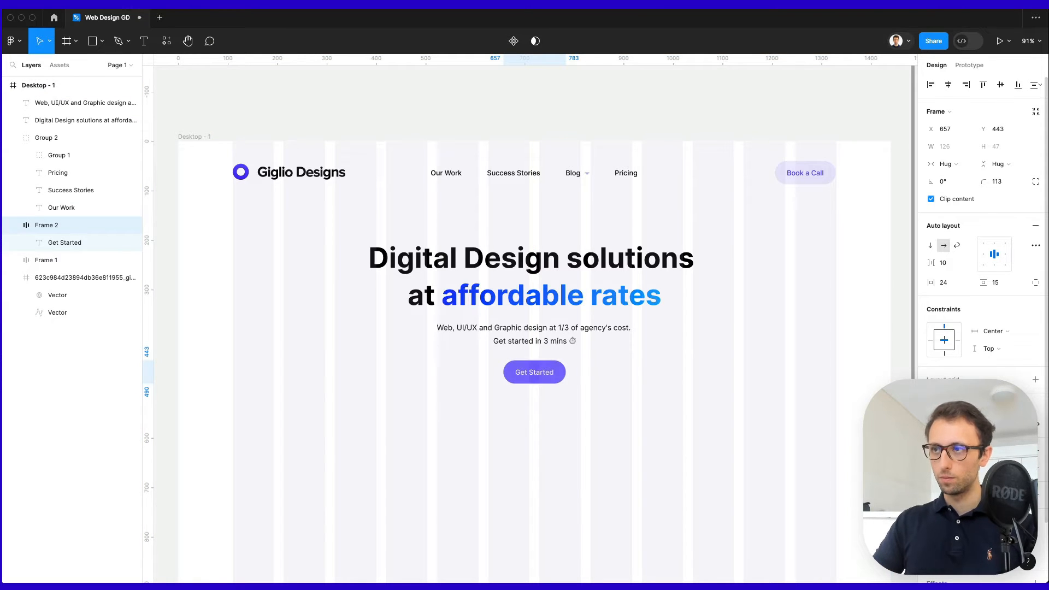
pyautogui.click(741, 399)
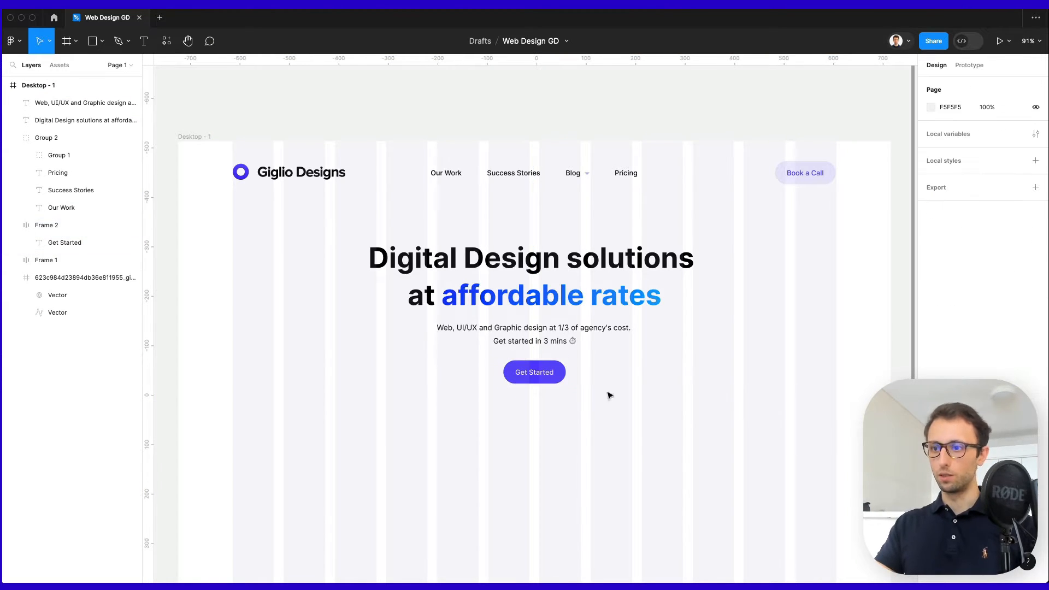
pyautogui.scroll(-3, 622, 372)
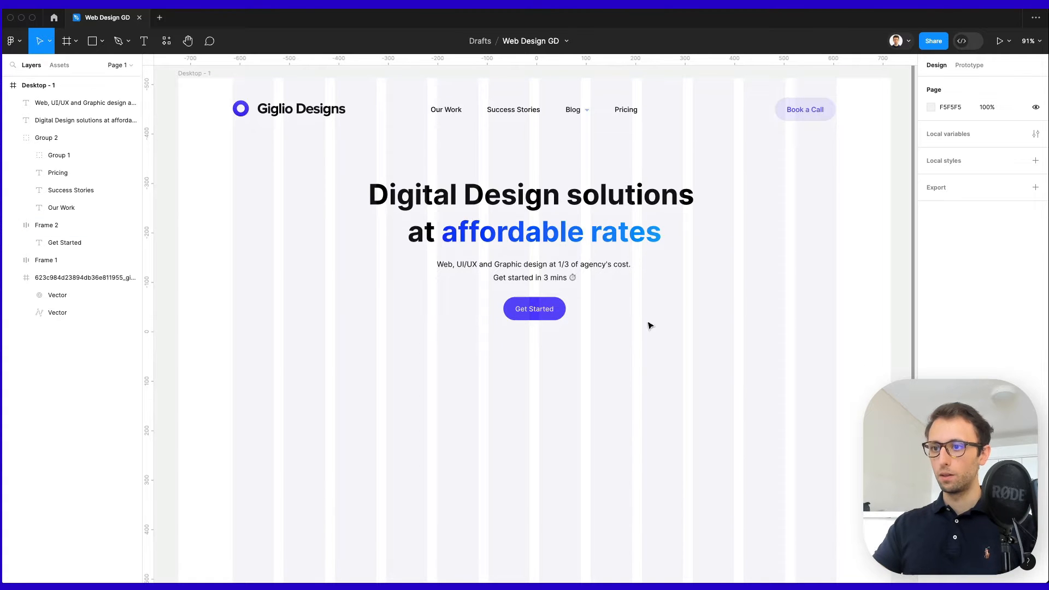
# Nudge the hero heading, subtitle and Get Started button up slightly.
pyautogui.scroll(2, 660, 301)
pyautogui.moveTo(675, 354); pyautogui.dragTo(325, 223)
pyautogui.hotkey('shift', 'Up')
pyautogui.click(356, 229)
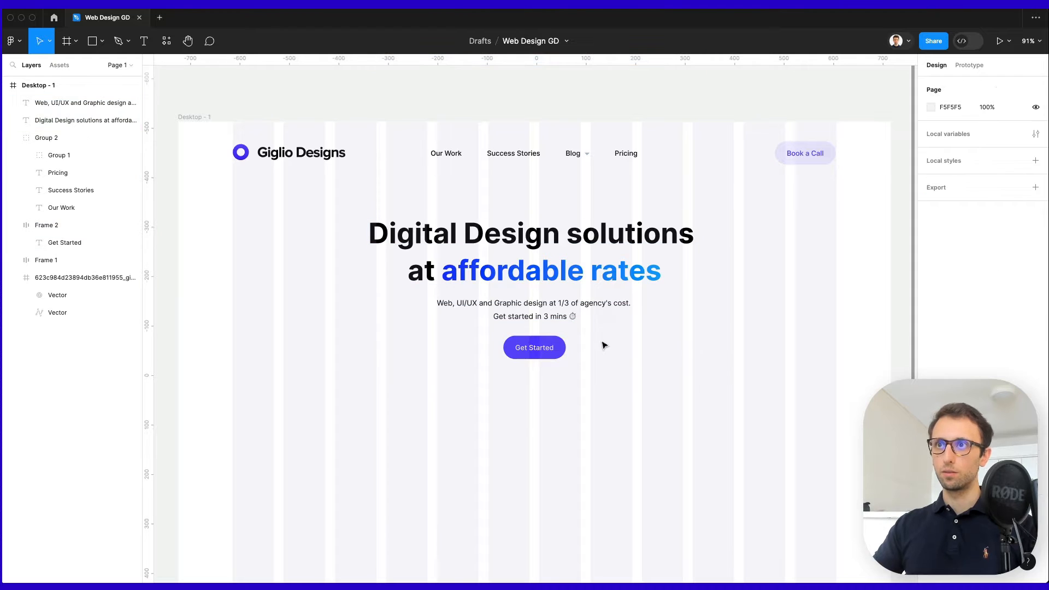
pyautogui.scroll(-2, 603, 350)
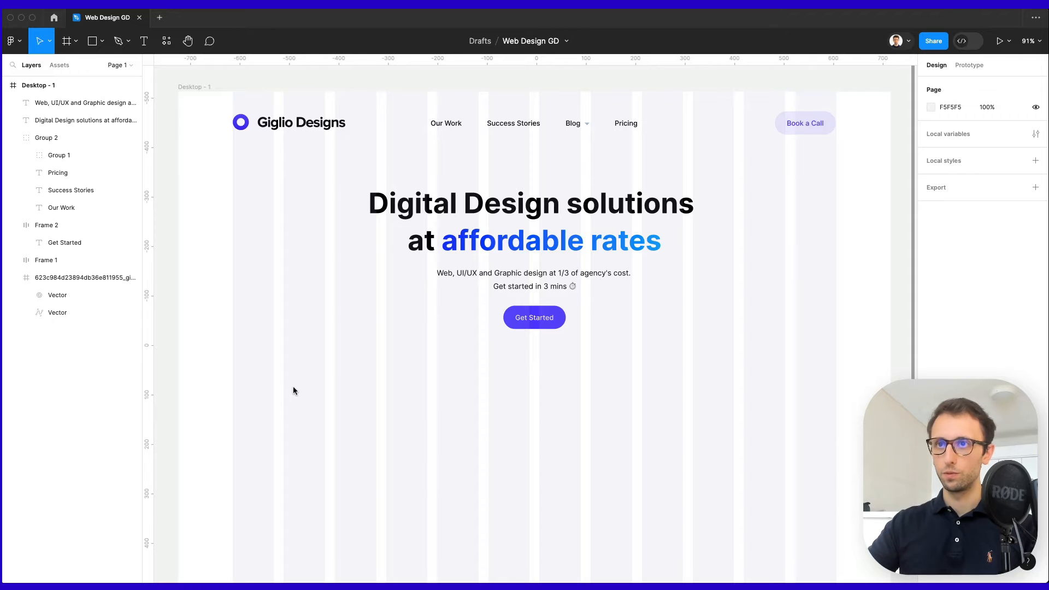
# Paste the dashboard screenshot at 433×325 below the hero and duplicate it into a row of four.
pyautogui.hotkey('ctrl', 'v')
pyautogui.moveTo(563, 316); pyautogui.dragTo(444, 473)
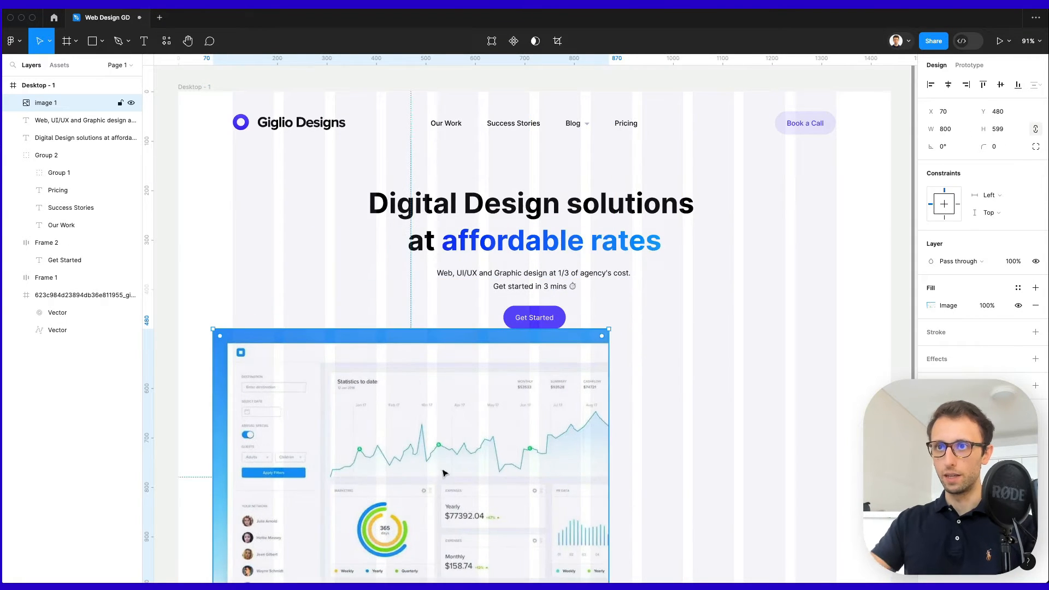
pyautogui.scroll(-6, 443, 473)
pyautogui.moveTo(608, 205); pyautogui.dragTo(427, 226)
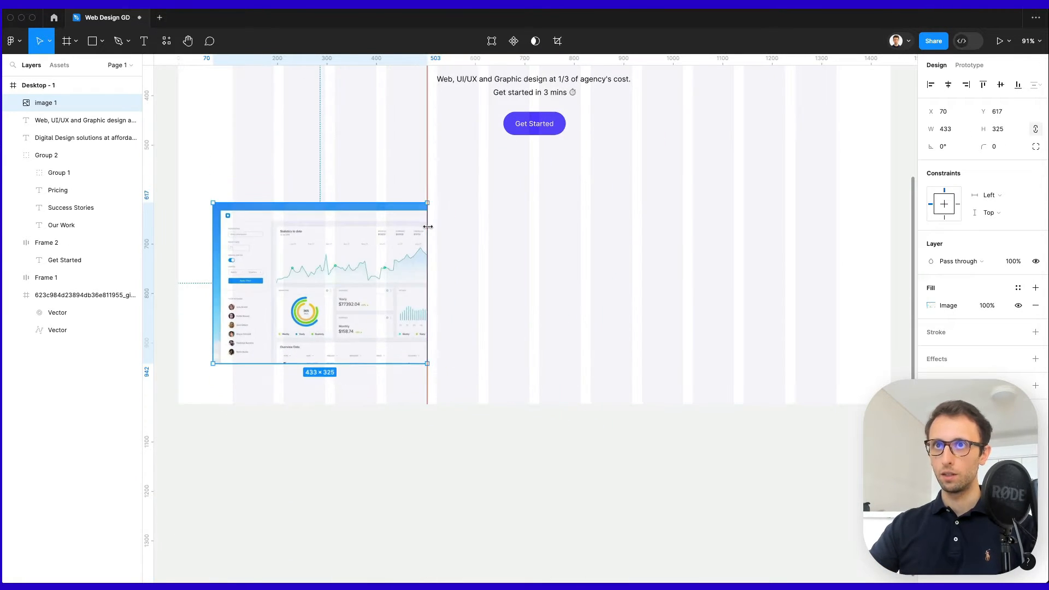
pyautogui.scroll(3, 386, 351)
pyautogui.moveTo(381, 362); pyautogui.dragTo(537, 347)
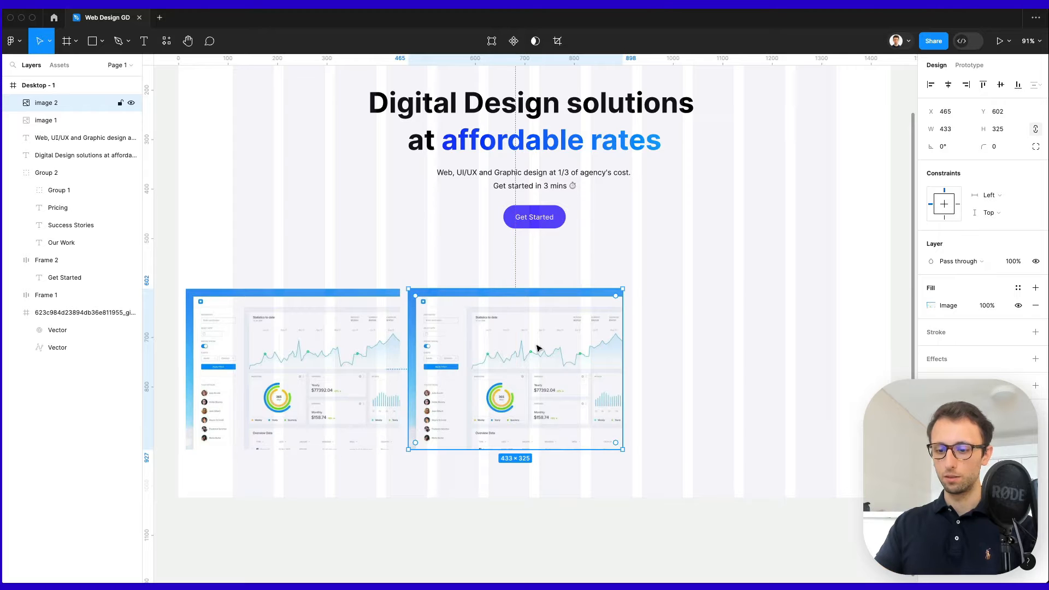
pyautogui.hotkey('ctrl', 'd')
pyautogui.hotkey('ctrl', 'd')
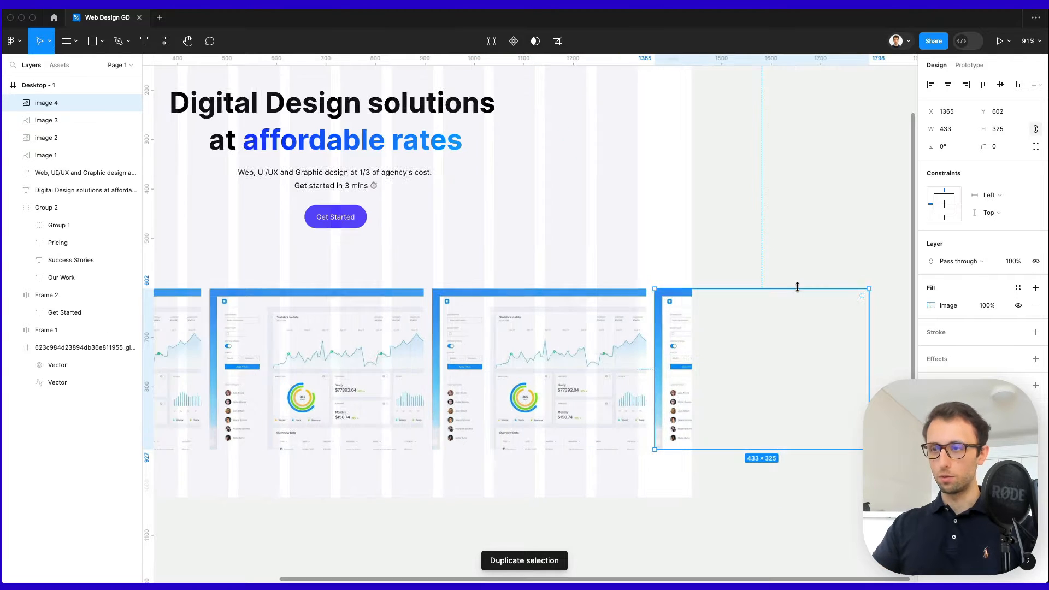
pyautogui.hscroll(-5, 677, 267)
pyautogui.click(677, 266)
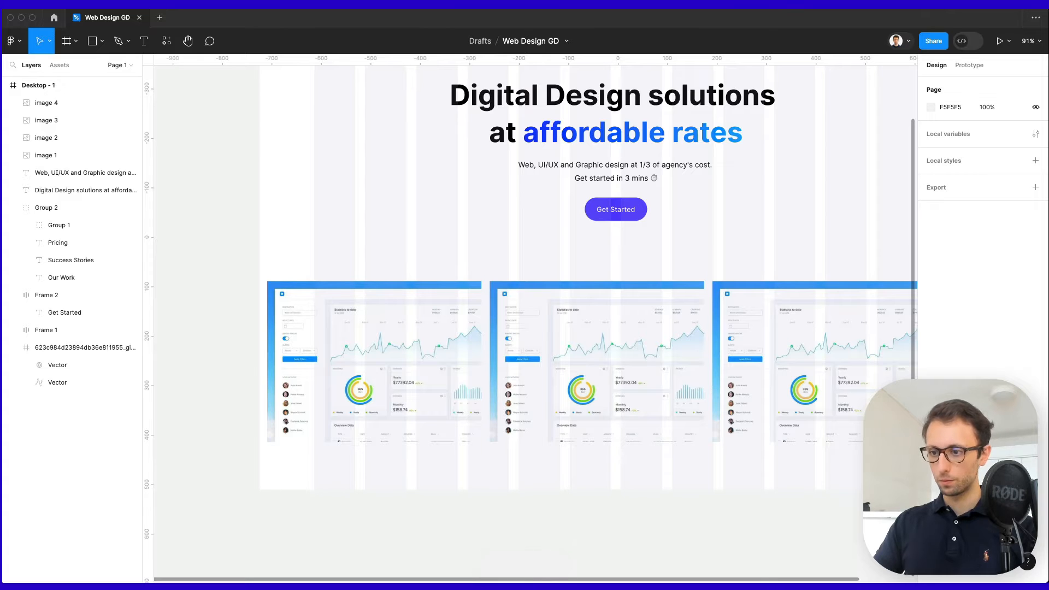
# Swap the second, third and fourth screenshots for mobile app, website and other app screens.
pyautogui.click(603, 329)
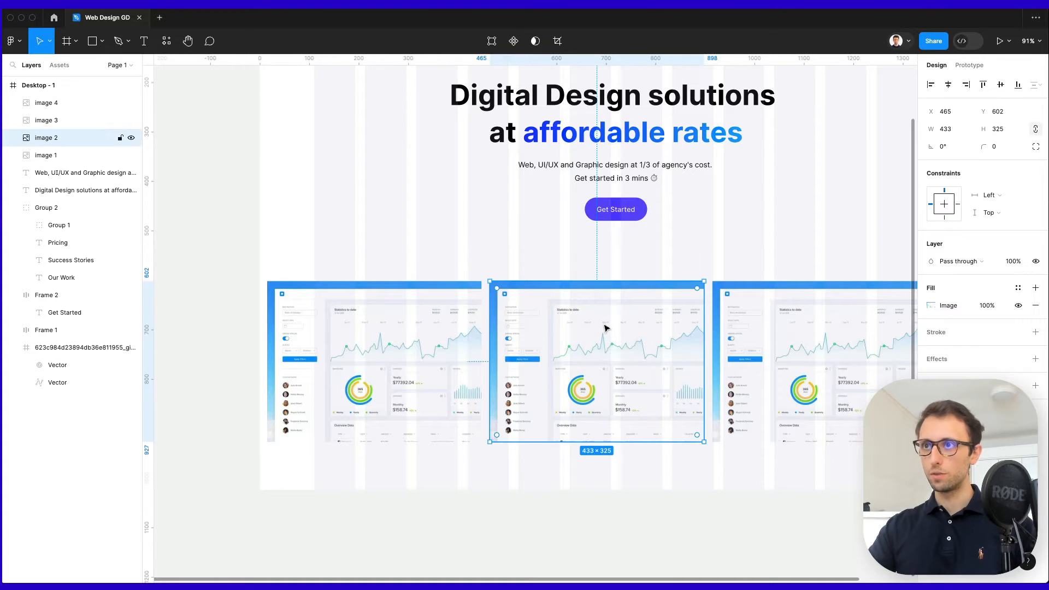
pyautogui.hotkey('ctrl', 'v')
pyautogui.hscroll(4, 601, 343)
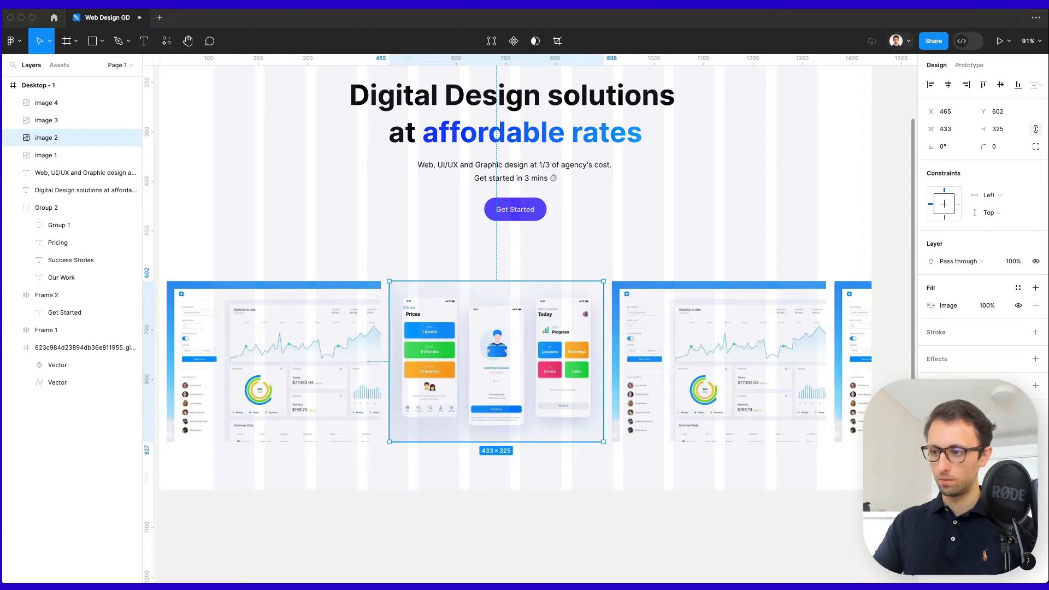
pyautogui.click(757, 330)
pyautogui.hotkey('ctrl', 'v')
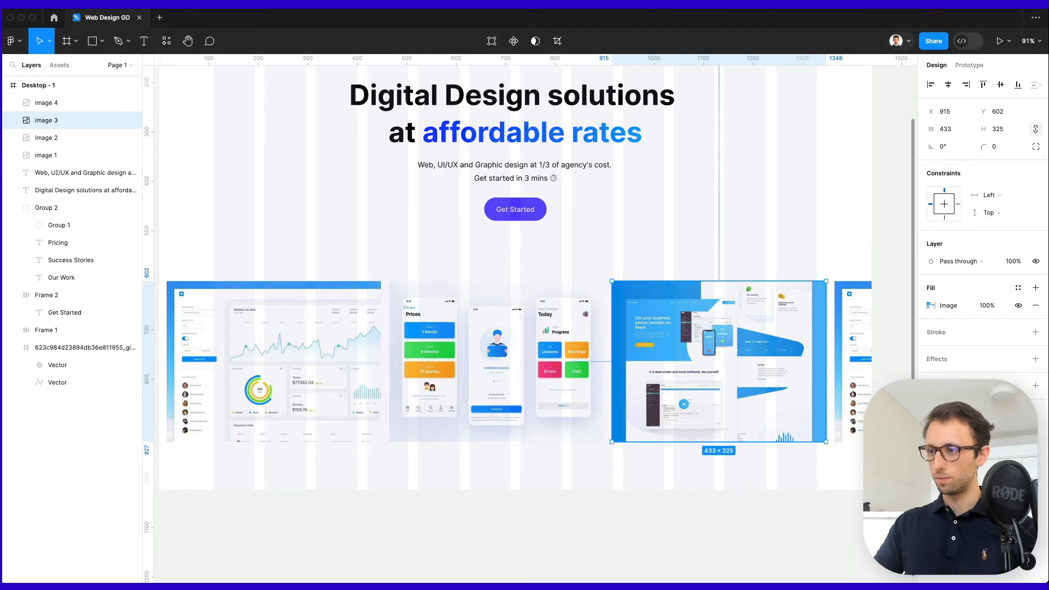
pyautogui.click(858, 306)
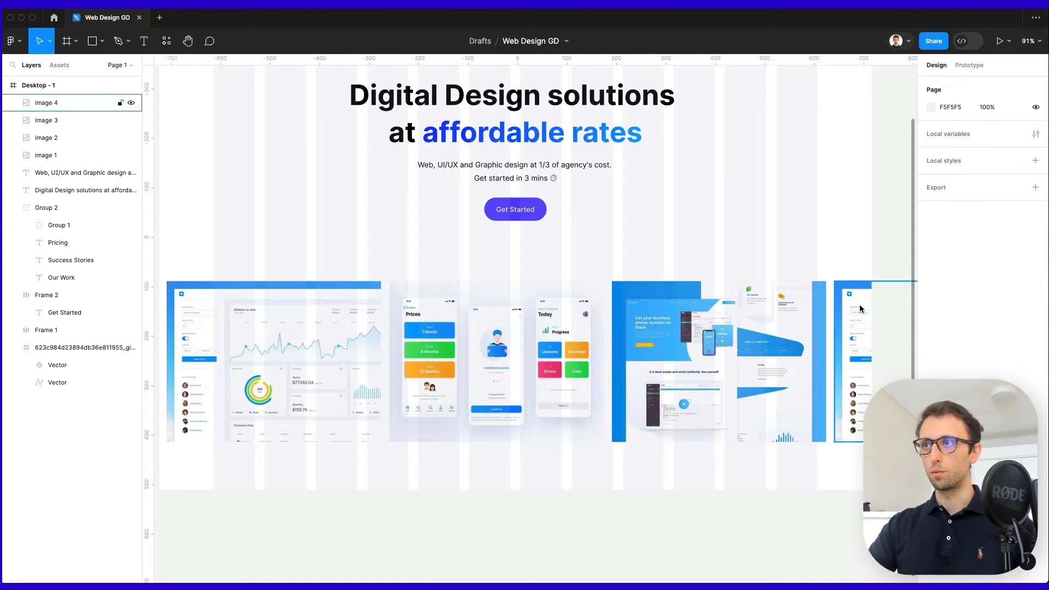
pyautogui.scroll(-3, 833, 315)
pyautogui.scroll(-1, 833, 317)
pyautogui.hscroll(1, 833, 317)
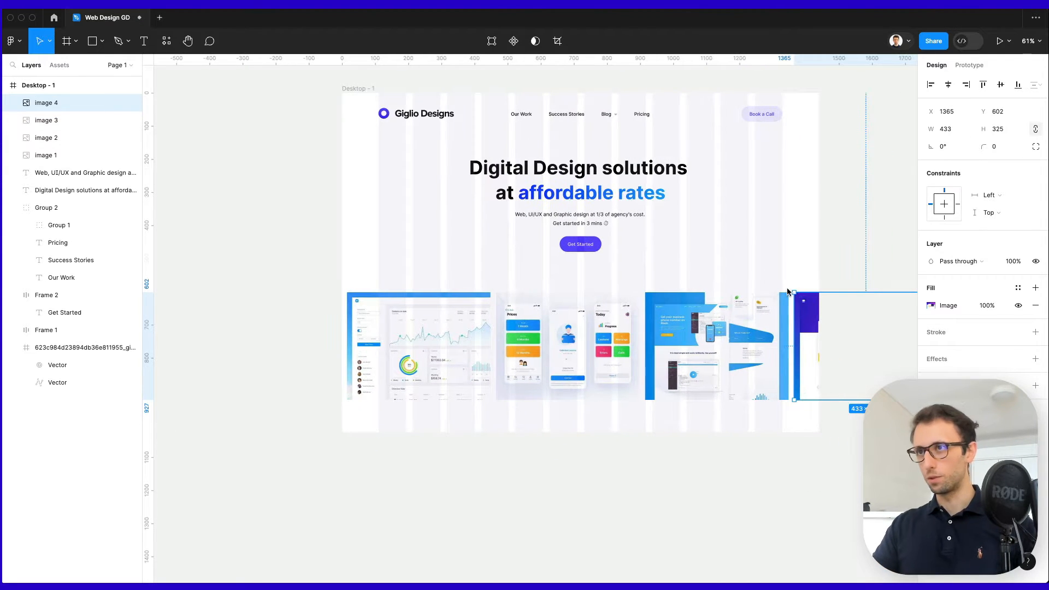
# Scale the four-screenshot row slightly larger, to 445×334 each.
pyautogui.moveTo(804, 281); pyautogui.dragTo(408, 376)
pyautogui.hscroll(1, 437, 373)
pyautogui.hscroll(2, 455, 370)
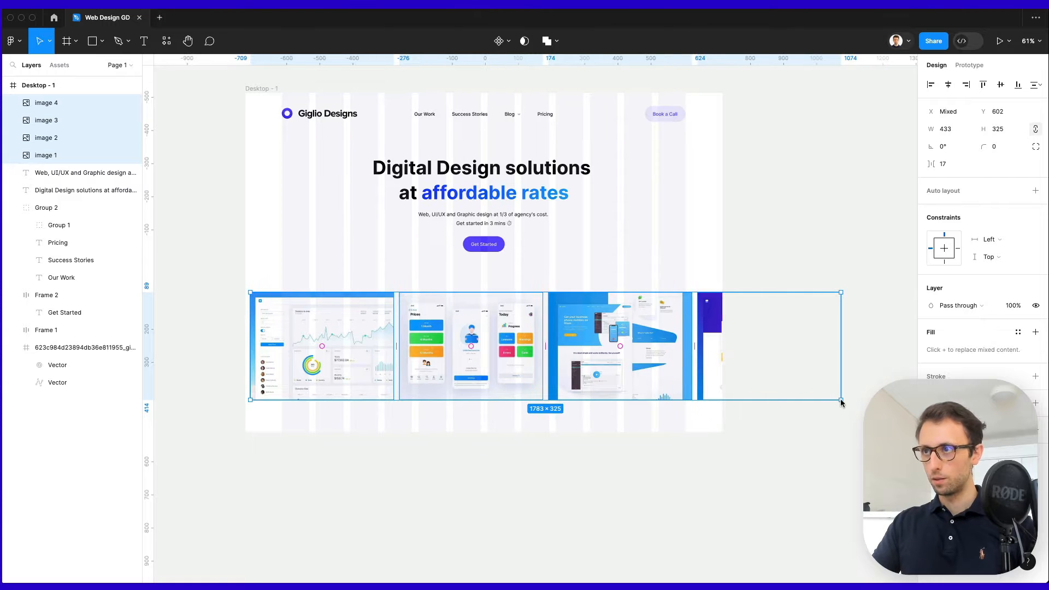
pyautogui.moveTo(841, 401); pyautogui.dragTo(857, 405)
pyautogui.click(817, 425)
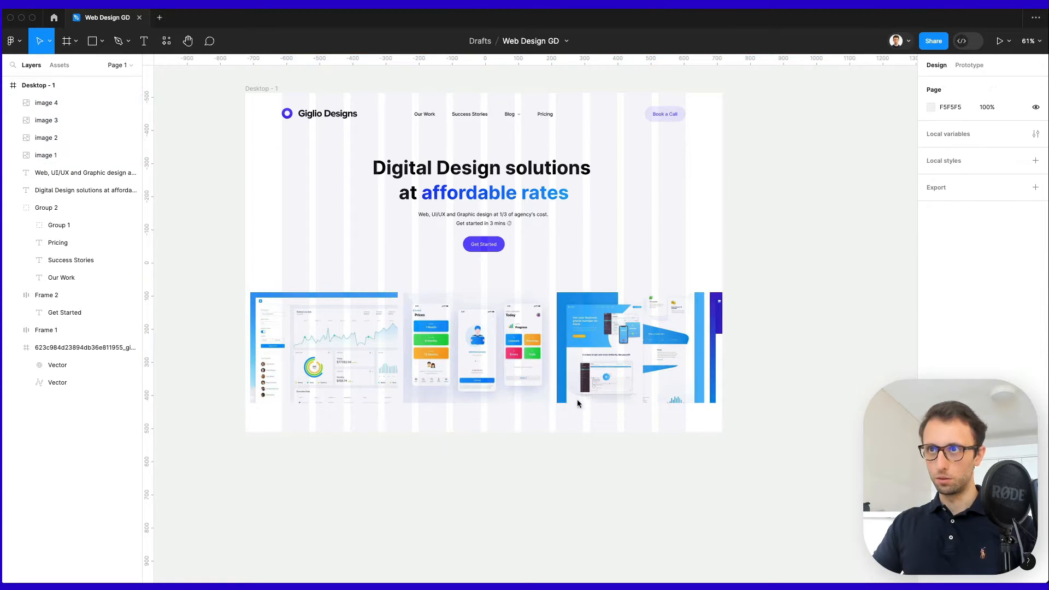
pyautogui.hscroll(-3, 571, 278)
pyautogui.scroll(2, 572, 278)
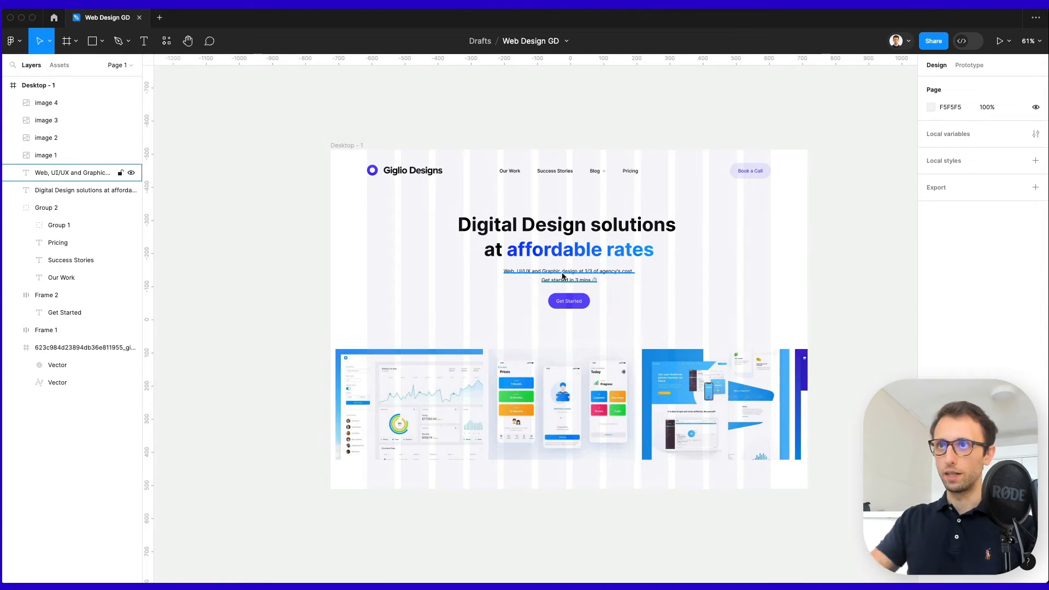
# Extend the Desktop - 1 frame taller, to 1440×3346.
pyautogui.click(343, 145)
pyautogui.scroll(-3, 651, 289)
pyautogui.moveTo(624, 371); pyautogui.dragTo(624, 586)
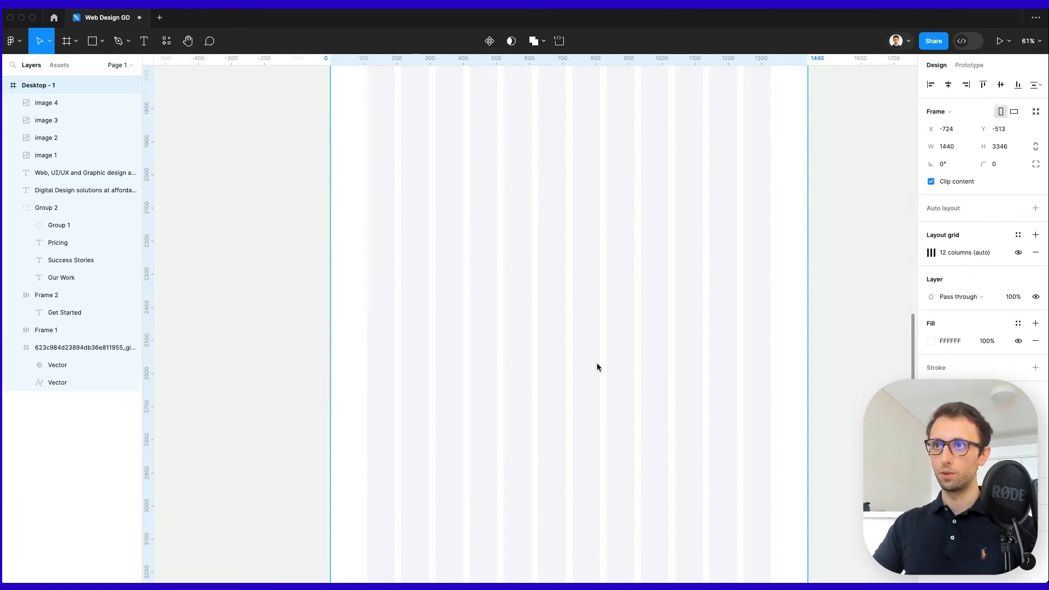
# Nudge the four screenshots up 10 px.
pyautogui.scroll(10, 624, 193)
pyautogui.scroll(-1, 625, 192)
pyautogui.hscroll(1, 624, 192)
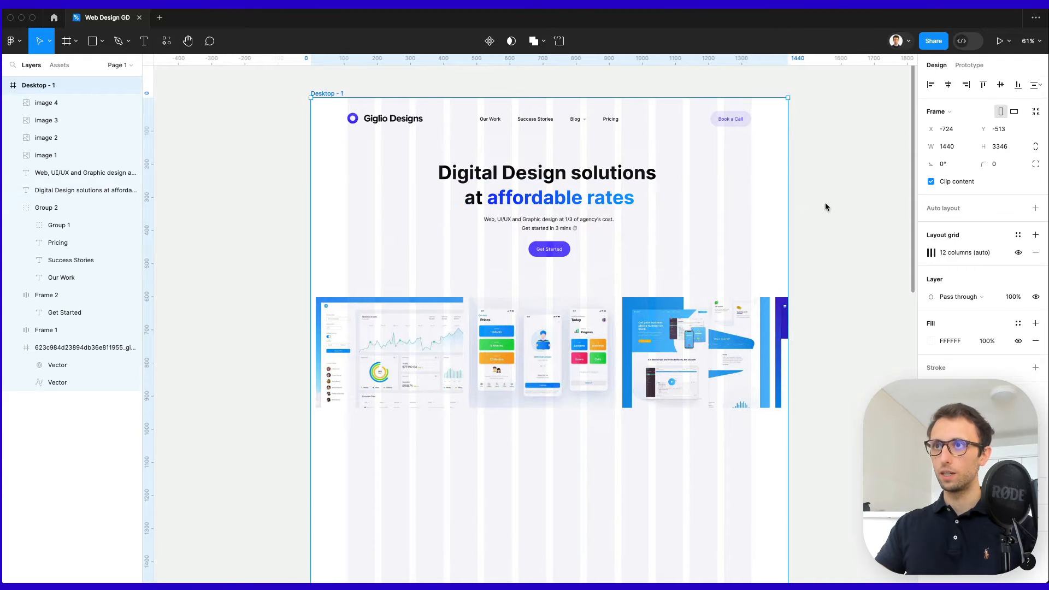
pyautogui.moveTo(838, 271); pyautogui.dragTo(367, 376)
pyautogui.hotkey('shift', 'Up')
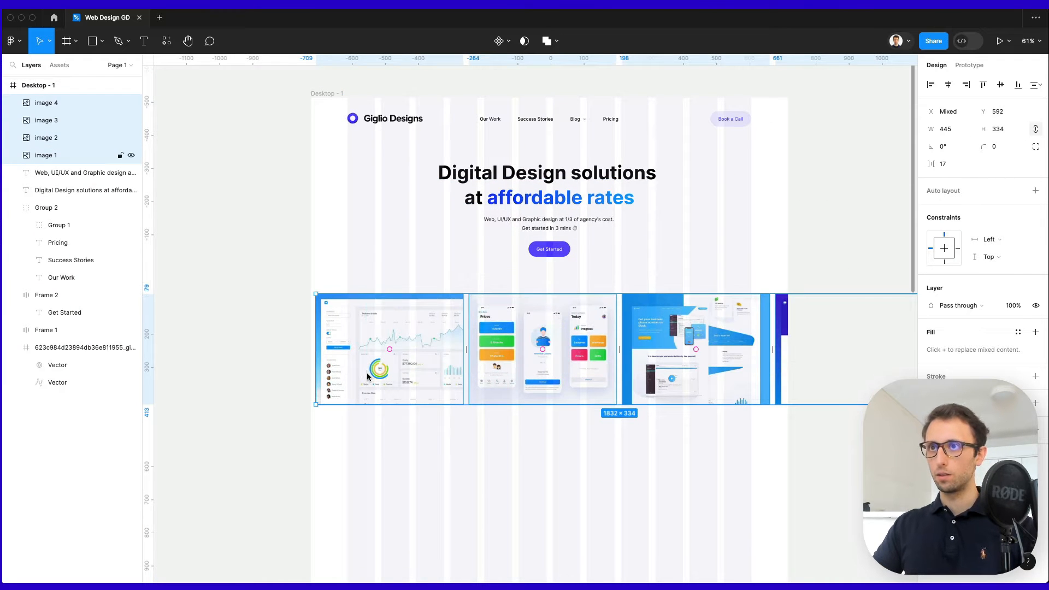
pyautogui.click(592, 409)
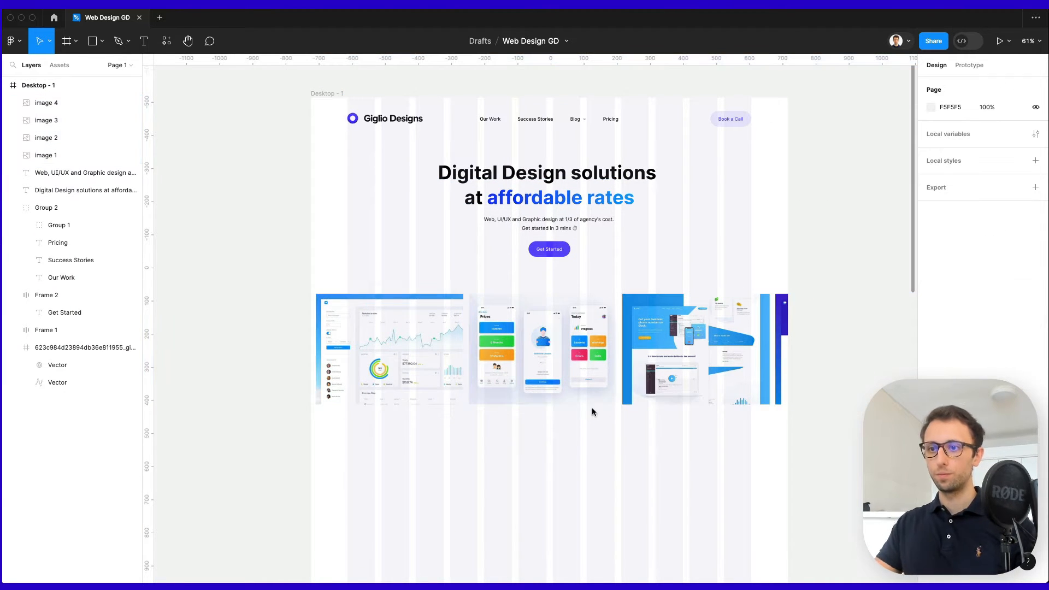
# Copy the hero heading below the screenshots and change its text to 'Clients we helped in the past 10 years'.
pyautogui.click(88, 190)
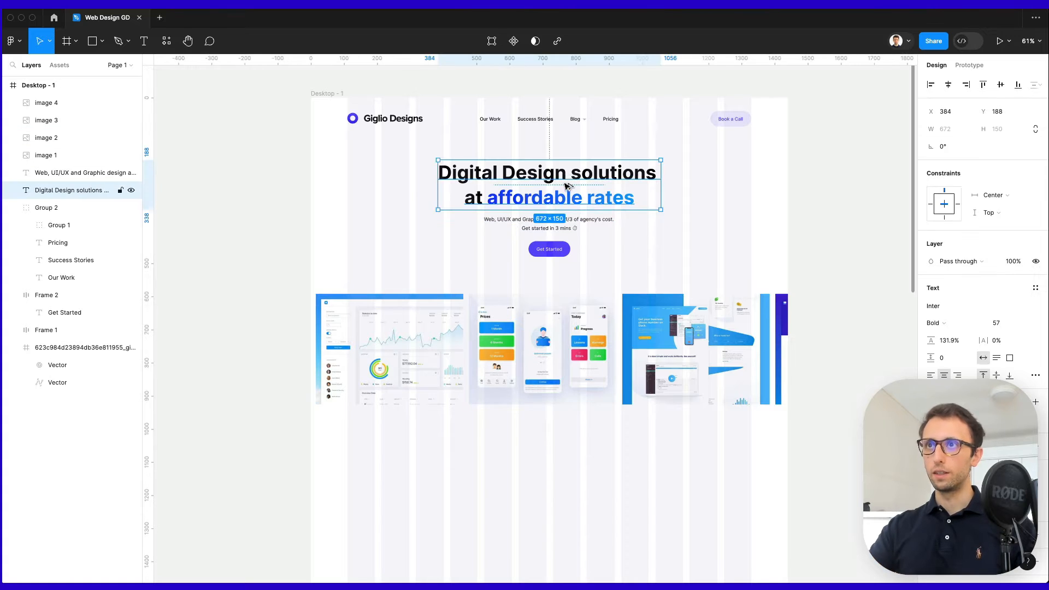
pyautogui.moveTo(568, 183); pyautogui.dragTo(541, 440)
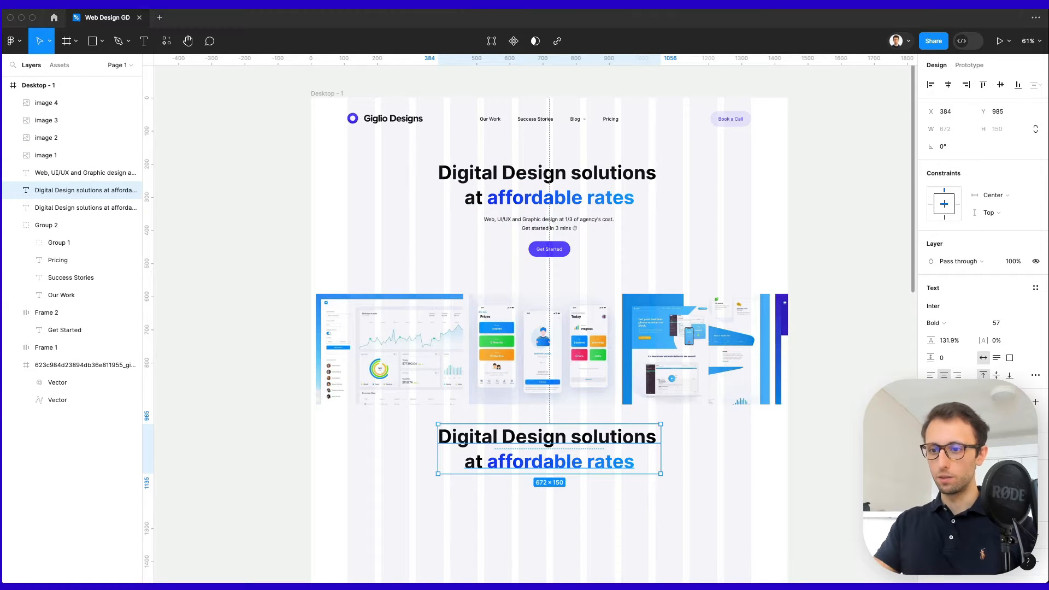
pyautogui.doubleClick(558, 445)
pyautogui.write('Clients we helped in the past 10 years')
pyautogui.press('Escape')
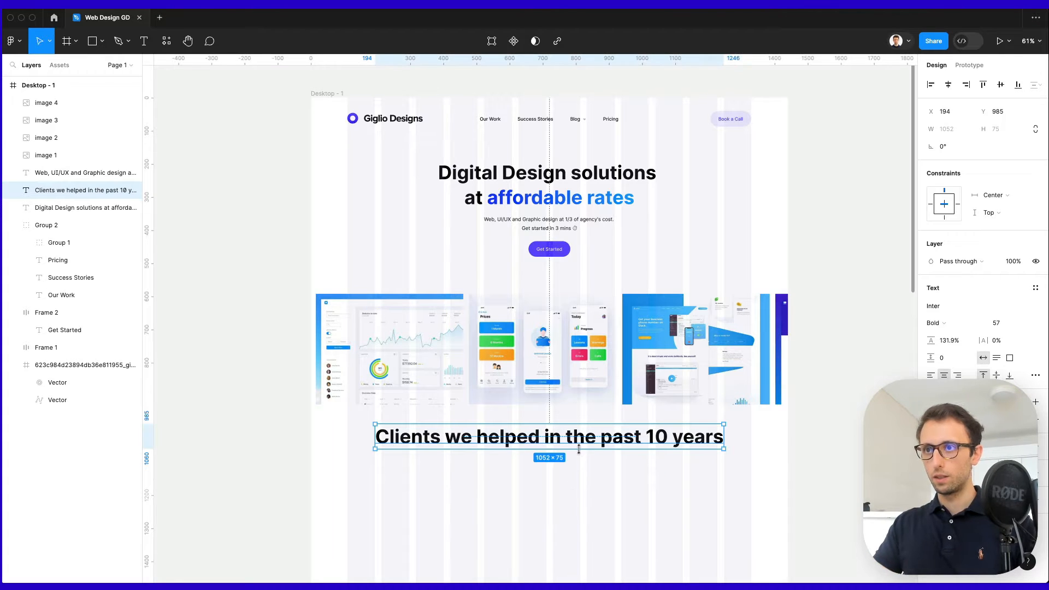
pyautogui.scroll(-4, 578, 448)
pyautogui.click(582, 445)
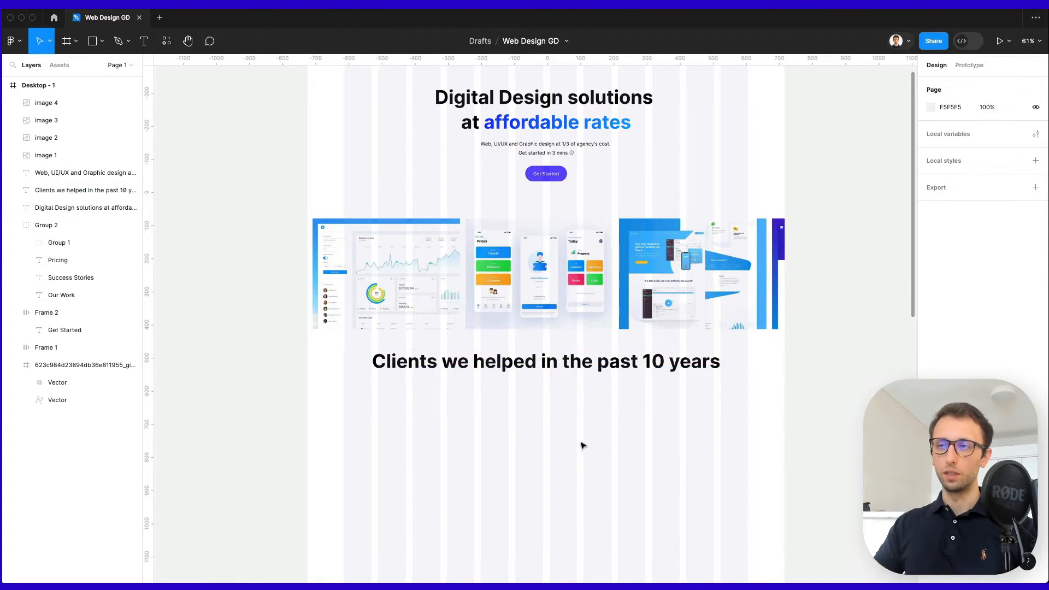
# Set the Clients heading to font size 30 and shift it slightly lower.
pyautogui.click(583, 354)
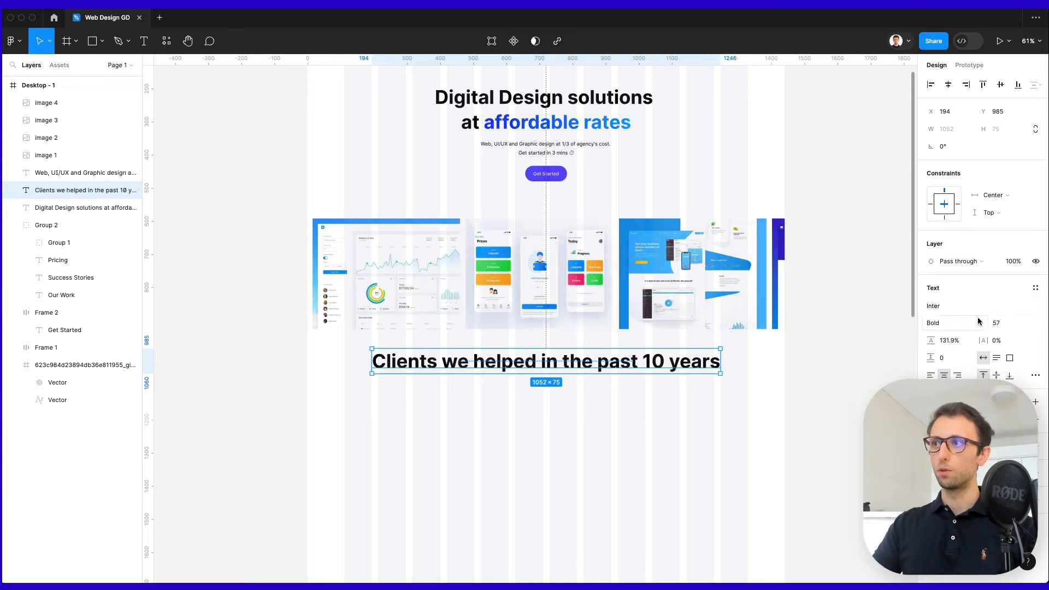
pyautogui.click(996, 323)
pyautogui.write('36')
pyautogui.press('Return')
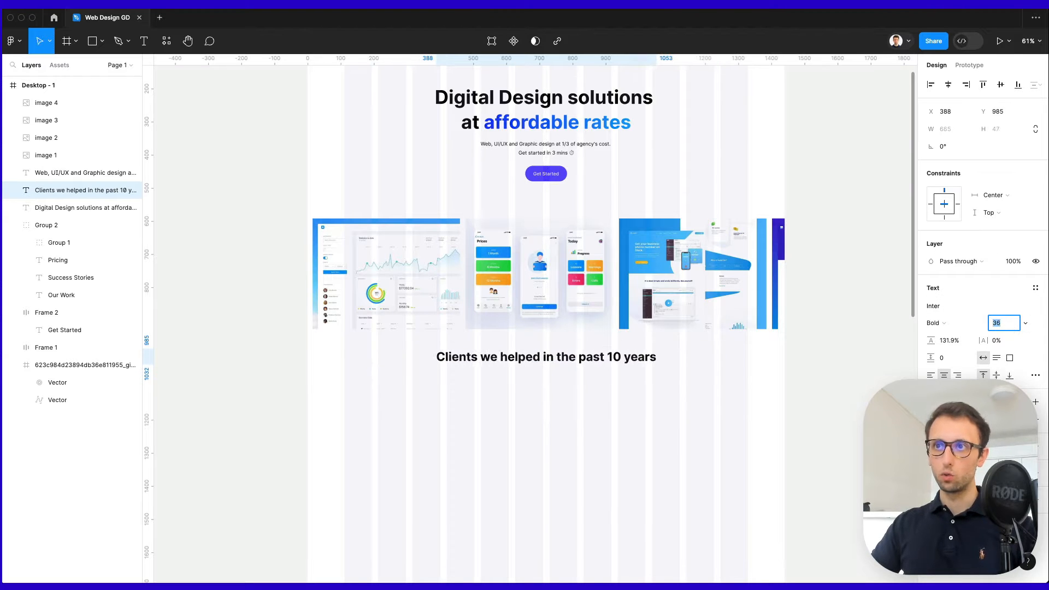
pyautogui.press('Down')
pyautogui.scroll(5, 522, 309)
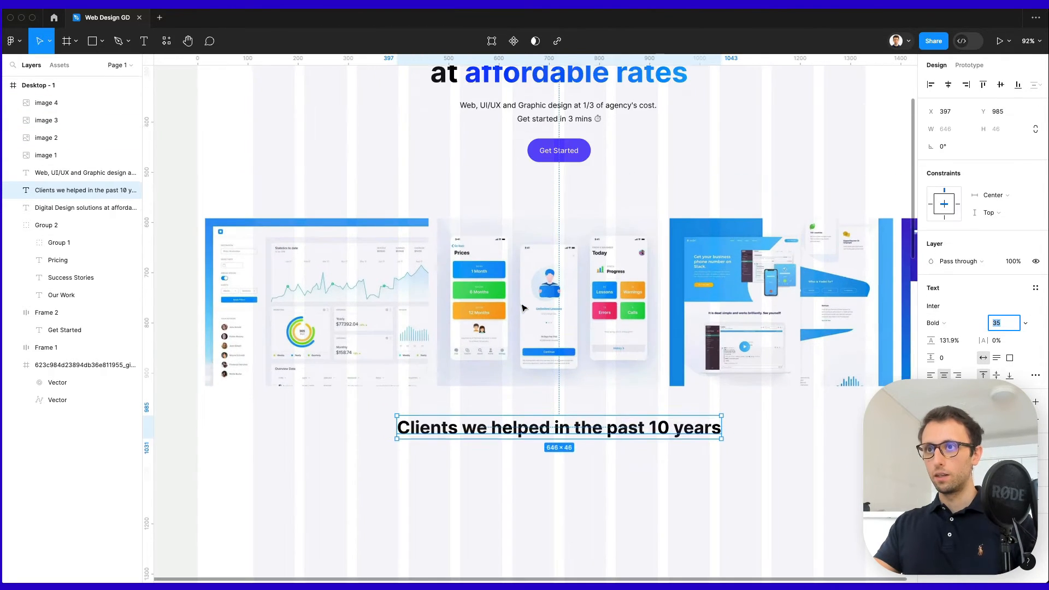
pyautogui.scroll(2, 522, 308)
pyautogui.write('30')
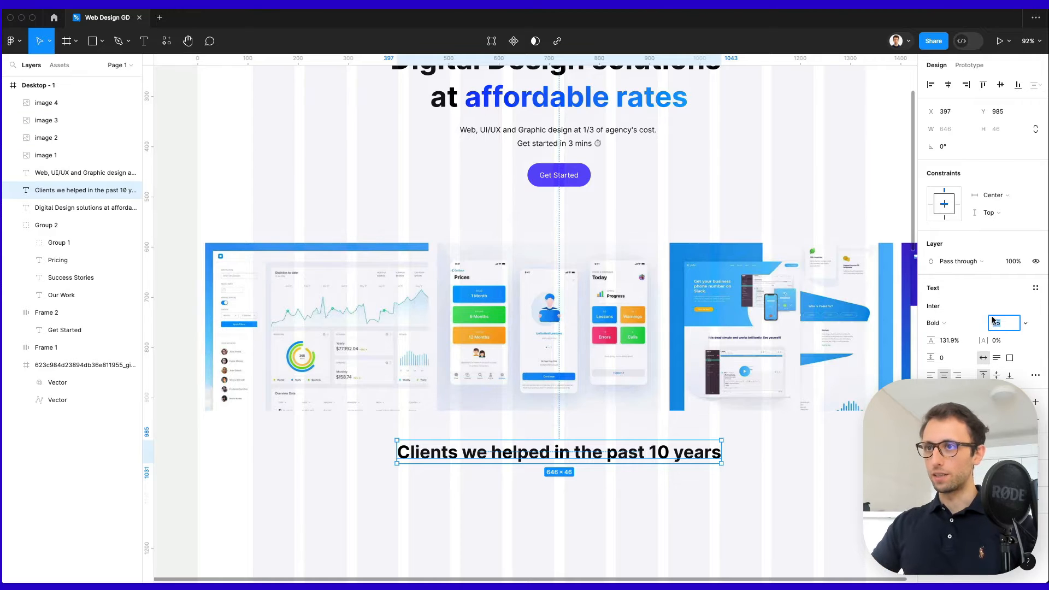
pyautogui.press('Return')
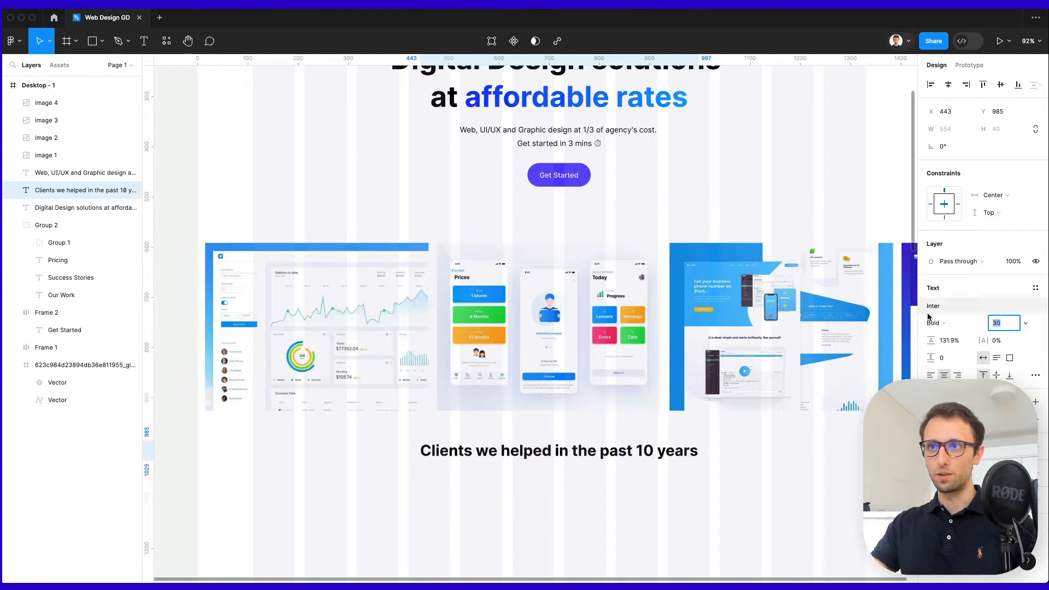
pyautogui.moveTo(630, 455); pyautogui.dragTo(630, 473)
pyautogui.click(639, 499)
pyautogui.scroll(5, 640, 501)
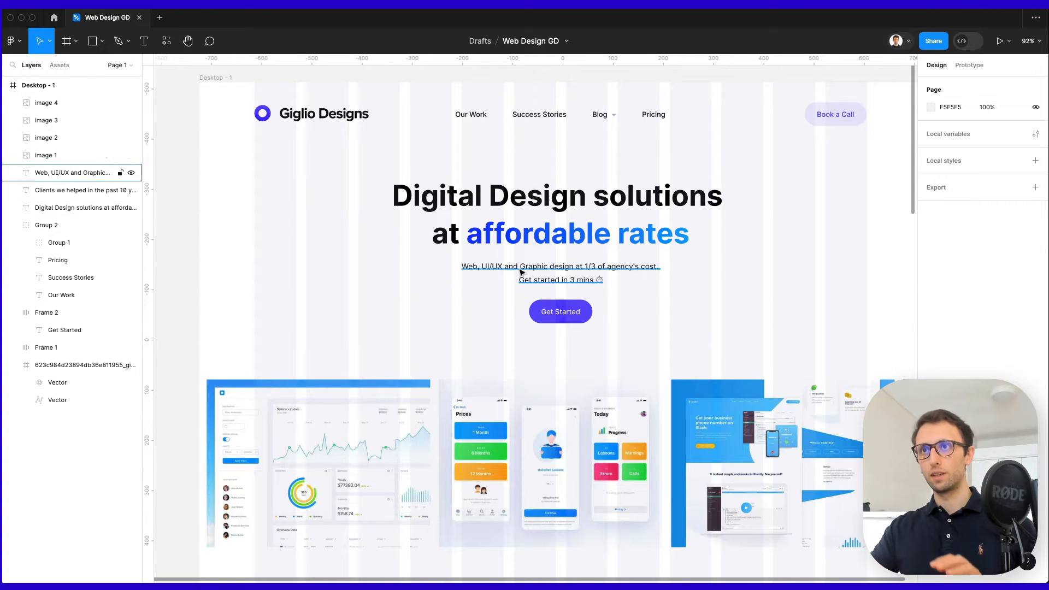
pyautogui.scroll(-1, 538, 215)
pyautogui.hscroll(1, 539, 215)
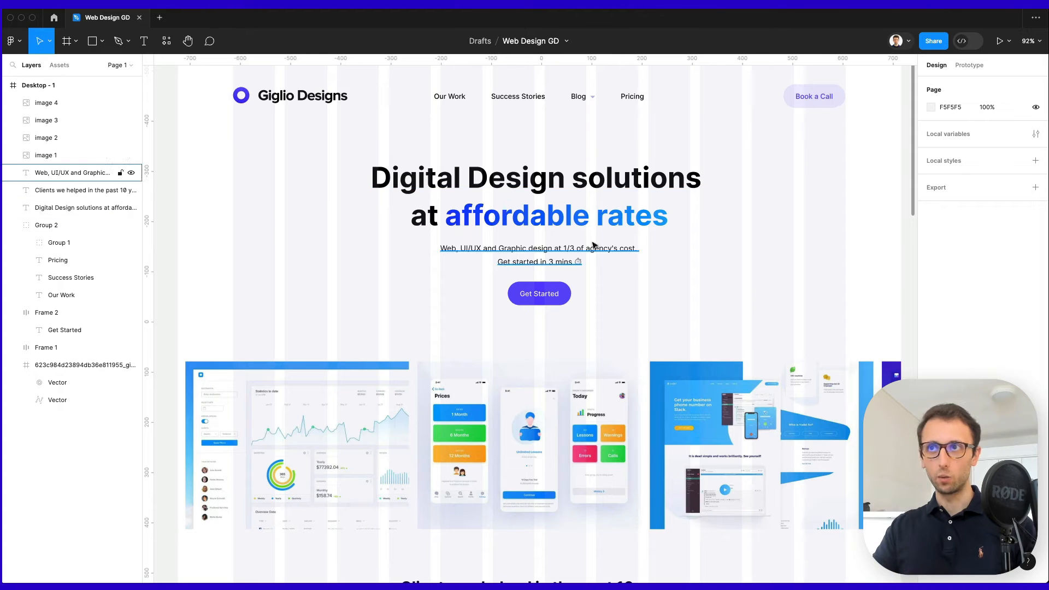
pyautogui.scroll(1, 589, 246)
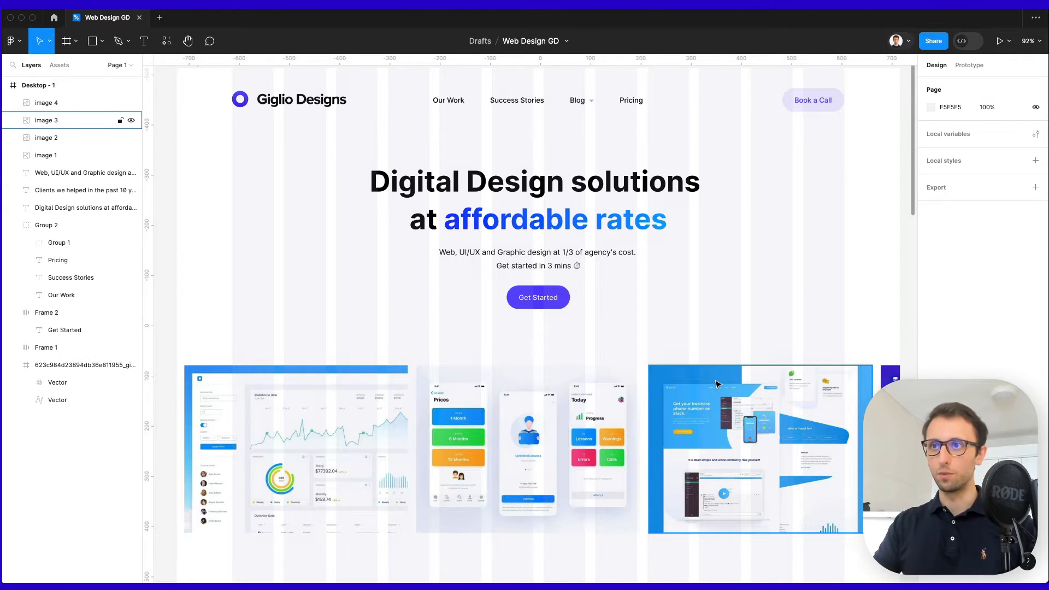
pyautogui.scroll(-5, 717, 384)
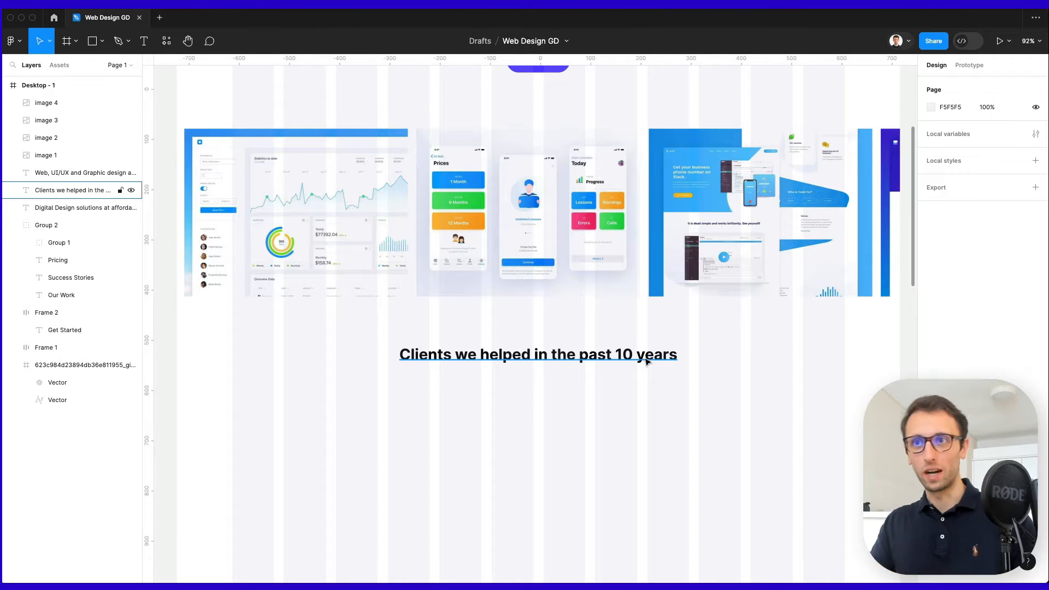
pyautogui.scroll(-1, 633, 365)
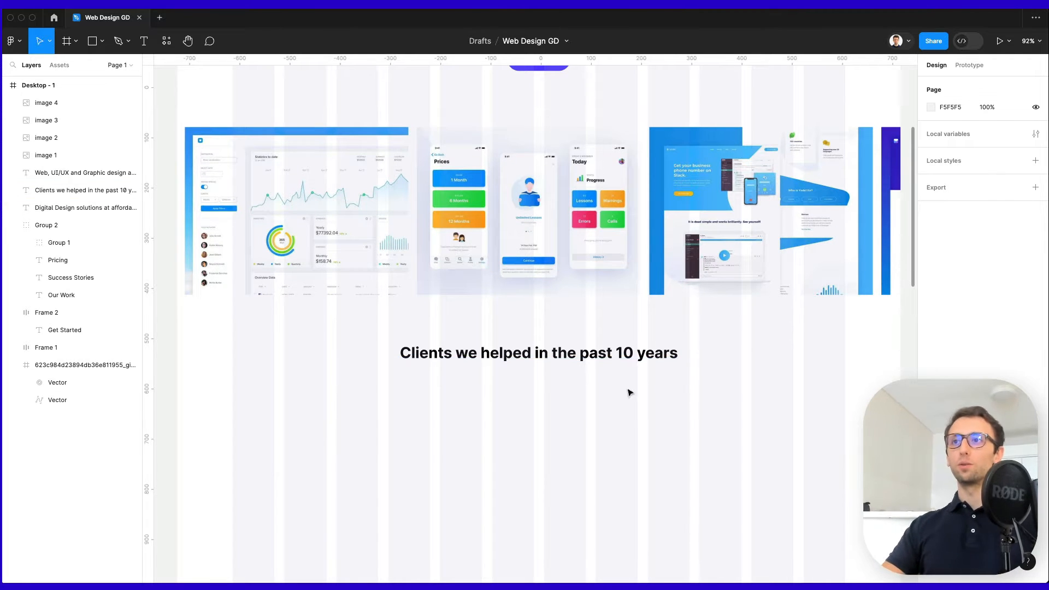
pyautogui.scroll(-2, 631, 392)
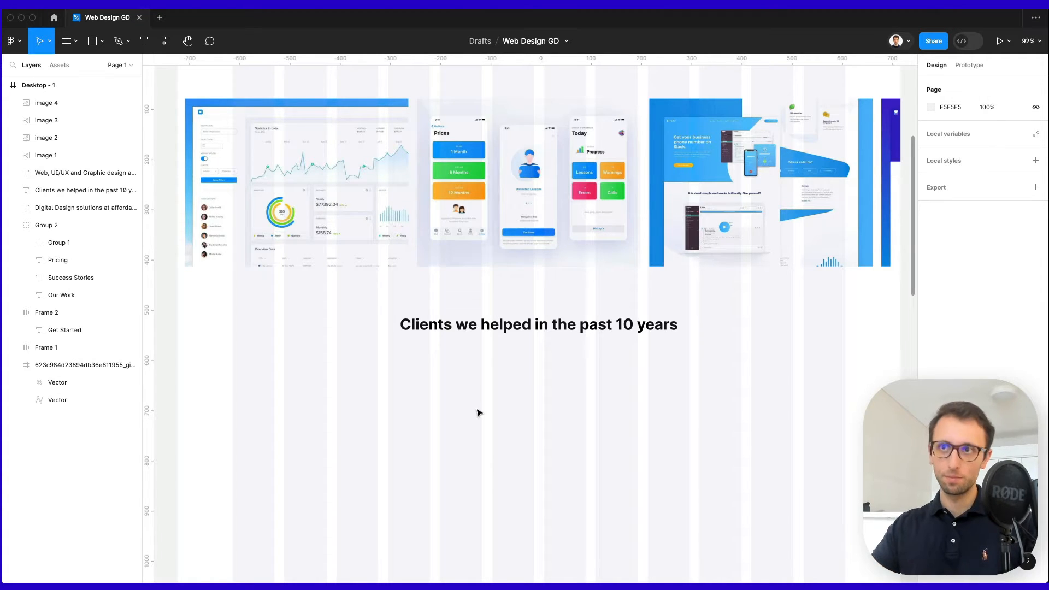
pyautogui.press('super+v')
# Place the Fortune 500, Walmart+ and Lowe's logos in a row under the Clients heading.
pyautogui.moveTo(525, 327); pyautogui.dragTo(327, 400)
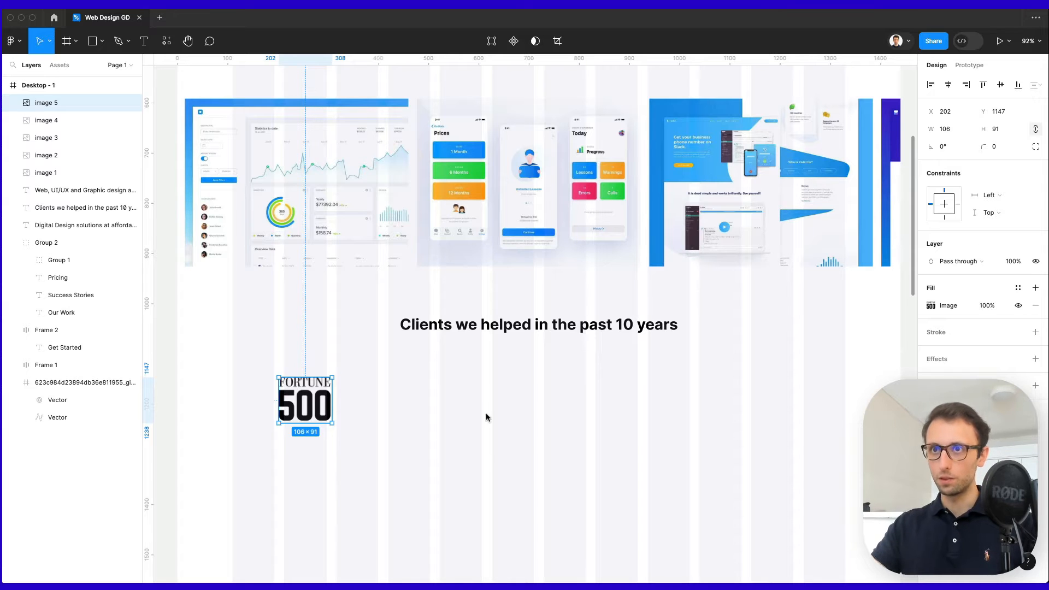
pyautogui.click(474, 391)
pyautogui.press('super+v')
pyautogui.moveTo(523, 315); pyautogui.dragTo(453, 392)
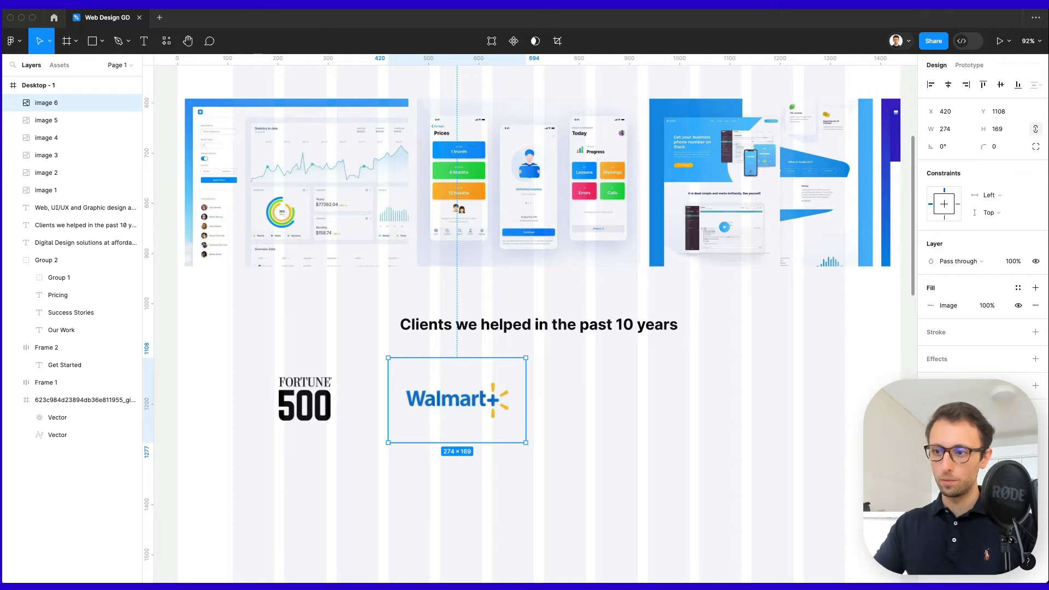
pyautogui.click(682, 369)
pyautogui.press('super+v')
pyautogui.moveTo(518, 341); pyautogui.dragTo(619, 409)
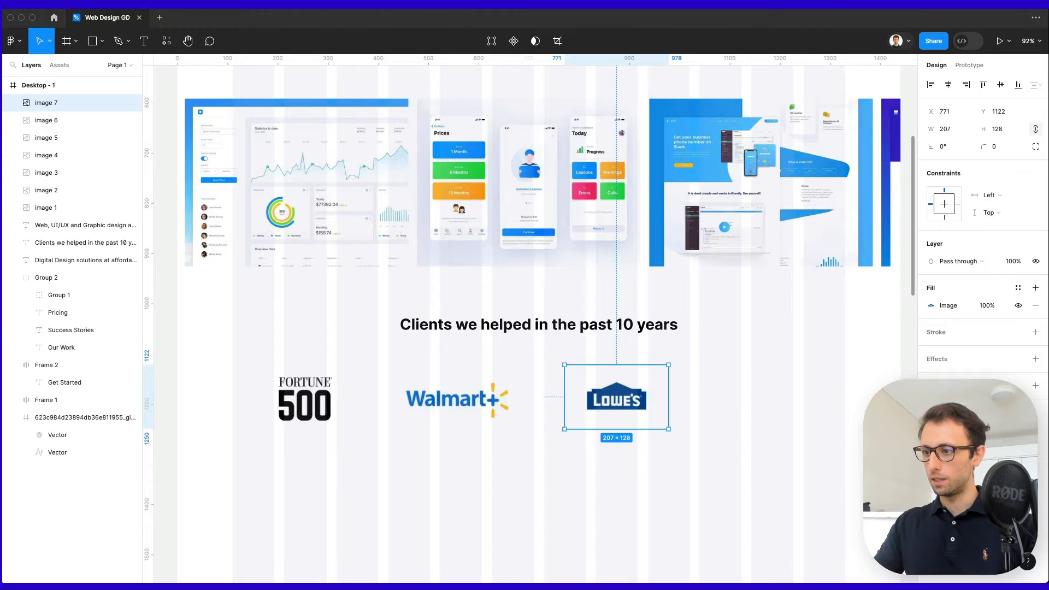
# Add the Twilio logo at the end of the row, nudged slightly down.
pyautogui.click(751, 421)
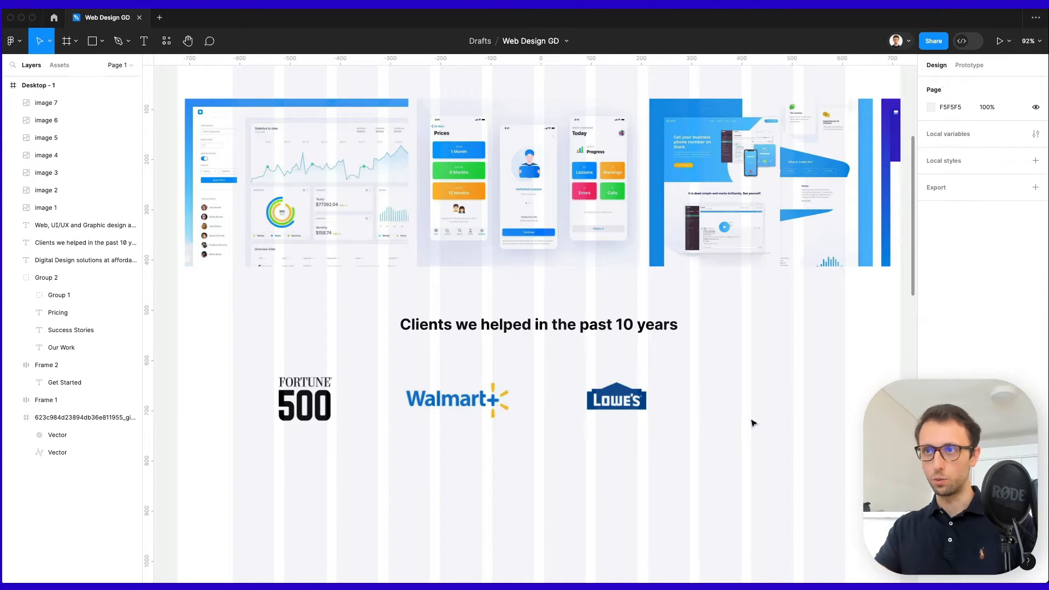
pyautogui.press('super+v')
pyautogui.moveTo(552, 334); pyautogui.dragTo(769, 405)
pyautogui.press('super+z')
pyautogui.click(843, 399)
pyautogui.click(811, 463)
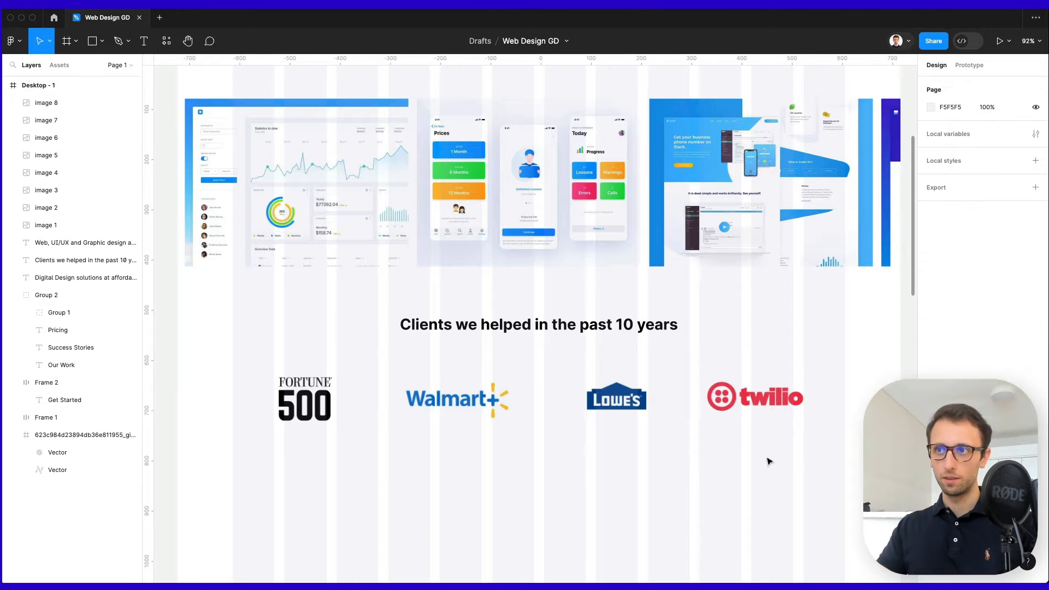
pyautogui.scroll(-1, 766, 458)
pyautogui.click(748, 378)
pyautogui.press('Down')
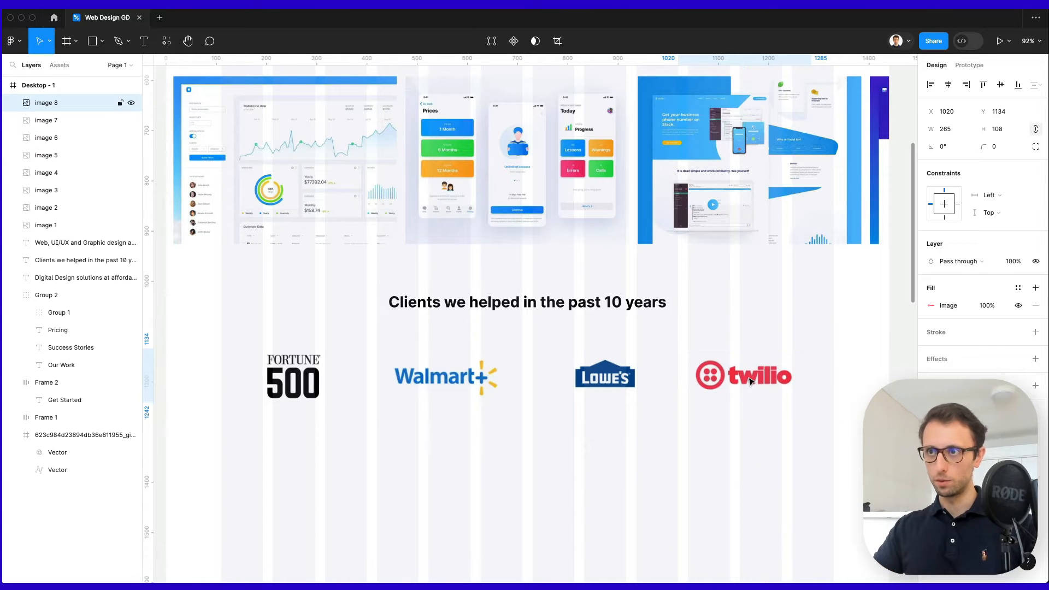
# Shrink the Walmart+ logo to 220×91 and tighten the Lowe's logo box to fit.
pyautogui.moveTo(769, 437); pyautogui.dragTo(240, 361)
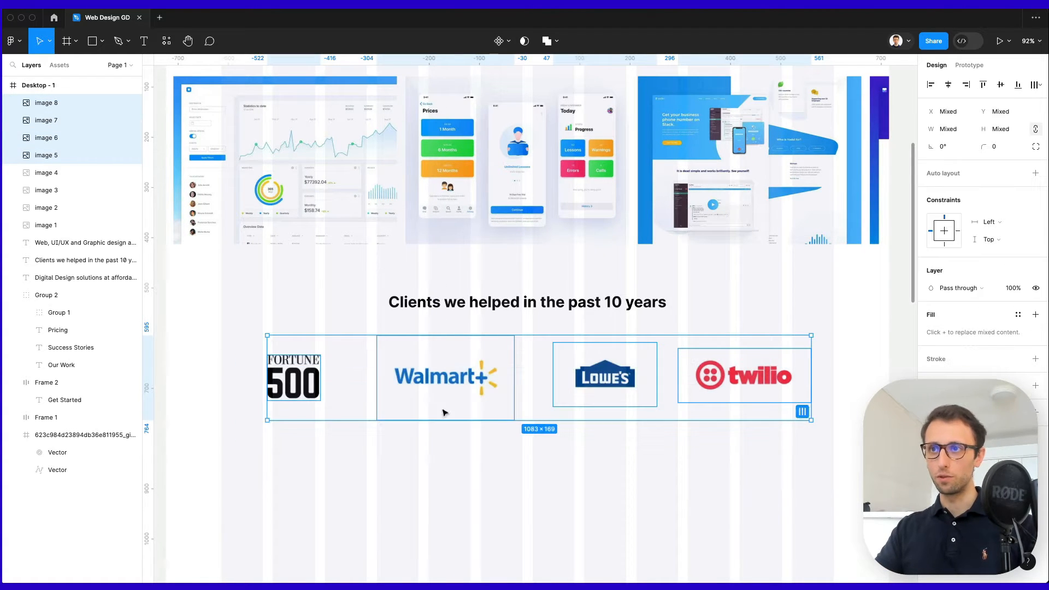
pyautogui.click(475, 377)
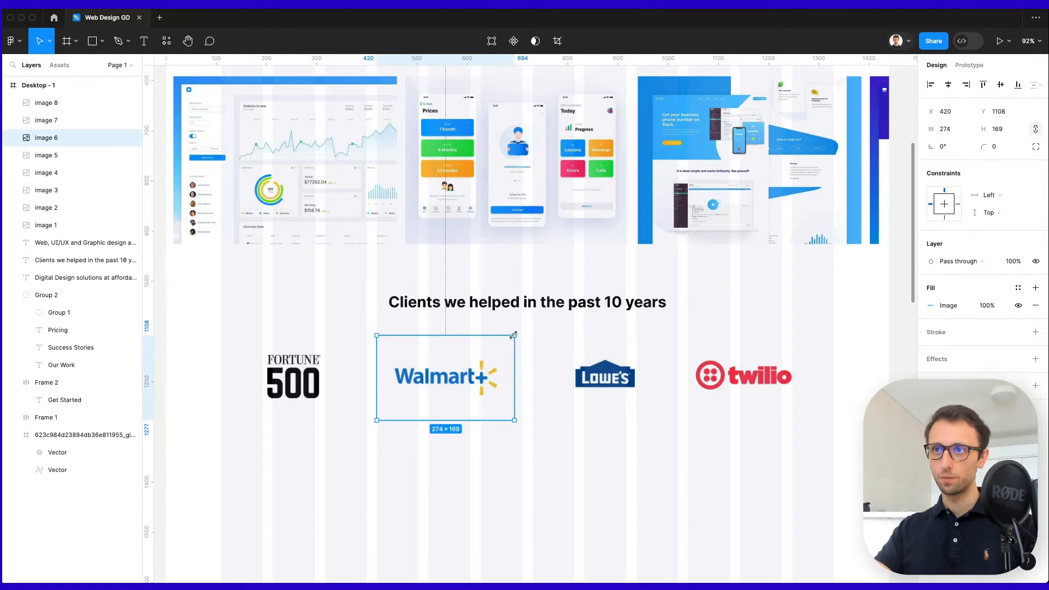
pyautogui.moveTo(514, 335); pyautogui.dragTo(501, 356)
pyautogui.click(642, 375)
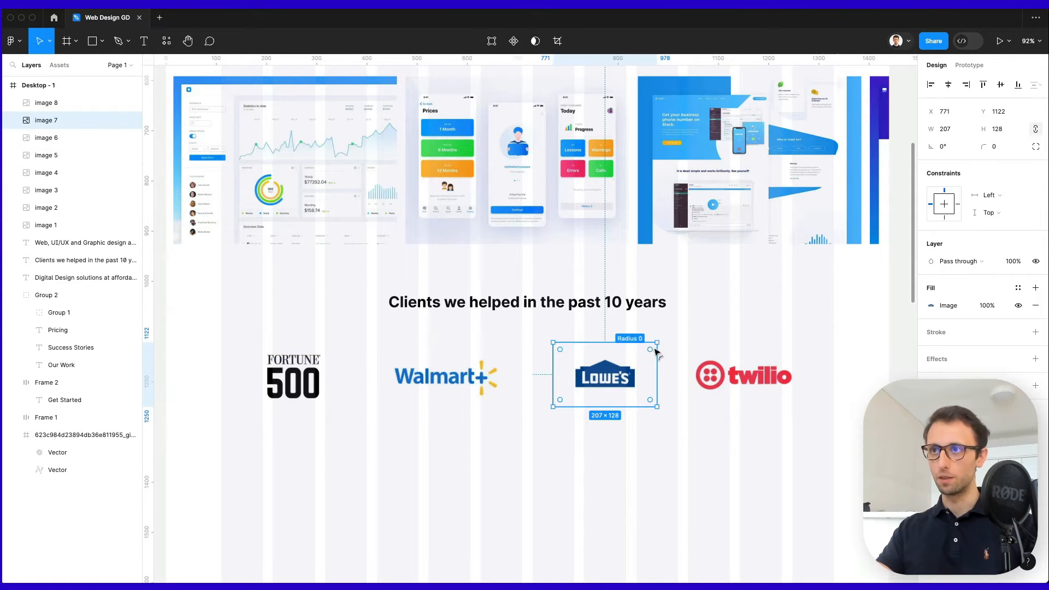
pyautogui.moveTo(657, 343); pyautogui.dragTo(692, 371)
pyautogui.click(663, 353)
pyautogui.click(761, 369)
pyautogui.click(752, 345)
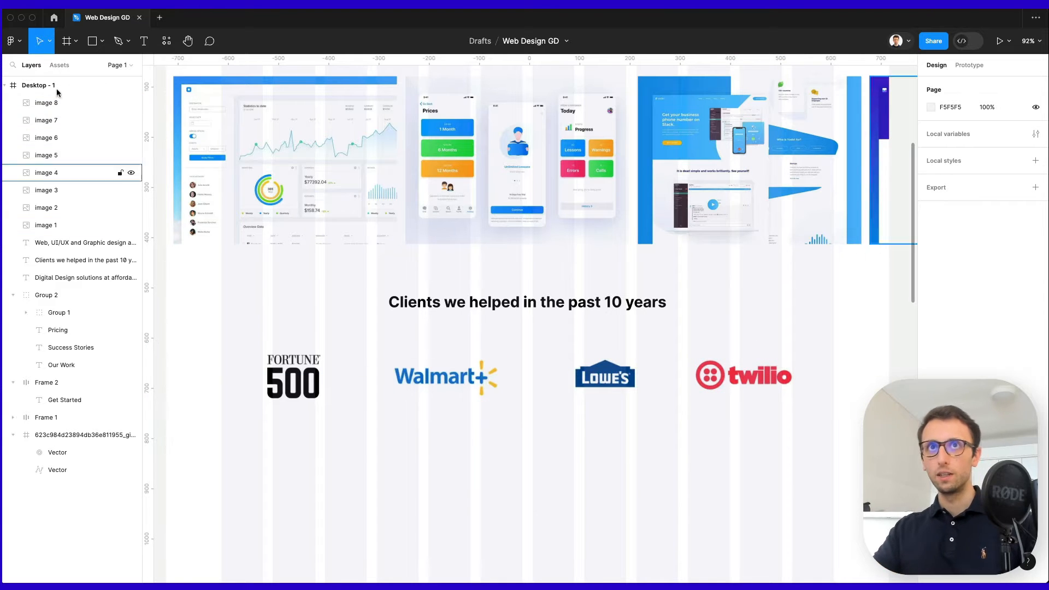
# Insert the standard Walmart logo from a 'walmart' search in the Vector Logos plugin.
pyautogui.click(13, 41)
pyautogui.moveTo(79, 200)
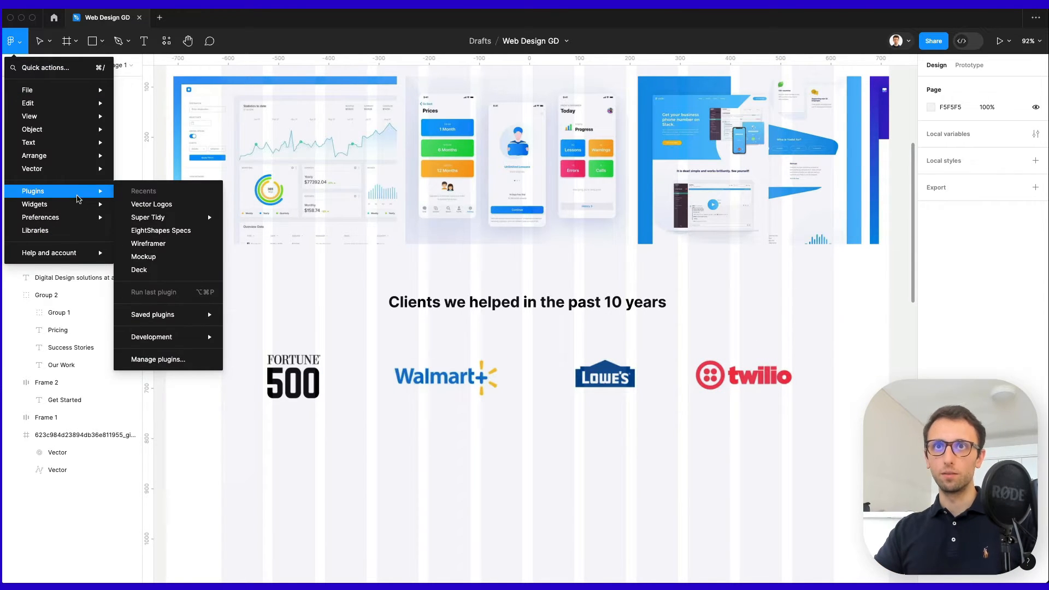
pyautogui.click(180, 206)
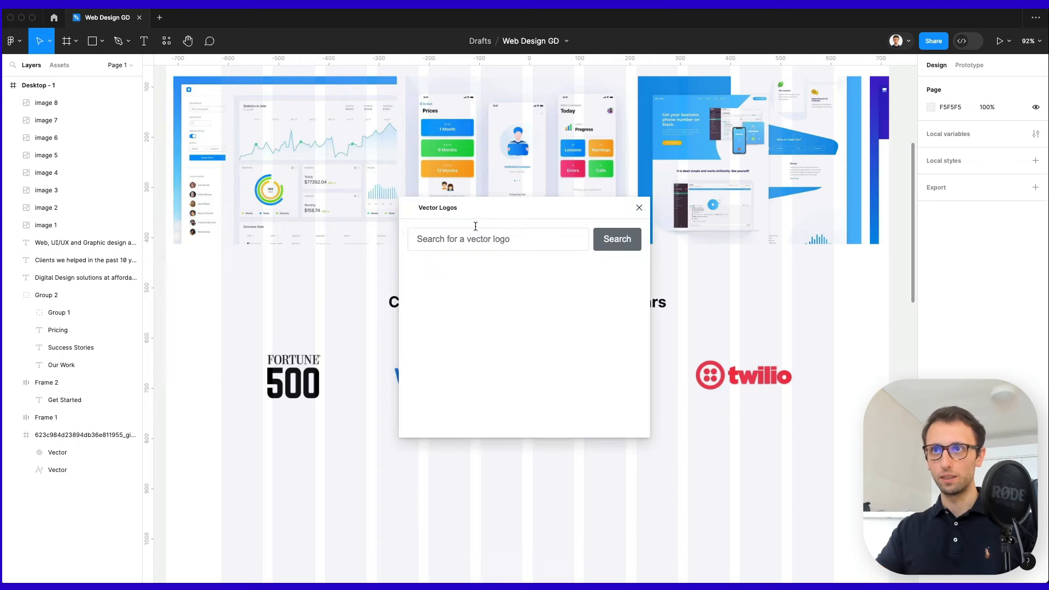
pyautogui.click(475, 239)
pyautogui.write('w')
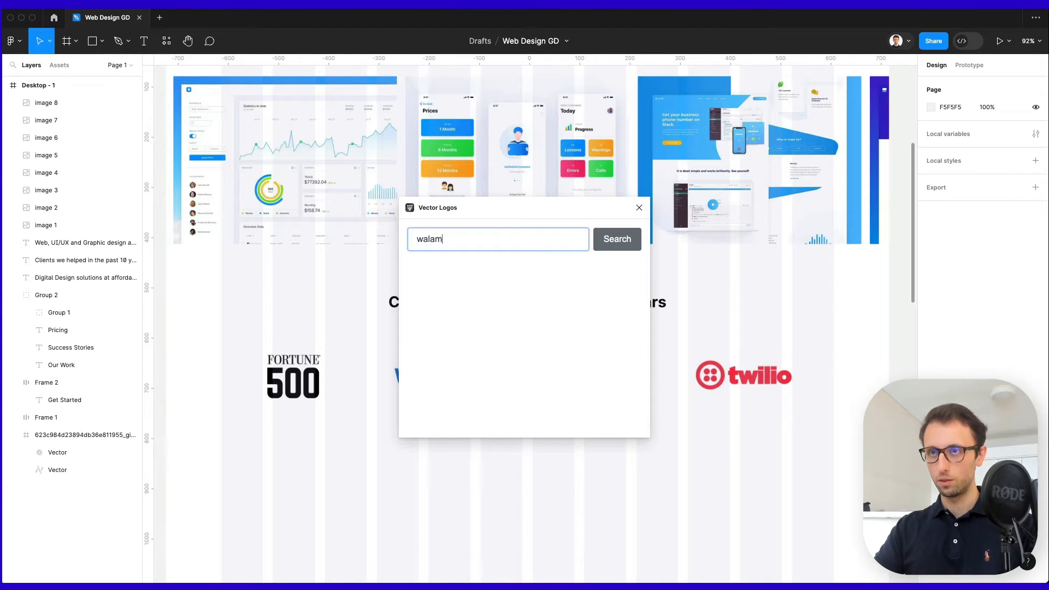
pyautogui.write('almart')
pyautogui.press('Return')
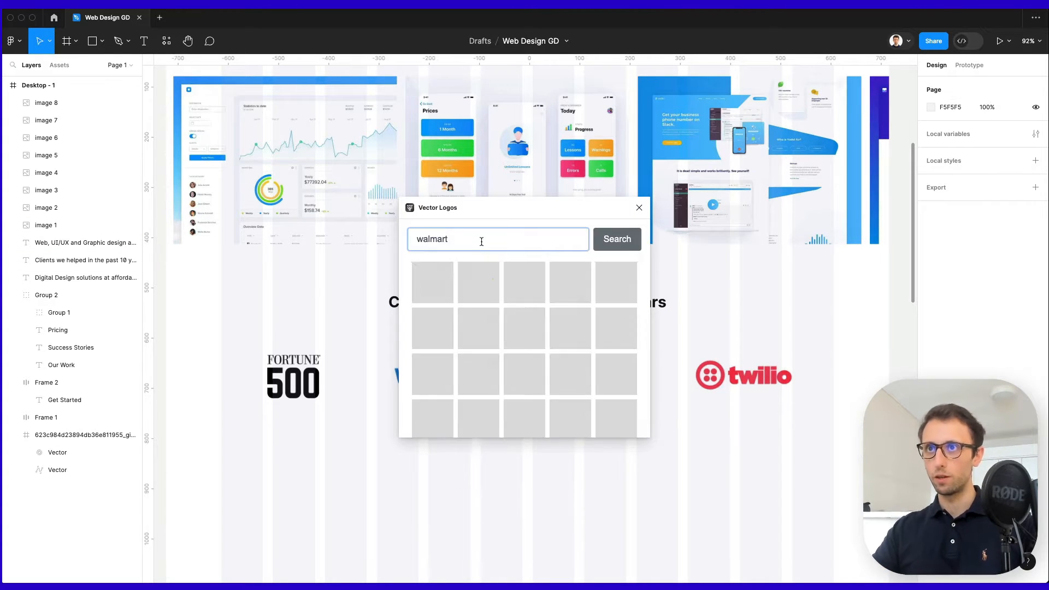
pyautogui.click(478, 283)
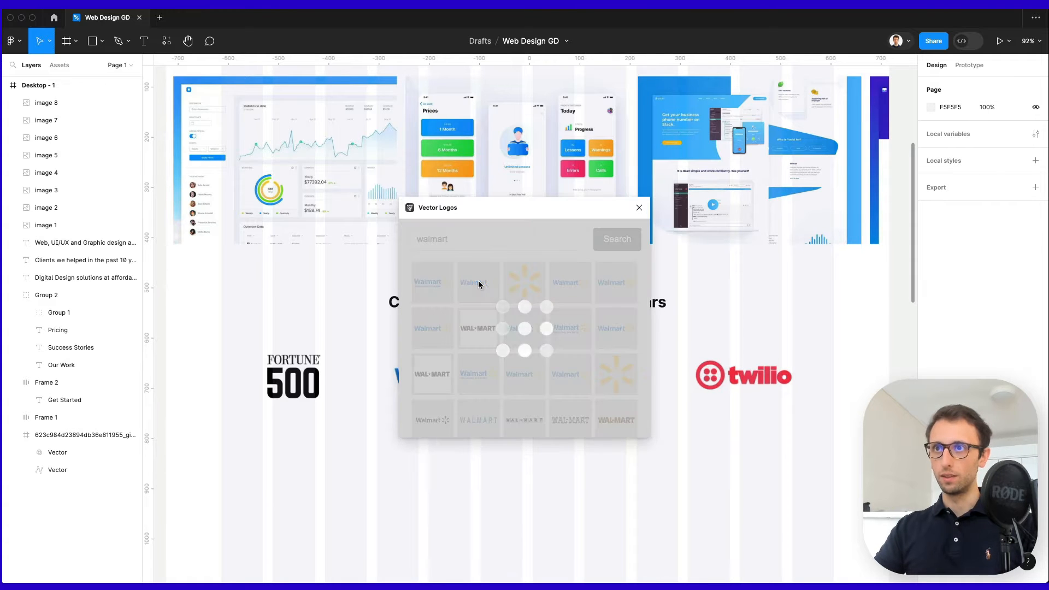
# Scale the new Walmart logo down to 209.8×49.87, group it and move it near the logo row.
pyautogui.scroll(-5, 636, 274)
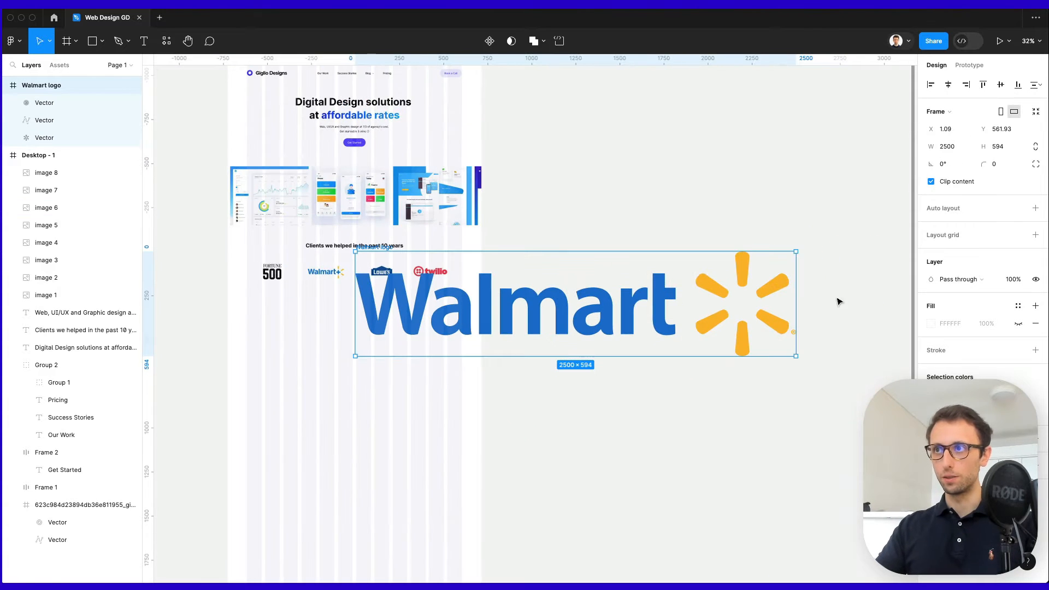
pyautogui.press('k')
pyautogui.moveTo(796, 302); pyautogui.dragTo(410, 302)
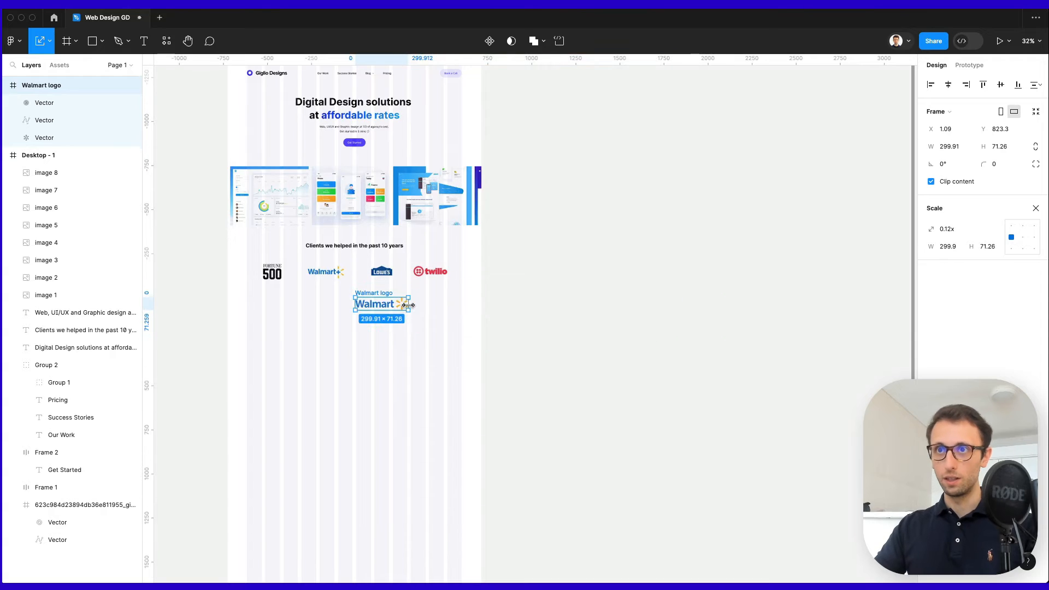
pyautogui.scroll(5, 346, 293)
pyautogui.press('super+g')
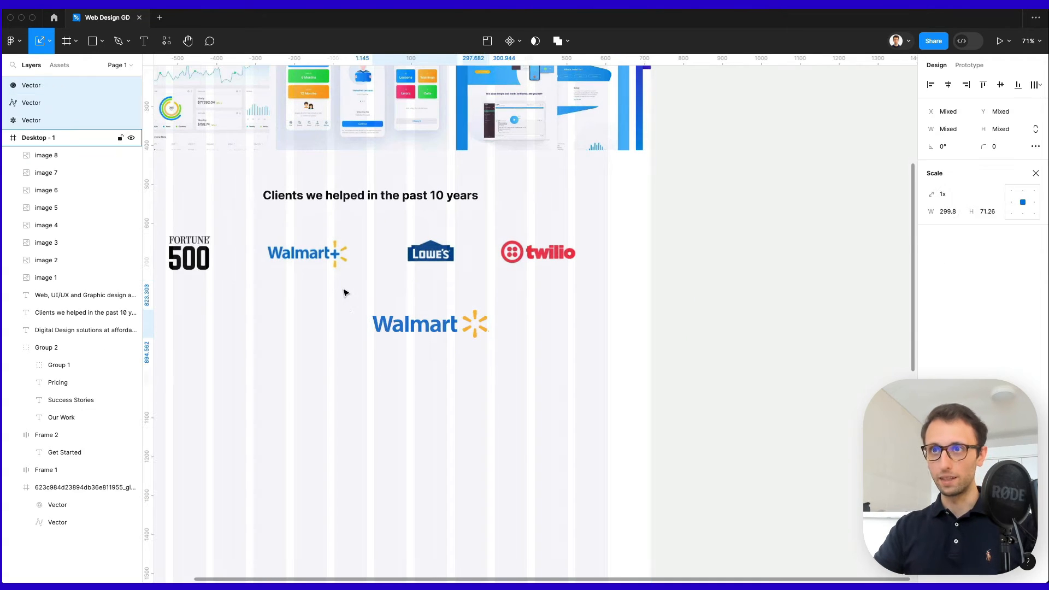
pyautogui.scroll(2, 344, 293)
pyautogui.hscroll(-2, 344, 293)
pyautogui.moveTo(473, 357); pyautogui.dragTo(352, 328)
pyautogui.scroll(1, 350, 326)
pyautogui.hscroll(-1, 350, 326)
pyautogui.scroll(3, 348, 325)
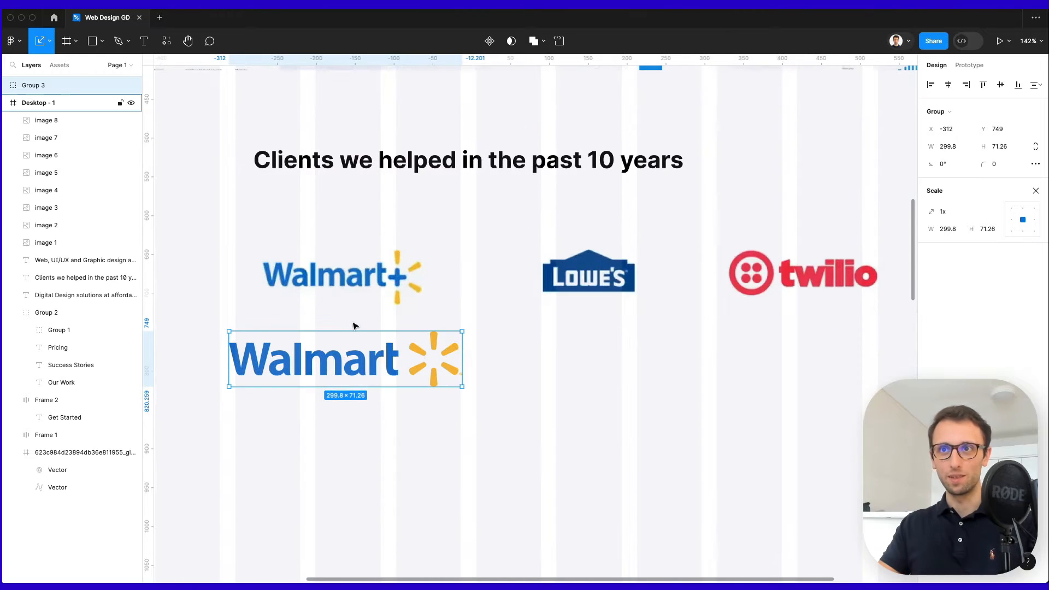
pyautogui.hscroll(-2, 354, 327)
pyautogui.scroll(-1, 361, 330)
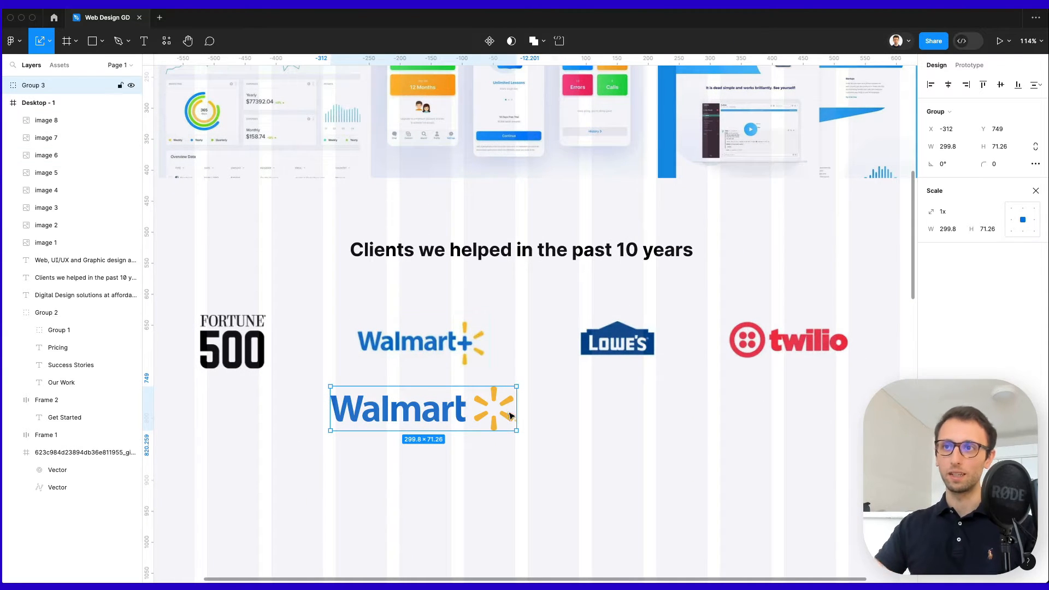
pyautogui.moveTo(514, 409); pyautogui.dragTo(494, 409)
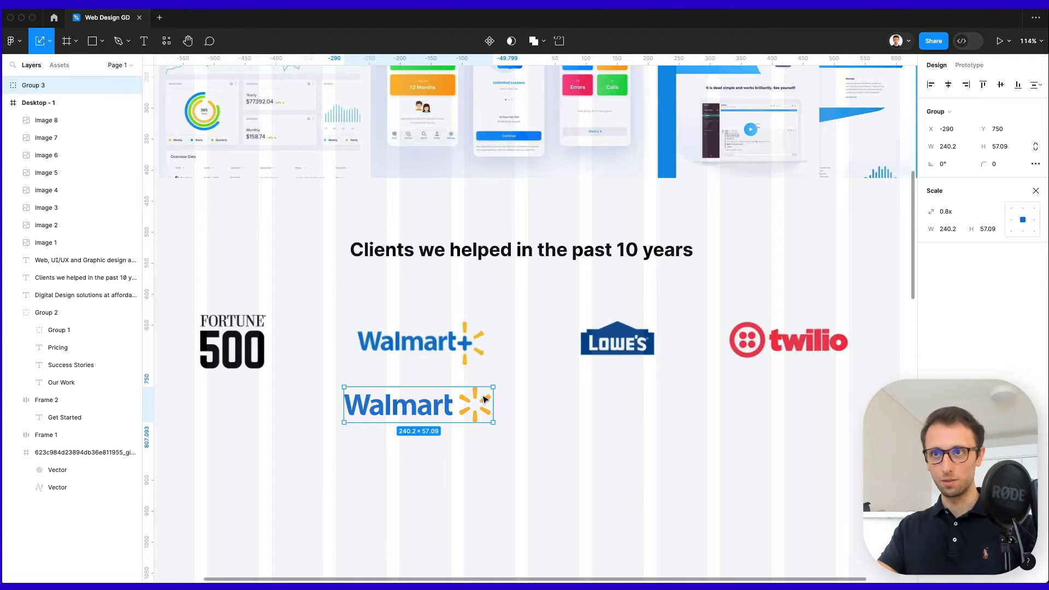
# Delete the old Walmart+ logo and move the new Walmart logo into its slot.
pyautogui.click(448, 344)
pyautogui.press('Delete')
pyautogui.moveTo(455, 412); pyautogui.dragTo(484, 343)
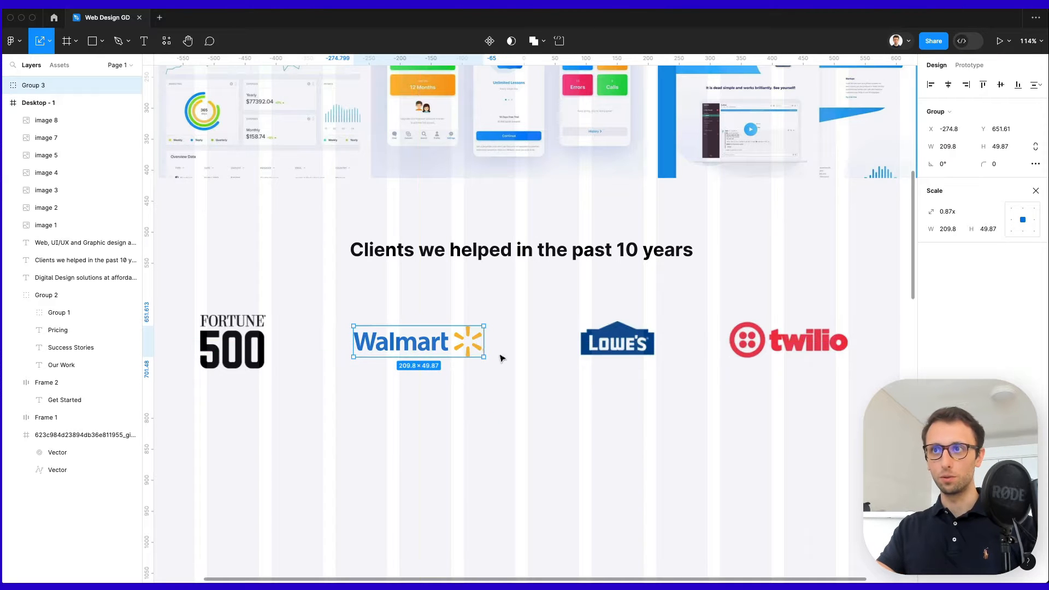
pyautogui.click(531, 413)
# Nudge the whole row of client logos up slightly.
pyautogui.scroll(3, 515, 425)
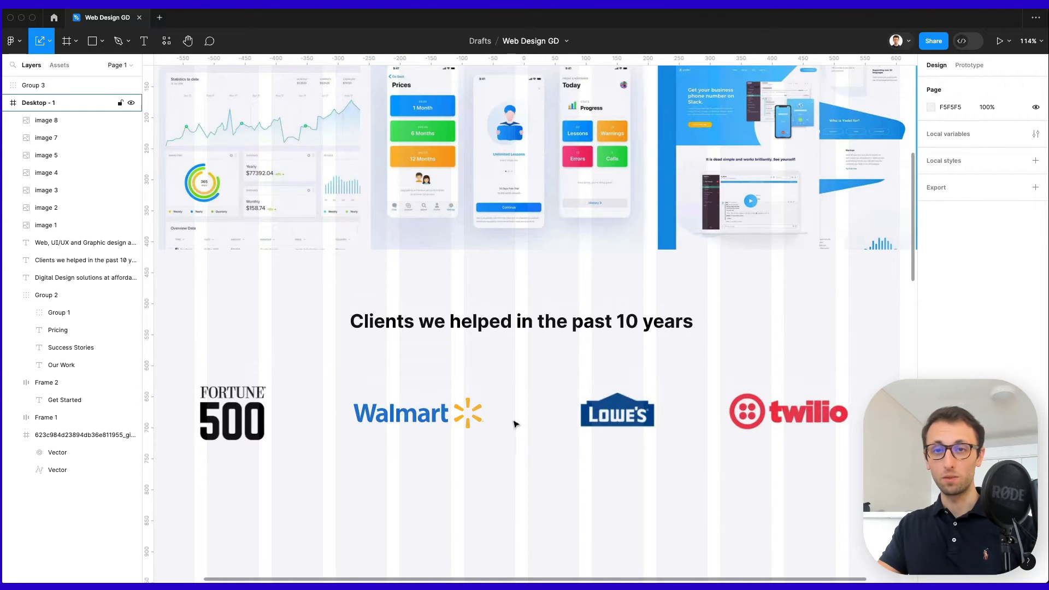
pyautogui.scroll(-3, 515, 425)
pyautogui.hscroll(-1, 503, 421)
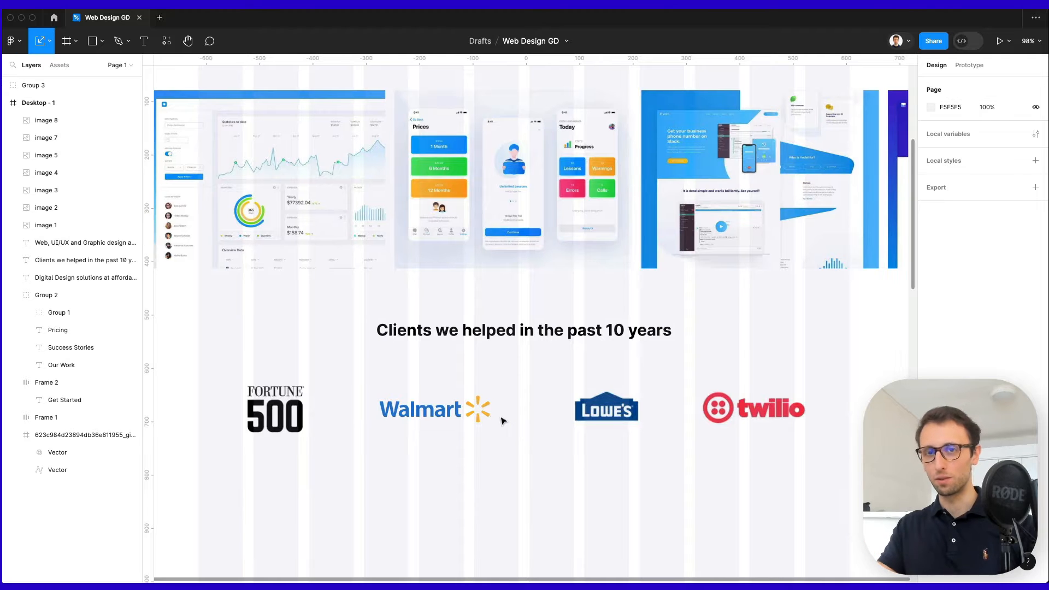
pyautogui.hscroll(2, 503, 421)
pyautogui.scroll(-2, 616, 410)
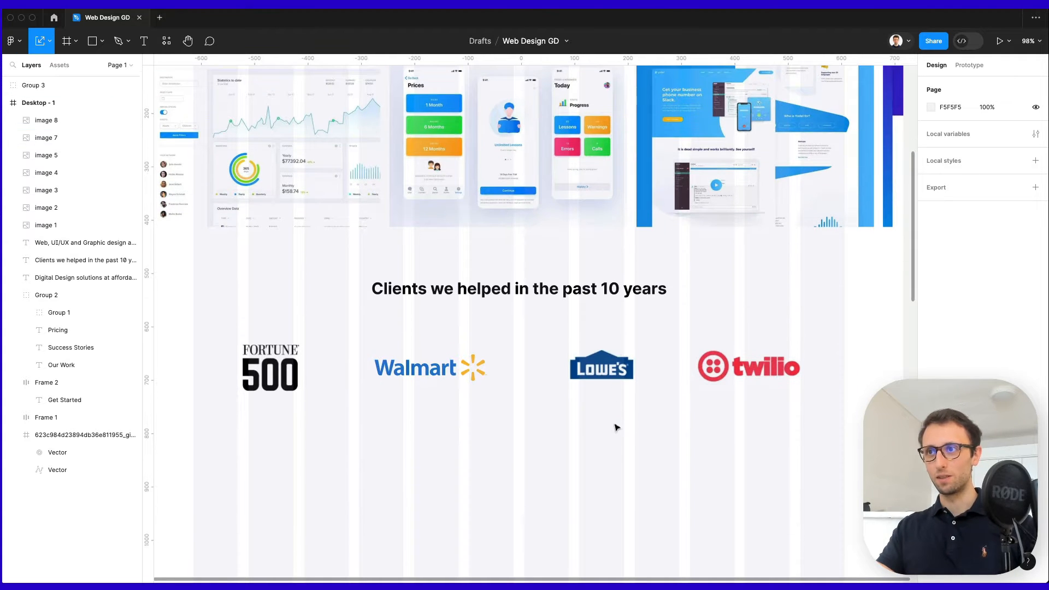
pyautogui.moveTo(209, 313); pyautogui.dragTo(818, 440)
pyautogui.scroll(-2, 669, 449)
pyautogui.hotkey('shift', 'Up')
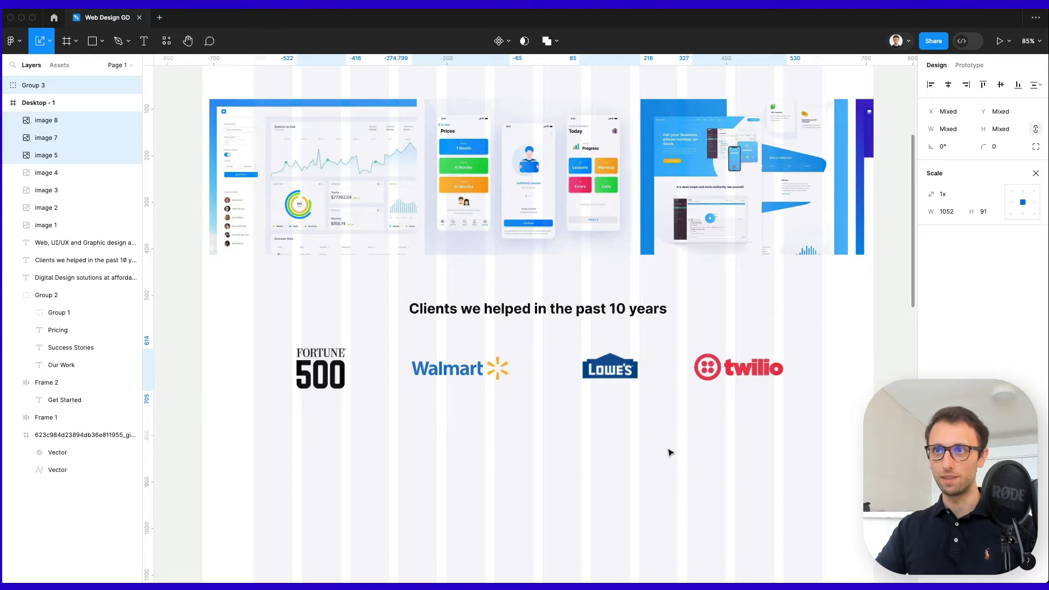
pyautogui.click(587, 423)
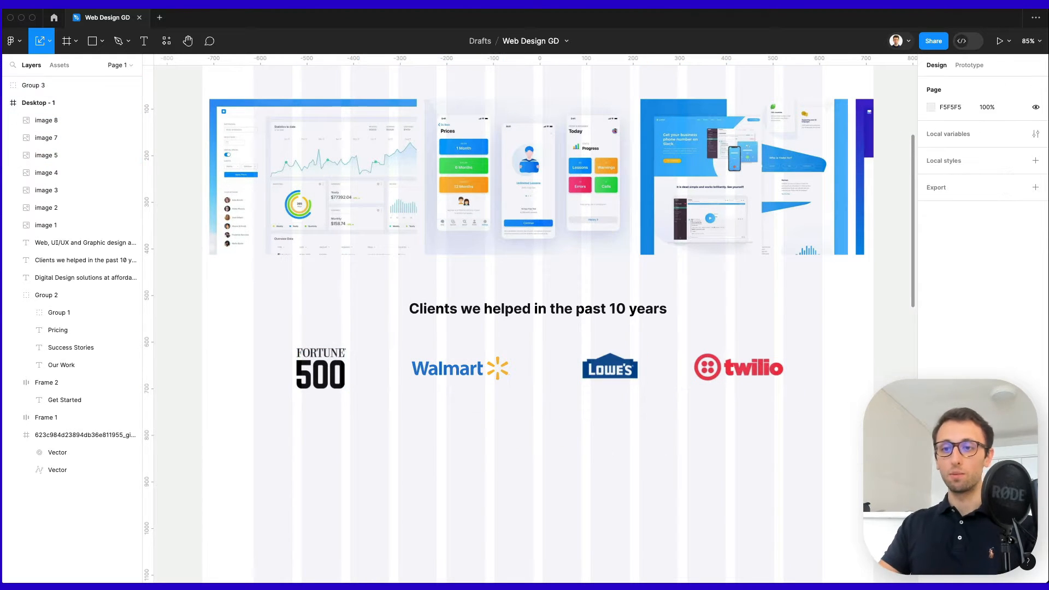
# Make two copies of the Clients heading below the logos, turning one into PIXEL-PERFECT.
pyautogui.scroll(1, 533, 418)
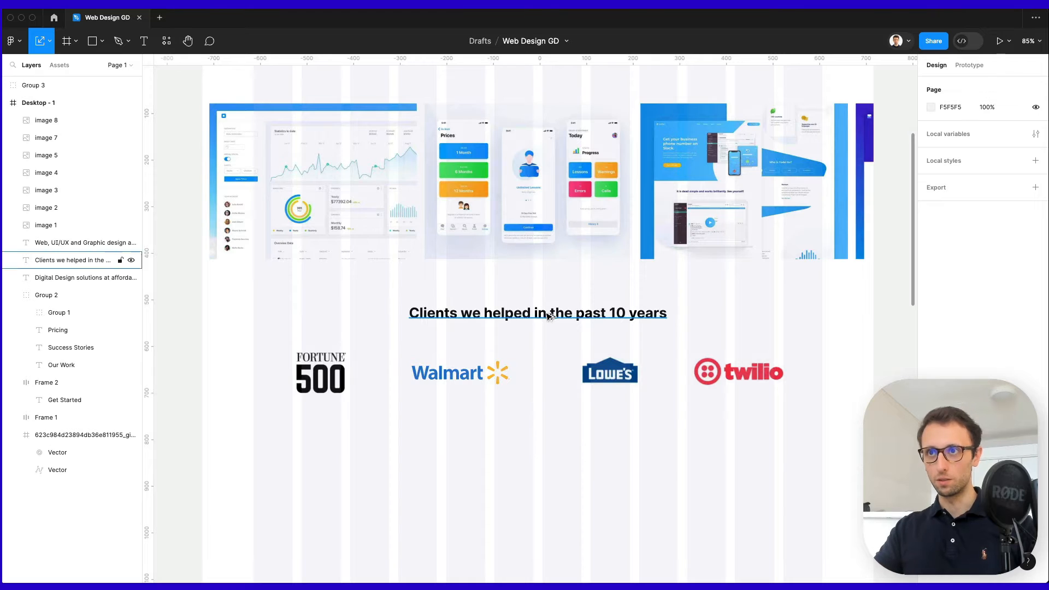
pyautogui.moveTo(548, 315); pyautogui.dragTo(430, 453)
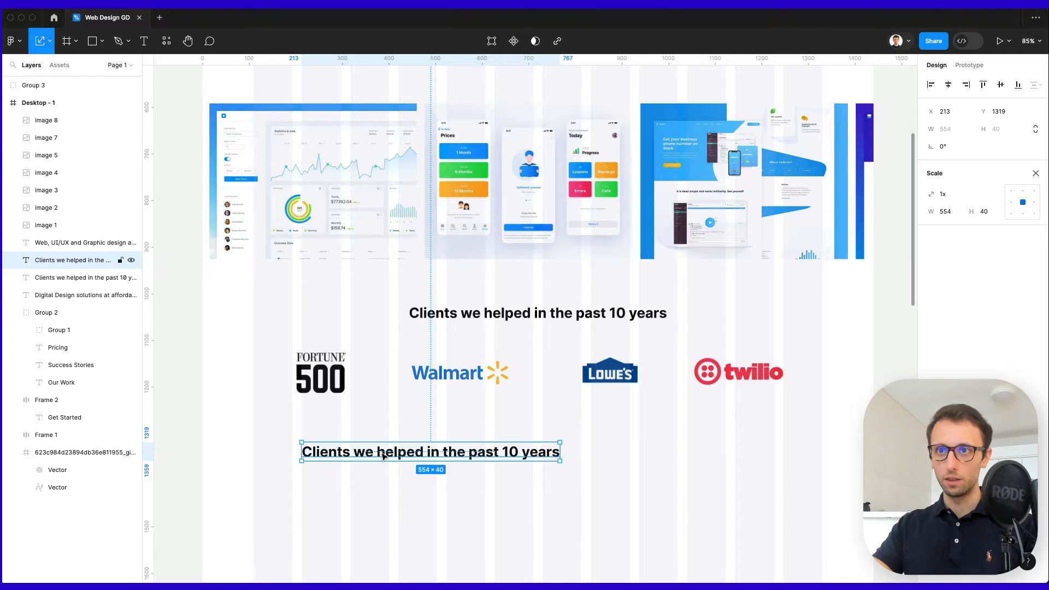
pyautogui.moveTo(385, 457); pyautogui.dragTo(382, 480)
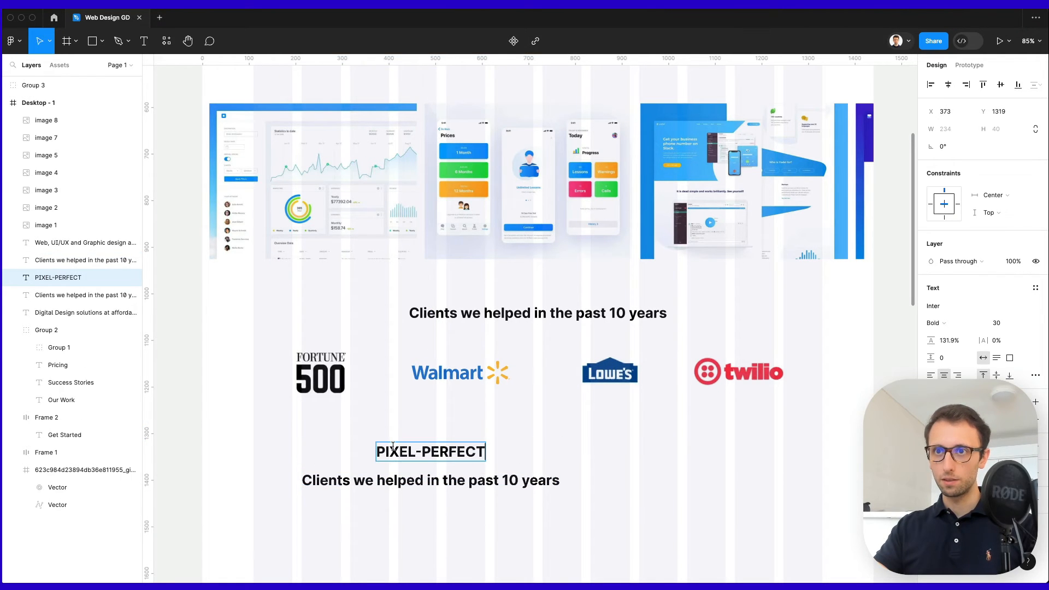
pyautogui.press('Escape')
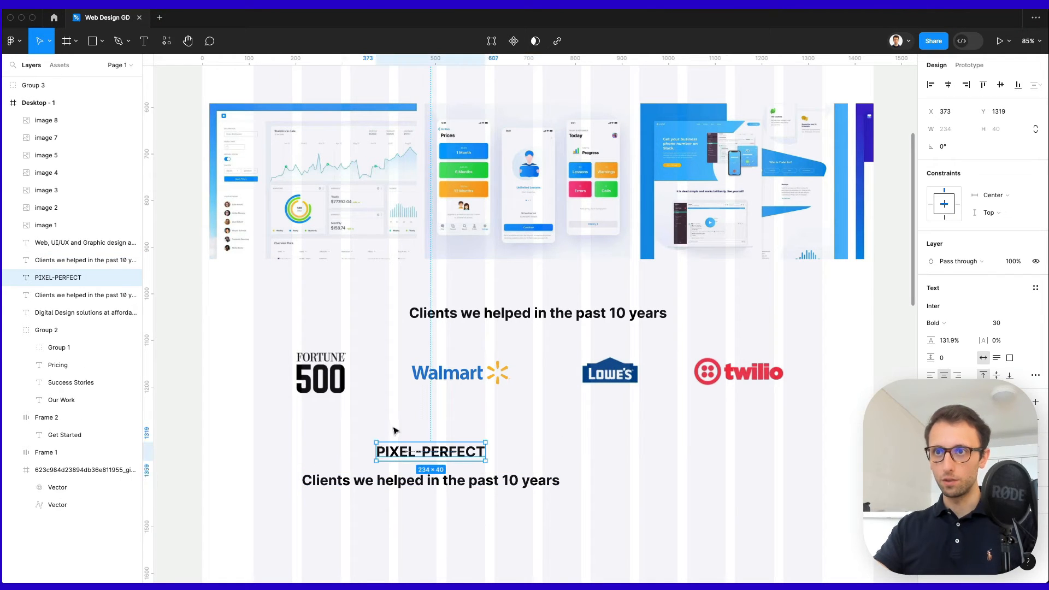
pyautogui.moveTo(447, 460); pyautogui.dragTo(373, 460)
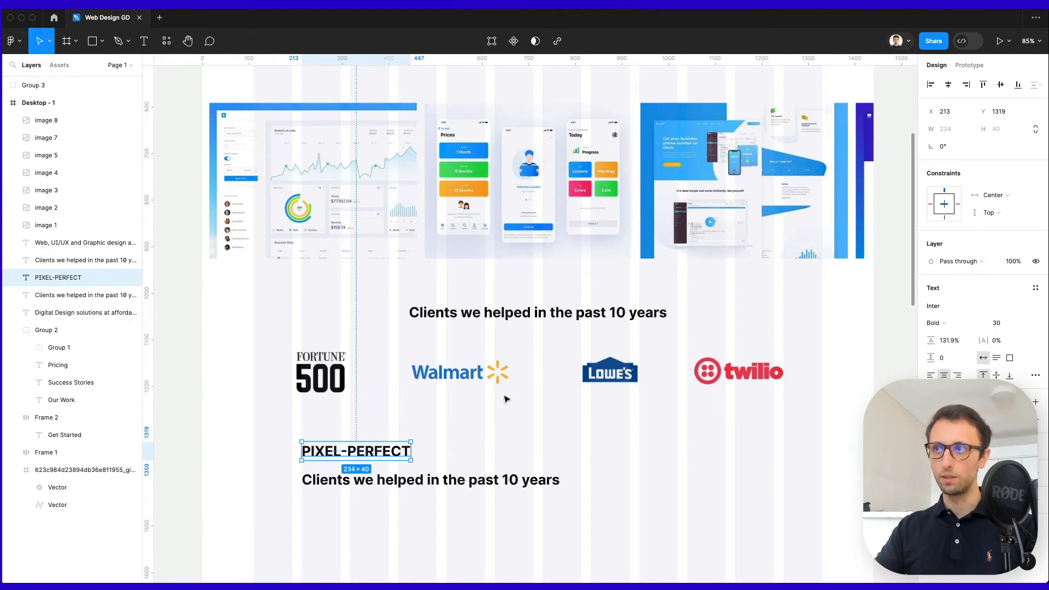
# Set the PIXEL-PERFECT label to font size 12 and line it up with the left guide.
pyautogui.click(997, 323)
pyautogui.write('11')
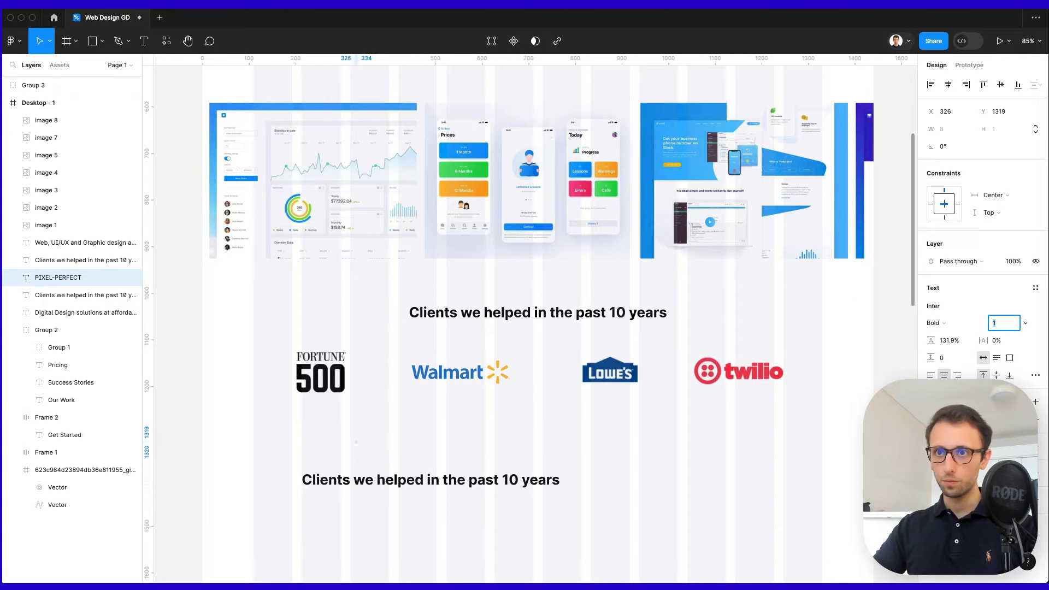
pyautogui.press('Return')
pyautogui.press('Up')
pyautogui.scroll(5, 330, 451)
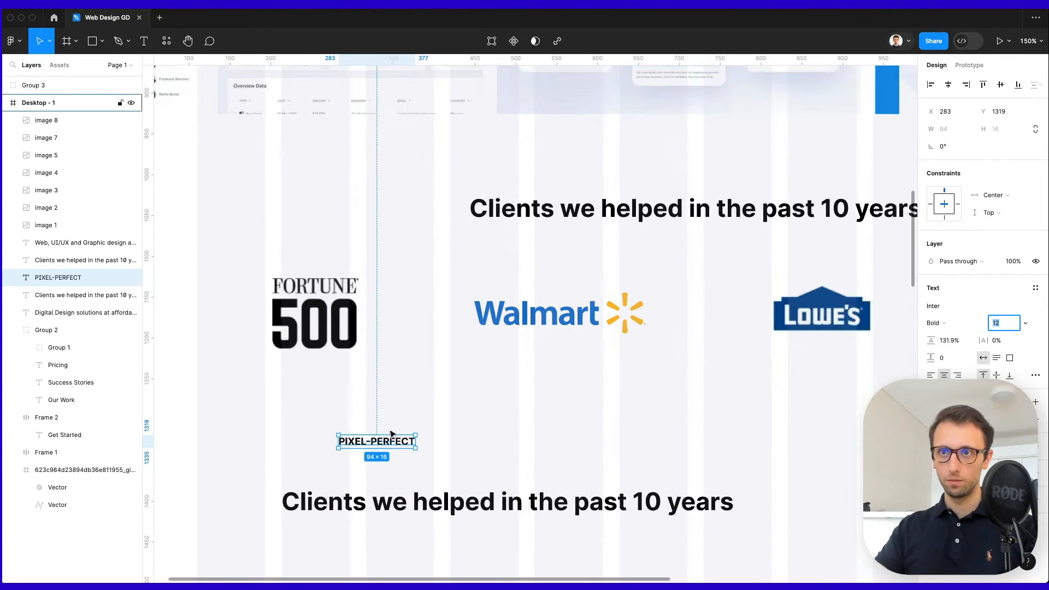
pyautogui.moveTo(389, 442); pyautogui.dragTo(337, 445)
# Move the heading copy up directly under the PIXEL-PERFECT label.
pyautogui.scroll(-5, 341, 447)
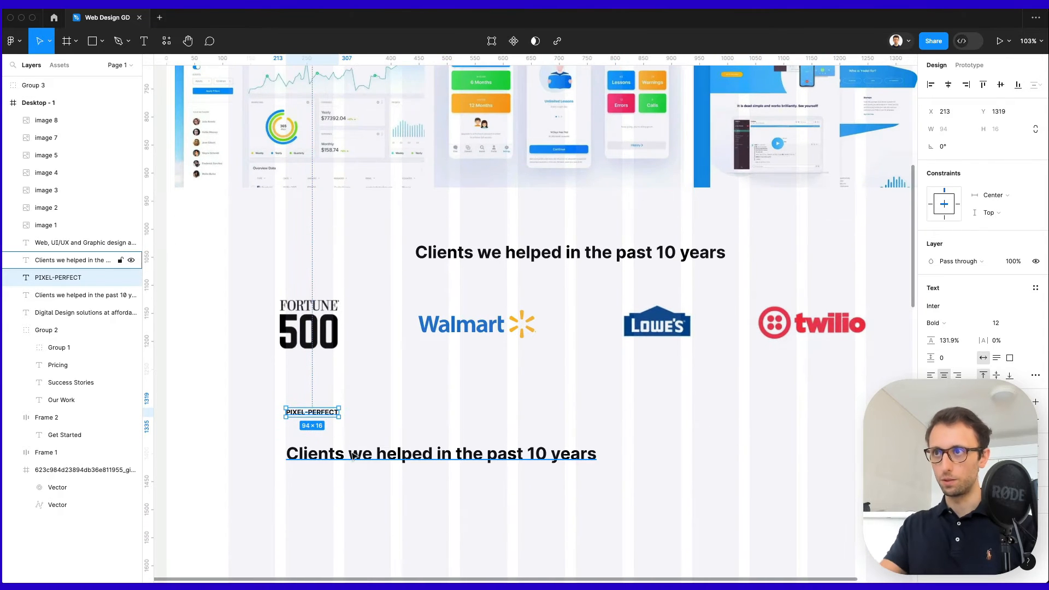
pyautogui.scroll(-3, 352, 456)
pyautogui.hscroll(2, 353, 456)
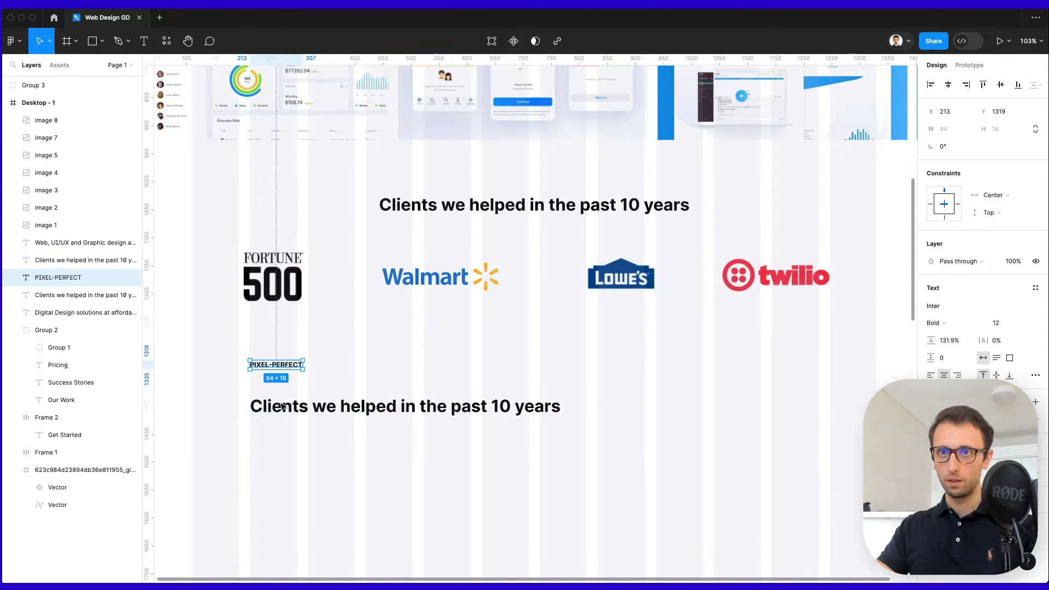
pyautogui.moveTo(283, 407); pyautogui.dragTo(283, 391)
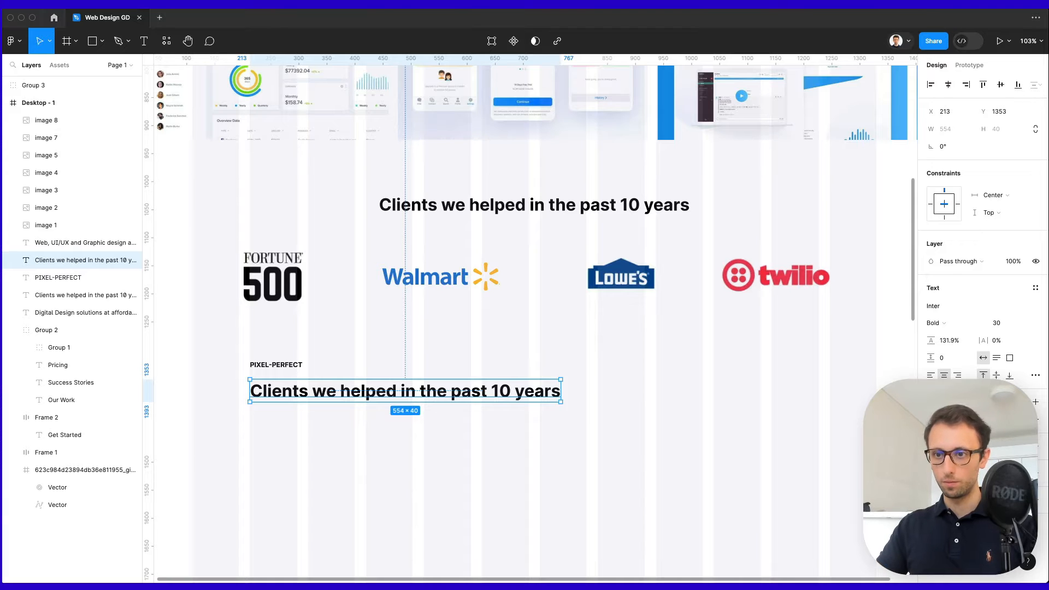
# Change the heading copy to 'Digital Designs+ Webflow' on two left-aligned lines under PIXEL-PERFECT.
pyautogui.doubleClick(311, 392)
pyautogui.write('Digital Designs +Webflow')
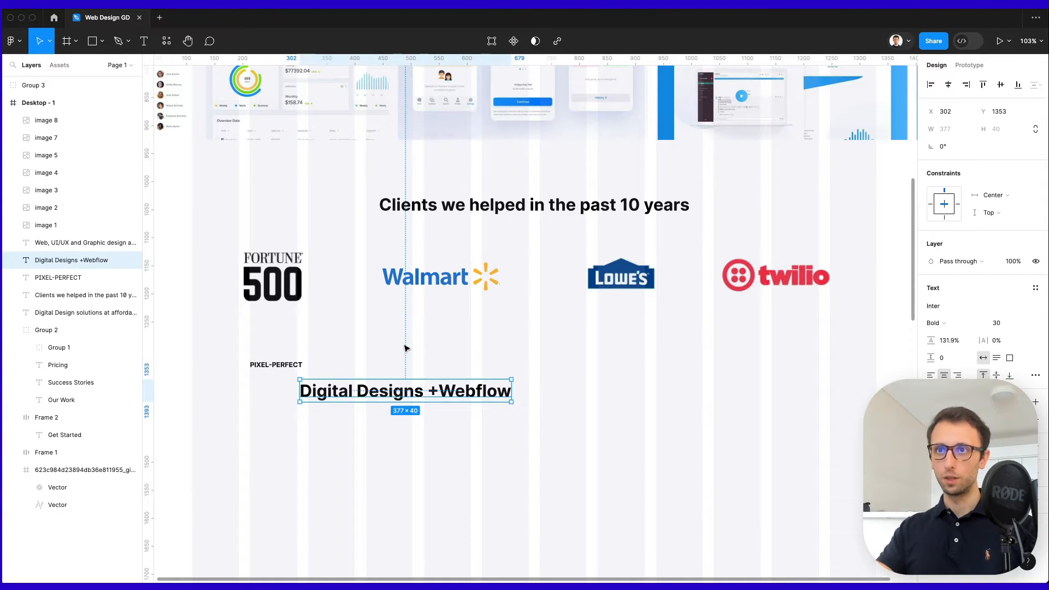
pyautogui.doubleClick(428, 394)
pyautogui.click(429, 390)
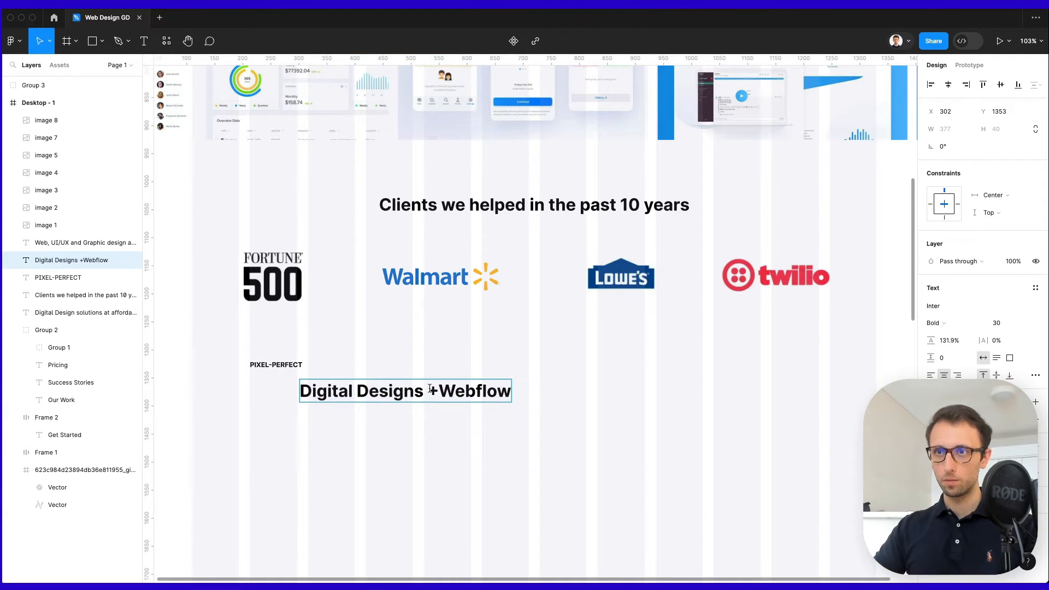
pyautogui.press('BackSpace')
pyautogui.press('Return')
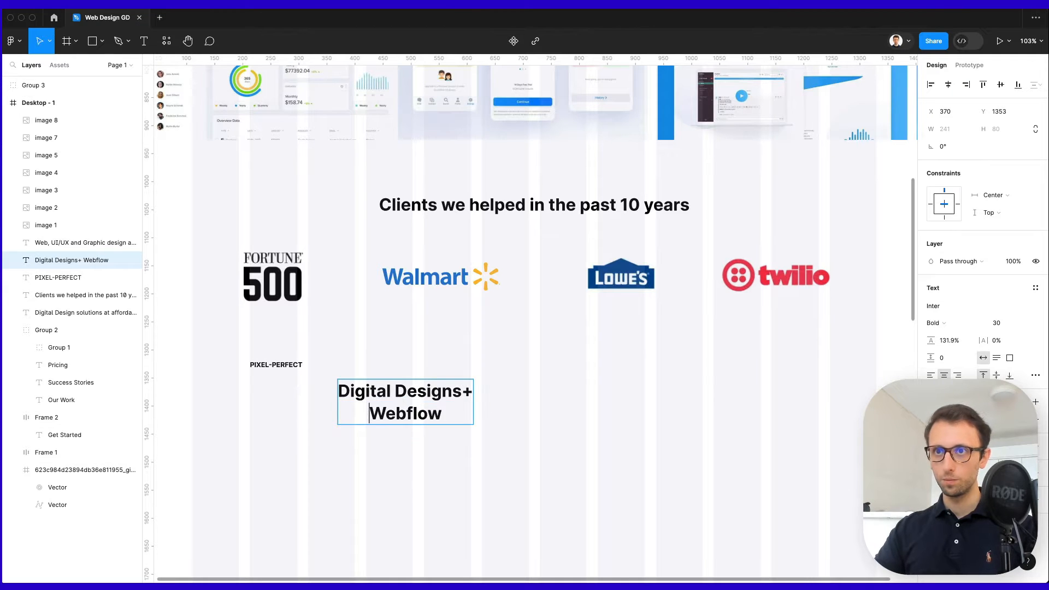
pyautogui.press('Escape')
pyautogui.click(930, 375)
pyautogui.moveTo(403, 400)
pyautogui.mouseDown()
pyautogui.moveTo(316, 401)
pyautogui.moveTo(388, 391)
pyautogui.mouseUp()
# Colour the plus sign and the PIXEL-PERFECT label with the Get Started button's purple.
pyautogui.doubleClick(319, 400)
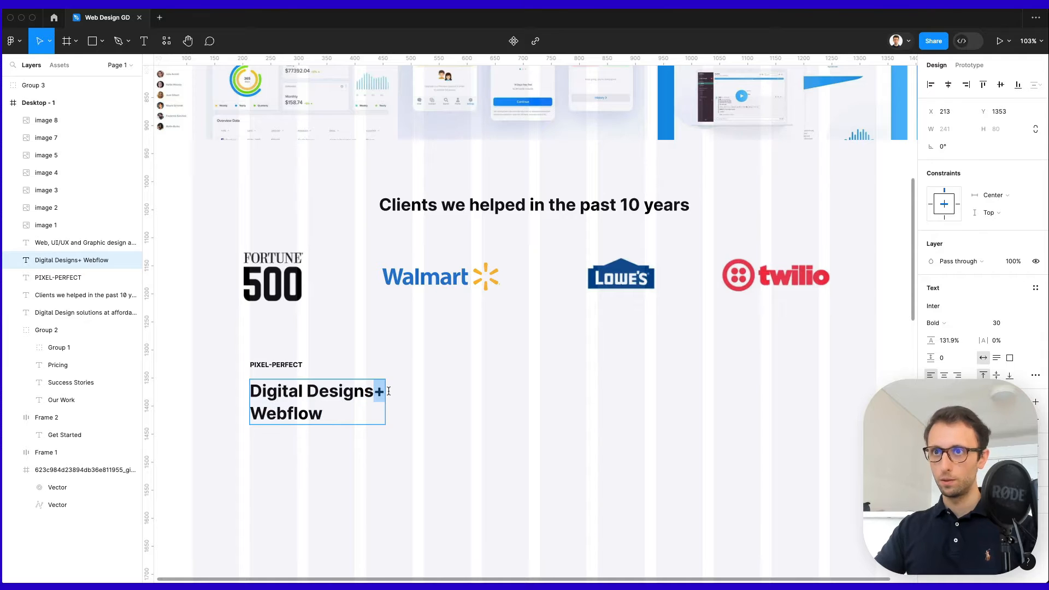
pyautogui.scroll(6, 392, 392)
pyautogui.hotkey('ctrl', 'c')
pyautogui.click(511, 186)
pyautogui.scroll(-6, 506, 230)
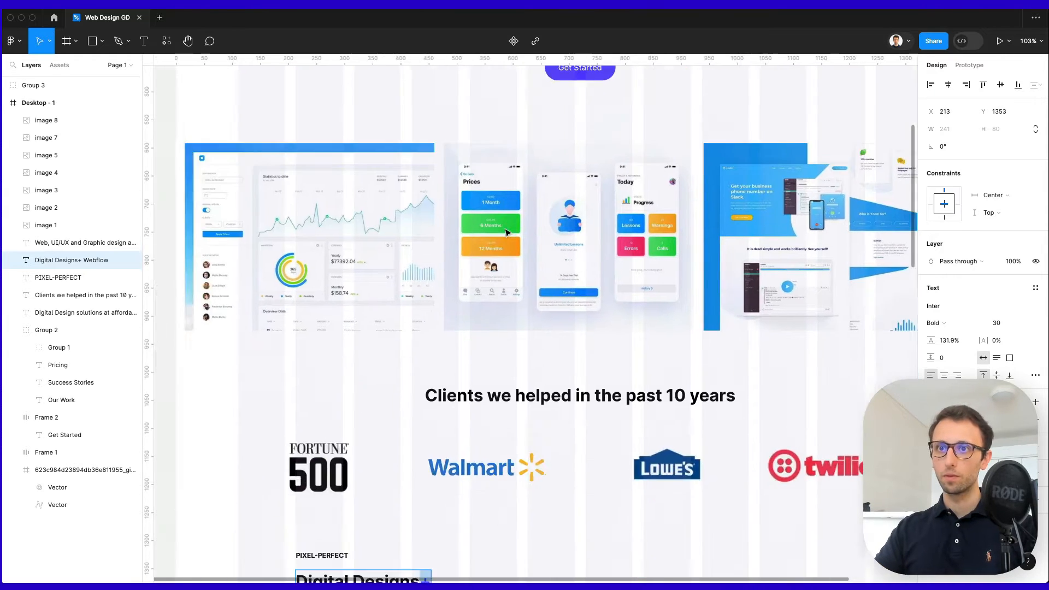
pyautogui.click(481, 413)
pyautogui.click(398, 367)
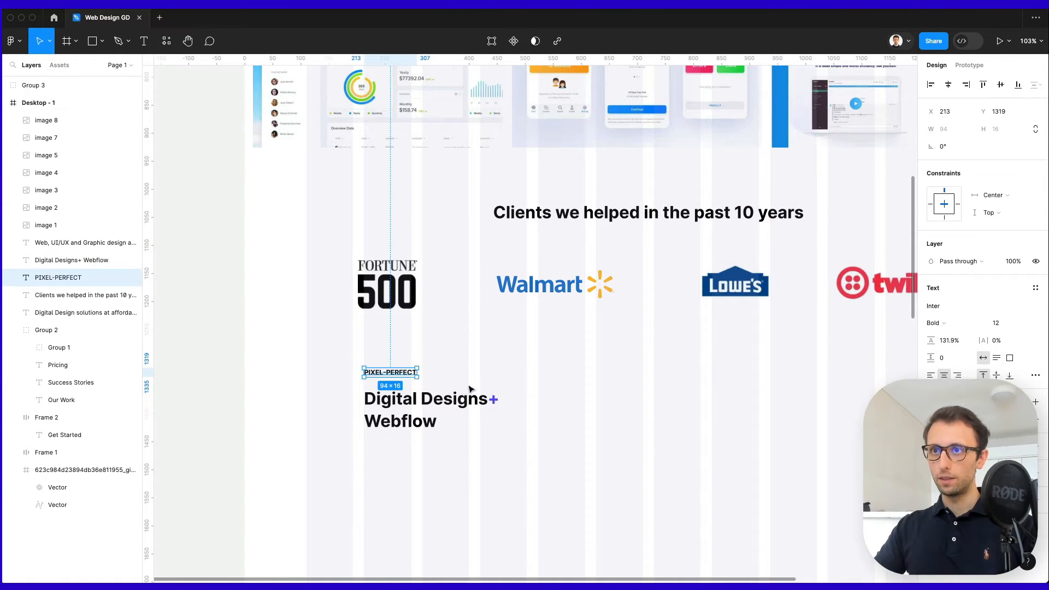
pyautogui.press('i')
pyautogui.press('Escape')
pyautogui.scroll(6, 422, 450)
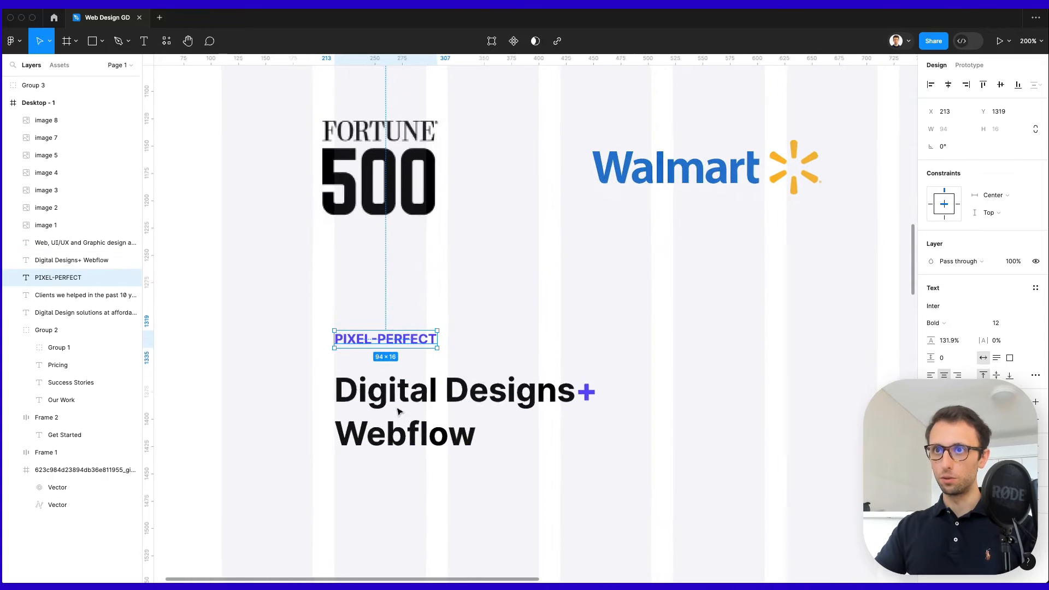
# Make PIXEL-PERFECT uppercase with 13% letter spacing, aligned to the heading's left edge at x 213.
pyautogui.click(1034, 375)
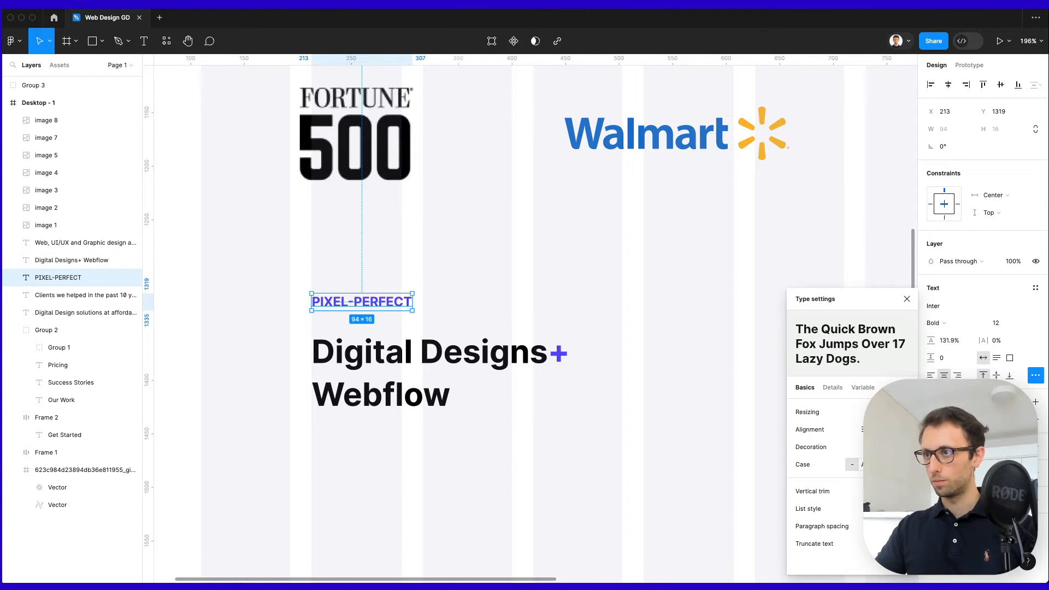
pyautogui.click(866, 465)
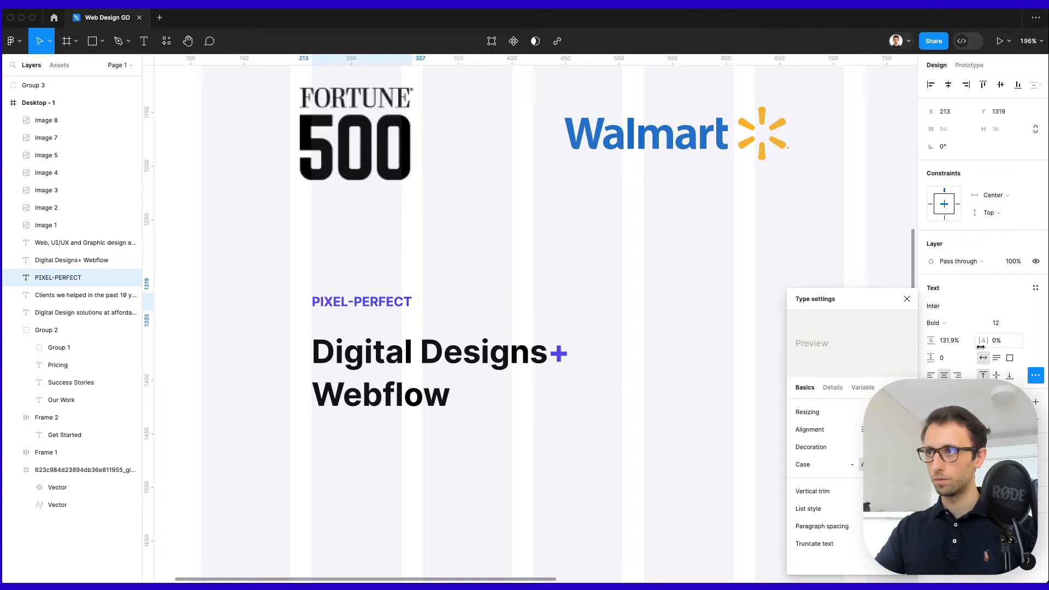
pyautogui.moveTo(983, 341); pyautogui.dragTo(995, 340)
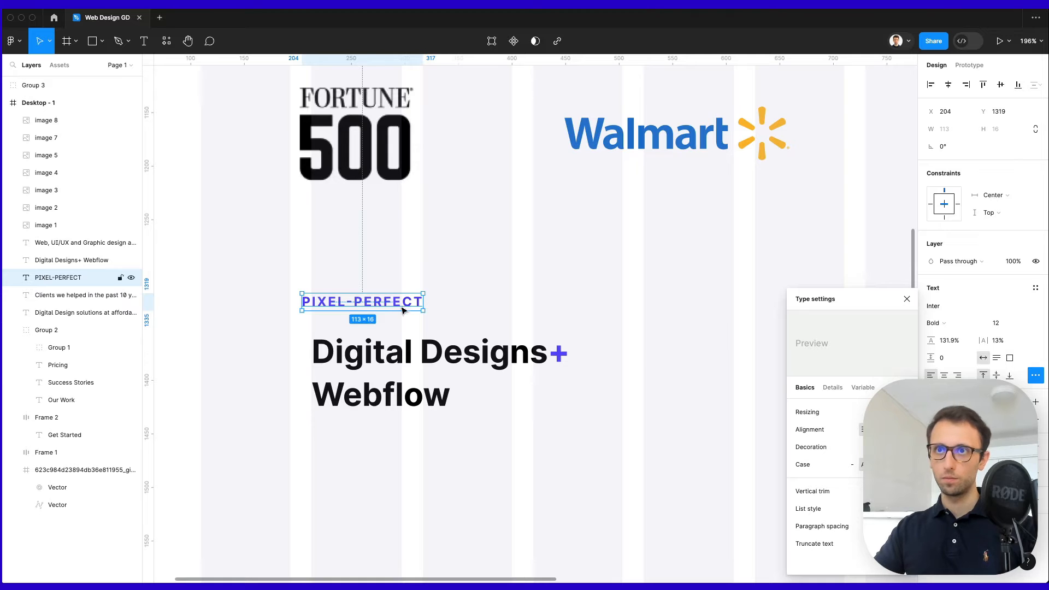
pyautogui.moveTo(402, 309); pyautogui.dragTo(421, 319)
pyautogui.scroll(-2, 421, 318)
pyautogui.click(523, 296)
pyautogui.hscroll(3, 523, 299)
pyautogui.scroll(-2, 523, 299)
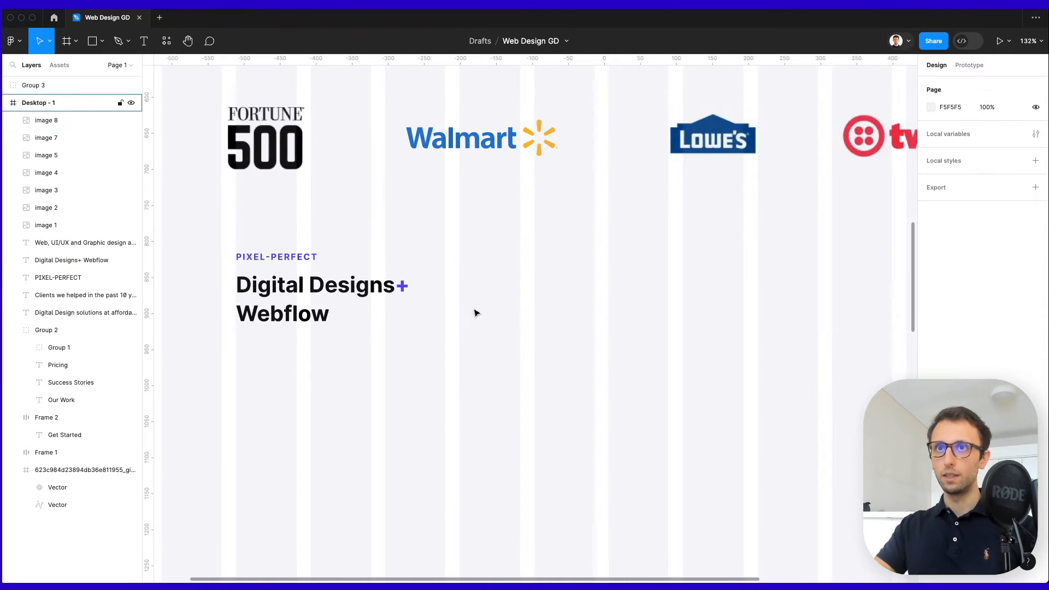
# Duplicate the hero subtitle beside the Digital Designs+ Webflow heading.
pyautogui.scroll(6, 495, 210)
pyautogui.scroll(-4, 495, 209)
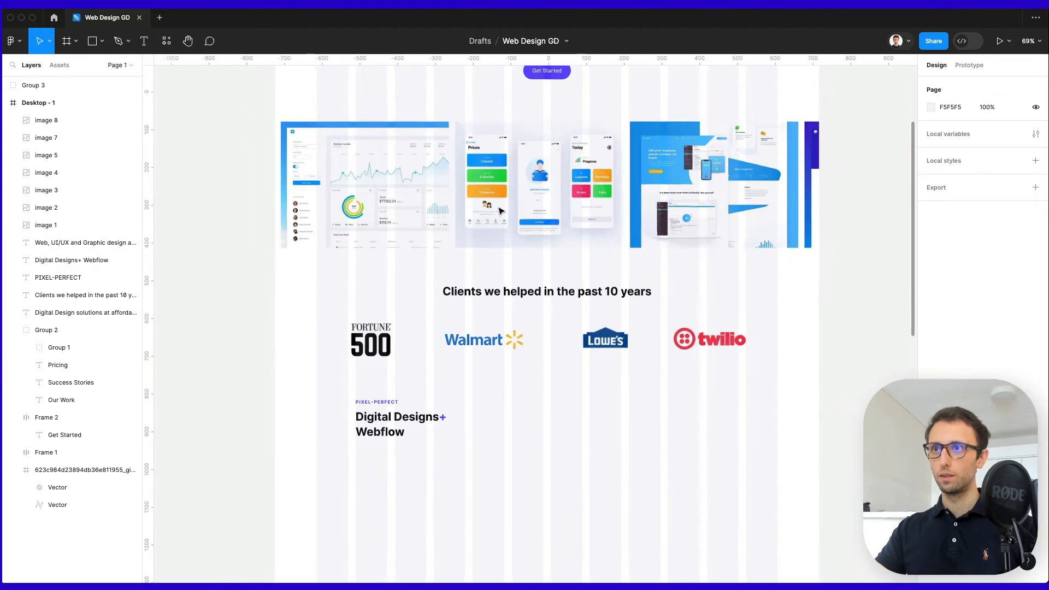
pyautogui.scroll(1, 504, 209)
pyautogui.scroll(1, 504, 207)
pyautogui.moveTo(478, 114); pyautogui.dragTo(470, 500)
pyautogui.scroll(4, 456, 478)
pyautogui.scroll(-3, 470, 415)
pyautogui.moveTo(503, 381); pyautogui.dragTo(503, 375)
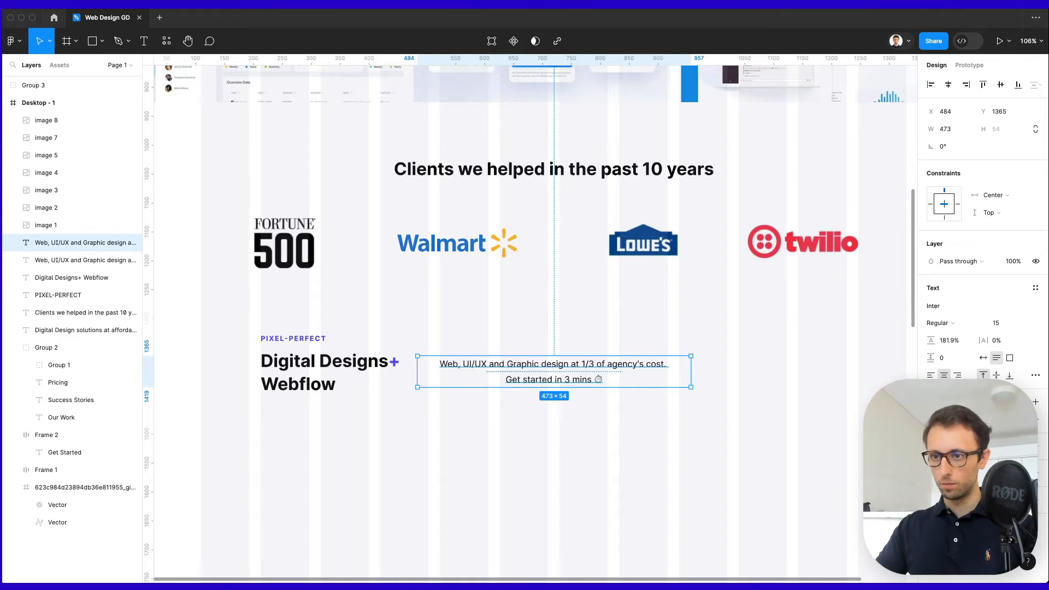
# Replace the copy with the 'We are focused on digital design services' paragraph, left-aligned, 743 px wide.
pyautogui.doubleClick(541, 379)
pyautogui.hotkey('ctrl', 'a')
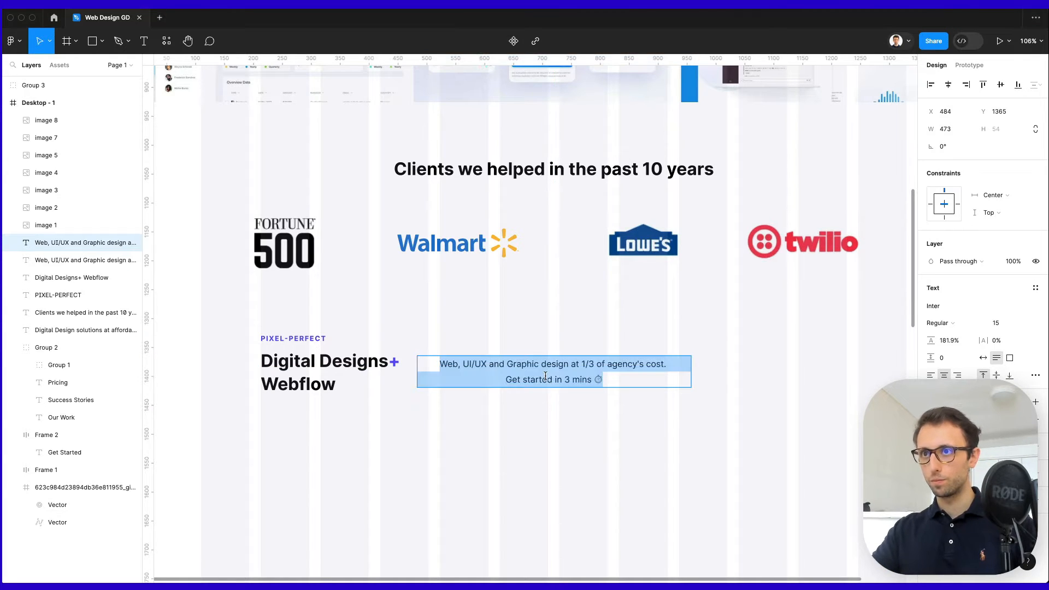
pyautogui.hotkey('ctrl', 'v')
pyautogui.click(931, 375)
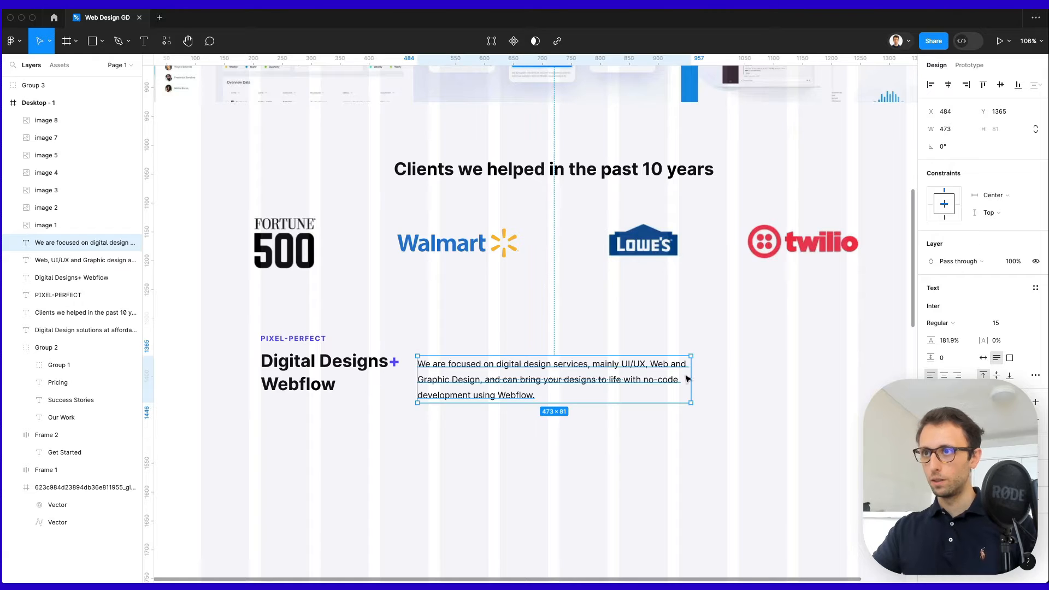
pyautogui.moveTo(692, 373); pyautogui.dragTo(847, 373)
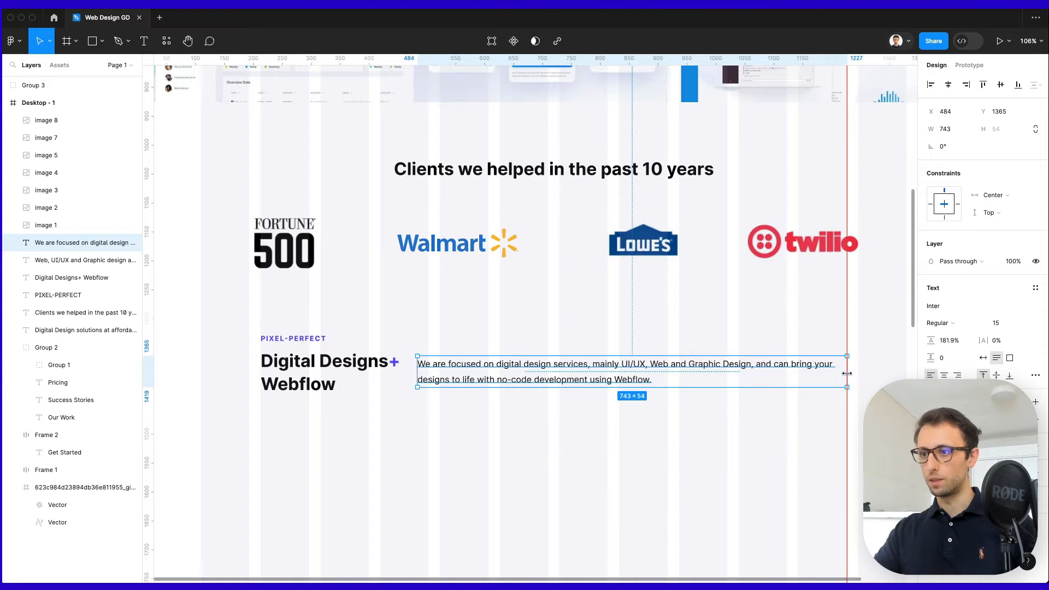
pyautogui.scroll(-1, 796, 402)
pyautogui.click(730, 445)
pyautogui.scroll(-2, 721, 452)
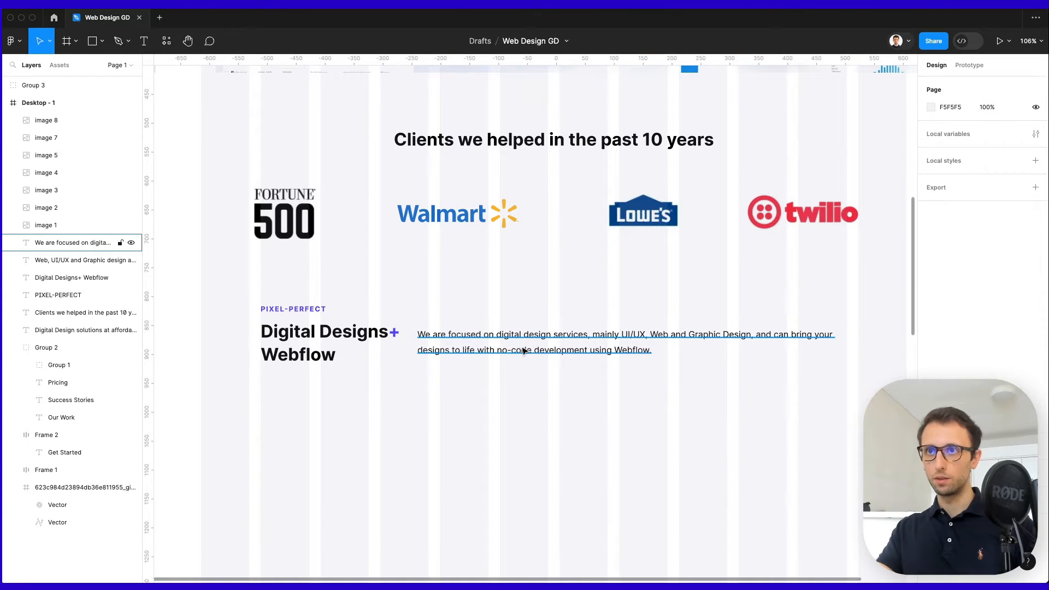
pyautogui.moveTo(523, 350); pyautogui.dragTo(532, 344)
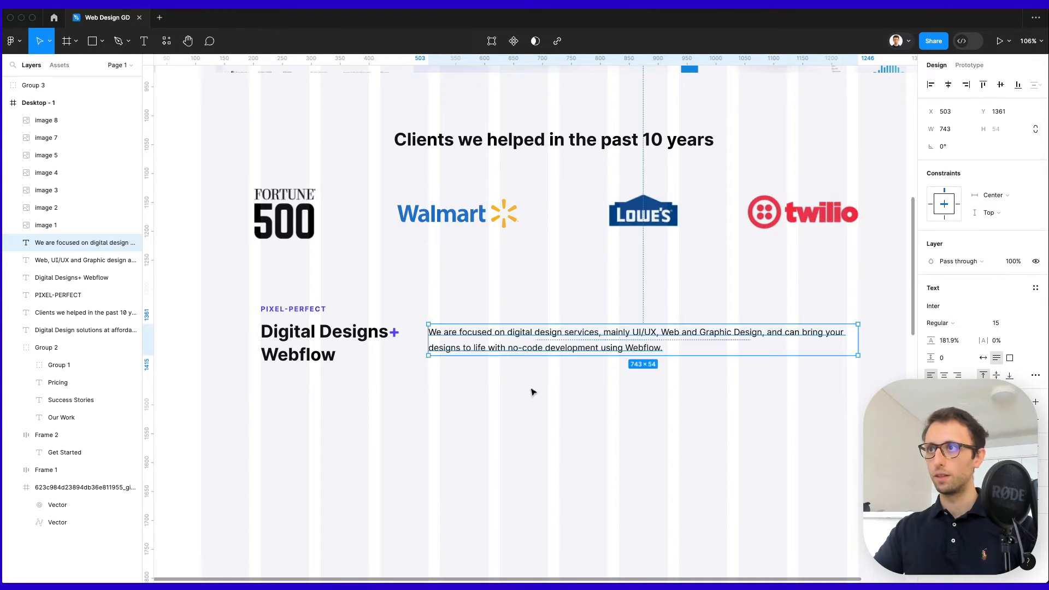
pyautogui.click(541, 418)
pyautogui.hscroll(1, 434, 363)
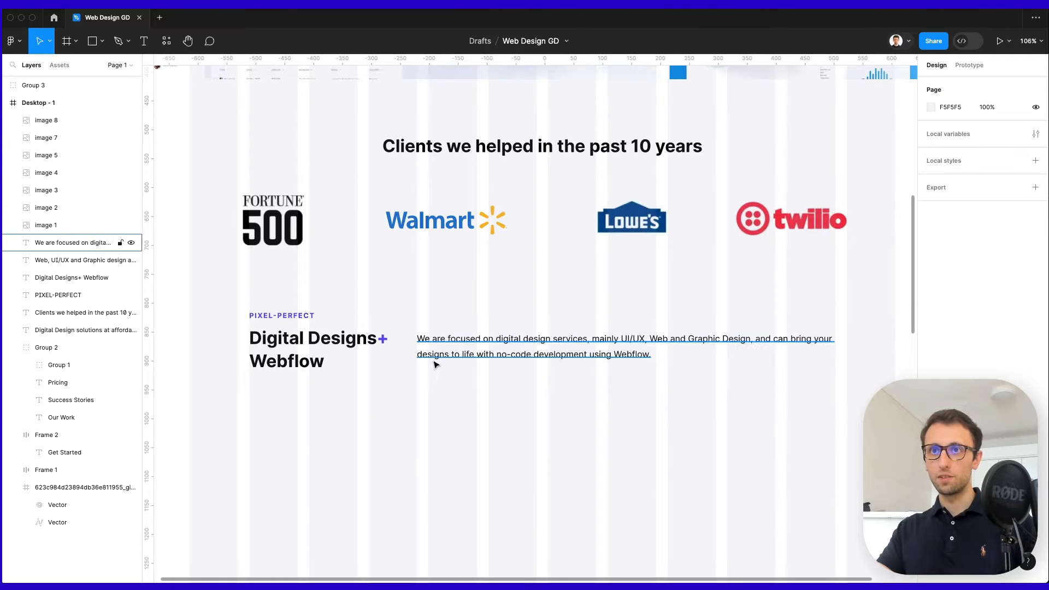
pyautogui.scroll(3, 331, 314)
pyautogui.scroll(-3, 419, 299)
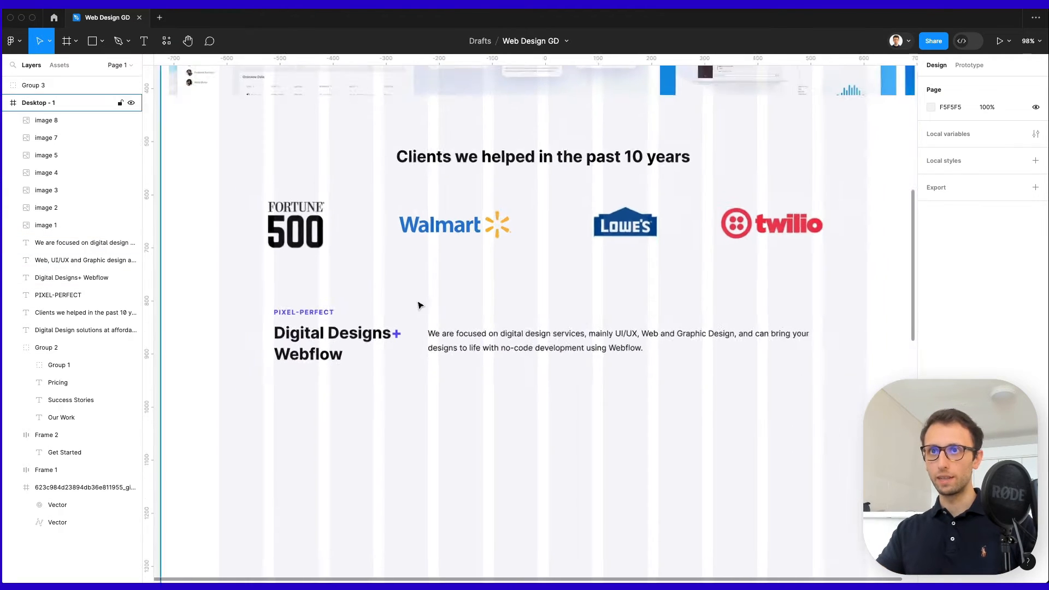
pyautogui.scroll(10, 474, 312)
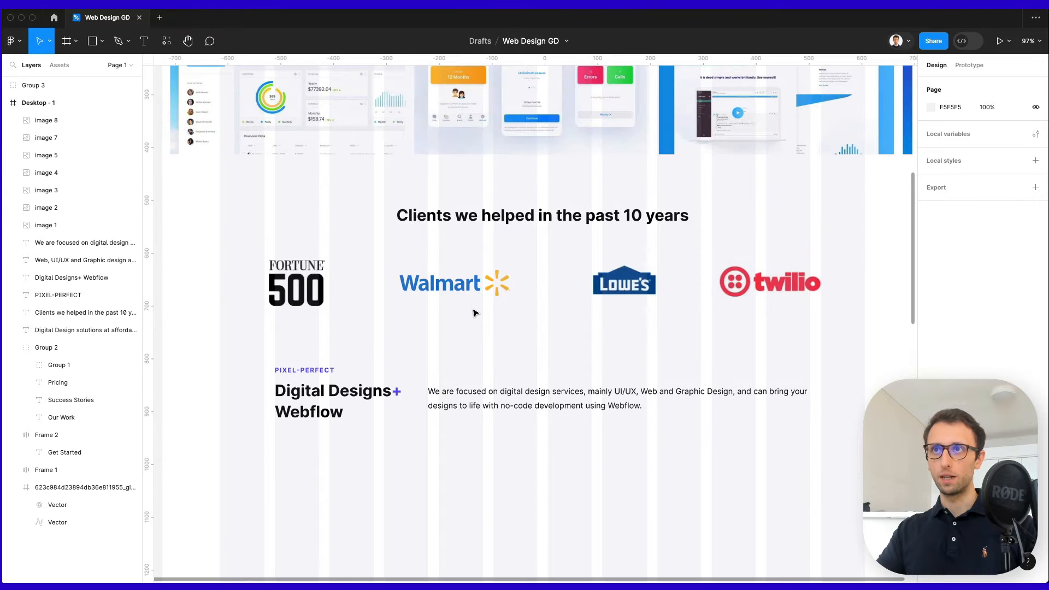
pyautogui.hscroll(-1, 474, 312)
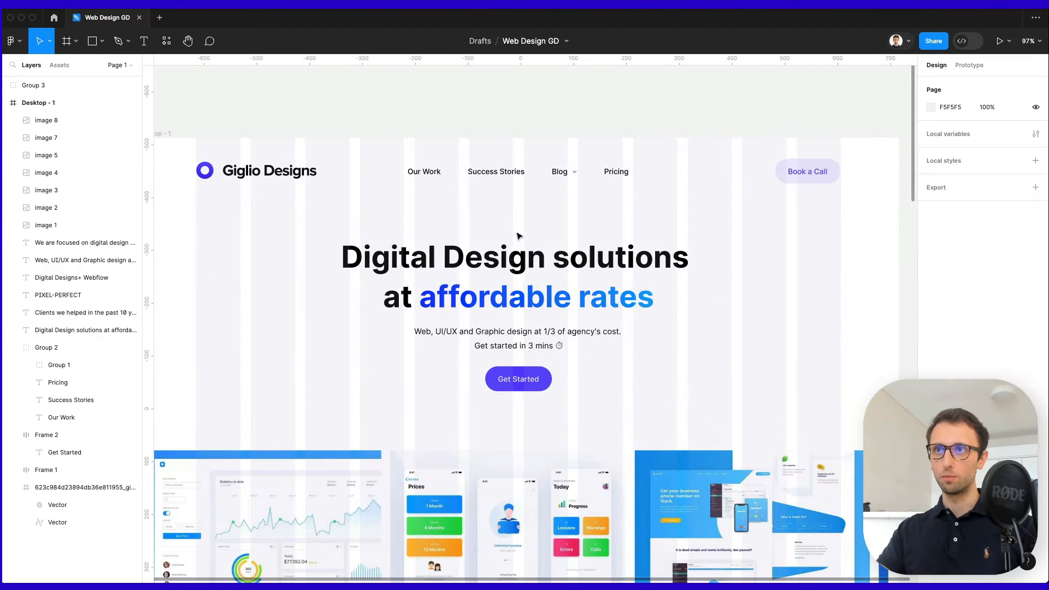
pyautogui.scroll(-2, 519, 245)
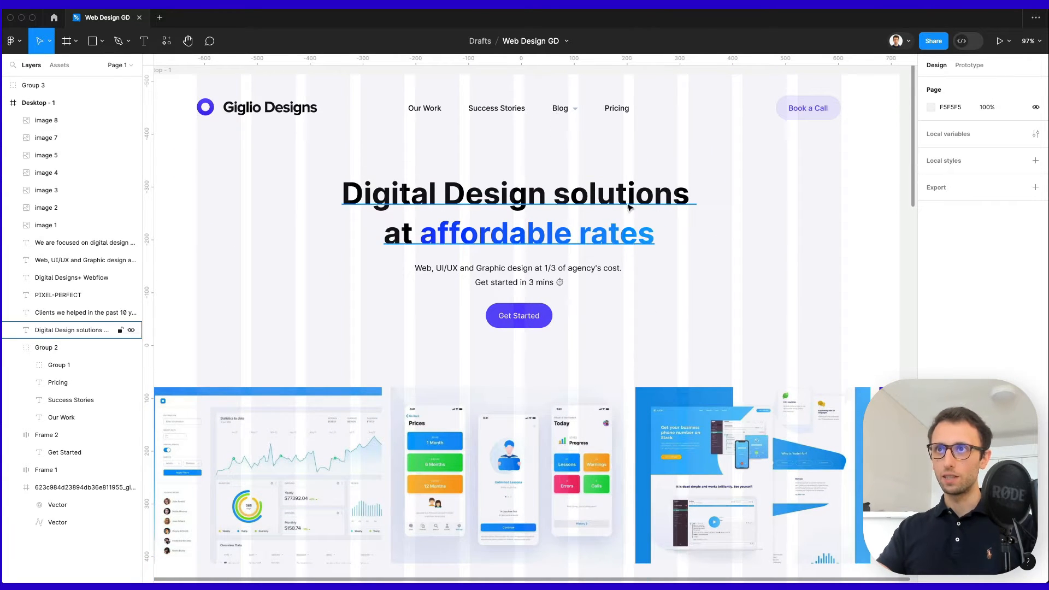
pyautogui.scroll(-9, 531, 250)
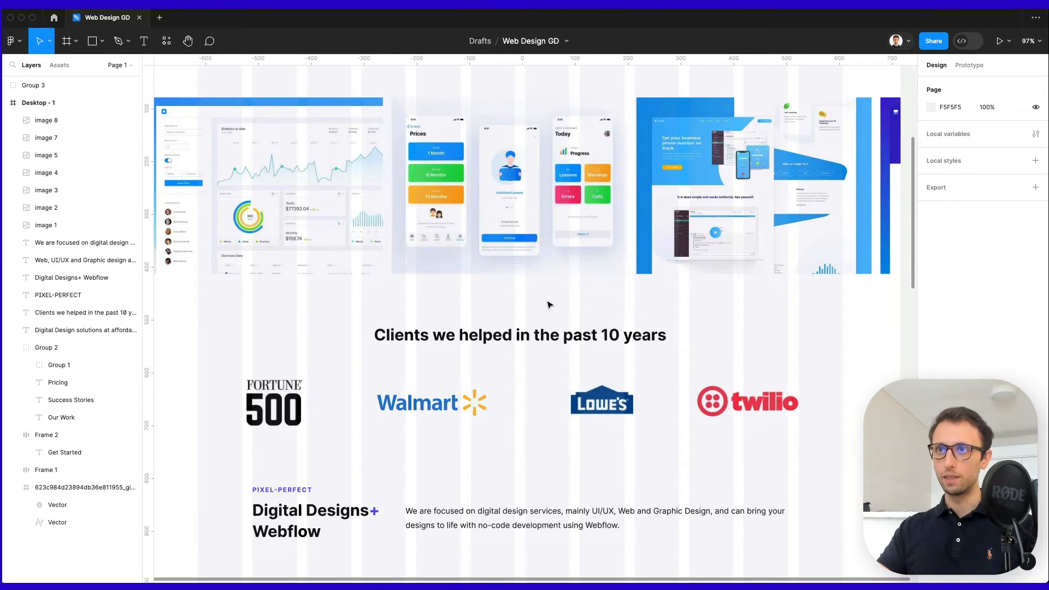
pyautogui.scroll(-8, 487, 355)
pyautogui.scroll(2, 489, 353)
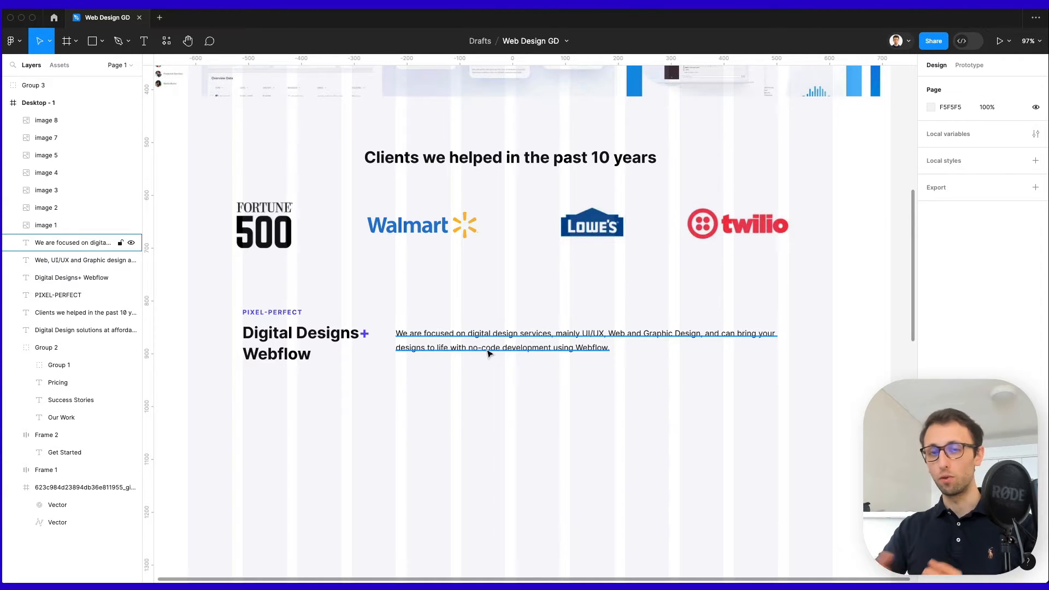
pyautogui.scroll(3, 328, 344)
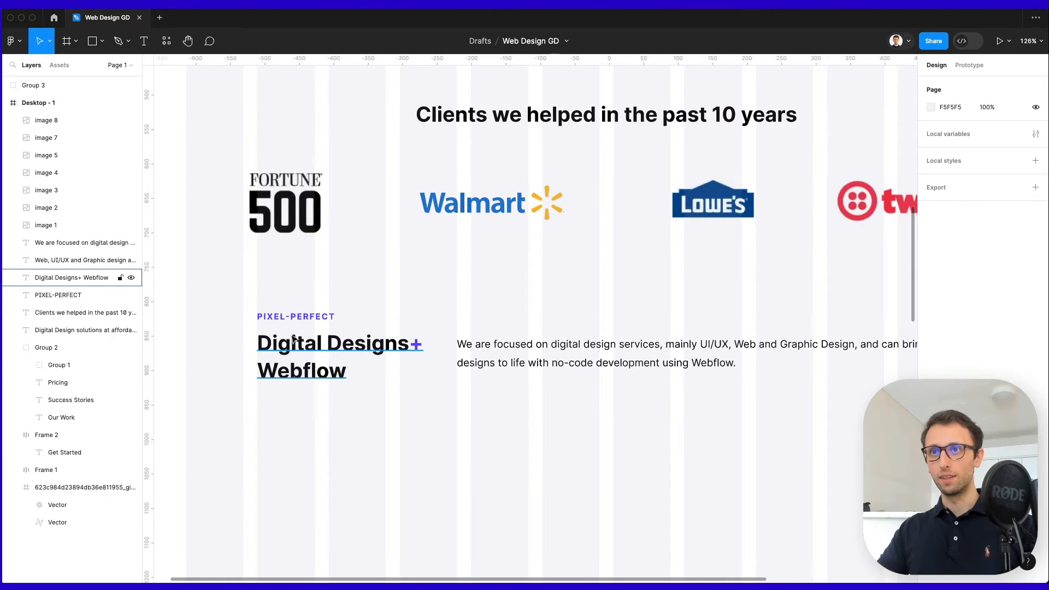
pyautogui.moveTo(253, 302); pyautogui.dragTo(743, 400)
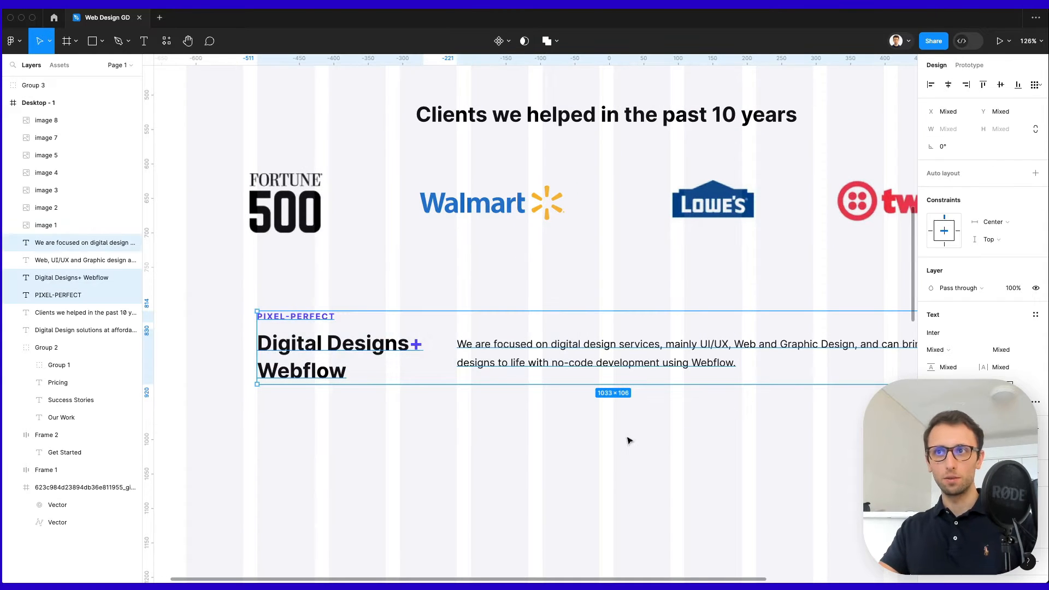
pyautogui.click(627, 440)
pyautogui.hscroll(2, 617, 442)
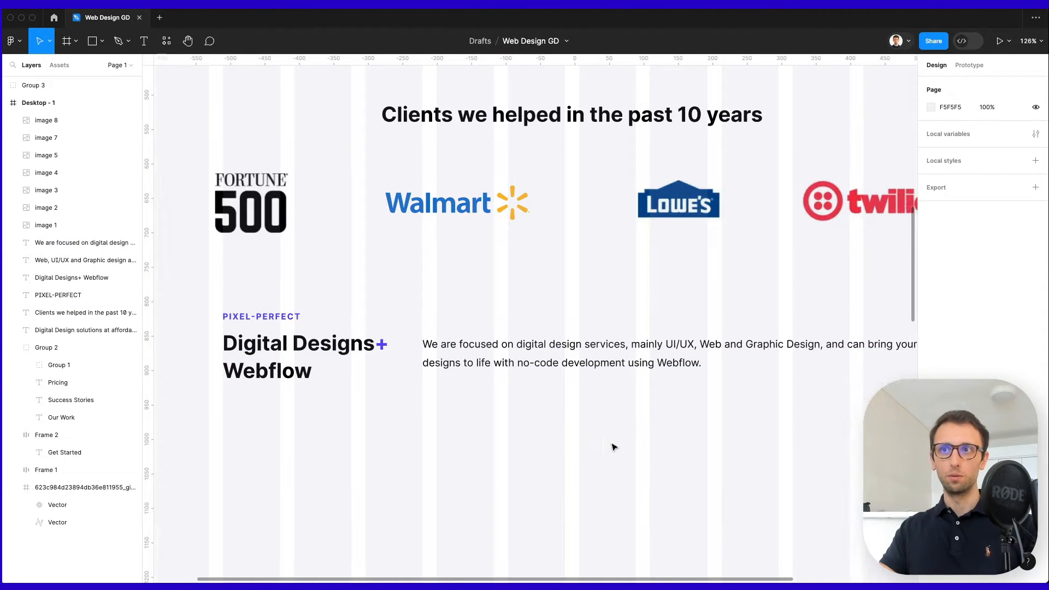
pyautogui.moveTo(248, 298); pyautogui.dragTo(765, 421)
pyautogui.scroll(-3, 765, 421)
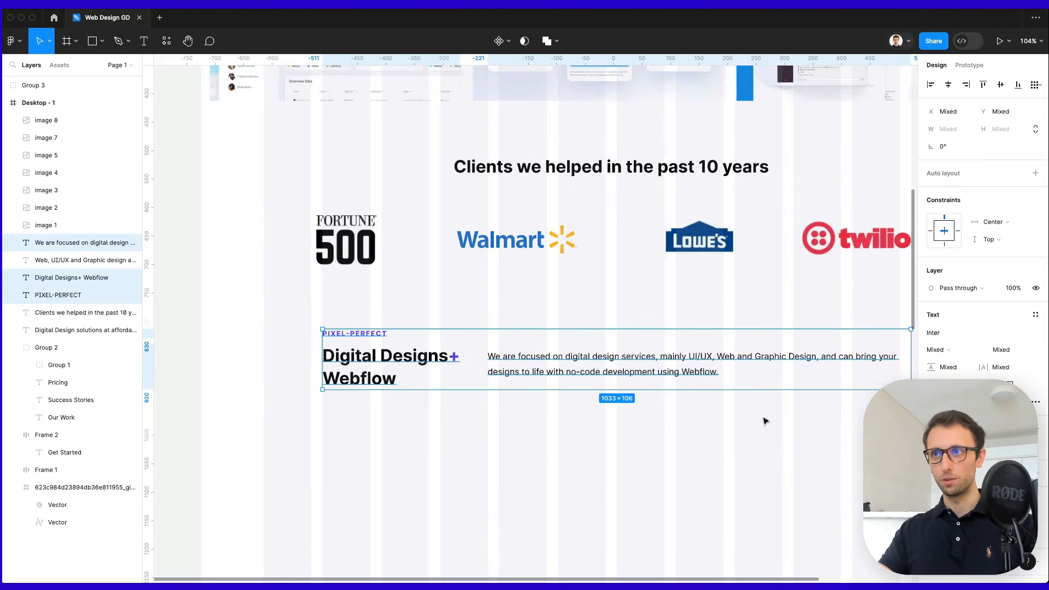
pyautogui.hscroll(3, 756, 421)
pyautogui.click(648, 390)
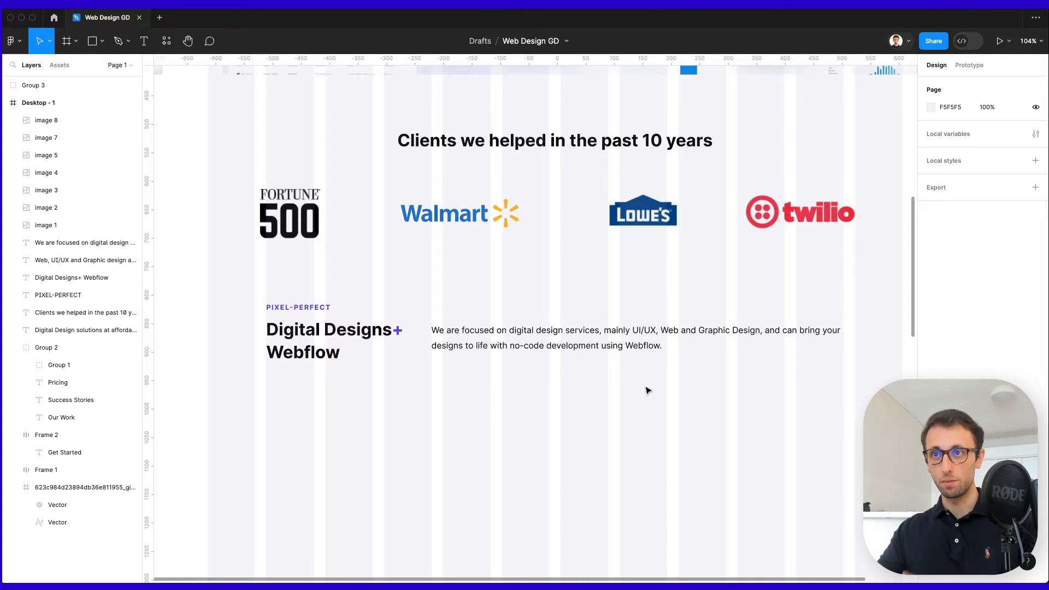
pyautogui.hscroll(2, 648, 390)
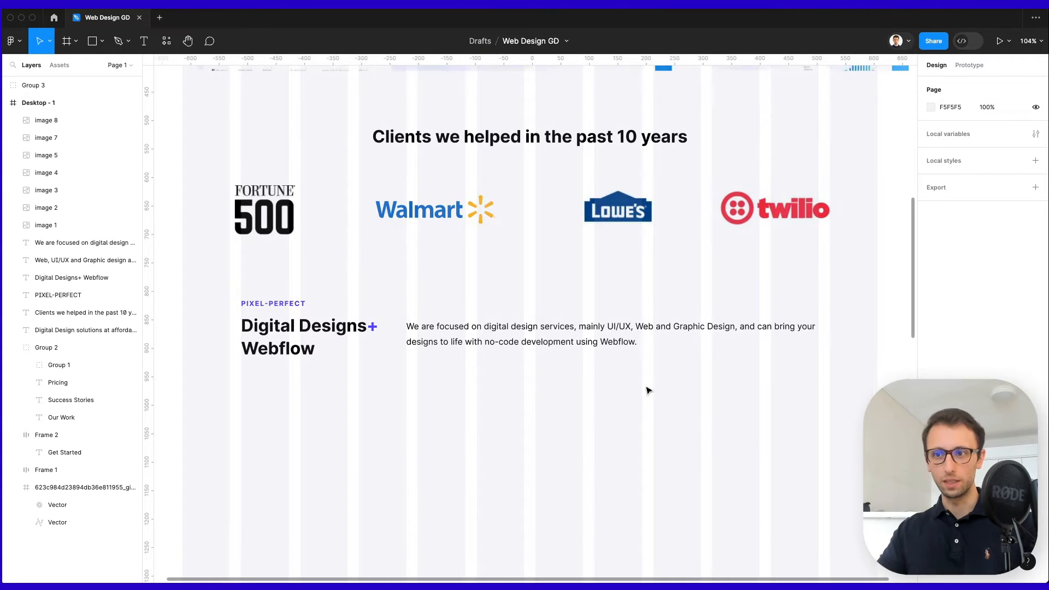
pyautogui.scroll(-3, 650, 387)
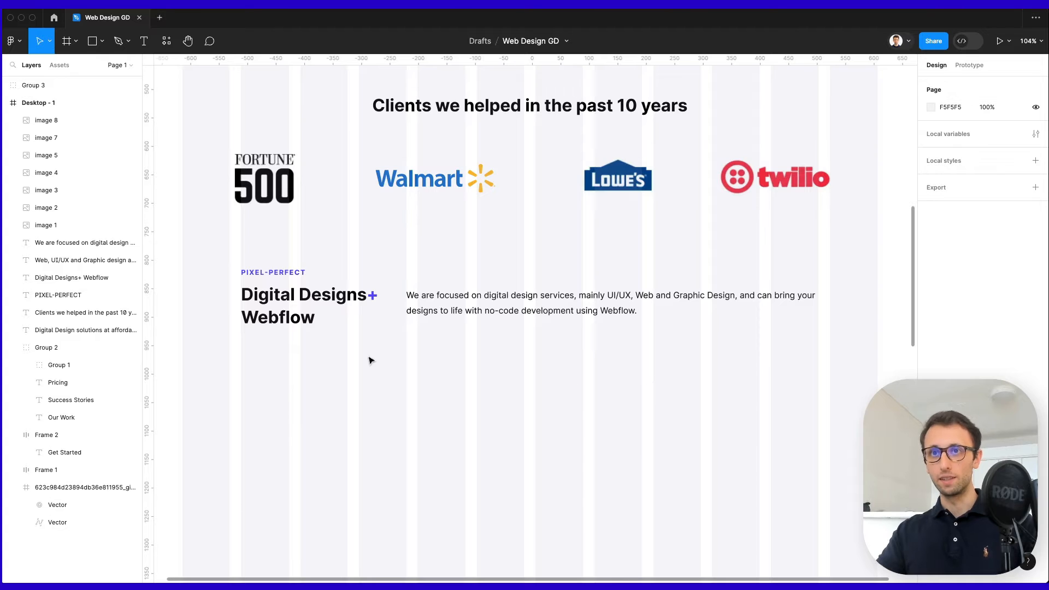
pyautogui.press('r')
# Draw a 290×224 grey card below the intro and duplicate it into a row of three.
pyautogui.moveTo(243, 352)
pyautogui.mouseDown()
pyautogui.moveTo(379, 484)
pyautogui.moveTo(359, 480)
pyautogui.moveTo(406, 480)
pyautogui.mouseUp()
pyautogui.scroll(-1, 406, 480)
pyautogui.moveTo(339, 430); pyautogui.dragTo(499, 432)
pyautogui.press('super+d')
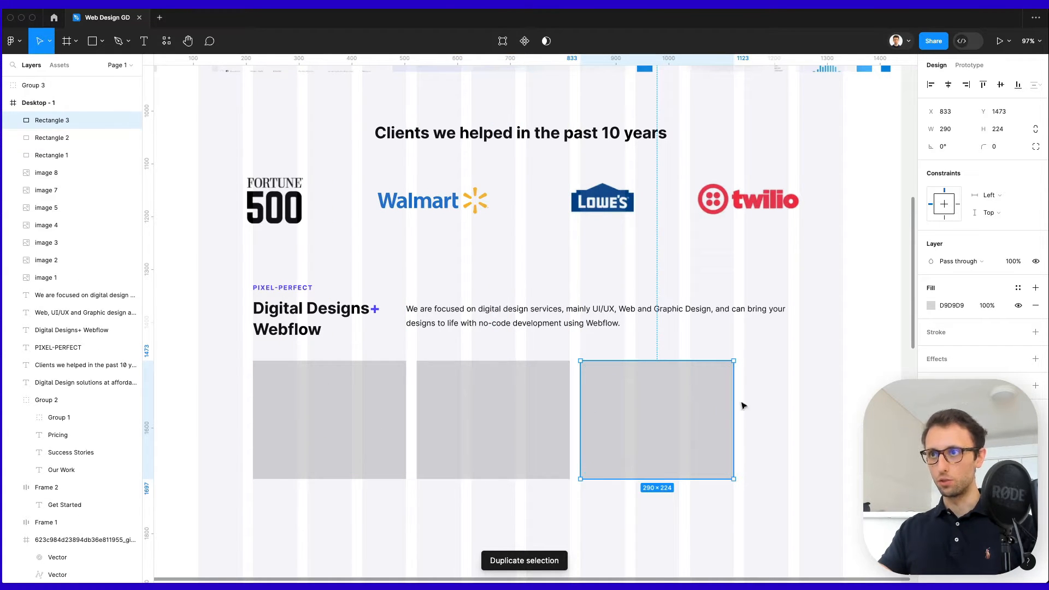
# Adjust the selection among the grey rectangles, ending with the first two selected.
pyautogui.moveTo(809, 381); pyautogui.dragTo(363, 440)
pyautogui.click(722, 408)
pyautogui.scroll(-3, 777, 400)
pyautogui.scroll(-3, 520, 342)
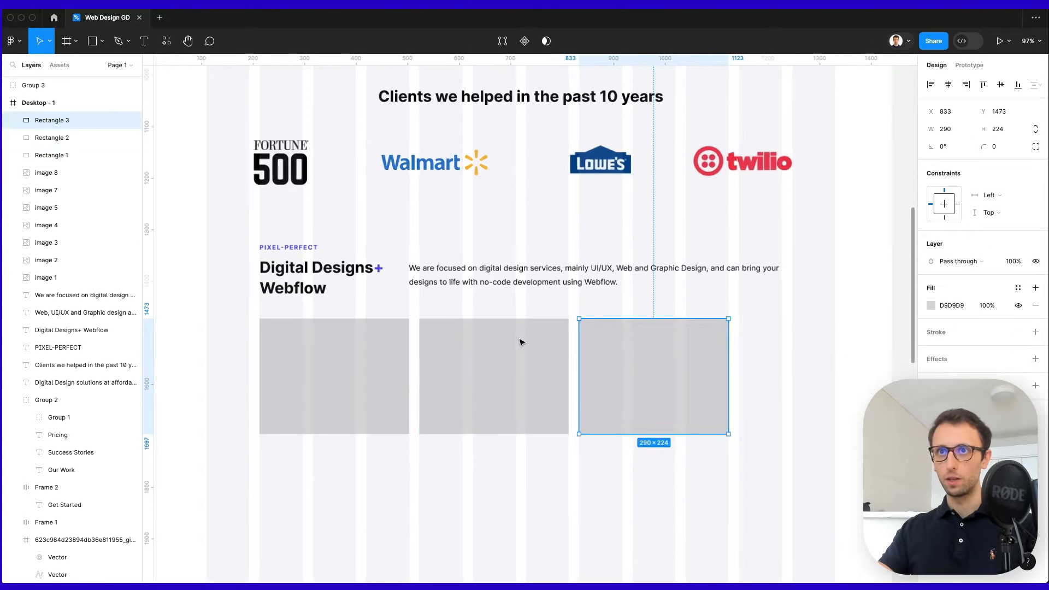
pyautogui.moveTo(263, 227); pyautogui.dragTo(444, 290)
pyautogui.scroll(1, 421, 244)
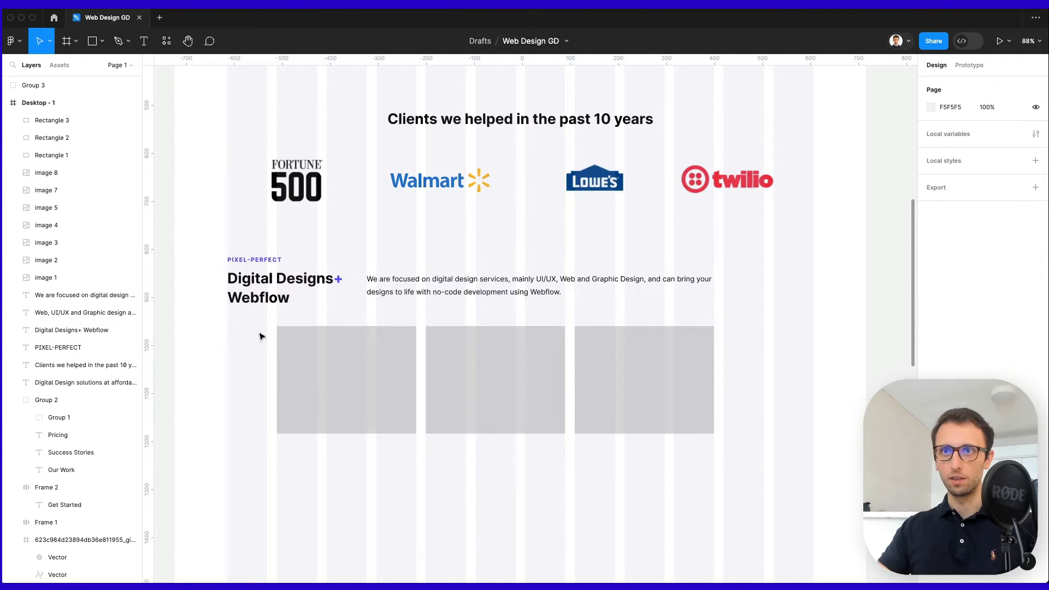
pyautogui.moveTo(257, 332); pyautogui.dragTo(307, 373)
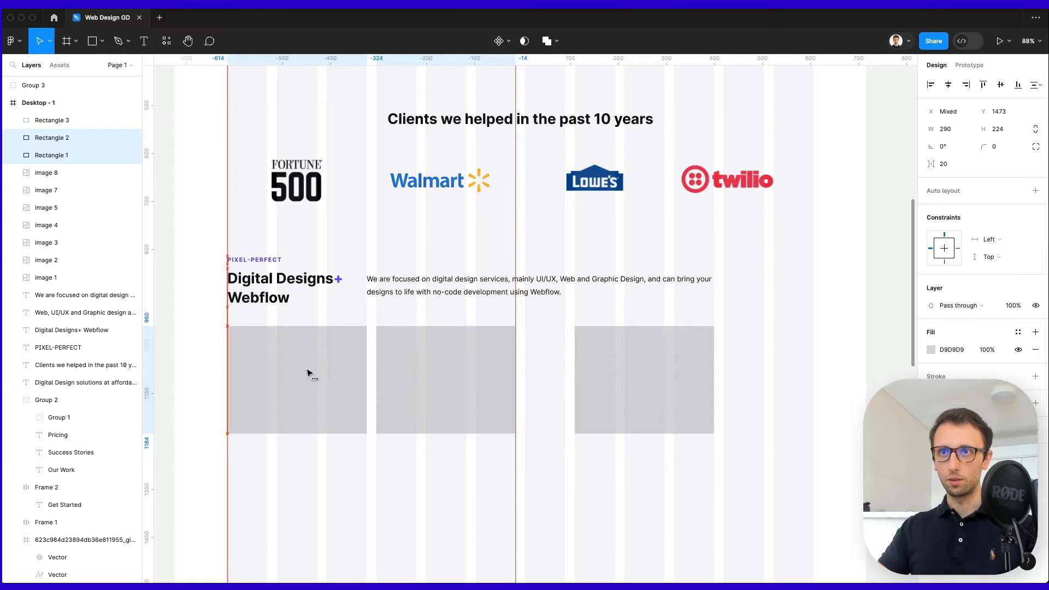
# Copy the third rectangle into a fourth card and widen the intro paragraph to 827, shifted right.
pyautogui.moveTo(659, 358); pyautogui.dragTo(762, 361)
pyautogui.click(610, 283)
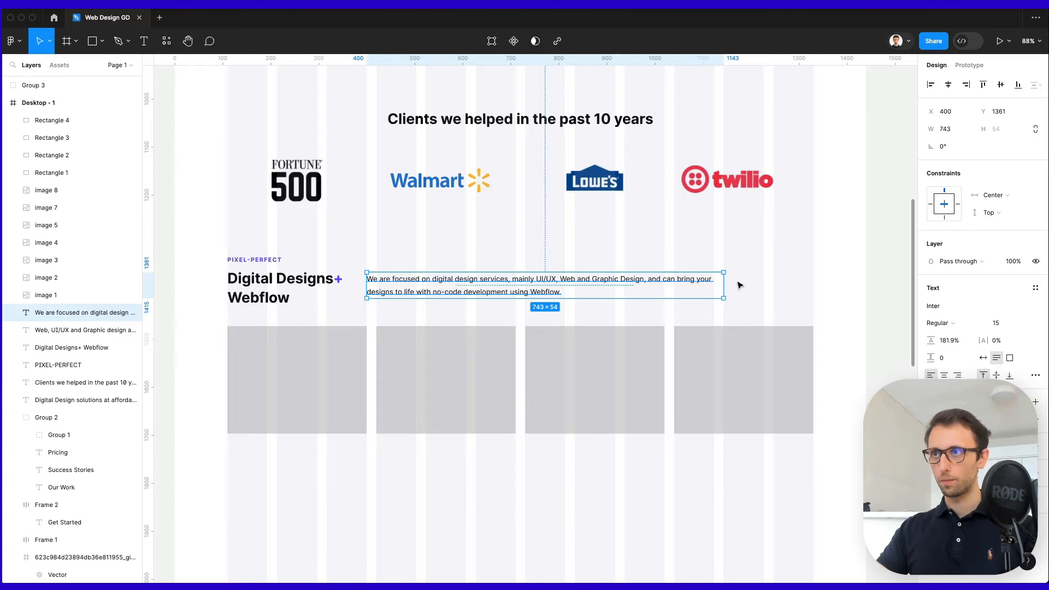
pyautogui.moveTo(724, 286); pyautogui.dragTo(763, 285)
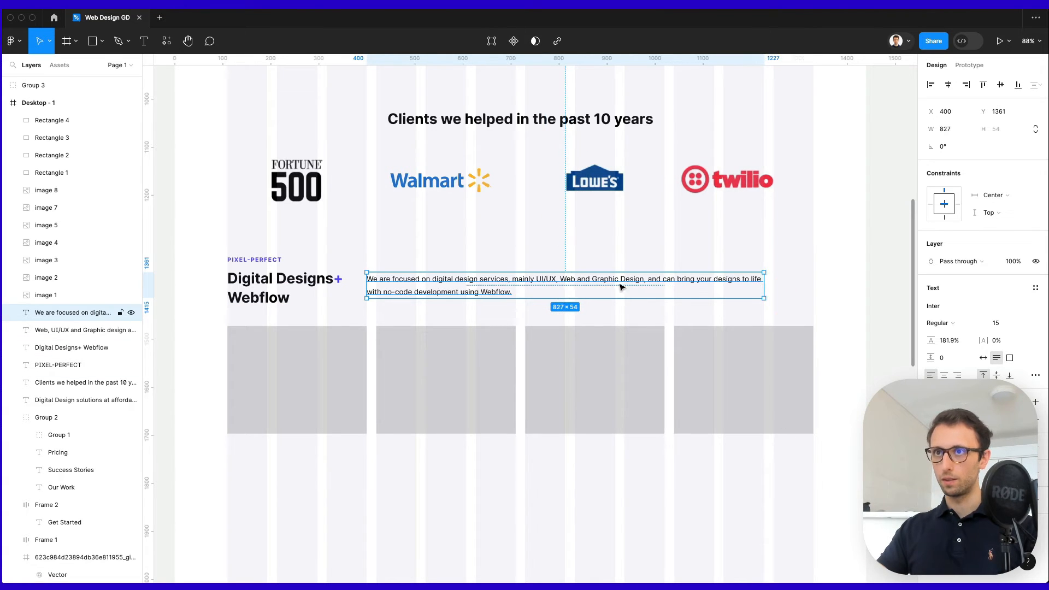
pyautogui.moveTo(603, 287); pyautogui.dragTo(661, 285)
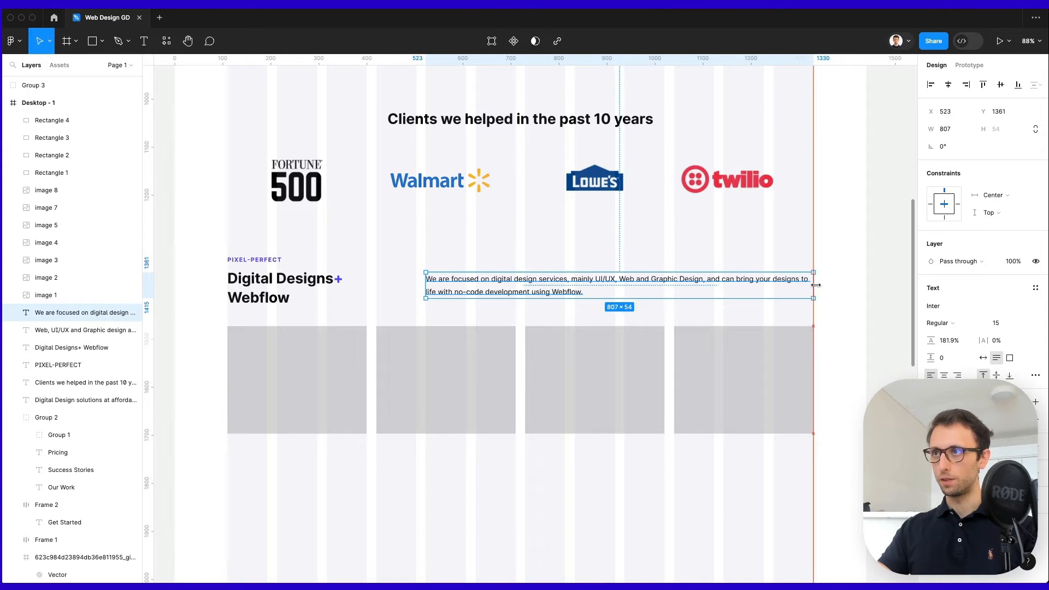
pyautogui.click(834, 285)
pyautogui.scroll(-1, 800, 316)
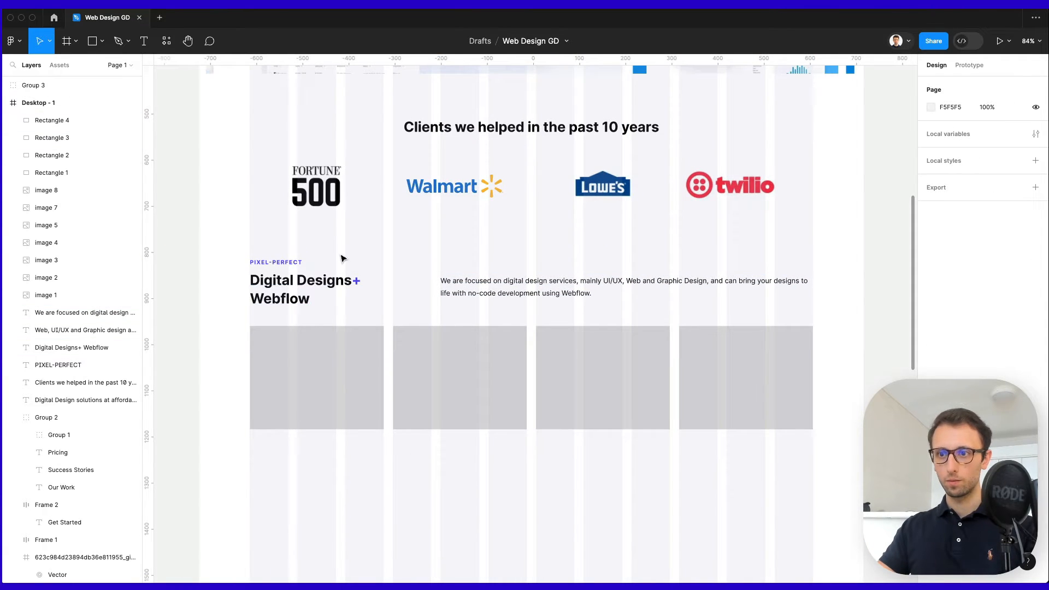
pyautogui.scroll(-1, 342, 256)
# Move the PIXEL-PERFECT label and heading right and narrow the paragraph to 704 px.
pyautogui.moveTo(236, 235); pyautogui.dragTo(404, 313)
pyautogui.moveTo(297, 282); pyautogui.dragTo(351, 283)
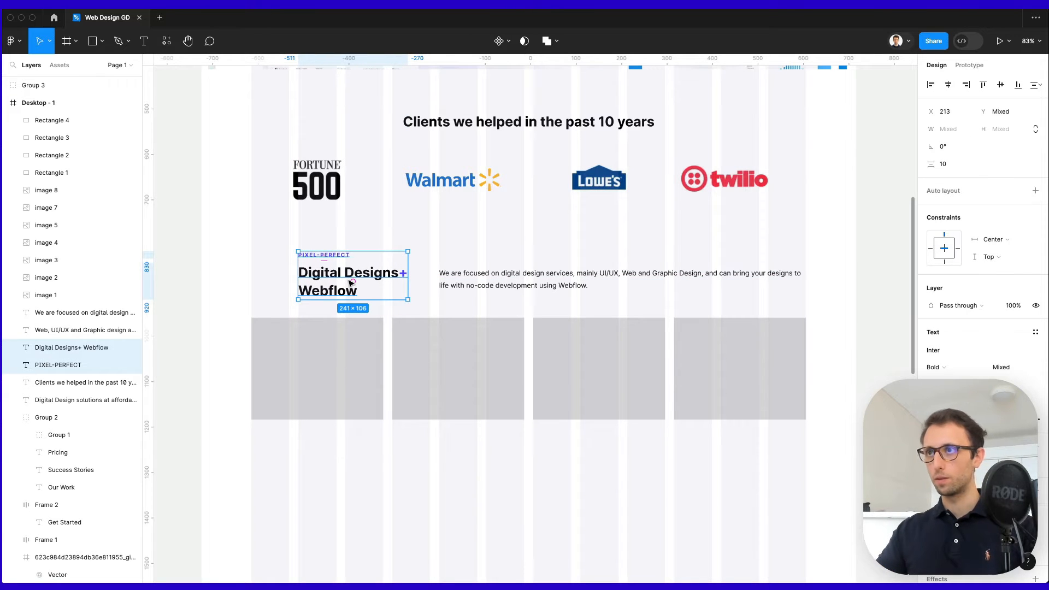
pyautogui.click(648, 182)
pyautogui.click(801, 279)
pyautogui.moveTo(803, 282); pyautogui.dragTo(757, 280)
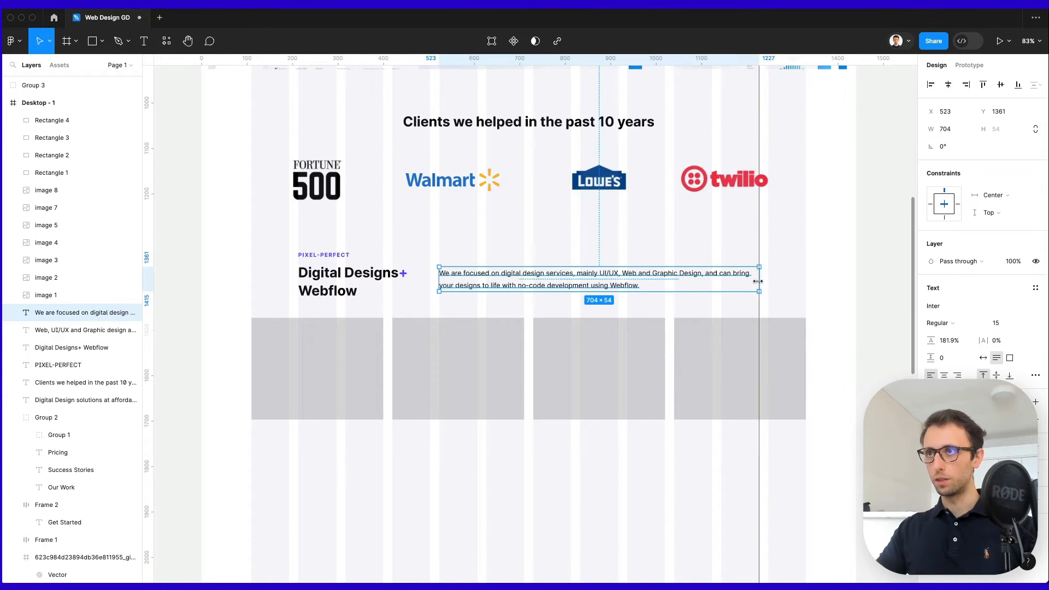
pyautogui.click(786, 250)
# Select all four grey boxes and nudge them down and back up.
pyautogui.moveTo(212, 326); pyautogui.dragTo(771, 455)
pyautogui.hotkey('shift', 'Down')
pyautogui.hotkey('shift', 'Up')
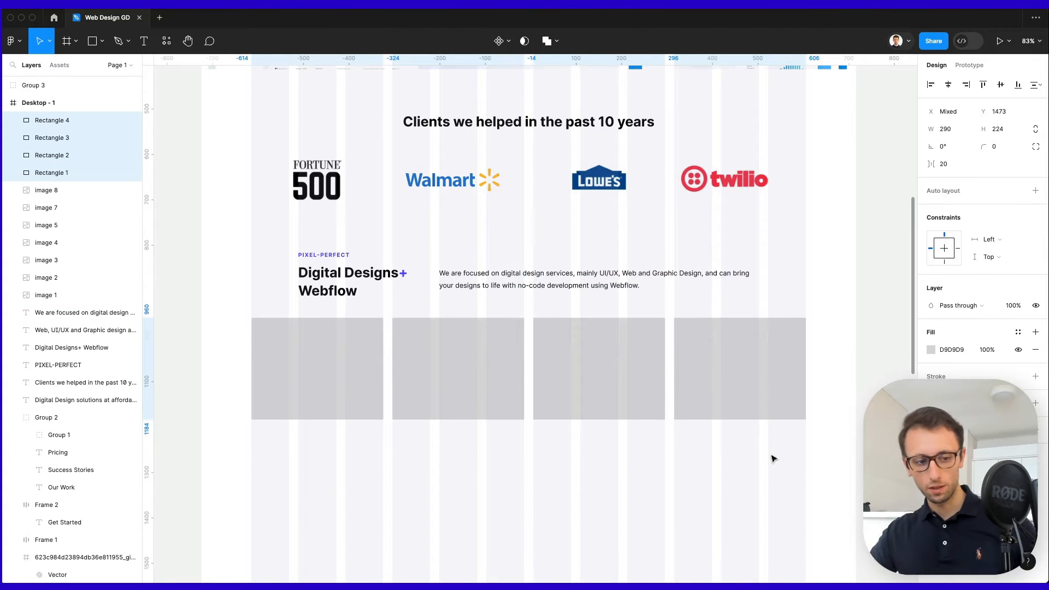
# Move the four grey boxes 10 px lower to y 1483.
pyautogui.scroll(1, 676, 428)
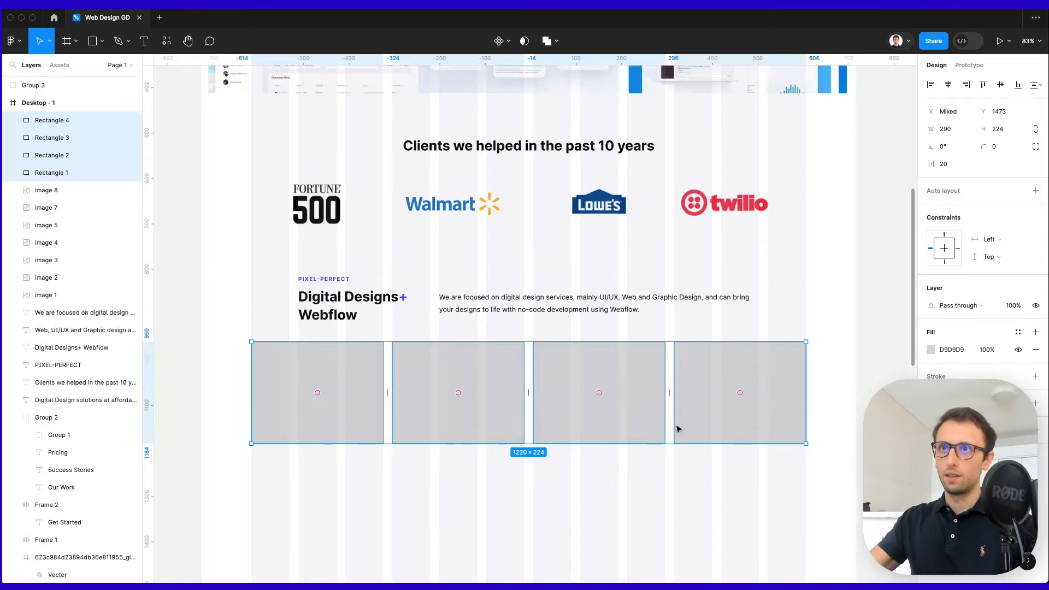
pyautogui.scroll(4, 580, 422)
pyautogui.keyDown('ctrl'); pyautogui.scroll(-2, 580, 421); pyautogui.keyUp('ctrl')
pyautogui.scroll(10, 580, 420)
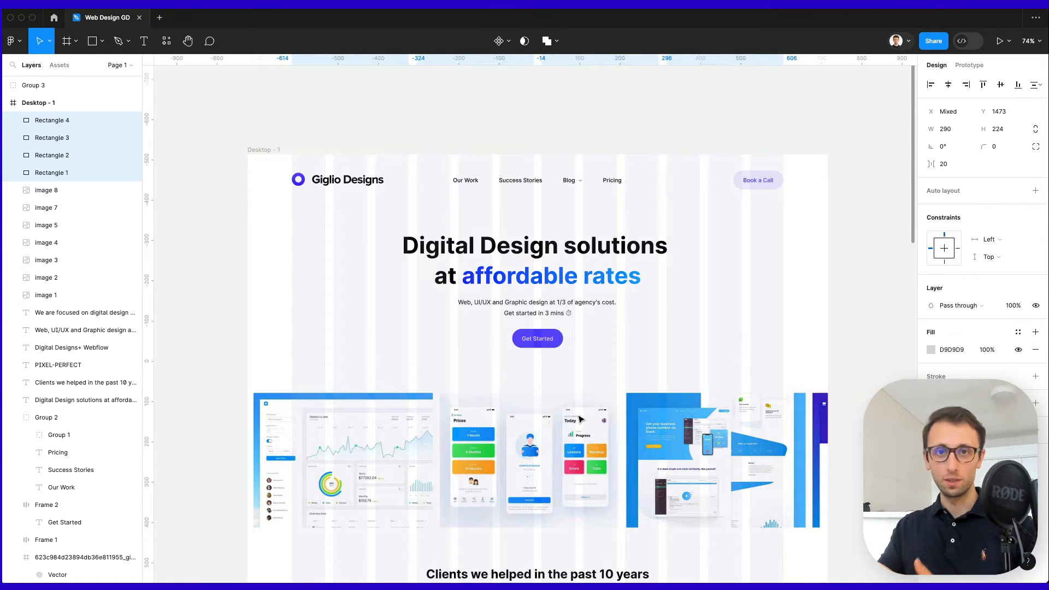
pyautogui.scroll(-13, 581, 419)
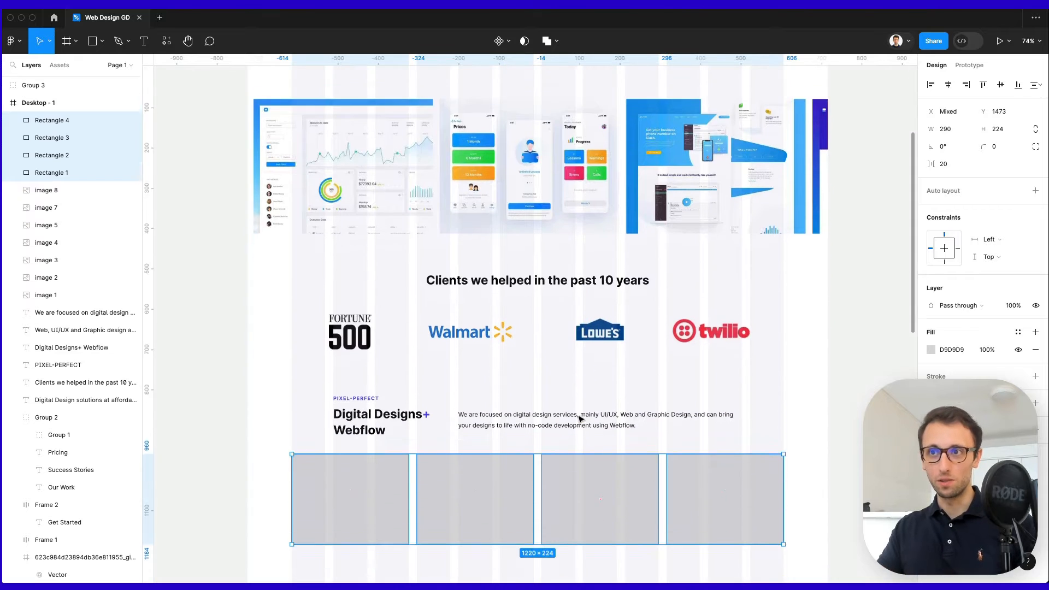
pyautogui.scroll(-1, 580, 410)
pyautogui.hotkey('shift', 'Down')
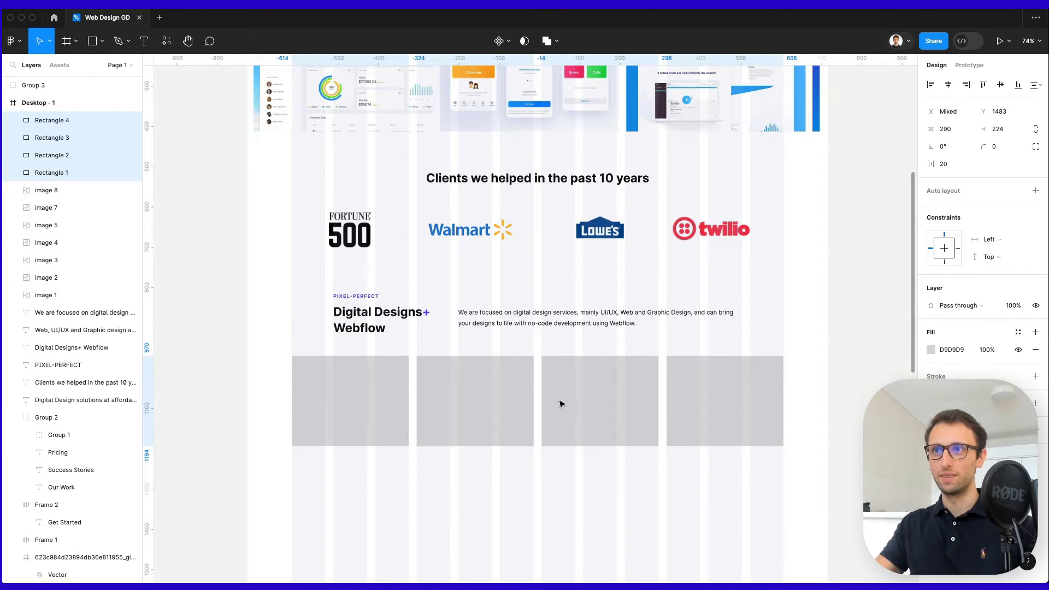
pyautogui.keyDown('ctrl'); pyautogui.scroll(-1, 671, 355); pyautogui.keyUp('ctrl')
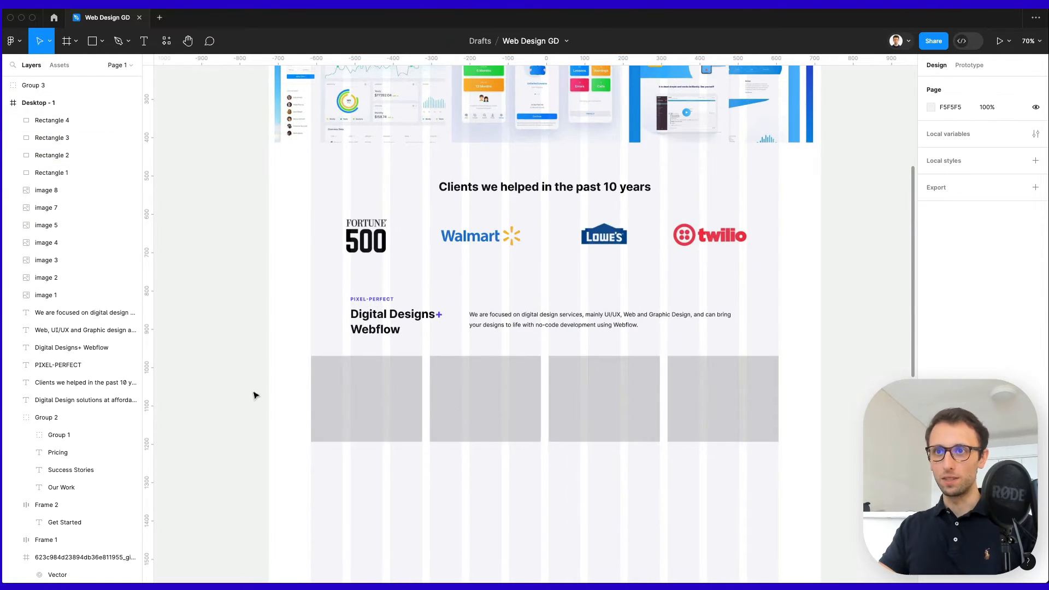
pyautogui.moveTo(276, 390); pyautogui.dragTo(737, 471)
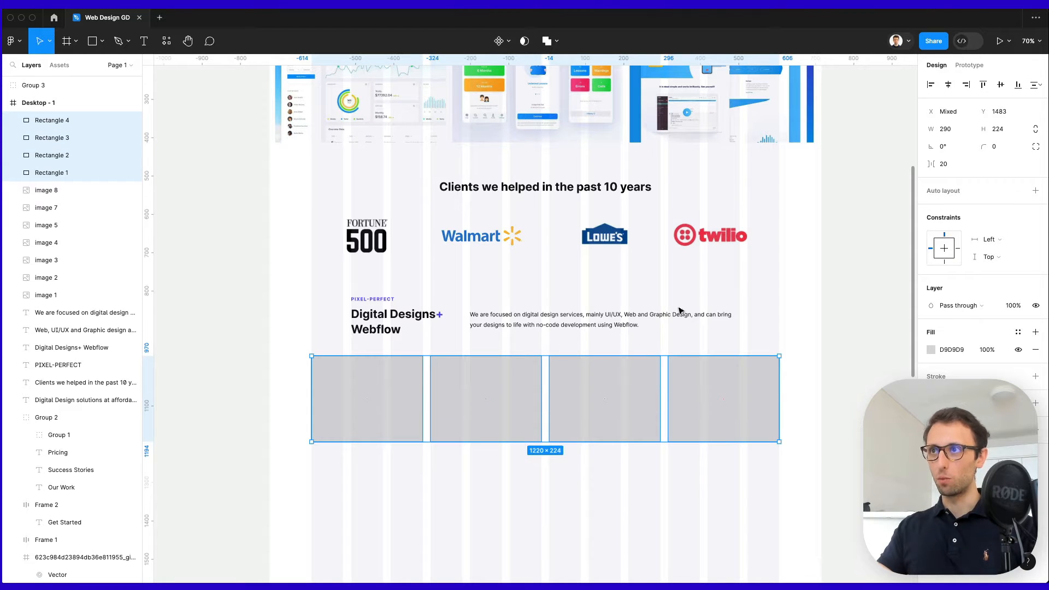
# Shift the Twilio and Walmart logos slightly right for even spacing.
pyautogui.click(844, 280)
pyautogui.moveTo(723, 243); pyautogui.dragTo(732, 243)
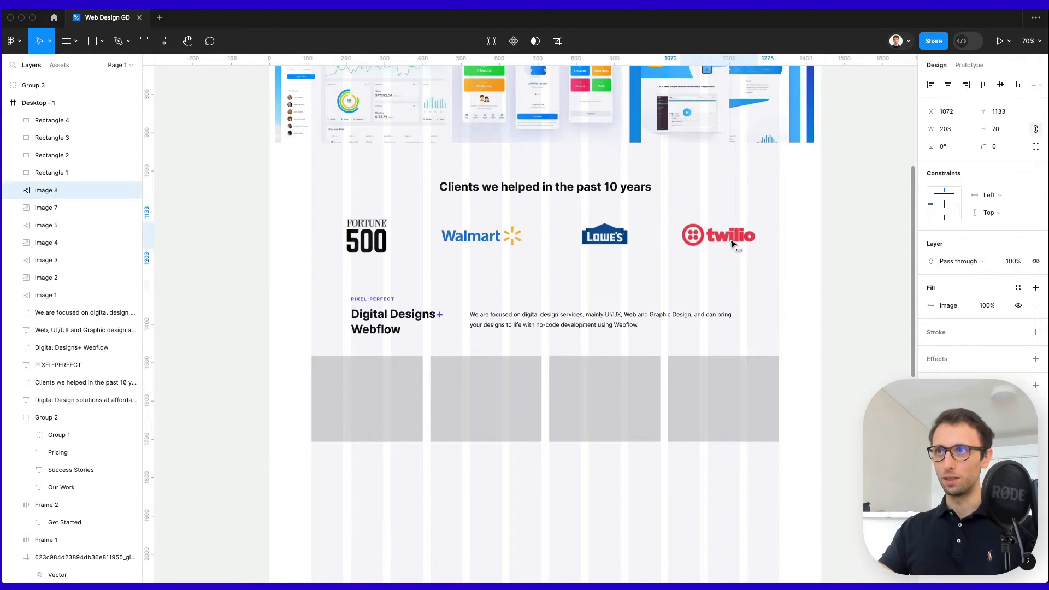
pyautogui.click(611, 238)
pyautogui.moveTo(484, 241); pyautogui.dragTo(490, 241)
pyautogui.click(583, 268)
pyautogui.scroll(-1, 649, 263)
pyautogui.click(356, 411)
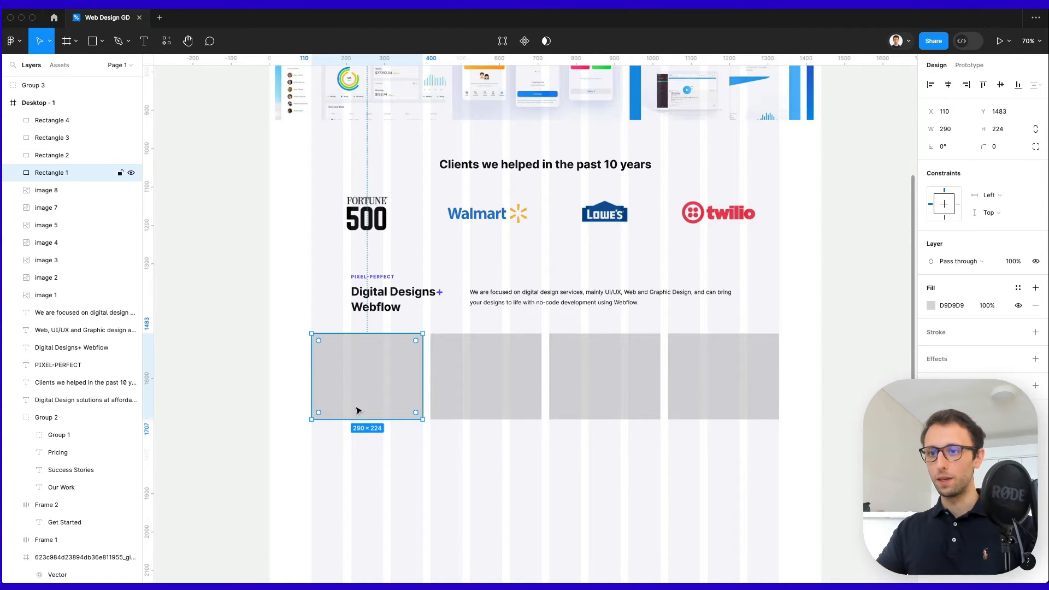
# Place a heading copy in the first grey box, retitle it 'Web Design', and centre it horizontally.
pyautogui.click(404, 315)
pyautogui.keyDown('alt'); pyautogui.moveTo(401, 299); pyautogui.dragTo(376, 405); pyautogui.keyUp('alt')
pyautogui.press('super+bracketright')
pyautogui.press('super+bracketright')
pyautogui.press('super+bracketright')
pyautogui.press('super+bracketright')
pyautogui.press('super+bracketright')
pyautogui.press('super+bracketright')
pyautogui.press('super+bracketright')
pyautogui.press('super+bracketright')
pyautogui.press('super+bracketright')
pyautogui.press('super+bracketright')
pyautogui.press('super+bracketright')
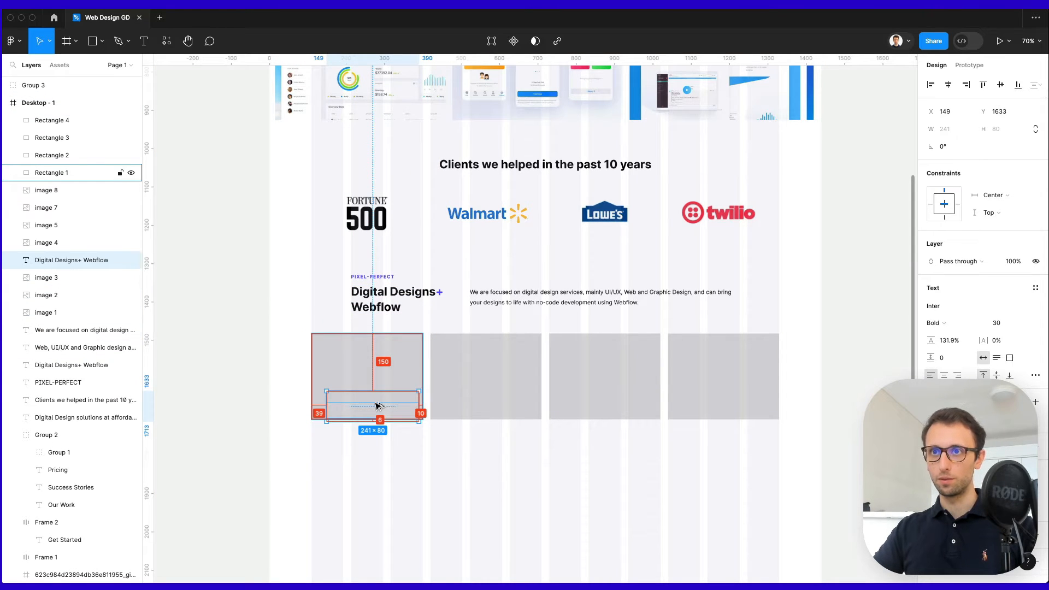
pyautogui.press('super+bracketright')
pyautogui.press('super+bracketright')
pyautogui.doubleClick(376, 403)
pyautogui.write('Web Design')
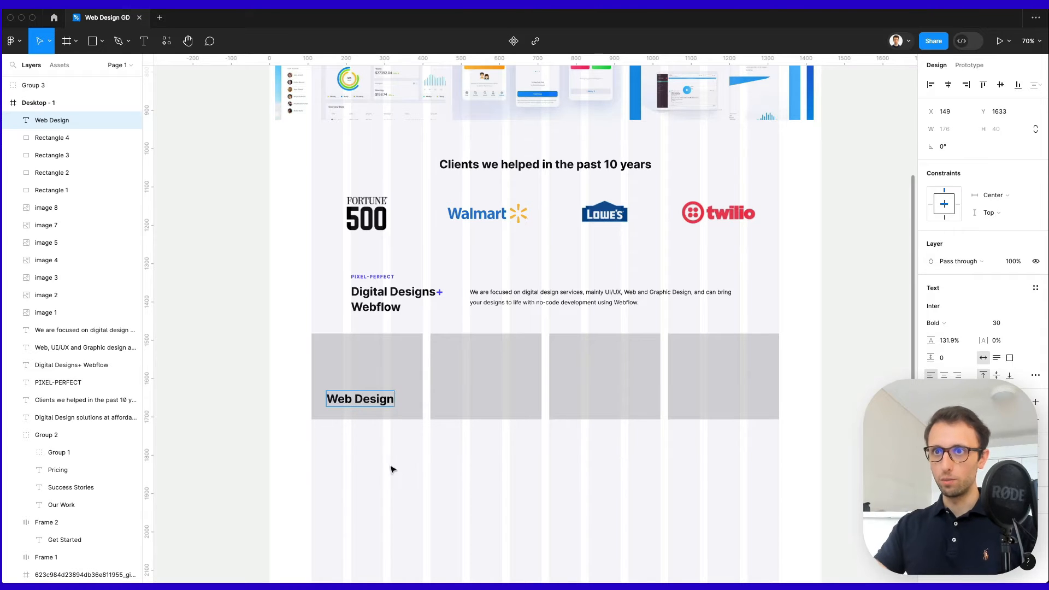
pyautogui.keyDown('shift'); pyautogui.click(375, 375); pyautogui.keyUp('shift')
pyautogui.click(948, 84)
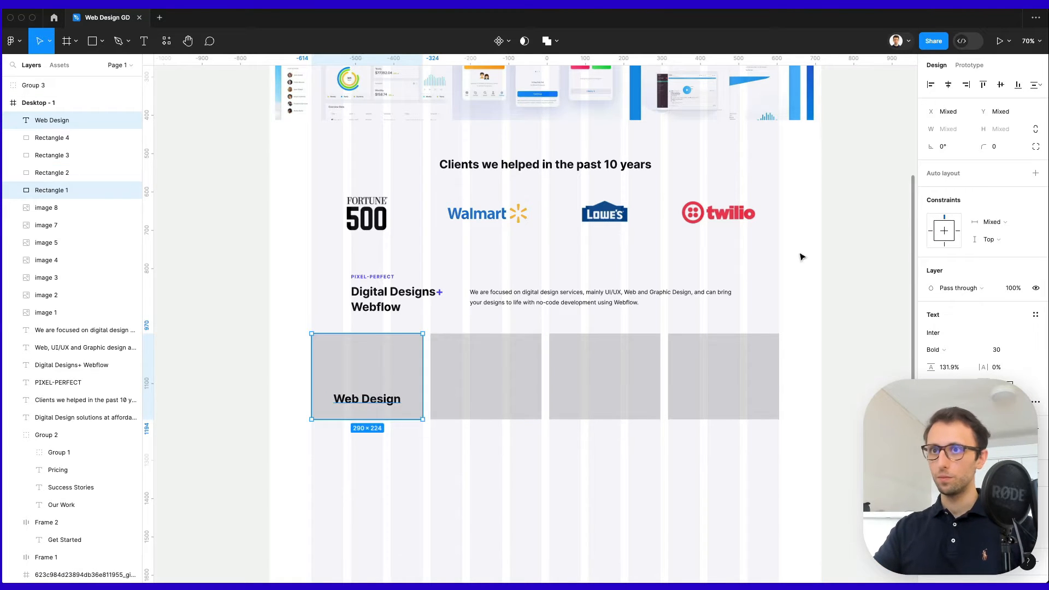
pyautogui.click(396, 470)
# Set the Web Design label to 20 px with centred text and nudge it down in the box.
pyautogui.scroll(5, 337, 371)
pyautogui.click(340, 376)
pyautogui.click(399, 426)
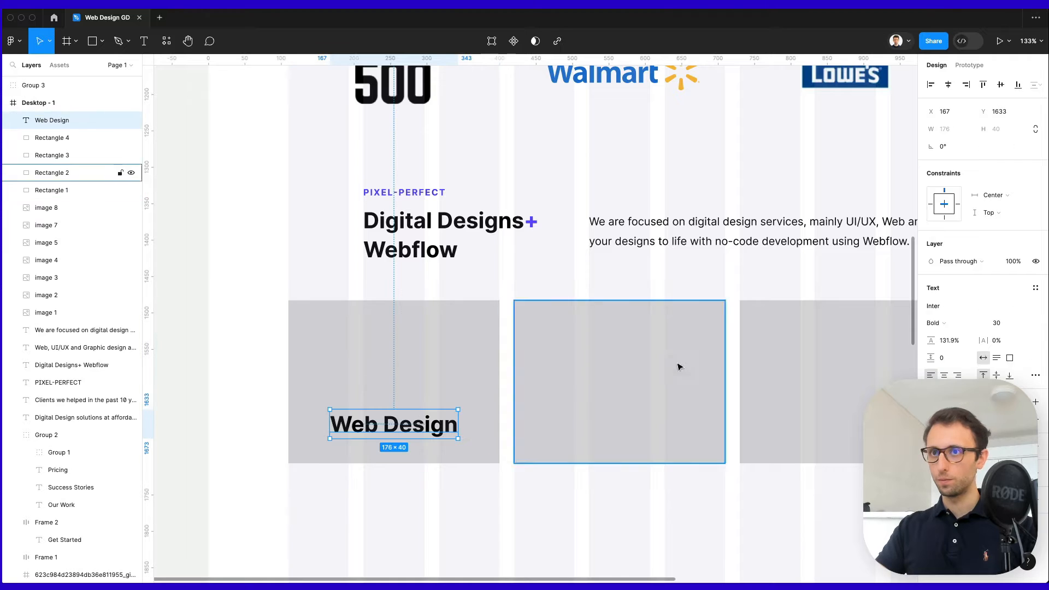
pyautogui.click(996, 323)
pyautogui.write('20')
pyautogui.press('Return')
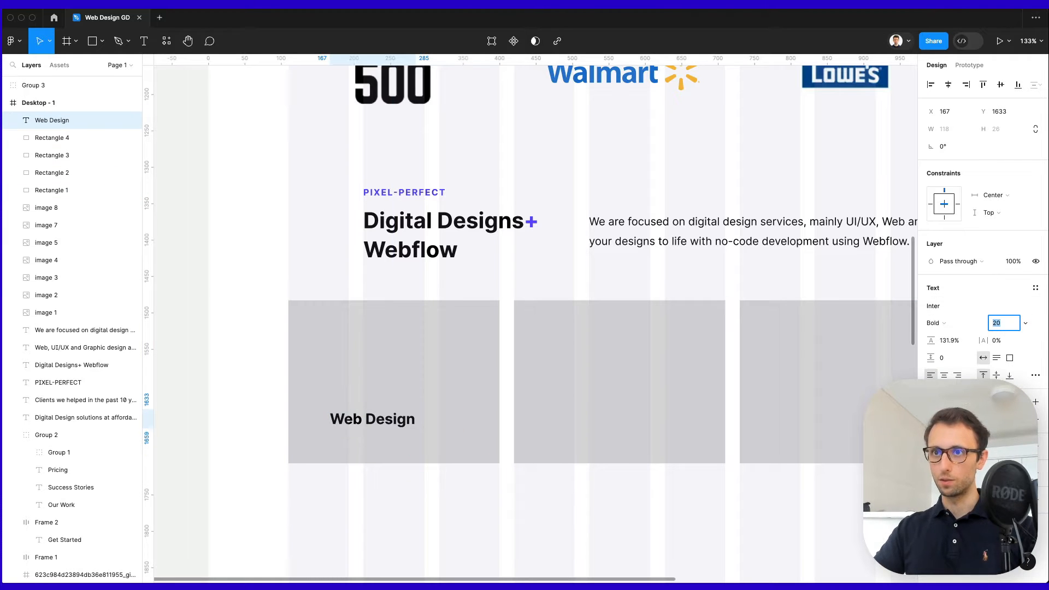
pyautogui.press('super+z')
pyautogui.click(944, 375)
pyautogui.click(1010, 323)
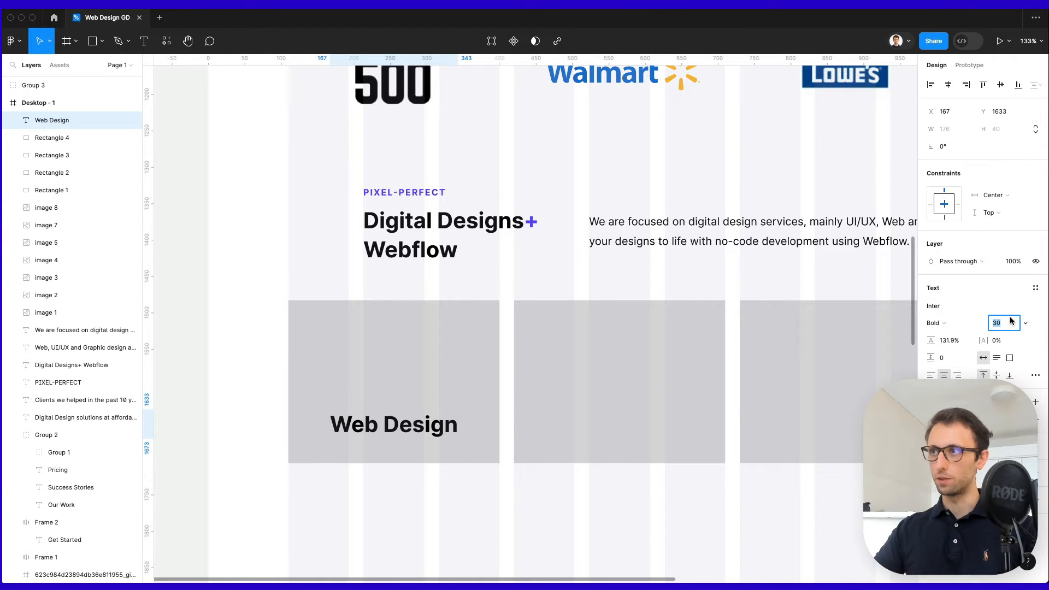
pyautogui.write('20')
pyautogui.press('Return')
pyautogui.press('Return')
pyautogui.hotkey('shift', 'Down')
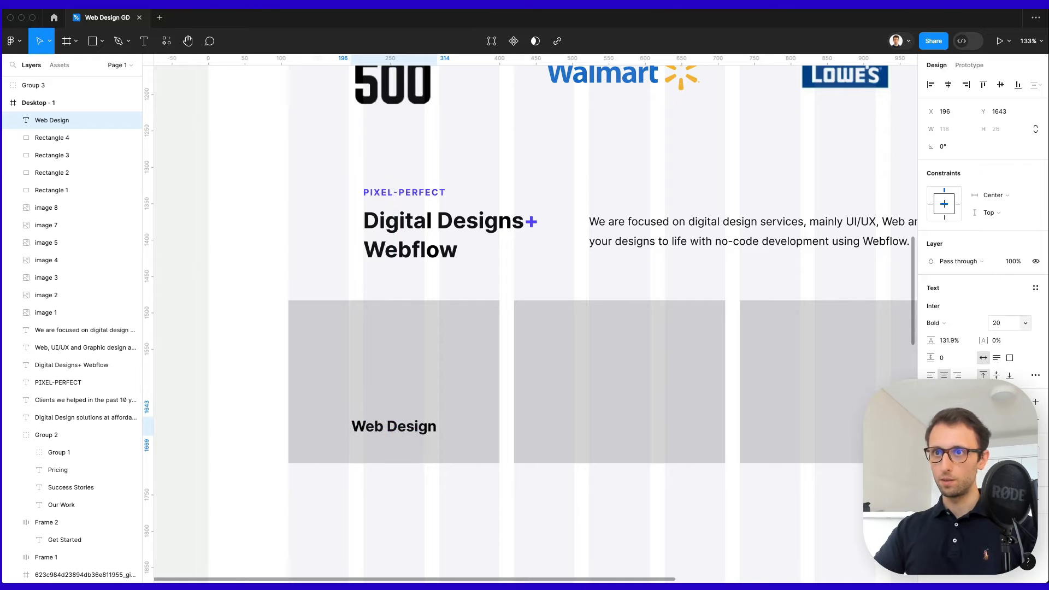
pyautogui.press('Down')
pyautogui.press('Down')
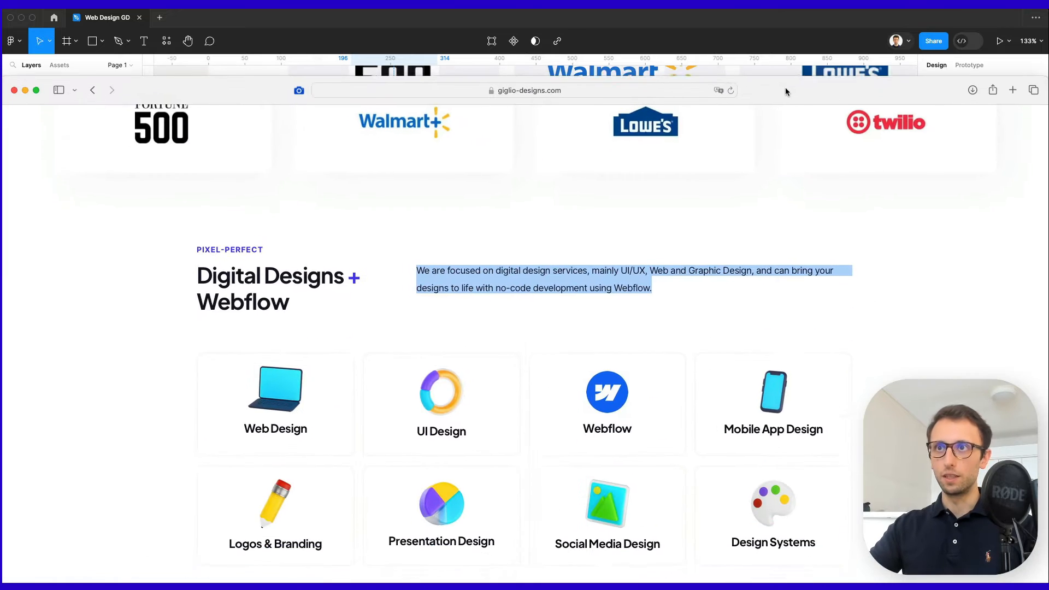
pyautogui.scroll(-3, 761, 114)
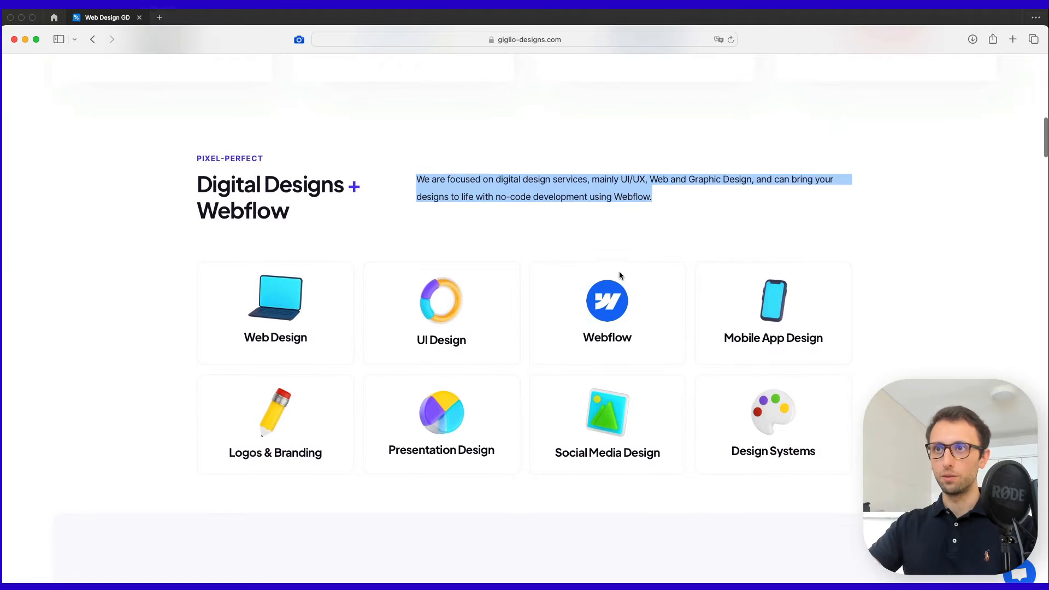
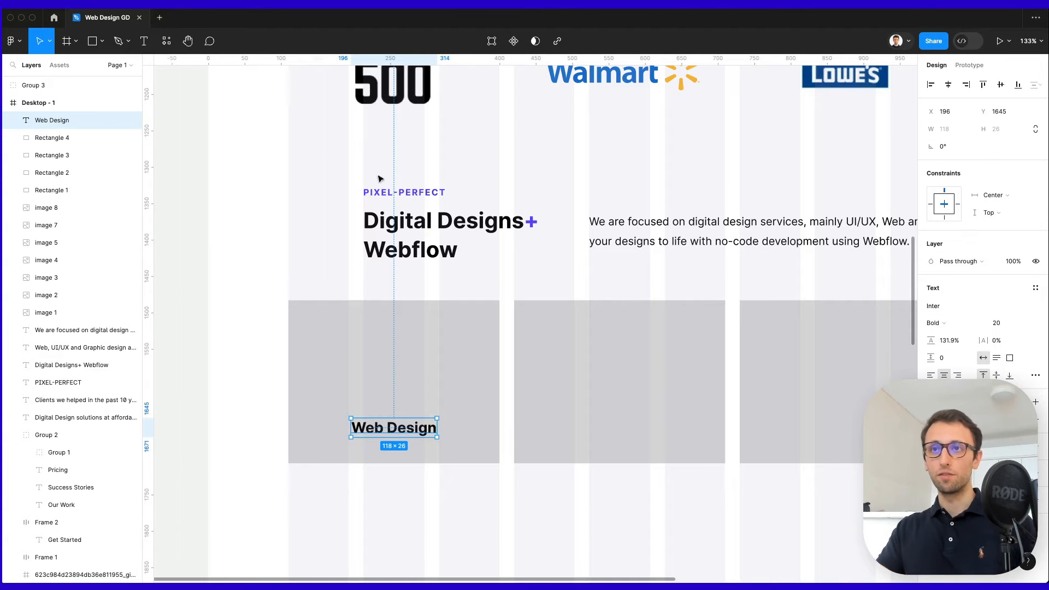
# Deselect the heading and paste the 500×420 laptop image into the design.
pyautogui.scroll(-3, 437, 273)
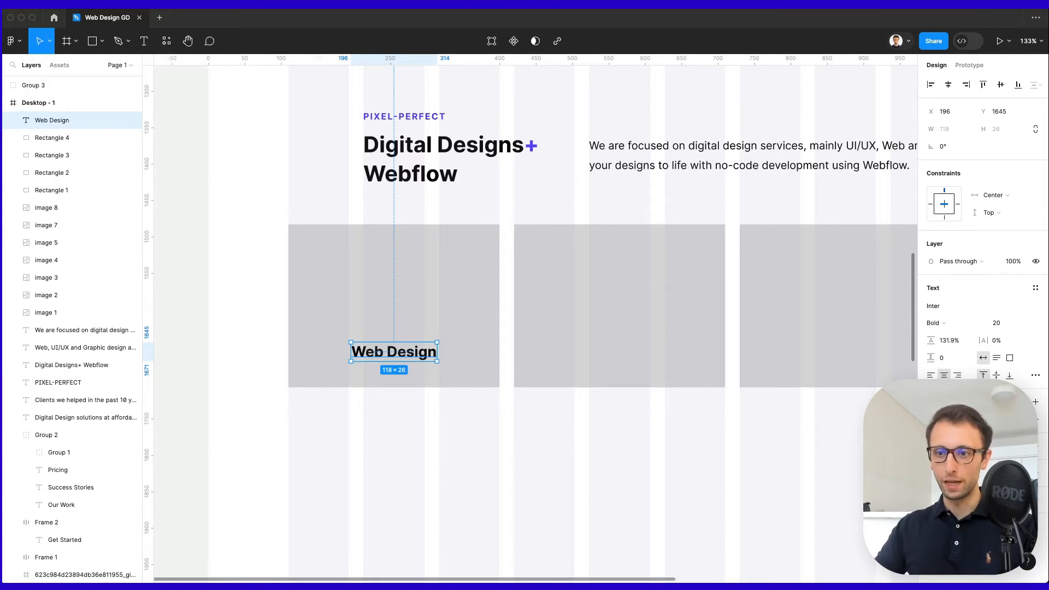
pyautogui.click(358, 300)
pyautogui.click(396, 439)
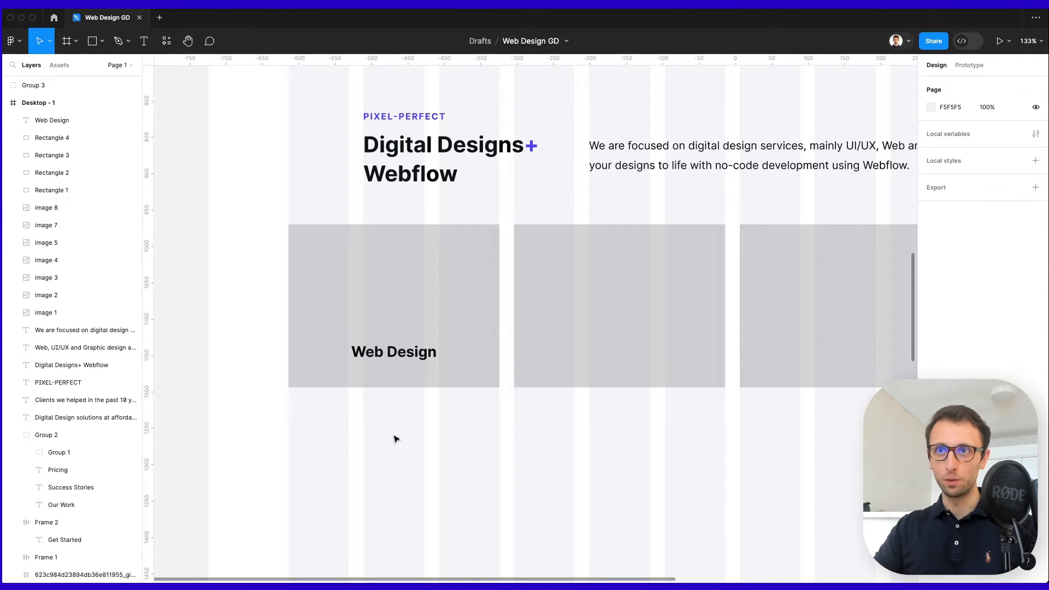
pyautogui.hotkey('ctrl', 'v')
# Shrink the laptop image to 120×101 and nudge it above the Web Design label.
pyautogui.moveTo(706, 164); pyautogui.dragTo(408, 245)
pyautogui.press('Down')
pyautogui.press('Down')
pyautogui.press('Down')
pyautogui.press('Down')
pyautogui.press('Down')
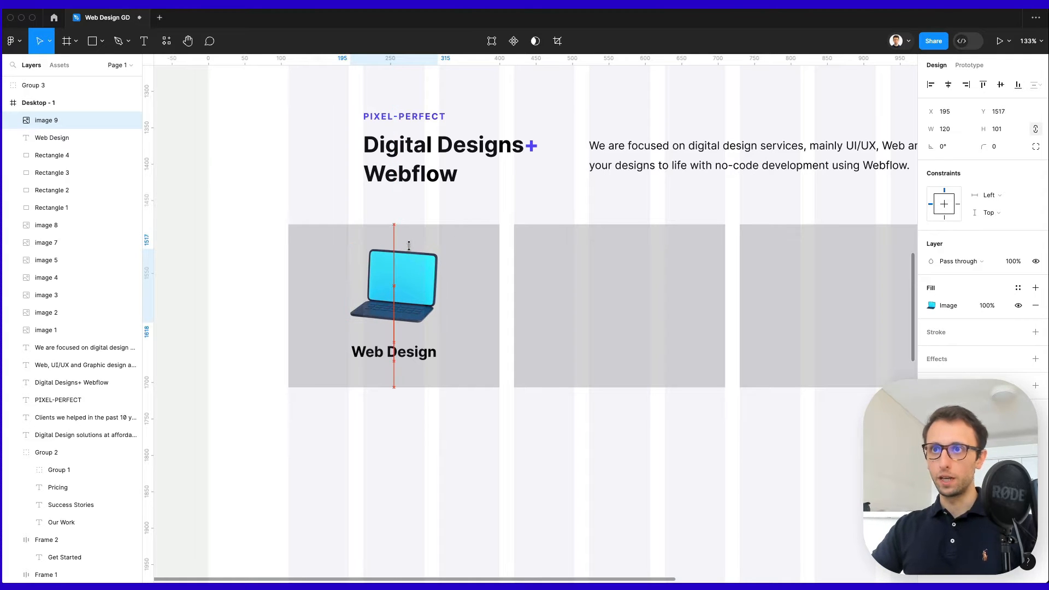
pyautogui.click(543, 447)
pyautogui.scroll(-2, 541, 443)
pyautogui.hscroll(2, 541, 443)
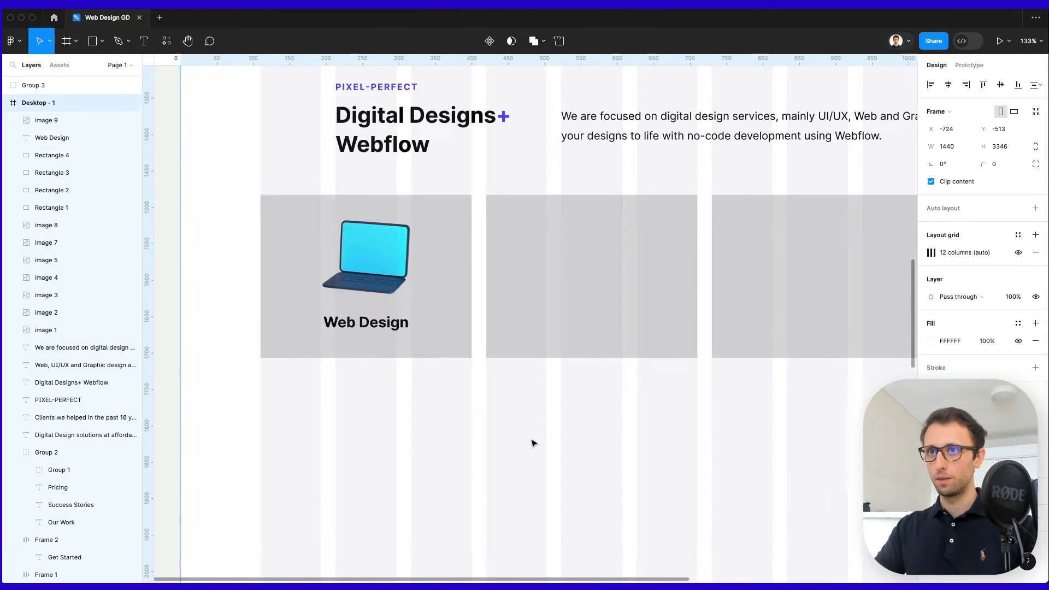
# Round the first card's corners to 15 and reselect its background rectangle.
pyautogui.click(406, 242)
pyautogui.moveTo(986, 150); pyautogui.dragTo(993, 150)
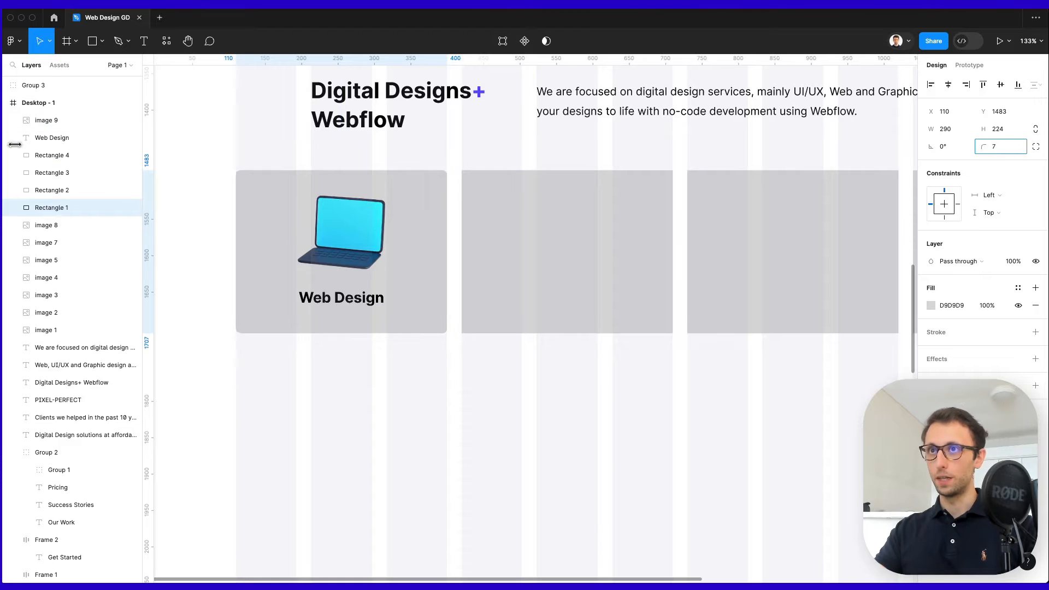
pyautogui.scroll(1, 645, 320)
pyautogui.scroll(1, 645, 319)
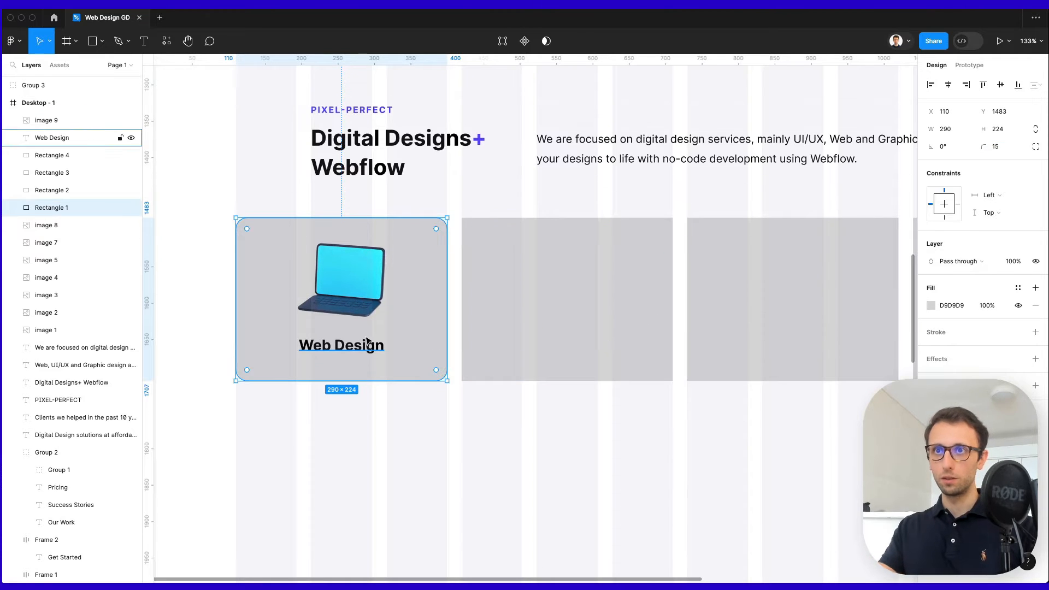
pyautogui.keyDown('shift'); pyautogui.click(372, 344); pyautogui.keyUp('shift')
pyautogui.click(405, 358)
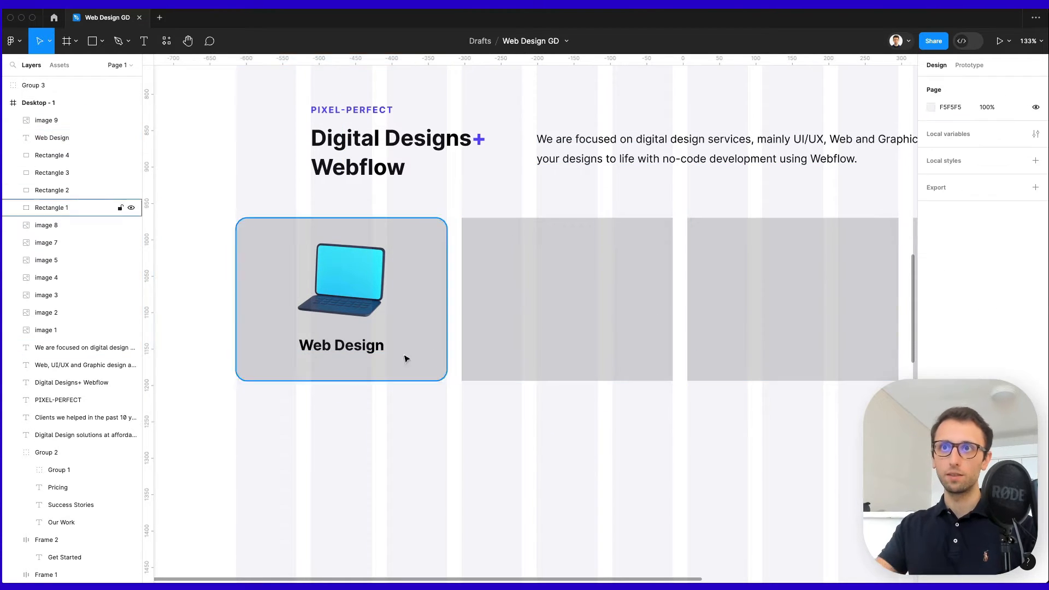
pyautogui.keyDown('shift'); pyautogui.click(355, 283); pyautogui.keyUp('shift')
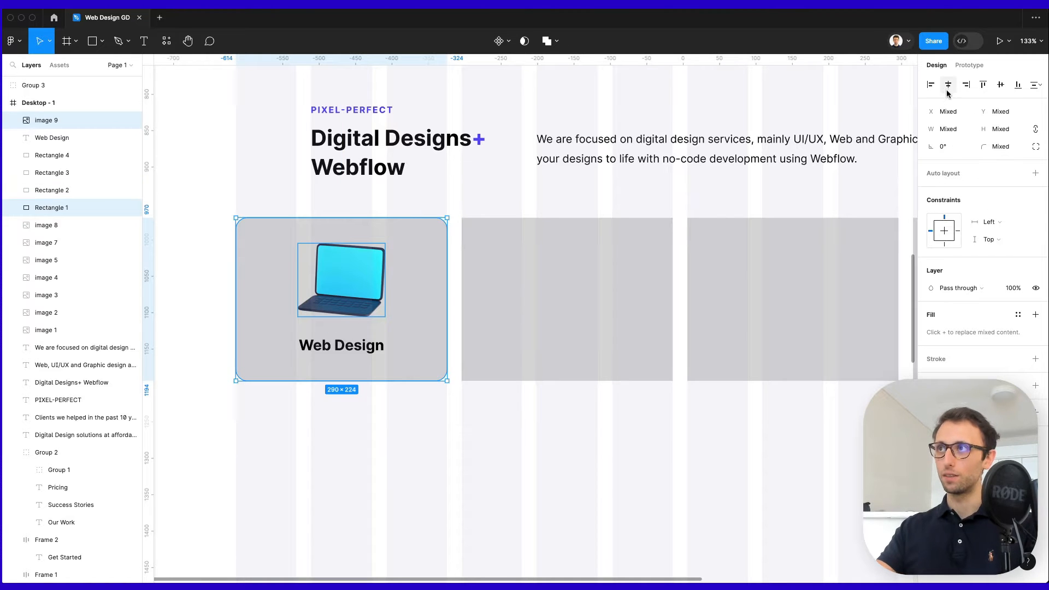
pyautogui.click(644, 197)
pyautogui.scroll(2, 558, 264)
pyautogui.hscroll(2, 558, 264)
pyautogui.click(298, 322)
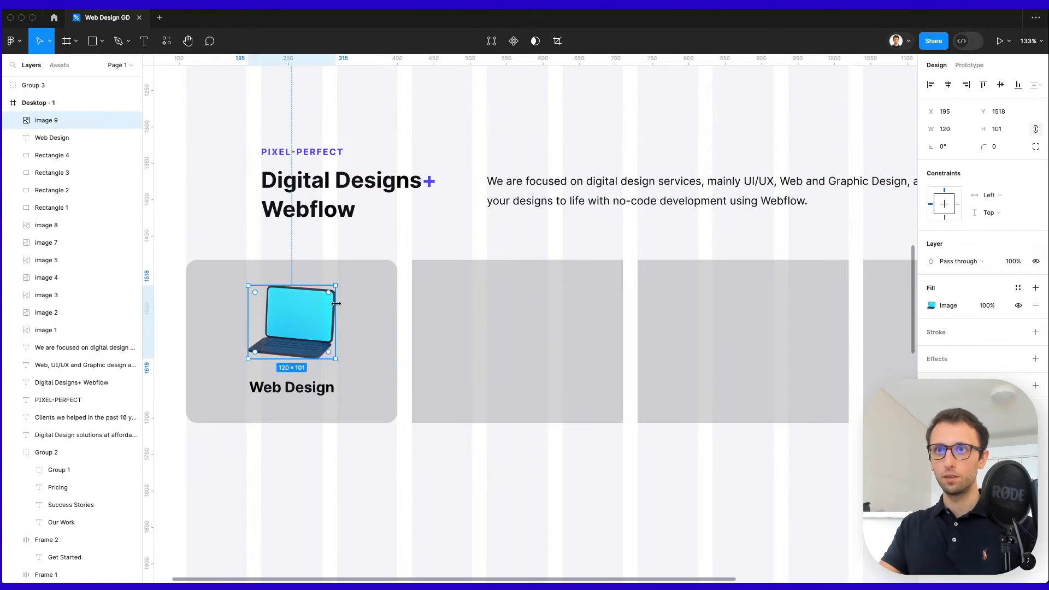
pyautogui.click(386, 299)
pyautogui.scroll(-3, 386, 300)
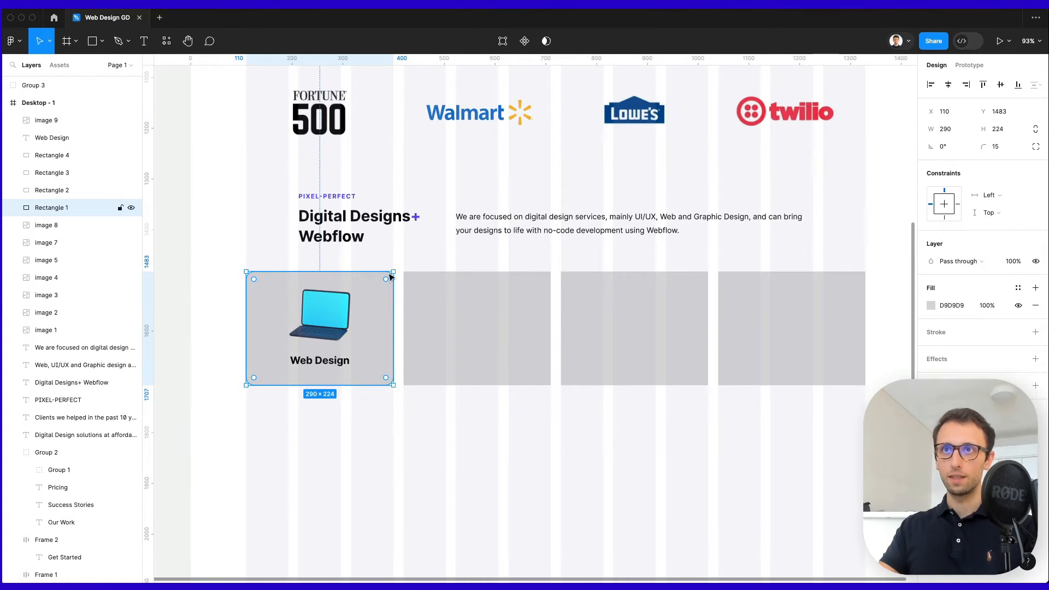
# Give the Web Design card a white FFFFFF fill and a 1 px E8EAF1 stroke.
pyautogui.click(931, 306)
pyautogui.click(792, 280)
pyautogui.click(936, 332)
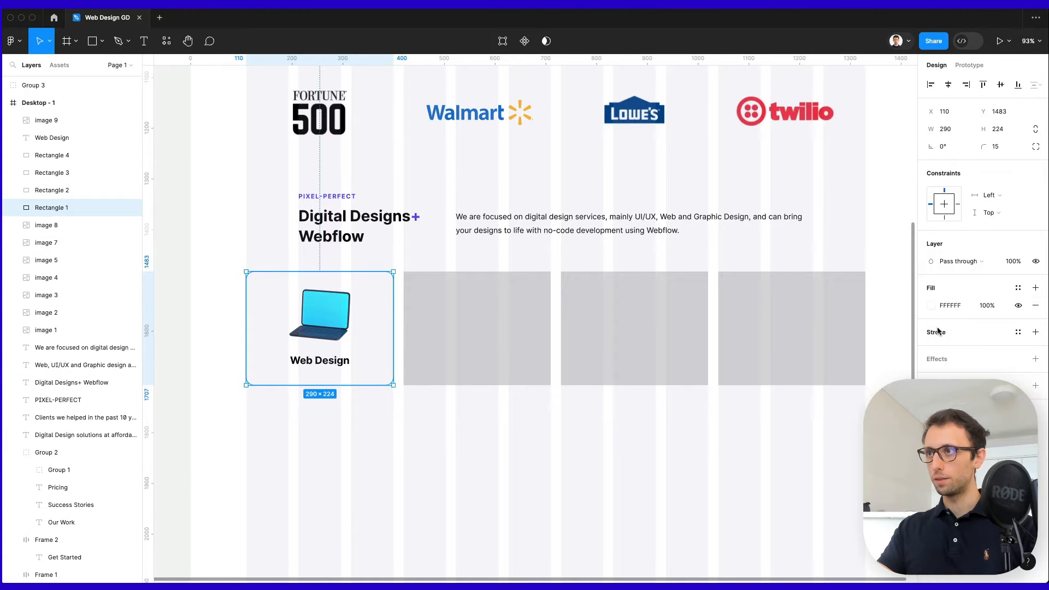
pyautogui.click(930, 350)
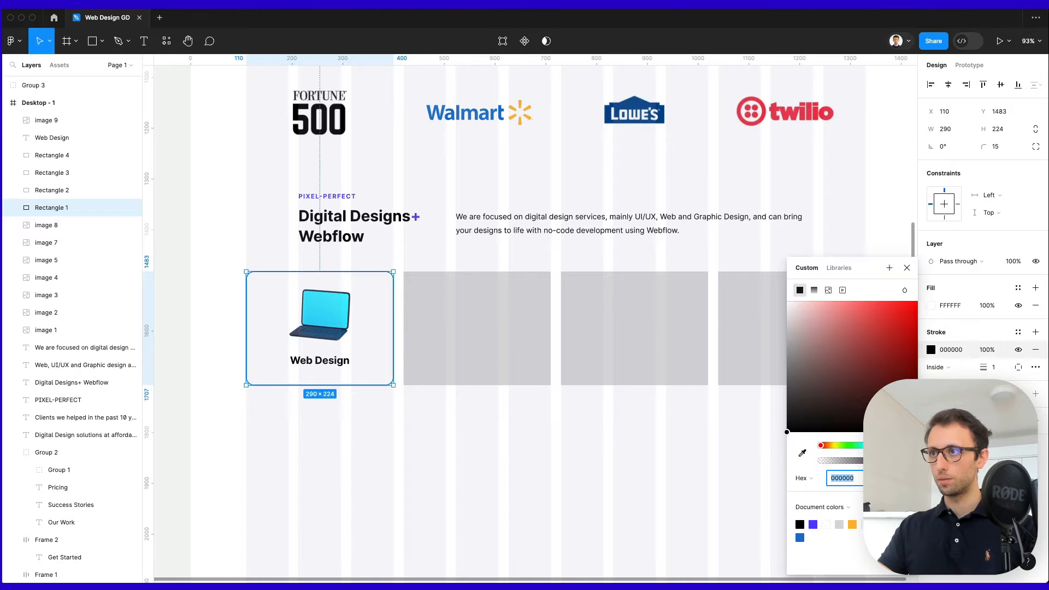
pyautogui.write('E4E7F0')
pyautogui.press('Return')
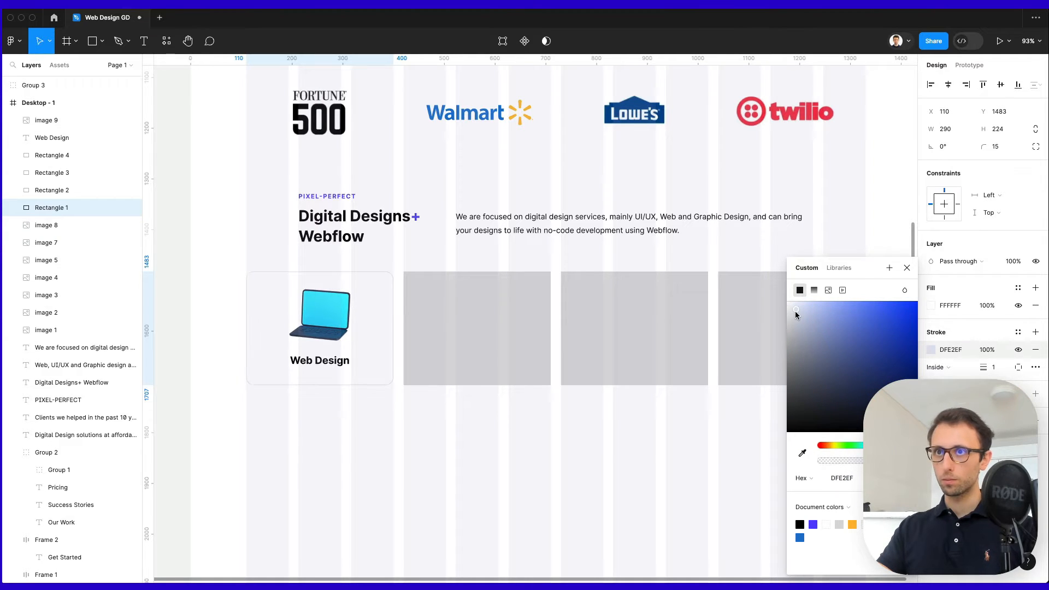
pyautogui.moveTo(793, 312); pyautogui.dragTo(790, 310)
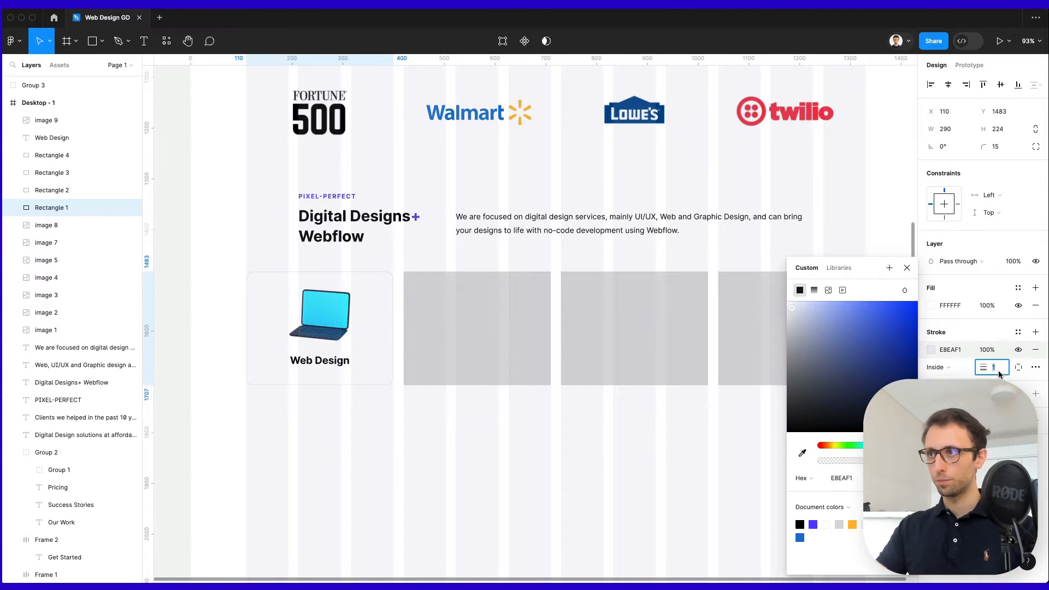
pyautogui.press('Up')
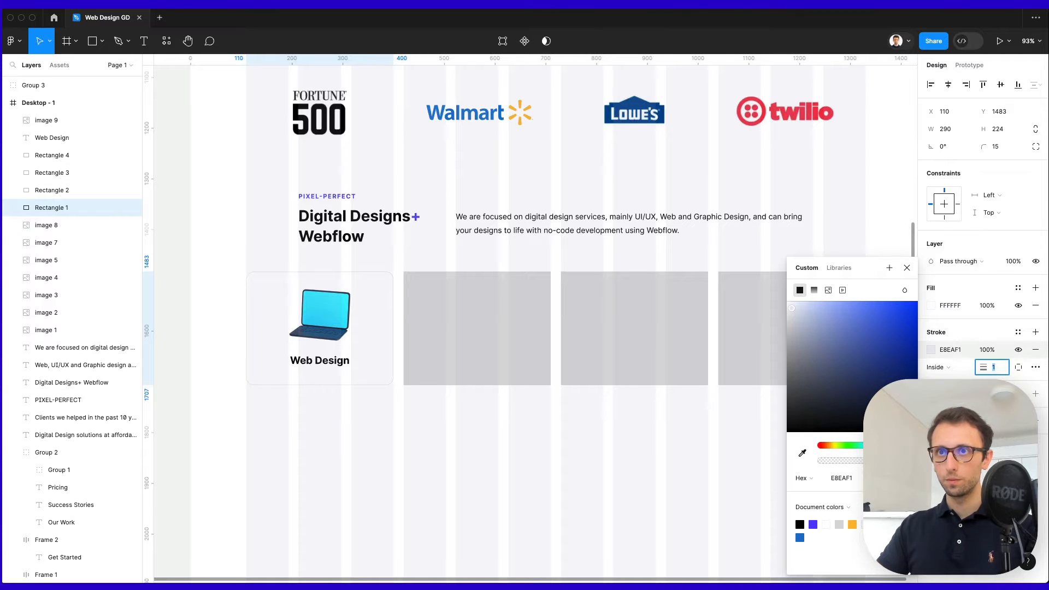
pyautogui.click(447, 446)
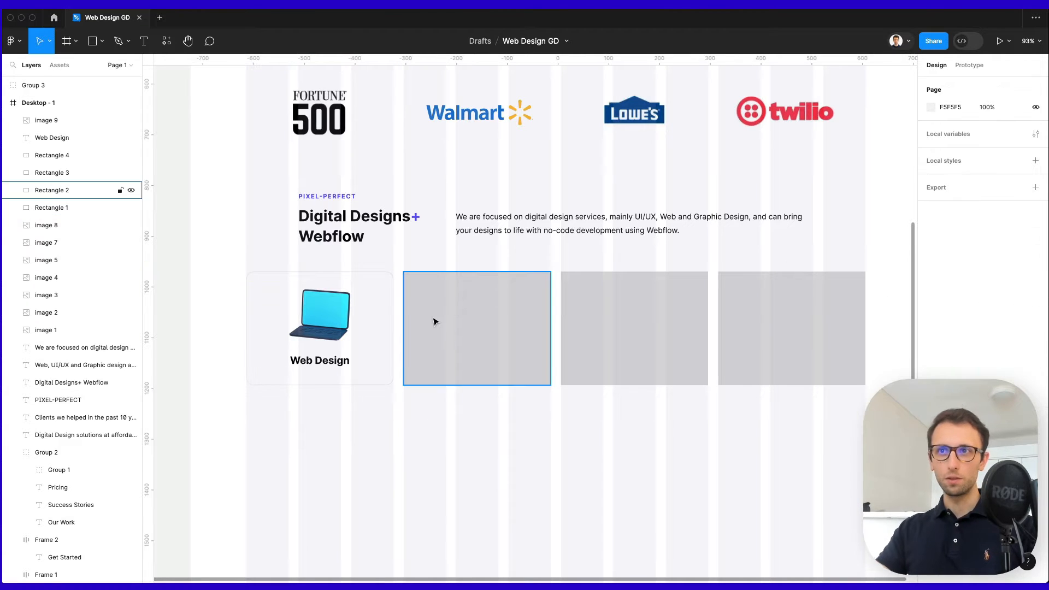
# Delete the three grey placeholder cards and select the Web Design card's layers.
pyautogui.moveTo(444, 266); pyautogui.dragTo(817, 340)
pyautogui.press('Delete')
pyautogui.moveTo(503, 273); pyautogui.dragTo(255, 411)
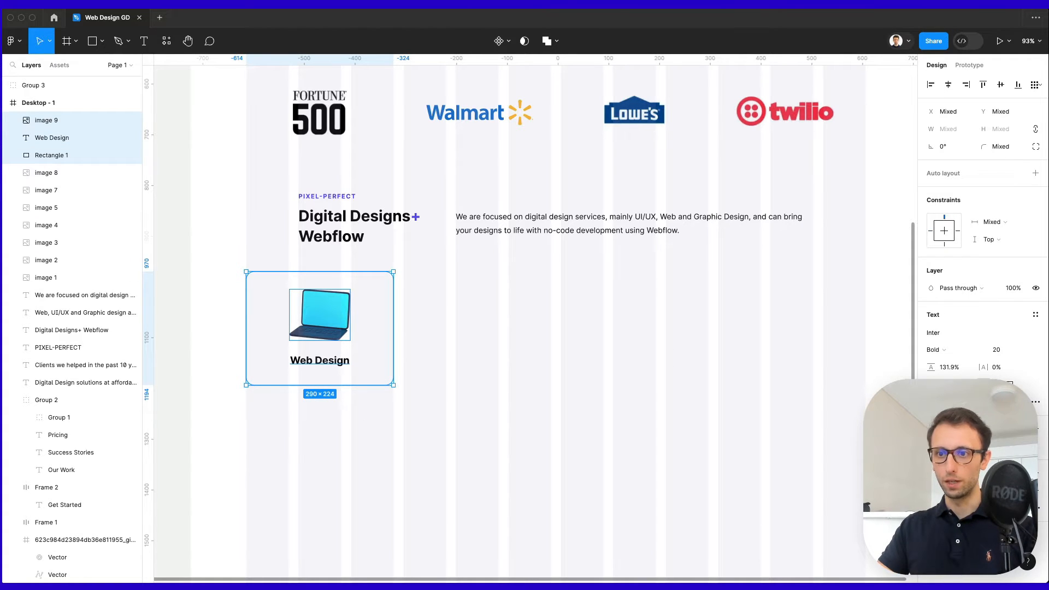
pyautogui.moveTo(752, 582); pyautogui.dragTo(751, 55)
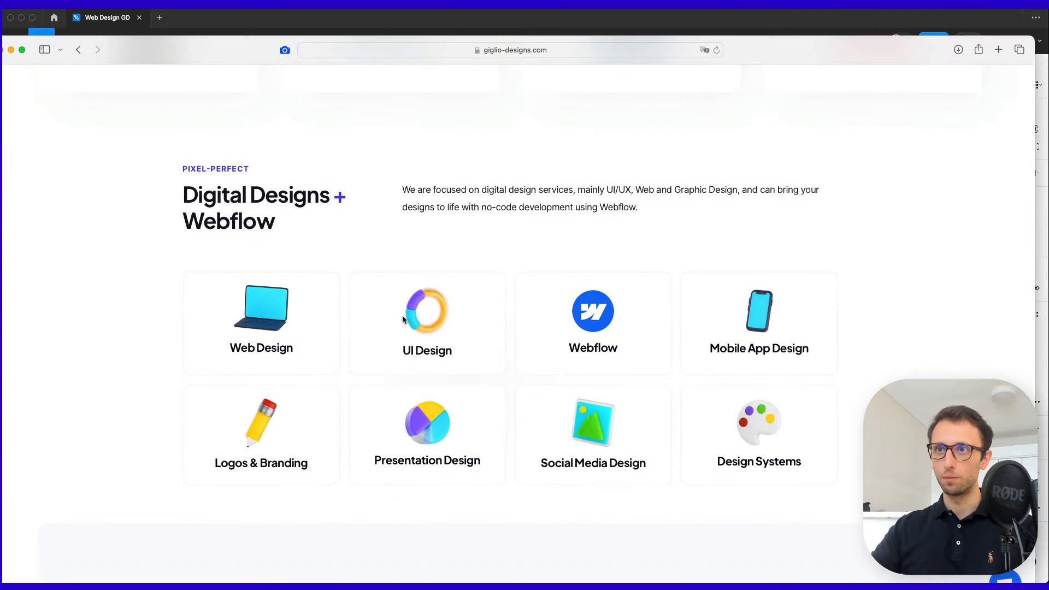
pyautogui.click(258, 343)
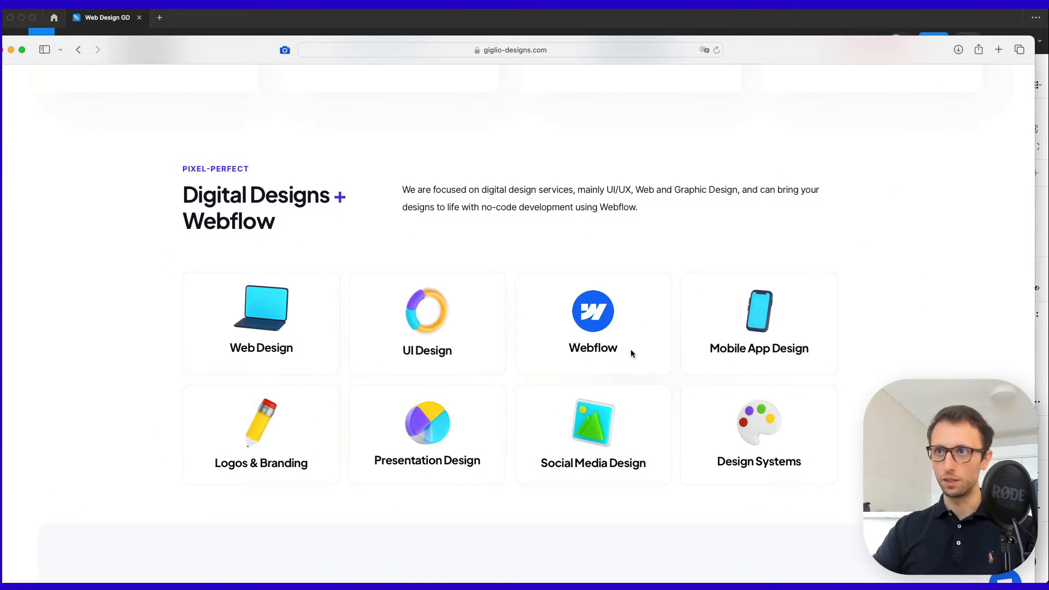
pyautogui.click(823, 22)
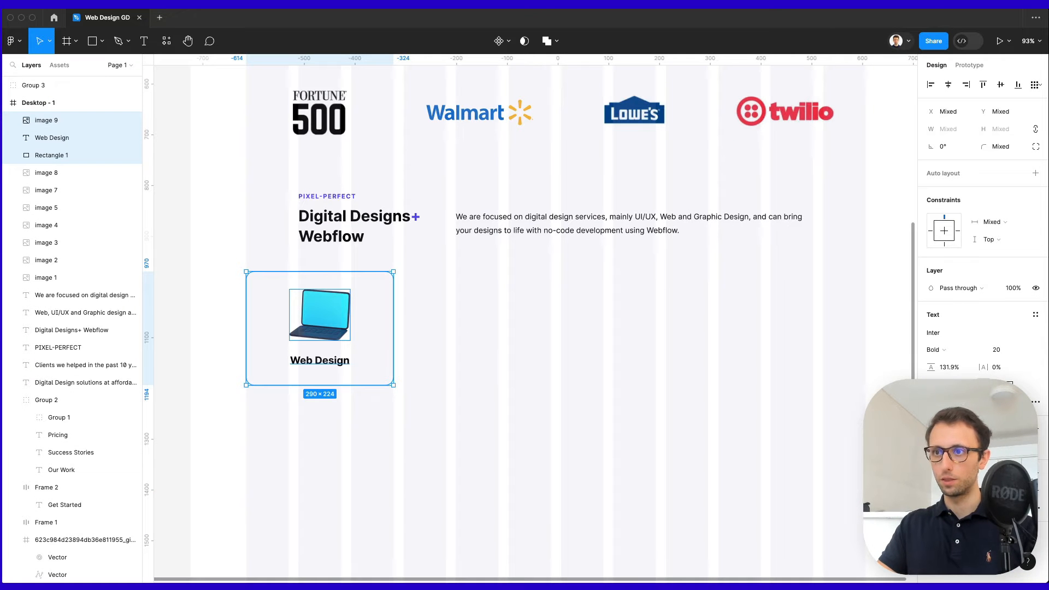
# Lighten the card's outline colour to ECEEF4.
pyautogui.click(605, 406)
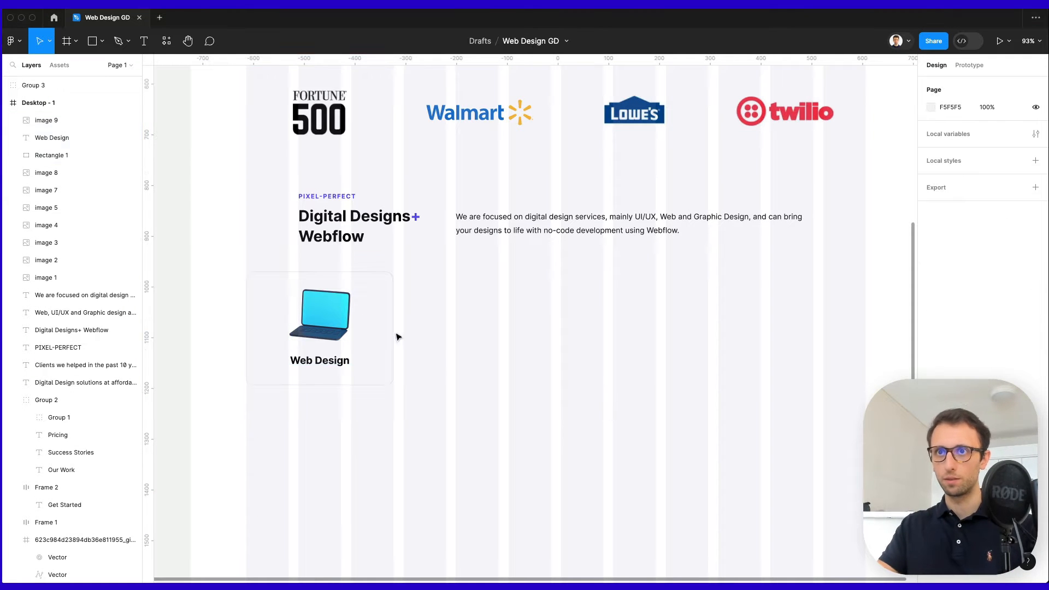
pyautogui.click(384, 313)
pyautogui.click(930, 350)
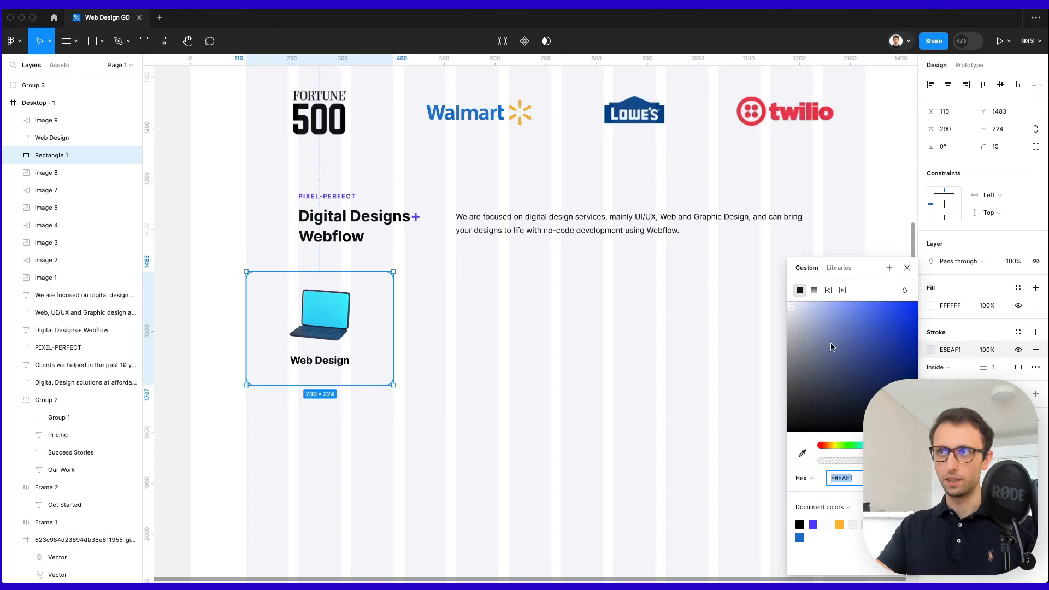
pyautogui.click(789, 306)
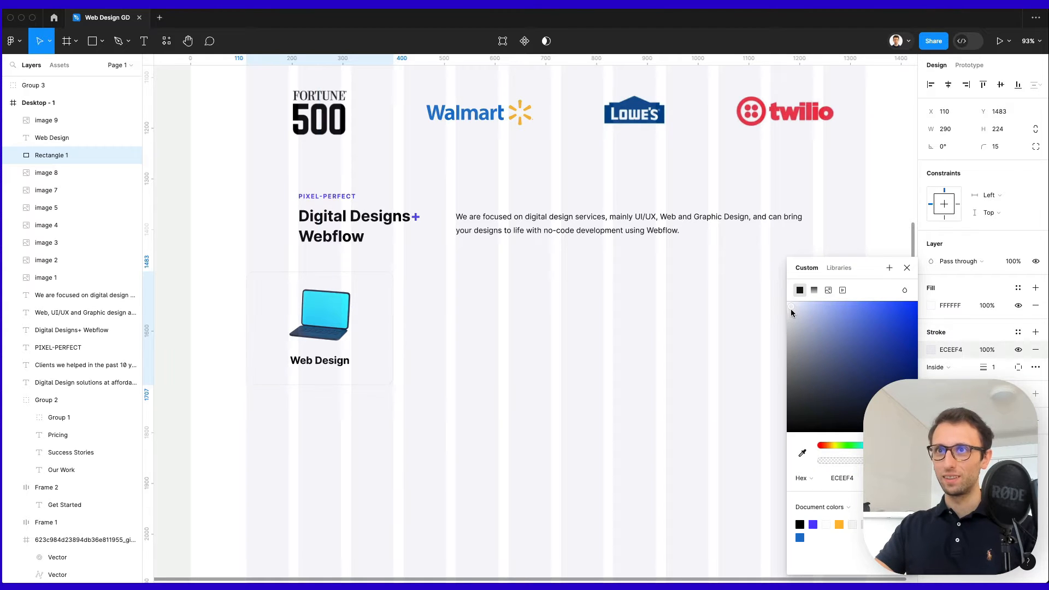
pyautogui.click(597, 360)
# Group the card and duplicate it into four identical Web Design cards in a row.
pyautogui.moveTo(428, 275); pyautogui.dragTo(246, 407)
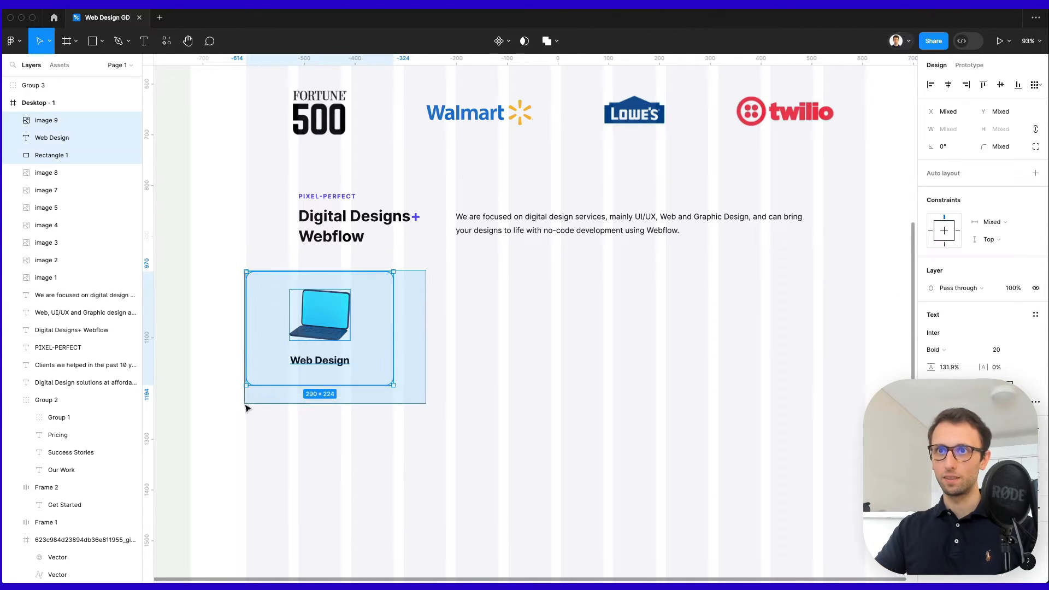
pyautogui.press('super+g')
pyautogui.moveTo(317, 330); pyautogui.dragTo(487, 324)
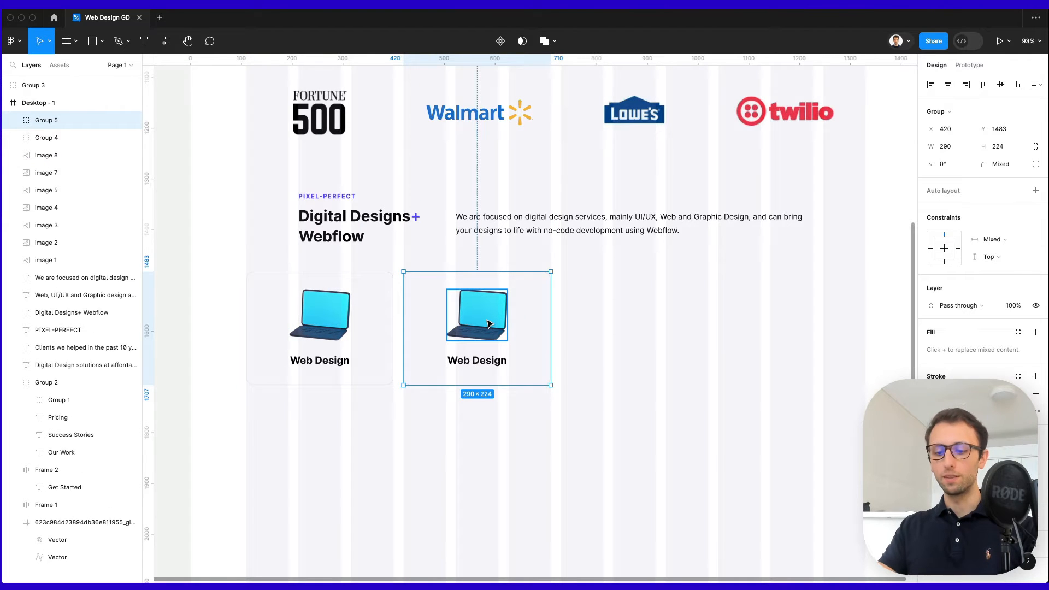
pyautogui.press('super+d')
pyautogui.press('super+d')
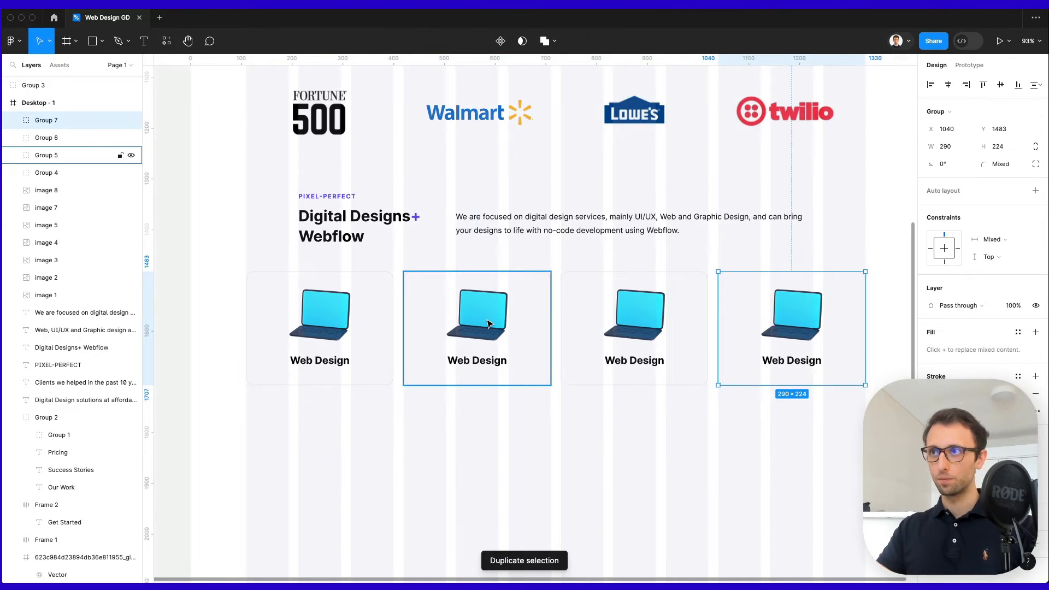
pyautogui.click(804, 430)
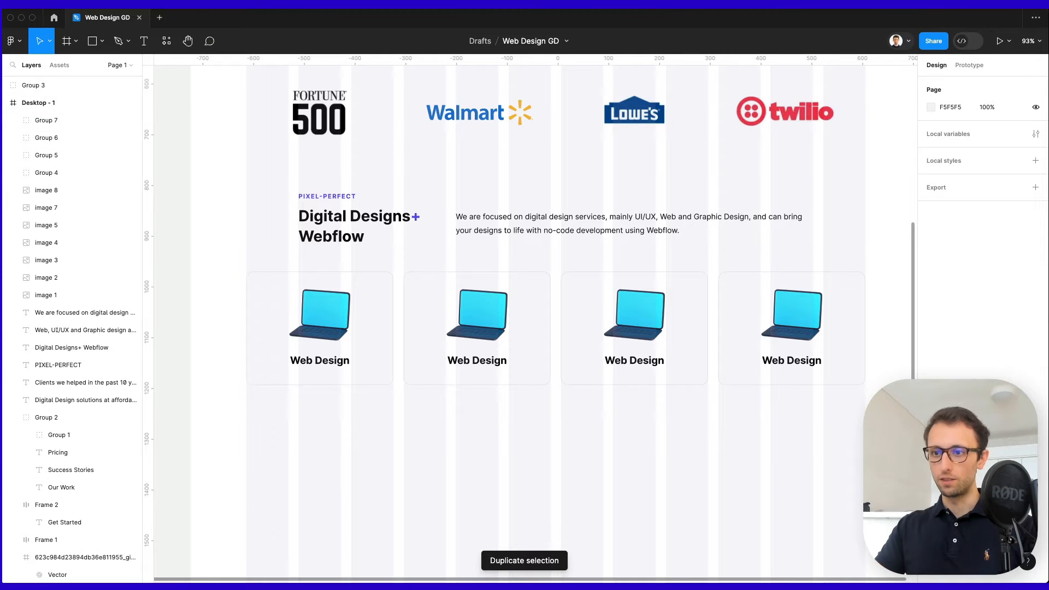
# Relabel cards two to four as UI Design, Webflow and Mobile App Design.
pyautogui.doubleClick(469, 362)
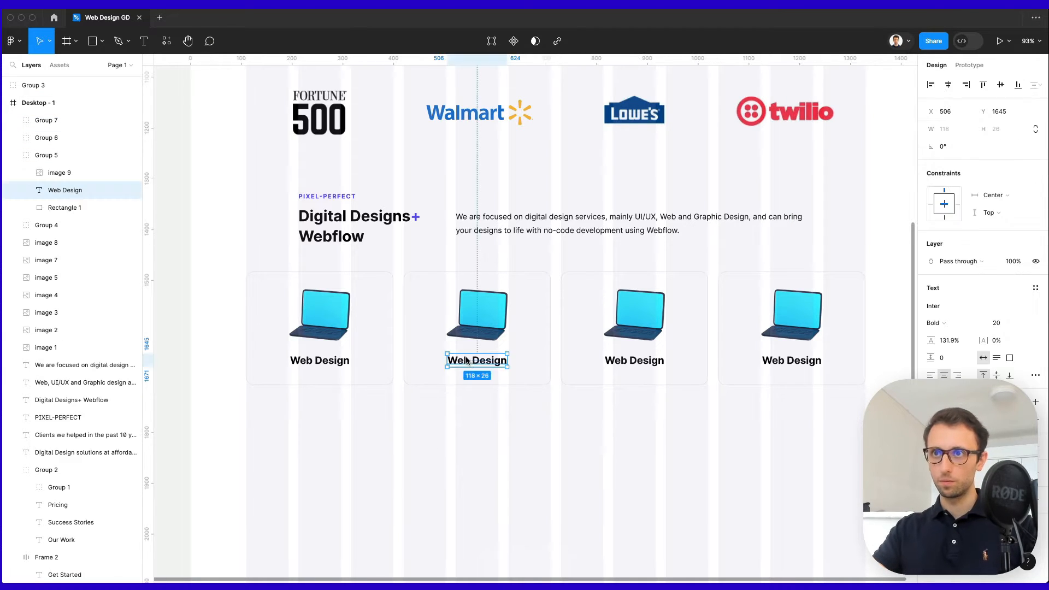
pyautogui.write('UI Design')
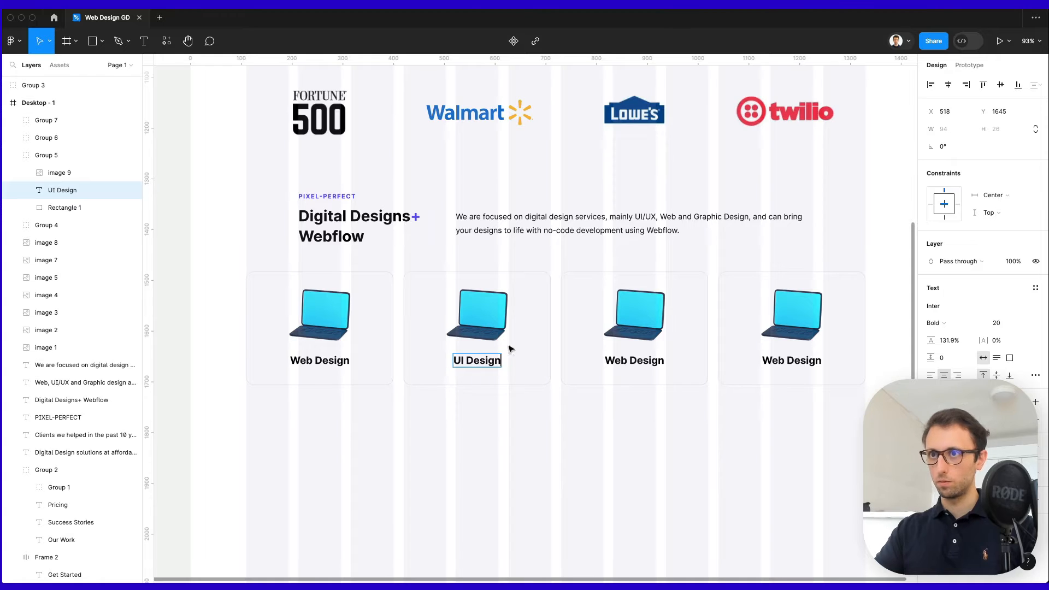
pyautogui.doubleClick(635, 363)
pyautogui.write('Webflow')
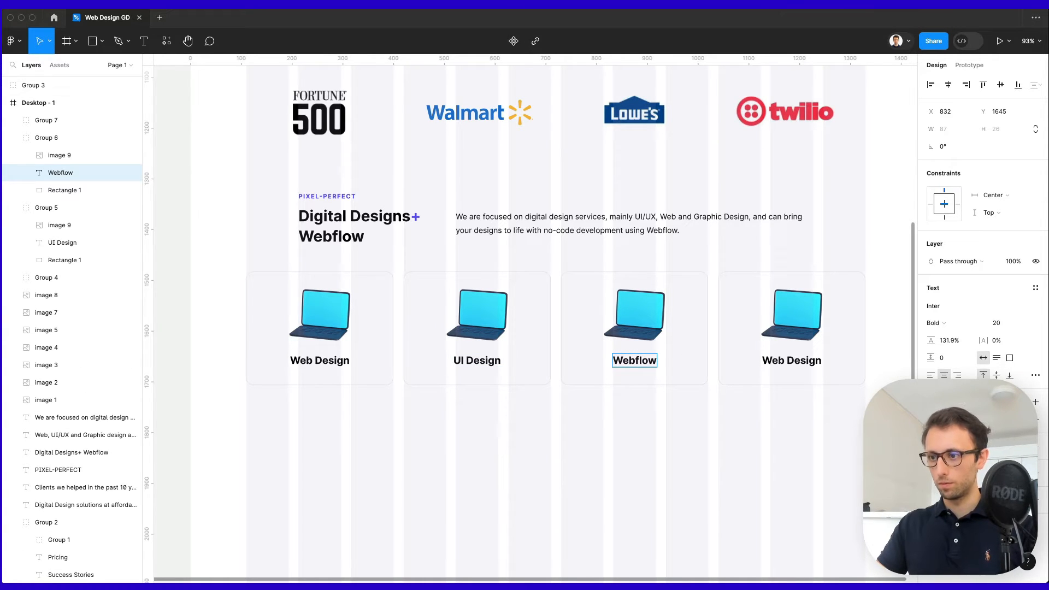
pyautogui.doubleClick(808, 370)
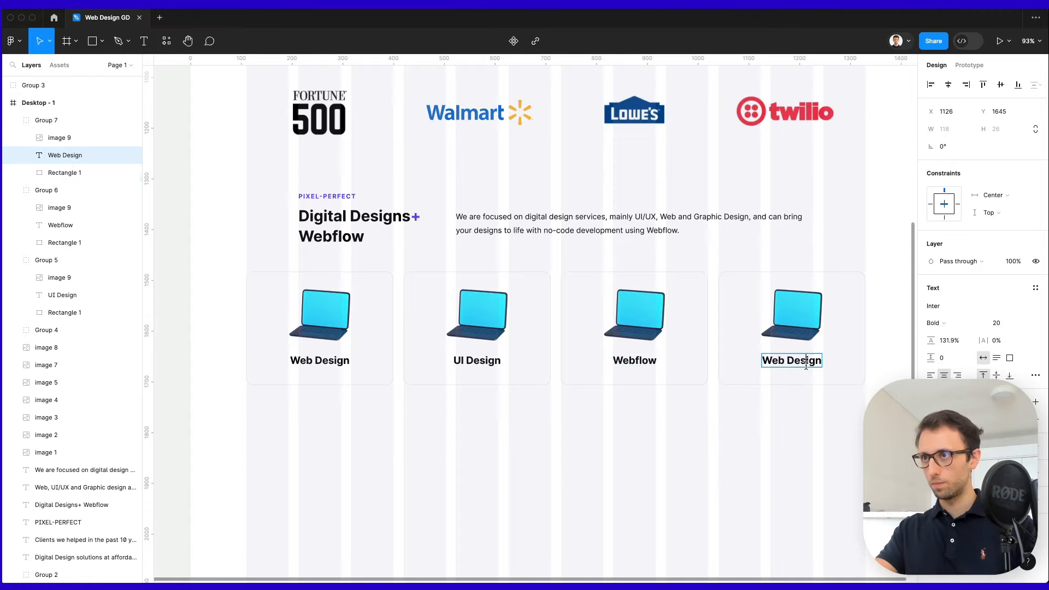
pyautogui.doubleClick(808, 370)
pyautogui.write('Mobile App Design')
pyautogui.click(799, 424)
# Duplicate the row of four cards directly below.
pyautogui.moveTo(866, 428); pyautogui.dragTo(255, 304)
pyautogui.moveTo(536, 300); pyautogui.dragTo(515, 428)
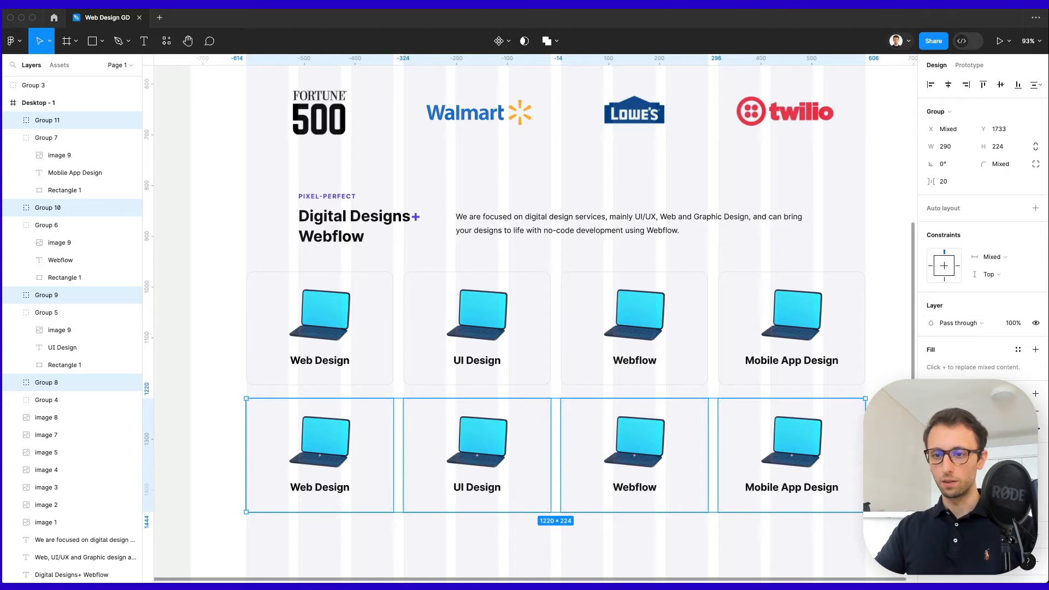
pyautogui.click(274, 535)
# Relabel the bottom row: Logos & Branding, Presentation Design, Social Media Design, Design Systems.
pyautogui.doubleClick(319, 487)
pyautogui.write('Logos & Branding')
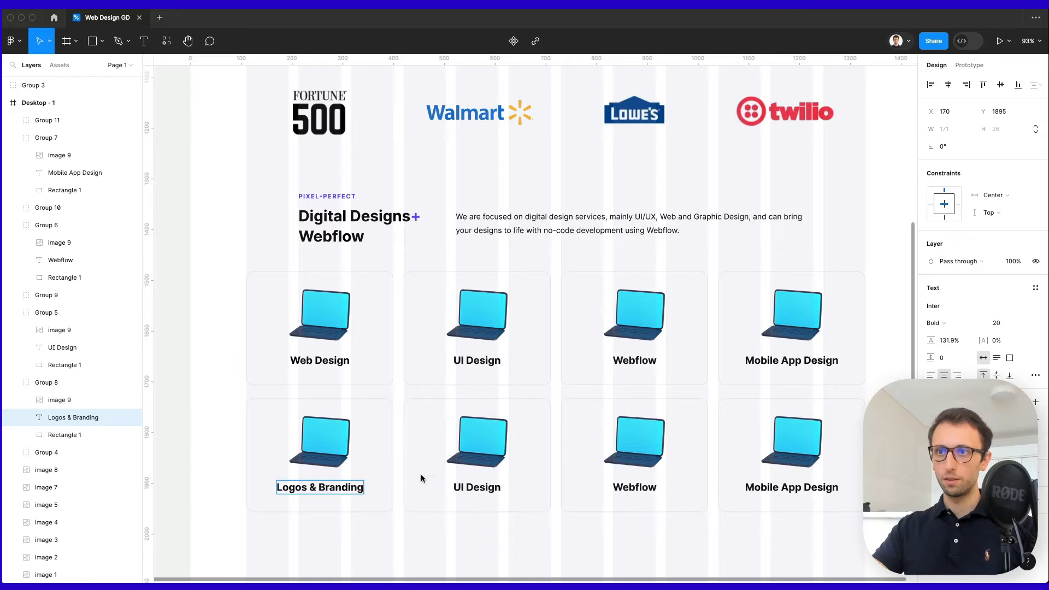
pyautogui.doubleClick(477, 487)
pyautogui.write('Presentation Design')
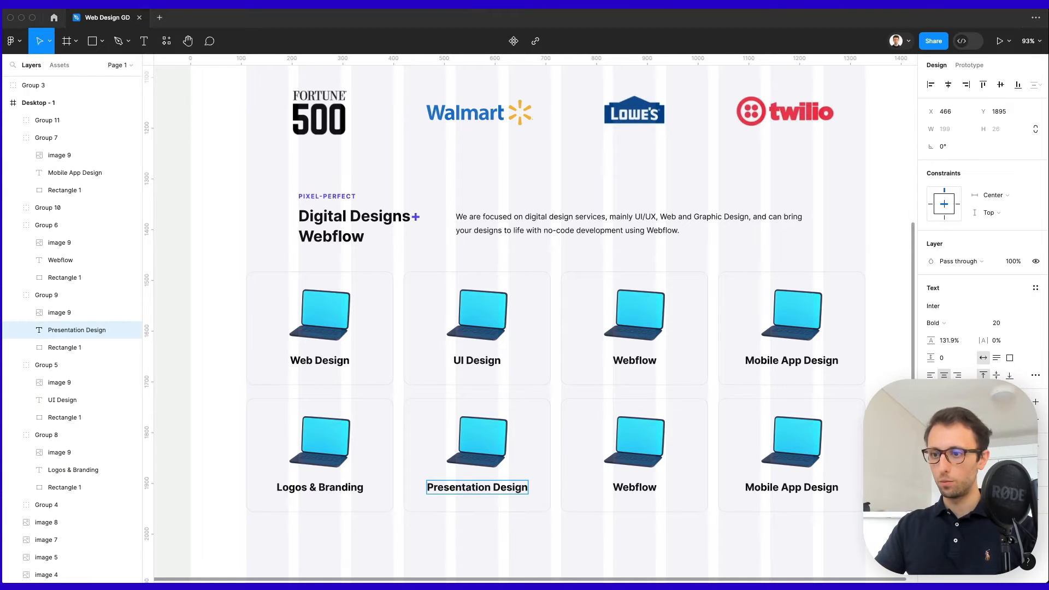
pyautogui.doubleClick(634, 486)
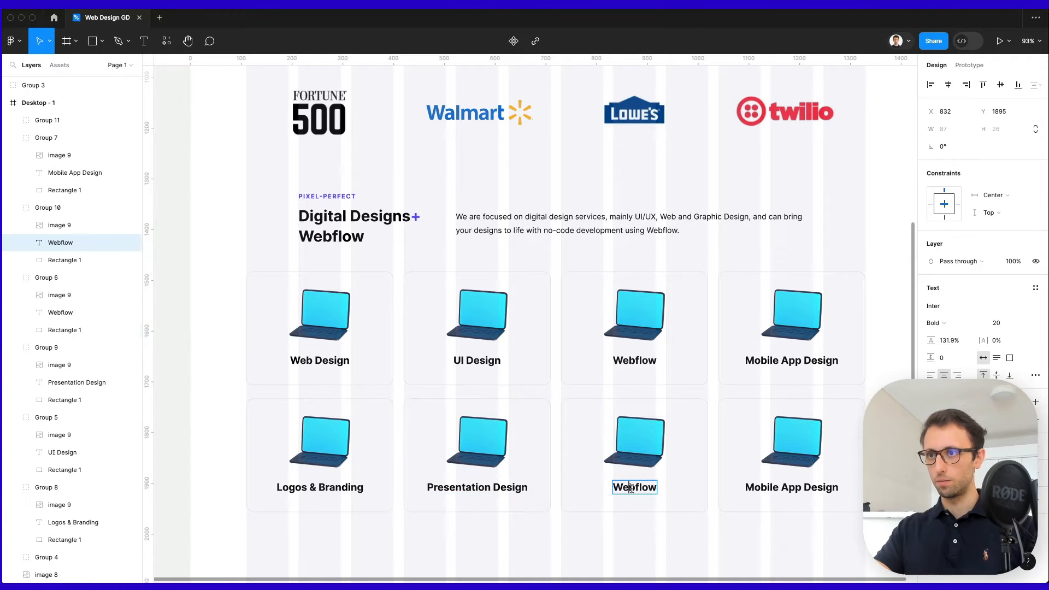
pyautogui.write('Social Media Design')
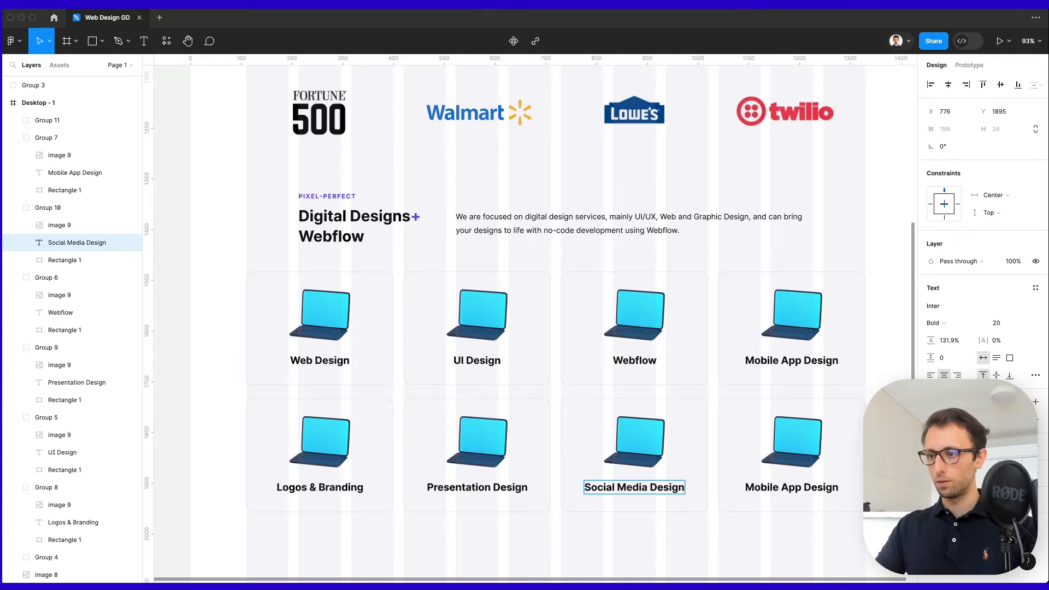
pyautogui.doubleClick(791, 486)
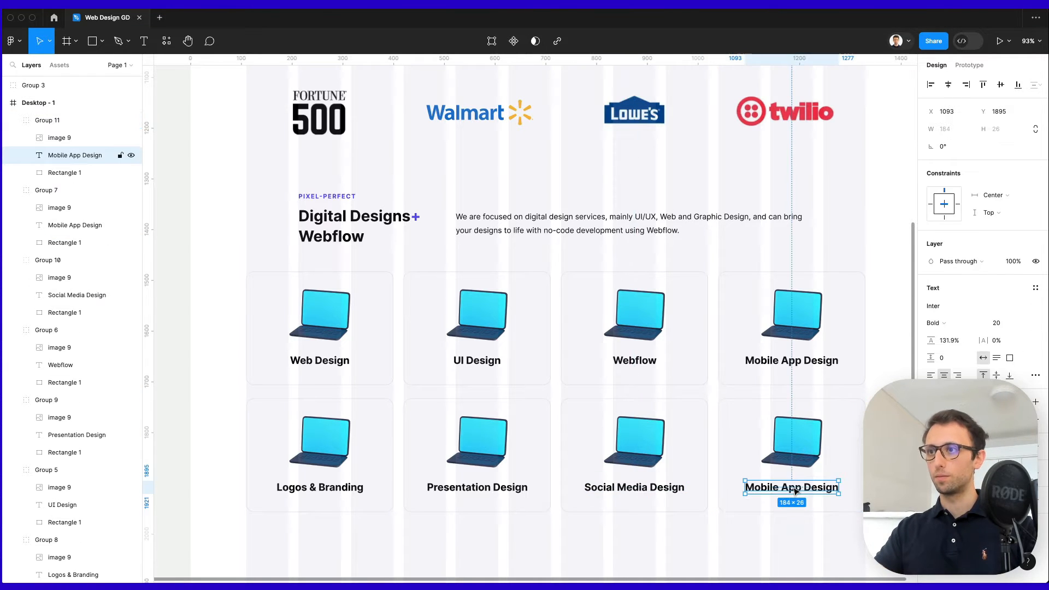
pyautogui.doubleClick(793, 488)
pyautogui.write('Design Systems')
pyautogui.press('Escape')
pyautogui.click(764, 536)
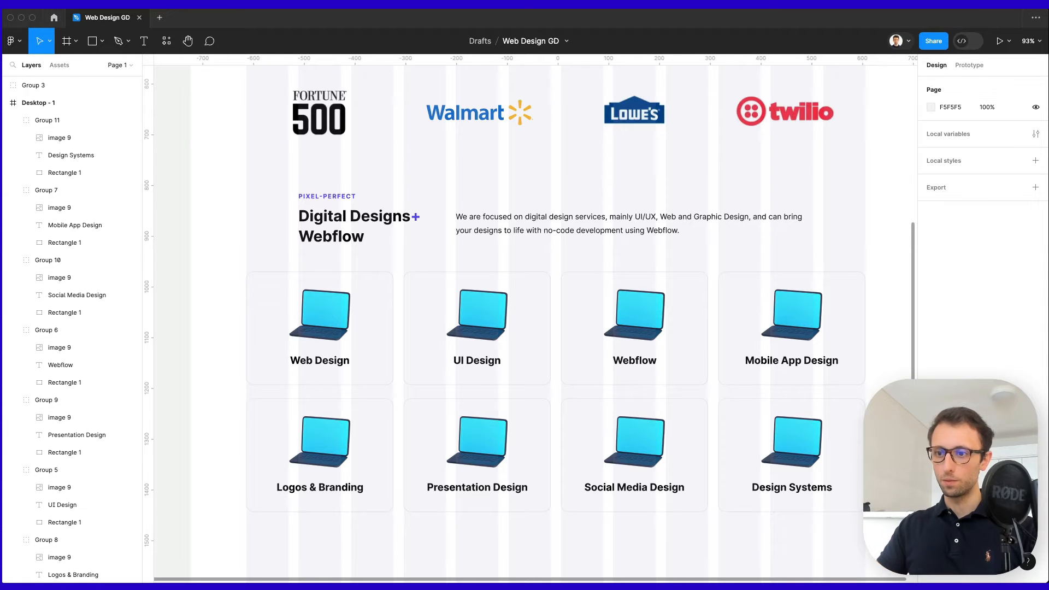
# Replace the top-row laptops with a ring, the Webflow logo and a phone picture.
pyautogui.doubleClick(470, 313)
pyautogui.hotkey('ctrl', 'v')
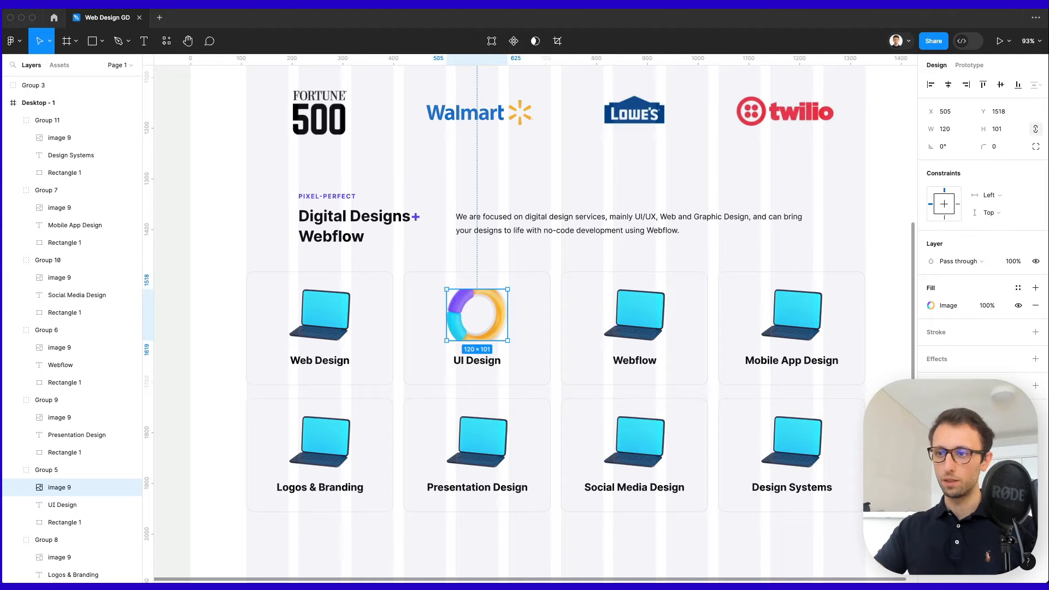
pyautogui.click(655, 312)
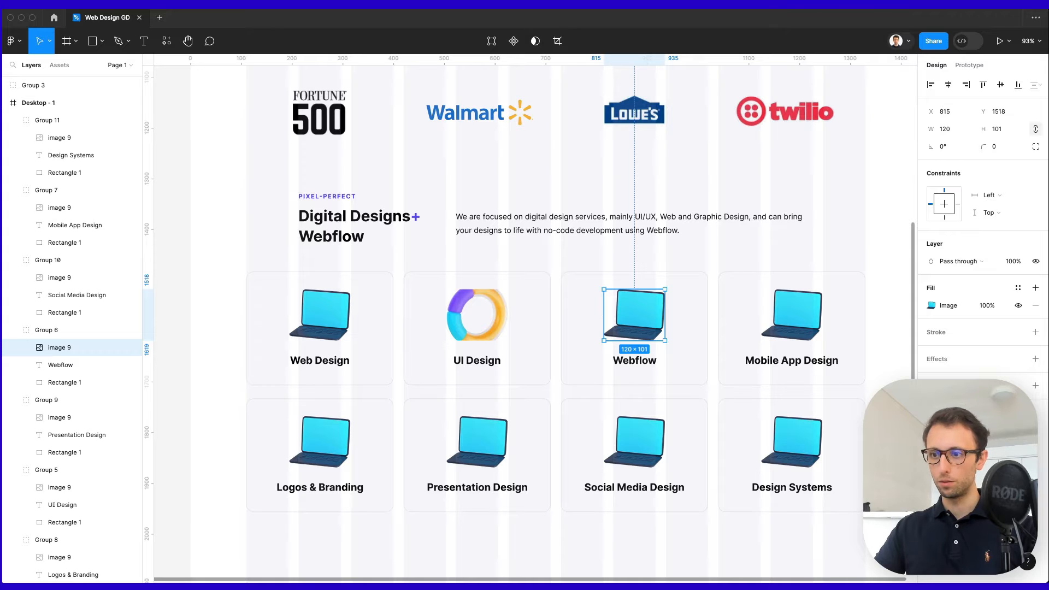
pyautogui.doubleClick(641, 320)
pyautogui.hotkey('ctrl', 'v')
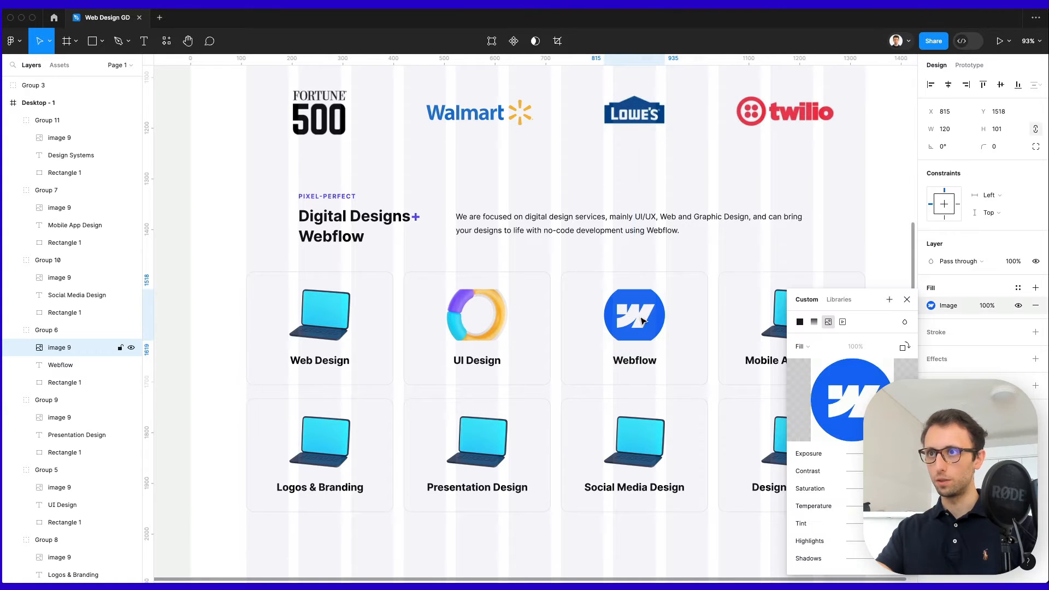
pyautogui.press('Escape')
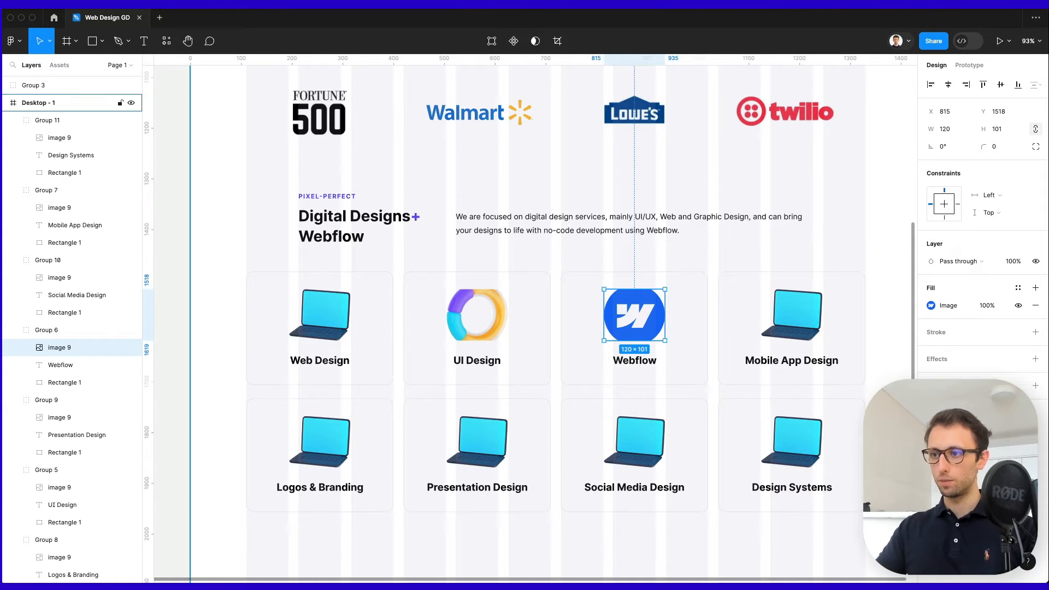
pyautogui.click(802, 324)
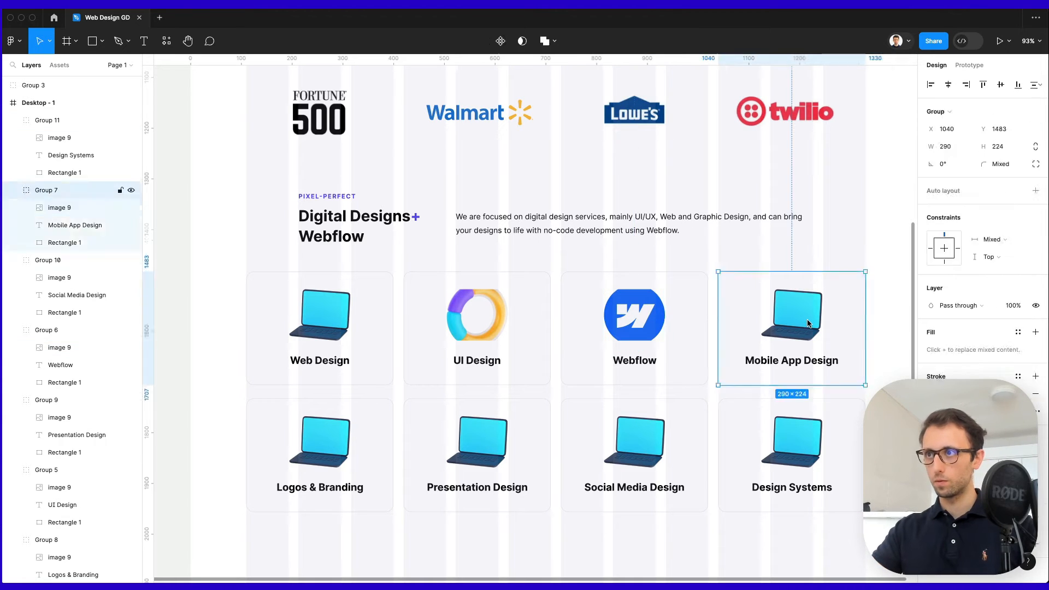
pyautogui.hotkey('ctrl', 'v')
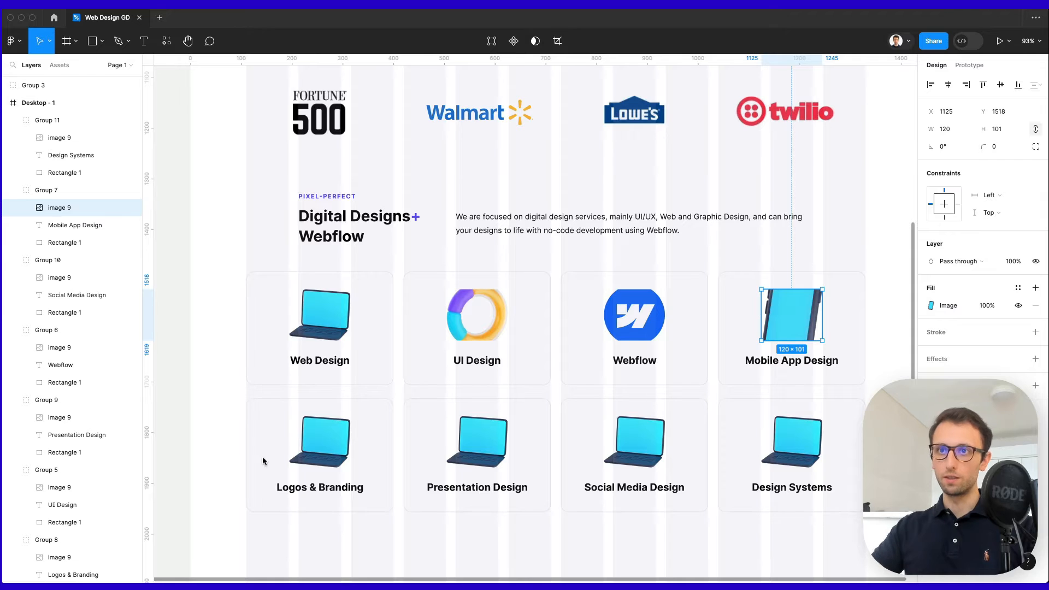
# Replace the bottom-row laptops with a pencil, pie chart, mountain picture and palette.
pyautogui.click(332, 437)
pyautogui.hotkey('ctrl', 'v')
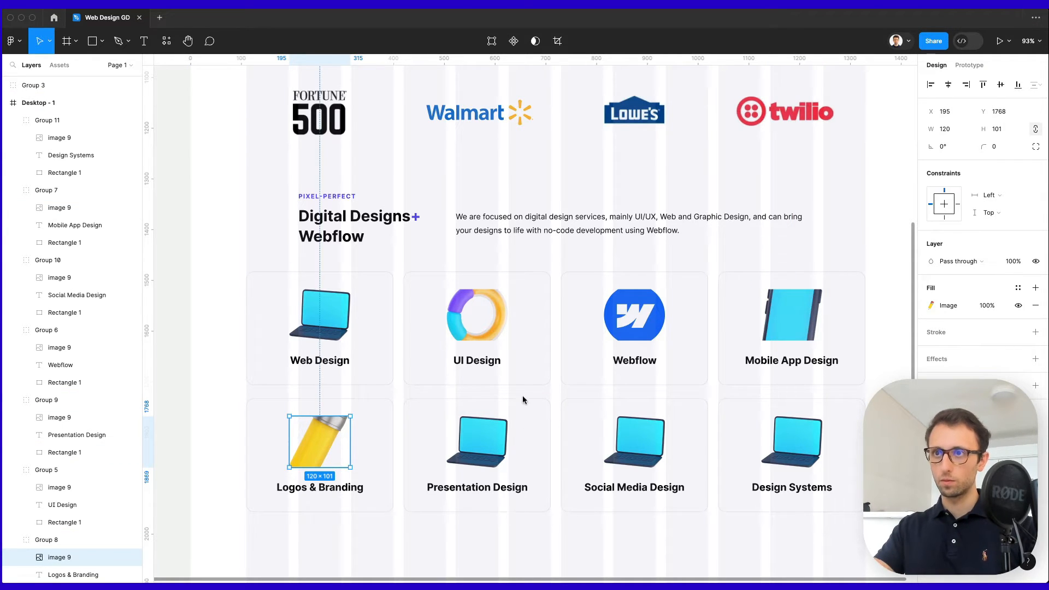
pyautogui.click(477, 439)
pyautogui.hotkey('ctrl', 'v')
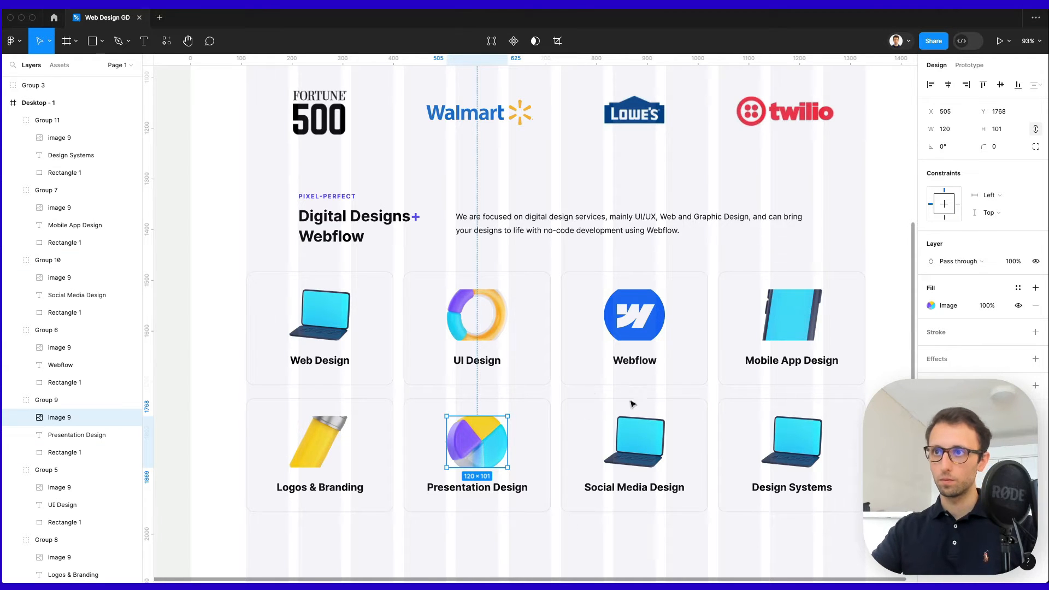
pyautogui.click(632, 426)
pyautogui.hotkey('ctrl', 'v')
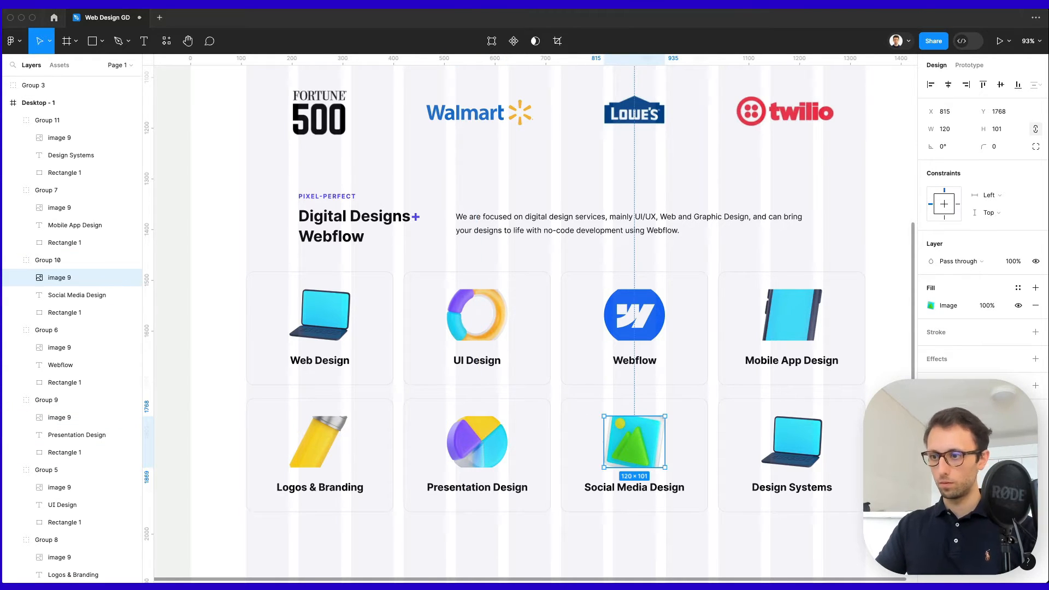
pyautogui.click(792, 441)
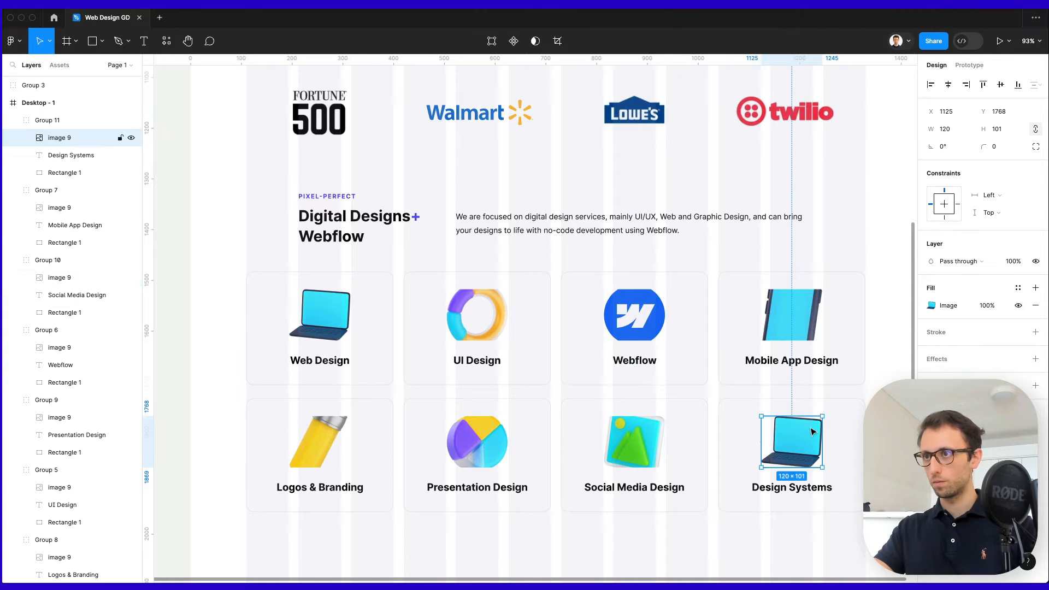
pyautogui.hotkey('ctrl', 'v')
pyautogui.click(872, 342)
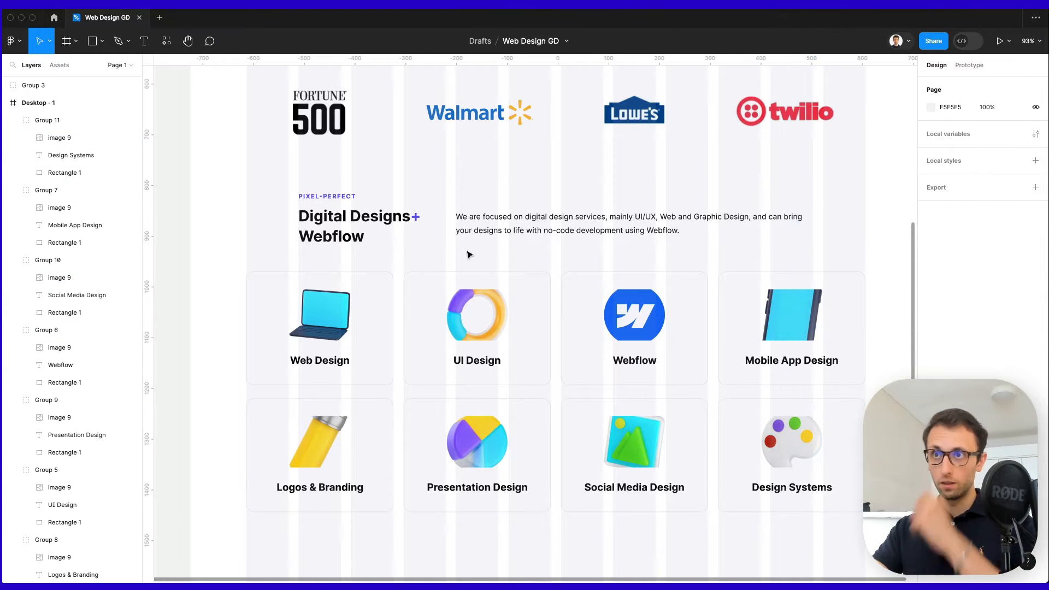
# Try stretching the ring and Webflow logo taller, then undo both resizes.
pyautogui.click(482, 296)
pyautogui.scroll(5, 482, 297)
pyautogui.scroll(5, 489, 310)
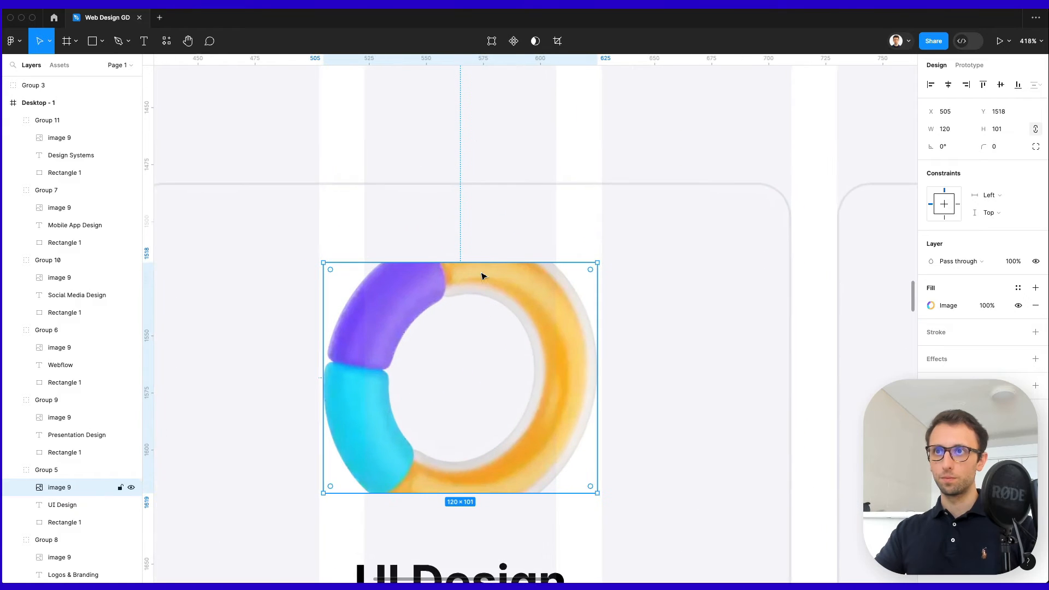
pyautogui.moveTo(480, 262); pyautogui.dragTo(482, 227)
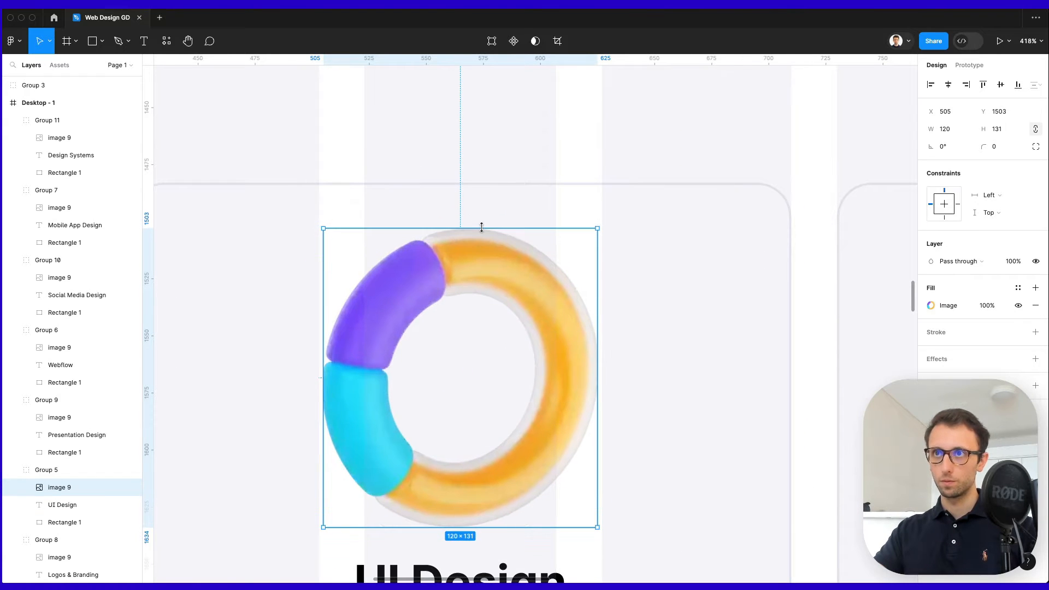
pyautogui.scroll(-10, 481, 228)
pyautogui.hotkey('ctrl', 'z')
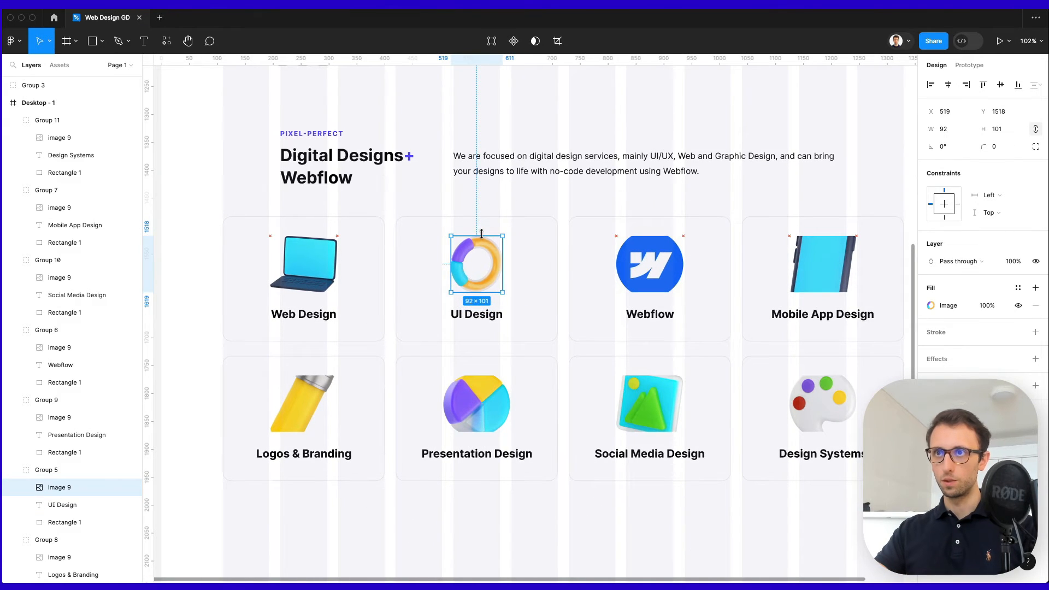
pyautogui.click(686, 227)
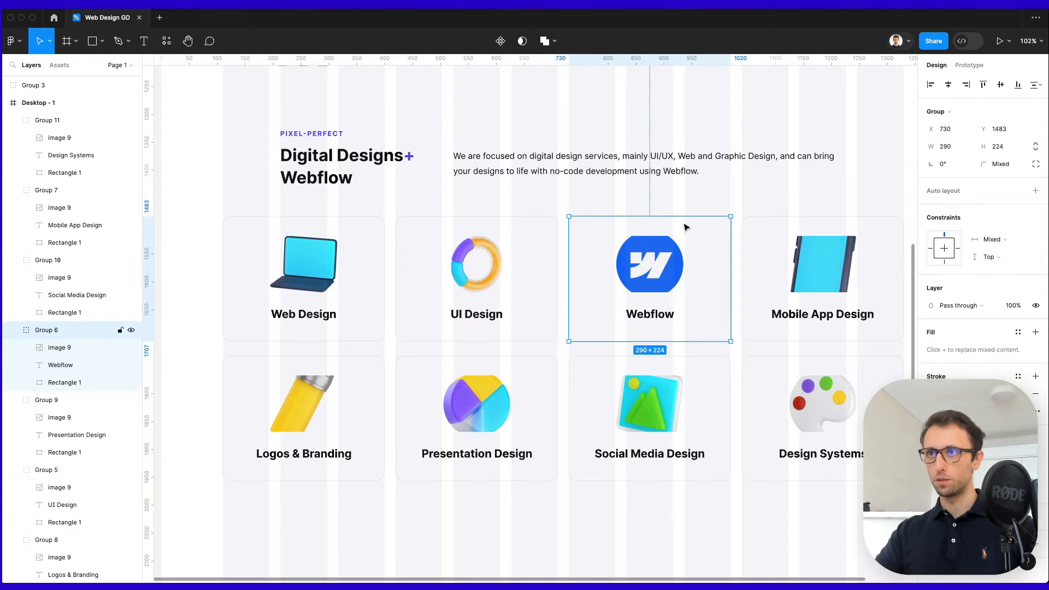
pyautogui.doubleClick(673, 243)
pyautogui.scroll(7, 673, 244)
pyautogui.moveTo(642, 222); pyautogui.dragTo(644, 208)
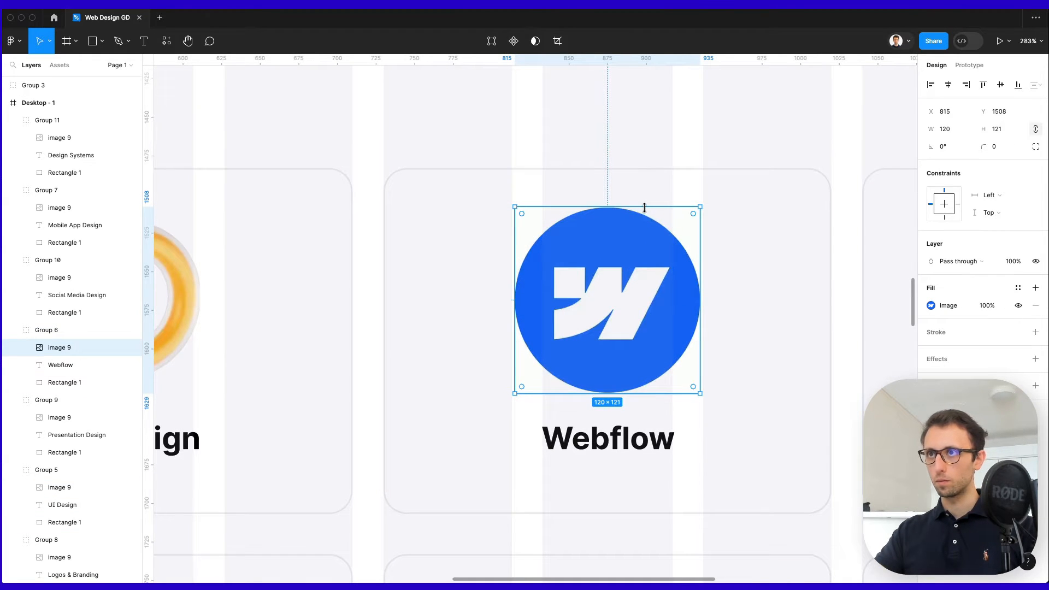
pyautogui.scroll(-5, 644, 207)
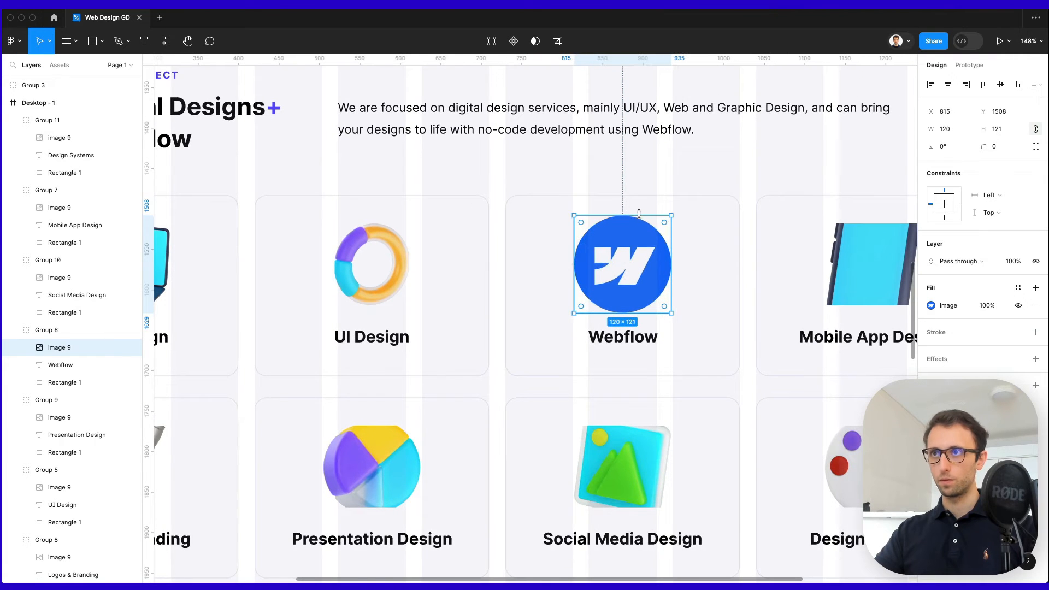
pyautogui.hotkey('ctrl', 'z')
# Resize the phone, palette and Social Media Design pictures to proper proportions.
pyautogui.hscroll(10, 587, 249)
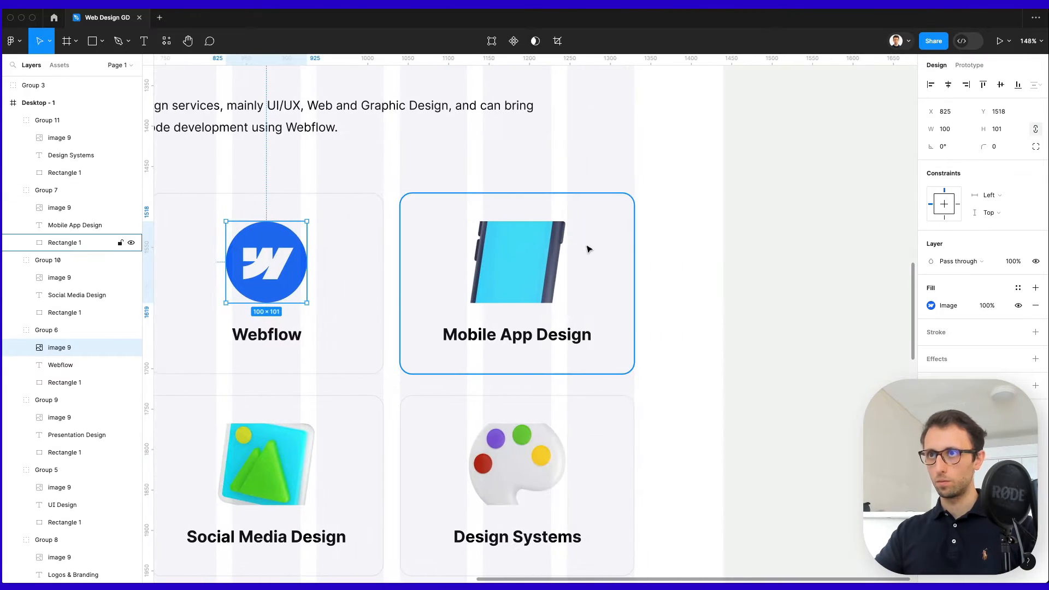
pyautogui.click(540, 247)
pyautogui.moveTo(533, 221)
pyautogui.mouseDown()
pyautogui.moveTo(539, 176)
pyautogui.moveTo(525, 224)
pyautogui.mouseUp()
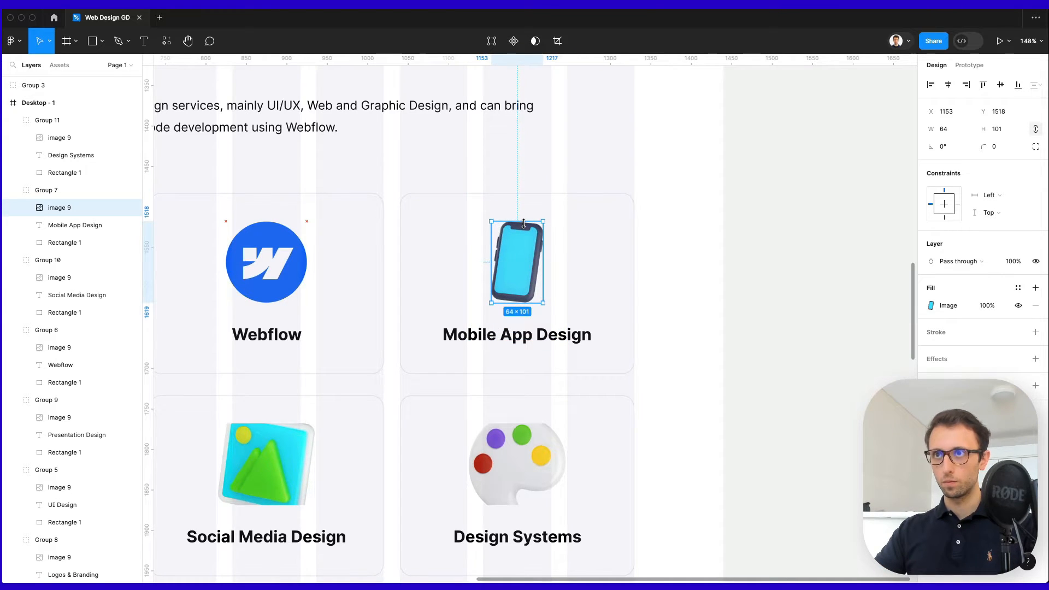
pyautogui.click(681, 255)
pyautogui.scroll(-3, 683, 257)
pyautogui.click(524, 347)
pyautogui.moveTo(523, 318); pyautogui.dragTo(529, 321)
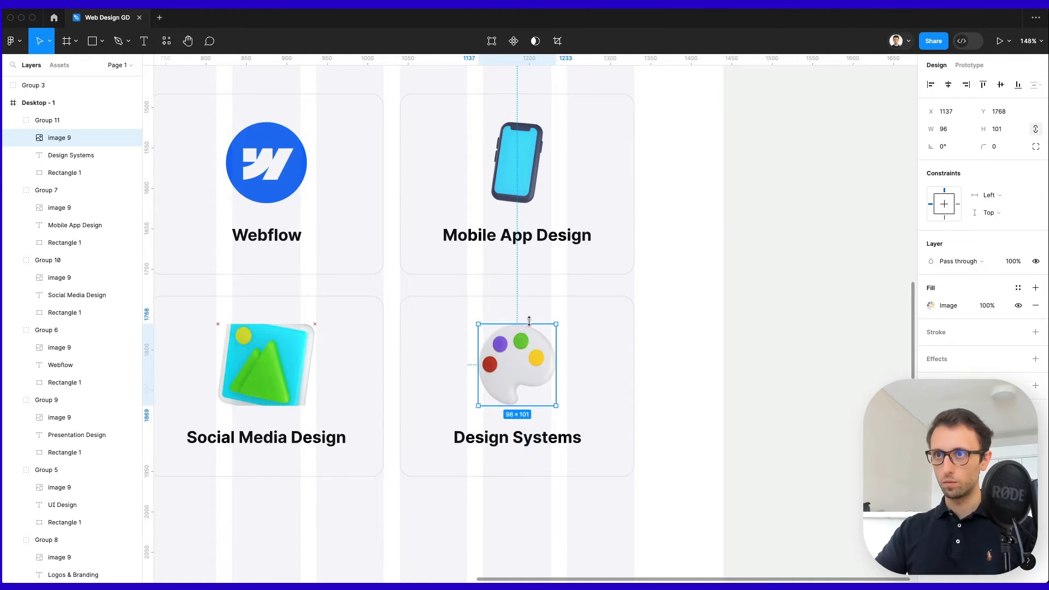
pyautogui.scroll(-2, 528, 322)
pyautogui.hscroll(-4, 529, 323)
pyautogui.keyDown('super'); pyautogui.click(536, 339); pyautogui.keyUp('super')
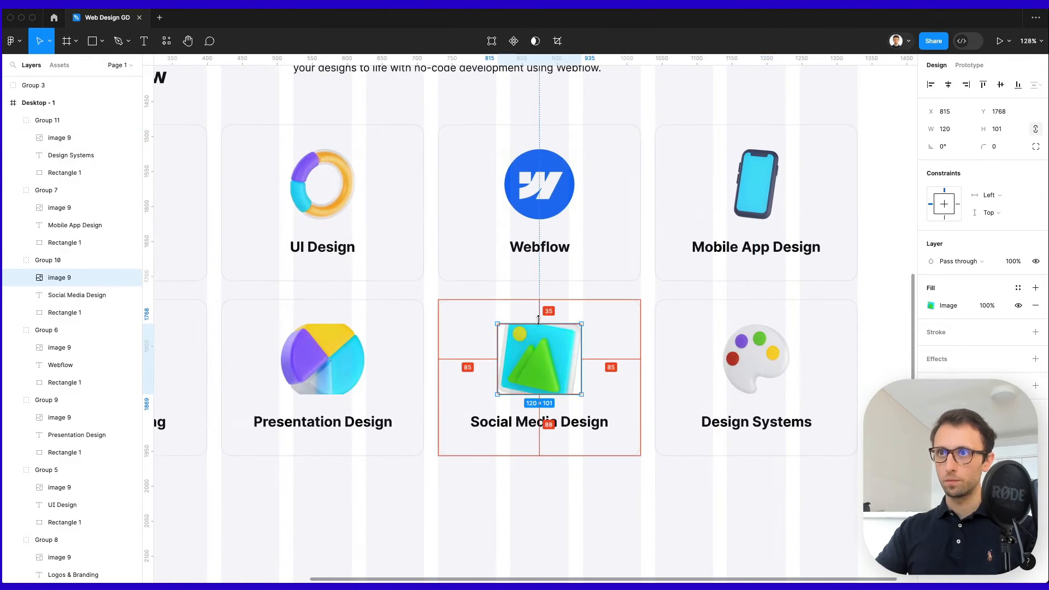
pyautogui.moveTo(539, 314); pyautogui.dragTo(540, 325)
# Narrow the Presentation Design image to 104 wide and shrink the pencil to 64×103.
pyautogui.hscroll(-5, 540, 324)
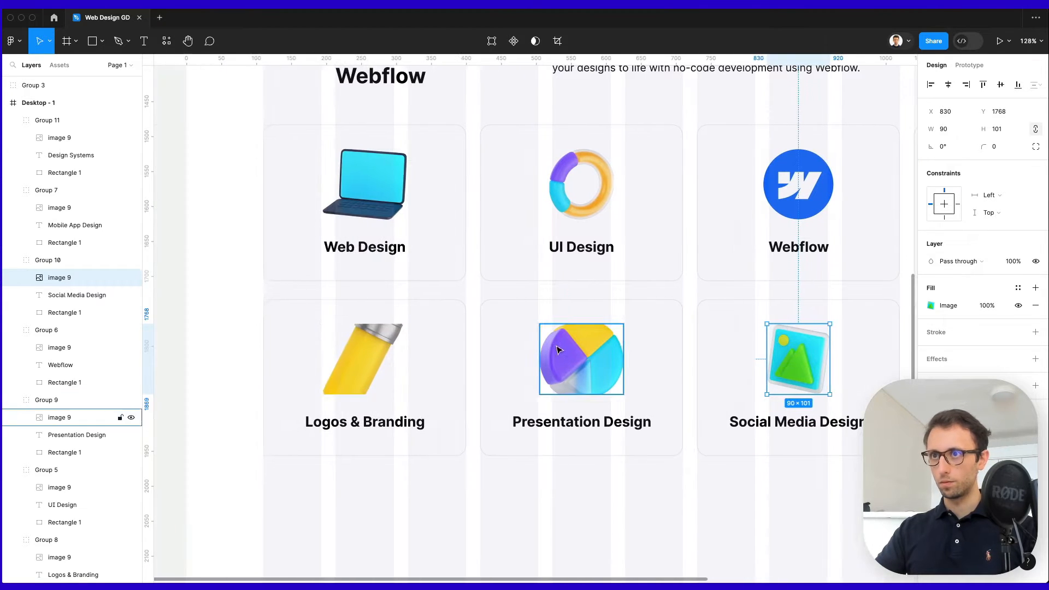
pyautogui.keyDown('super'); pyautogui.click(587, 331); pyautogui.keyUp('super')
pyautogui.moveTo(591, 322); pyautogui.dragTo(591, 326)
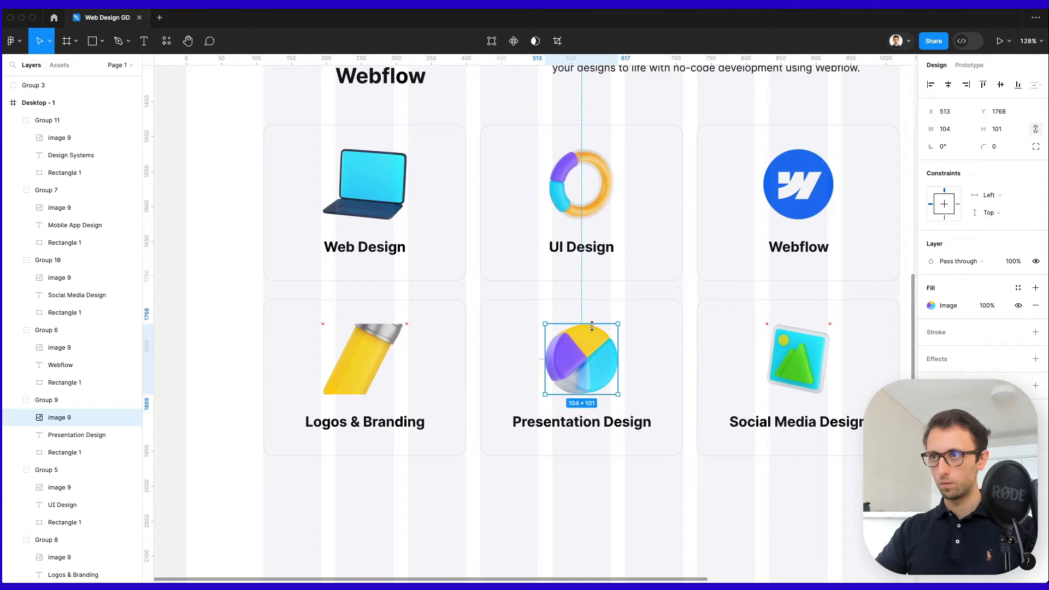
pyautogui.keyDown('super'); pyautogui.click(365, 330); pyautogui.keyUp('super')
pyautogui.moveTo(367, 323)
pyautogui.mouseDown()
pyautogui.moveTo(368, 288)
pyautogui.moveTo(375, 294)
pyautogui.mouseUp()
pyautogui.moveTo(350, 425); pyautogui.dragTo(350, 426)
pyautogui.moveTo(380, 293); pyautogui.dragTo(377, 325)
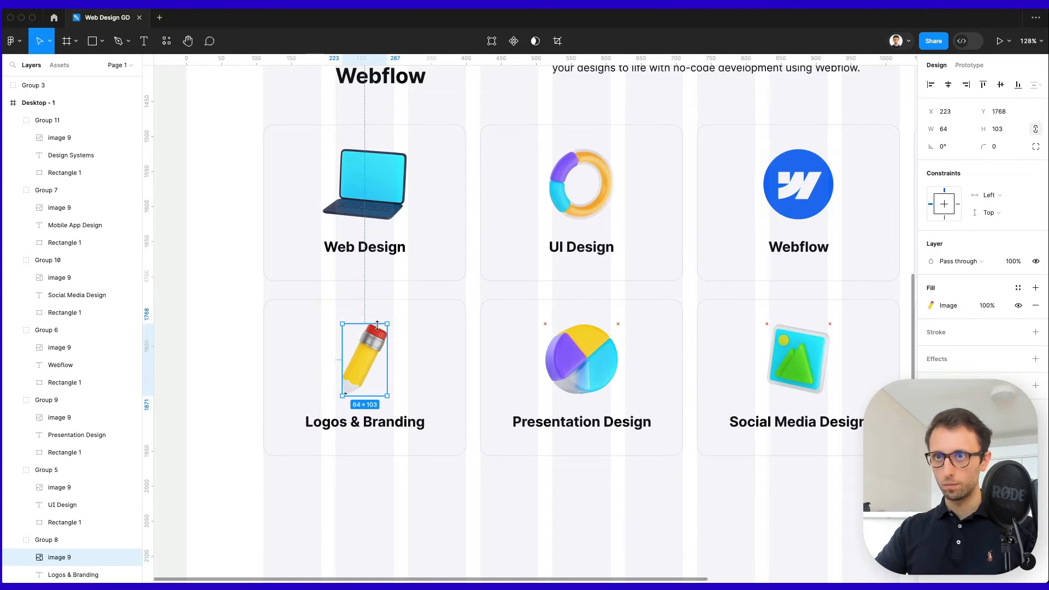
pyautogui.scroll(-5, 377, 325)
pyautogui.click(535, 444)
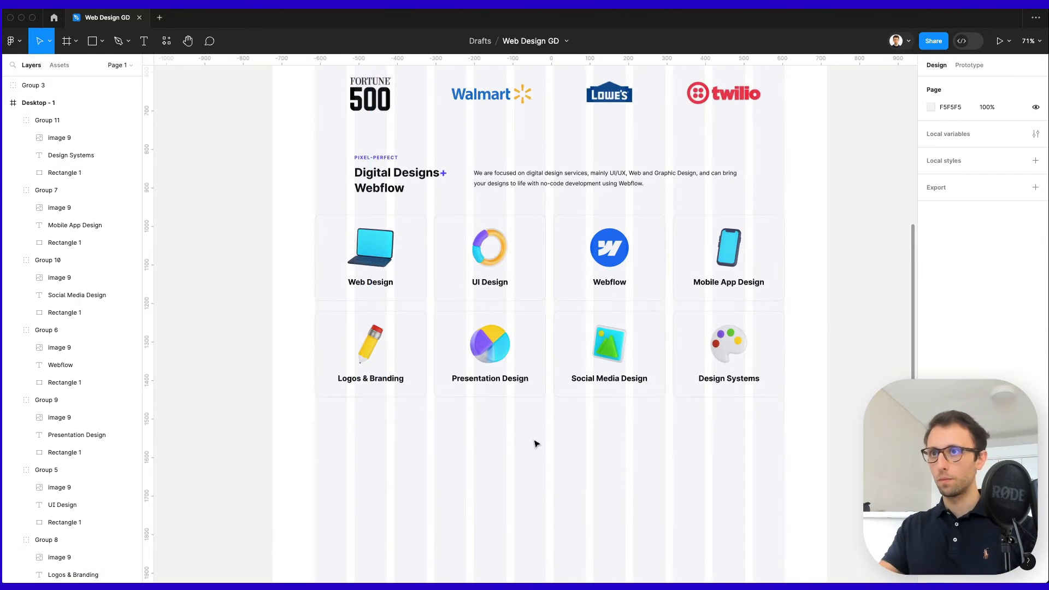
pyautogui.scroll(5, 557, 442)
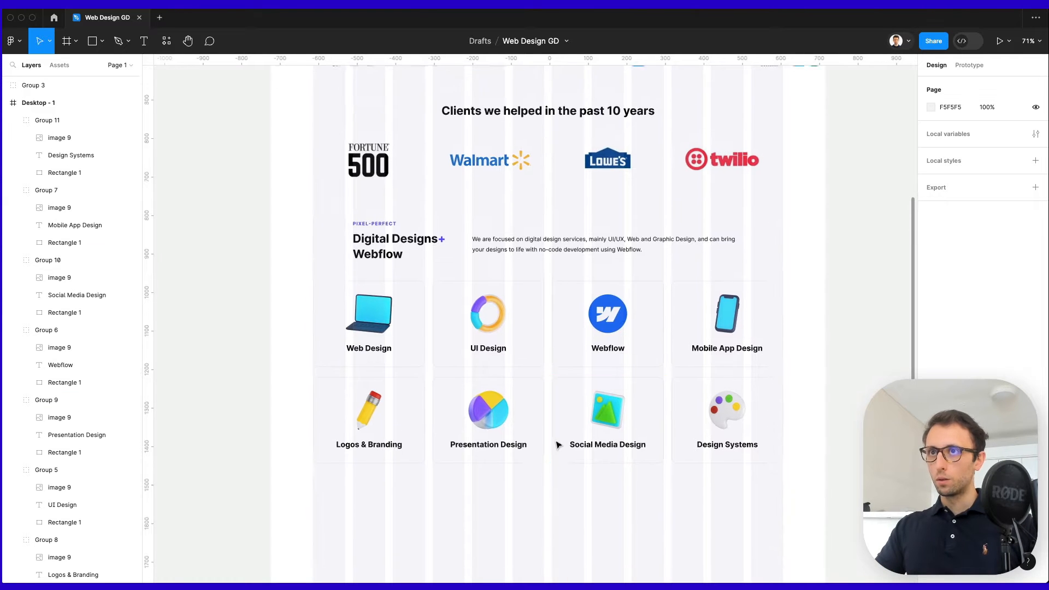
pyautogui.scroll(1, 557, 442)
pyautogui.scroll(-5, 557, 441)
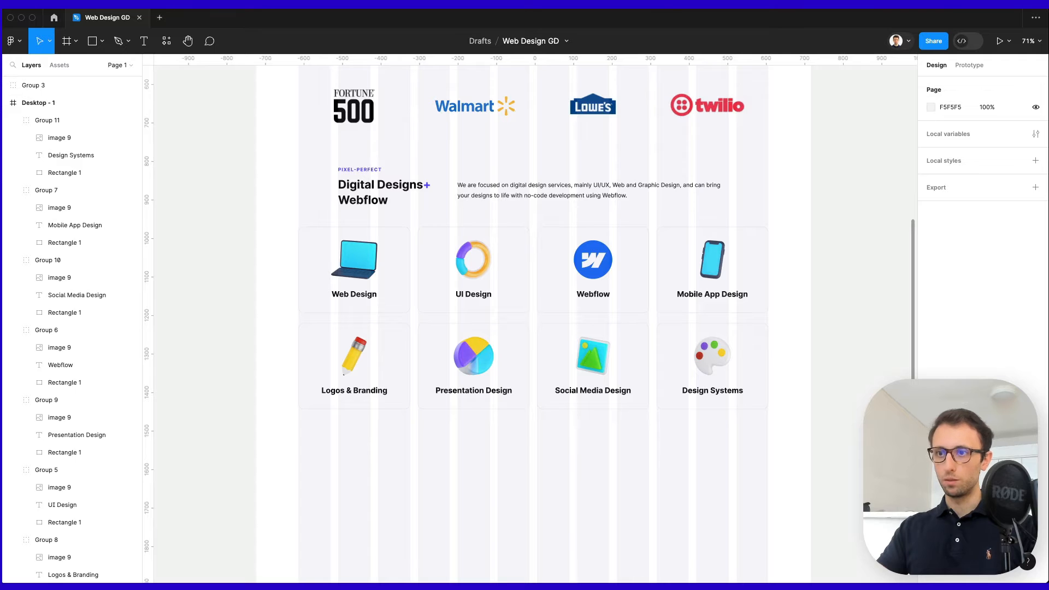
pyautogui.moveTo(767, 584); pyautogui.dragTo(778, 62)
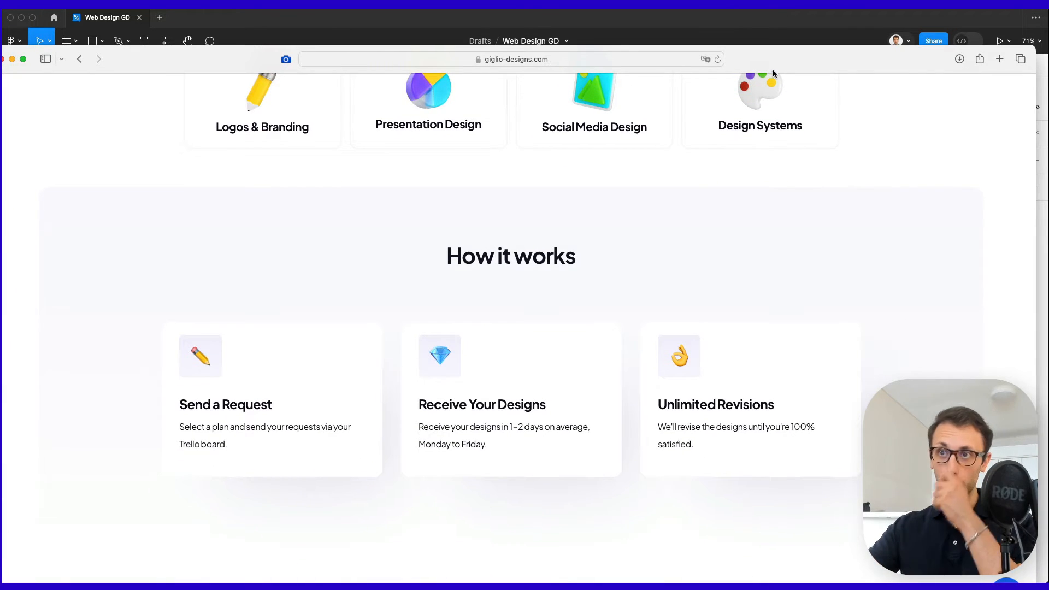
pyautogui.scroll(3, 417, 444)
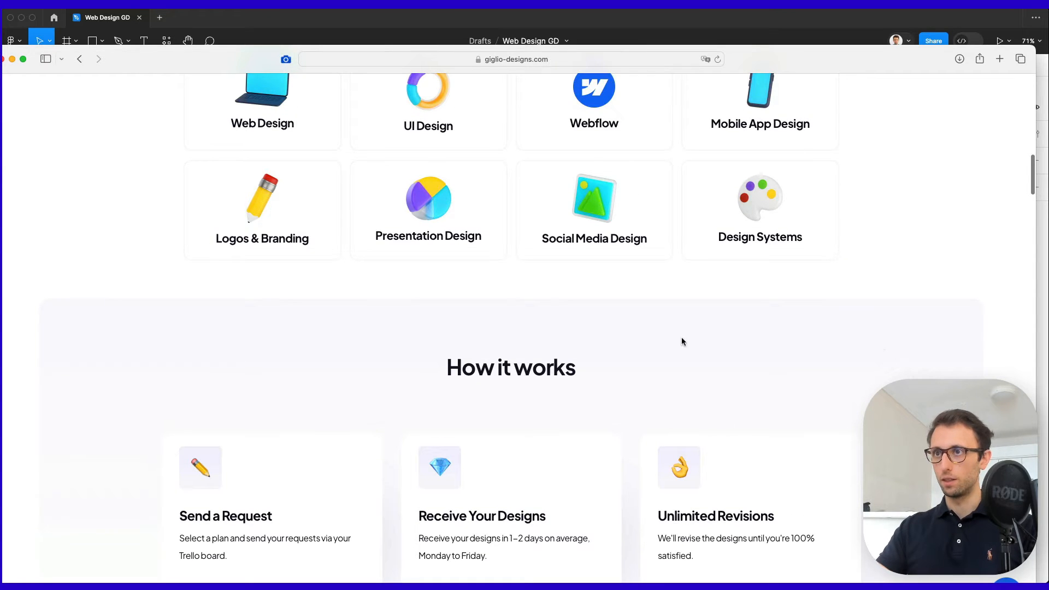
pyautogui.moveTo(789, 52); pyautogui.dragTo(785, 584)
pyautogui.scroll(-3, 670, 305)
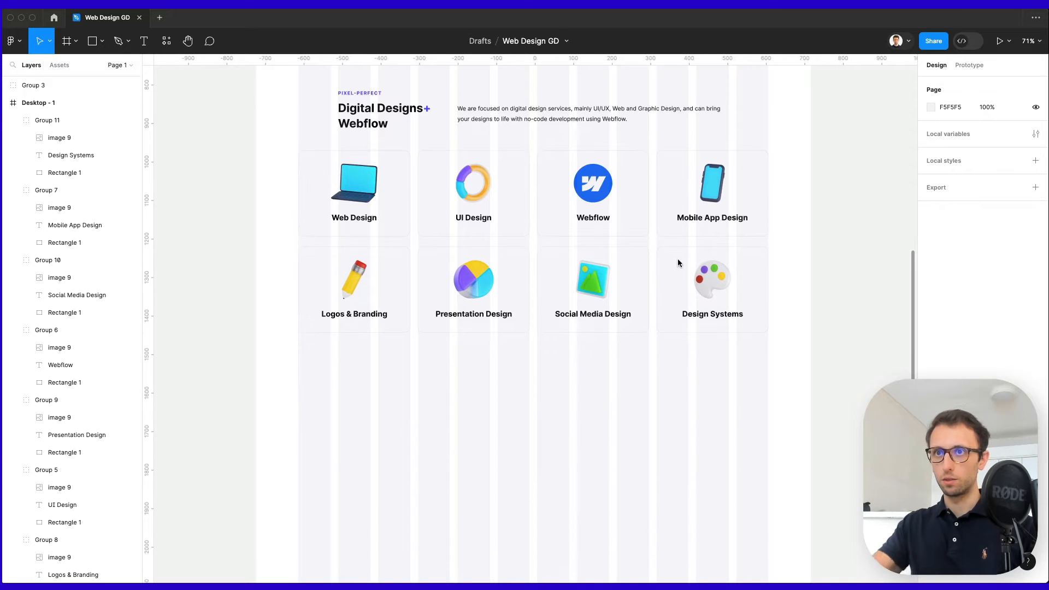
# Draw a 1220×519 rectangle below the service cards.
pyautogui.press('r')
pyautogui.moveTo(290, 350)
pyautogui.mouseDown()
pyautogui.moveTo(576, 424)
pyautogui.moveTo(743, 547)
pyautogui.moveTo(759, 548)
pyautogui.mouseUp()
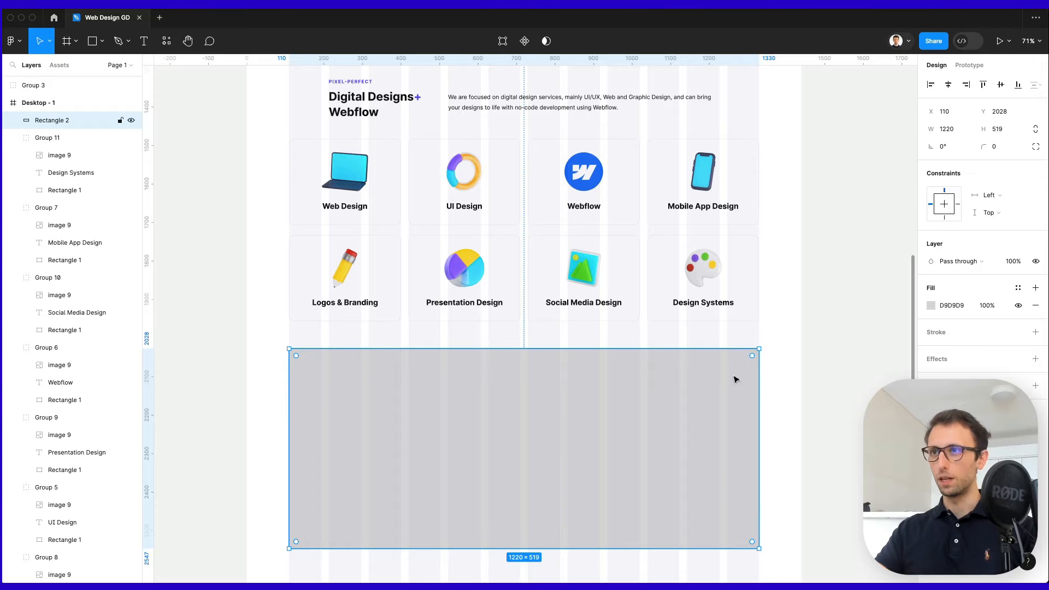
pyautogui.scroll(2, 734, 379)
pyautogui.click(769, 315)
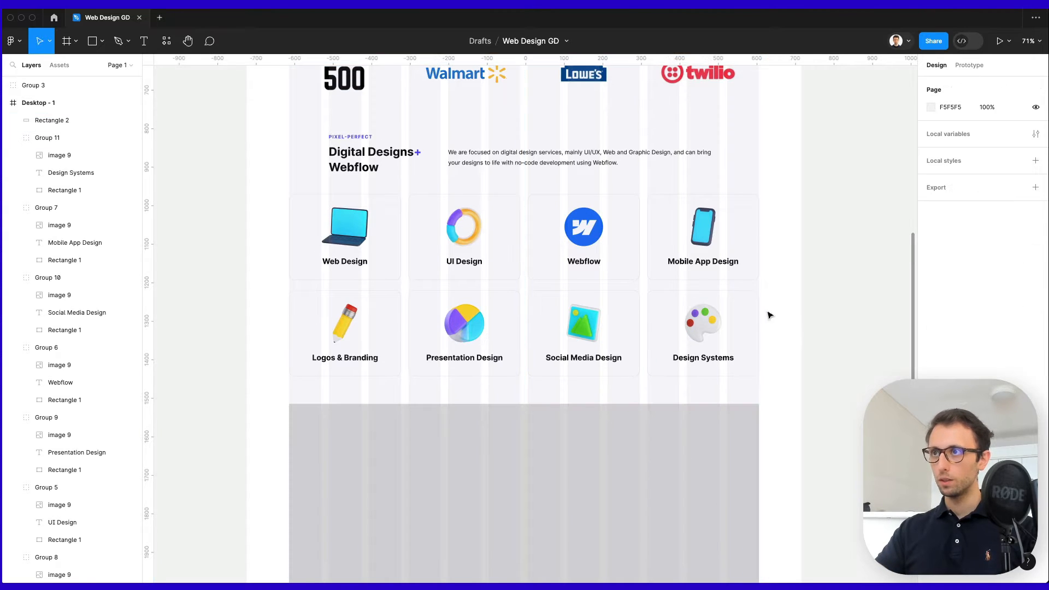
# Lower the opacity of the Desktop - 1 frame's column grid colour to fade it.
pyautogui.click(770, 316)
pyautogui.click(931, 252)
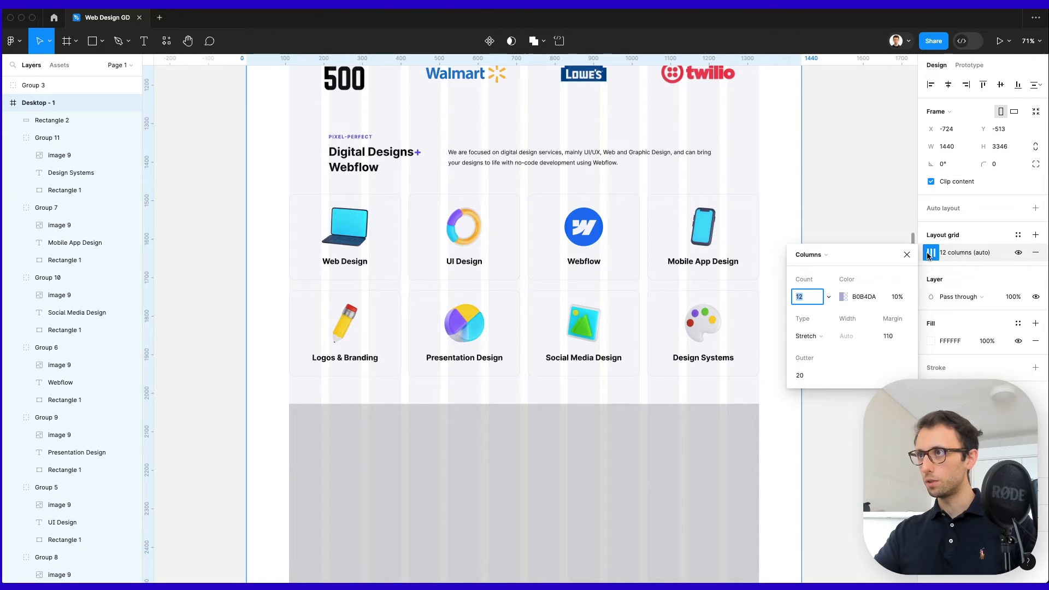
pyautogui.click(841, 296)
pyautogui.click(896, 297)
pyautogui.write('0')
pyautogui.press('Return')
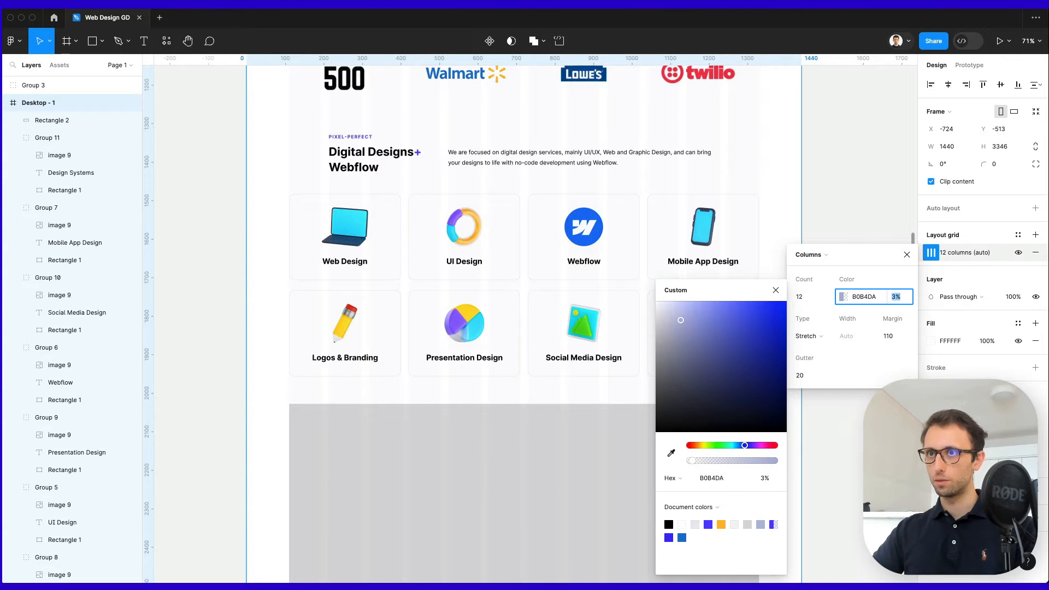
pyautogui.press('Escape')
pyautogui.press('Escape')
# Give the rectangle a light blue linear gradient fill and corner radius 40.
pyautogui.click(594, 449)
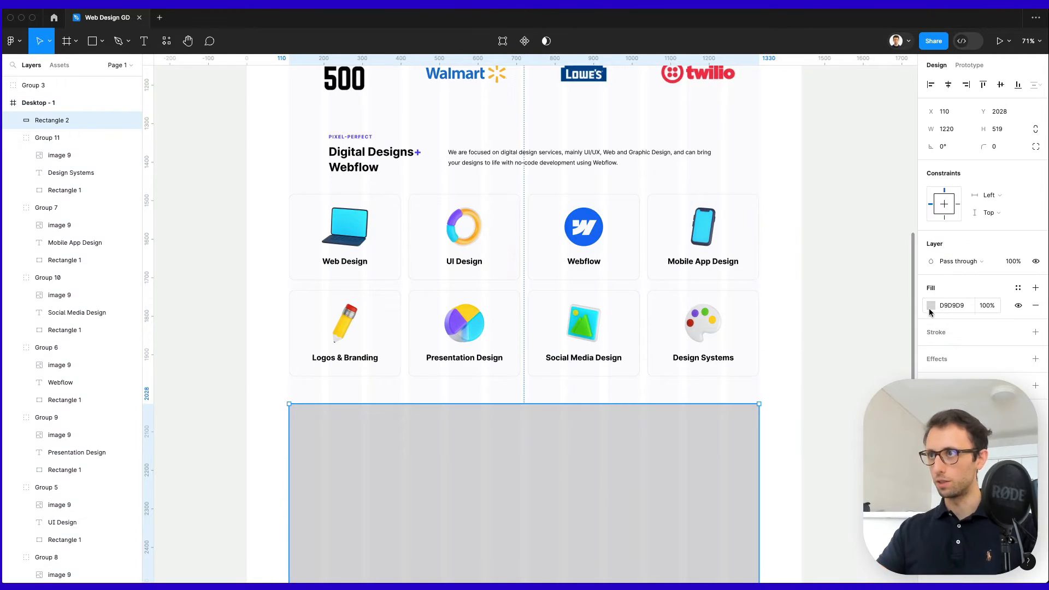
pyautogui.click(930, 306)
pyautogui.click(875, 445)
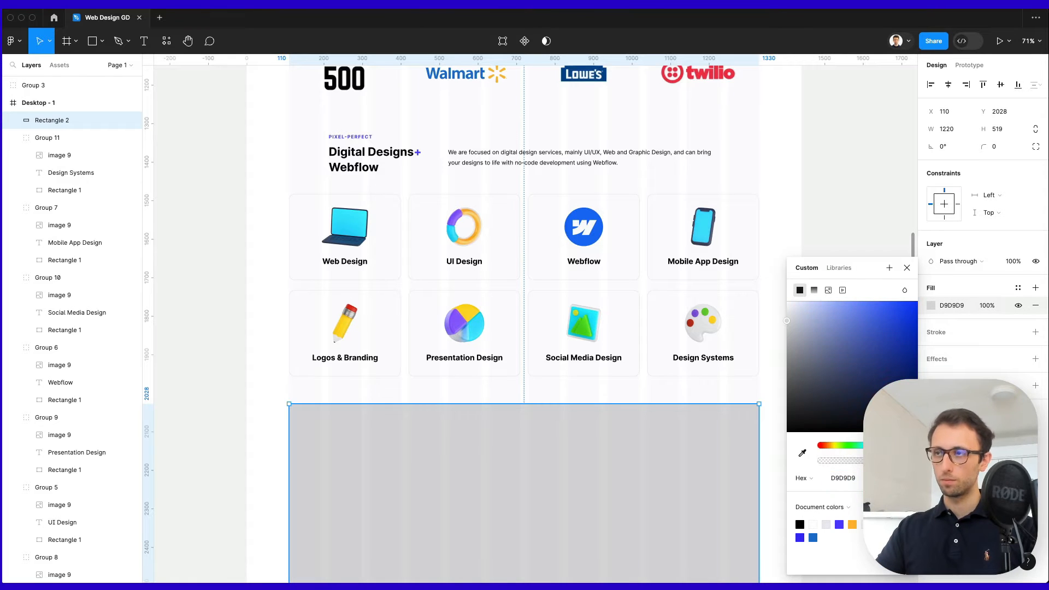
pyautogui.moveTo(800, 307); pyautogui.dragTo(788, 308)
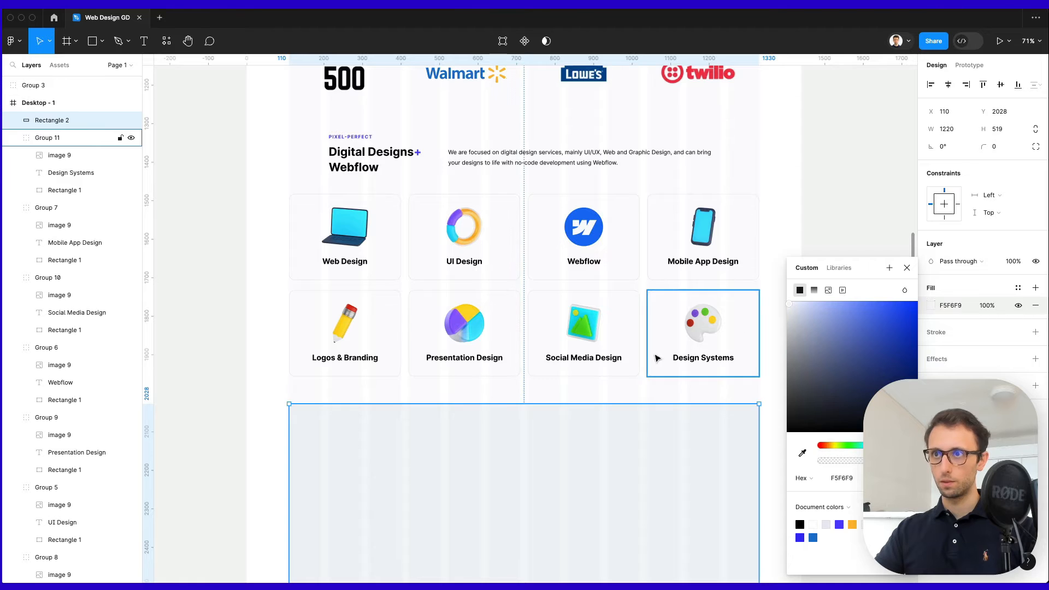
pyautogui.scroll(-4, 658, 355)
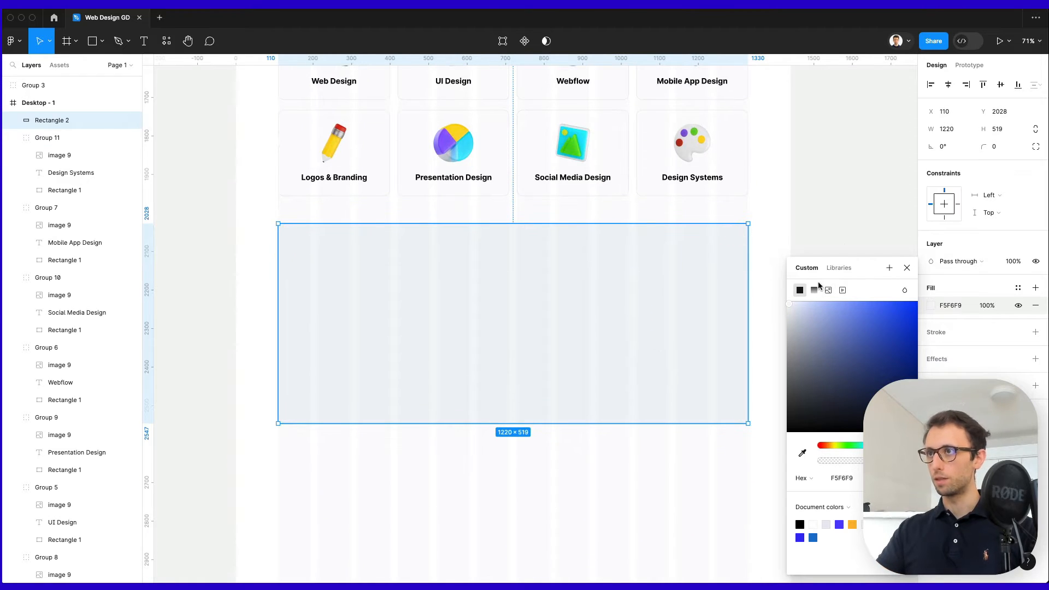
pyautogui.click(814, 289)
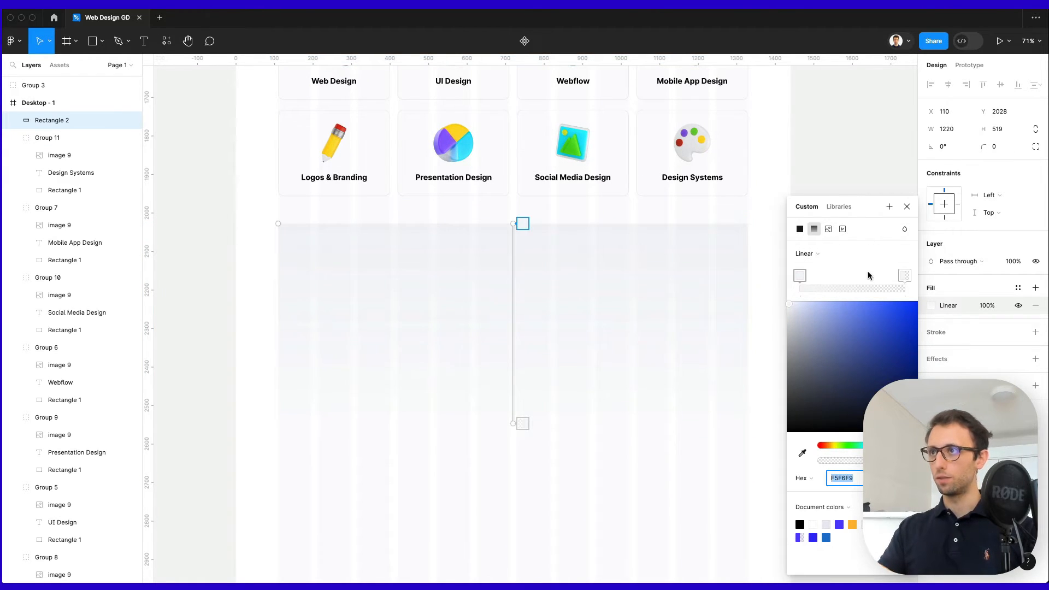
pyautogui.click(906, 206)
pyautogui.moveTo(984, 146); pyautogui.dragTo(377, 148)
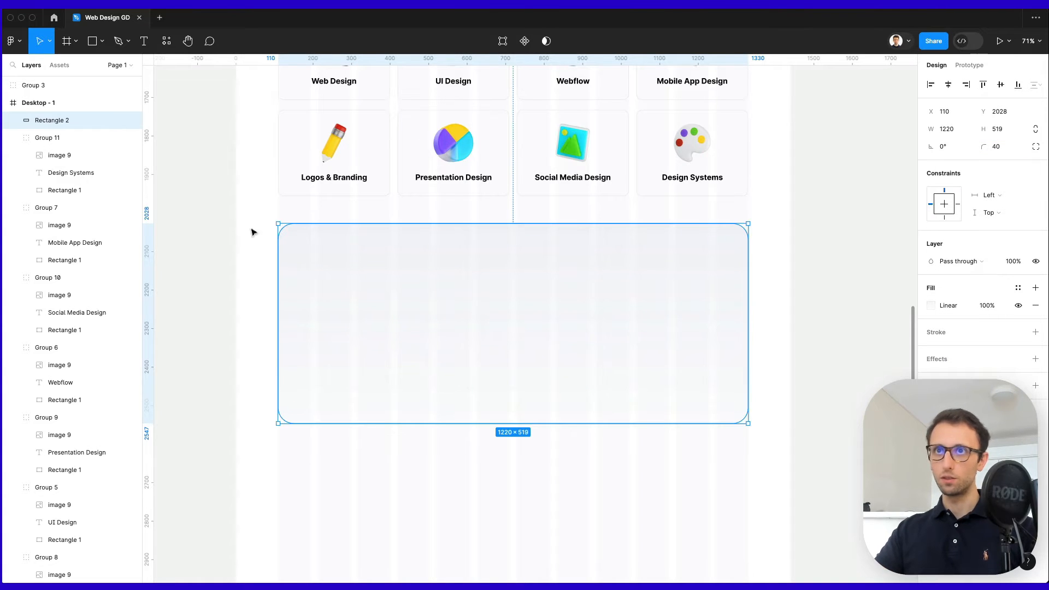
pyautogui.click(388, 174)
pyautogui.click(368, 288)
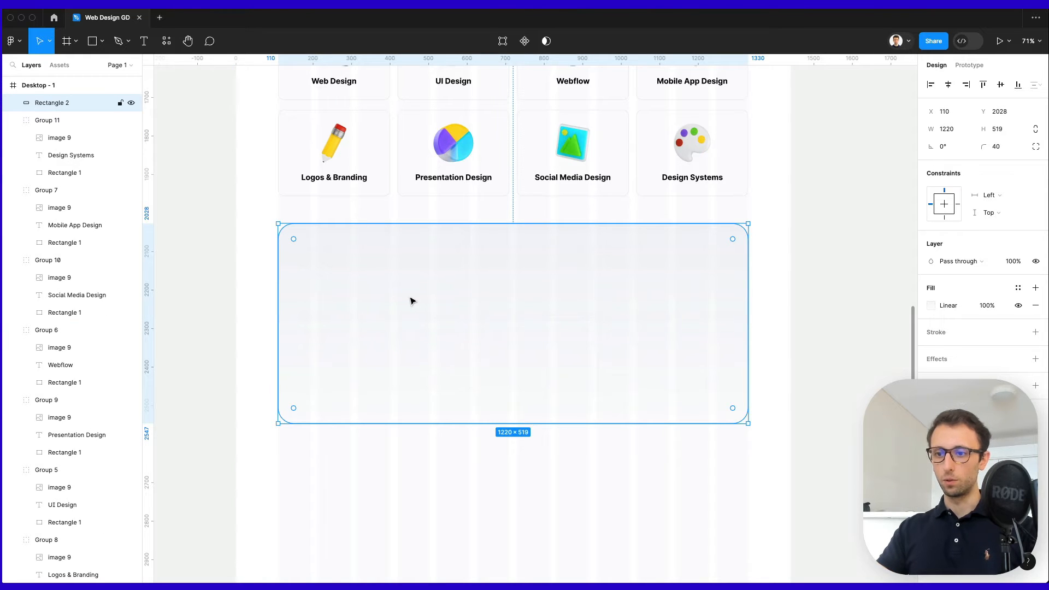
# Paste a card rectangle onto the panel's left side and make it taller.
pyautogui.hotkey('ctrl', 'v')
pyautogui.moveTo(530, 304); pyautogui.dragTo(378, 297)
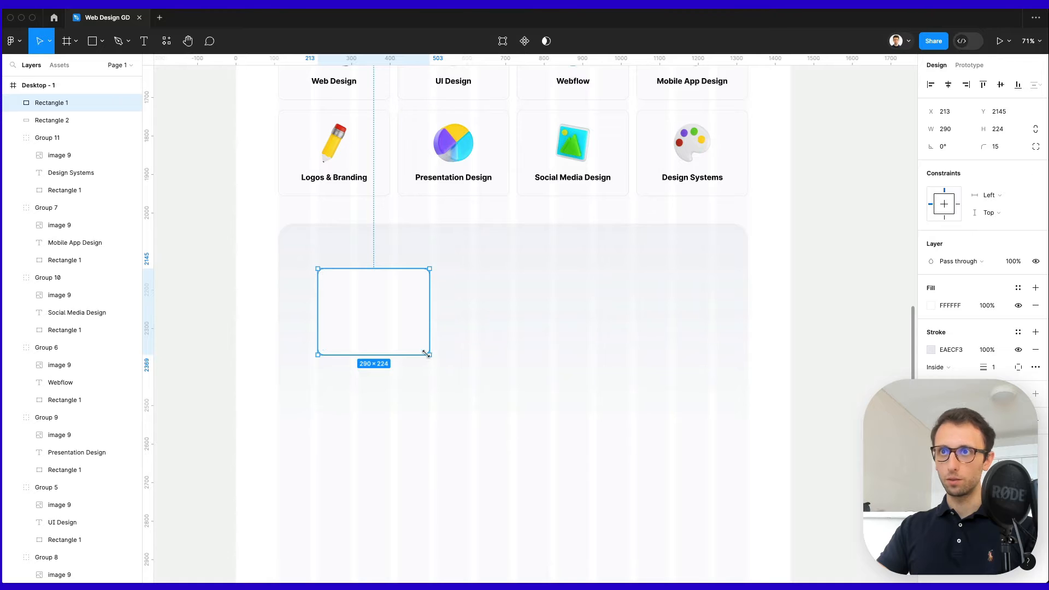
pyautogui.moveTo(429, 354); pyautogui.dragTo(510, 323)
# Duplicate it into three cards and resize them together to span 1020×307.
pyautogui.press('super+d')
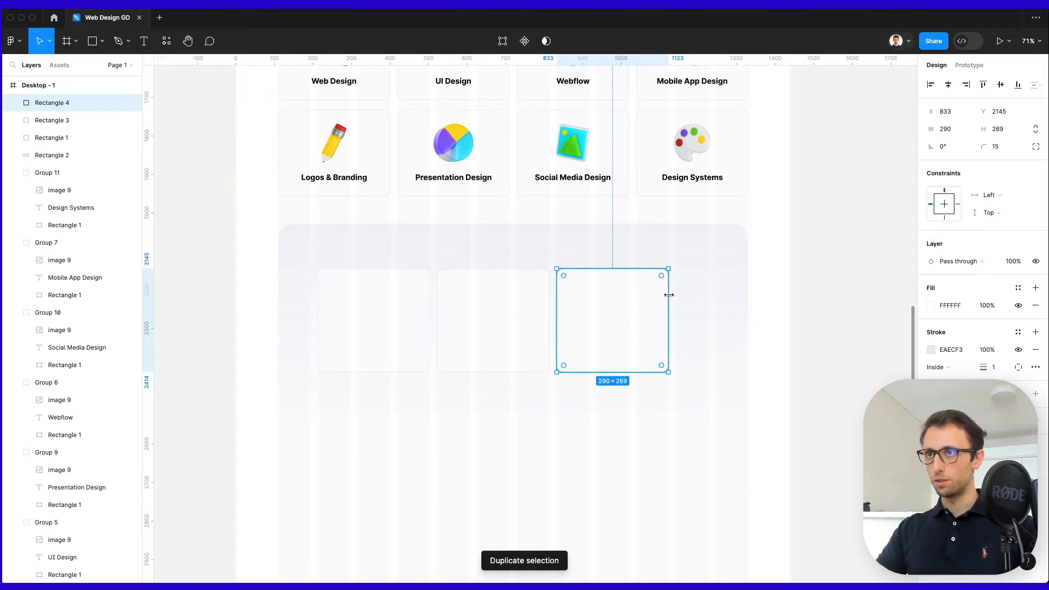
pyautogui.keyDown('shift'); pyautogui.click(493, 318); pyautogui.keyUp('shift')
pyautogui.keyDown('shift'); pyautogui.click(375, 316); pyautogui.keyUp('shift')
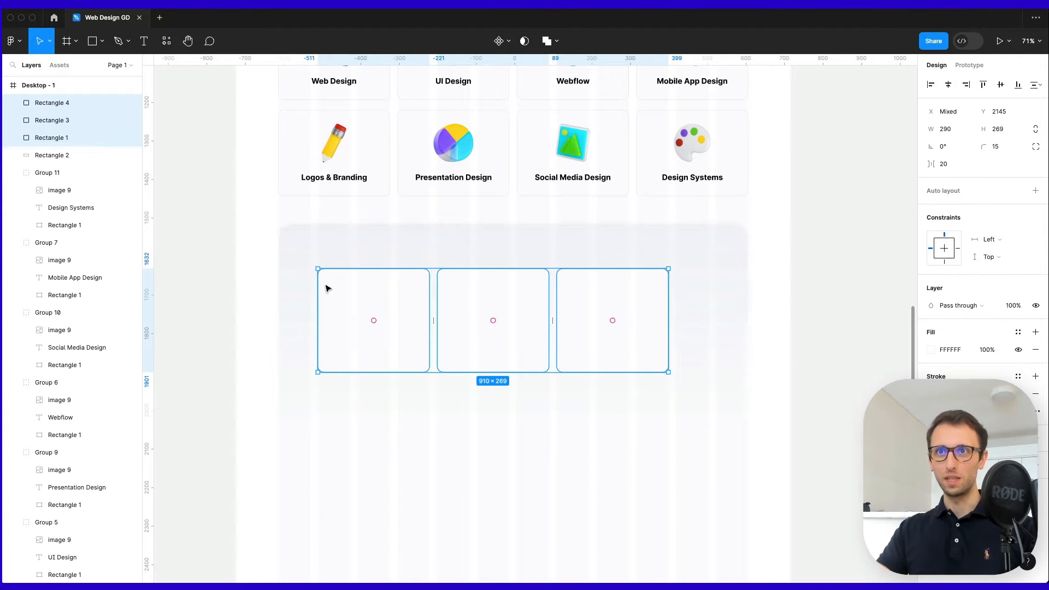
pyautogui.moveTo(668, 372); pyautogui.dragTo(711, 388)
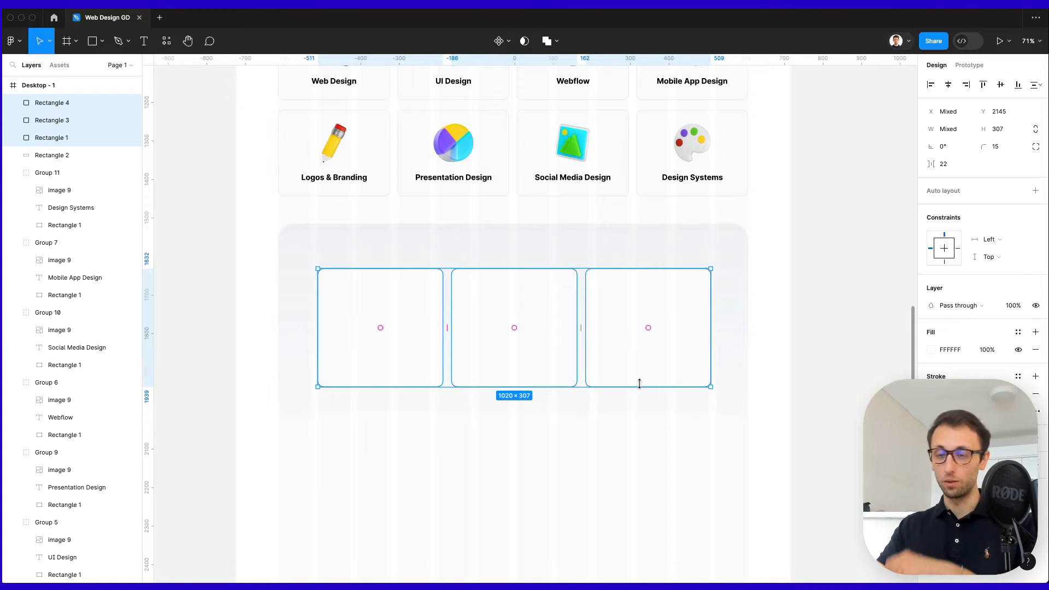
pyautogui.scroll(2, 639, 384)
# Nudge the three cards down and give them a pale blue-grey D3D5EA drop shadow.
pyautogui.hotkey('shift', 'Down')
pyautogui.hotkey('shift', 'Down')
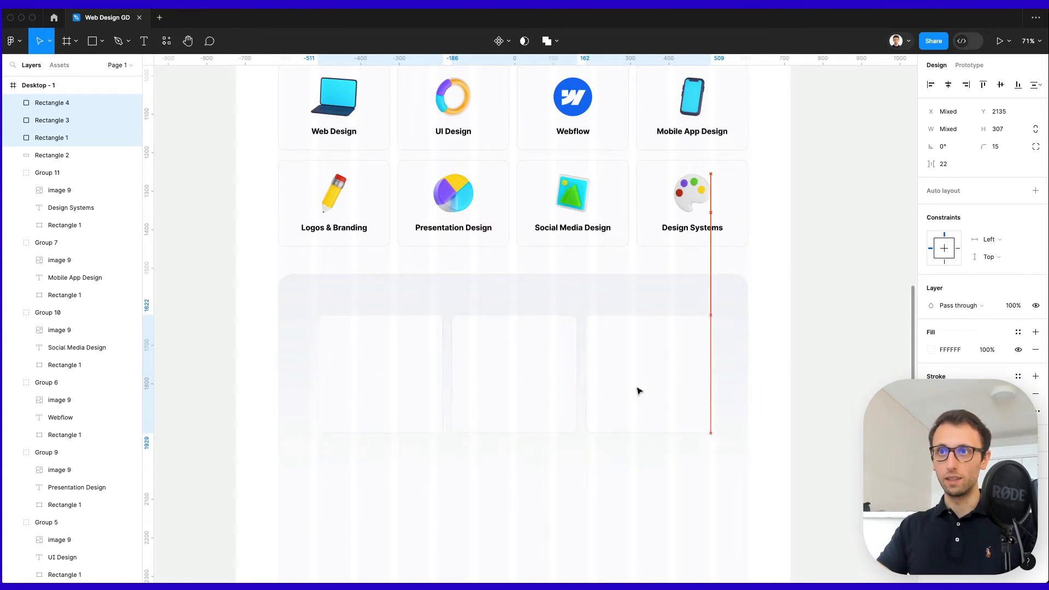
pyautogui.hotkey('shift', 'Down')
pyautogui.hotkey('shift', 'Down')
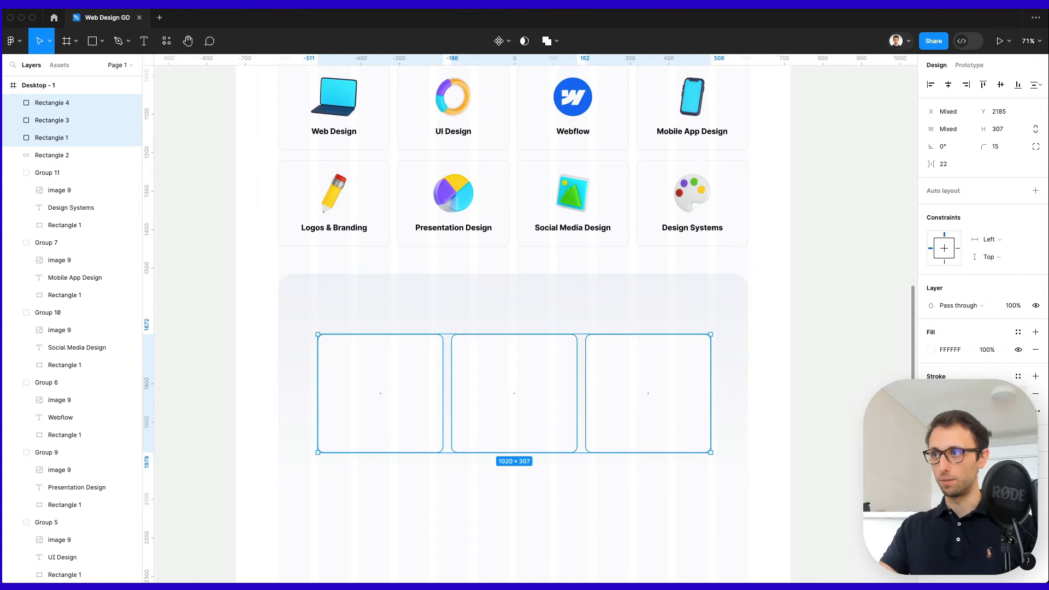
pyautogui.click(1034, 437)
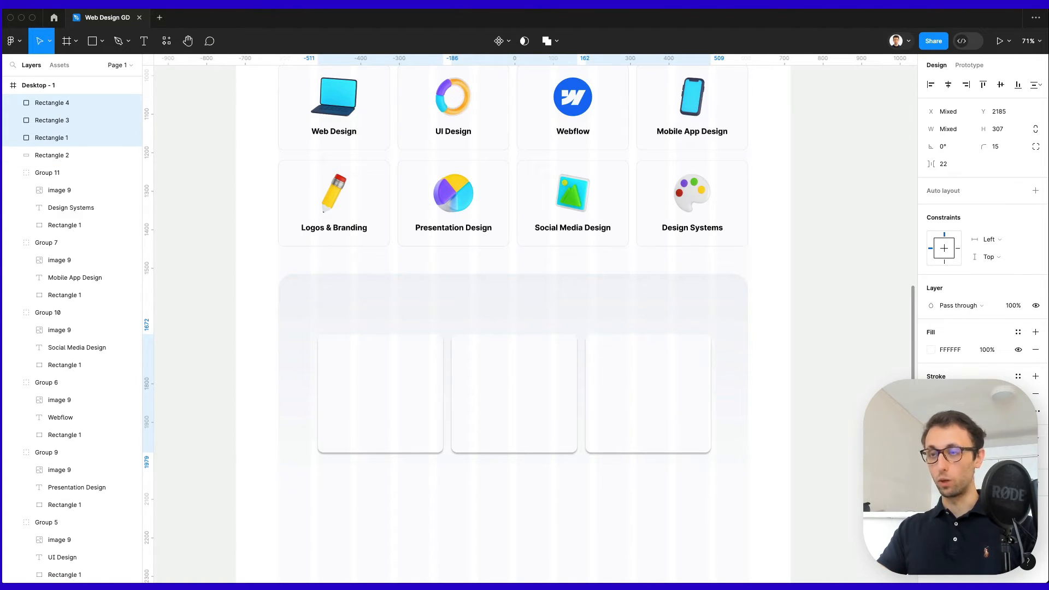
pyautogui.click(930, 456)
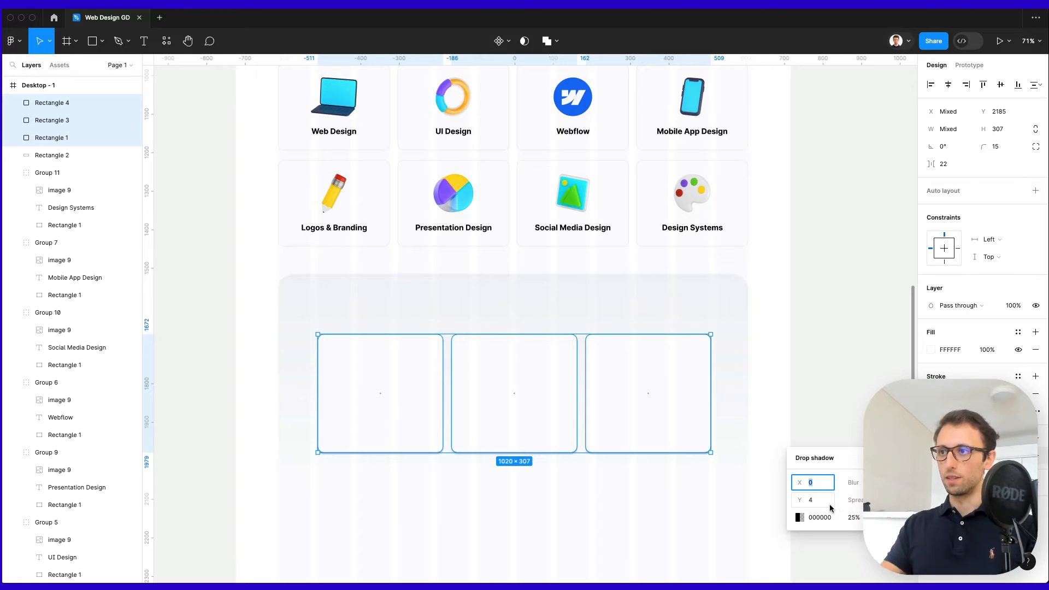
pyautogui.click(797, 518)
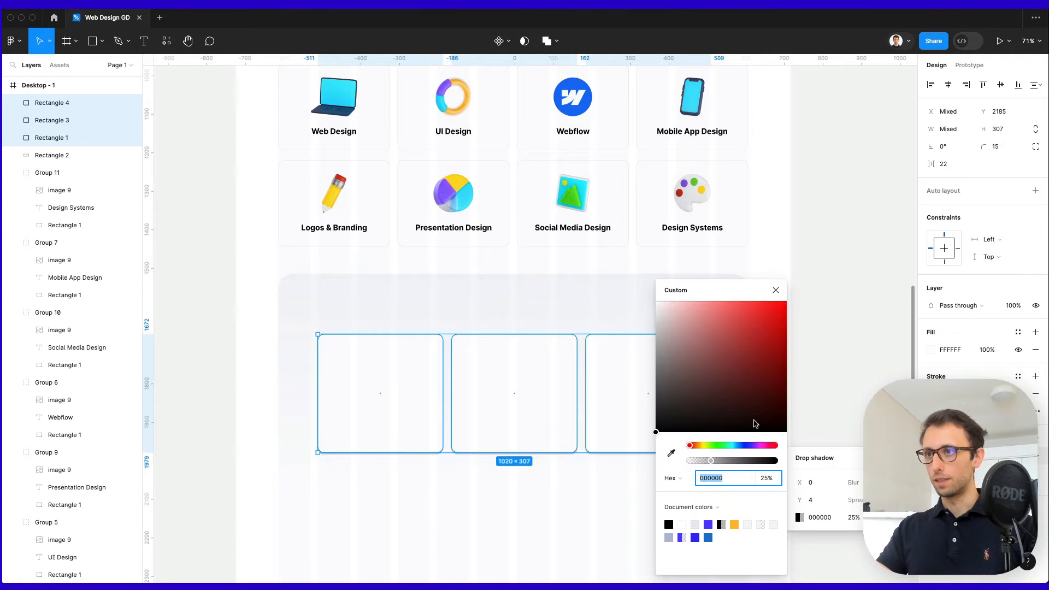
pyautogui.click(745, 446)
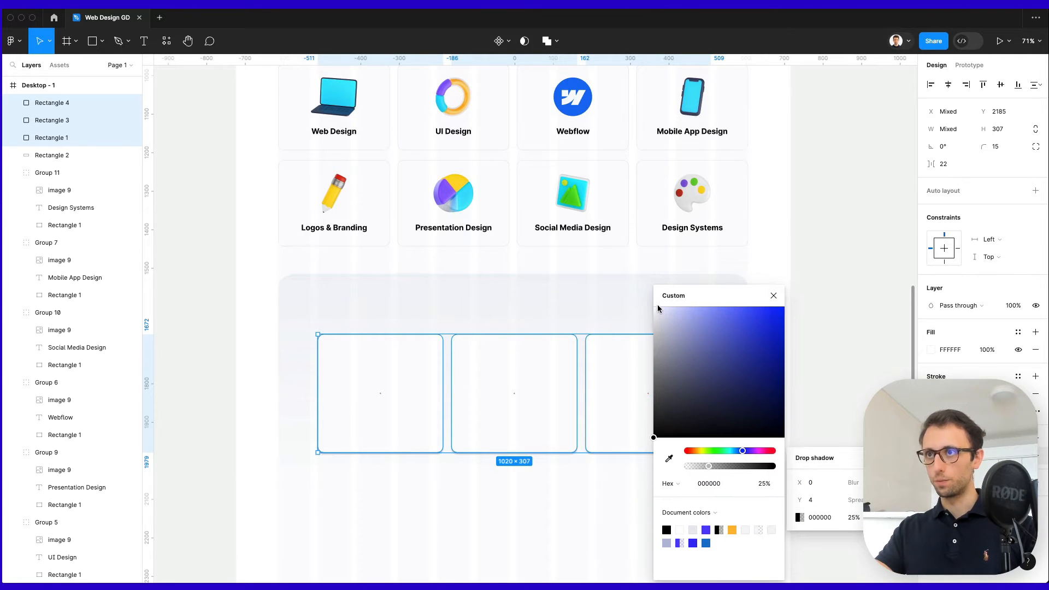
pyautogui.moveTo(657, 303); pyautogui.dragTo(666, 319)
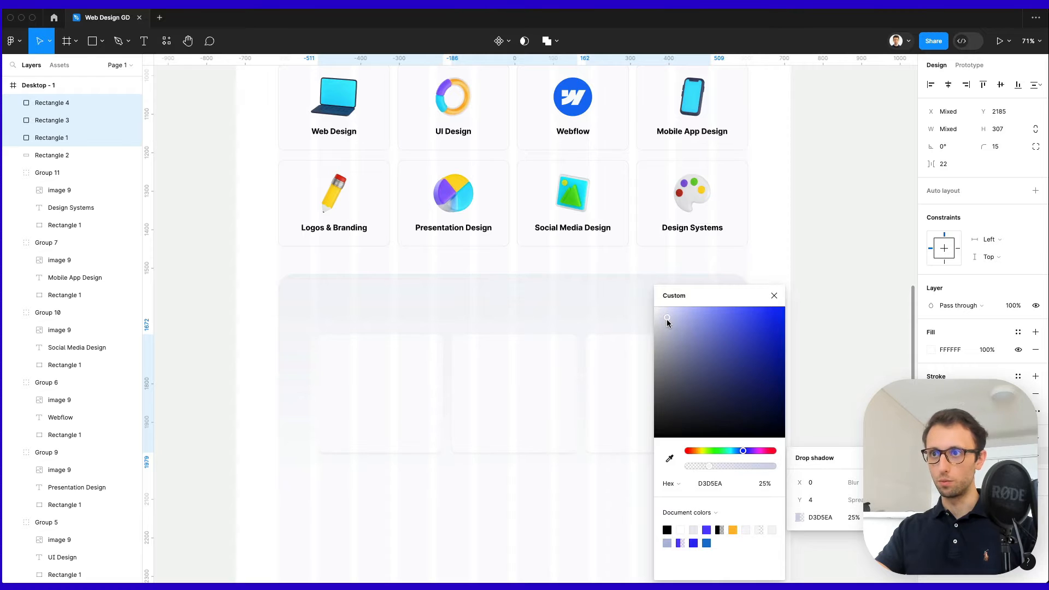
pyautogui.moveTo(709, 466); pyautogui.dragTo(773, 440)
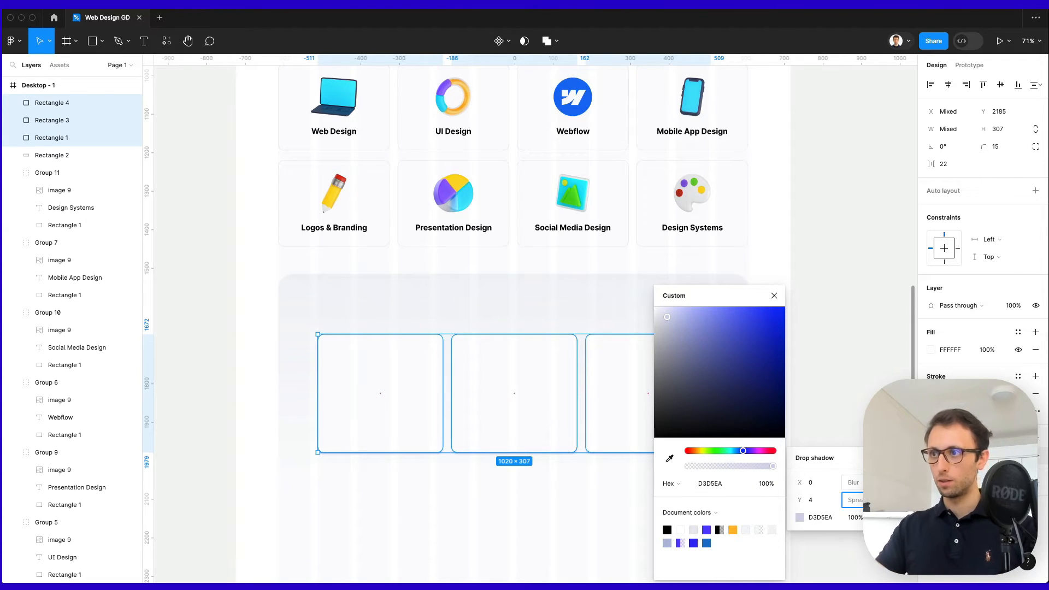
# Set the drop shadow's blur to 30 and its Y offset to 24.
pyautogui.click(870, 483)
pyautogui.write('30')
pyautogui.press('Return')
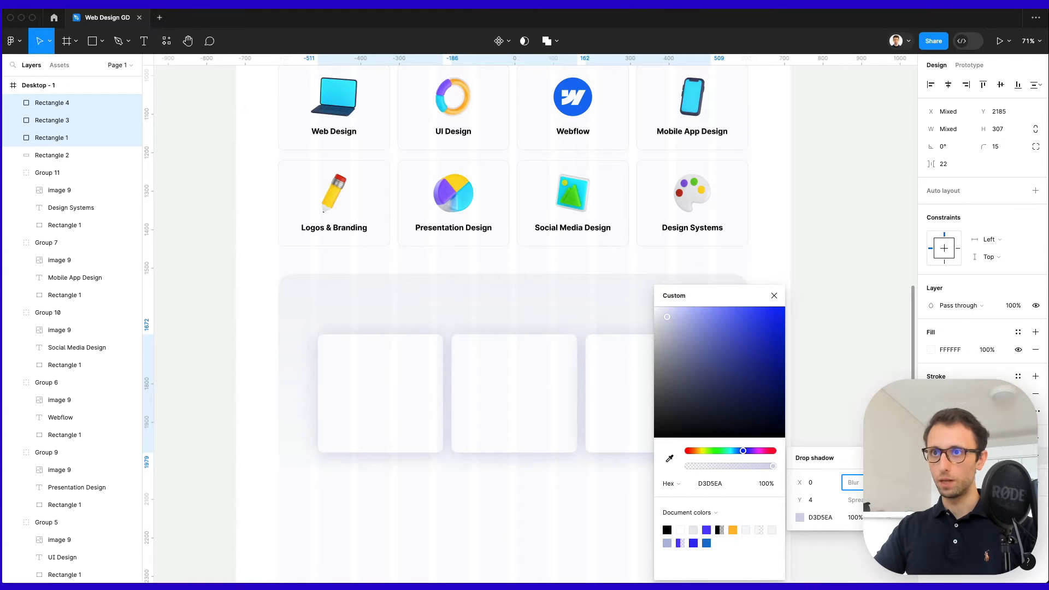
pyautogui.scroll(-2, 511, 445)
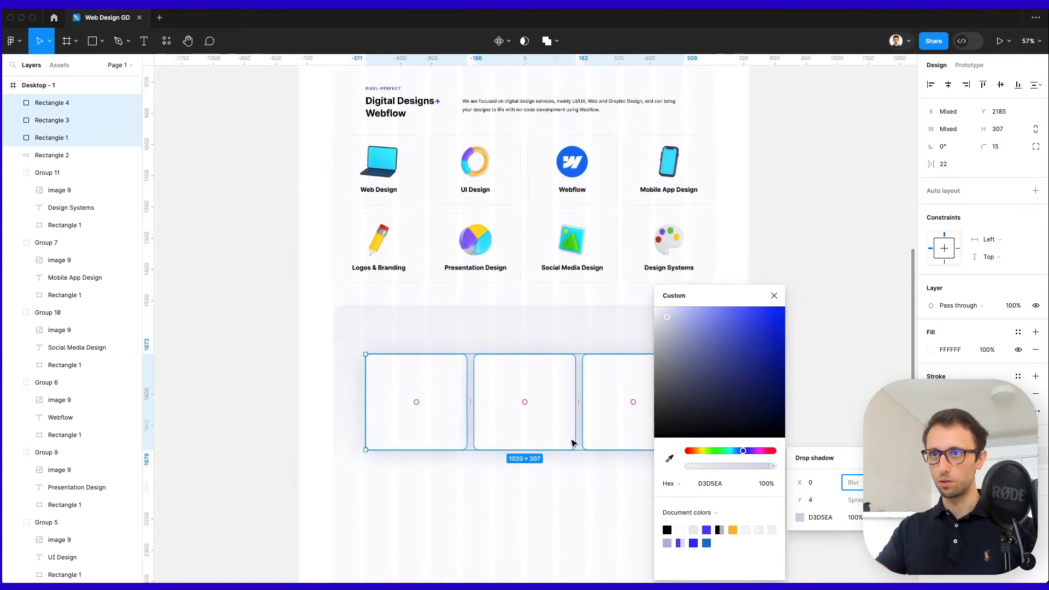
pyautogui.scroll(5, 572, 440)
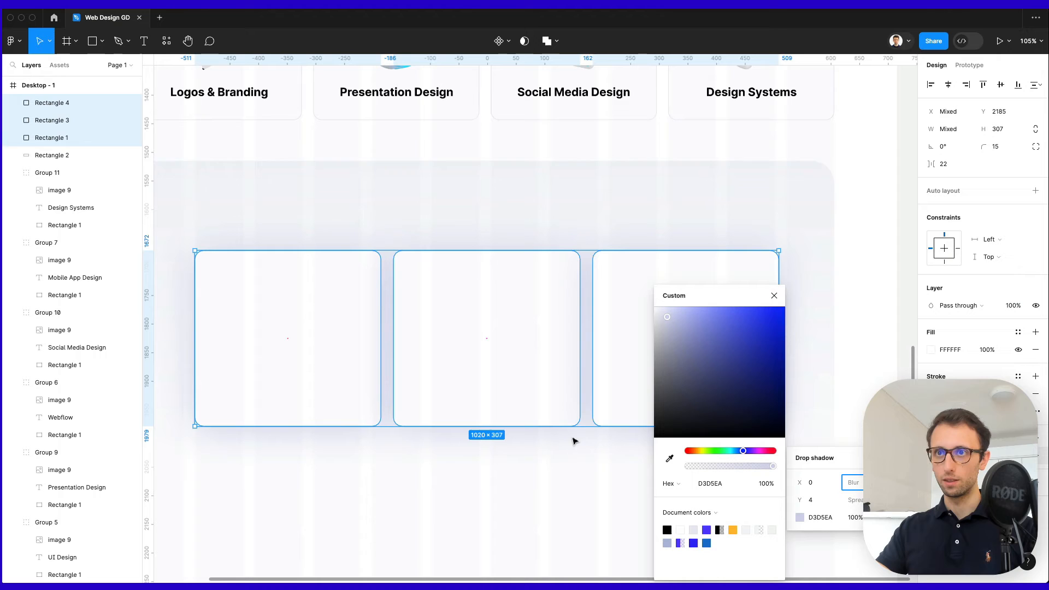
pyautogui.click(814, 499)
pyautogui.write('24')
pyautogui.press('Return')
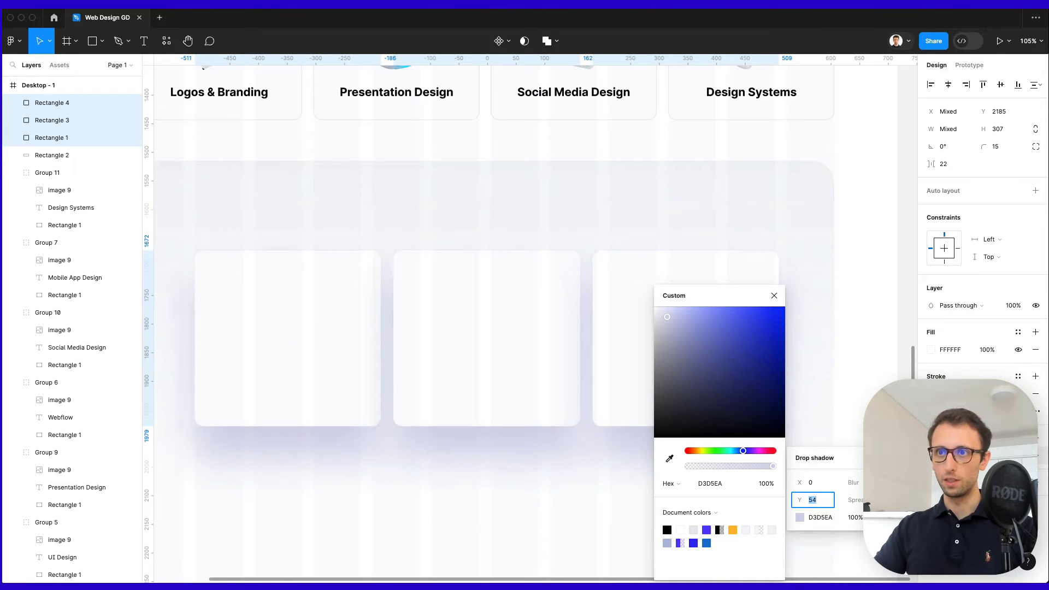
pyautogui.press('Tab')
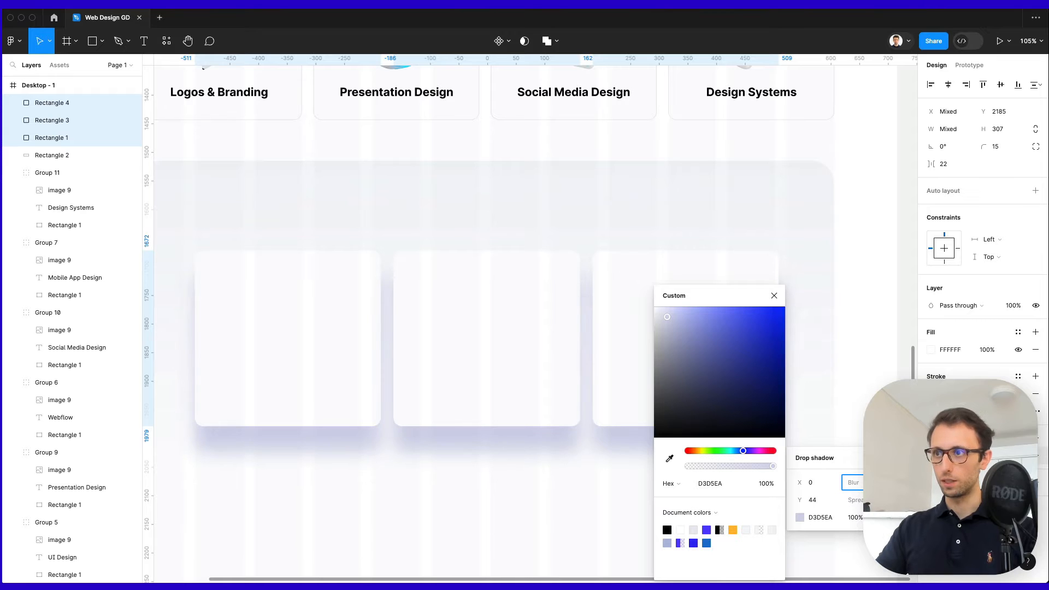
pyautogui.click(814, 499)
pyautogui.write('14')
pyautogui.press('Return')
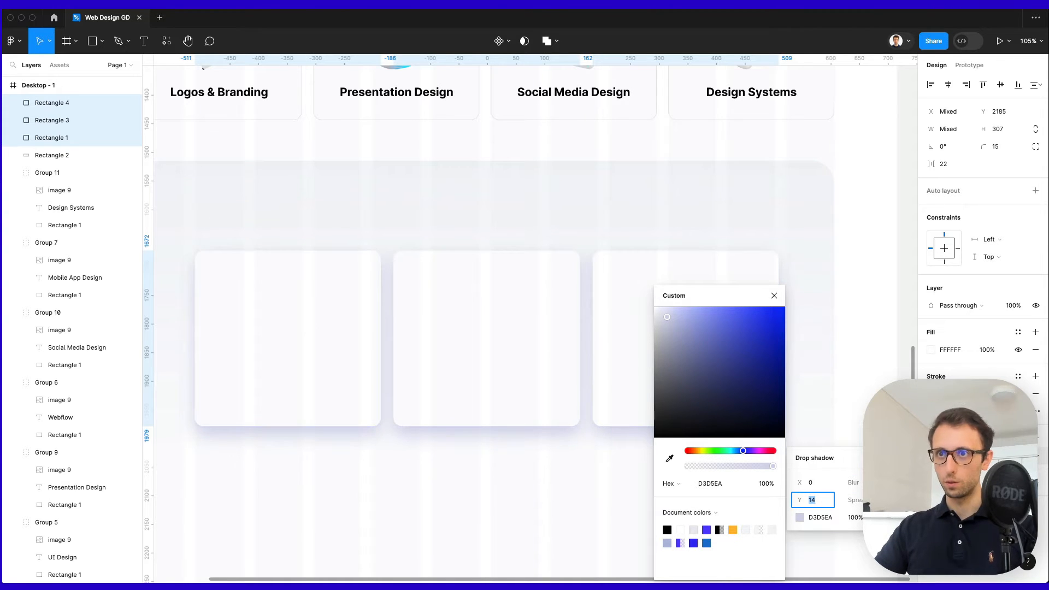
pyautogui.write('24')
pyautogui.press('Return')
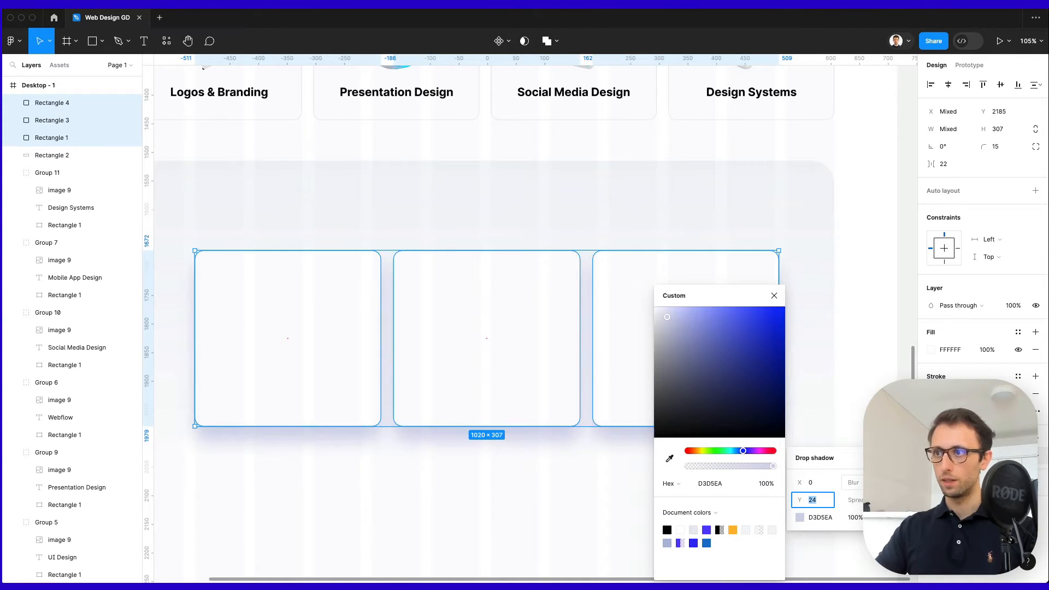
# Lower the shadow colour's opacity to 30%, then select the grey panel's gradient fill.
pyautogui.moveTo(725, 463); pyautogui.dragTo(715, 460)
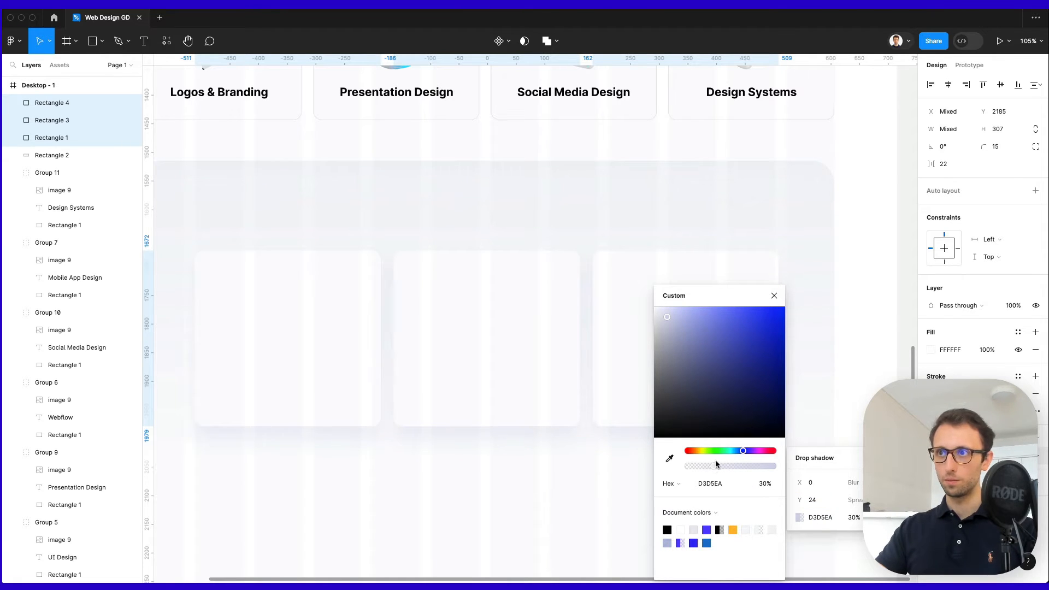
pyautogui.click(881, 318)
pyautogui.click(735, 237)
pyautogui.click(930, 306)
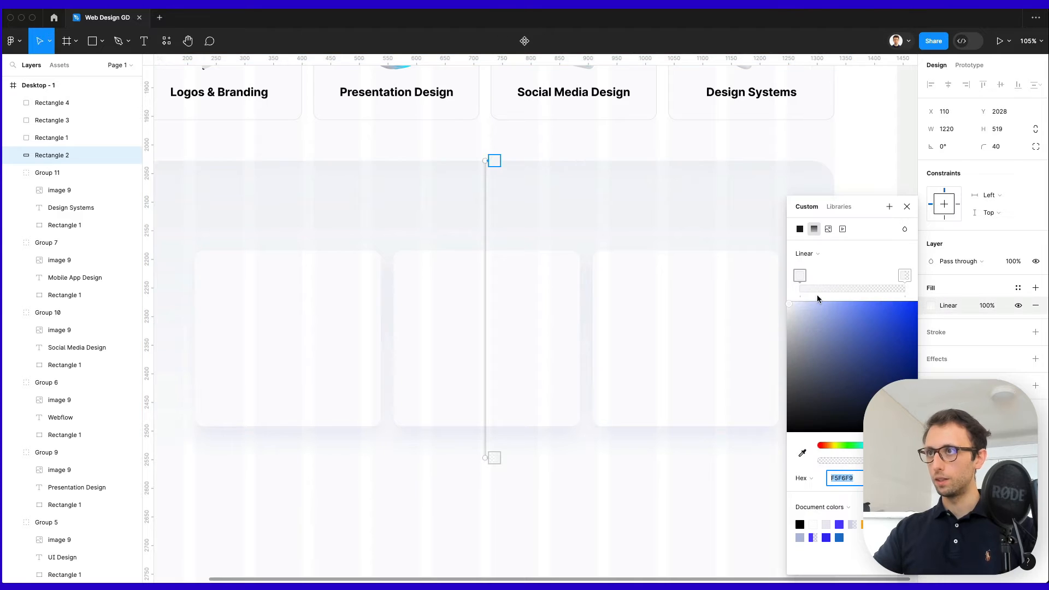
# Copy the 'Clients we helped' heading into the grey panel and retype it as 'How it works'.
pyautogui.click(882, 171)
pyautogui.click(881, 171)
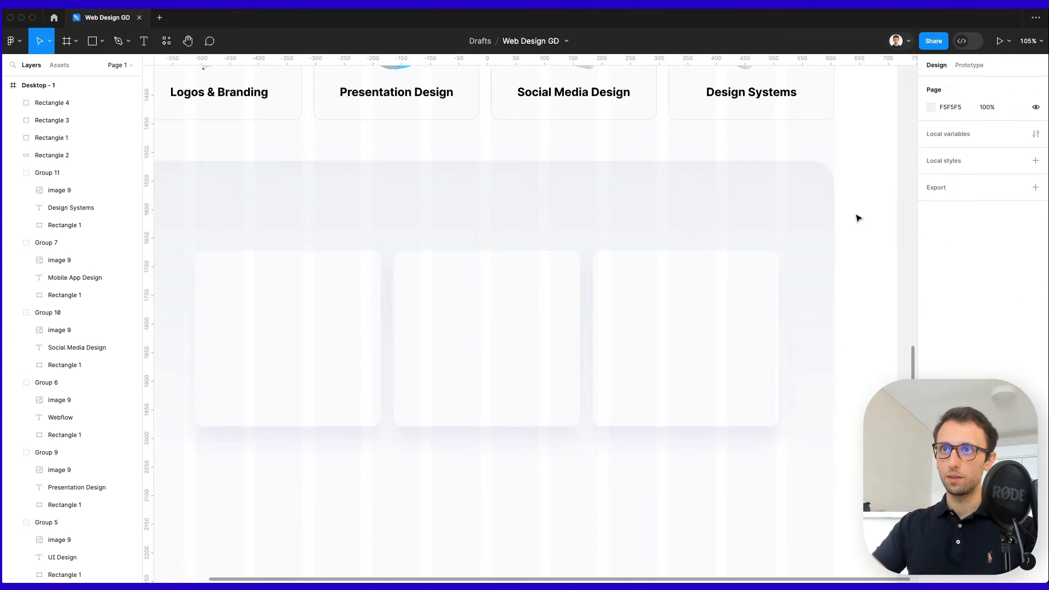
pyautogui.scroll(-3, 856, 216)
pyautogui.scroll(3, 852, 217)
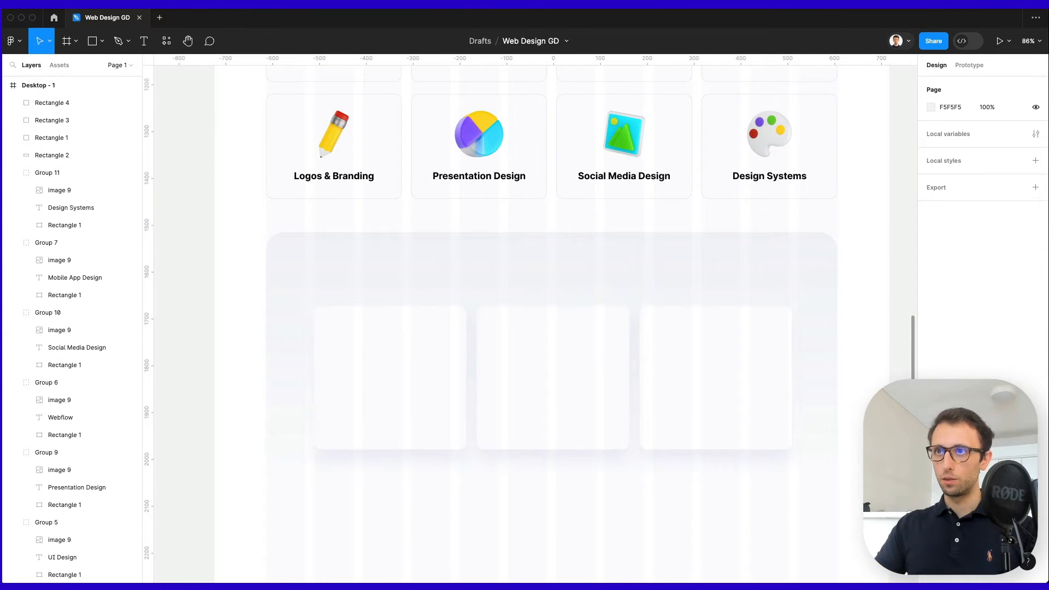
pyautogui.scroll(10, 510, 447)
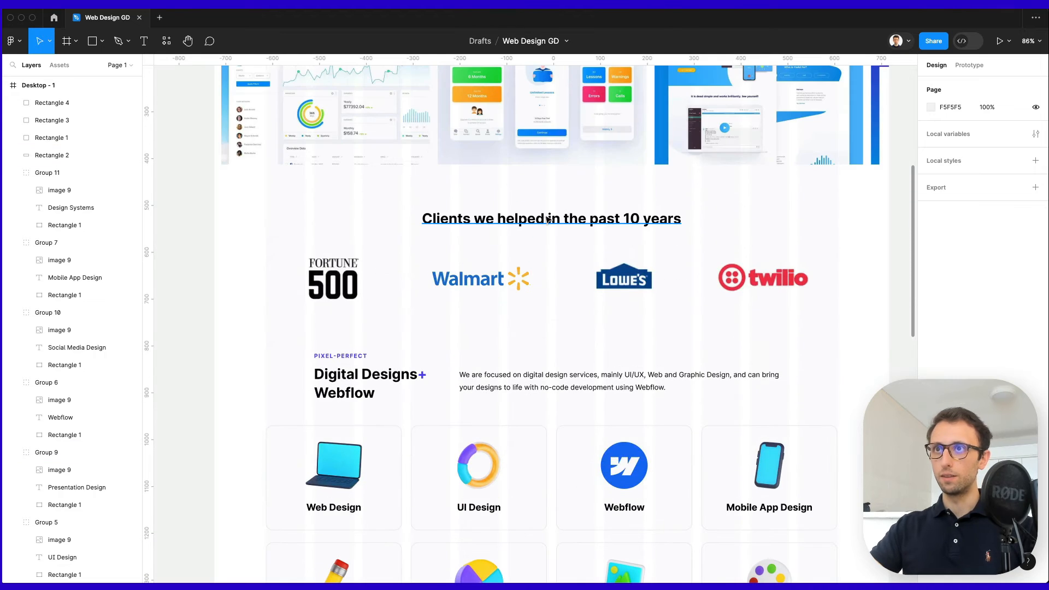
pyautogui.click(549, 217)
pyautogui.moveTo(553, 588); pyautogui.dragTo(551, 356)
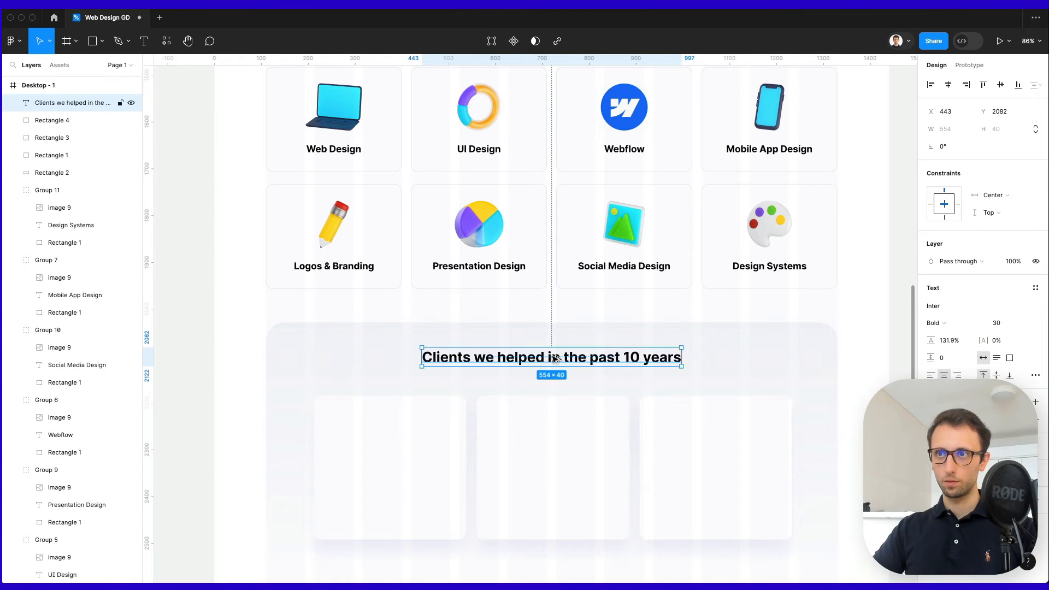
pyautogui.doubleClick(551, 356)
pyautogui.write('How it works')
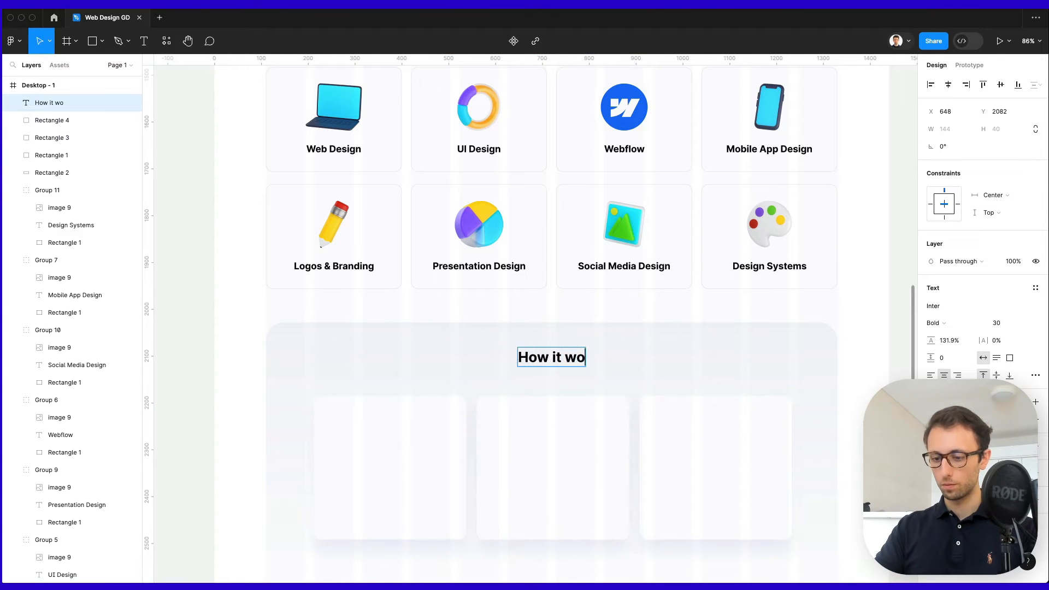
pyautogui.click(592, 316)
pyautogui.click(601, 300)
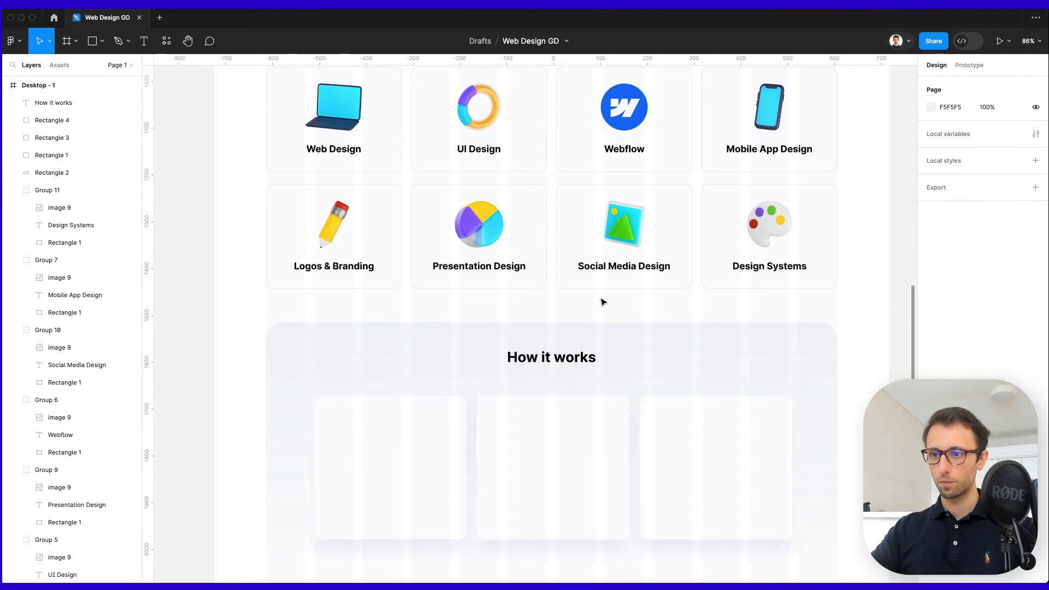
pyautogui.scroll(-3, 642, 491)
pyautogui.scroll(-3, 641, 491)
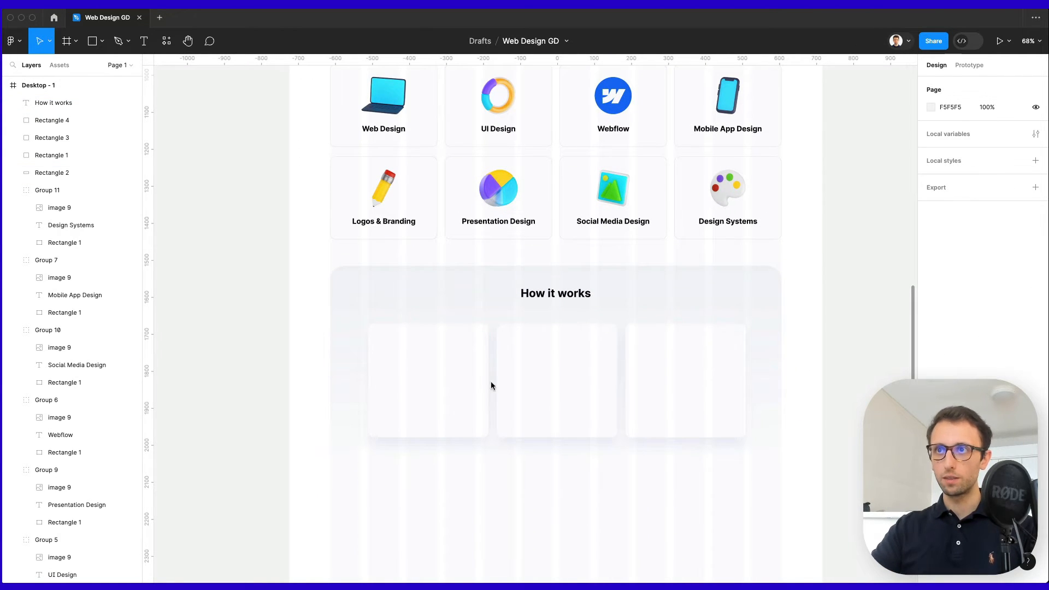
# Copy the Logos & Branding label onto the first card above the cards and retitle it 'Send a Request'.
pyautogui.moveTo(375, 225); pyautogui.dragTo(426, 403)
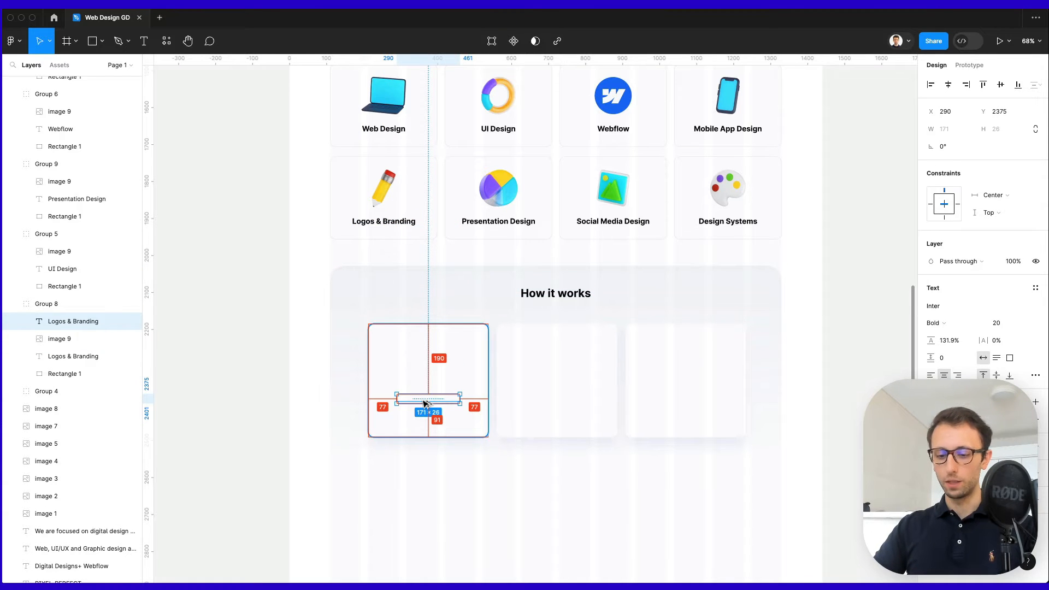
pyautogui.moveTo(424, 403); pyautogui.dragTo(424, 403)
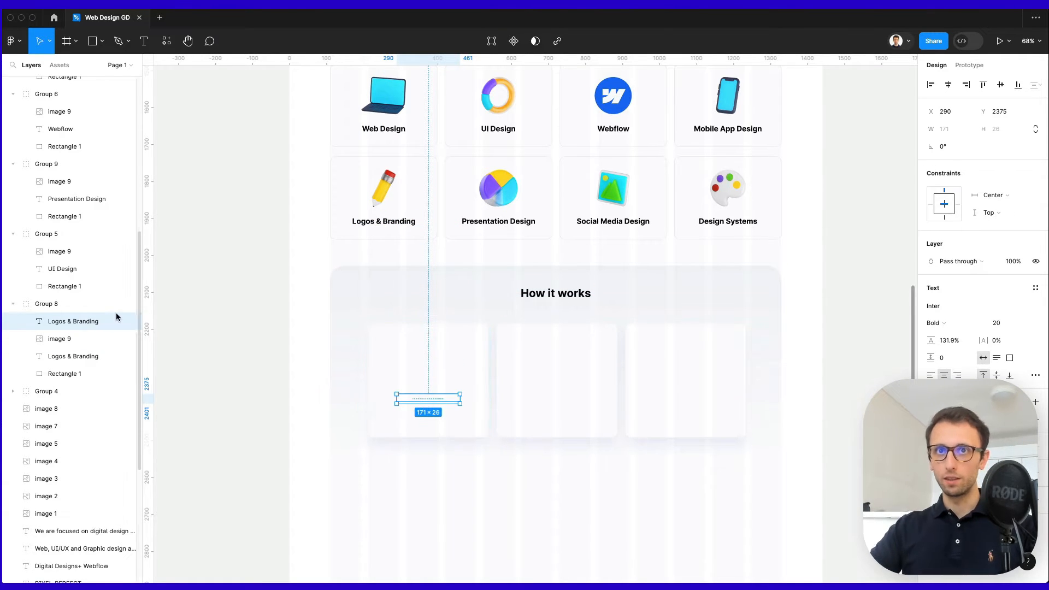
pyautogui.moveTo(117, 317); pyautogui.dragTo(86, 398)
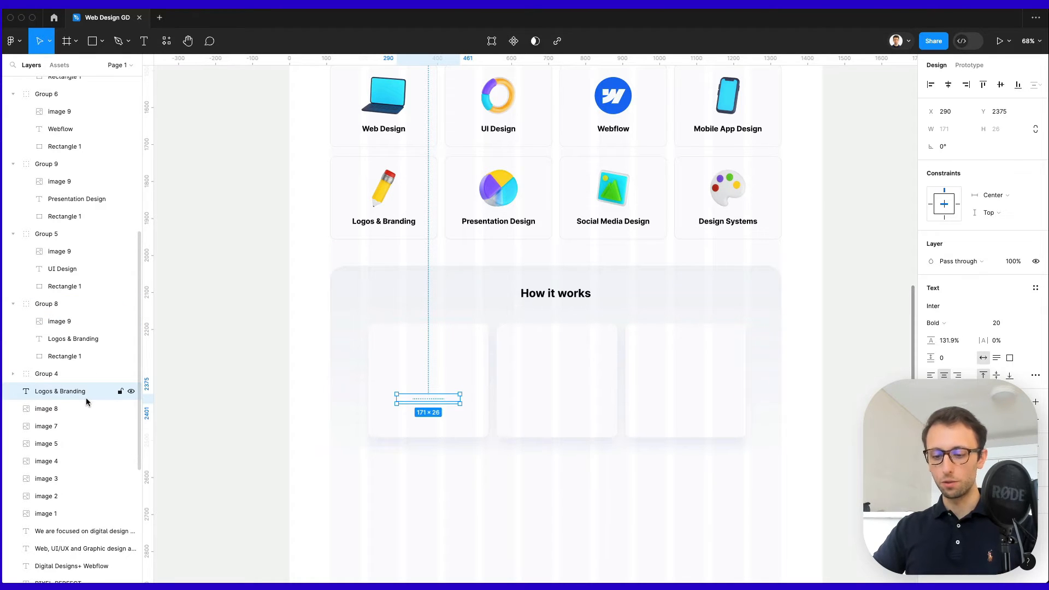
pyautogui.press('super+bracketright')
pyautogui.press('super+bracketright')
pyautogui.press('super+bracketright')
pyautogui.press('super+bracketright')
pyautogui.press('super+bracketright')
pyautogui.press('super+bracketright')
pyautogui.press('super+bracketright')
pyautogui.press('super+bracketright')
pyautogui.press('super+bracketright')
pyautogui.press('super+bracketright')
pyautogui.press('super+bracketright')
pyautogui.press('super+bracketright')
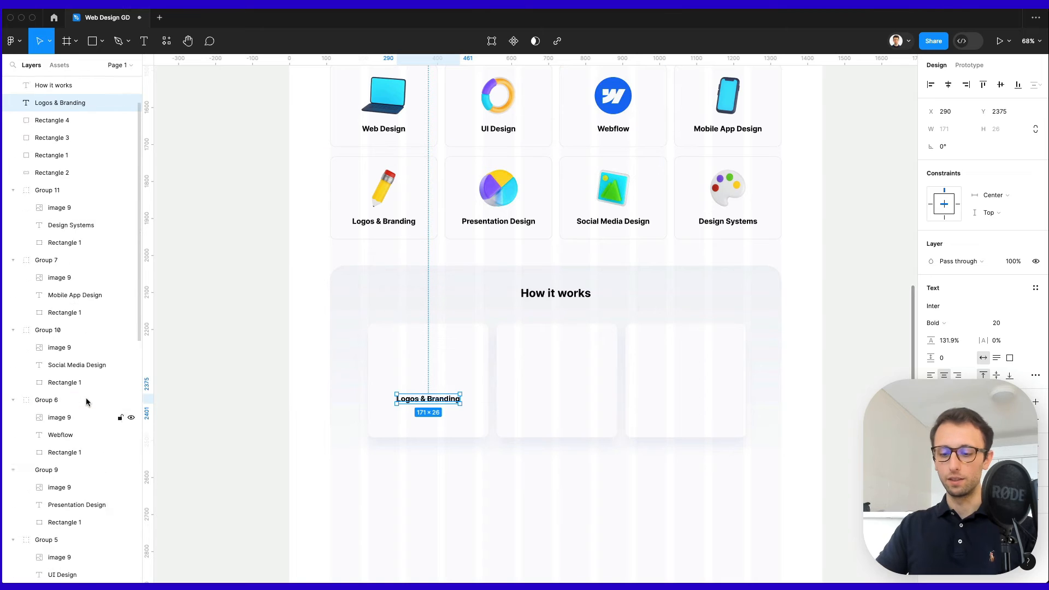
pyautogui.press('super+bracketright')
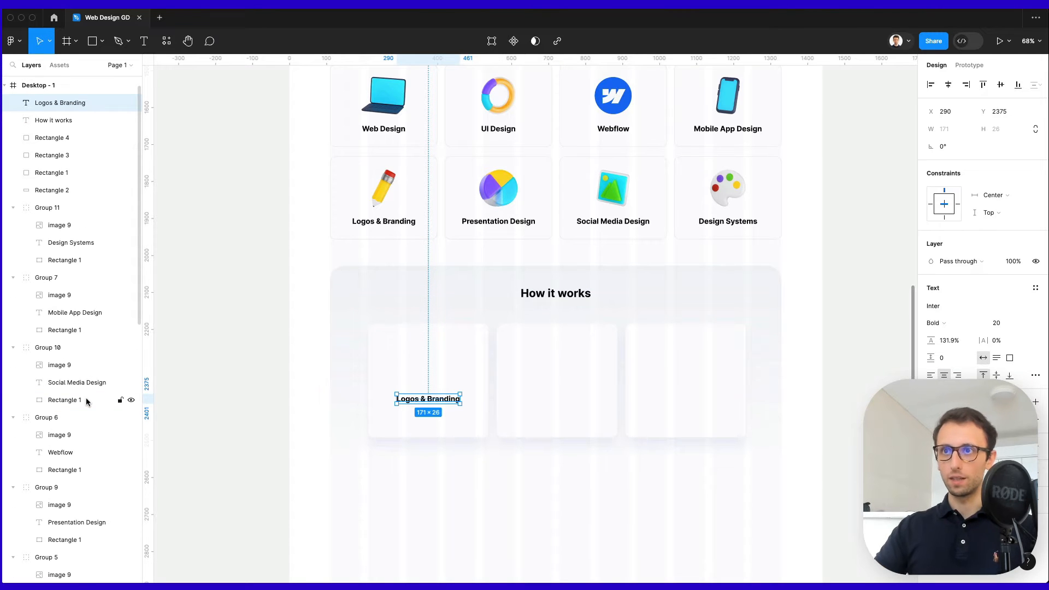
pyautogui.scroll(3, 481, 426)
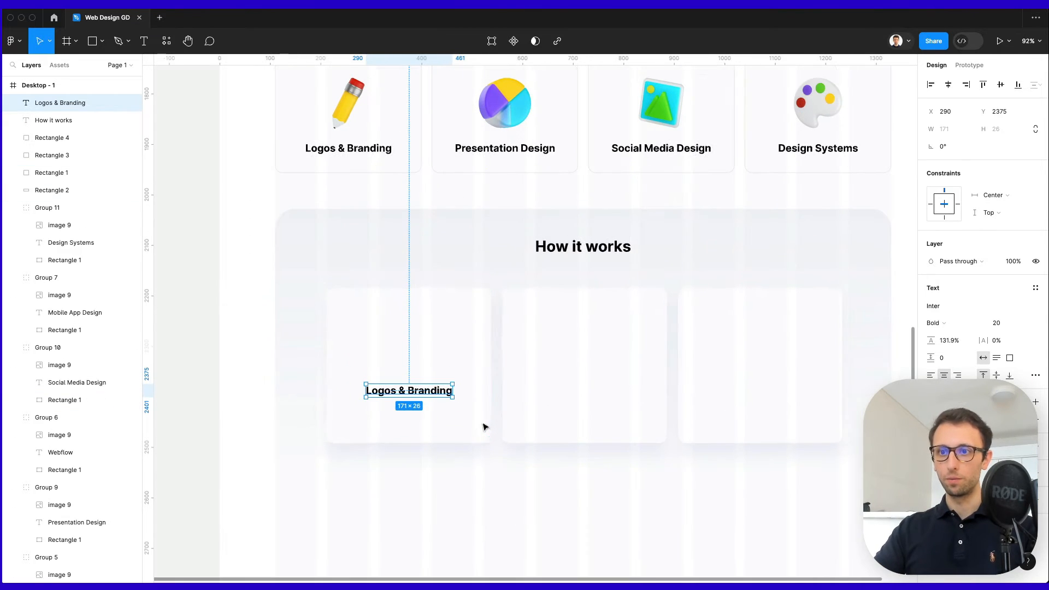
pyautogui.doubleClick(399, 393)
pyautogui.write('Send a Request')
pyautogui.press('Return')
pyautogui.press('BackSpace')
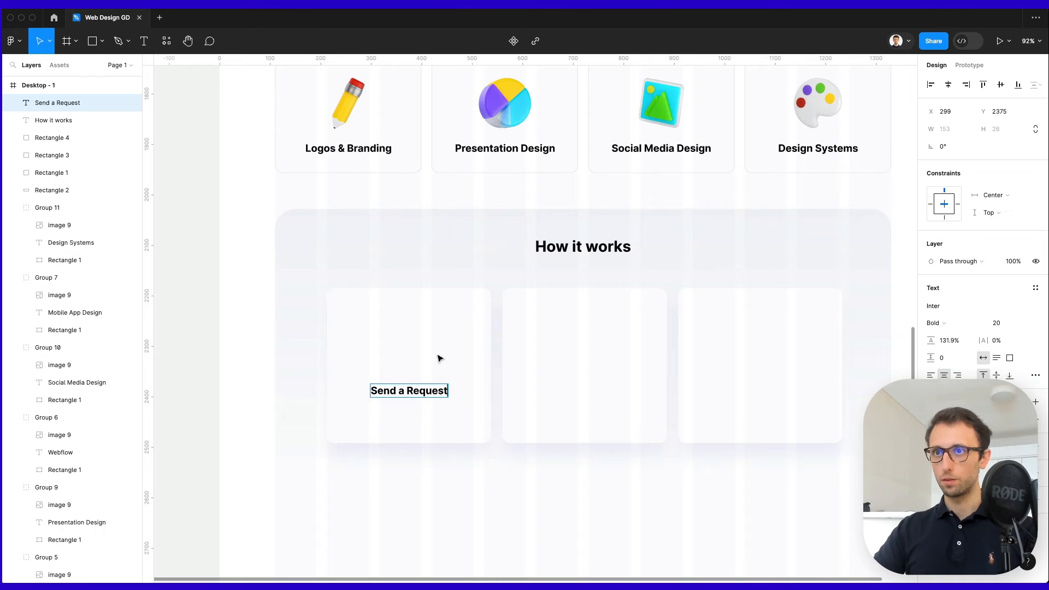
pyautogui.press('Escape')
# Add a description below the title in the intro paragraph style, wrapped onto two lines.
pyautogui.moveTo(430, 390); pyautogui.dragTo(402, 376)
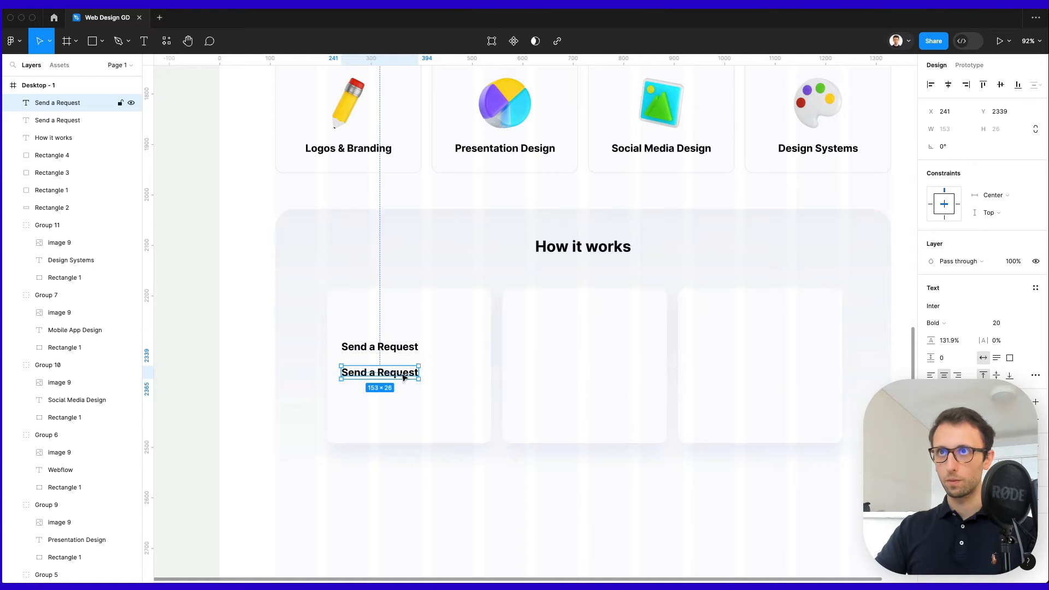
pyautogui.scroll(10, 402, 375)
pyautogui.click(560, 285)
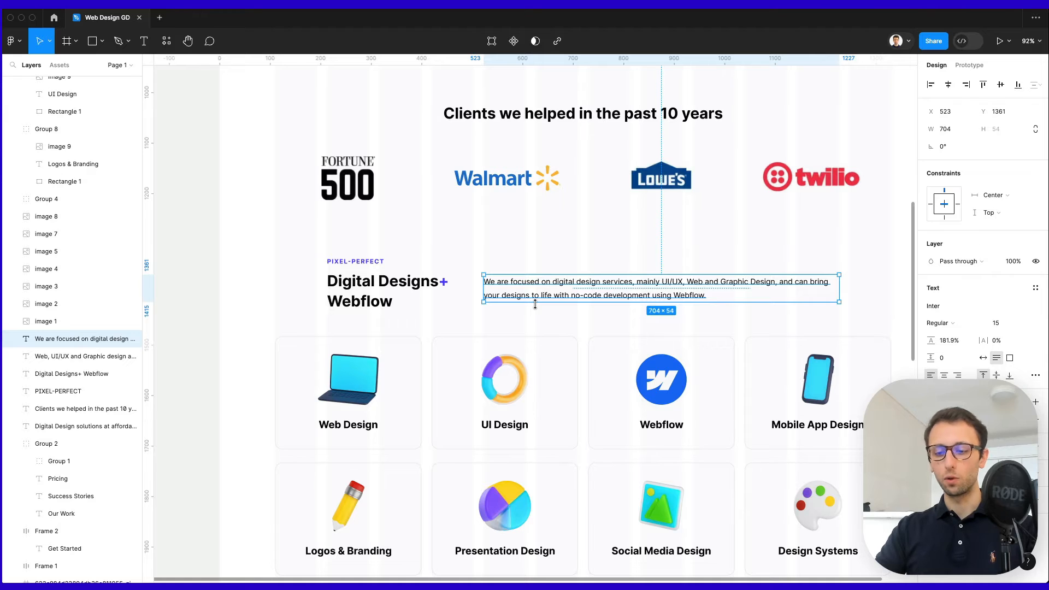
pyautogui.scroll(-7, 536, 305)
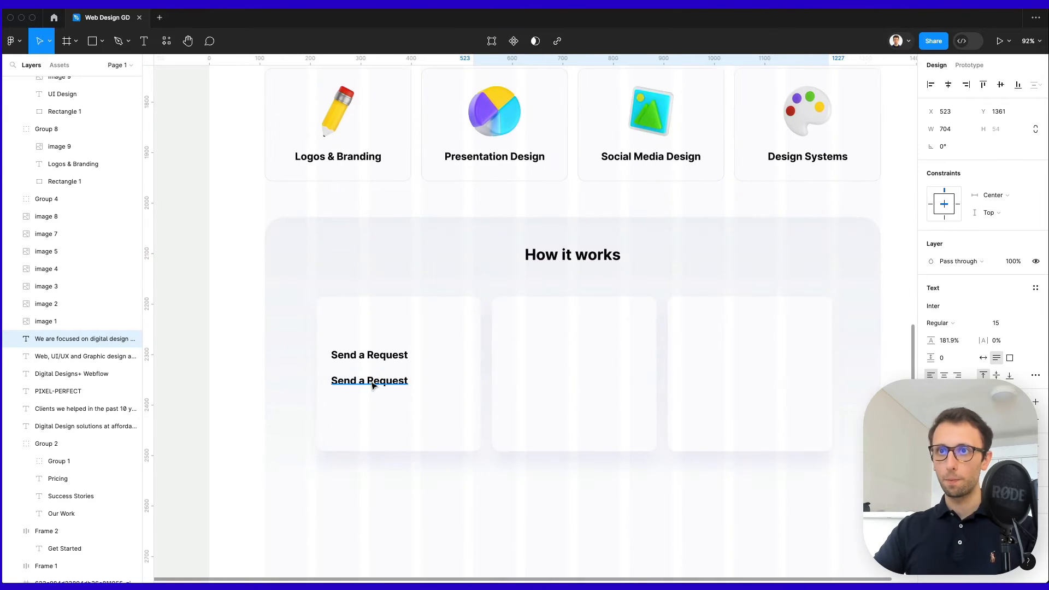
pyautogui.click(373, 383)
pyautogui.press('super+alt+v')
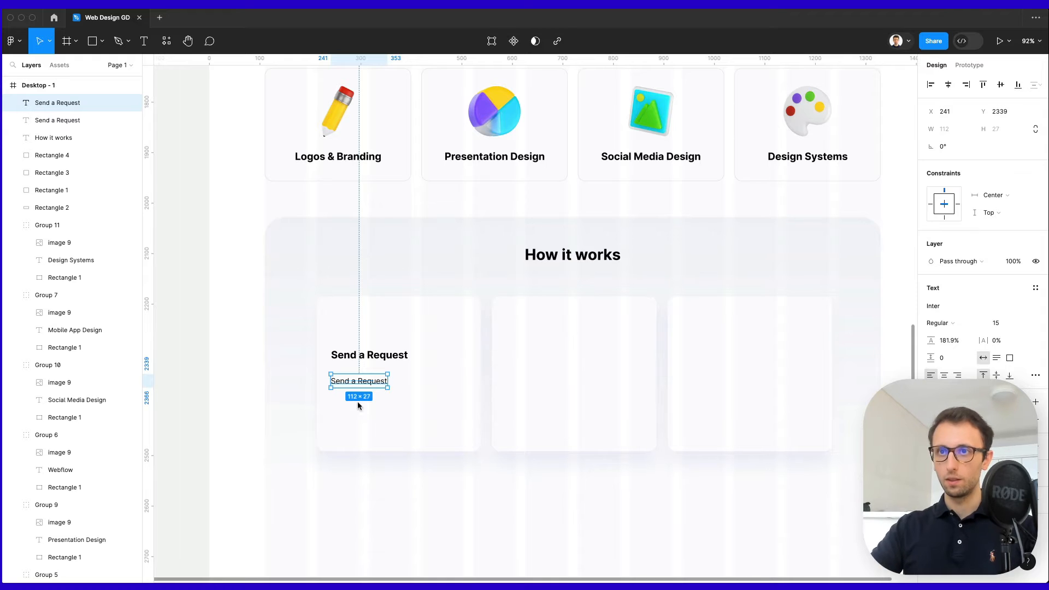
pyautogui.doubleClick(361, 381)
pyautogui.write('Select a plan and send your requests via your Trello board.')
pyautogui.press('Escape')
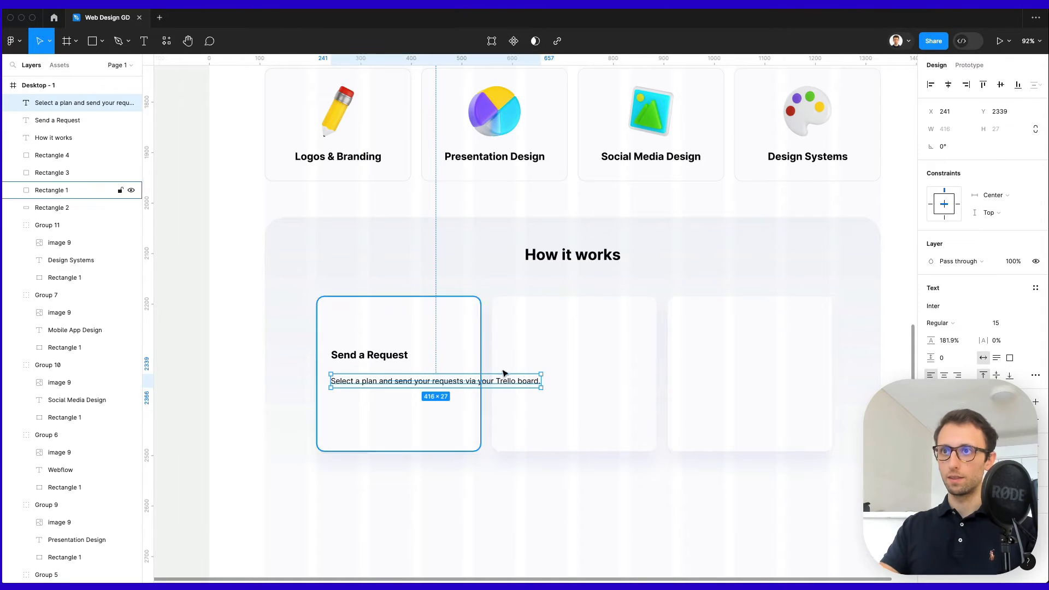
pyautogui.moveTo(541, 380); pyautogui.dragTo(426, 379)
# Nudge the description down slightly and set its line height to 180.9%.
pyautogui.press('Left')
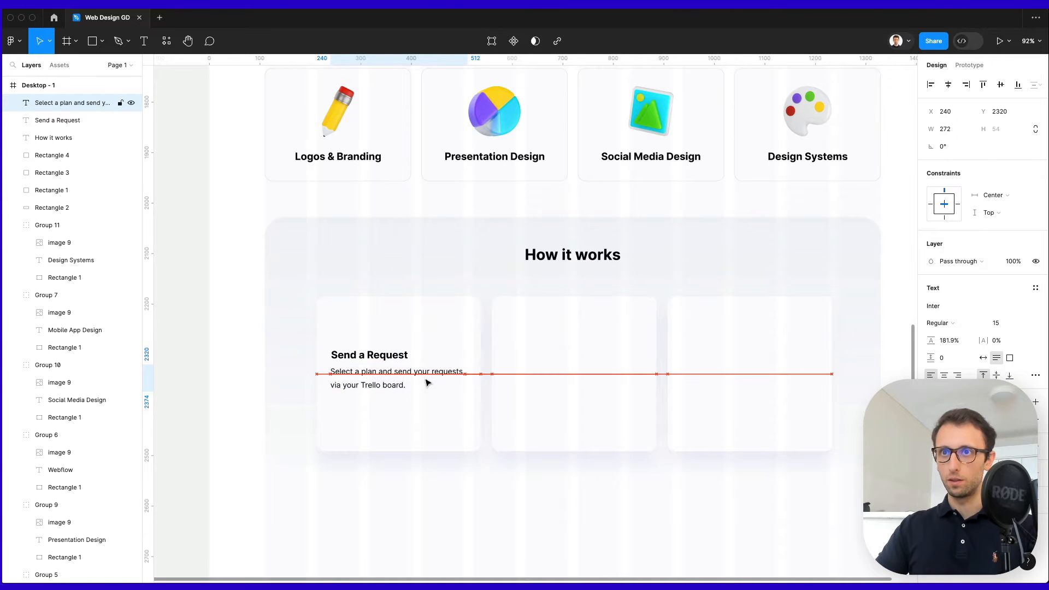
pyautogui.press('Right')
pyautogui.press('Up')
pyautogui.press('Down')
pyautogui.press('Down')
pyautogui.press('Down')
pyautogui.press('Down')
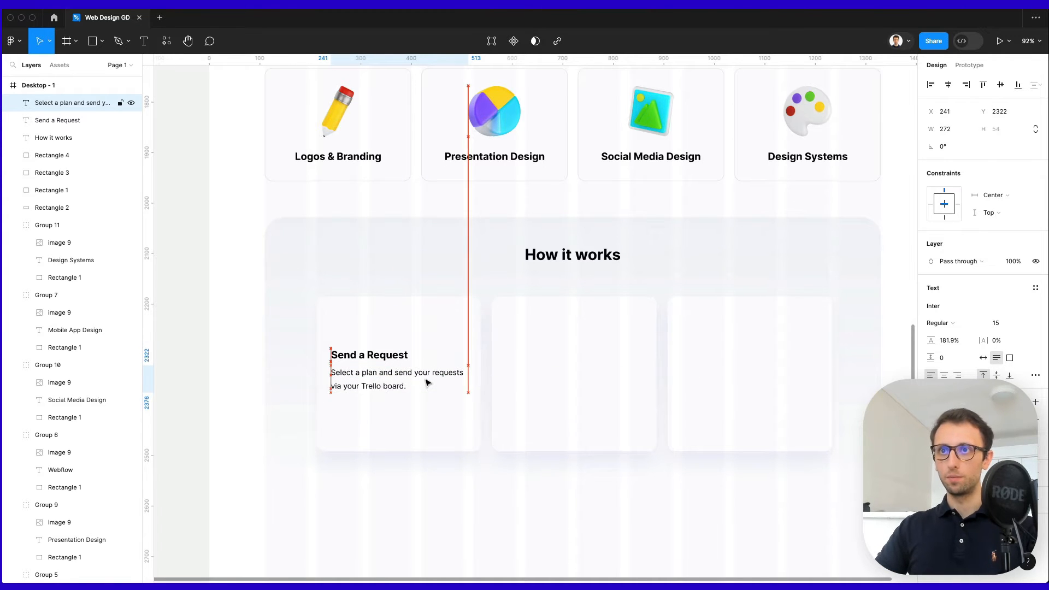
pyautogui.moveTo(931, 340); pyautogui.dragTo(930, 340)
pyautogui.press('super+z')
pyautogui.click(951, 341)
pyautogui.press('Down')
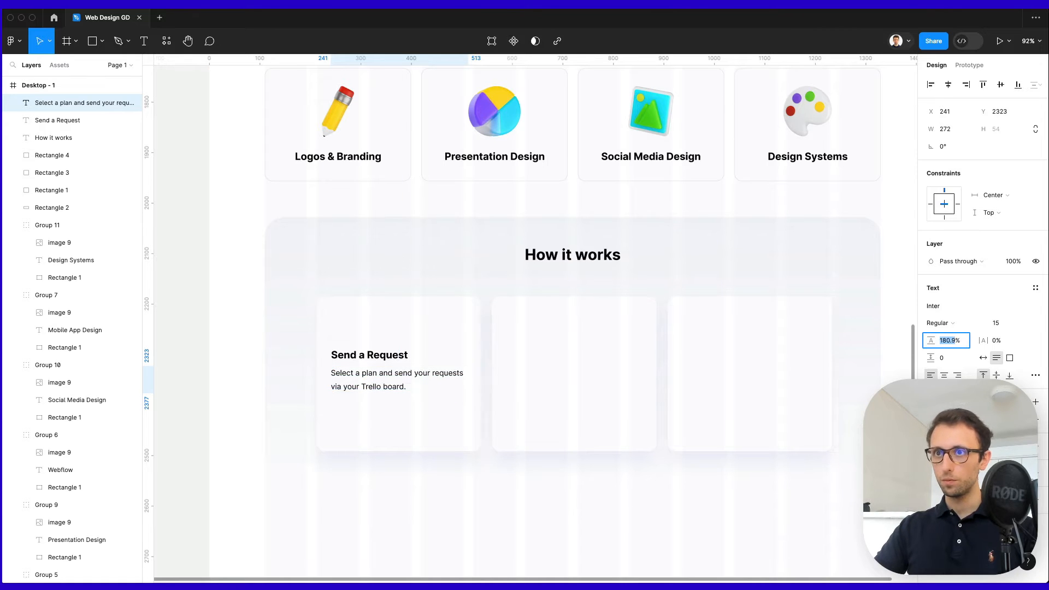
pyautogui.press('Return')
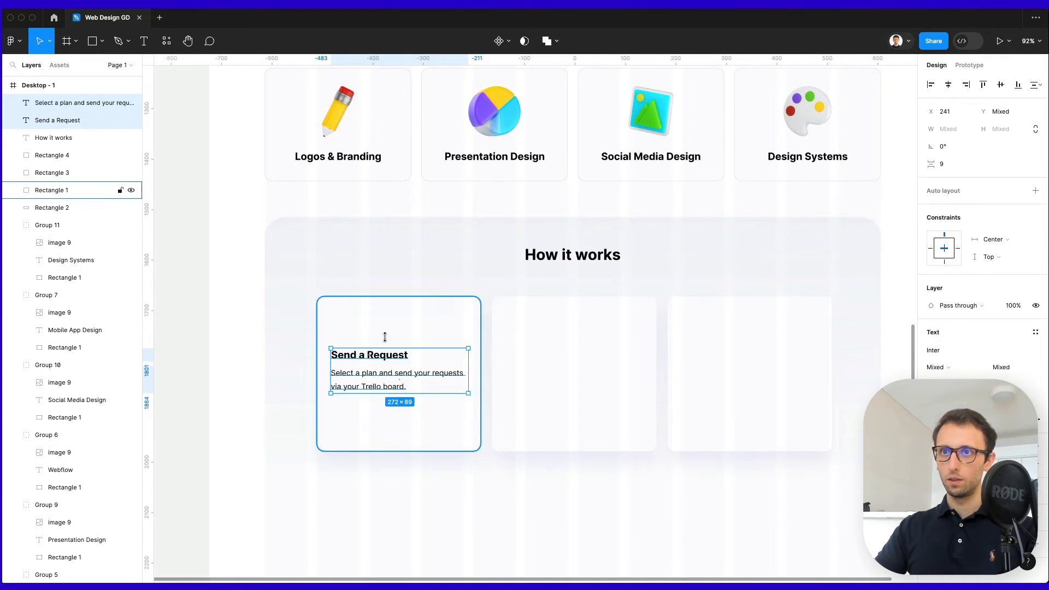
# Make a 69×69 icon box from a copy of the card rectangle, aligned above the title.
pyautogui.click(370, 318)
pyautogui.scroll(5, 371, 319)
pyautogui.moveTo(470, 520); pyautogui.dragTo(464, 462)
pyautogui.press('super+d')
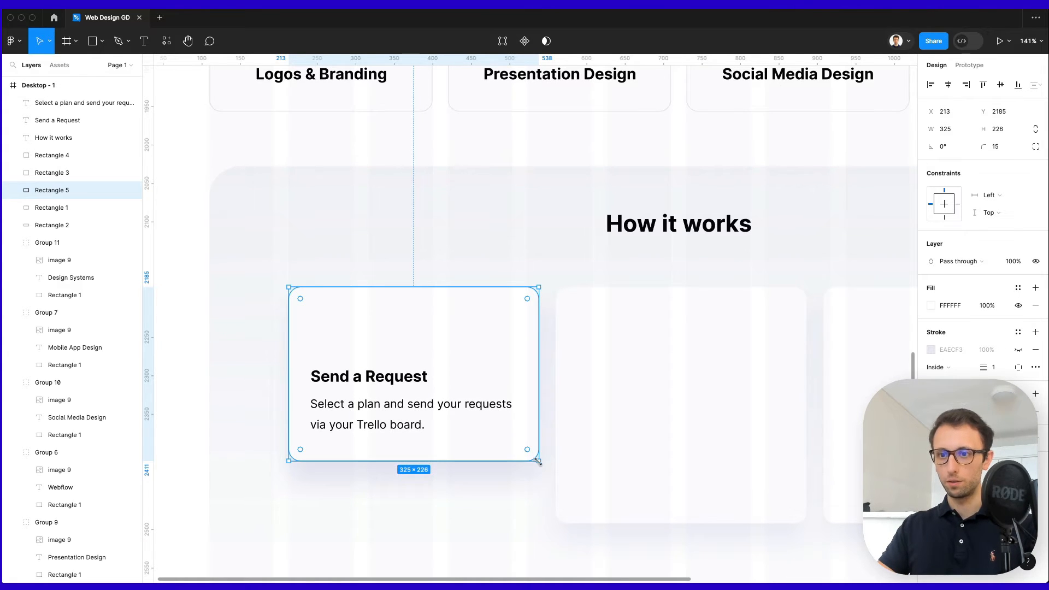
pyautogui.moveTo(537, 461); pyautogui.dragTo(341, 341)
pyautogui.click(950, 131)
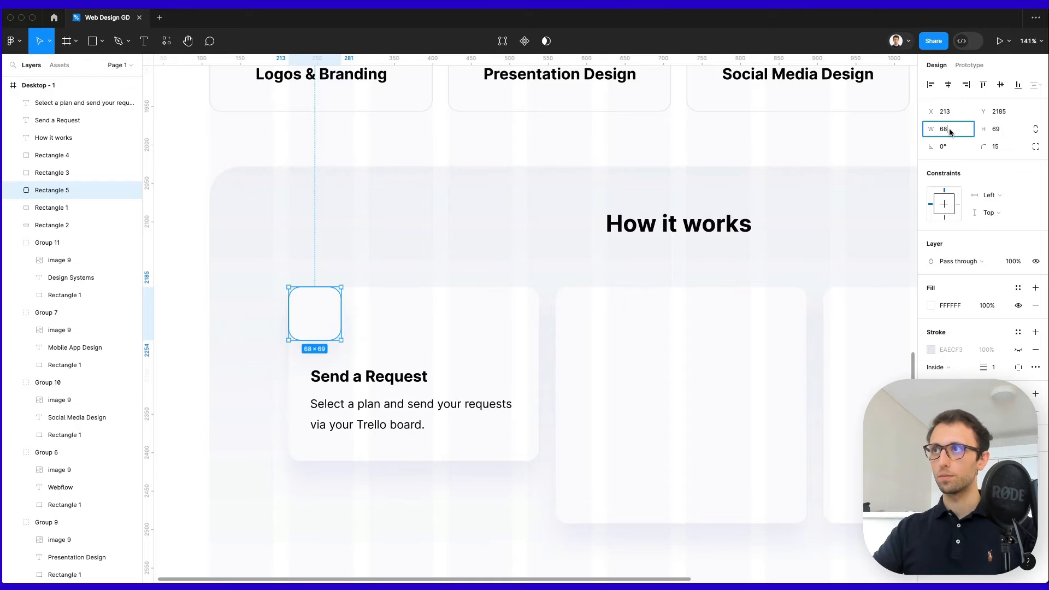
pyautogui.write('69')
pyautogui.press('Return')
pyautogui.moveTo(321, 311); pyautogui.dragTo(336, 327)
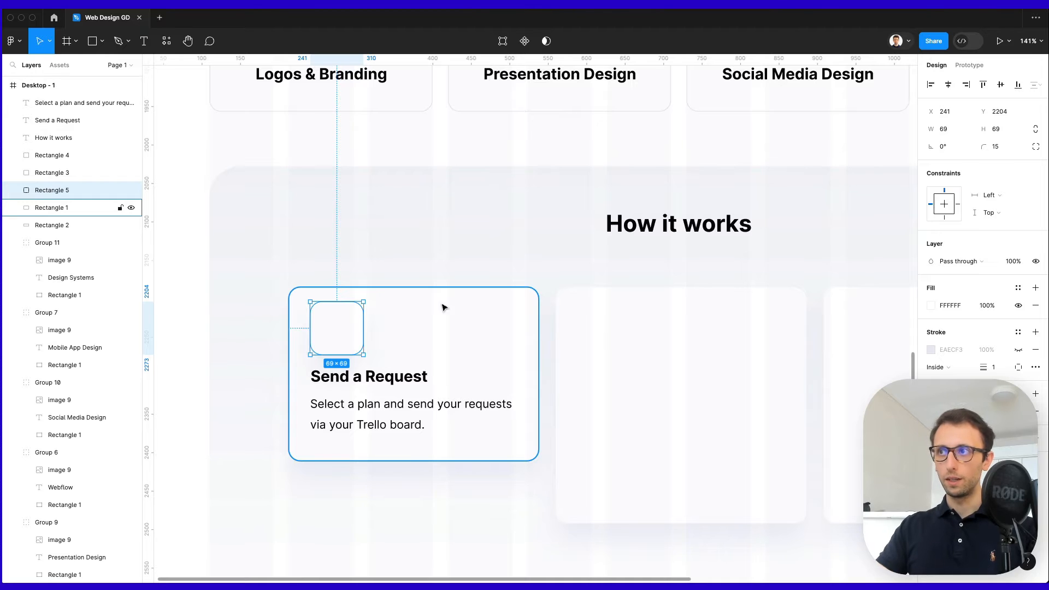
# Show the icon box's light grey border and shift the icon, title and description down.
pyautogui.click(1018, 349)
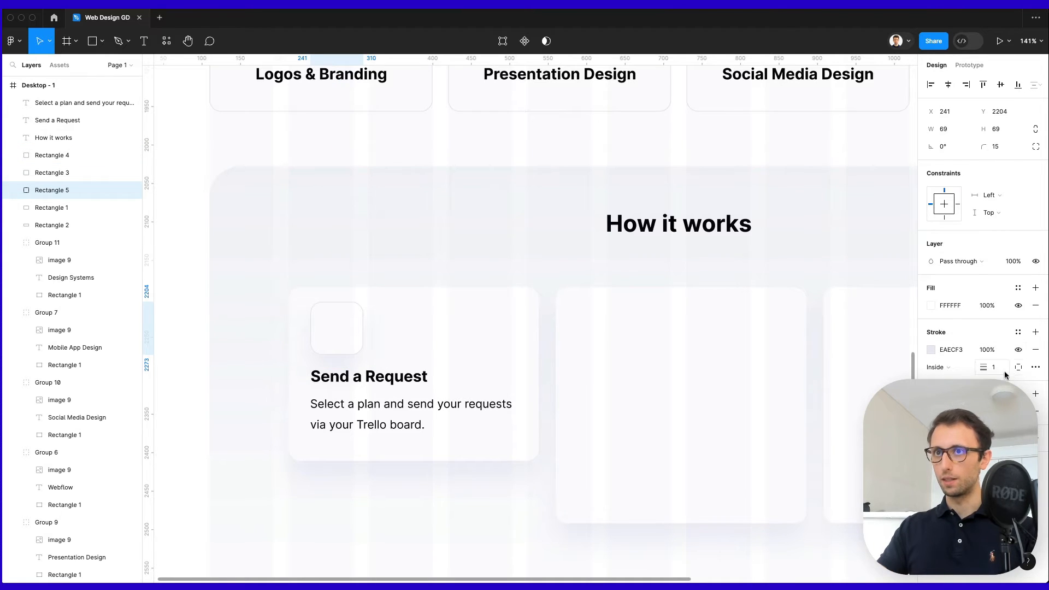
pyautogui.keyDown('shift'); pyautogui.click(383, 380); pyautogui.keyUp('shift')
pyautogui.keyDown('shift'); pyautogui.click(387, 408); pyautogui.keyUp('shift')
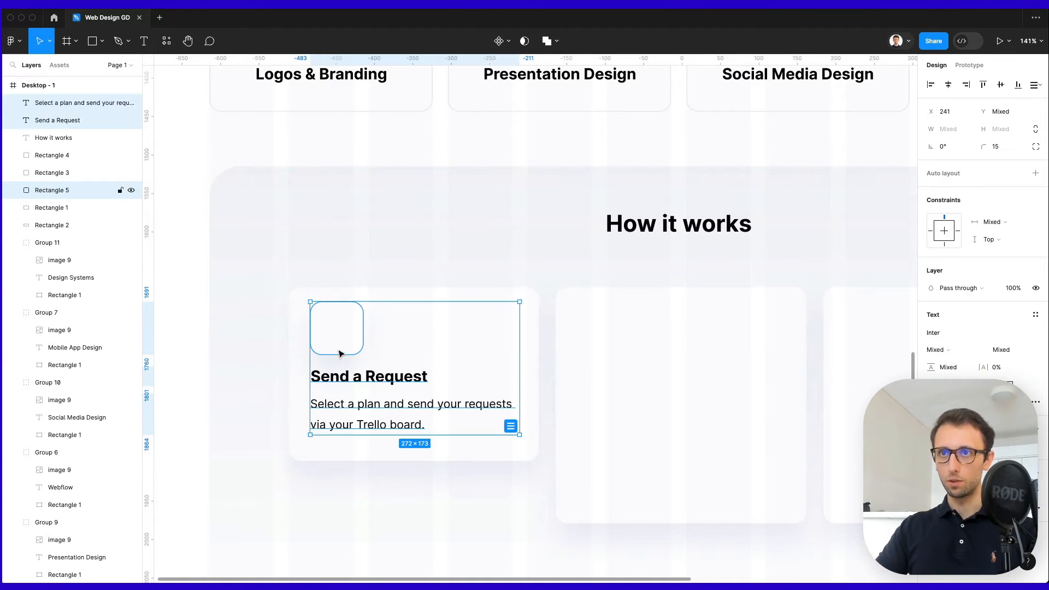
pyautogui.press('Down')
pyautogui.press('Down')
pyautogui.press('Down')
pyautogui.press('Down')
pyautogui.press('Down')
pyautogui.press('Down')
pyautogui.press('Down')
pyautogui.press('Down')
pyautogui.press('Down')
pyautogui.press('Down')
pyautogui.press('Down')
pyautogui.press('Down')
pyautogui.press('Down')
pyautogui.press('Down')
pyautogui.press('Down')
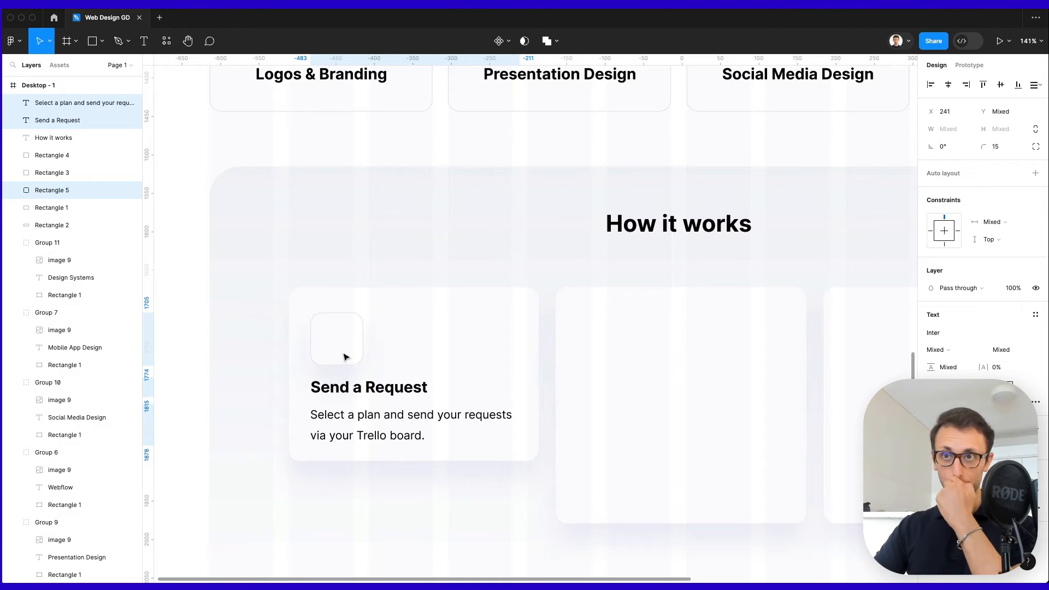
pyautogui.press('Down')
pyautogui.press('Down')
pyautogui.press('Down')
pyautogui.click(354, 344)
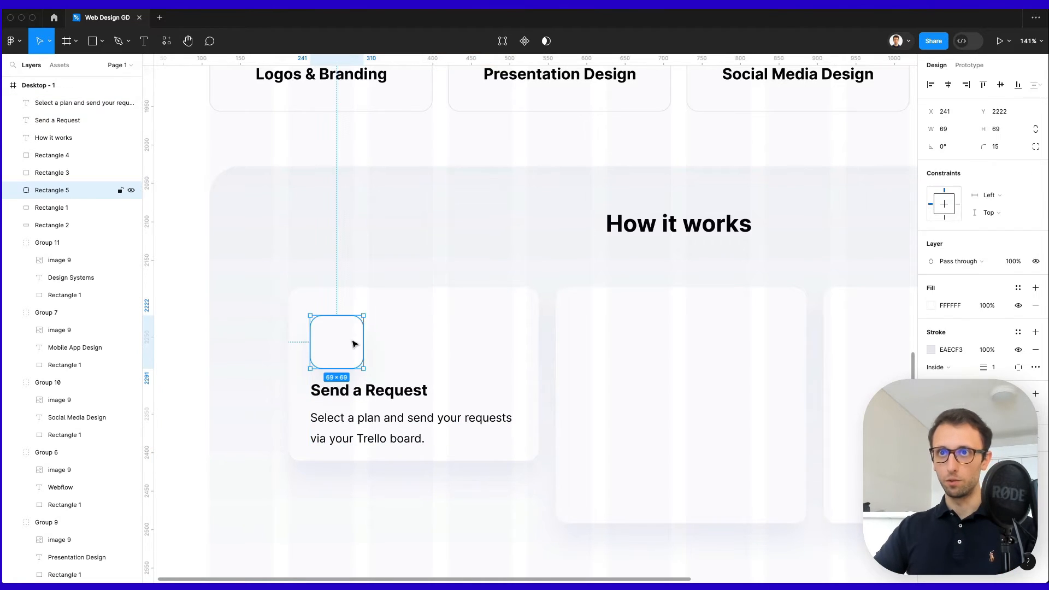
pyautogui.press('Up')
pyautogui.press('Up')
# Make the card 245 tall and duplicate the Send a Request title up onto the icon box.
pyautogui.click(394, 372)
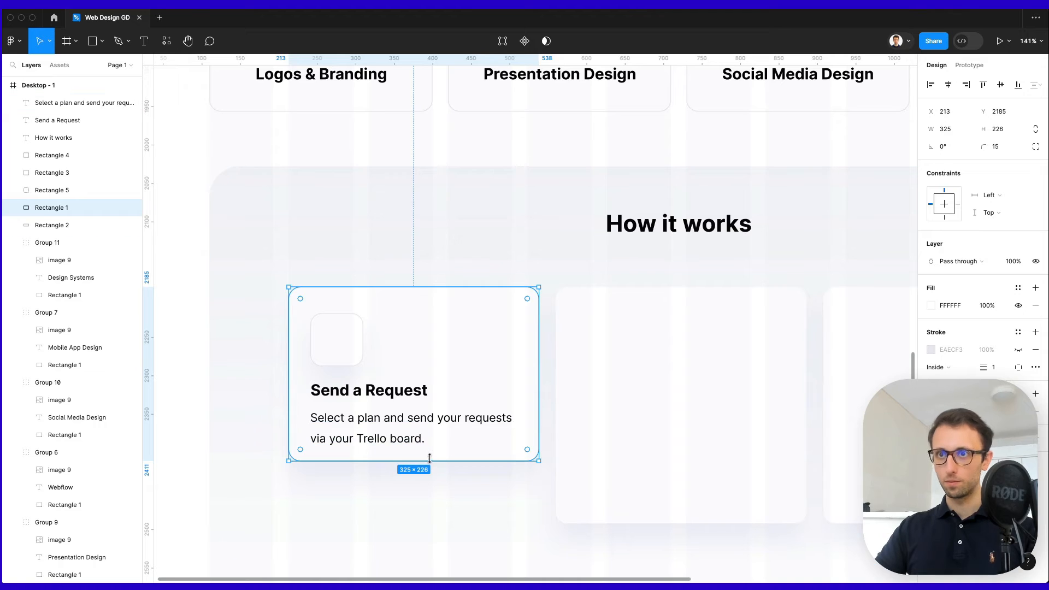
pyautogui.moveTo(427, 467); pyautogui.dragTo(427, 475)
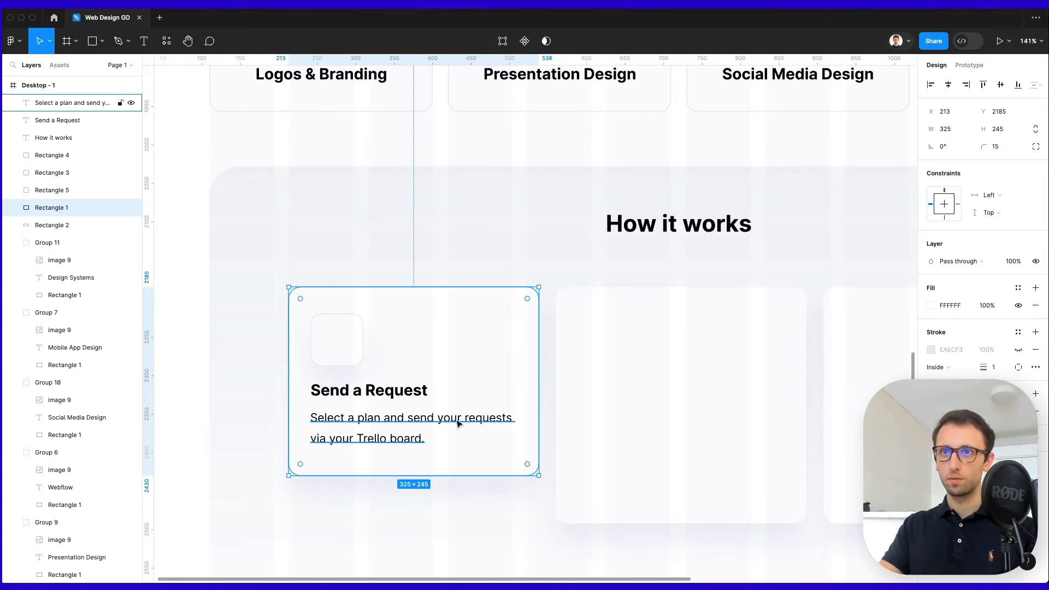
pyautogui.click(340, 388)
pyautogui.moveTo(354, 394); pyautogui.dragTo(357, 345)
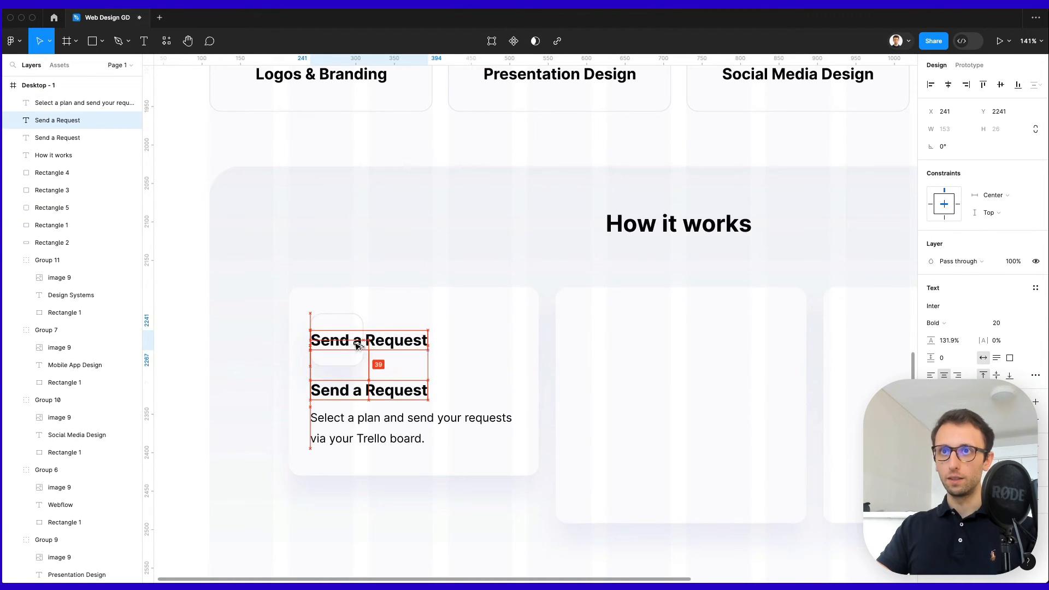
# Replace the copied title with a pencil emoji placed and scaled inside the icon box.
pyautogui.doubleClick(355, 342)
pyautogui.press('ctrl+super+space')
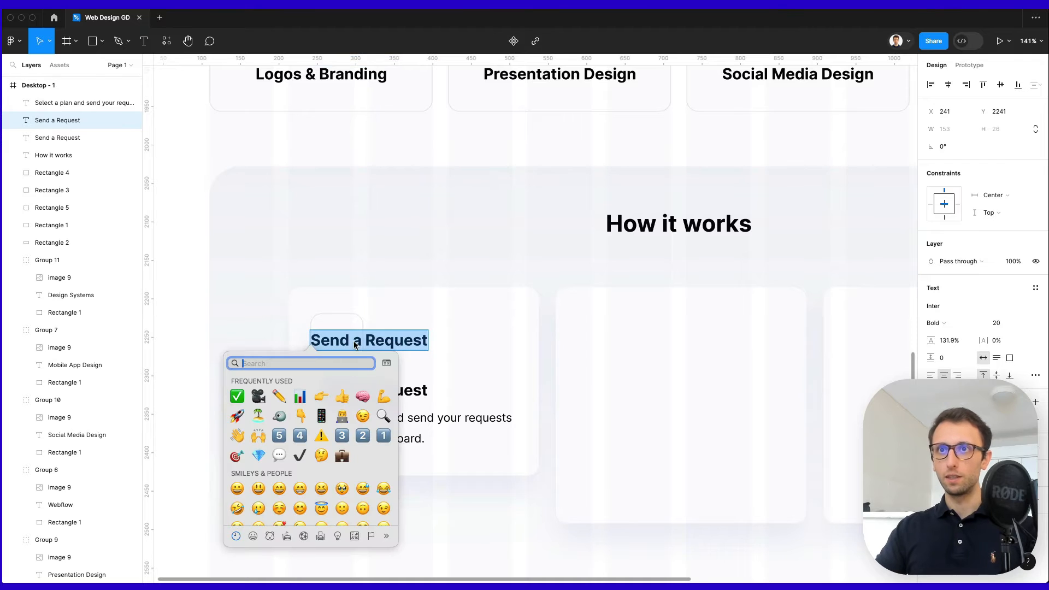
pyautogui.click(281, 398)
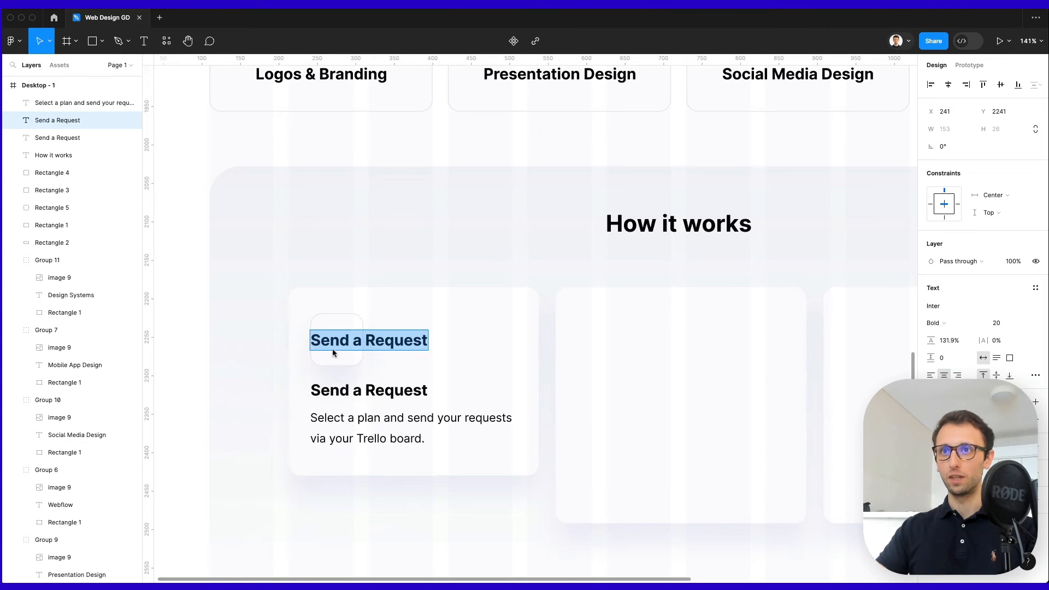
pyautogui.scroll(5, 368, 344)
pyautogui.moveTo(368, 346)
pyautogui.mouseDown()
pyautogui.moveTo(300, 346)
pyautogui.moveTo(325, 300)
pyautogui.moveTo(322, 308)
pyautogui.mouseUp()
pyautogui.press('k')
pyautogui.scroll(-5, 322, 308)
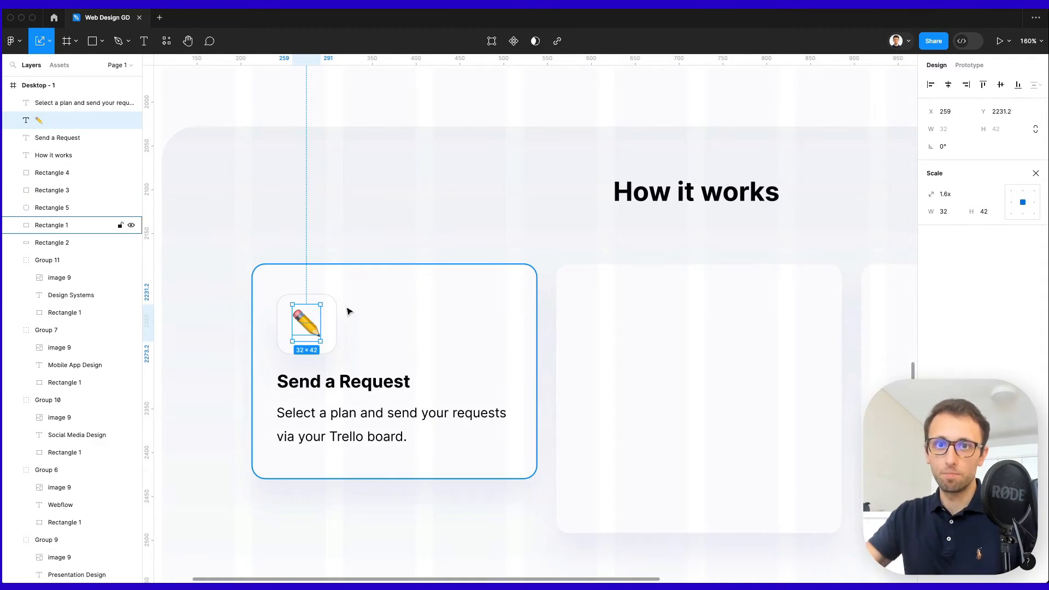
pyautogui.scroll(-5, 349, 334)
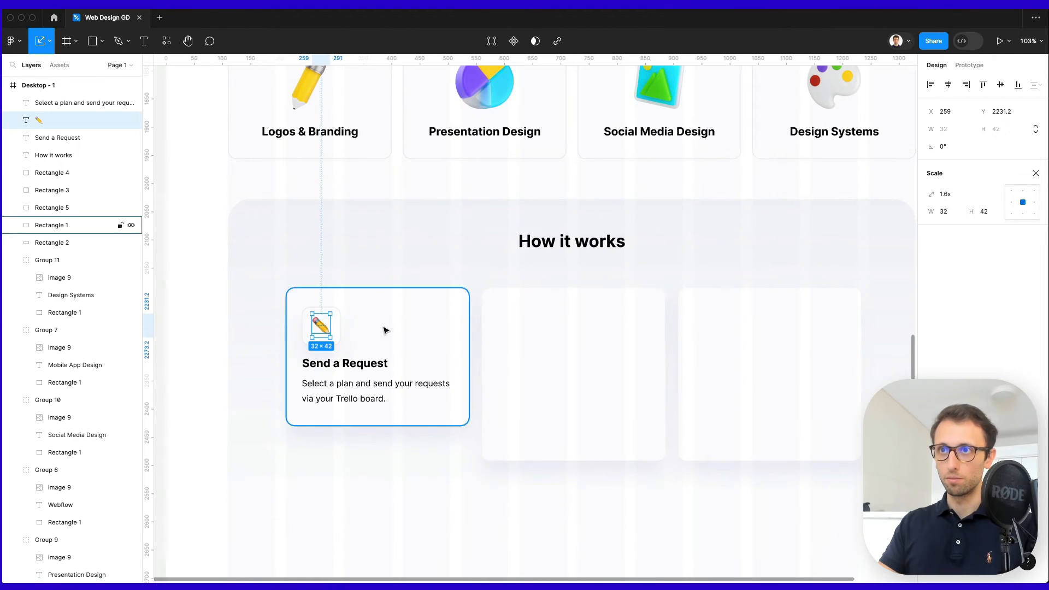
# Lock the How it works background shape and delete the two empty cards.
pyautogui.click(567, 263)
pyautogui.rightClick(567, 263)
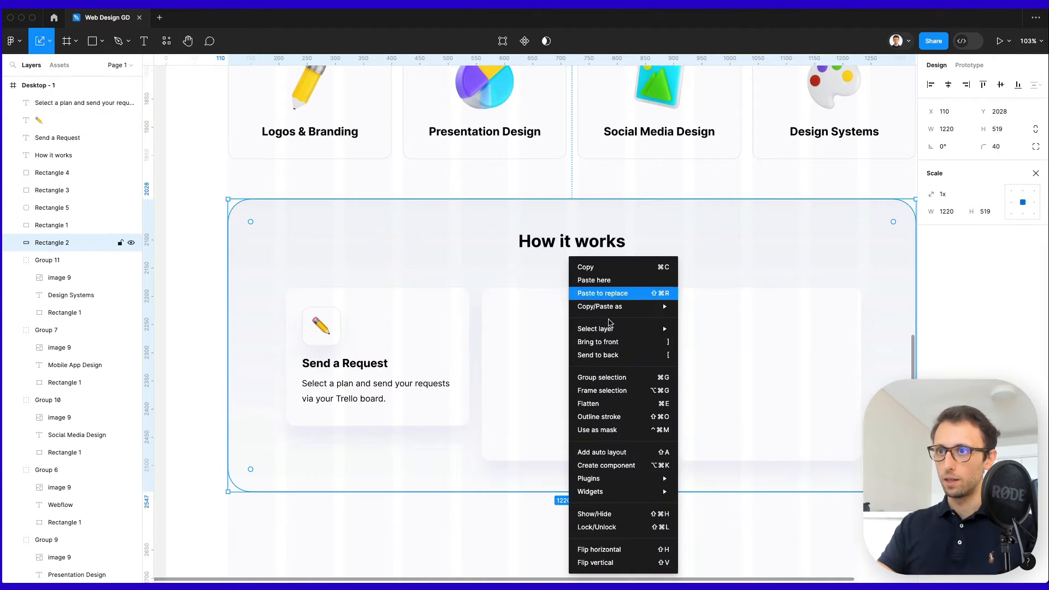
pyautogui.click(613, 527)
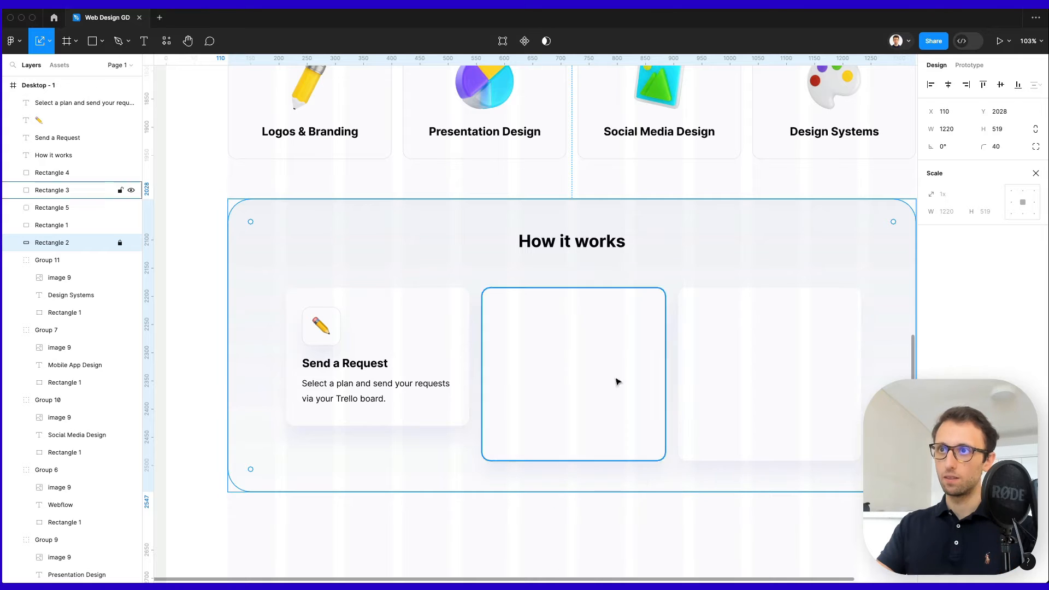
pyautogui.press('Escape')
pyautogui.click(824, 358)
pyautogui.press('Delete')
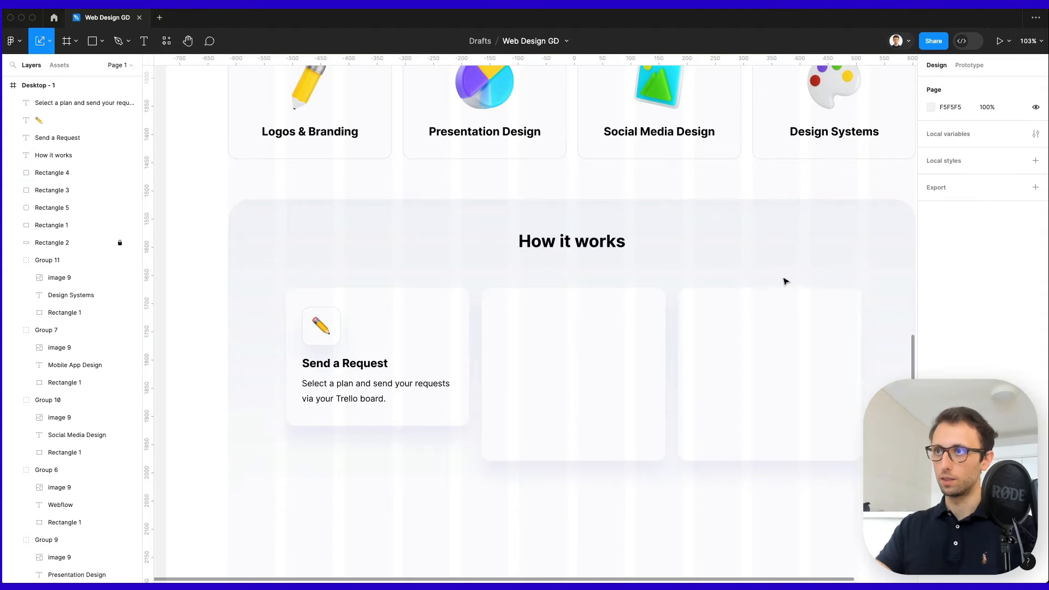
pyautogui.click(561, 358)
pyautogui.press('Delete')
# Group all layers of the Send a Request card.
pyautogui.moveTo(481, 283); pyautogui.dragTo(277, 440)
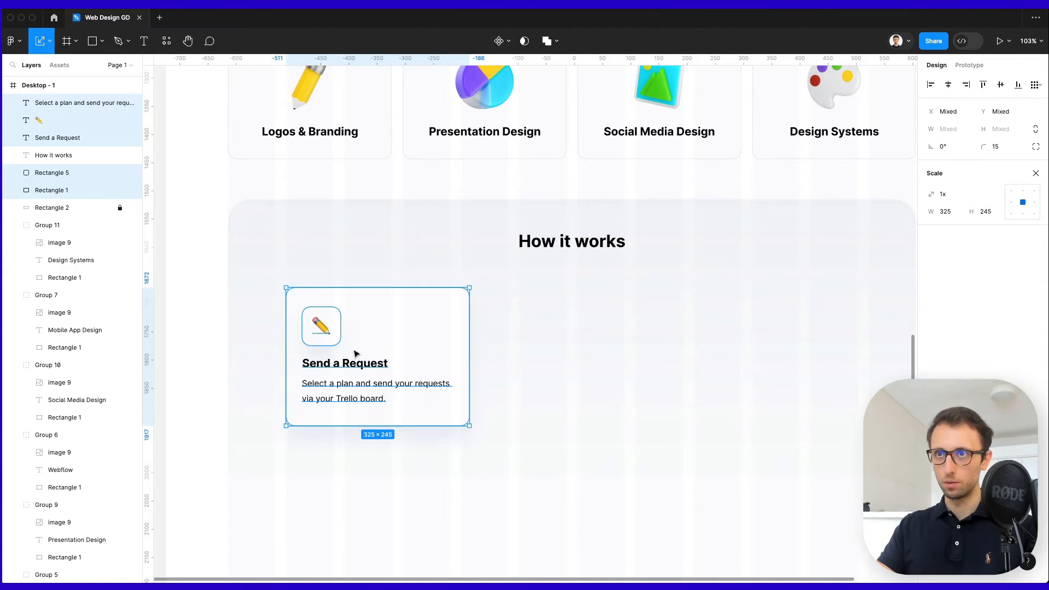
pyautogui.moveTo(355, 351); pyautogui.dragTo(550, 348)
pyautogui.press('super+z')
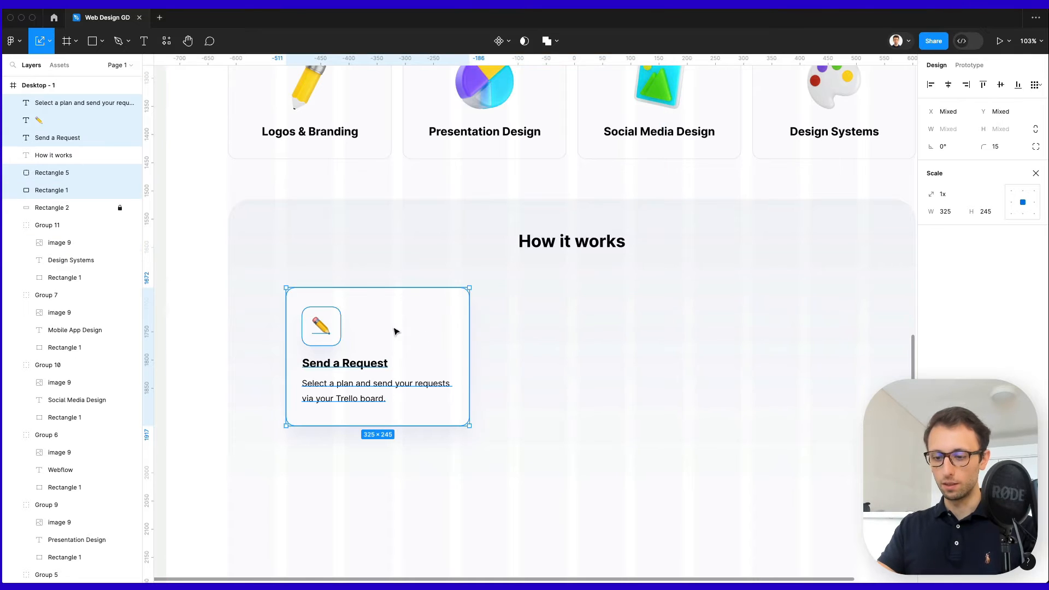
pyautogui.press('super+g')
# Make two copies of the card to the right and distribute the three evenly.
pyautogui.moveTo(360, 321); pyautogui.dragTo(556, 323)
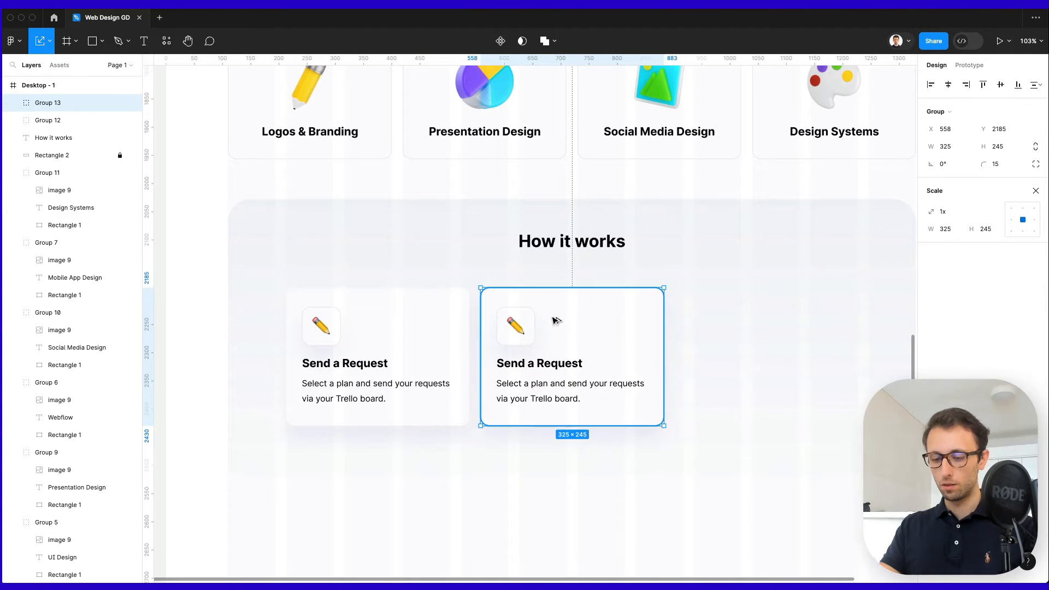
pyautogui.press('super+d')
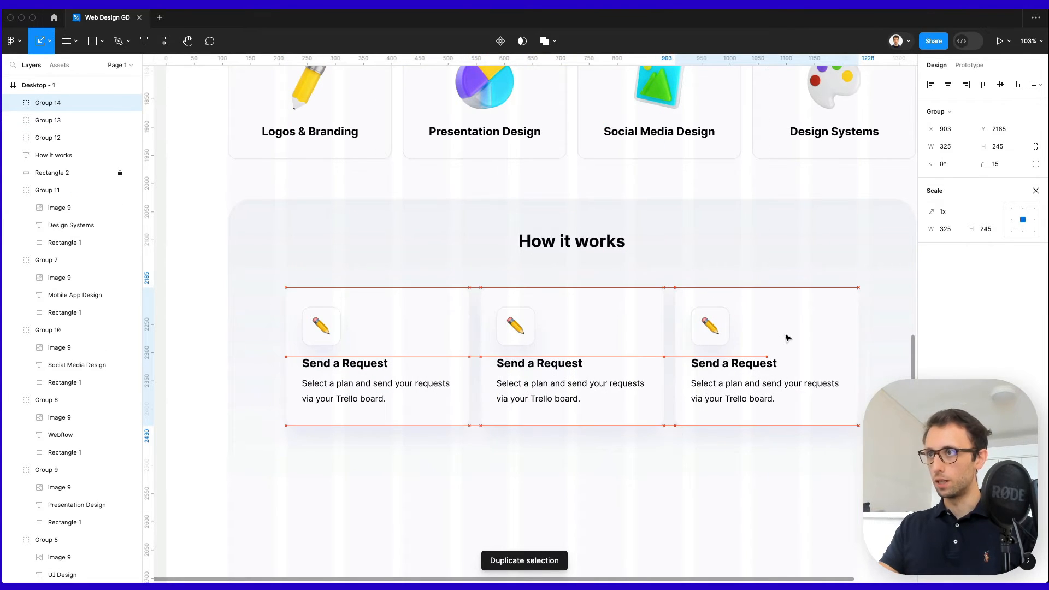
pyautogui.moveTo(785, 280); pyautogui.dragTo(464, 340)
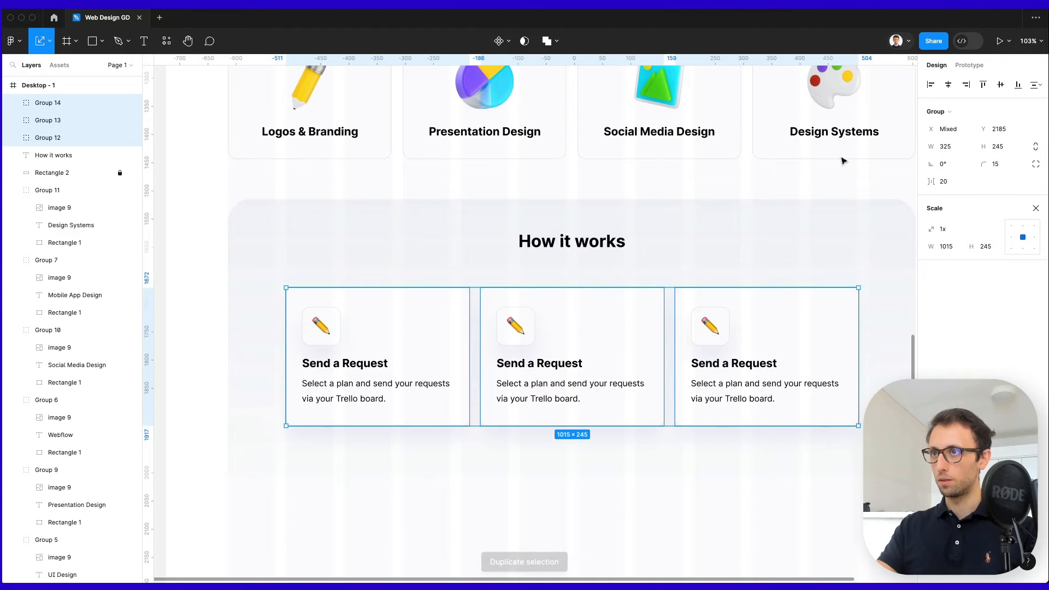
pyautogui.click(1036, 85)
pyautogui.click(941, 135)
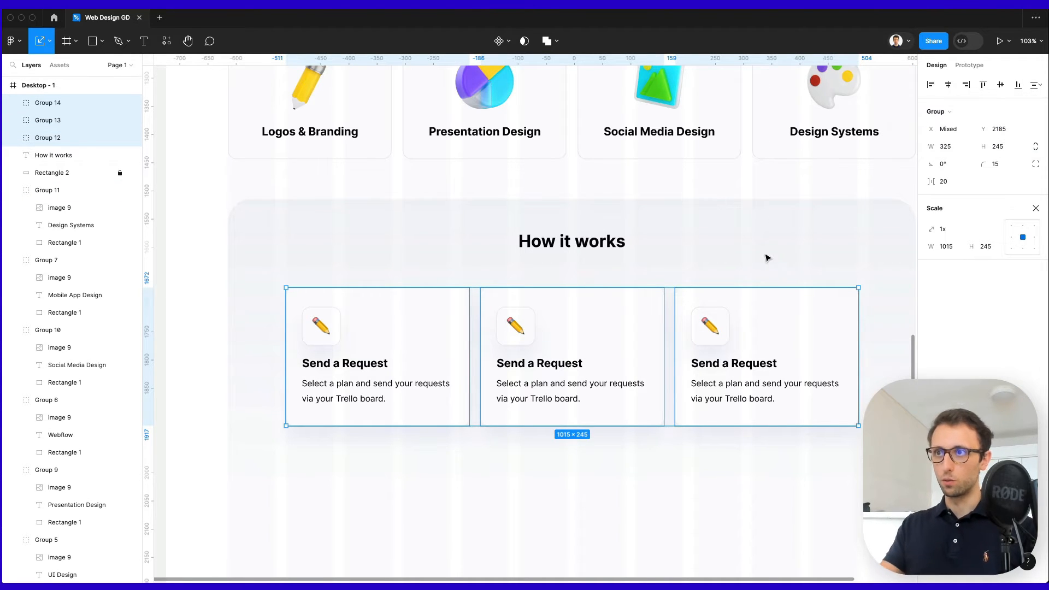
pyautogui.click(766, 256)
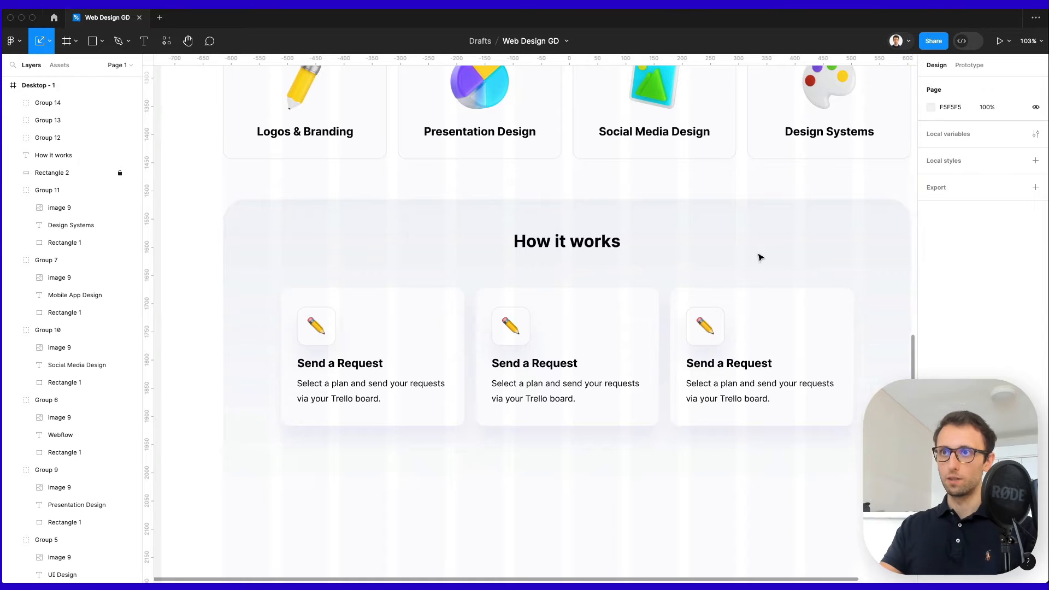
pyautogui.hscroll(3, 758, 257)
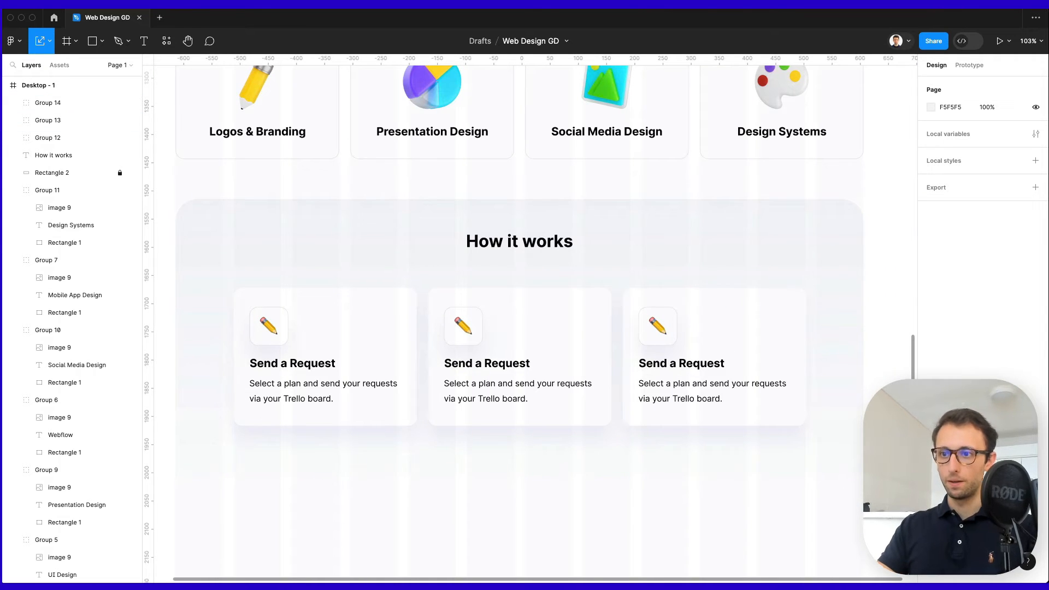
# Retitle the middle card 'Receive Your Designs' and align it with its icon.
pyautogui.doubleClick(463, 362)
pyautogui.write('Receive Your Designs')
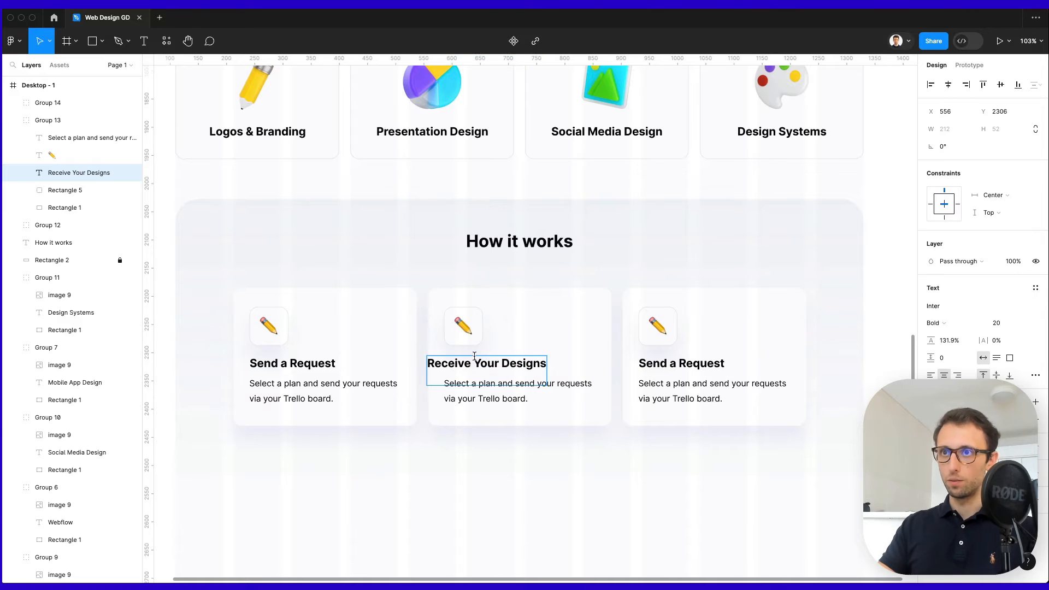
pyautogui.press('Escape')
pyautogui.press('Right')
pyautogui.press('BackSpace')
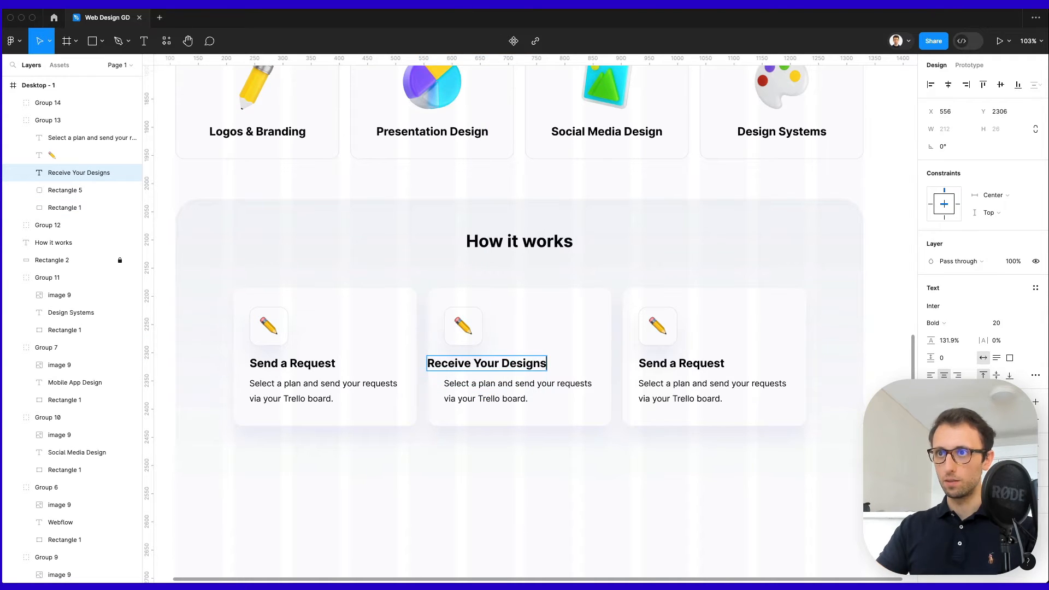
pyautogui.press('Escape')
pyautogui.moveTo(495, 362); pyautogui.dragTo(512, 364)
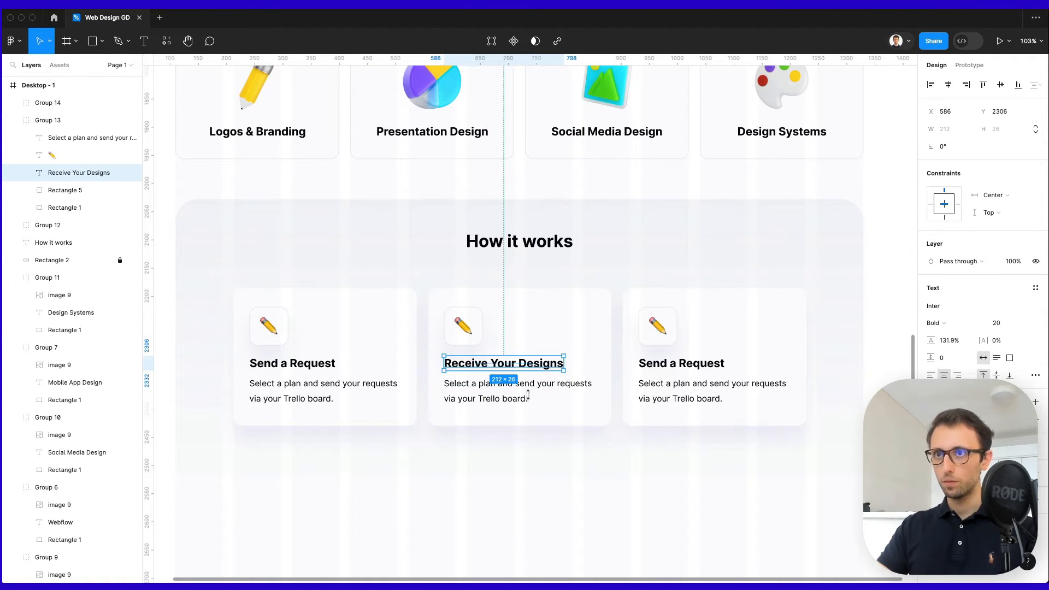
pyautogui.keyDown('shift'); pyautogui.click(716, 366); pyautogui.keyUp('shift')
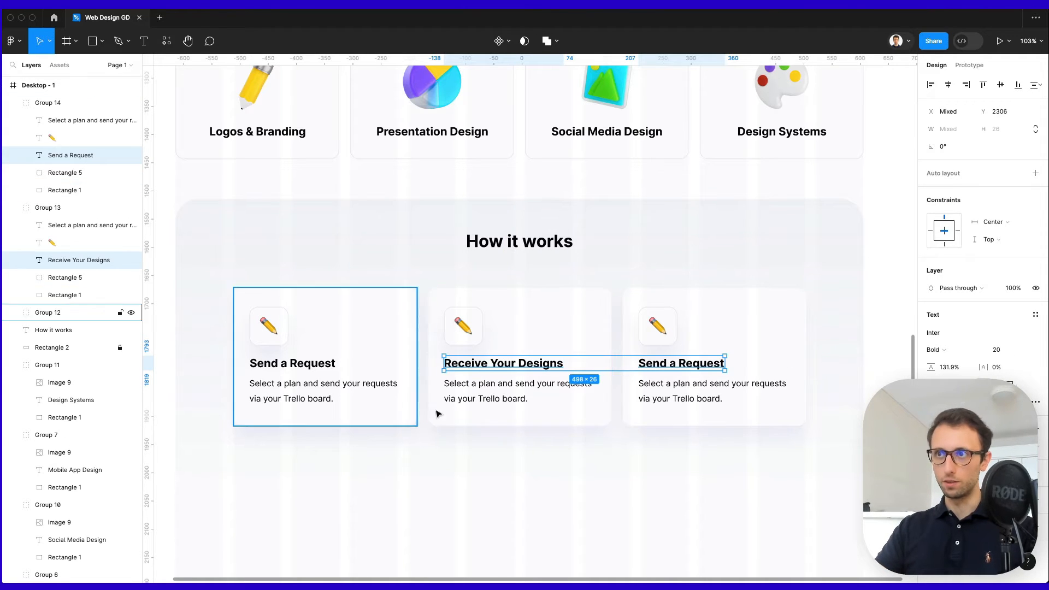
pyautogui.click(520, 472)
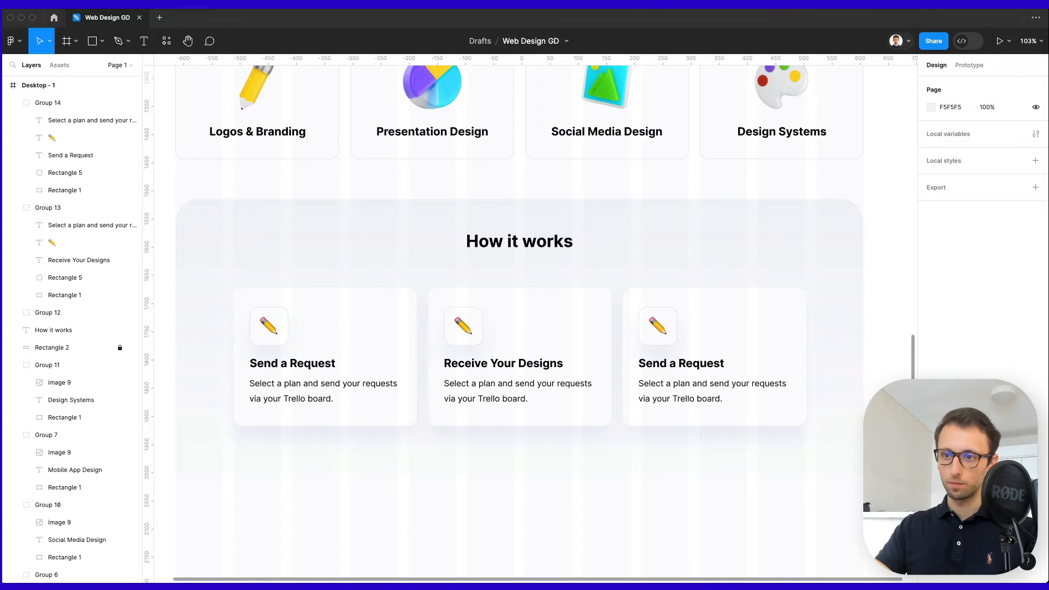
# Replace the middle and right descriptions and retitle the right card 'Unlimited Revisions'.
pyautogui.click(478, 404)
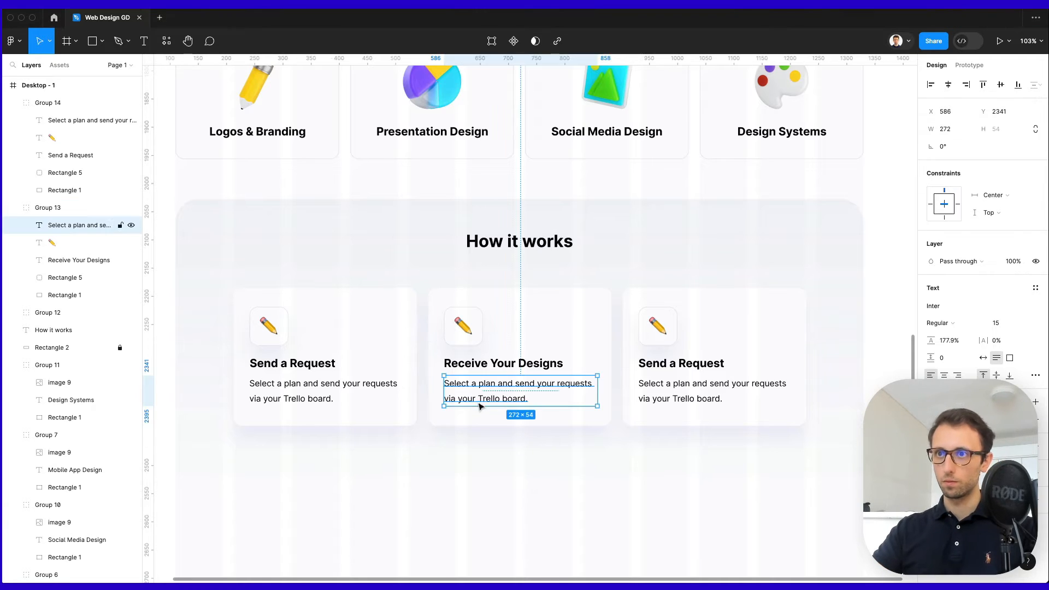
pyautogui.write('Receive your designs in 1-2 days on average, Monday to Friday.')
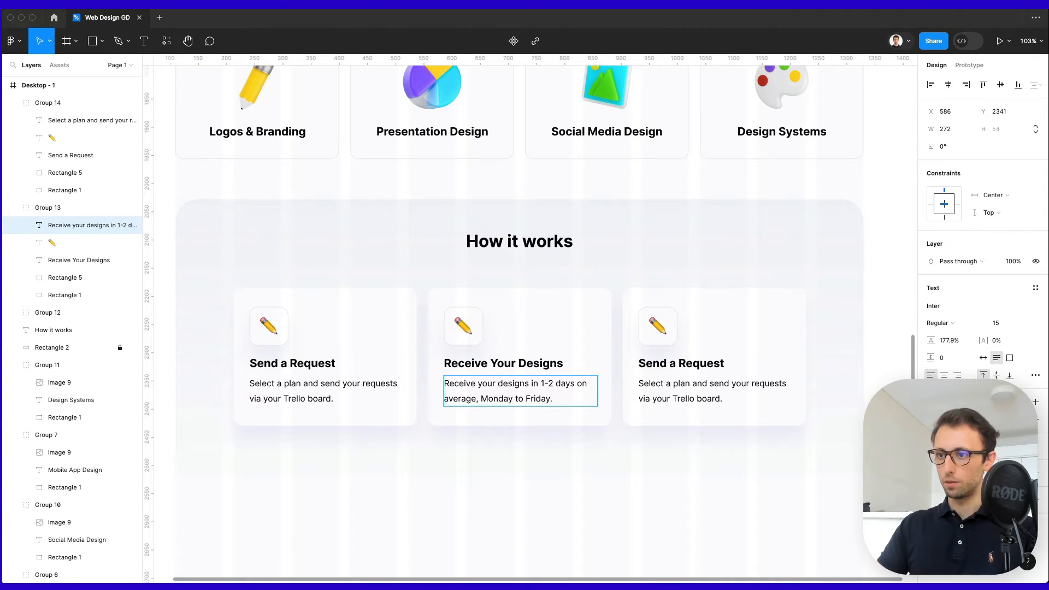
pyautogui.click(707, 390)
pyautogui.press('Return')
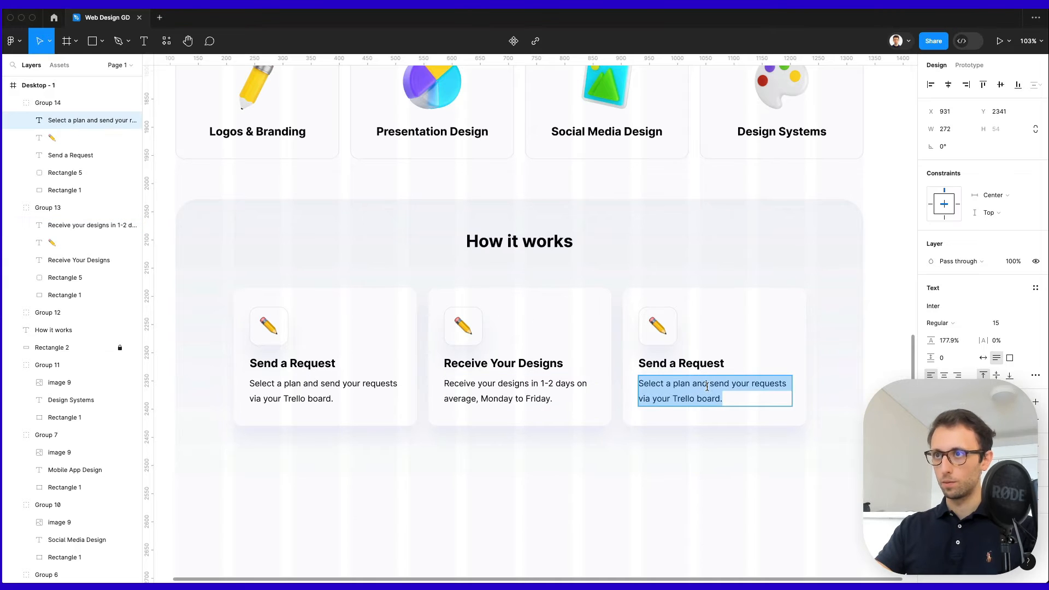
pyautogui.write("We'll revise the designs until you're 100% satisfied.")
pyautogui.doubleClick(688, 362)
pyautogui.write('Un')
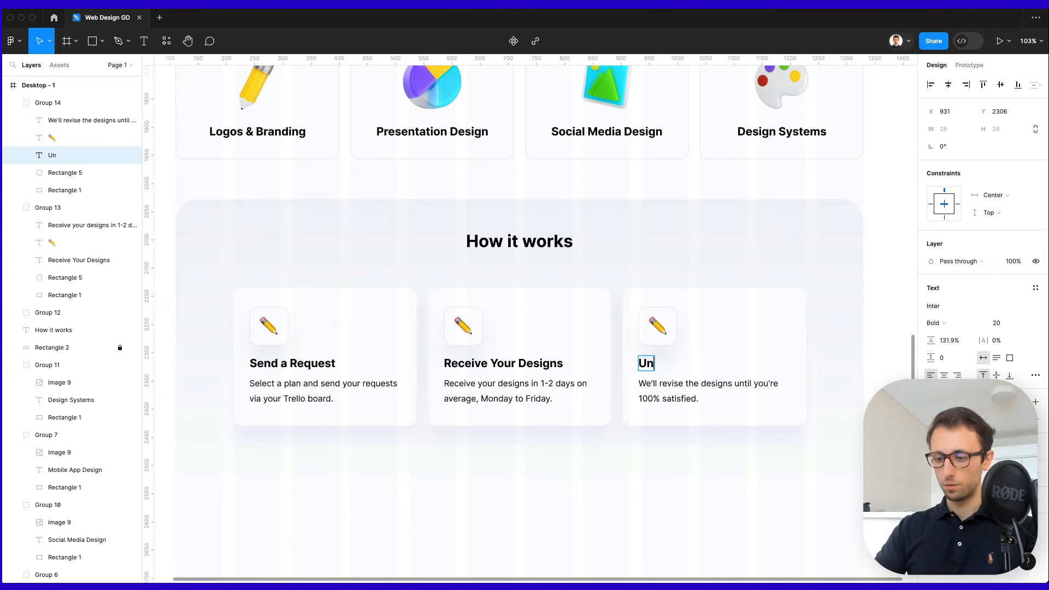
pyautogui.write('limited Revisions')
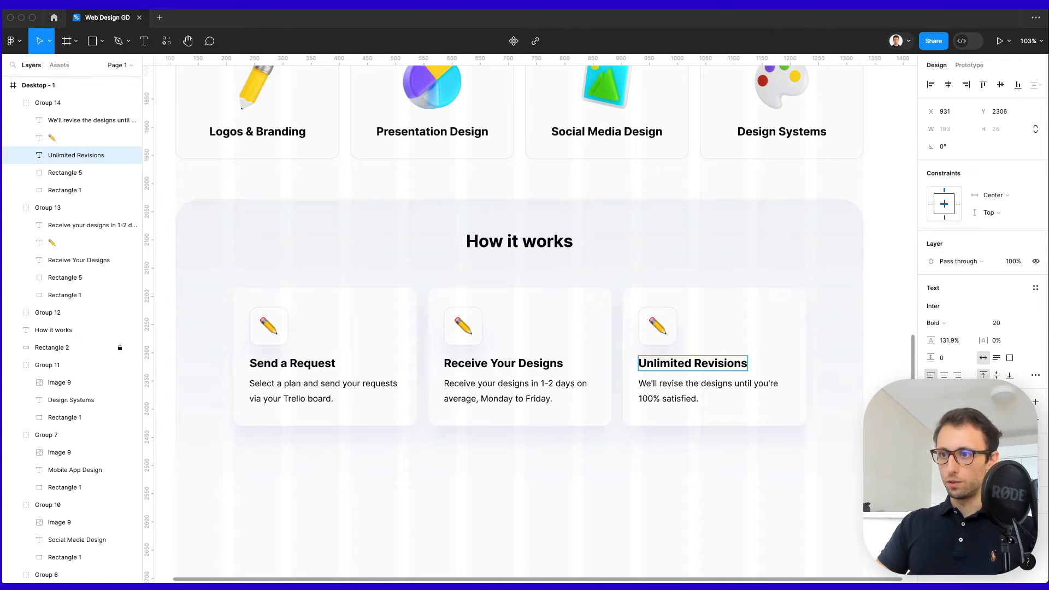
# Replace the pencil emojis with 👌 on Unlimited Revisions and 💎 on Receive Your Designs.
pyautogui.doubleClick(657, 325)
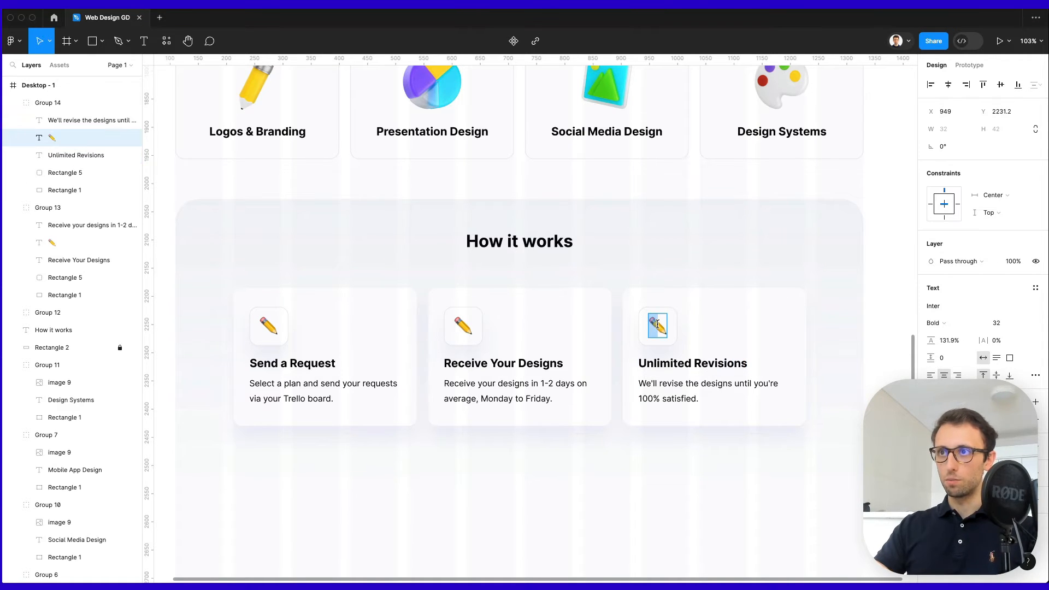
pyautogui.write('👌')
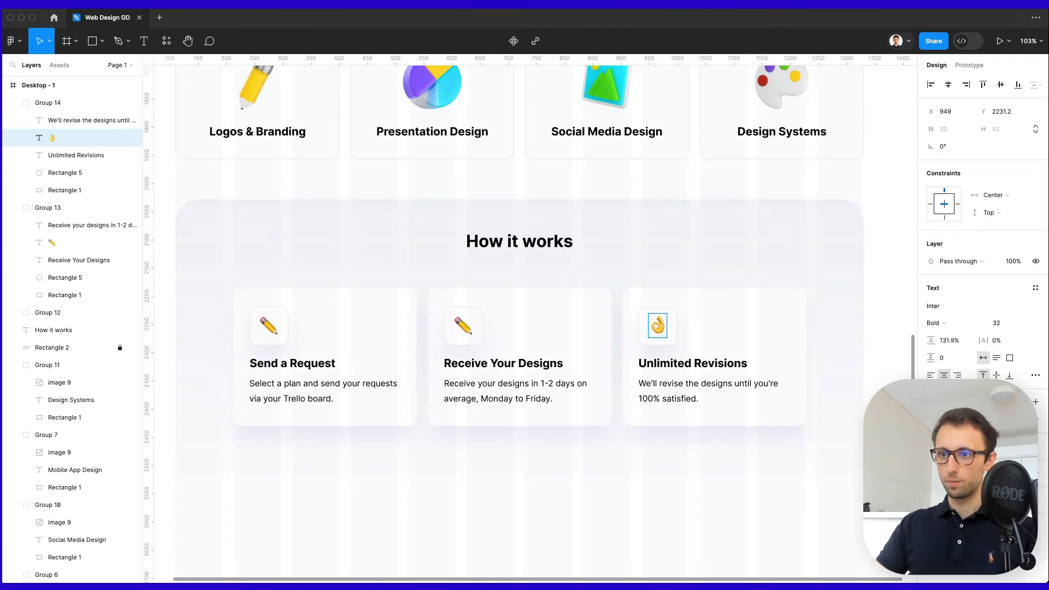
pyautogui.doubleClick(471, 327)
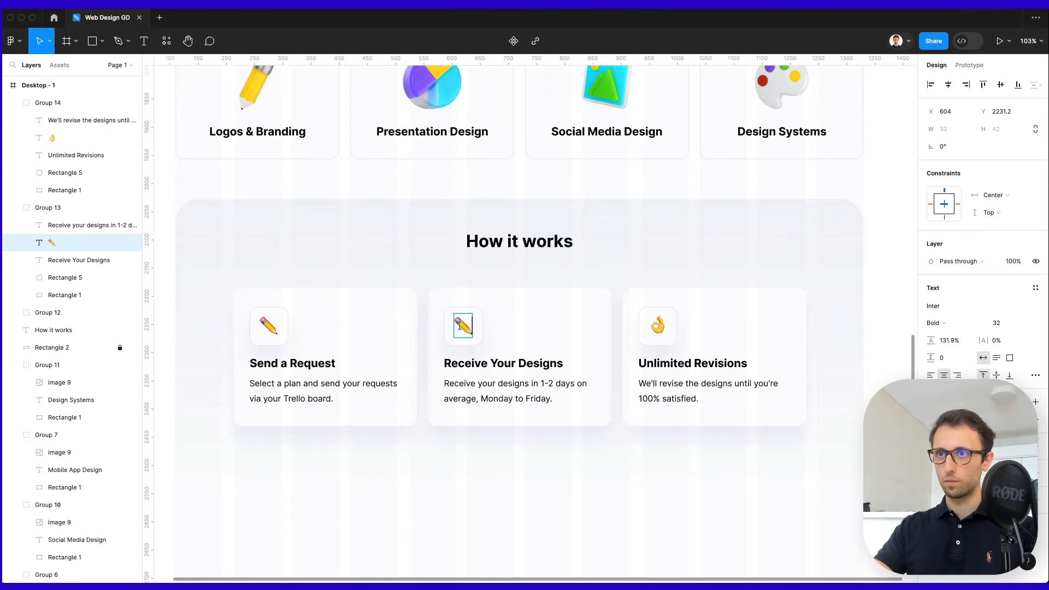
pyautogui.write('💎')
pyautogui.click(644, 268)
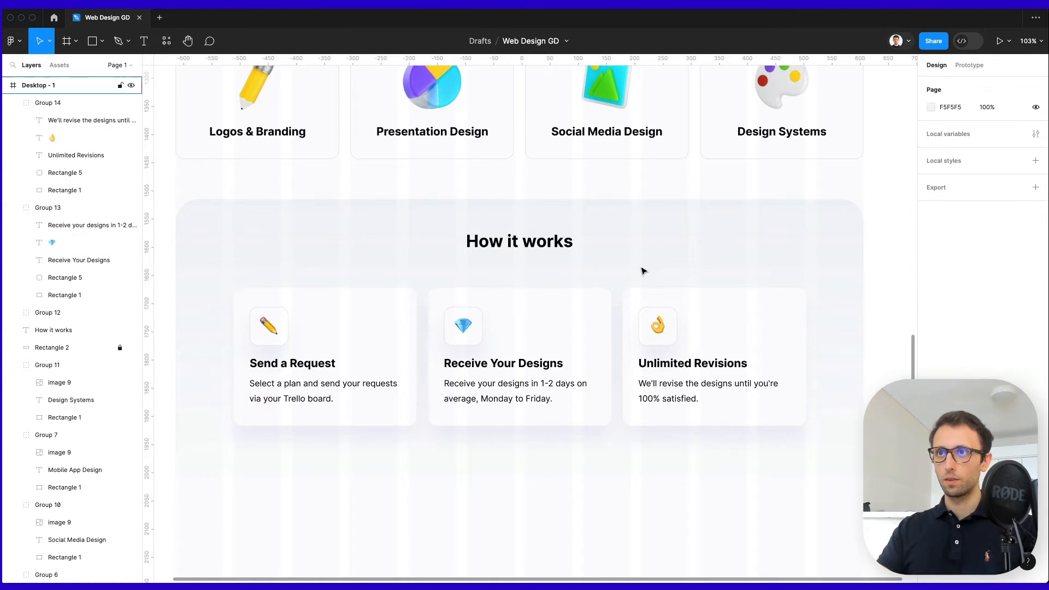
# Nudge the How it works heading down slightly.
pyautogui.scroll(-2, 644, 268)
pyautogui.click(547, 250)
pyautogui.press('Down')
pyautogui.press('Down')
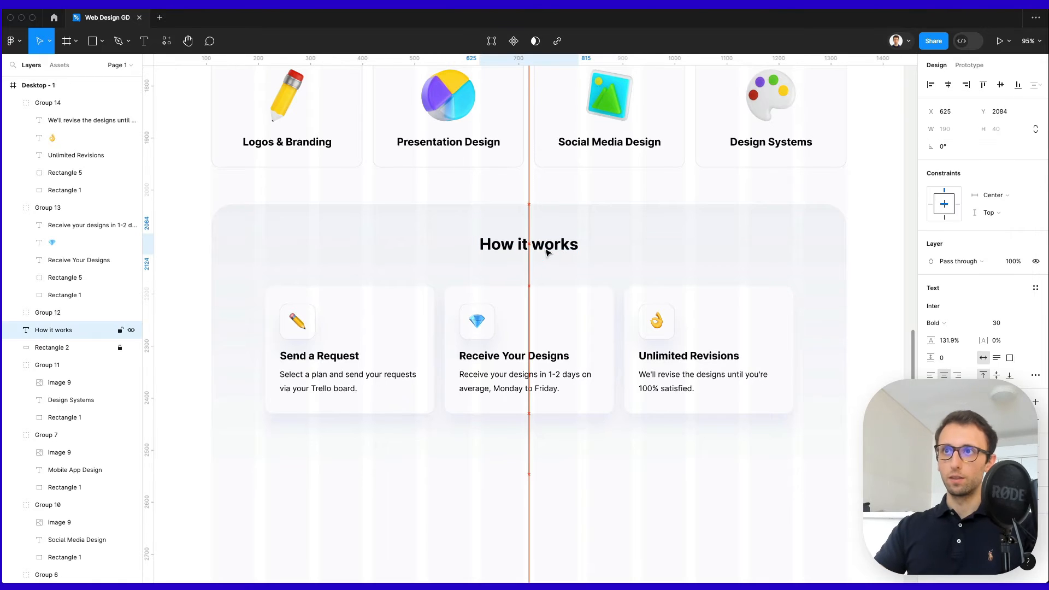
pyautogui.click(635, 244)
# Drag a copy of the How it works heading down below the cards panel.
pyautogui.scroll(-1, 652, 286)
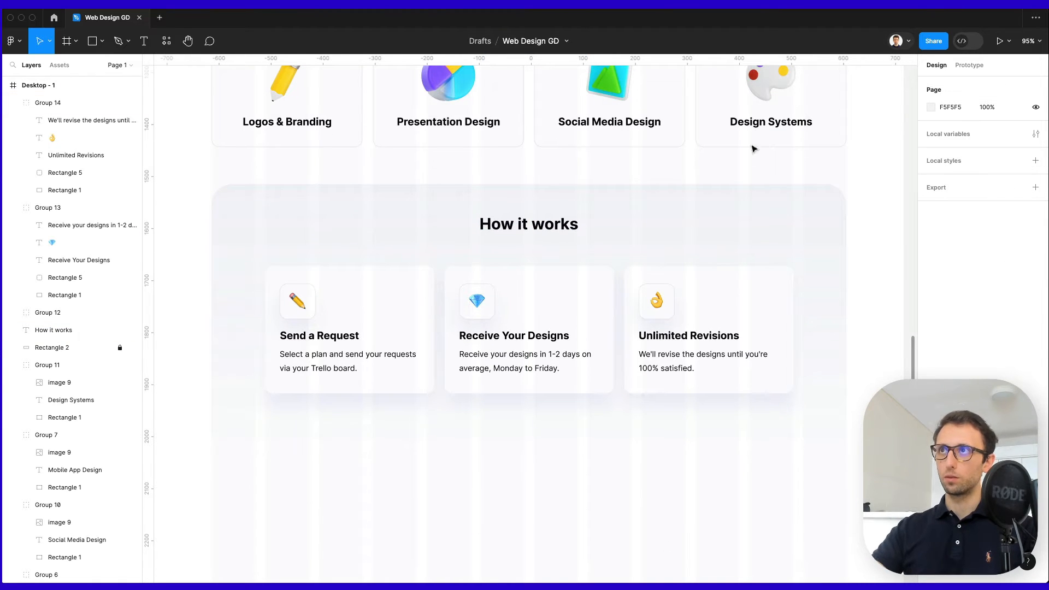
pyautogui.click(743, 3)
pyautogui.click(751, 40)
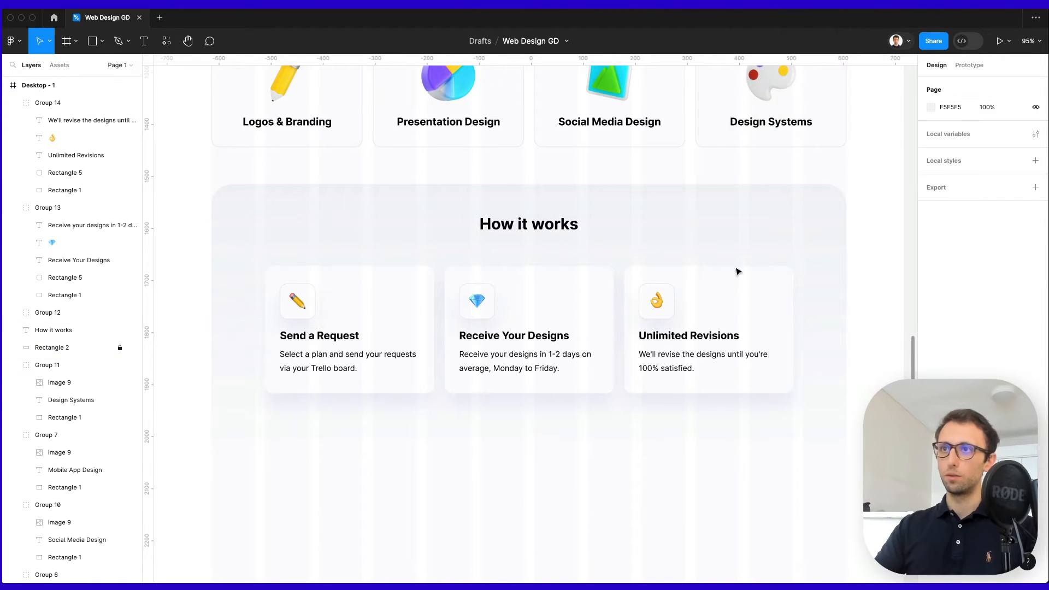
pyautogui.scroll(-3, 660, 379)
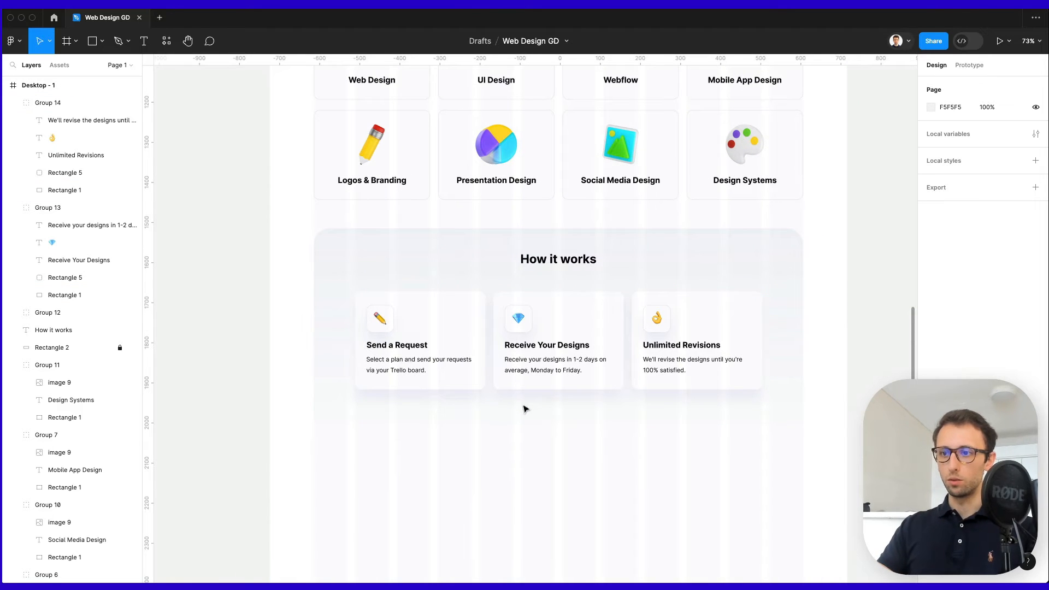
pyautogui.scroll(-2, 523, 409)
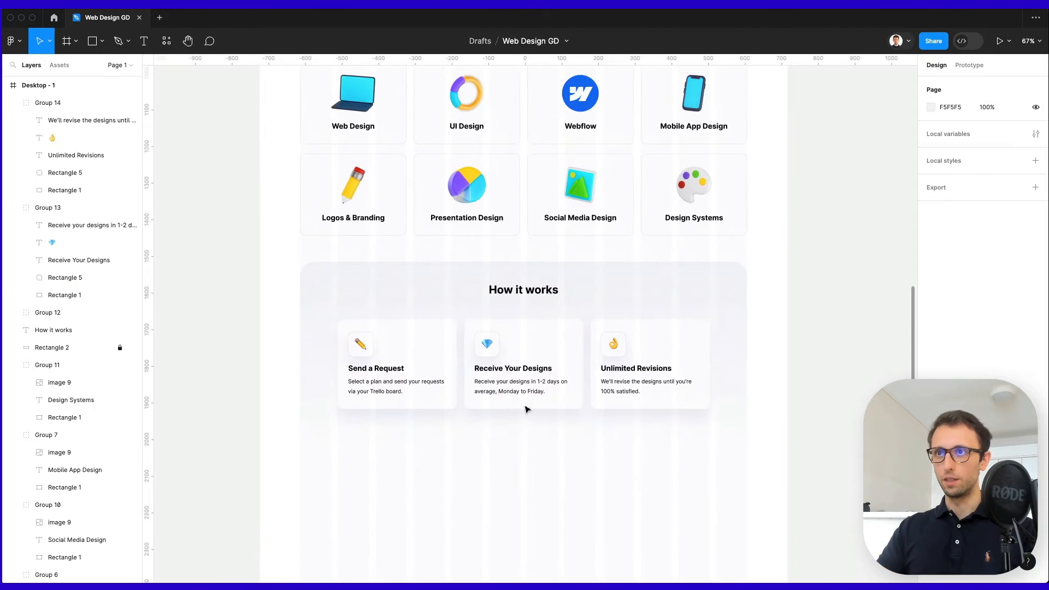
pyautogui.moveTo(530, 288); pyautogui.dragTo(523, 489)
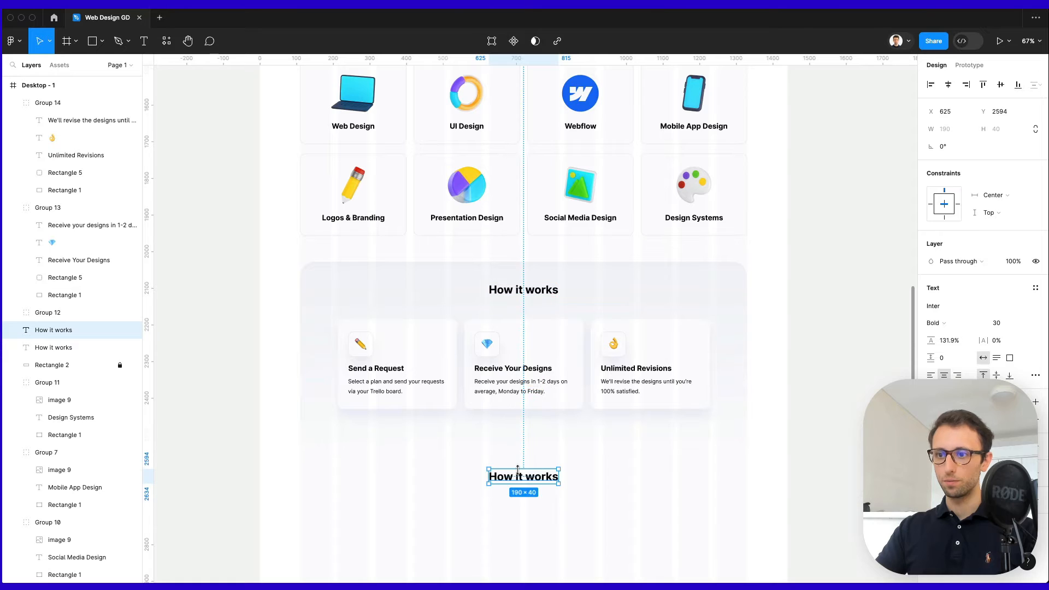
# Change the copied heading to 'Async workflows to save you time⚡', breaking the line before 'save'.
pyautogui.scroll(-1, 526, 456)
pyautogui.scroll(-3, 527, 456)
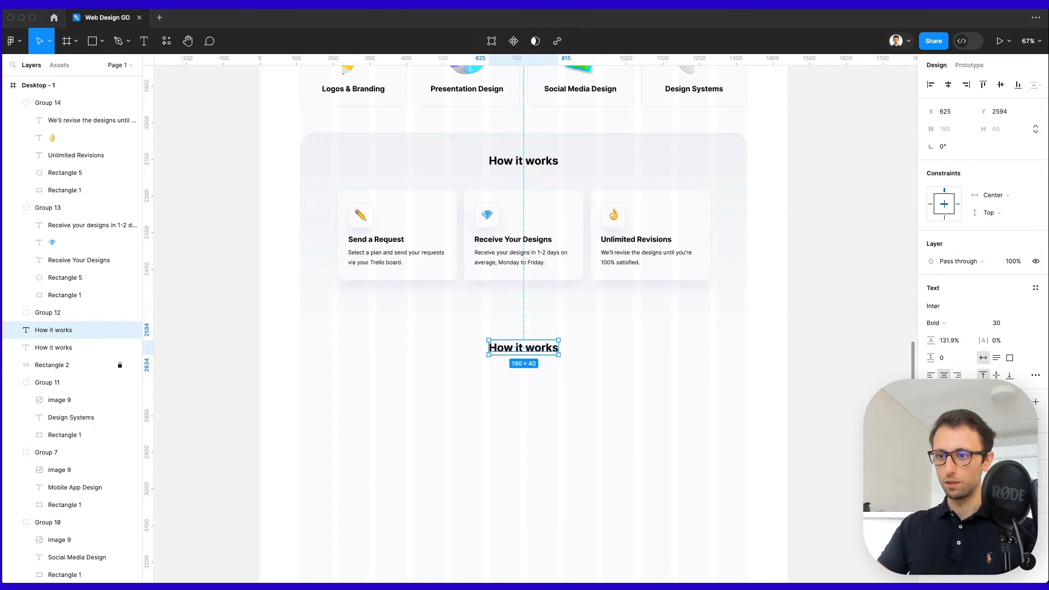
pyautogui.doubleClick(536, 349)
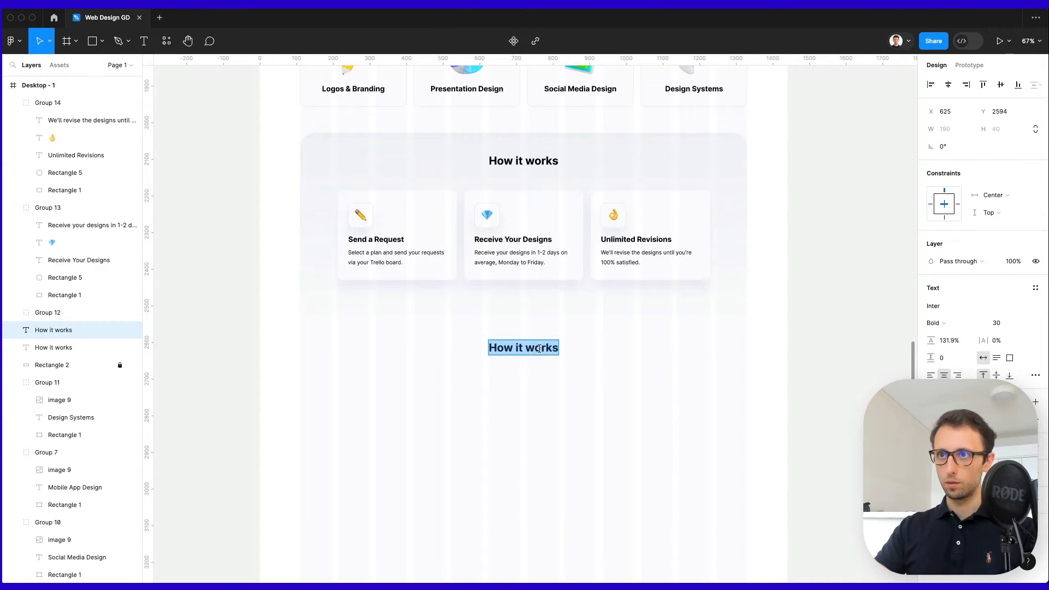
pyautogui.write('Async workflows to save you time⚡')
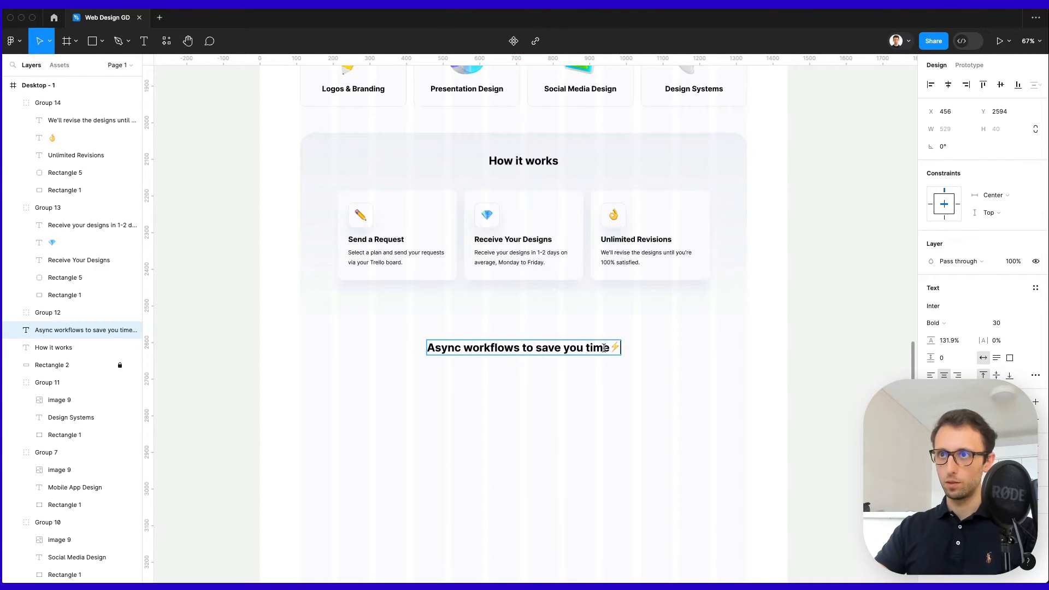
pyautogui.click(536, 347)
pyautogui.press('Return')
pyautogui.click(683, 370)
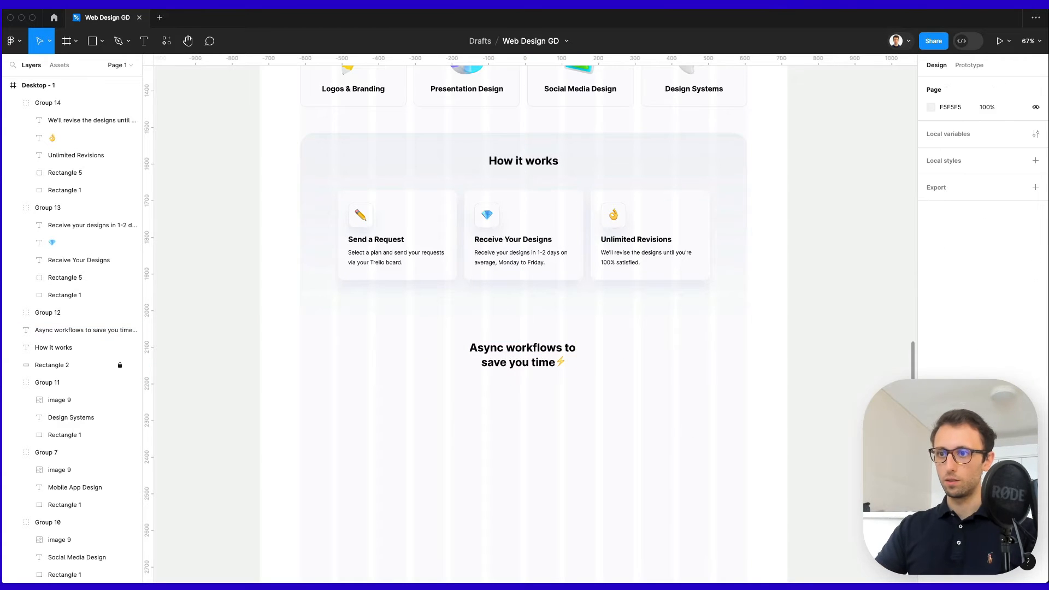
pyautogui.press('super+Tab')
pyautogui.moveTo(768, 347); pyautogui.dragTo(769, 53)
pyautogui.scroll(-5, 725, 309)
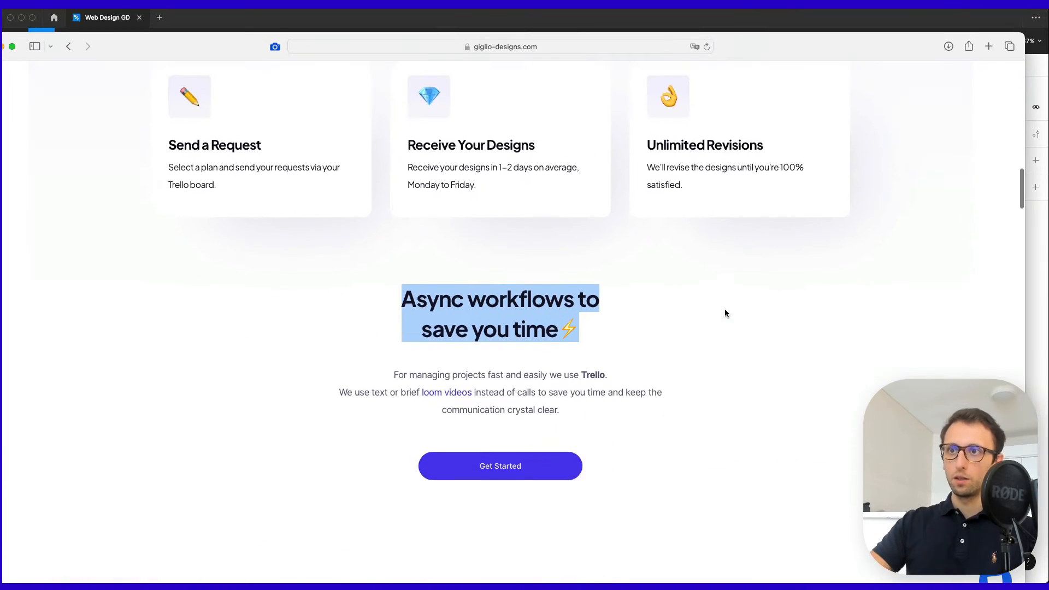
pyautogui.scroll(-2, 722, 312)
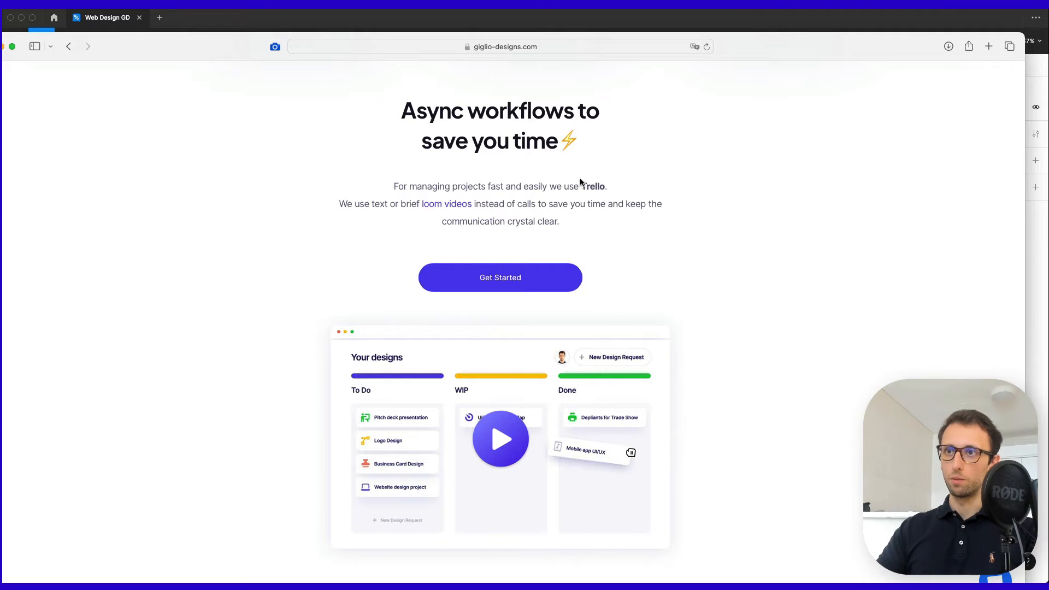
pyautogui.scroll(-6, 581, 183)
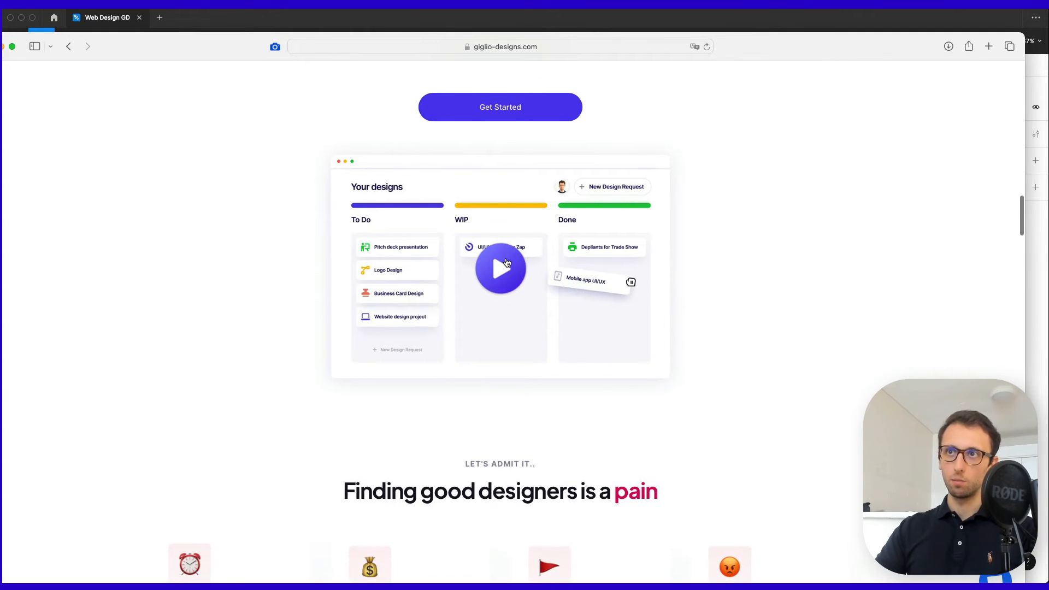
pyautogui.scroll(5, 664, 171)
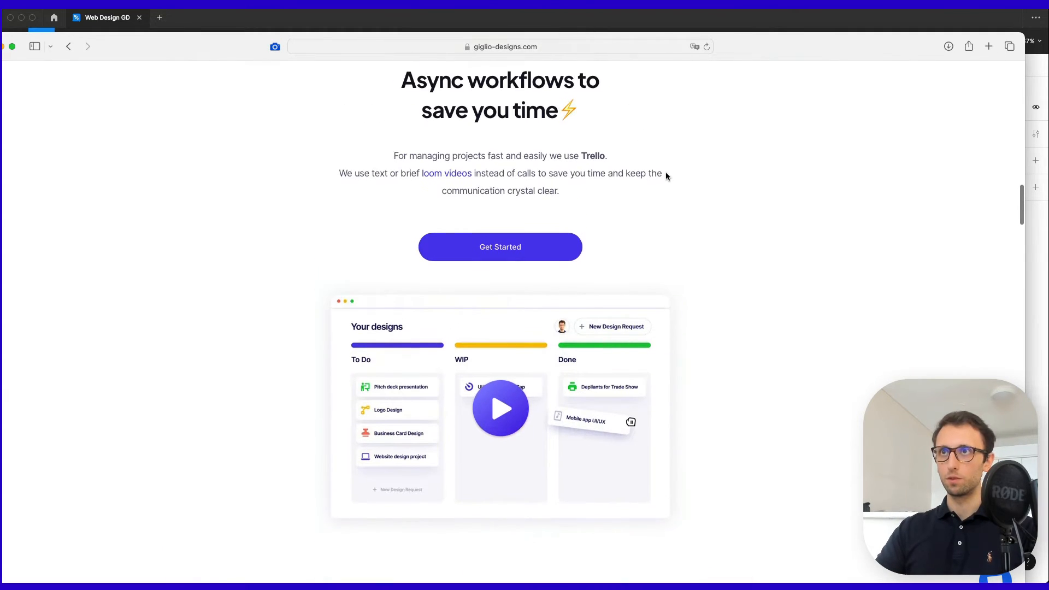
pyautogui.scroll(2, 665, 173)
pyautogui.scroll(-1, 666, 173)
pyautogui.moveTo(759, 57); pyautogui.dragTo(759, 581)
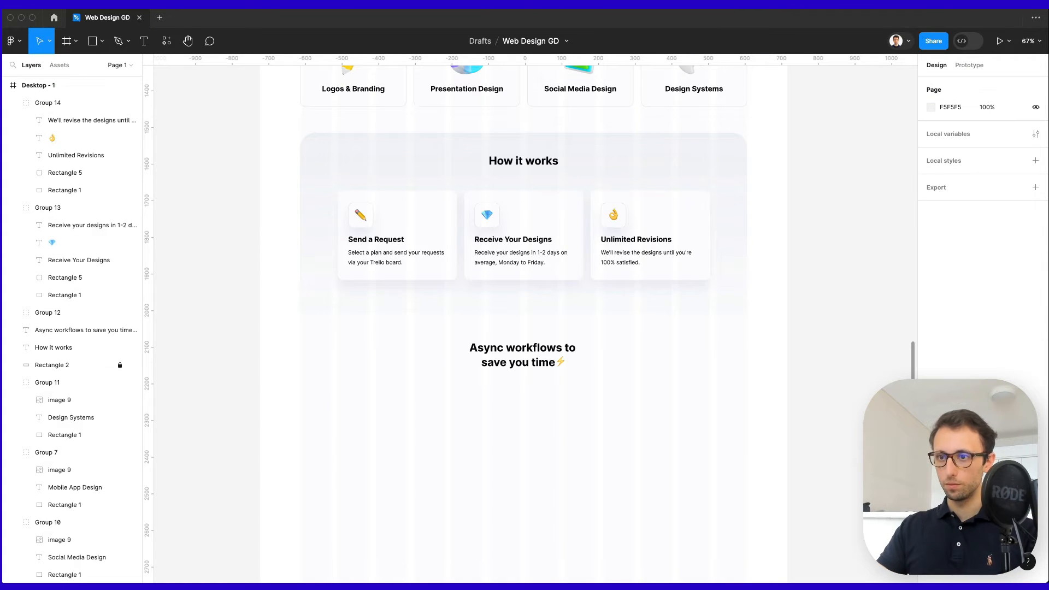
# Copy a description paragraph under the heading, paste the Trello workflow text, then centre and narrow it.
pyautogui.scroll(3, 581, 362)
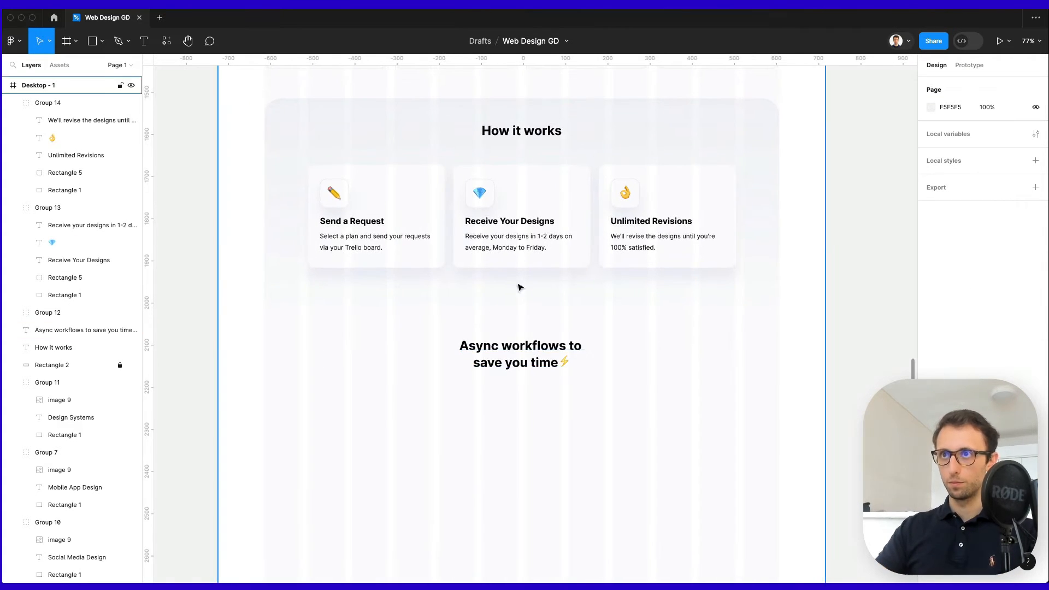
pyautogui.click(530, 247)
pyautogui.scroll(10, 530, 247)
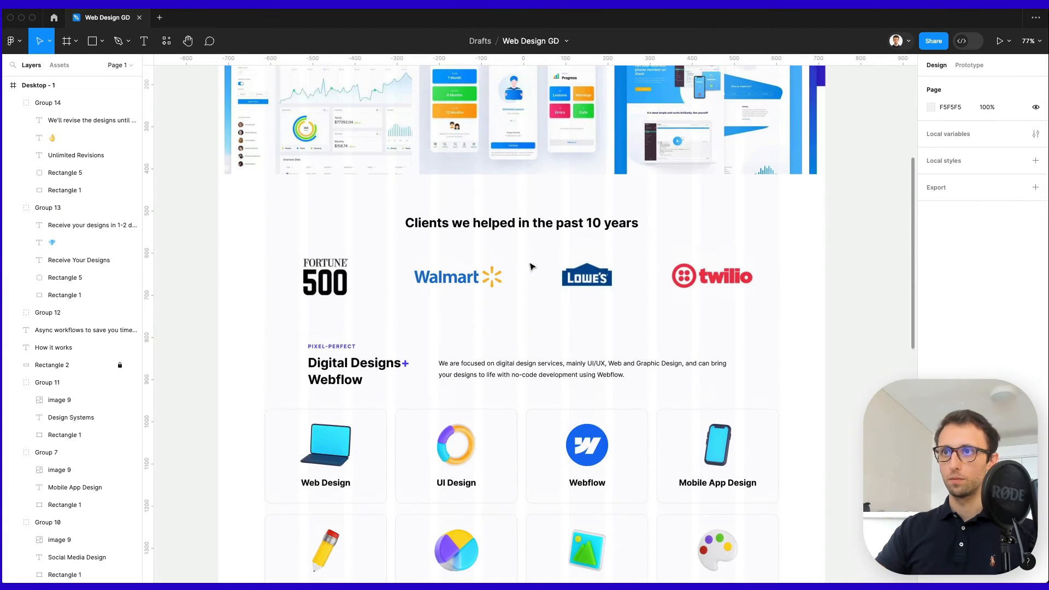
pyautogui.moveTo(527, 234); pyautogui.dragTo(503, 432)
pyautogui.press('Return')
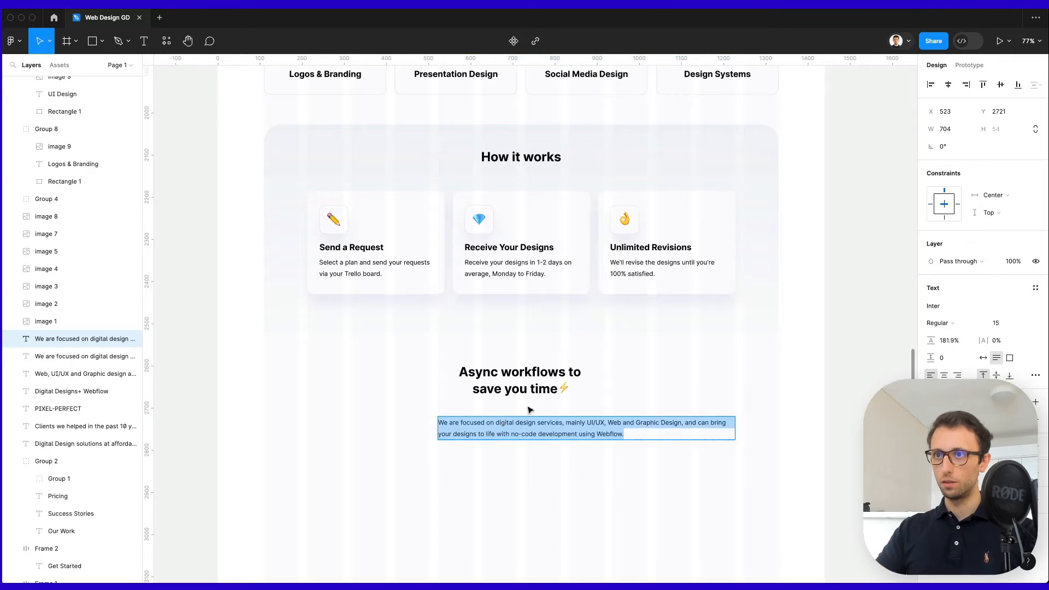
pyautogui.write('For managing projects fast and easily we use Trello. We use text or brief loom videos instead of calls to save you time and keep the communication crystal clear.')
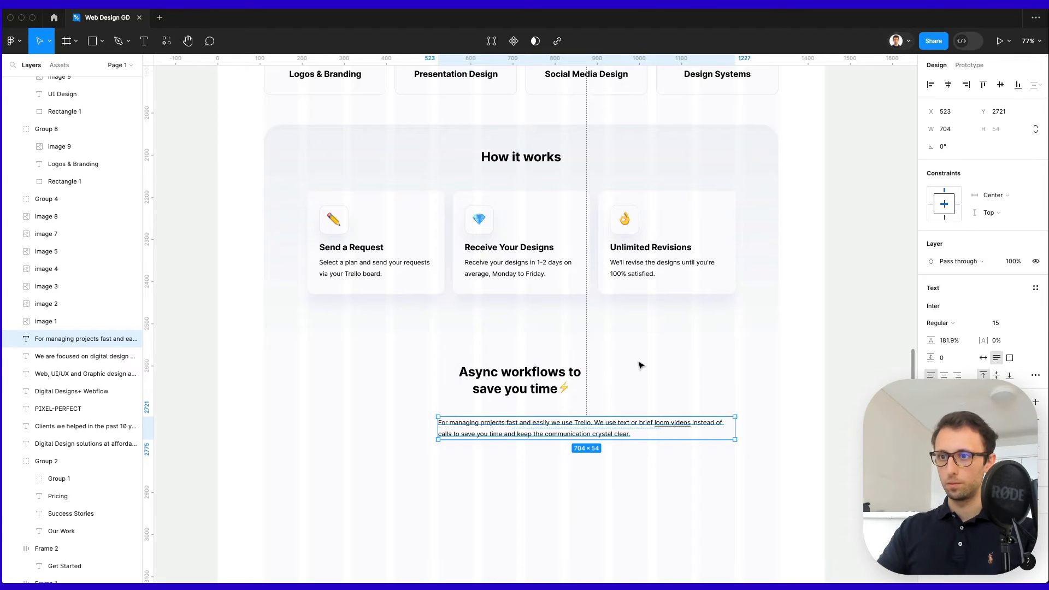
pyautogui.click(947, 84)
pyautogui.moveTo(668, 426); pyautogui.dragTo(624, 430)
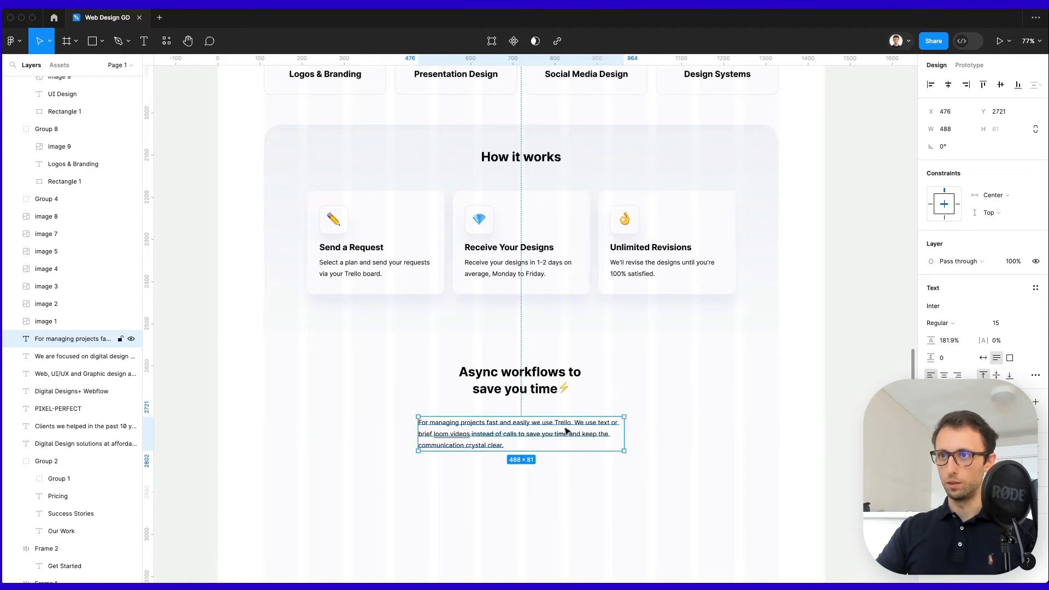
# Start the second sentence on a new line after 'Trello.' and centre-align the paragraph.
pyautogui.doubleClick(564, 431)
pyautogui.click(572, 422)
pyautogui.press('Return')
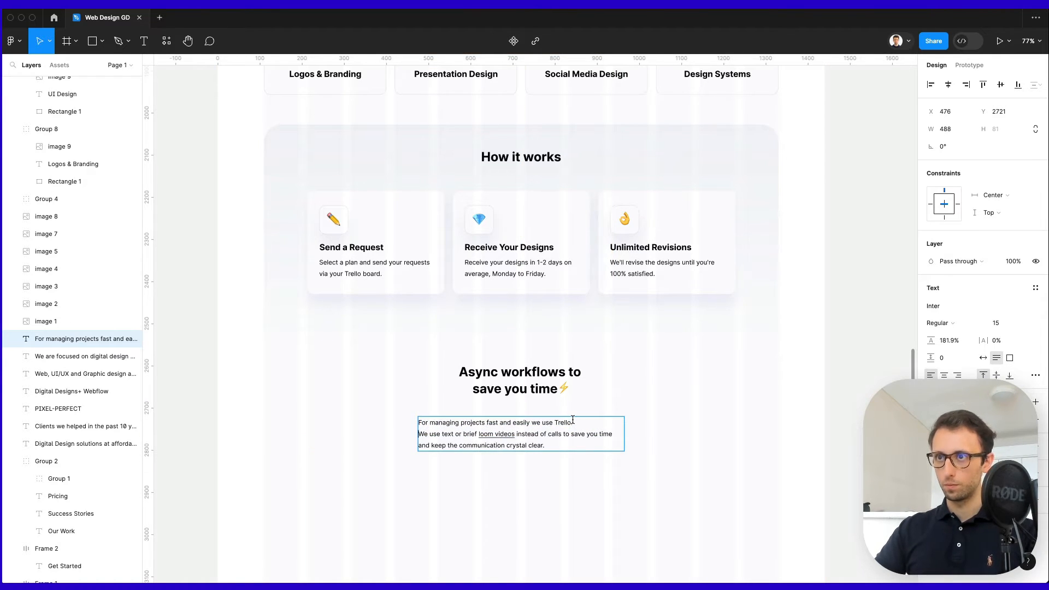
pyautogui.click(943, 376)
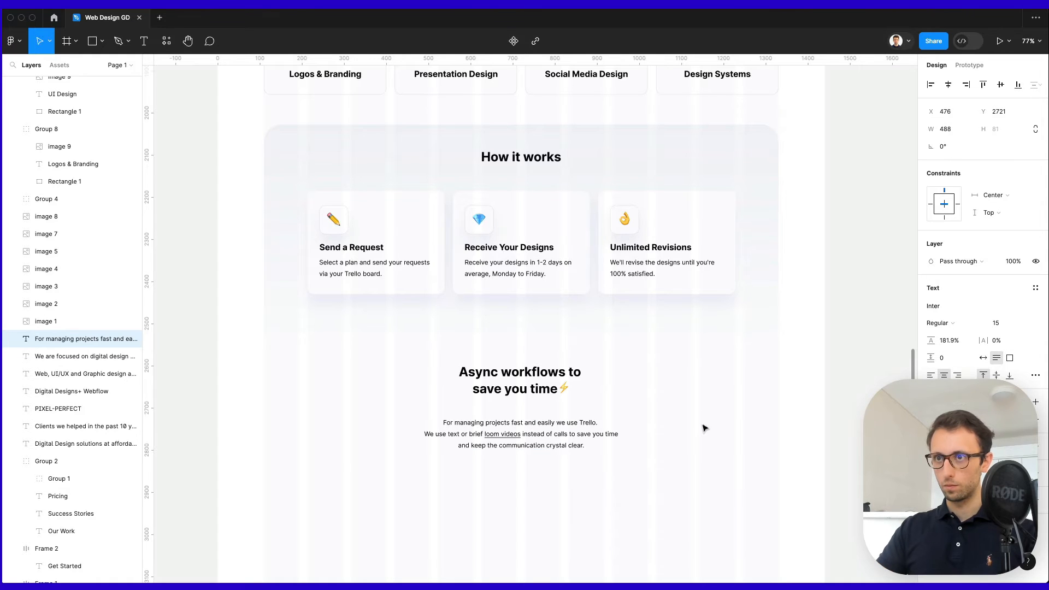
# Make 'loom videos' blue with no underline and make 'Trello' bold.
pyautogui.scroll(5, 498, 439)
pyautogui.moveTo(462, 428); pyautogui.dragTo(550, 429)
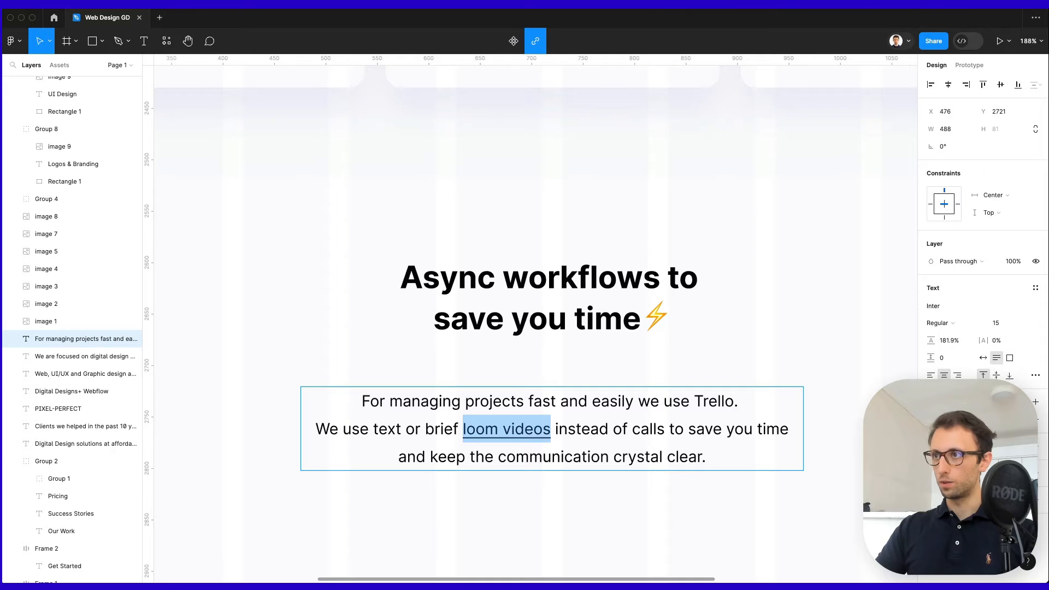
pyautogui.press('super+u')
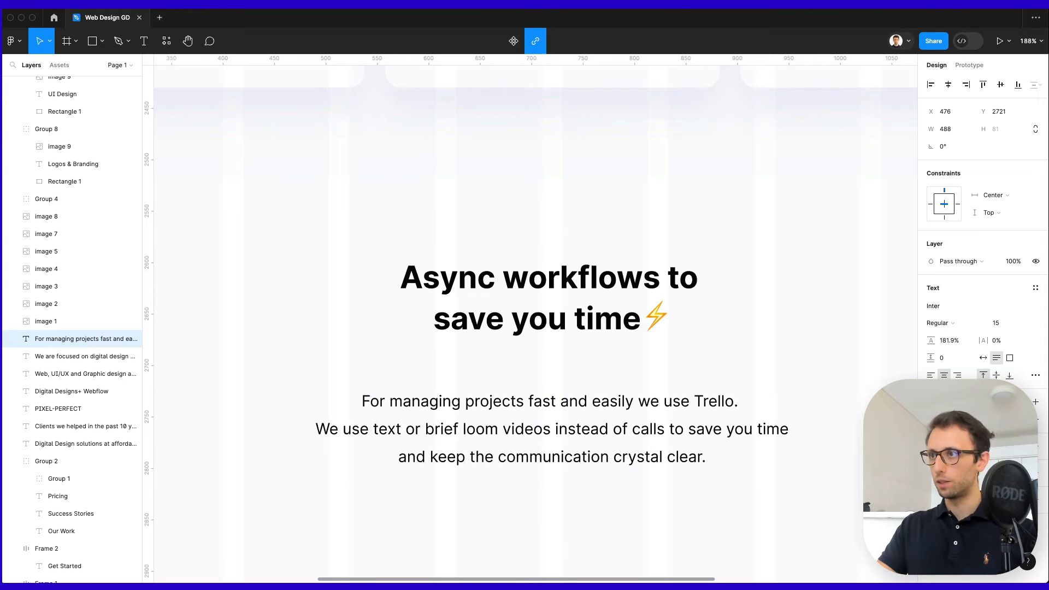
pyautogui.click(931, 420)
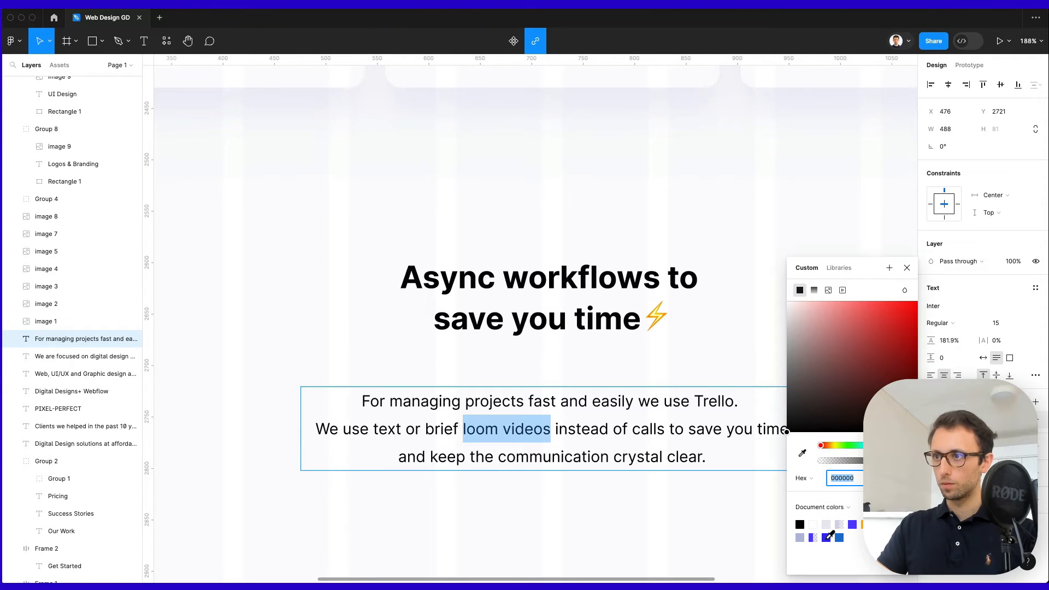
pyautogui.click(825, 537)
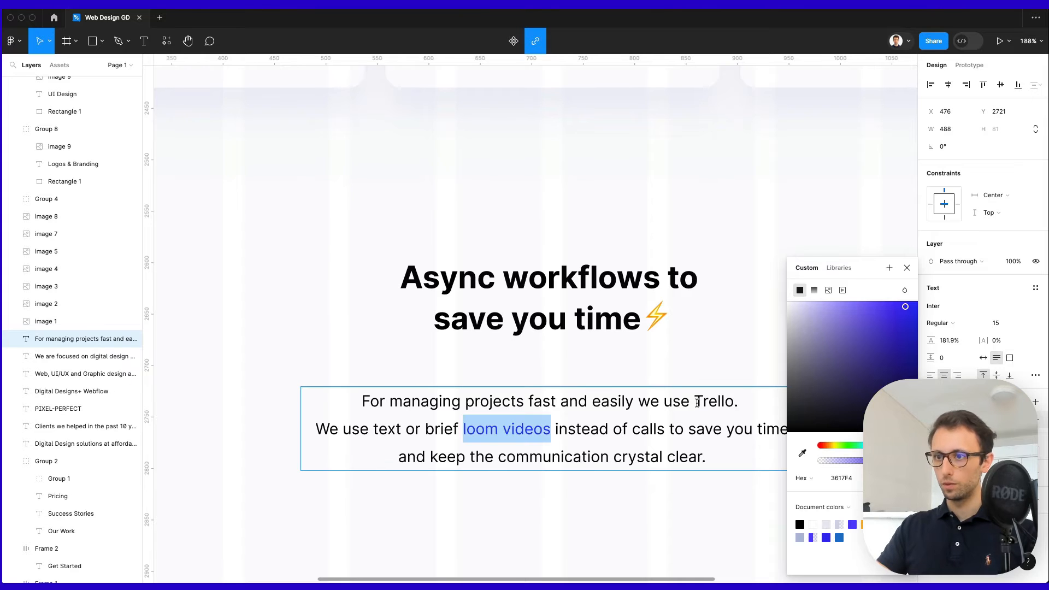
pyautogui.moveTo(694, 402); pyautogui.dragTo(735, 402)
pyautogui.press('super+b')
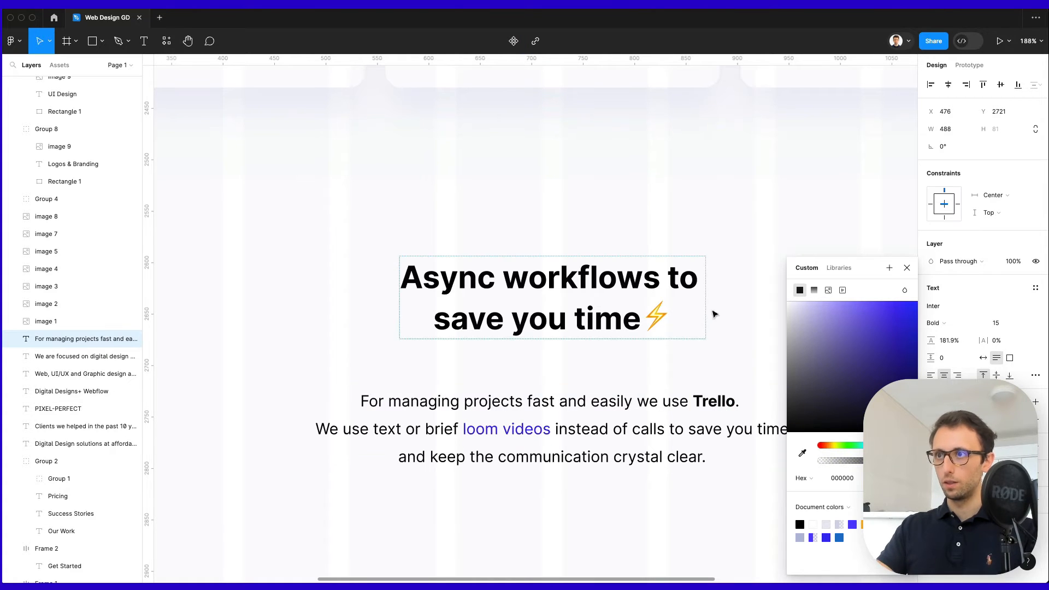
pyautogui.click(713, 313)
# Move the paragraph slightly up under the Async workflows heading.
pyautogui.scroll(-5, 713, 313)
pyautogui.click(790, 296)
pyautogui.click(676, 362)
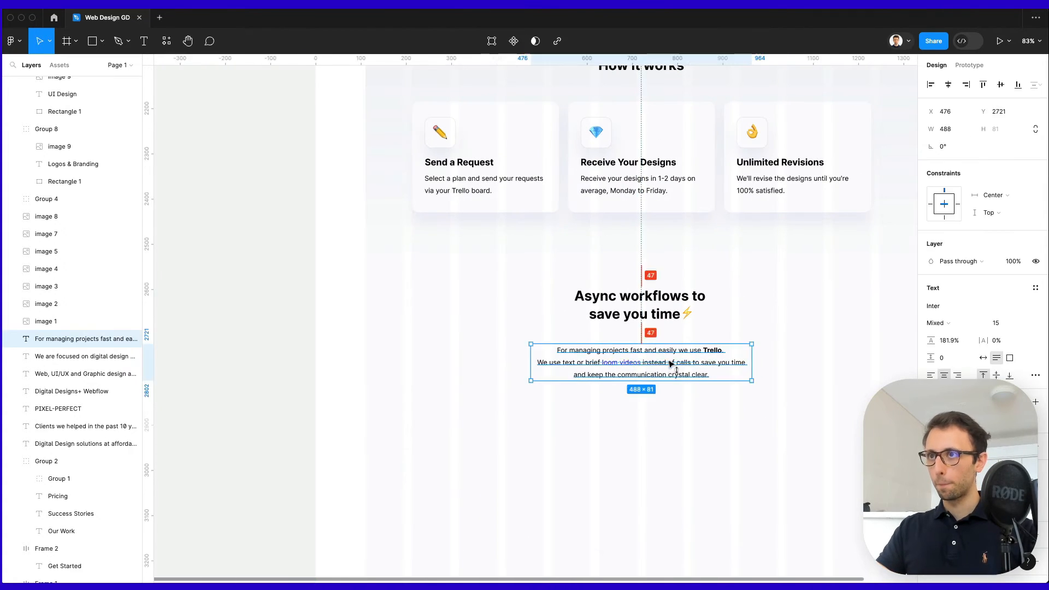
pyautogui.moveTo(676, 363); pyautogui.dragTo(675, 353)
pyautogui.click(774, 308)
pyautogui.scroll(15, 673, 316)
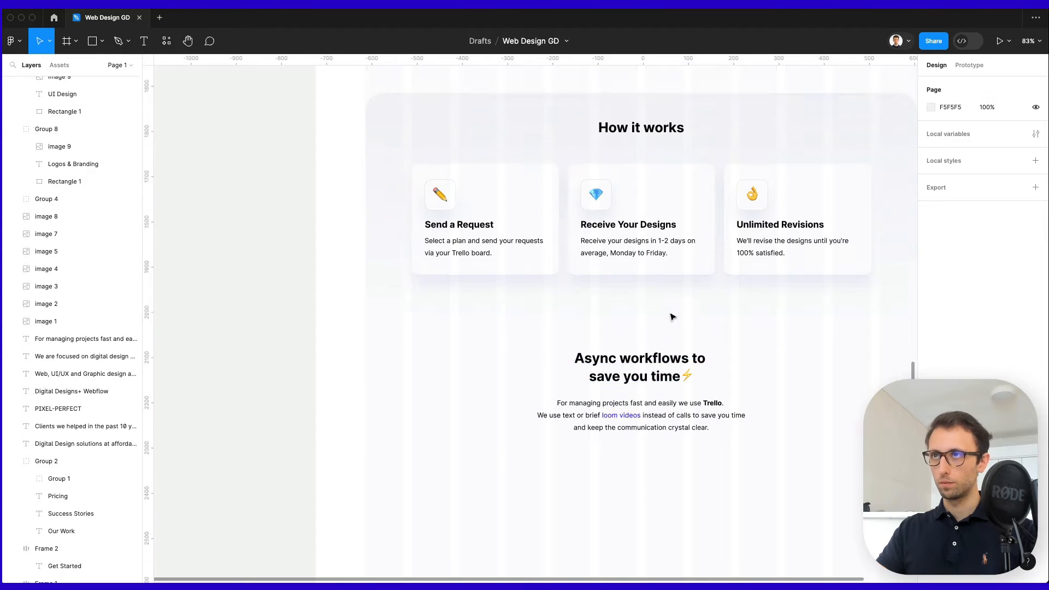
pyautogui.hscroll(3, 672, 316)
# Copy the hero's Get Started button down below the Async workflows paragraph.
pyautogui.scroll(3, 596, 256)
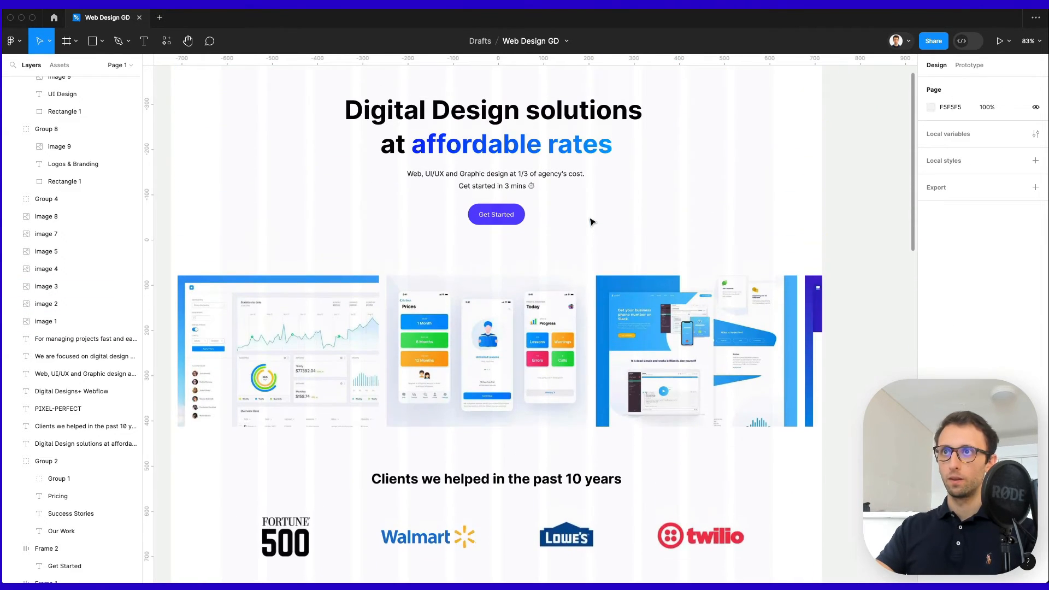
pyautogui.moveTo(501, 239); pyautogui.dragTo(545, 432)
pyautogui.doubleClick(500, 432)
pyautogui.click(582, 434)
pyautogui.click(522, 435)
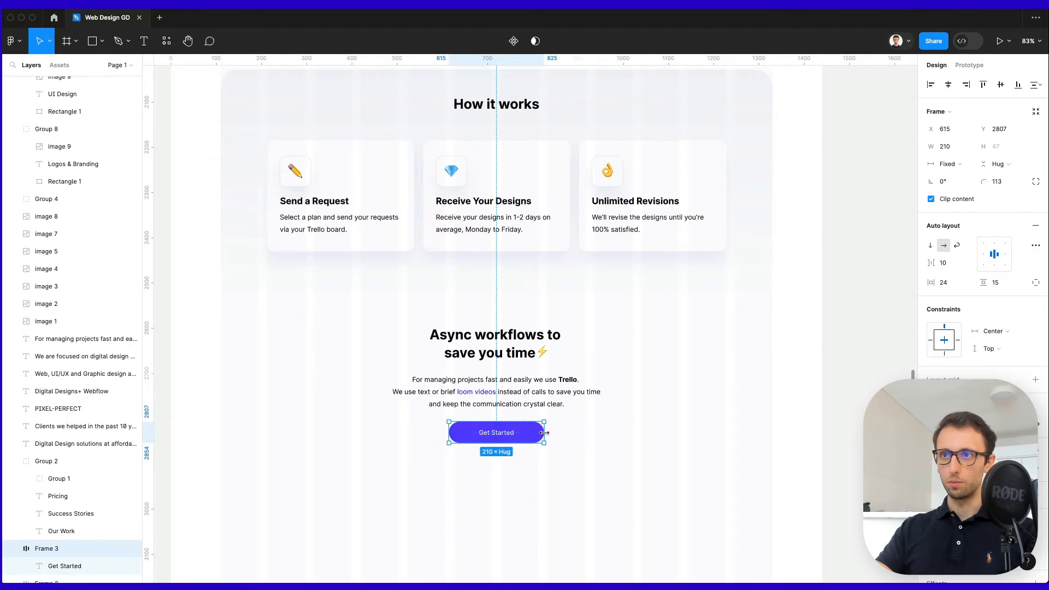
pyautogui.click(590, 435)
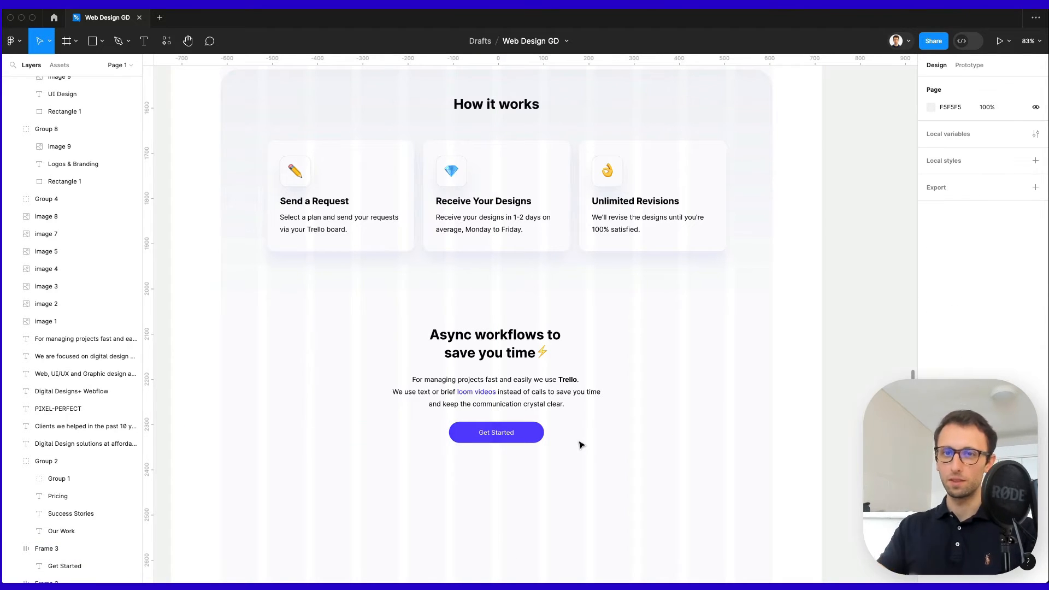
# Check the new button's spacing, then paste the Your designs task-board image.
pyautogui.scroll(-2, 576, 441)
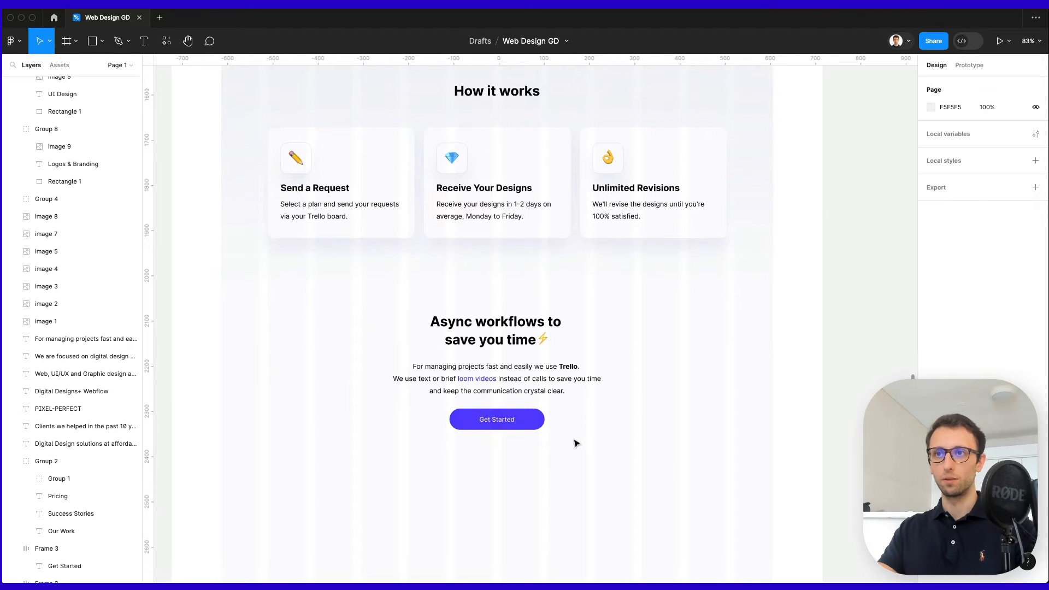
pyautogui.click(510, 416)
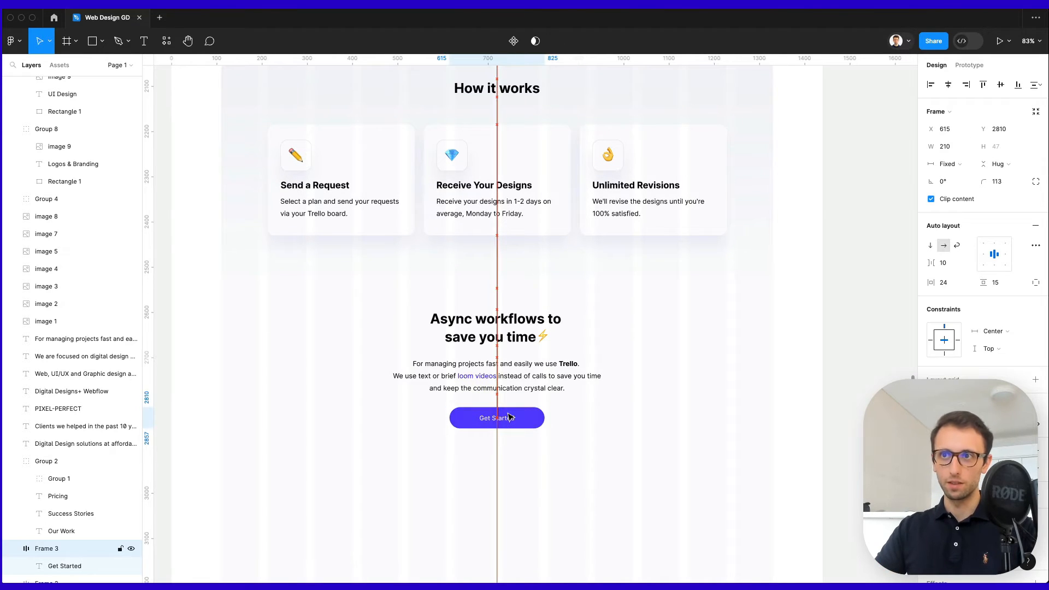
pyautogui.click(647, 410)
pyautogui.click(540, 424)
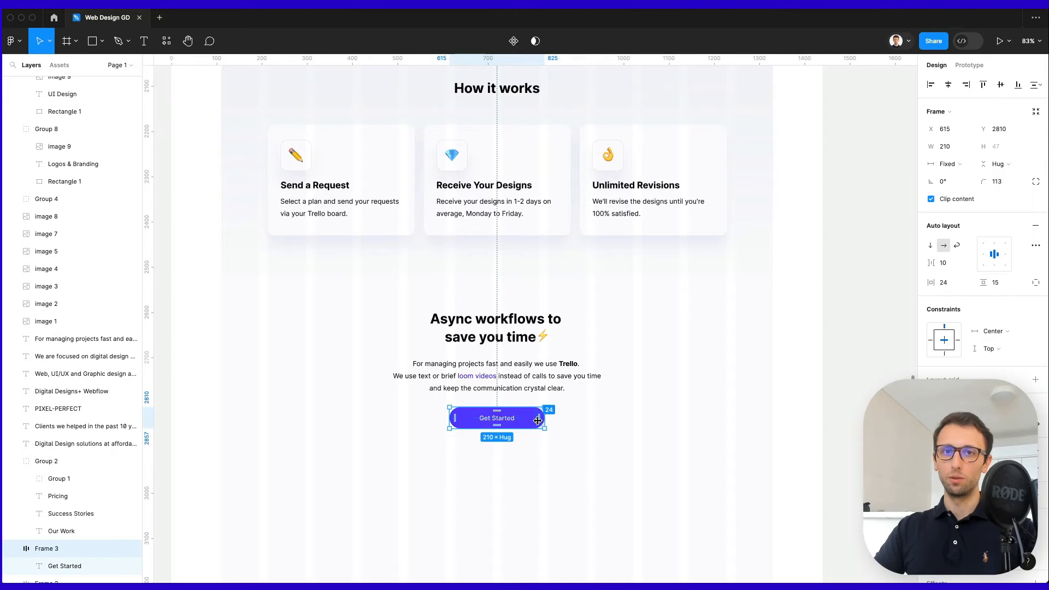
pyautogui.scroll(-2, 540, 426)
pyautogui.hscroll(-3, 540, 425)
pyautogui.click(539, 425)
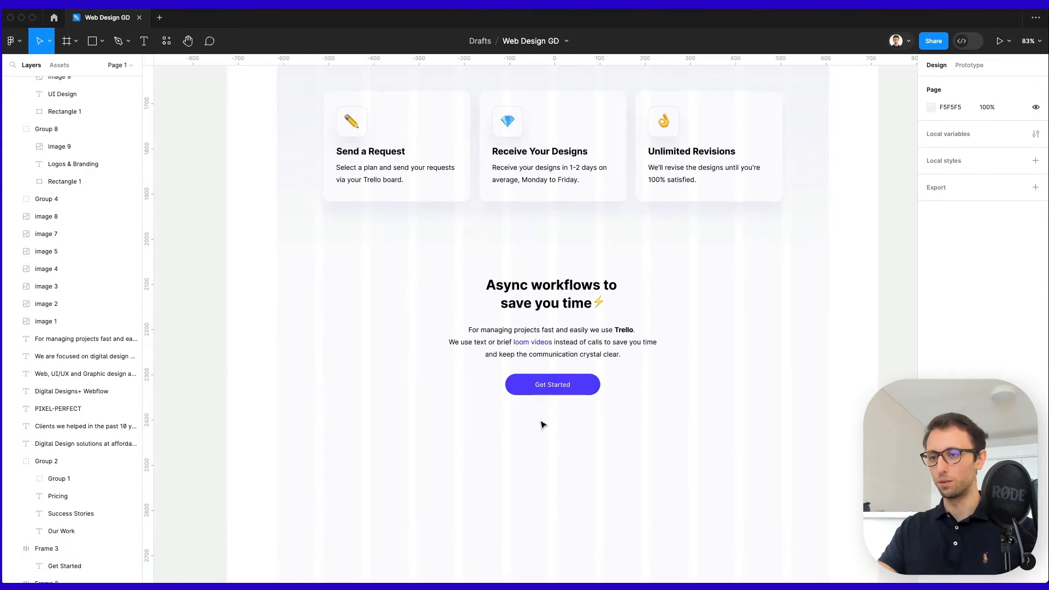
pyautogui.scroll(-1, 543, 423)
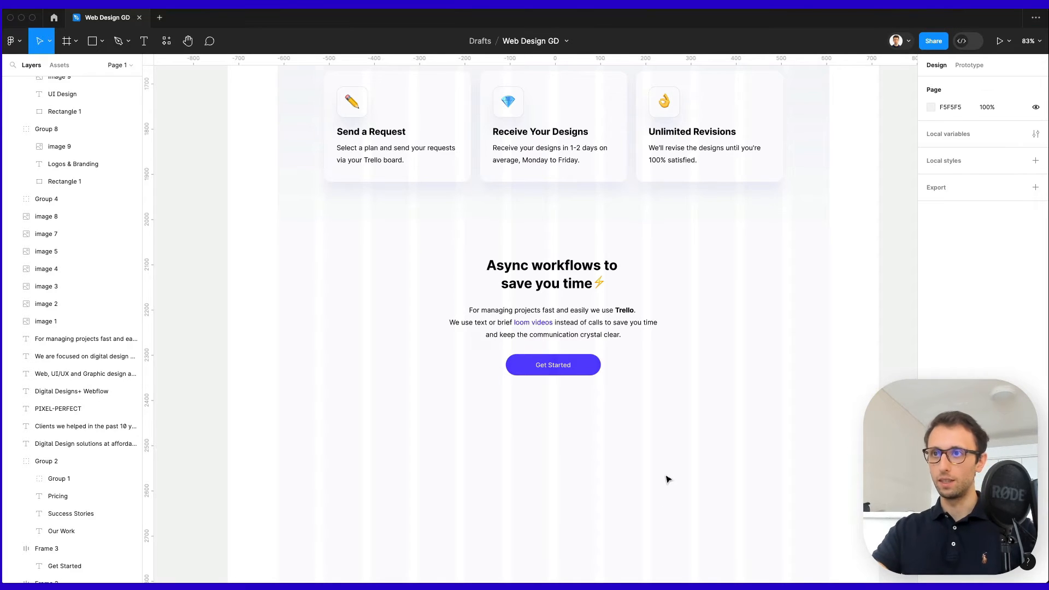
pyautogui.hotkey('ctrl', 'v')
# Scale the board image to 677 × 469 and centre it below Get Started.
pyautogui.moveTo(631, 382); pyautogui.dragTo(645, 555)
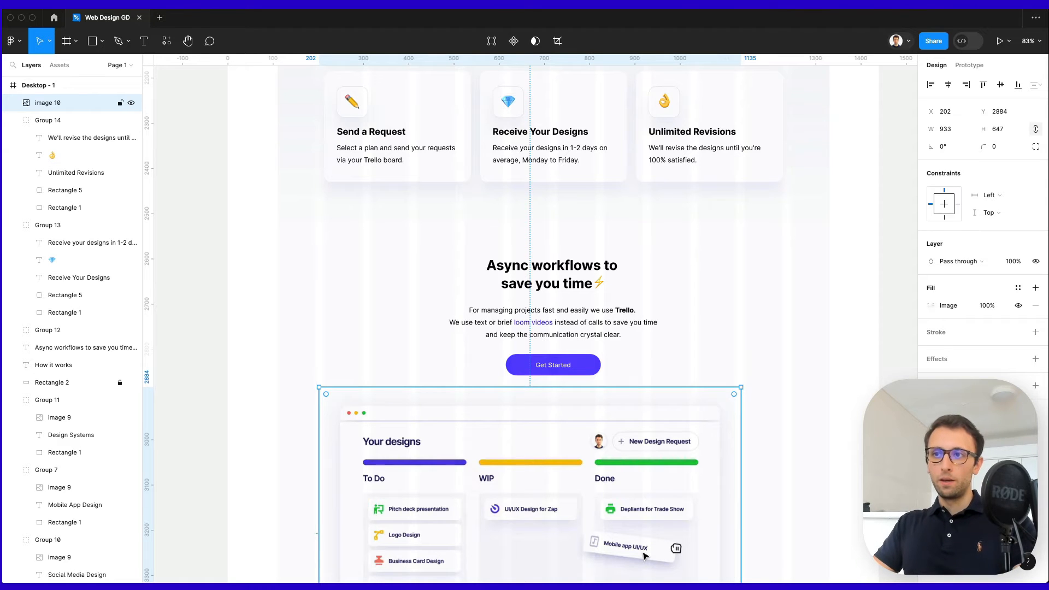
pyautogui.scroll(-5, 644, 556)
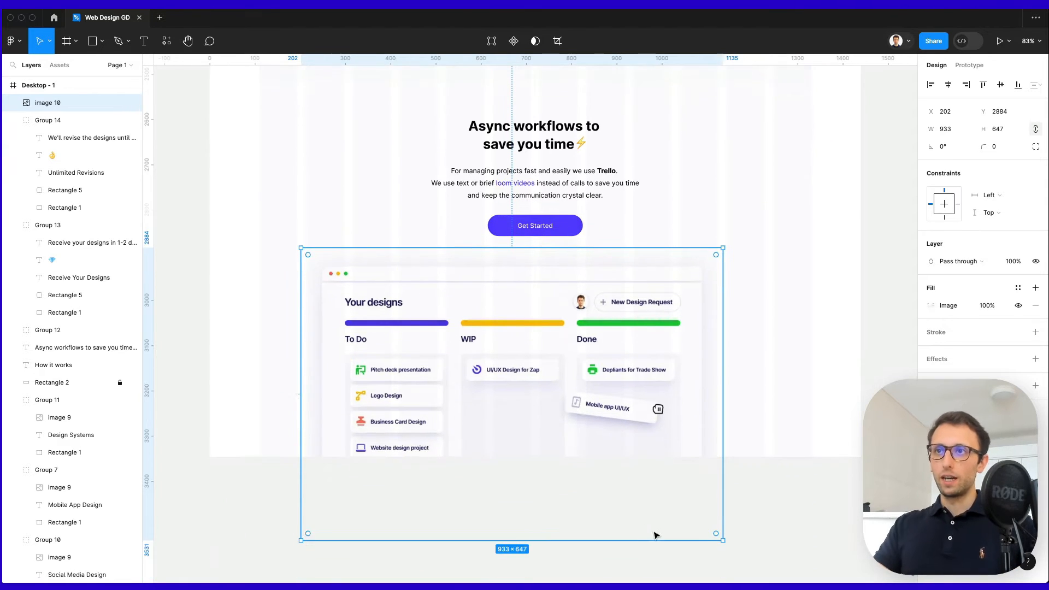
pyautogui.scroll(3, 590, 347)
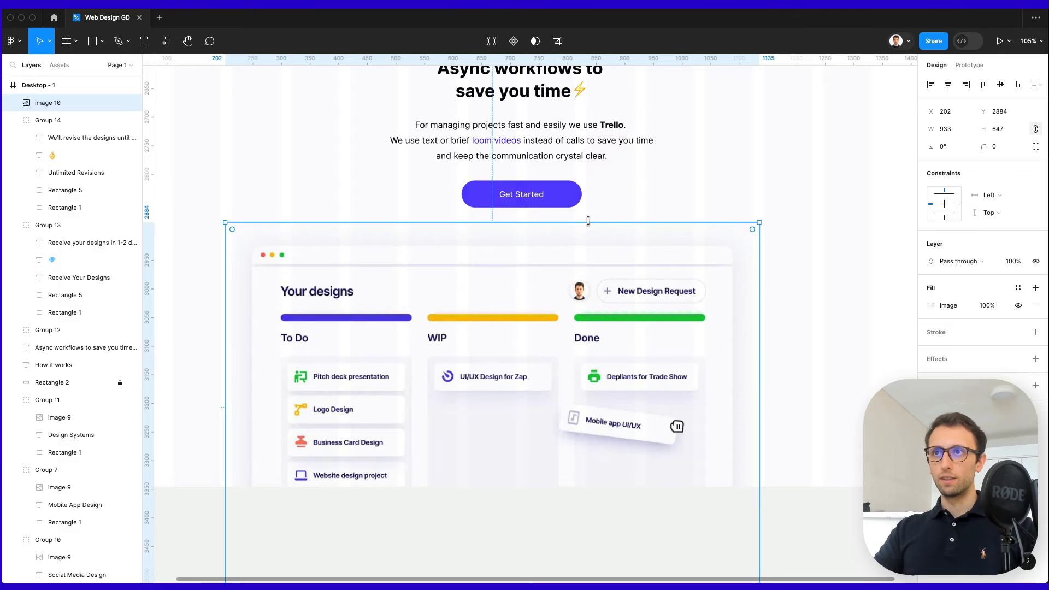
pyautogui.moveTo(587, 222); pyautogui.dragTo(572, 276)
pyautogui.moveTo(546, 334); pyautogui.dragTo(576, 280)
pyautogui.scroll(5, 576, 281)
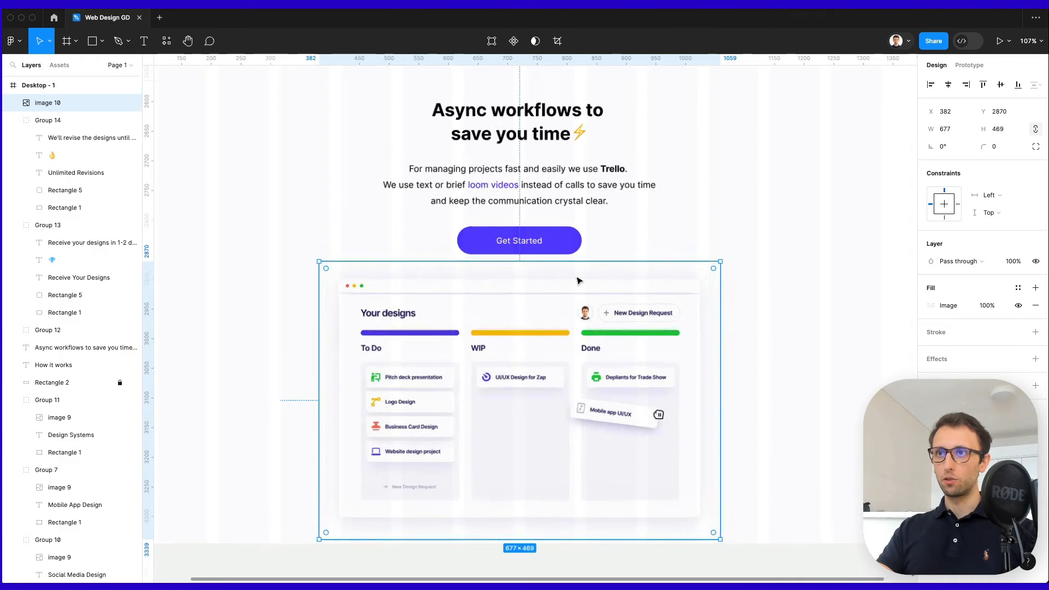
pyautogui.scroll(-2, 577, 280)
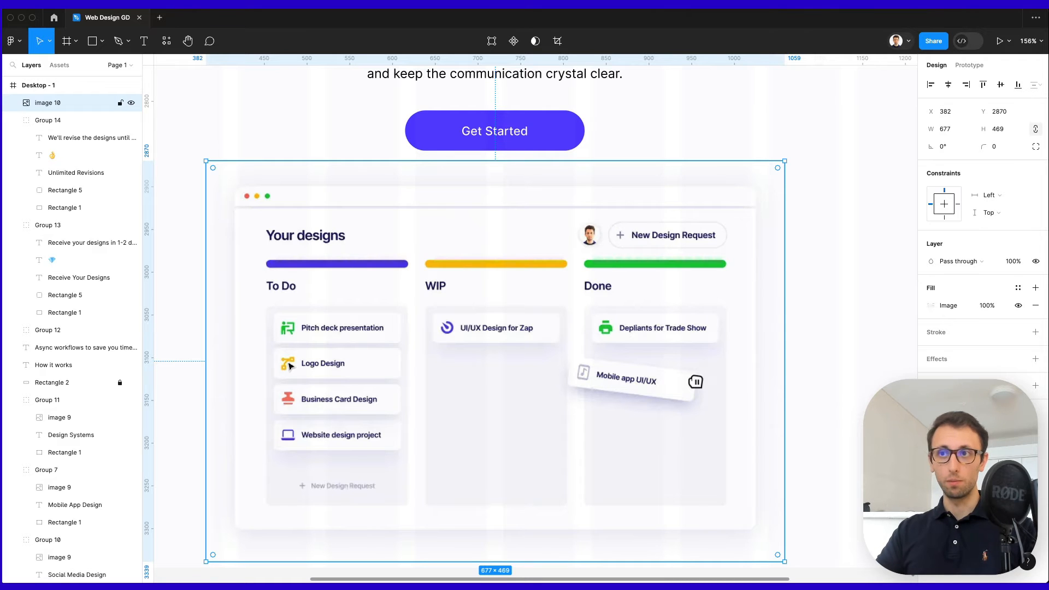
pyautogui.scroll(-5, 289, 365)
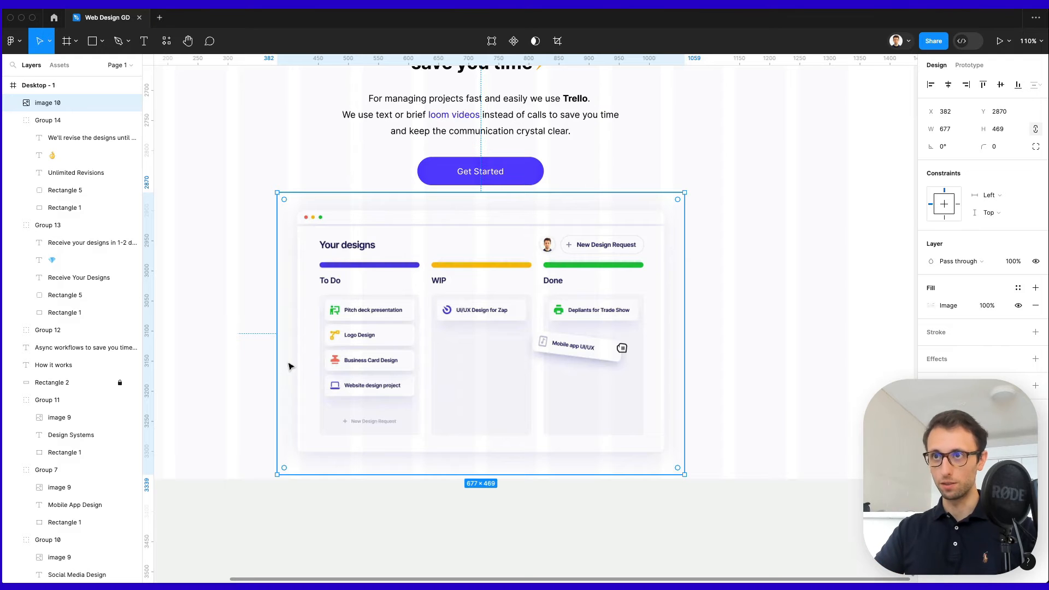
# Extend the Desktop - 1 frame to 5420 tall to make room for more sections.
pyautogui.click(237, 316)
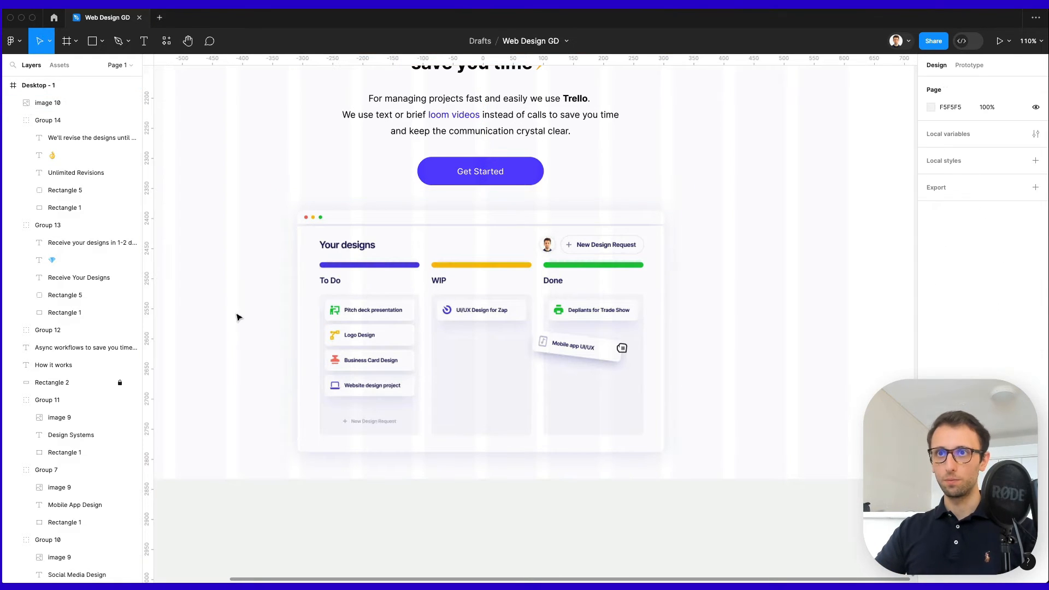
pyautogui.hscroll(-2, 229, 314)
pyautogui.scroll(-2, 238, 314)
pyautogui.scroll(-2, 240, 313)
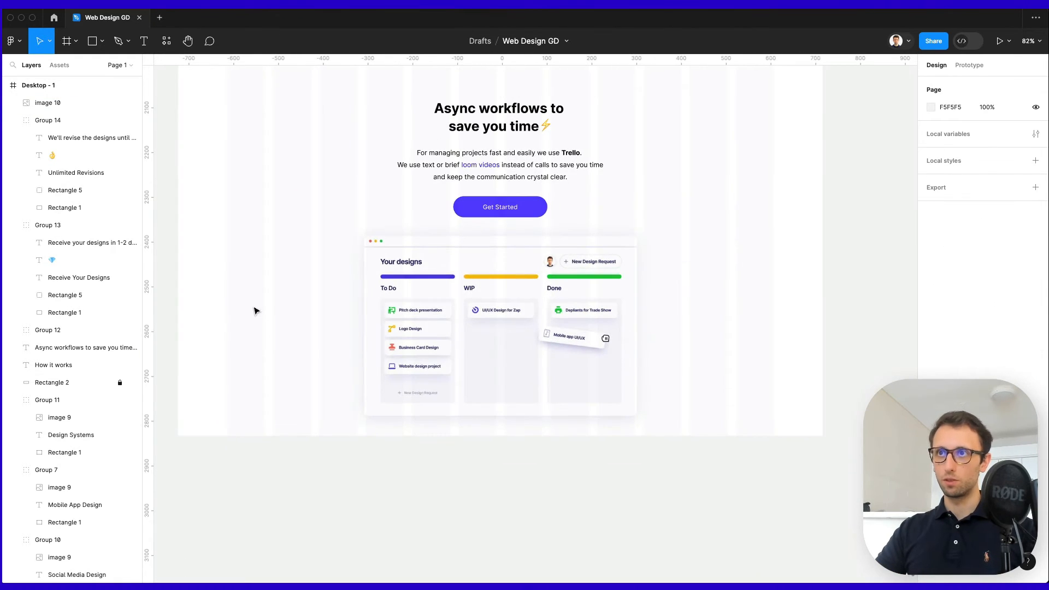
pyautogui.click(471, 302)
pyautogui.click(323, 304)
pyautogui.rightClick(308, 302)
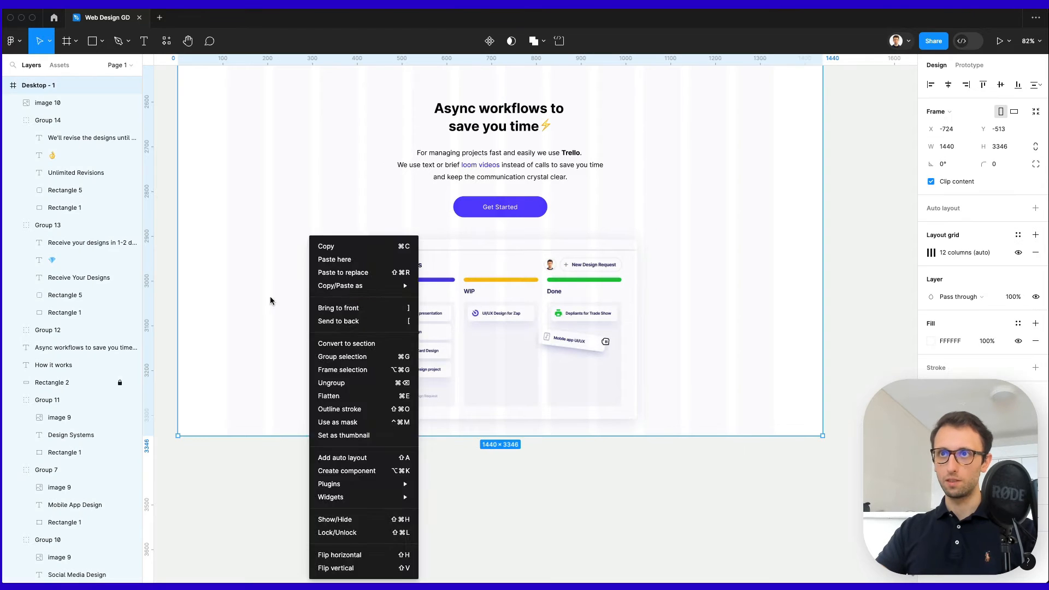
pyautogui.click(271, 301)
pyautogui.moveTo(335, 438); pyautogui.dragTo(333, 586)
pyautogui.scroll(15, 384, 337)
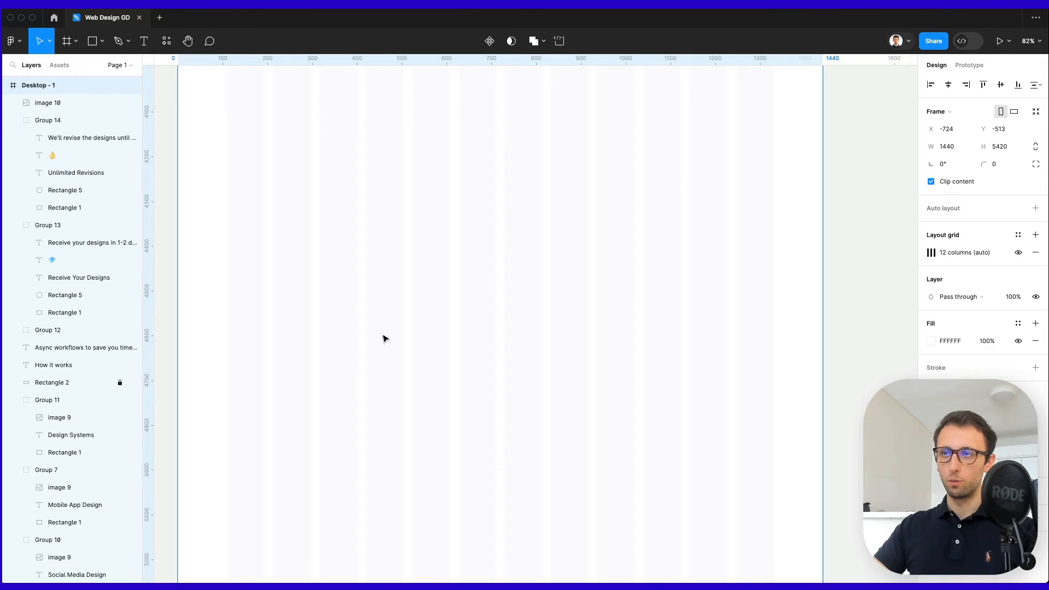
# Move the Async section's heading, paragraph, button and image up about 15 px, then select the Trello image.
pyautogui.click(712, 360)
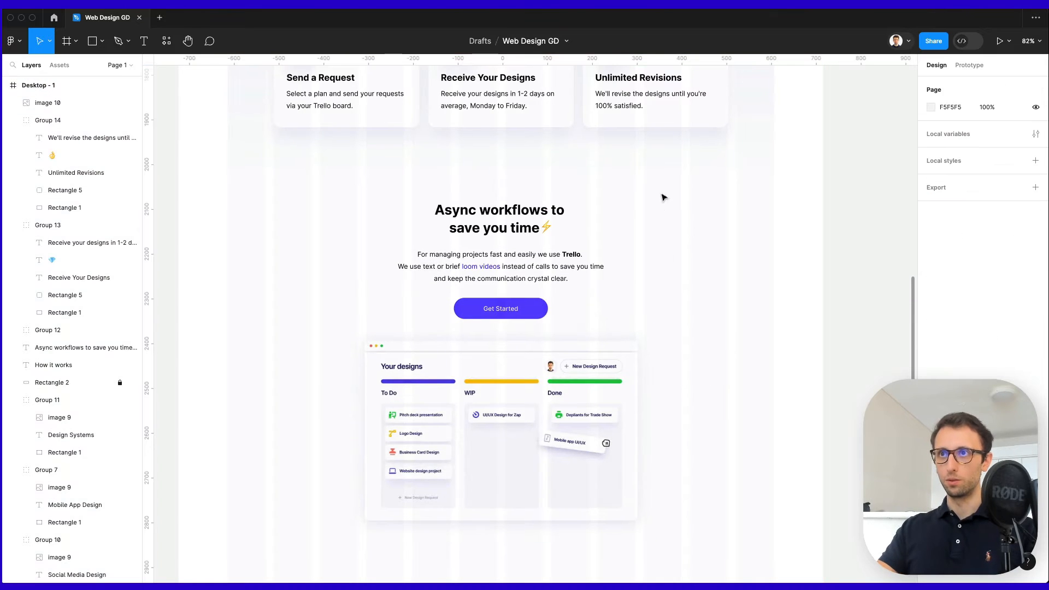
pyautogui.moveTo(662, 192); pyautogui.dragTo(399, 466)
pyautogui.moveTo(533, 386); pyautogui.dragTo(535, 378)
pyautogui.click(709, 358)
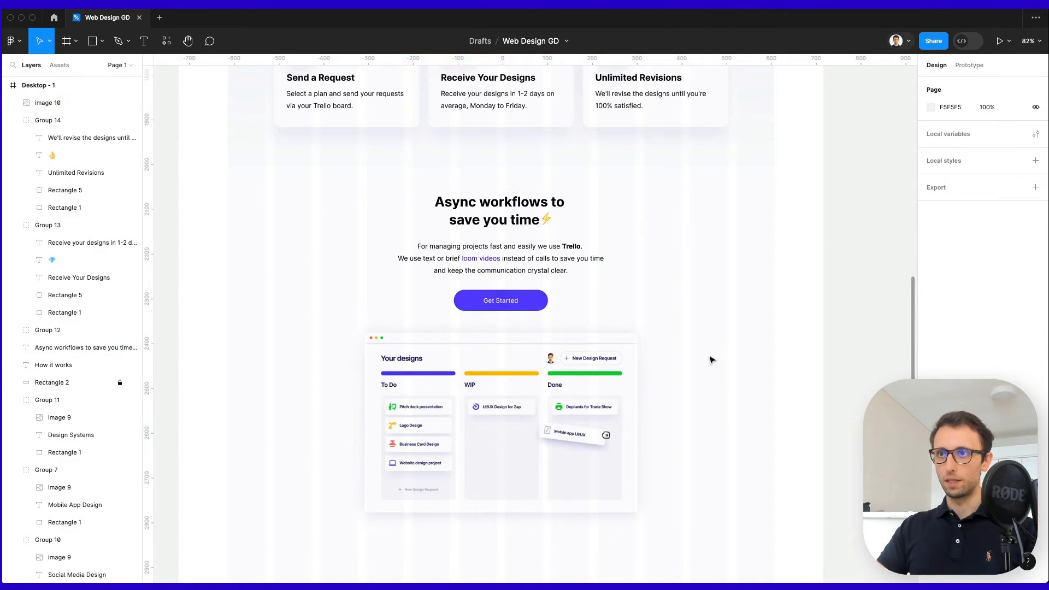
pyautogui.click(612, 375)
pyautogui.scroll(5, 563, 372)
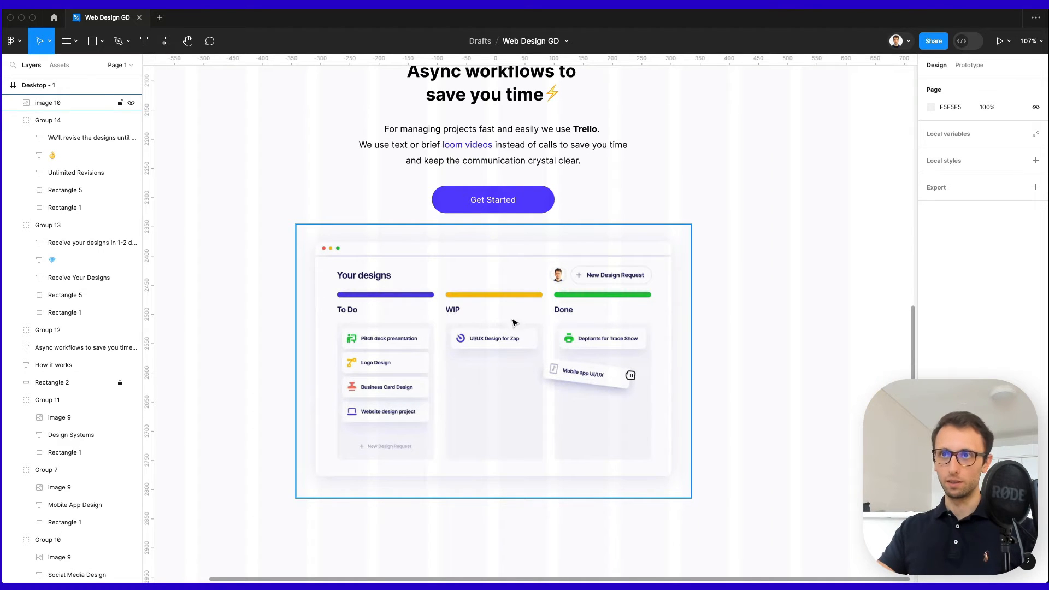
# Draw a 98×98 circle over the board's WIP column filled with the Get Started purple.
pyautogui.press('o')
pyautogui.moveTo(493, 367); pyautogui.dragTo(502, 340)
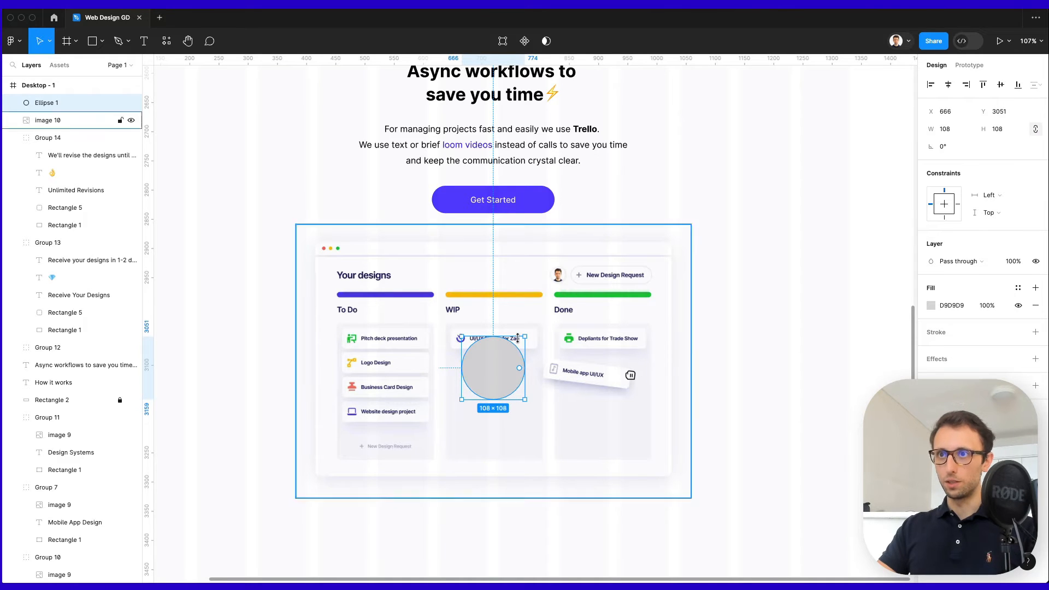
pyautogui.moveTo(524, 400); pyautogui.dragTo(501, 355)
pyautogui.click(803, 310)
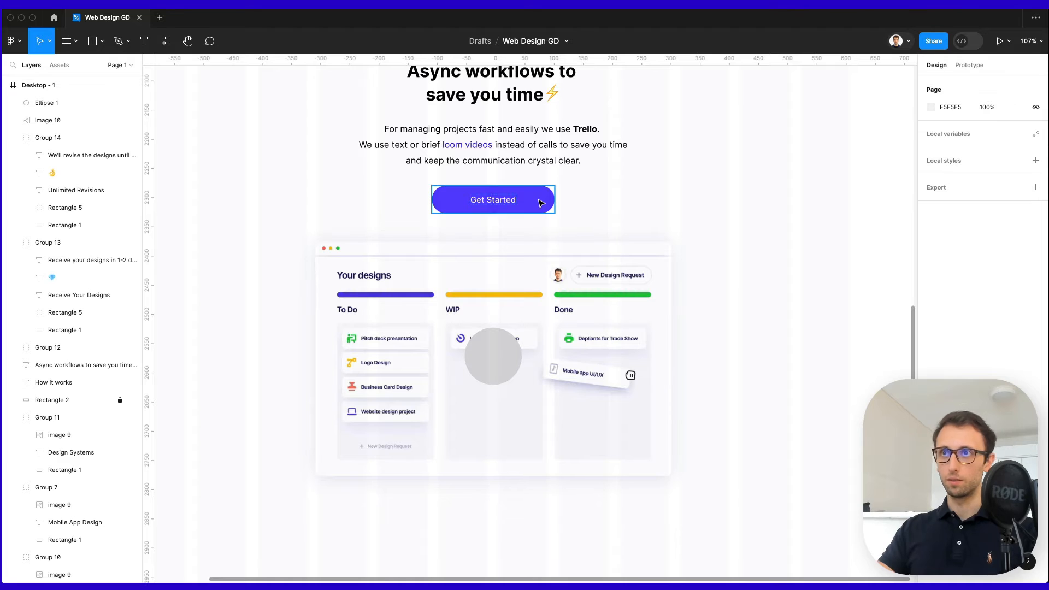
pyautogui.click(506, 345)
pyautogui.press('i')
pyautogui.click(543, 202)
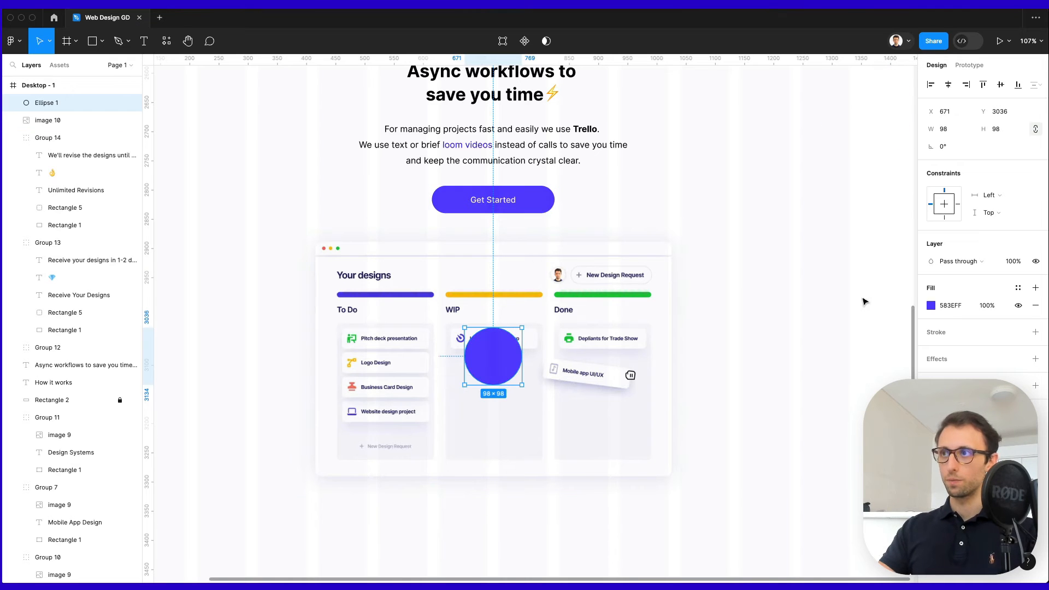
# Make the circle's fill a diagonal linear gradient from light purple to a stronger, opaque blue.
pyautogui.click(930, 306)
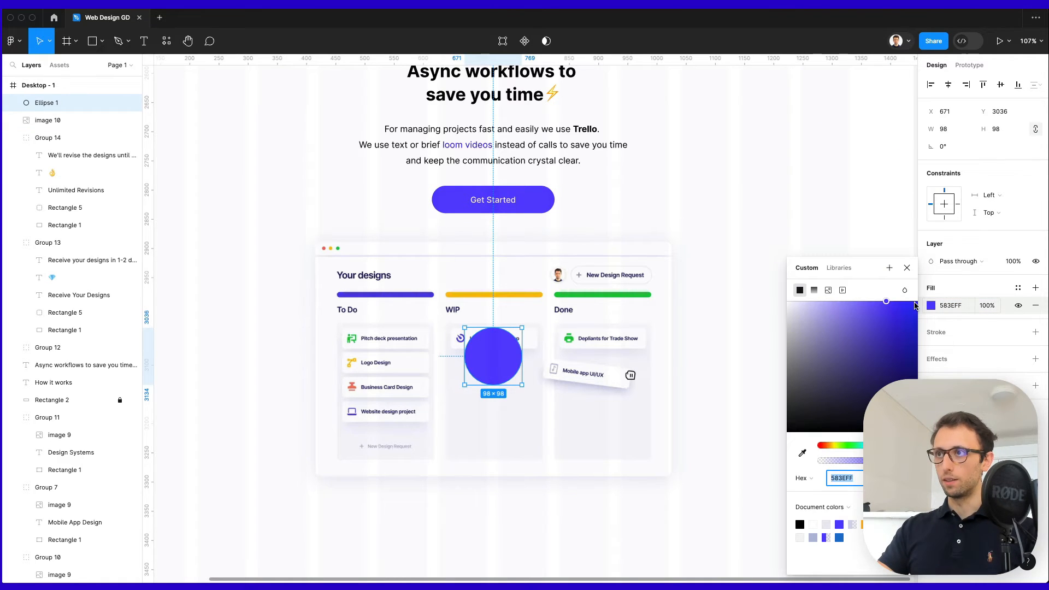
pyautogui.click(815, 291)
pyautogui.moveTo(495, 328); pyautogui.dragTo(468, 331)
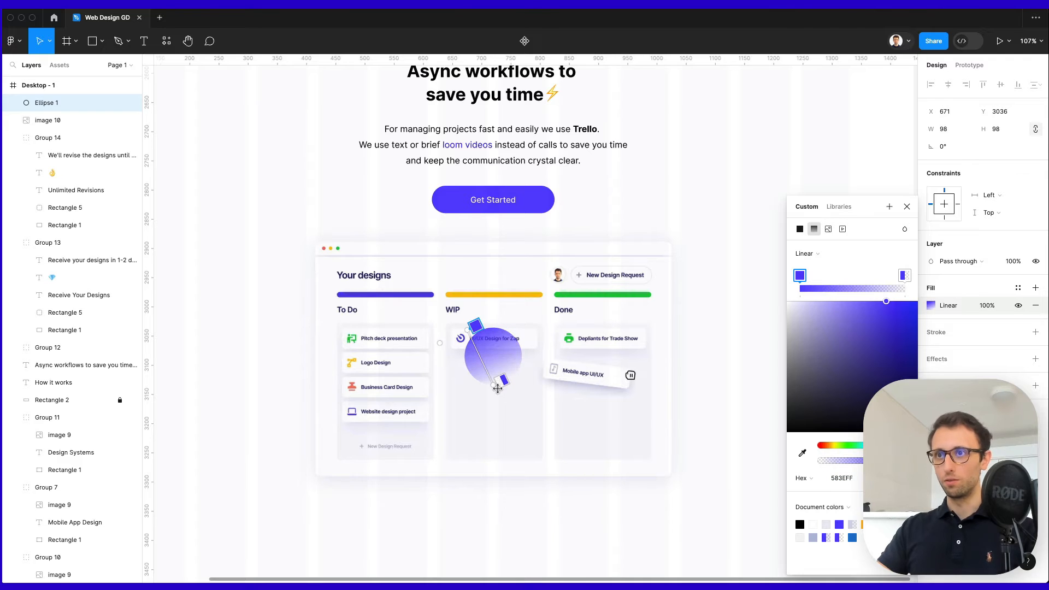
pyautogui.moveTo(497, 388); pyautogui.dragTo(517, 382)
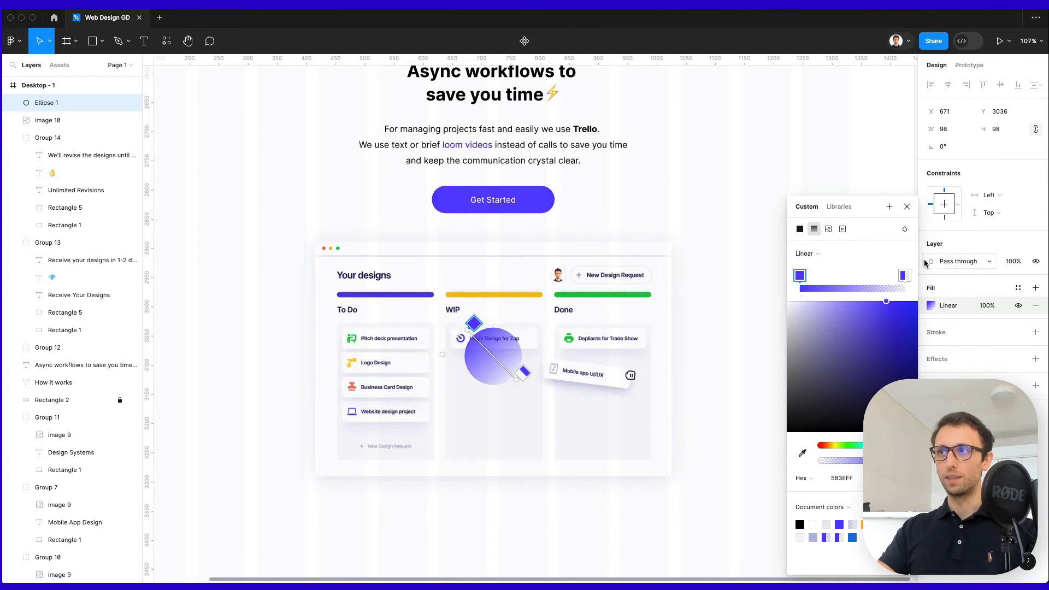
pyautogui.click(905, 275)
pyautogui.moveTo(855, 462); pyautogui.dragTo(908, 462)
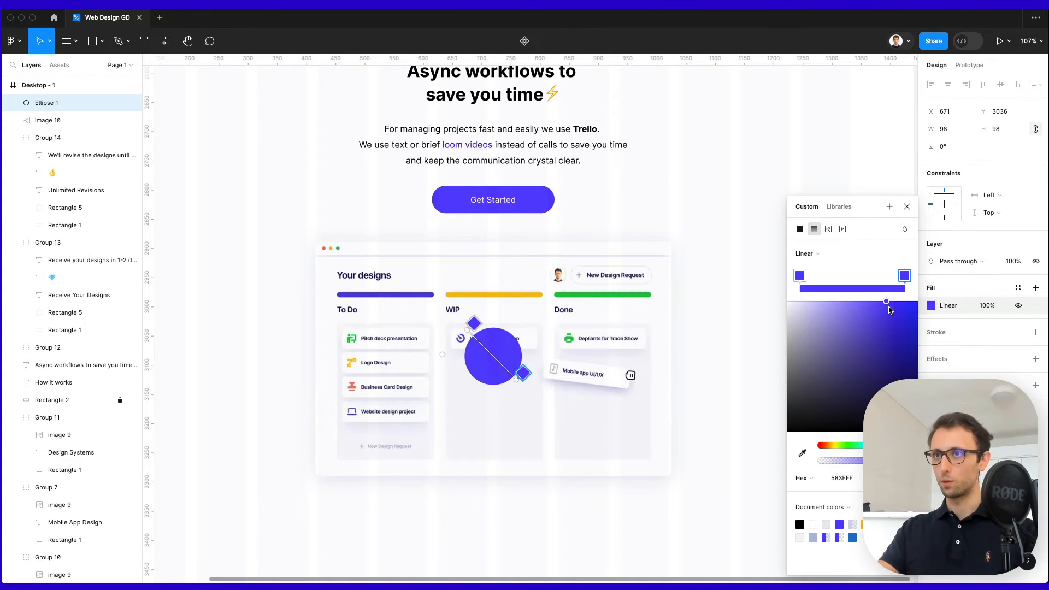
pyautogui.moveTo(886, 307); pyautogui.dragTo(916, 298)
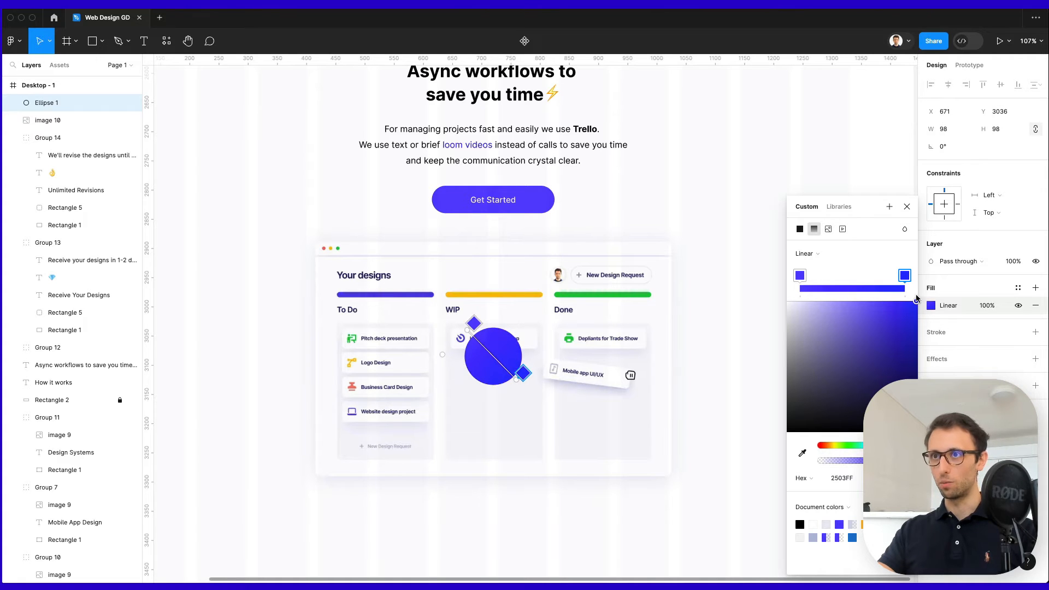
pyautogui.click(800, 275)
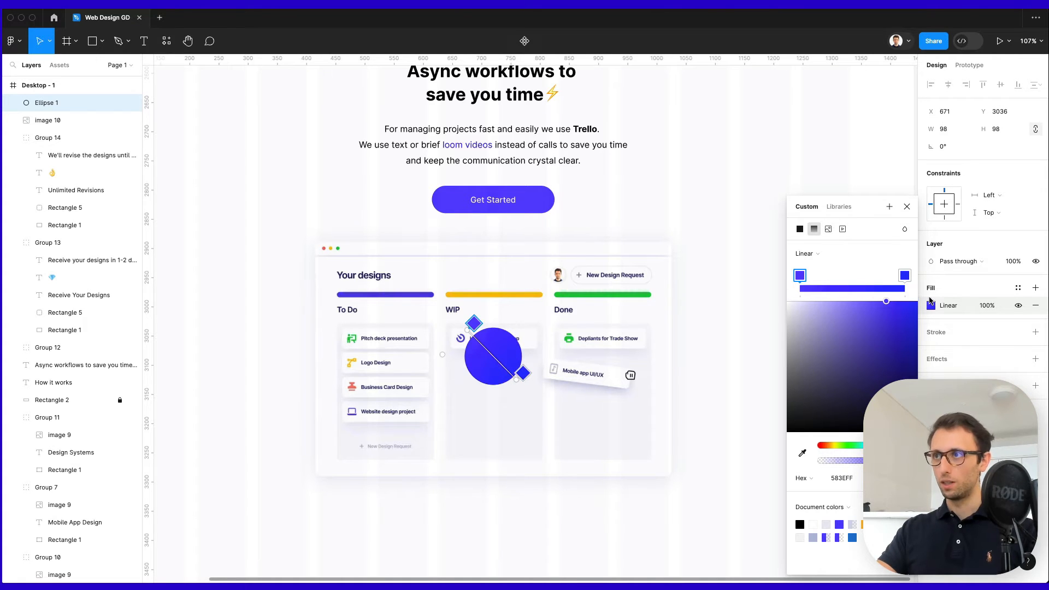
pyautogui.moveTo(886, 302); pyautogui.dragTo(874, 302)
pyautogui.moveTo(868, 303); pyautogui.dragTo(853, 304)
pyautogui.press('Escape')
pyautogui.press('Escape')
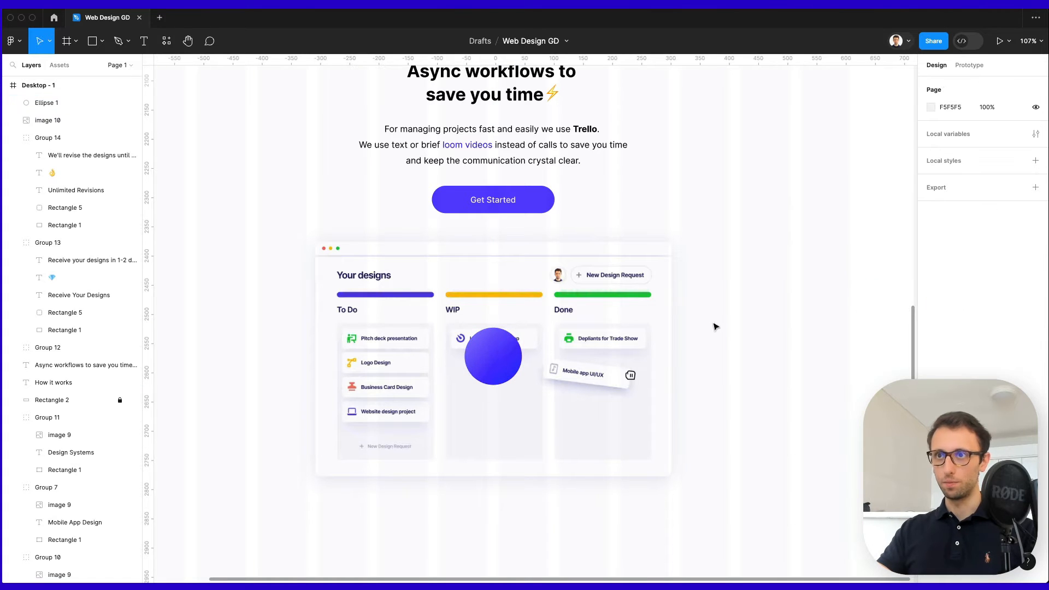
# Launch the Nucleo icon library from Spotlight.
pyautogui.press('super+space')
pyautogui.write('nucl')
pyautogui.press('Return')
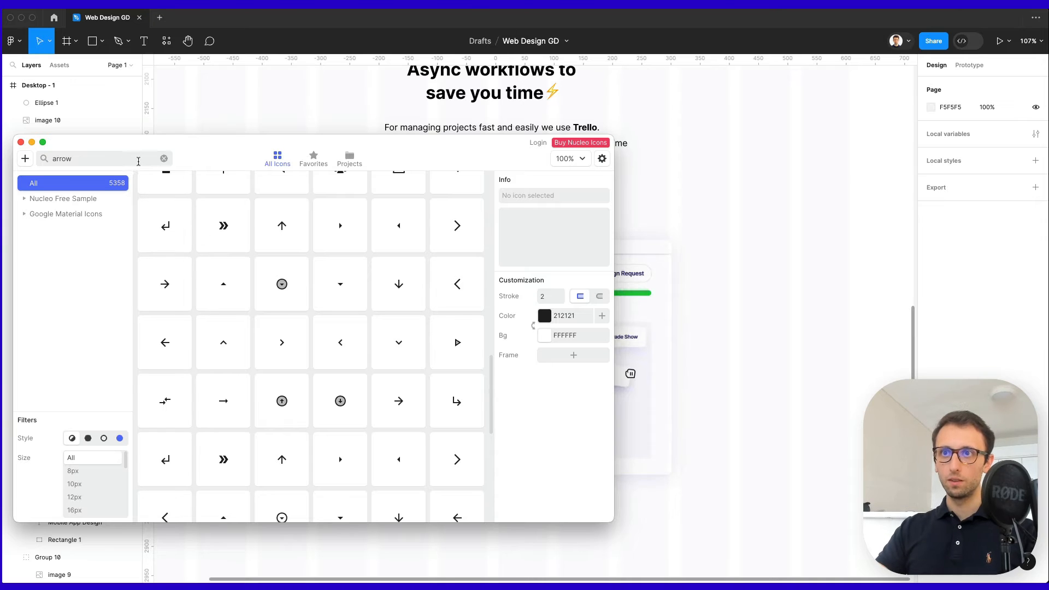
# Search 'play' in Nucleo and bring a play icon onto the canvas as a group.
pyautogui.scroll(-5, 349, 288)
pyautogui.scroll(-5, 360, 278)
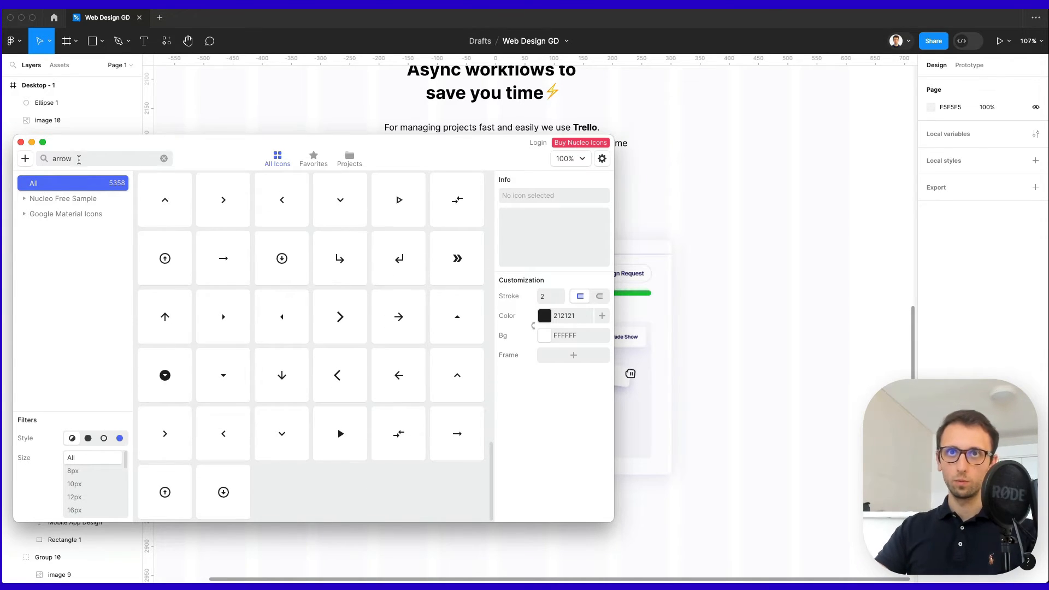
pyautogui.doubleClick(77, 157)
pyautogui.write('play')
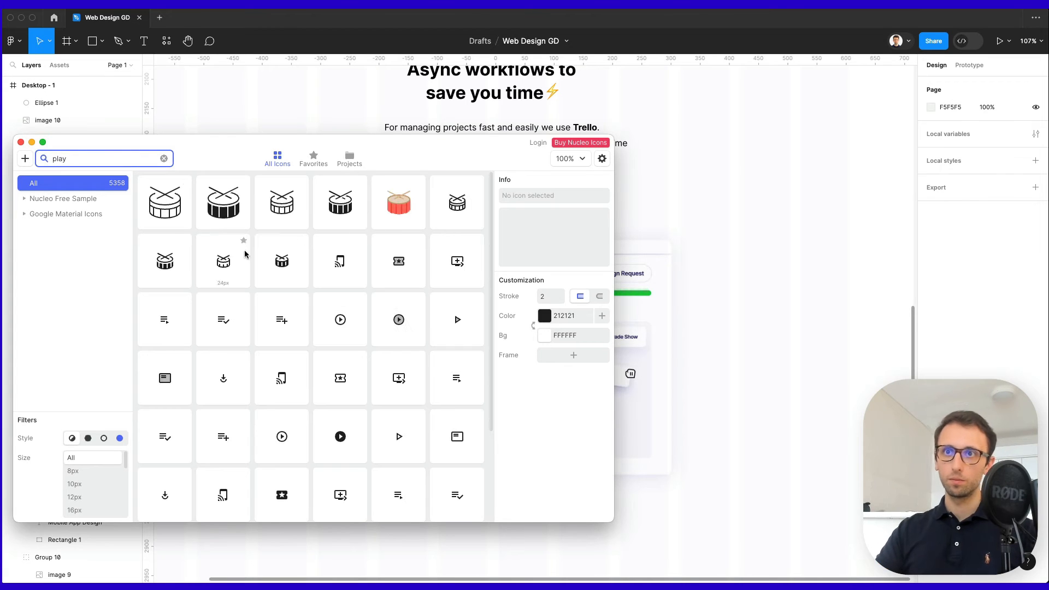
pyautogui.scroll(-3, 427, 321)
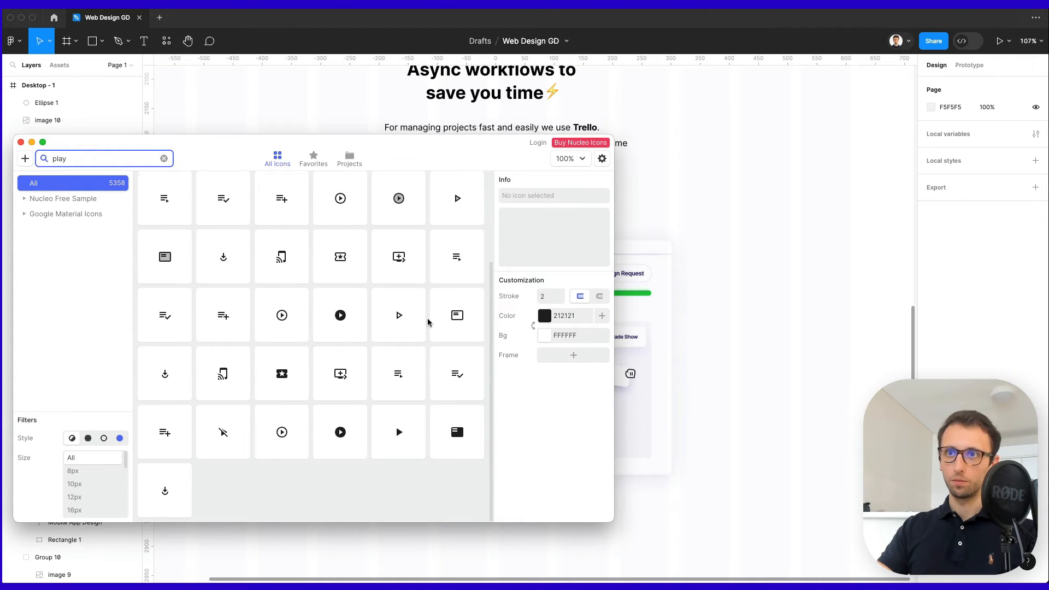
pyautogui.moveTo(398, 432); pyautogui.dragTo(323, 394)
pyautogui.scroll(5, 711, 307)
pyautogui.press('super+shift+g')
# Scale the play icon to about 28×36 and make it white.
pyautogui.hscroll(-5, 338, 404)
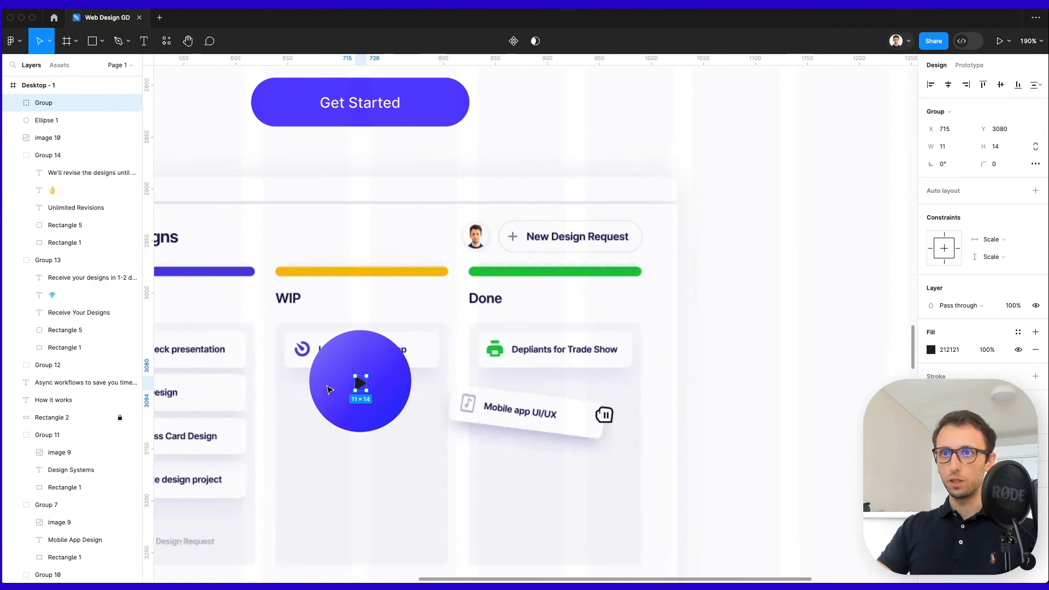
pyautogui.hscroll(-4, 398, 366)
pyautogui.scroll(-2, 399, 366)
pyautogui.press('k')
pyautogui.moveTo(508, 342)
pyautogui.mouseDown()
pyautogui.moveTo(517, 329)
pyautogui.moveTo(506, 351)
pyautogui.mouseUp()
pyautogui.press('i')
pyautogui.click(580, 300)
# Group the play icon with the gradient circle into a play button.
pyautogui.keyDown('shift'); pyautogui.click(511, 321); pyautogui.keyUp('shift')
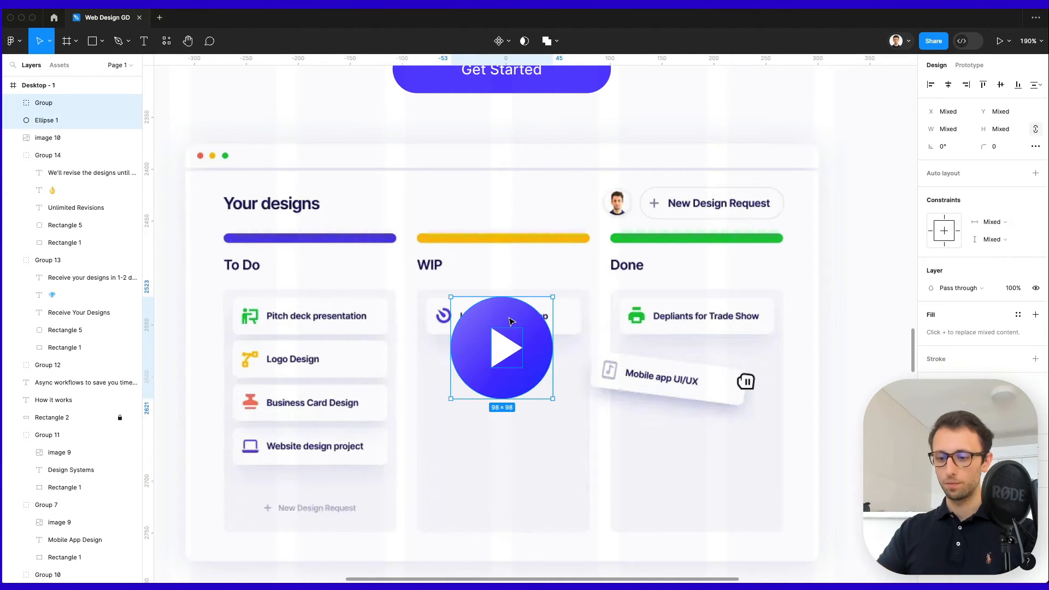
pyautogui.hotkey('ctrl', 'g')
pyautogui.scroll(-5, 508, 321)
pyautogui.click(754, 312)
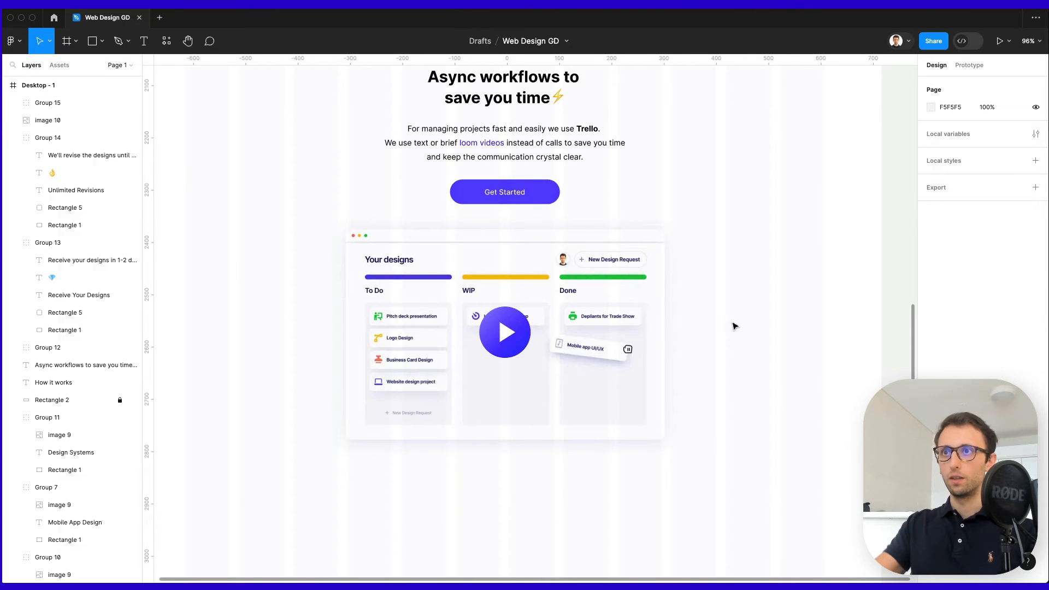
pyautogui.scroll(2, 528, 339)
pyautogui.scroll(3, 529, 338)
pyautogui.keyDown('super'); pyautogui.click(495, 330); pyautogui.keyUp('super')
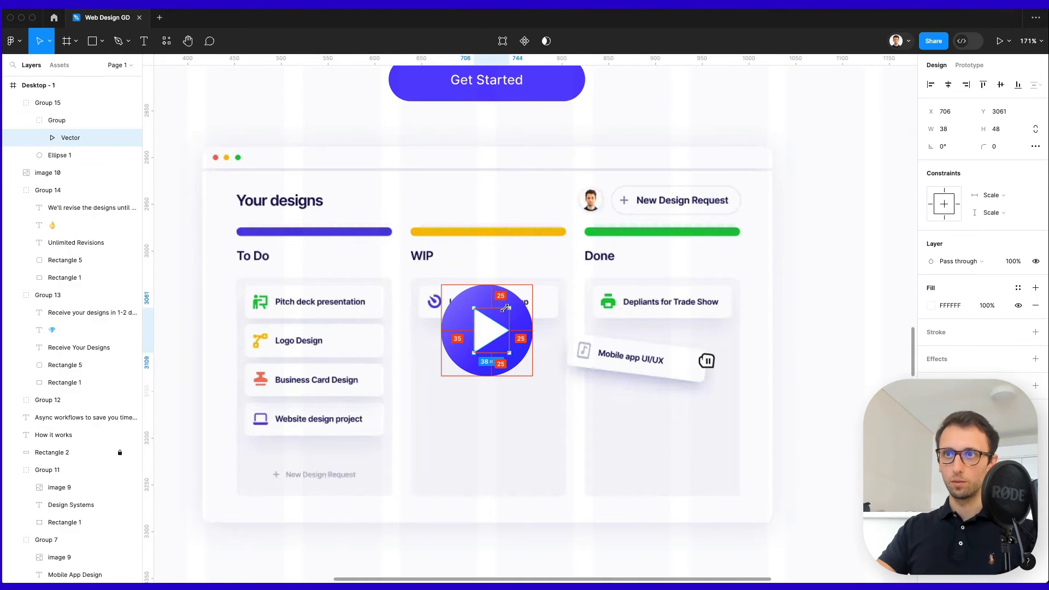
pyautogui.click(549, 325)
pyautogui.click(498, 327)
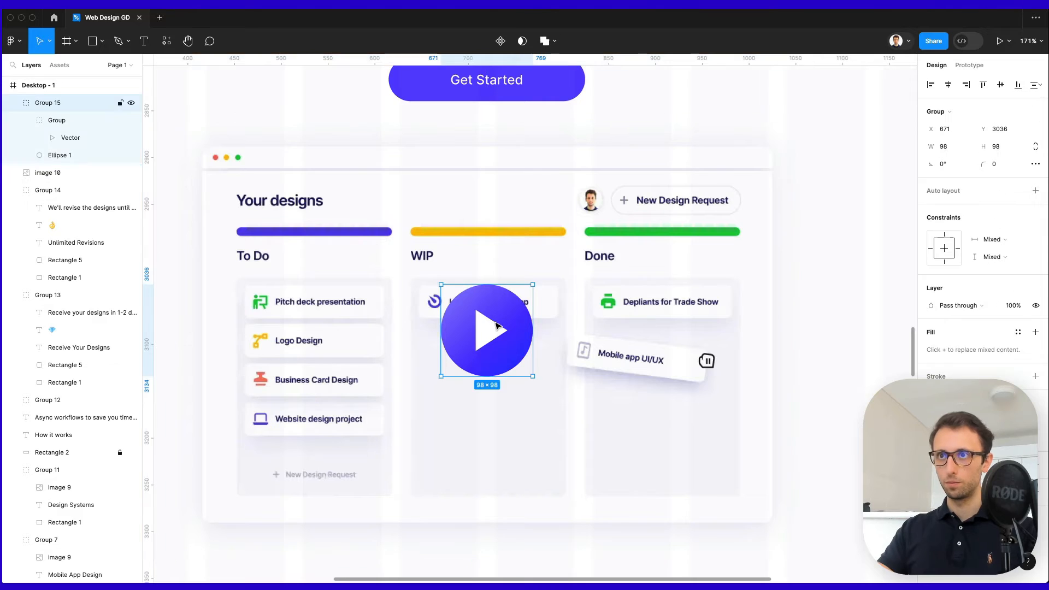
pyautogui.scroll(-3, 520, 324)
# Add a drop shadow to the play button and adjust its blur.
pyautogui.click(1035, 465)
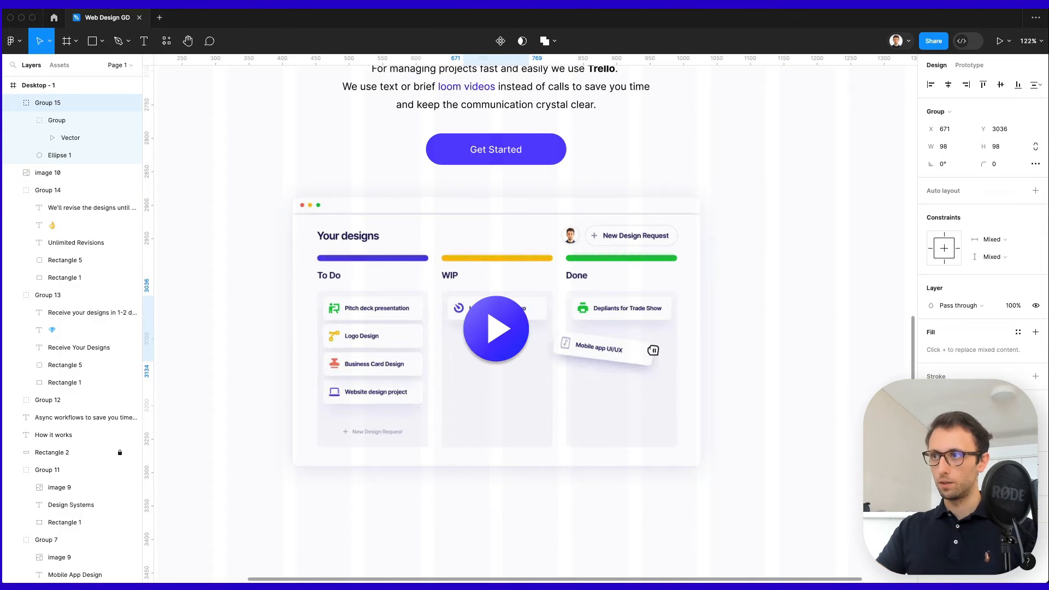
pyautogui.click(931, 483)
pyautogui.click(872, 500)
pyautogui.hotkey('shift', 'Up')
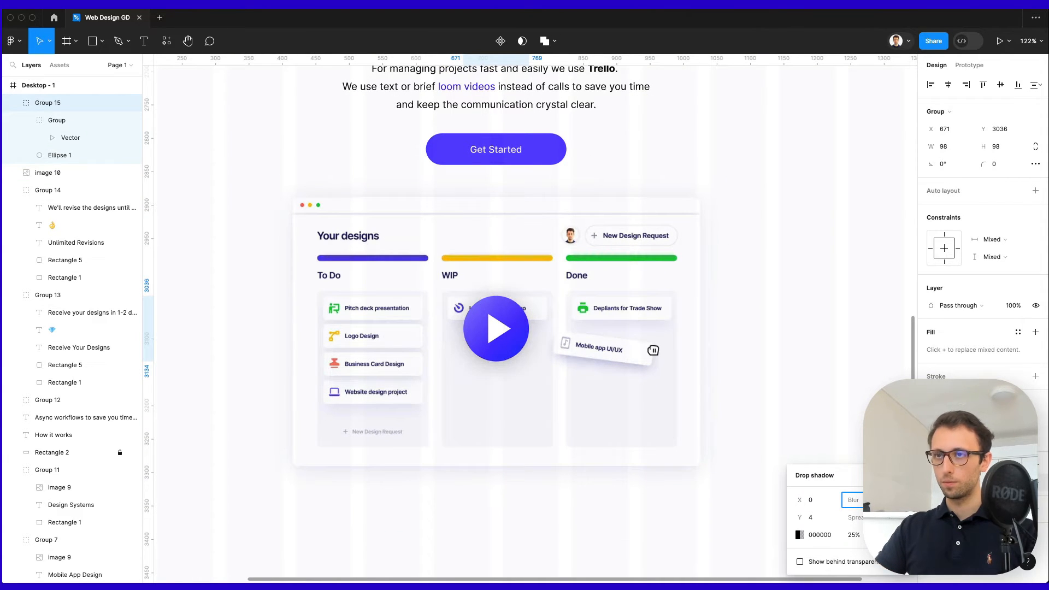
pyautogui.click(799, 535)
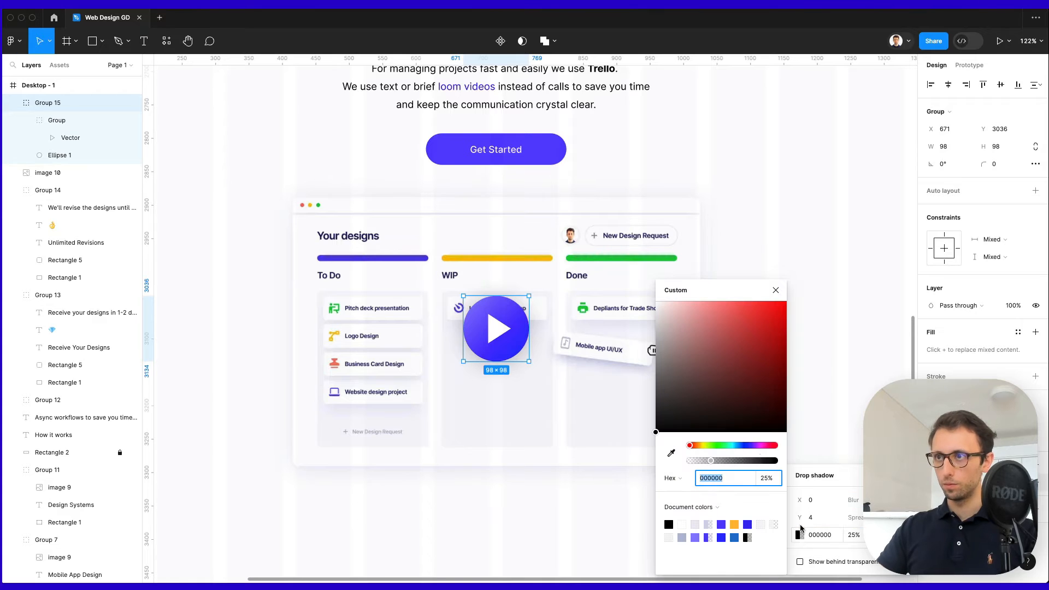
pyautogui.click(750, 445)
pyautogui.moveTo(667, 342); pyautogui.dragTo(741, 359)
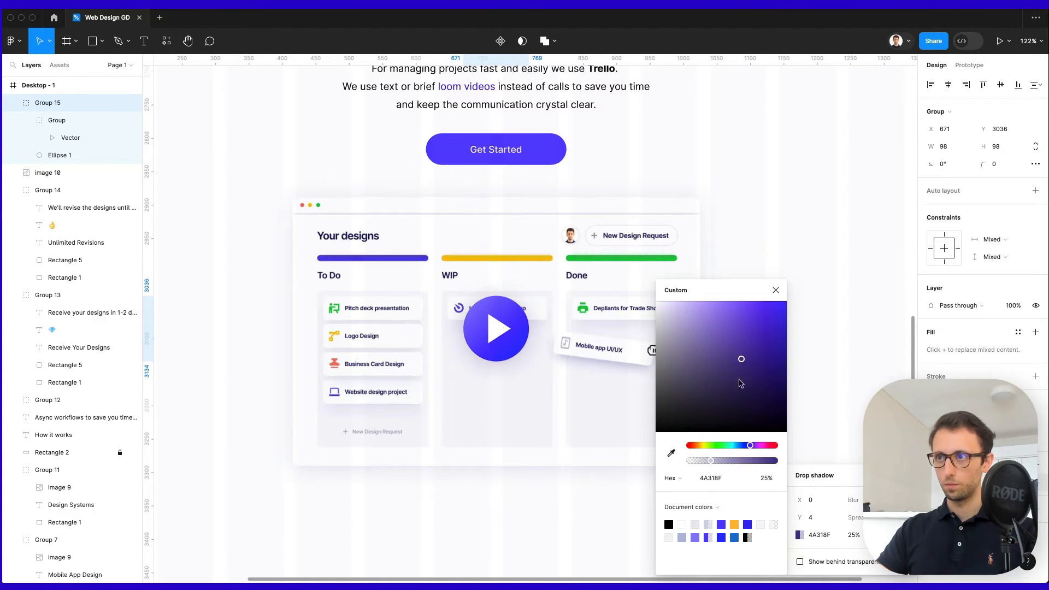
pyautogui.moveTo(728, 461); pyautogui.dragTo(789, 462)
pyautogui.moveTo(741, 359); pyautogui.dragTo(716, 263)
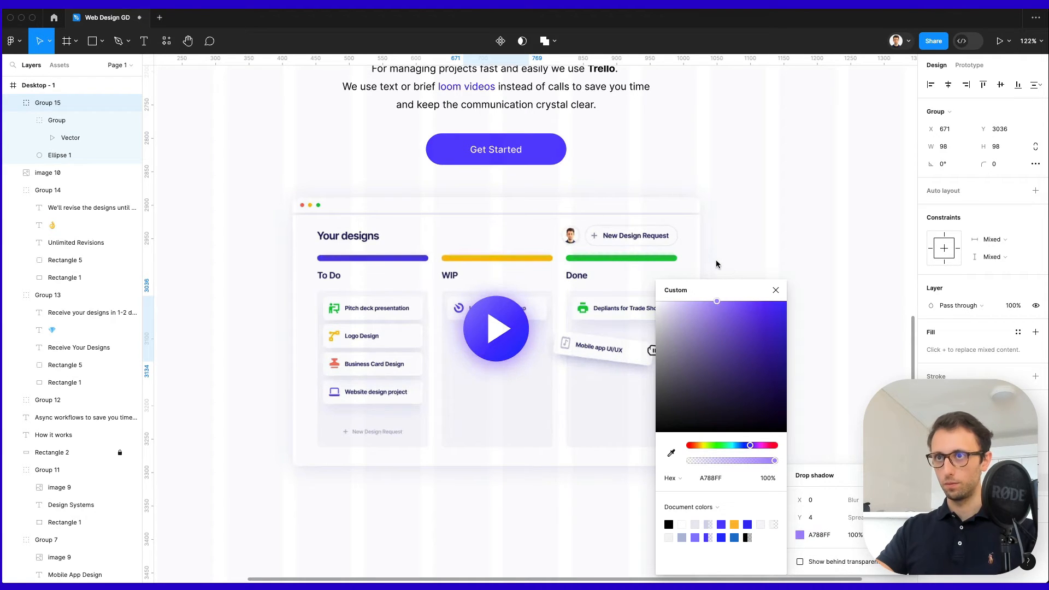
pyautogui.click(717, 265)
pyautogui.scroll(-2, 791, 268)
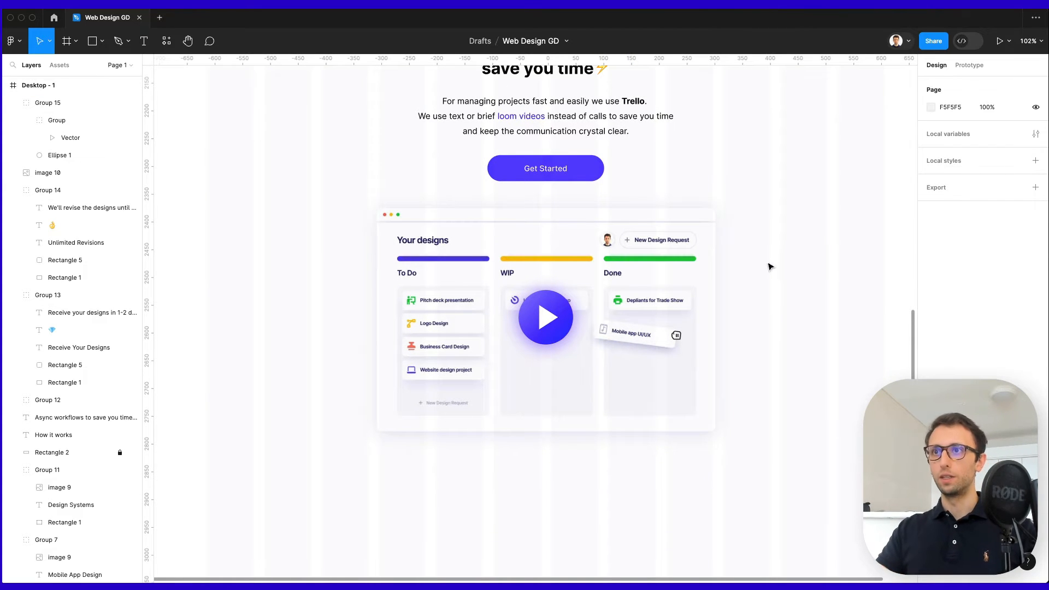
pyautogui.keyDown('super'); pyautogui.click(545, 318); pyautogui.keyUp('super')
pyautogui.scroll(10, 544, 317)
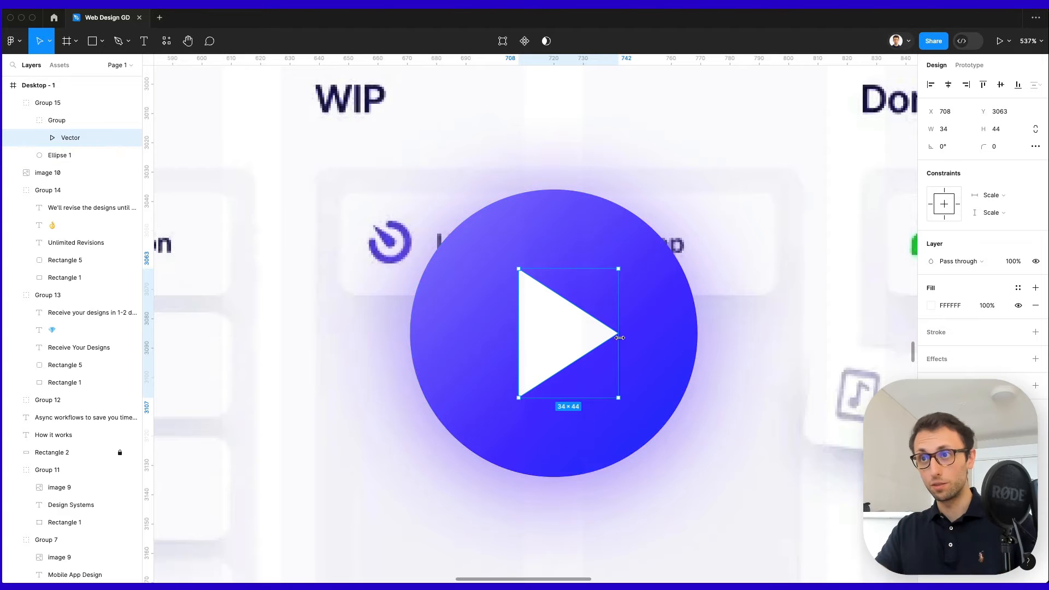
pyautogui.moveTo(983, 147)
pyautogui.mouseDown()
pyautogui.moveTo(14, 147)
pyautogui.moveTo(1004, 145)
pyautogui.mouseUp()
pyautogui.scroll(-5, 694, 289)
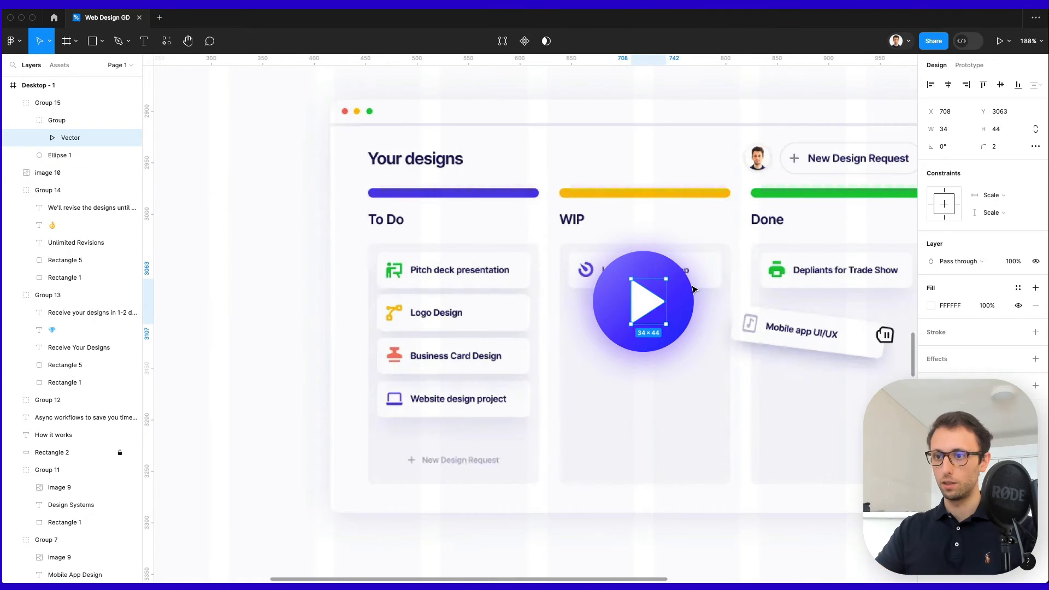
pyautogui.click(902, 262)
pyautogui.scroll(-3, 873, 273)
pyautogui.click(844, 283)
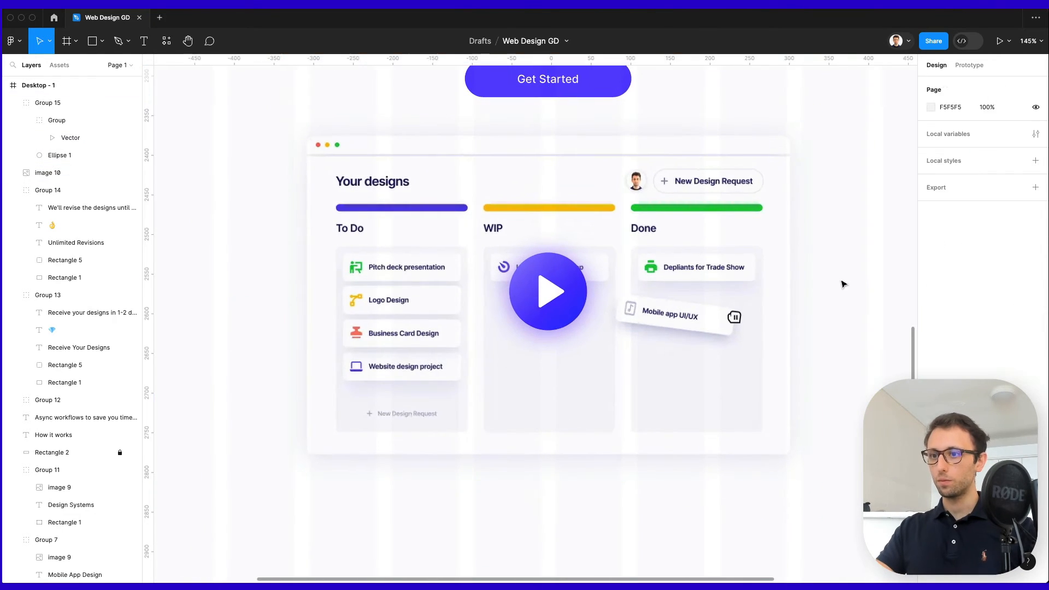
pyautogui.scroll(-4, 843, 284)
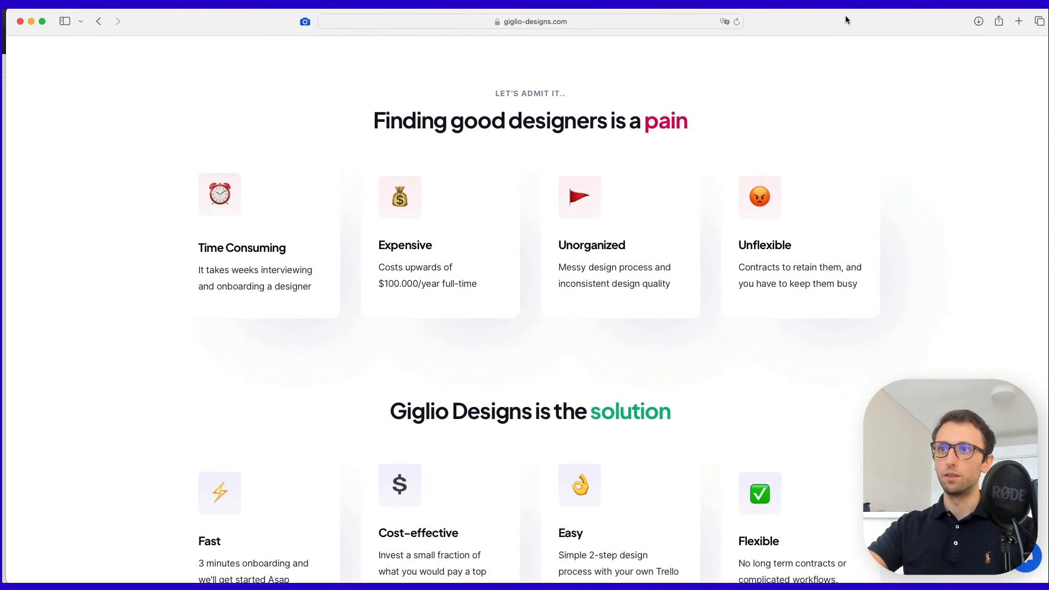
pyautogui.scroll(-2, 779, 224)
pyautogui.scroll(-2, 780, 224)
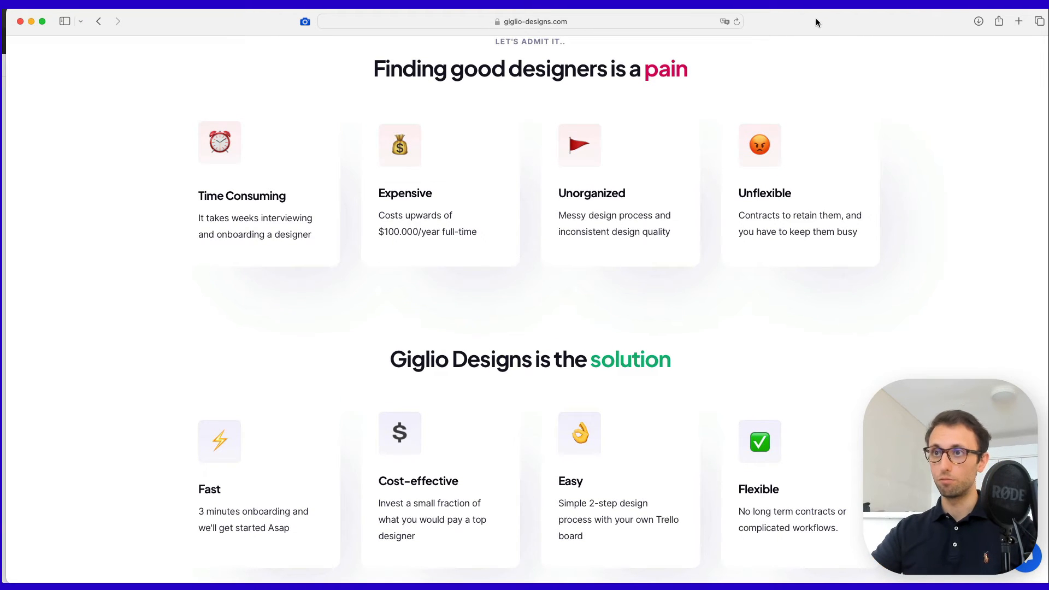
pyautogui.scroll(1, 789, 130)
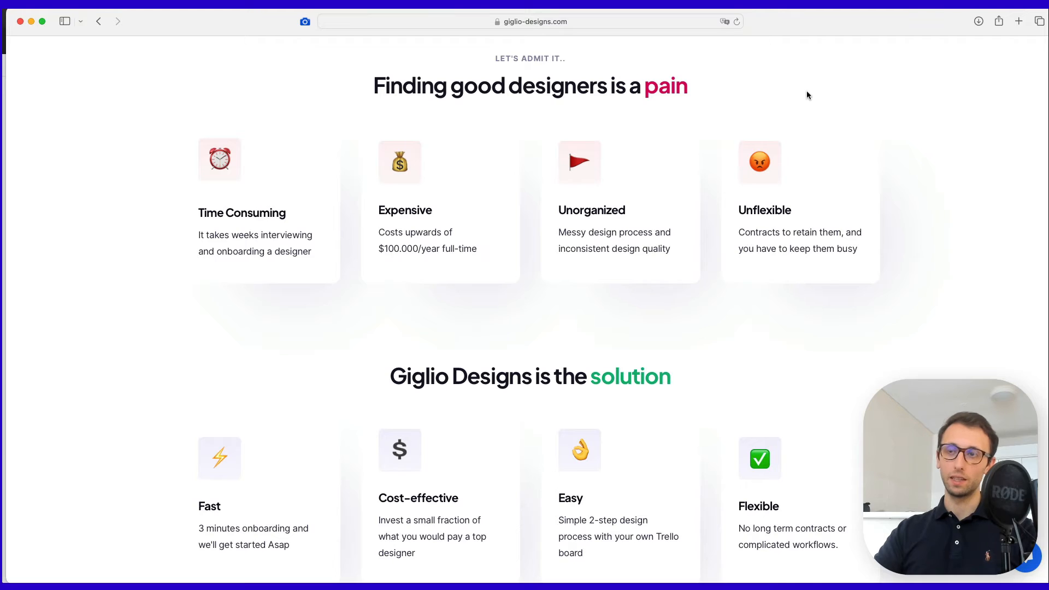
pyautogui.scroll(-1, 807, 95)
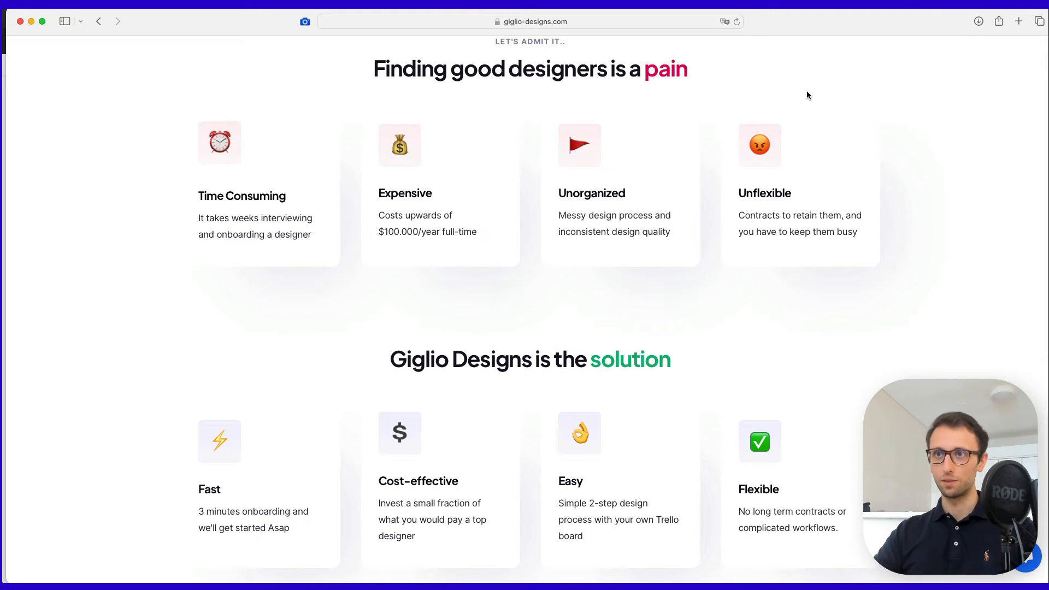
pyautogui.scroll(-1, 807, 95)
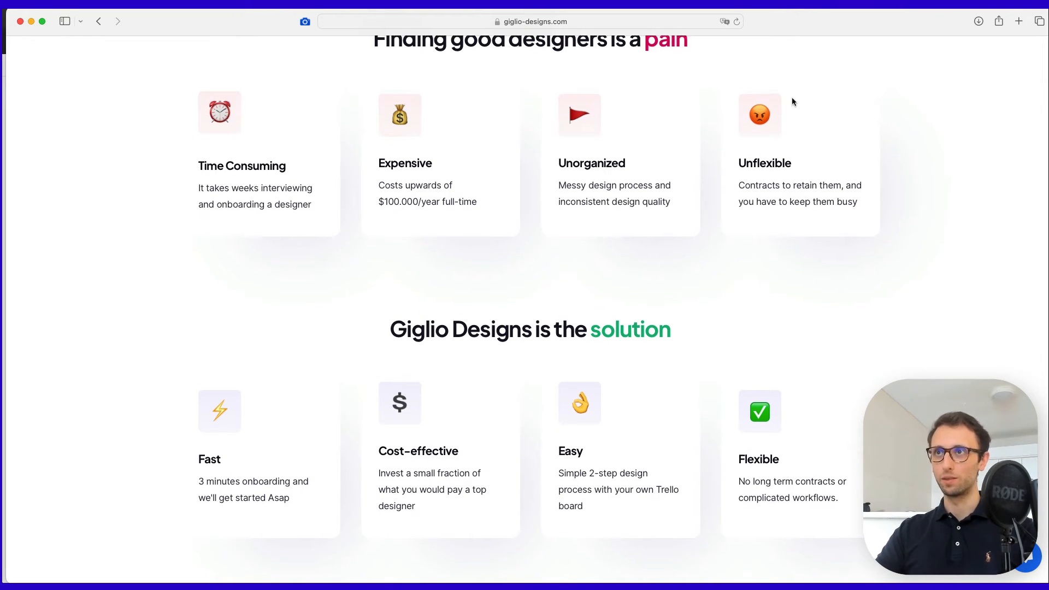
pyautogui.scroll(1, 791, 97)
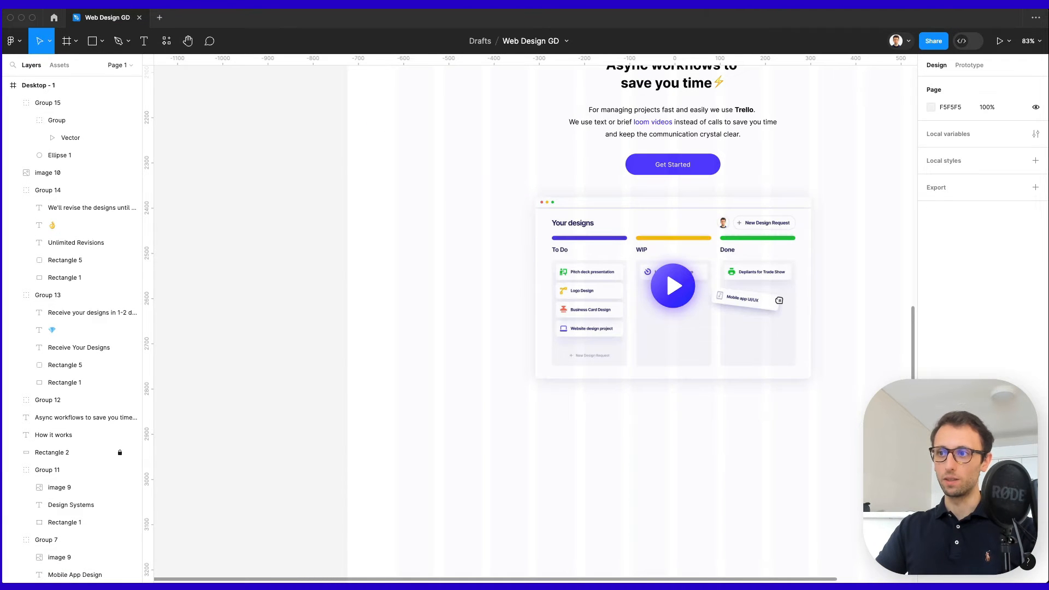
# Duplicate the Async heading below the board and replace its text with 'Finding good designers is a pain'.
pyautogui.hscroll(3, 775, 362)
pyautogui.scroll(2, 775, 362)
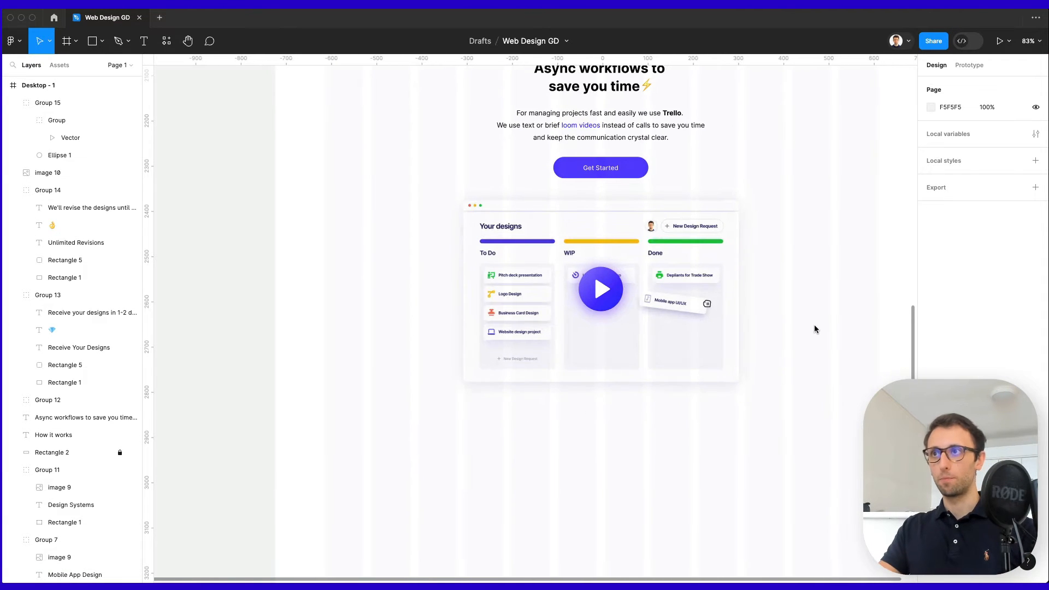
pyautogui.scroll(1, 814, 328)
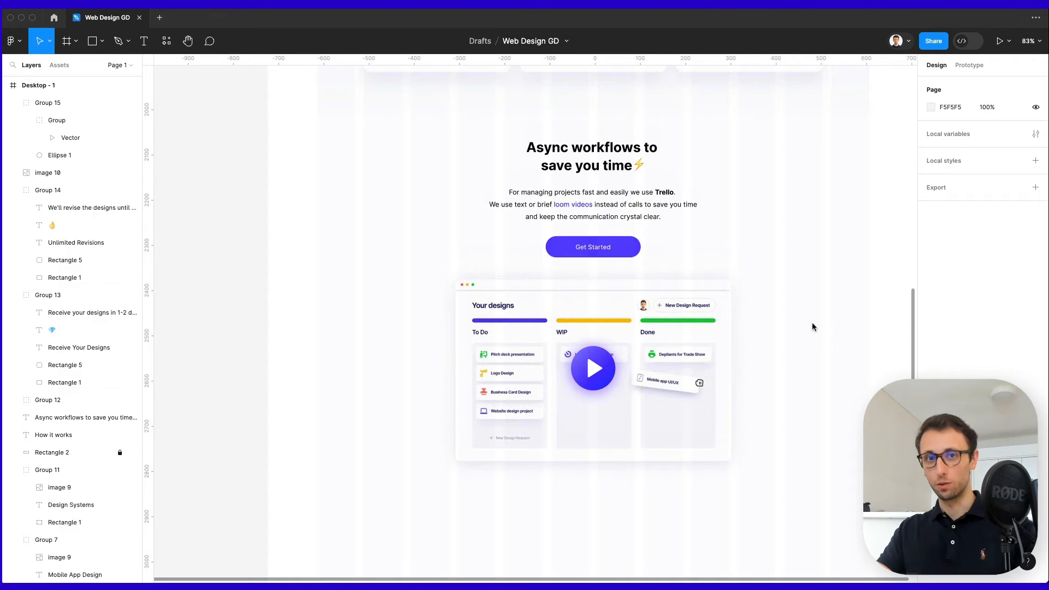
pyautogui.scroll(1, 810, 323)
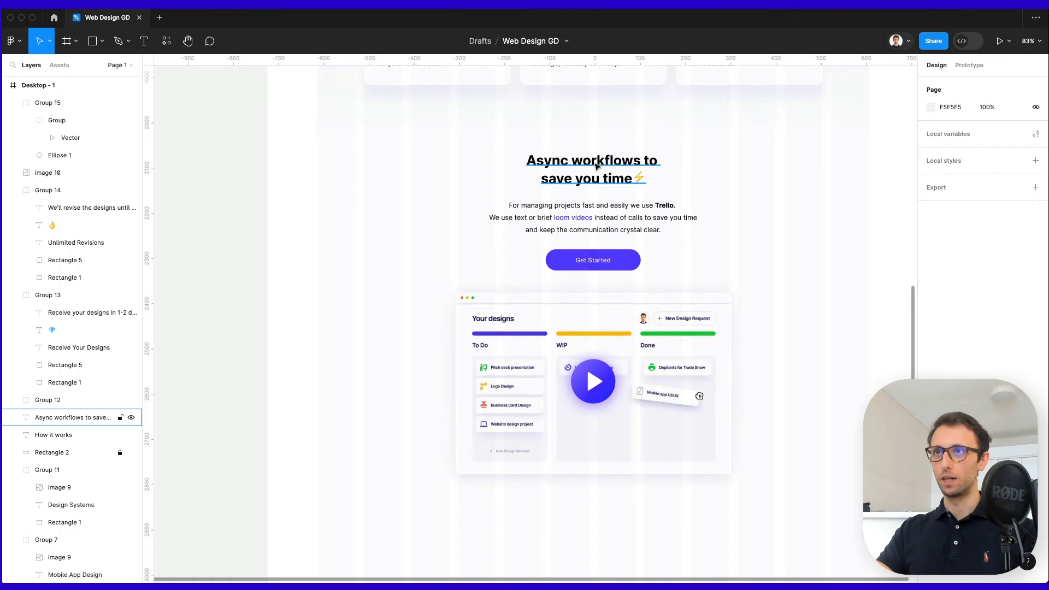
pyautogui.moveTo(595, 166); pyautogui.dragTo(583, 404)
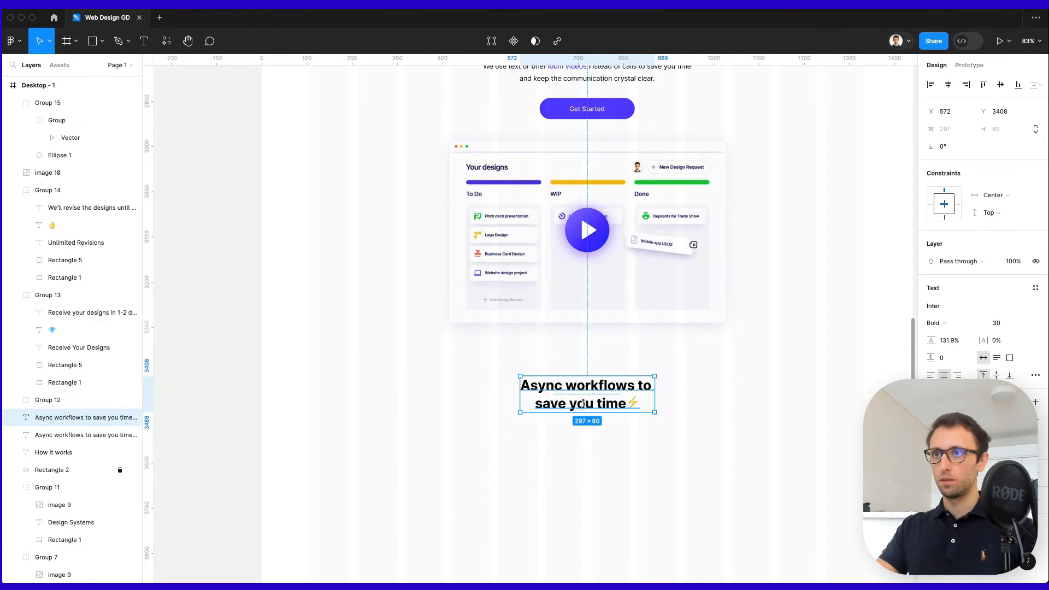
pyautogui.scroll(-5, 591, 395)
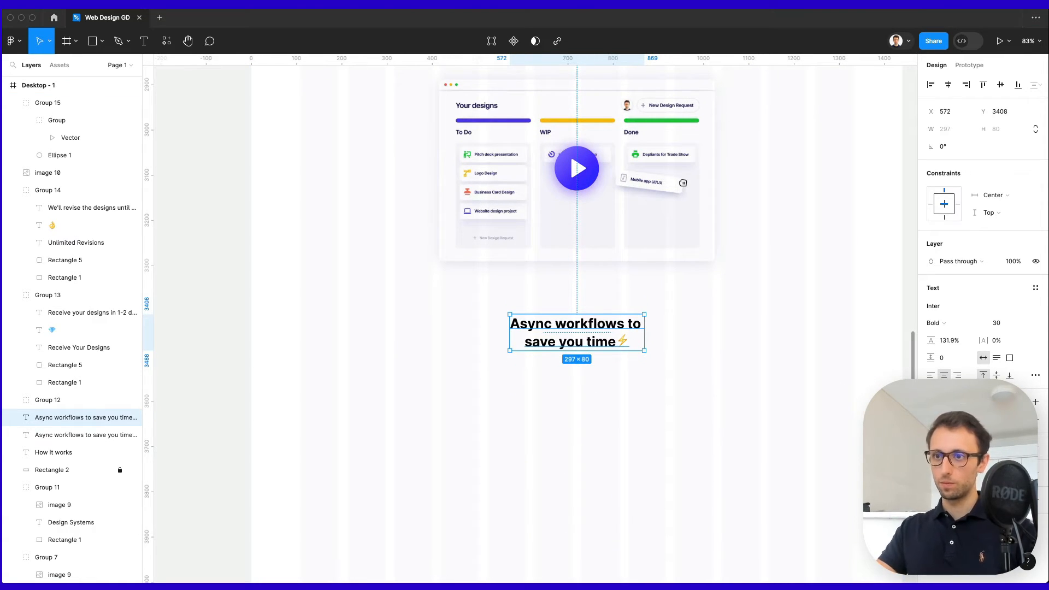
pyautogui.press('Return')
pyautogui.write('Finding good designers is a pain')
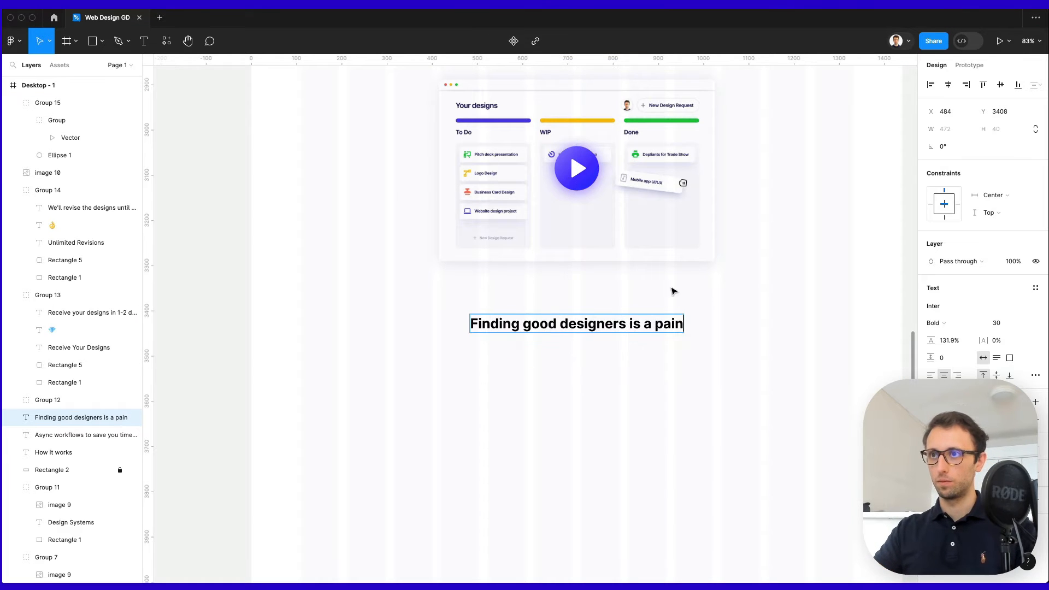
pyautogui.press('Escape')
# Color the word 'pain' crimson FF3357 and nudge the heading up toward the mockup.
pyautogui.scroll(5, 673, 327)
pyautogui.doubleClick(650, 330)
pyautogui.moveTo(644, 330); pyautogui.dragTo(892, 305)
pyautogui.click(931, 419)
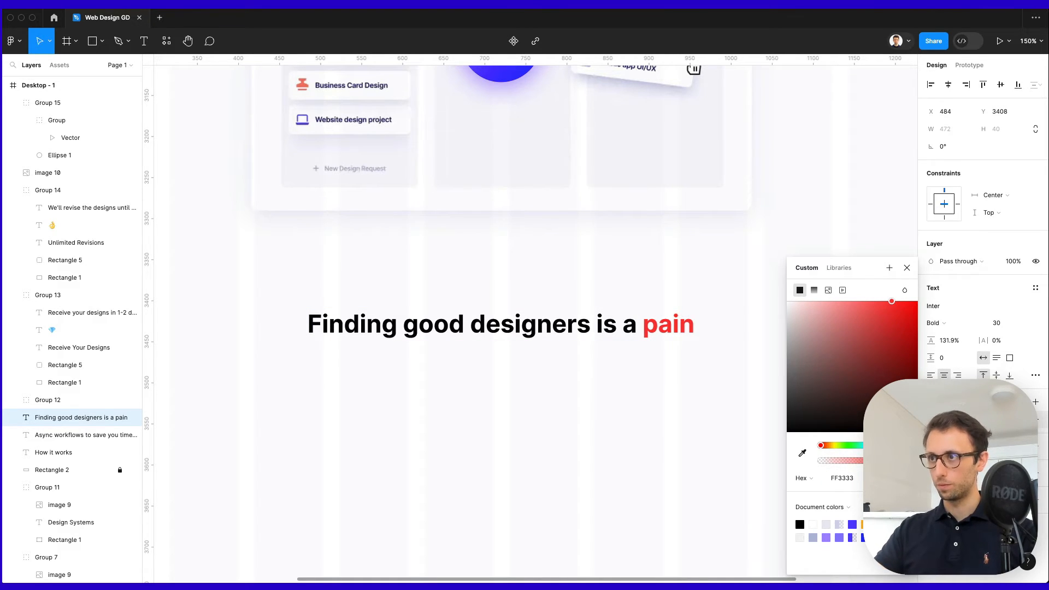
pyautogui.moveTo(894, 445); pyautogui.dragTo(904, 445)
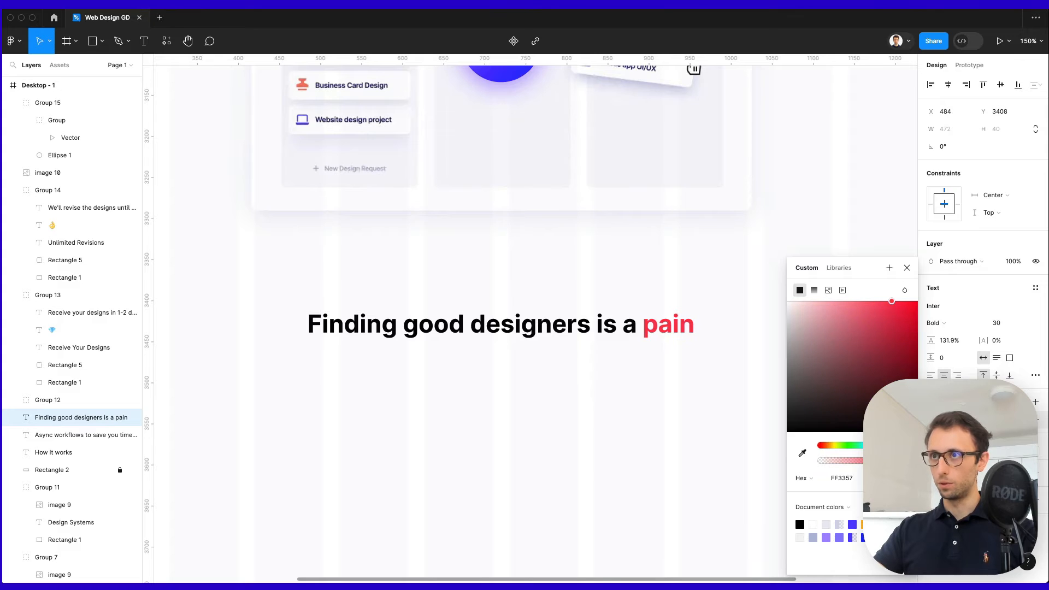
pyautogui.click(780, 440)
pyautogui.scroll(-5, 662, 416)
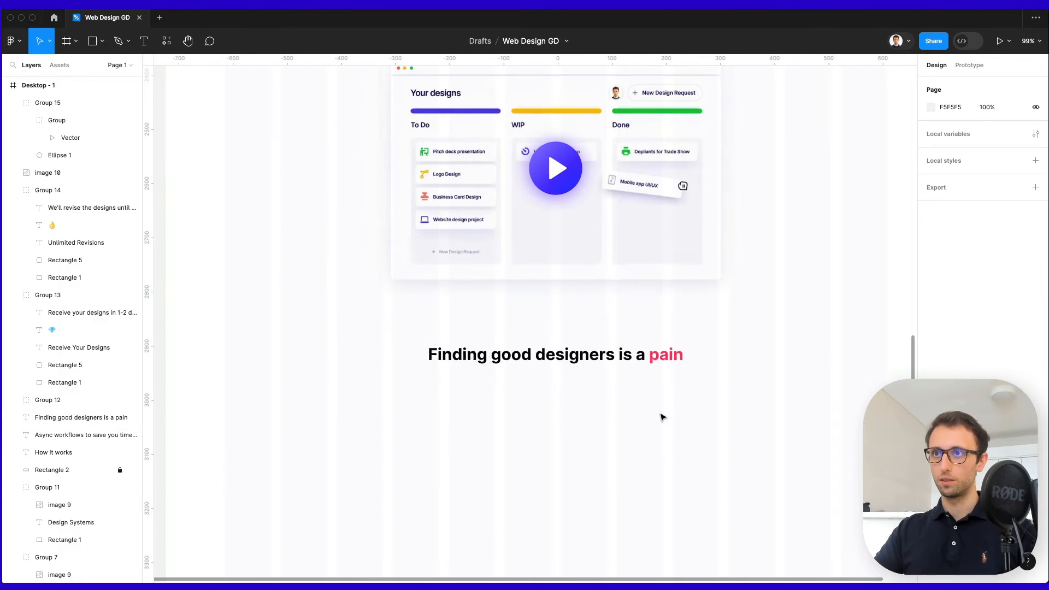
pyautogui.click(82, 417)
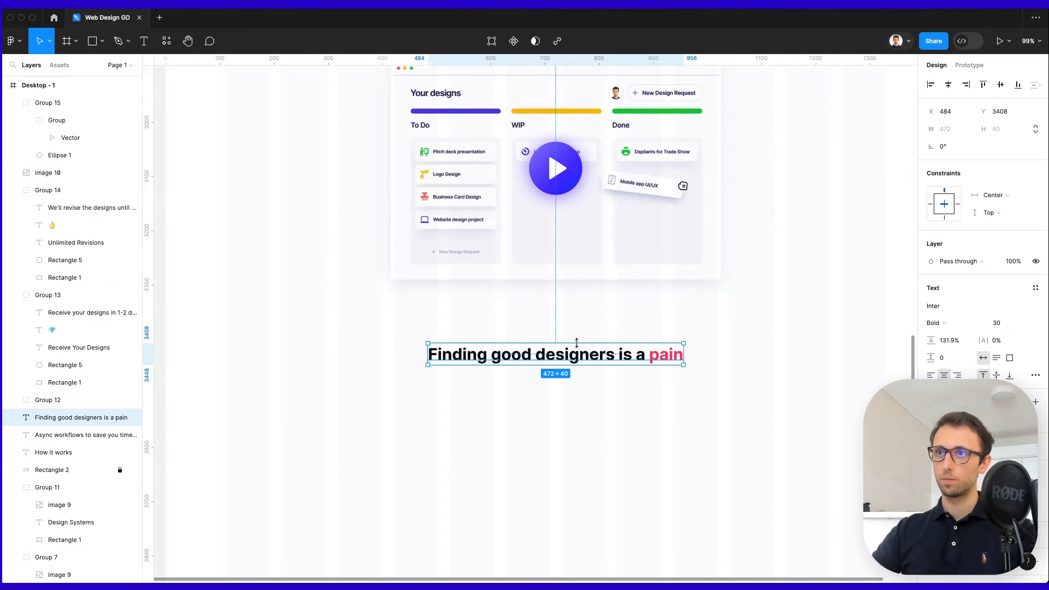
pyautogui.moveTo(594, 354); pyautogui.dragTo(604, 336)
# Narrow the card's background from 325 to 290 wide and rewrap its description.
pyautogui.click(556, 430)
pyautogui.scroll(-3, 558, 420)
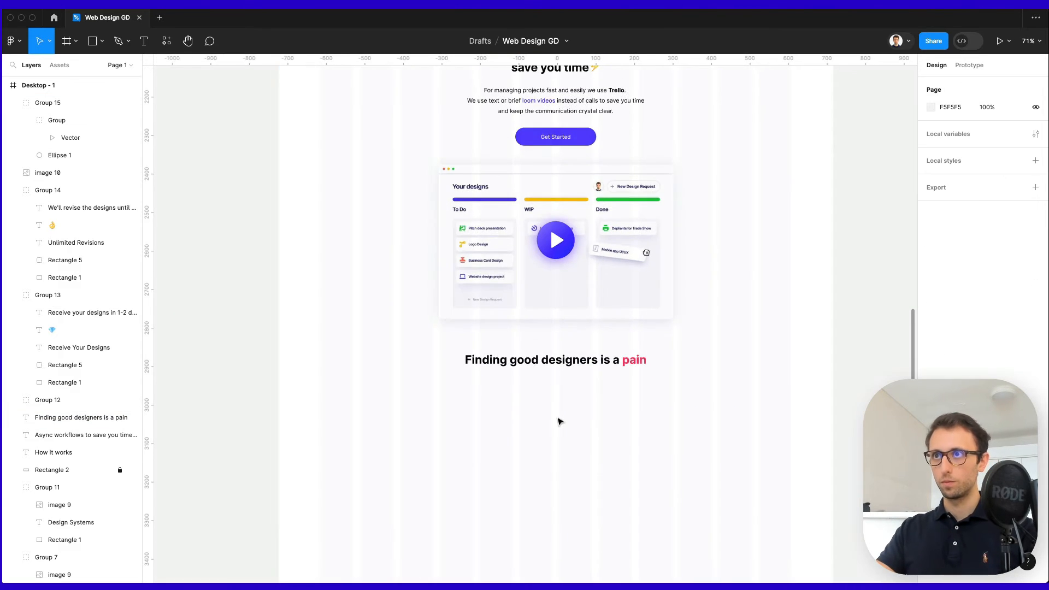
pyautogui.scroll(10, 557, 419)
pyautogui.scroll(4, 413, 291)
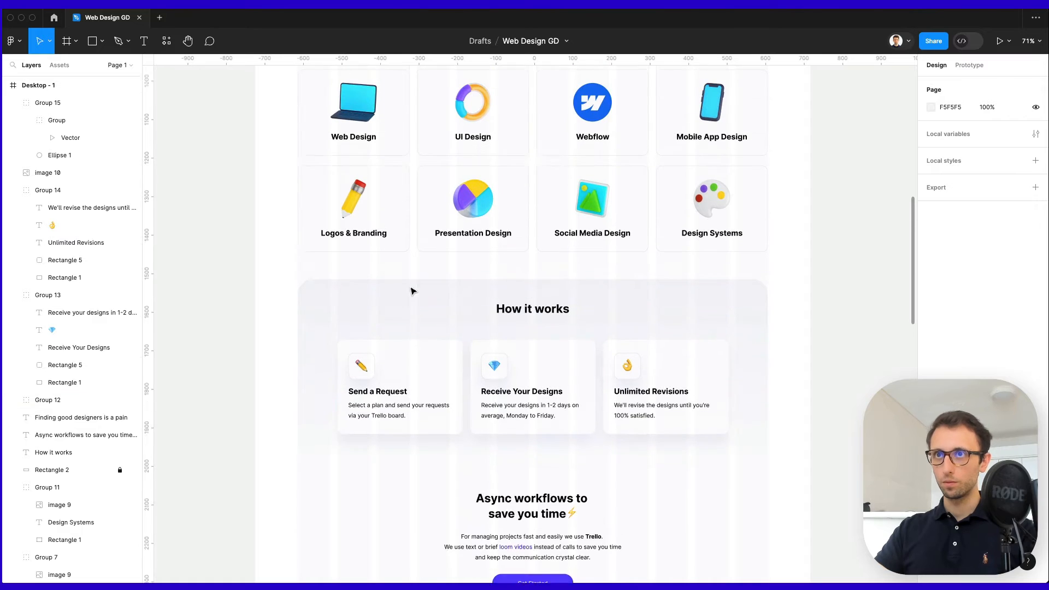
pyautogui.scroll(-4, 412, 289)
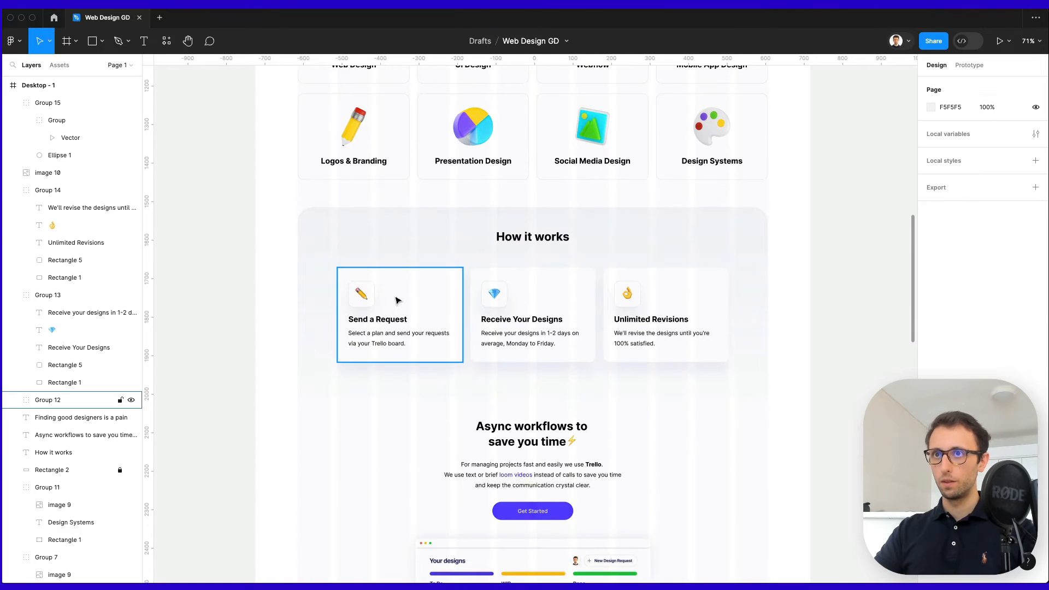
pyautogui.moveTo(395, 298); pyautogui.dragTo(391, 417)
pyautogui.scroll(2, 391, 403)
pyautogui.scroll(2, 393, 401)
pyautogui.scroll(-2, 392, 401)
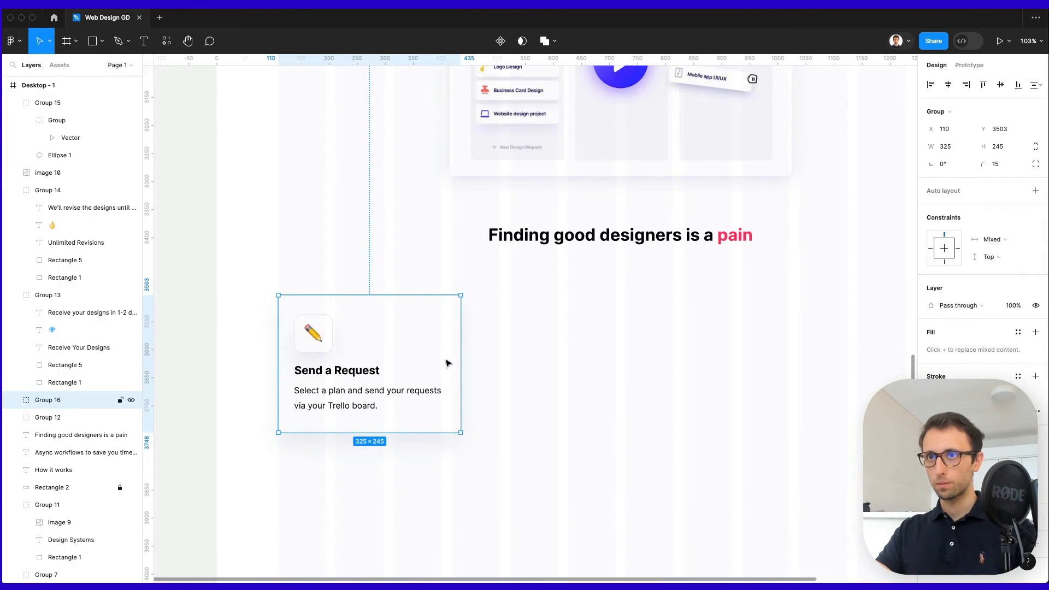
pyautogui.doubleClick(448, 332)
pyautogui.moveTo(460, 335); pyautogui.dragTo(441, 335)
pyautogui.click(409, 391)
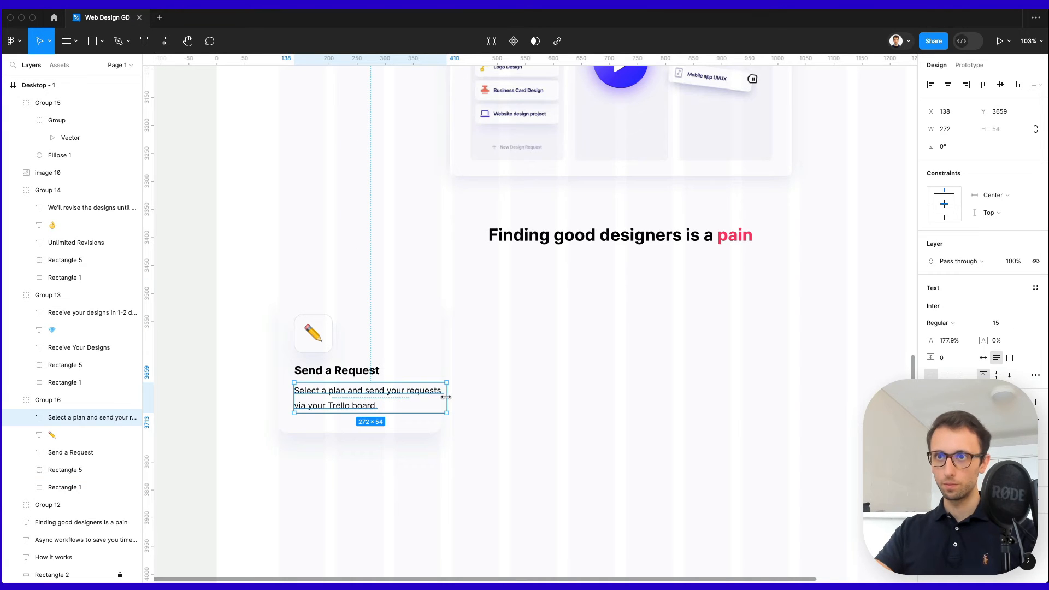
pyautogui.moveTo(442, 399); pyautogui.dragTo(427, 397)
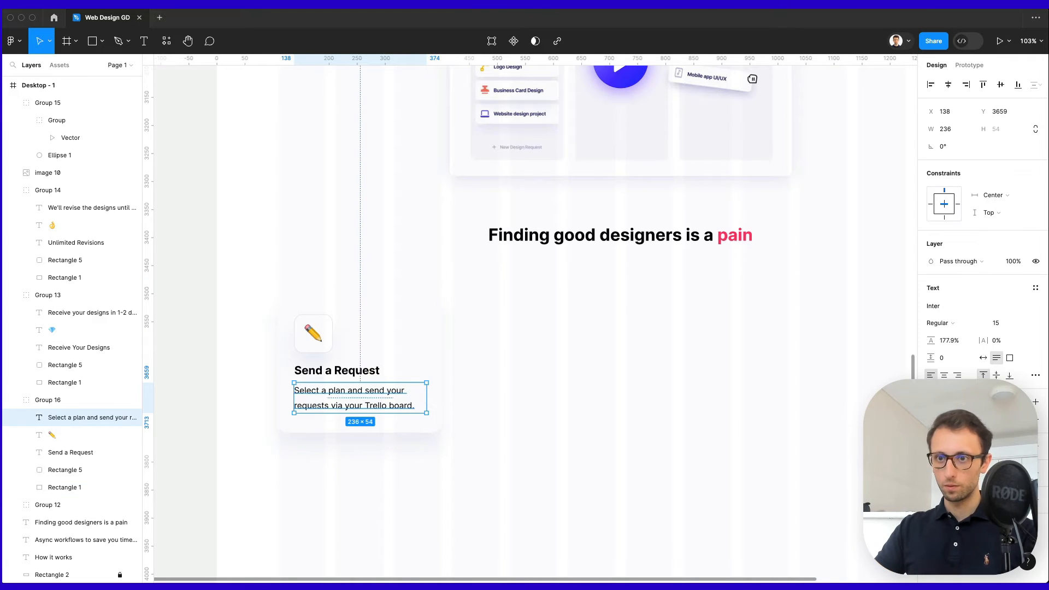
# Retitle the card 'Time Consuming' and paste in its time-consuming description.
pyautogui.doubleClick(342, 373)
pyautogui.write('Time Consuming')
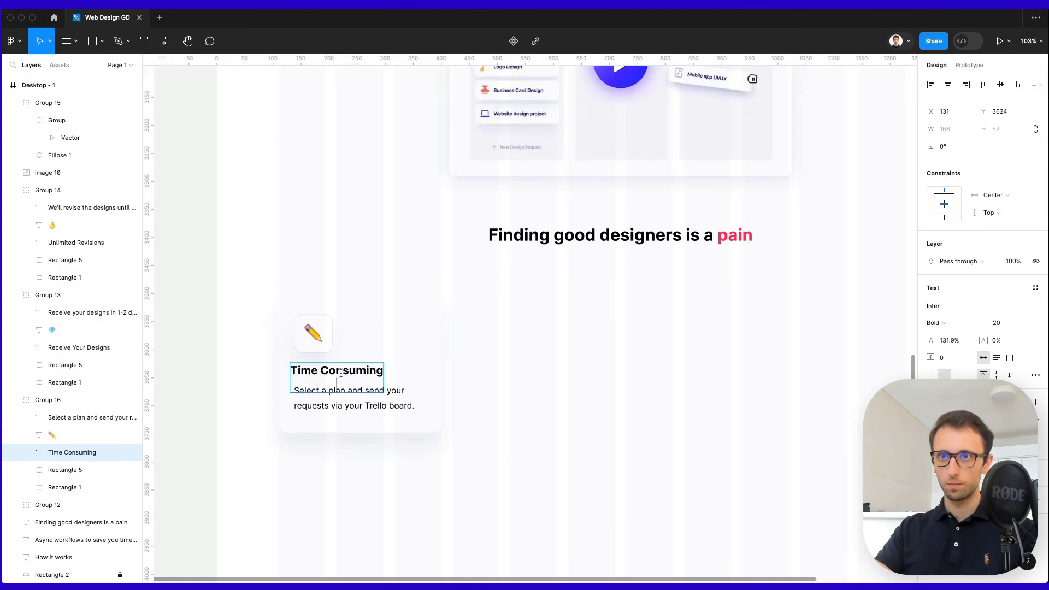
pyautogui.press('super+z')
pyautogui.press('Escape')
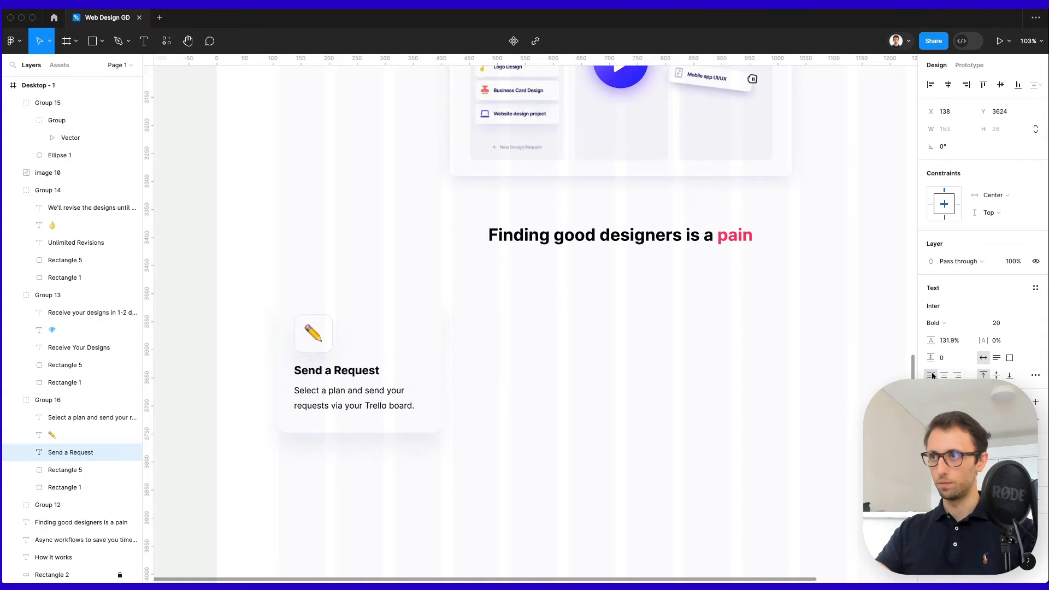
pyautogui.doubleClick(364, 373)
pyautogui.write('Time Consuming')
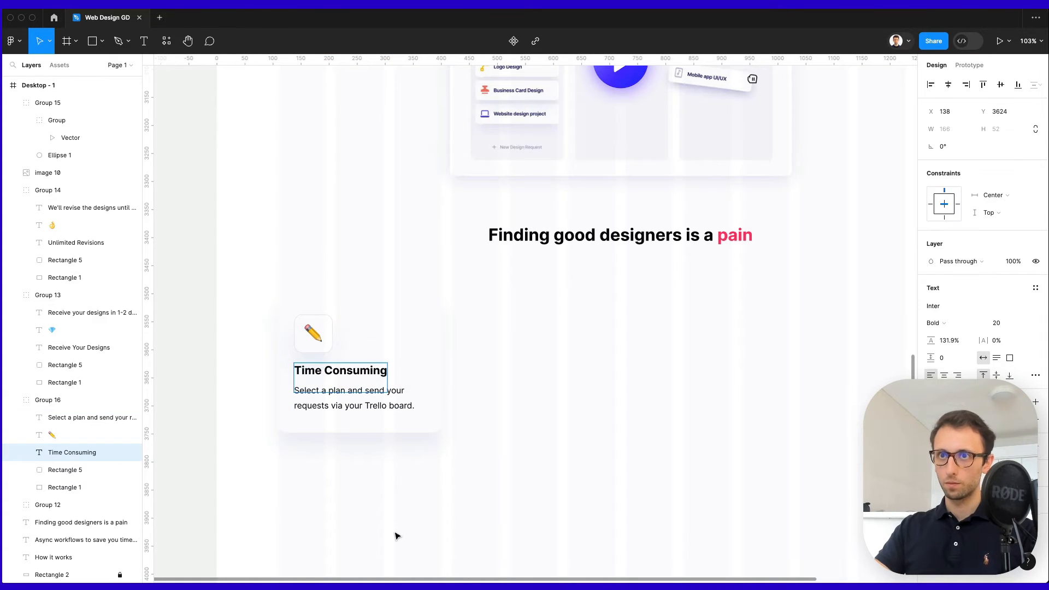
pyautogui.press('BackSpace')
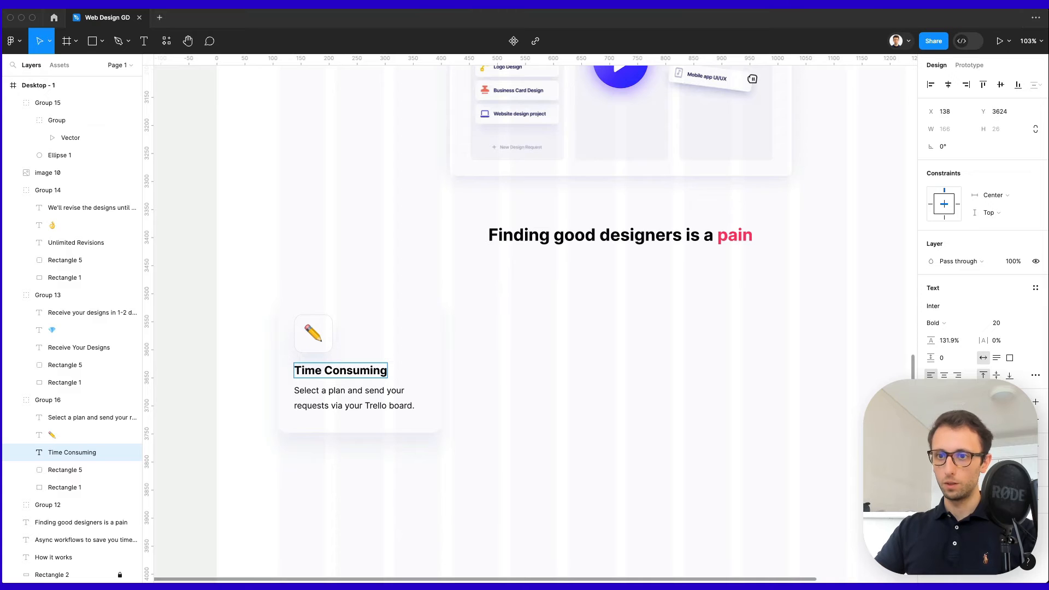
pyautogui.doubleClick(362, 399)
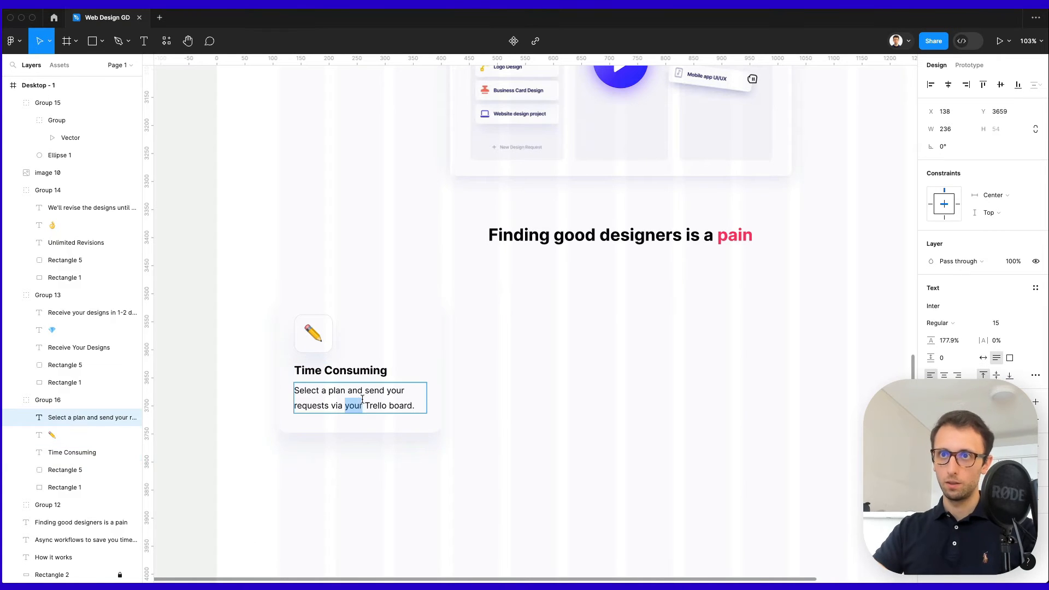
pyautogui.hotkey('ctrl', 'a')
pyautogui.write('t takes weeks interviewing and onboarding a designer')
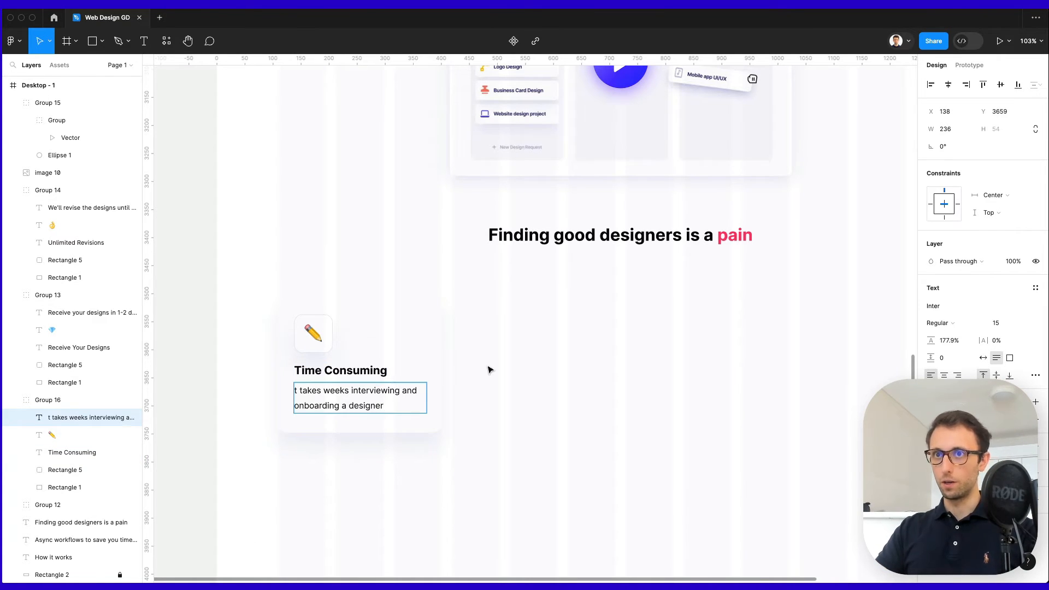
pyautogui.write('I')
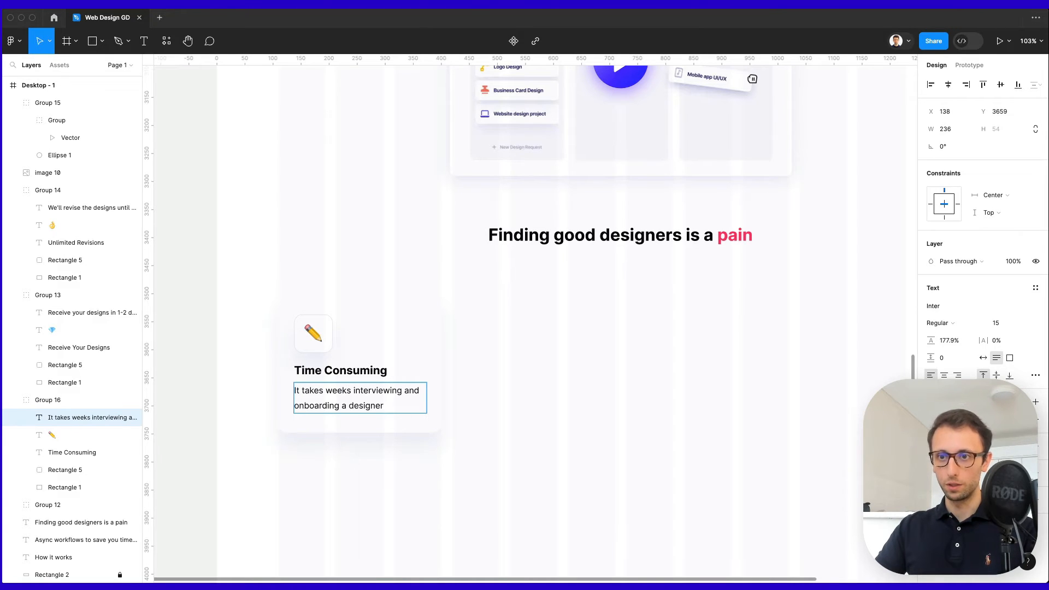
# Swap the pencil emoji for an alarm clock and place a copy of the card to its right.
pyautogui.doubleClick(316, 334)
pyautogui.hotkey('ctrl', 'a')
pyautogui.write('⏰')
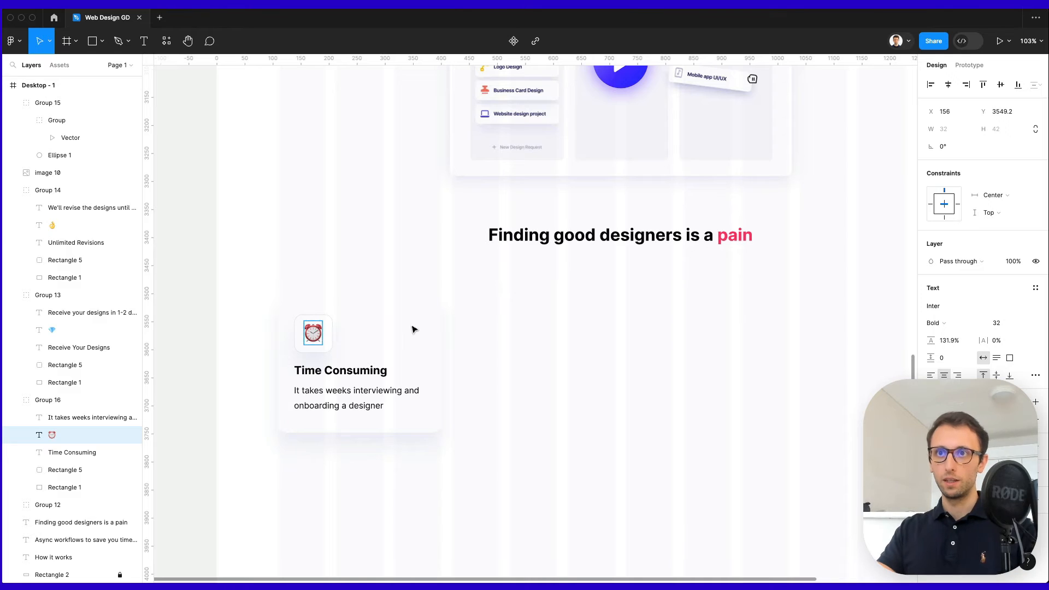
pyautogui.click(414, 329)
pyautogui.click(339, 330)
pyautogui.moveTo(339, 330); pyautogui.dragTo(514, 327)
# Fill a row of four cards, retitling the second 'Expensive' with a cost description.
pyautogui.hotkey('ctrl', 'd')
pyautogui.hotkey('ctrl', 'd')
pyautogui.hscroll(2, 513, 327)
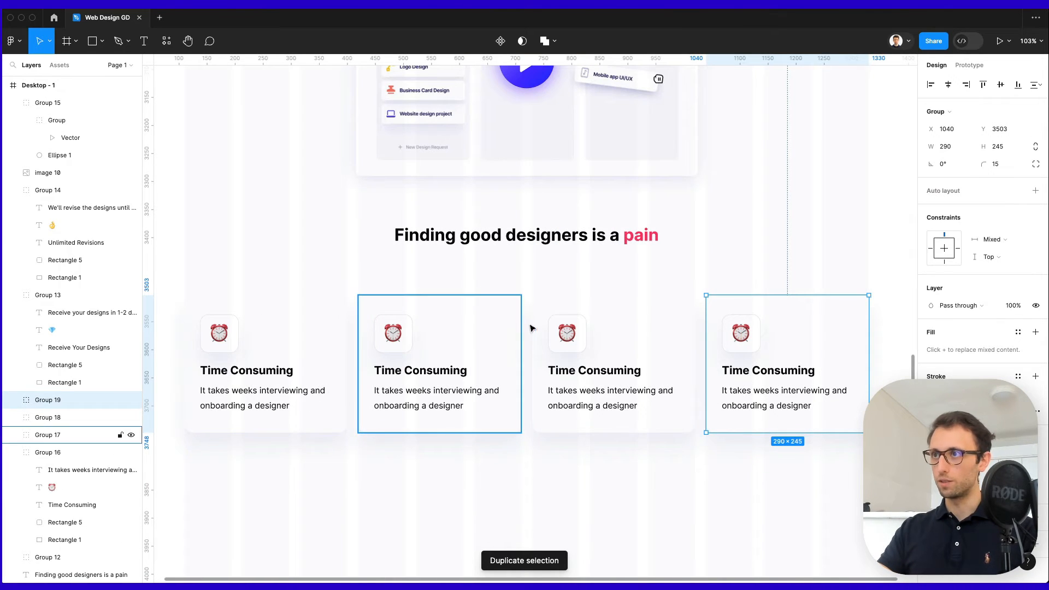
pyautogui.scroll(-1, 650, 389)
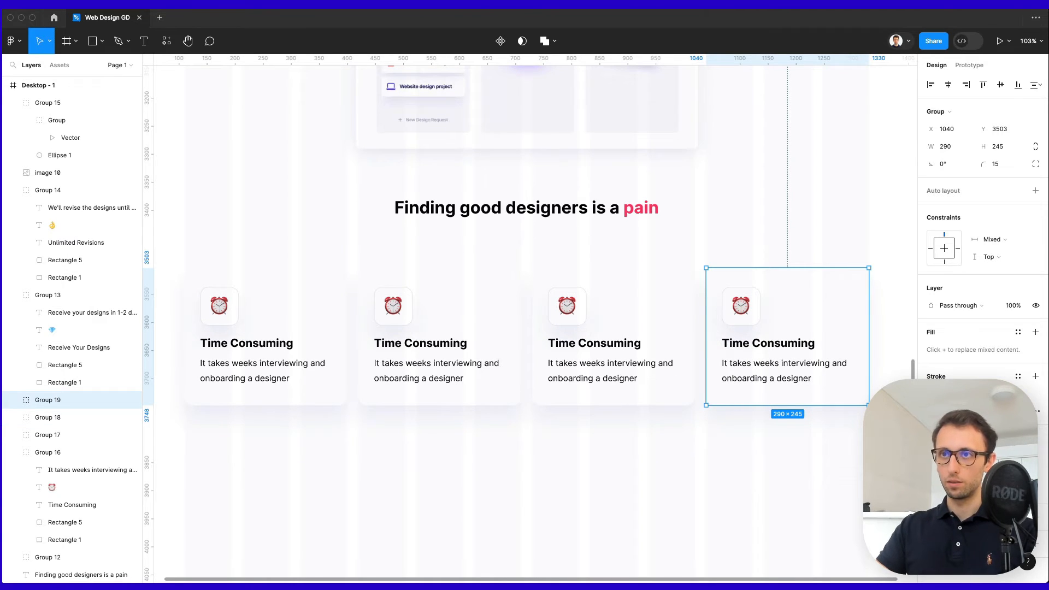
pyautogui.doubleClick(410, 352)
pyautogui.doubleClick(414, 350)
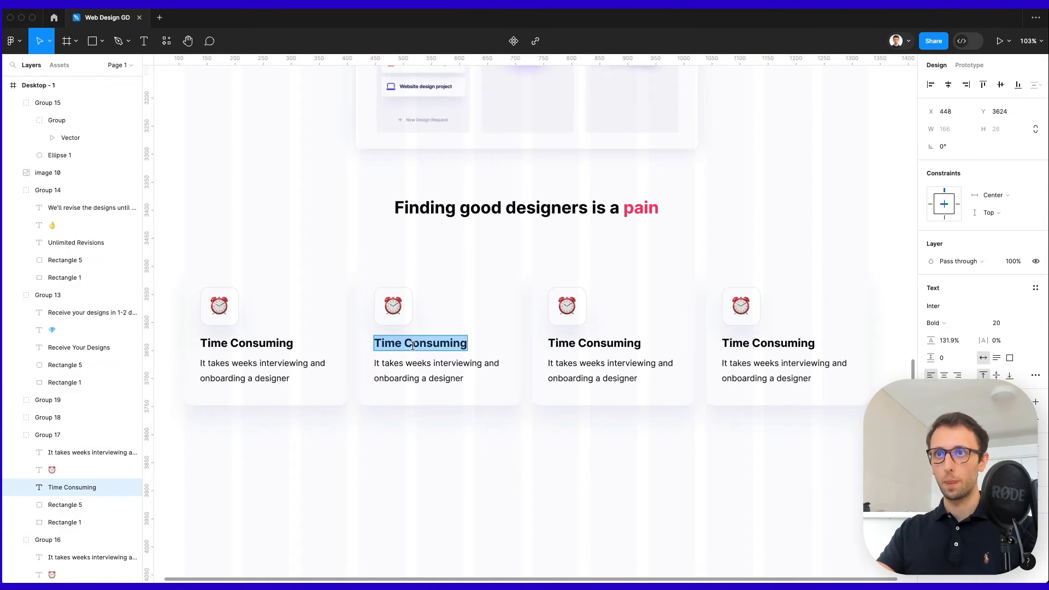
pyautogui.write('Expensive')
pyautogui.press('Escape')
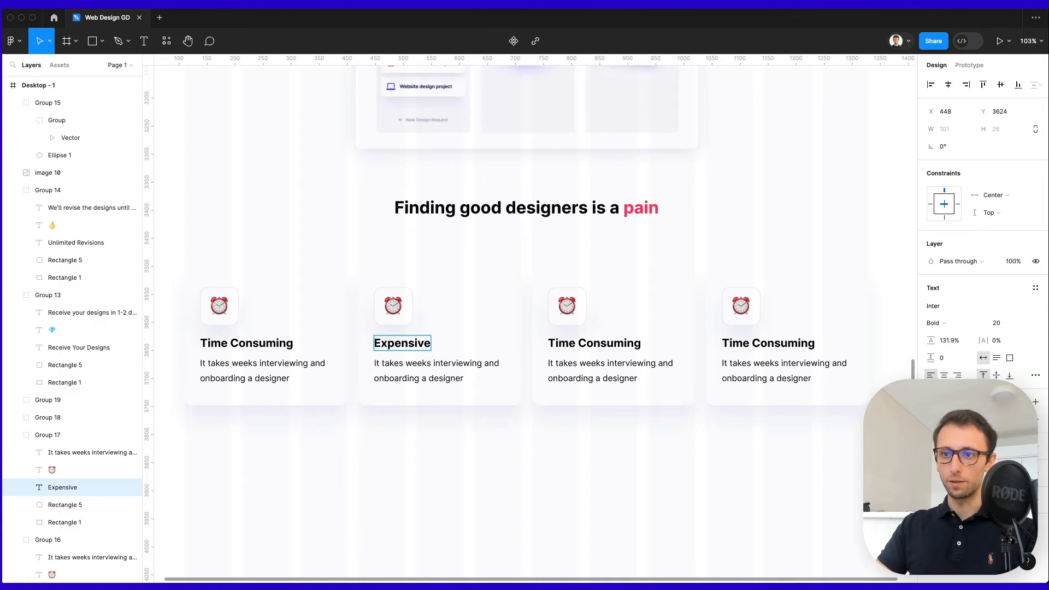
pyautogui.click(415, 363)
pyautogui.doubleClick(421, 362)
pyautogui.write('Costs upwards of $100.000/year full-time')
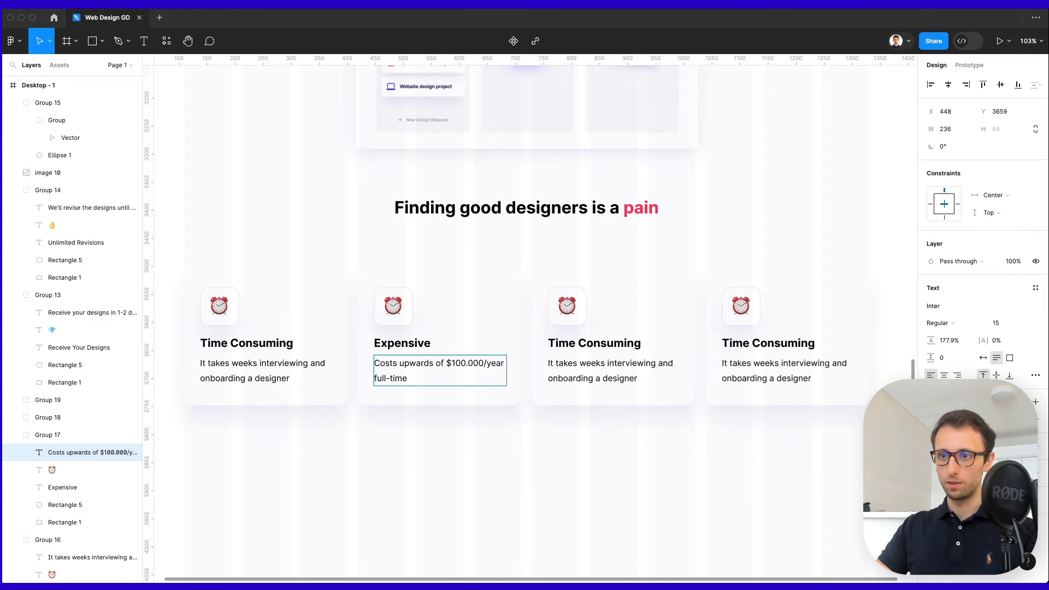
# Replace the Expensive card's clock emoji with a money bag.
pyautogui.doubleClick(392, 307)
pyautogui.write('Costs upwards of $100.000/year full-time')
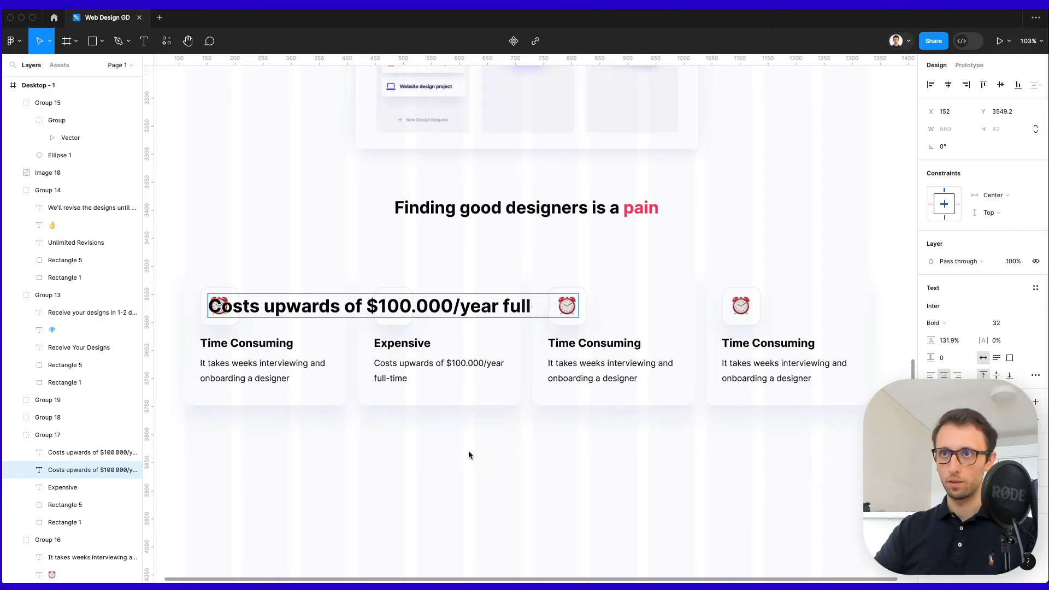
pyautogui.press('super+z')
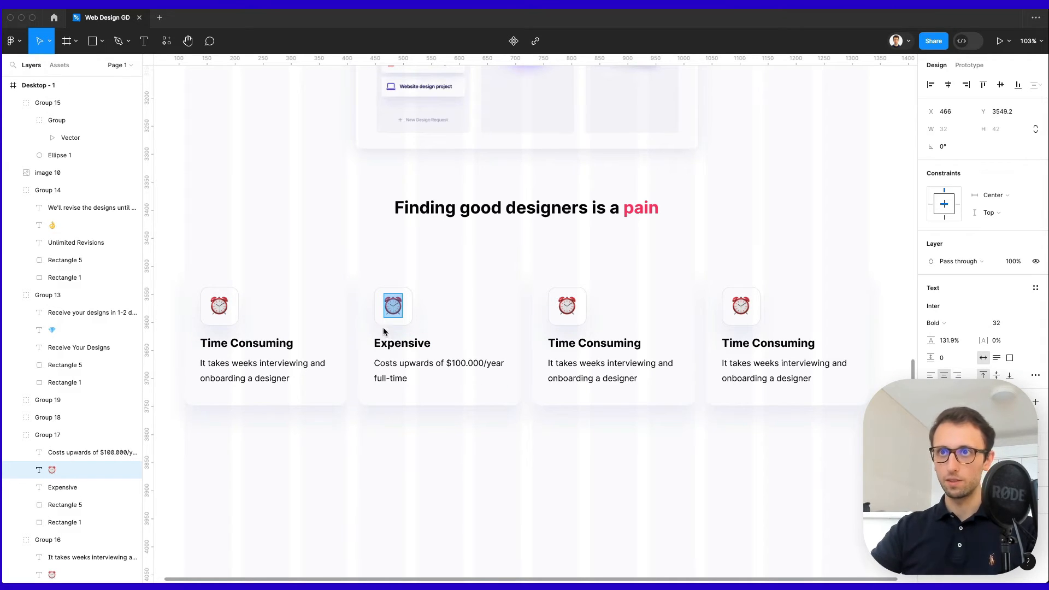
pyautogui.write('💰')
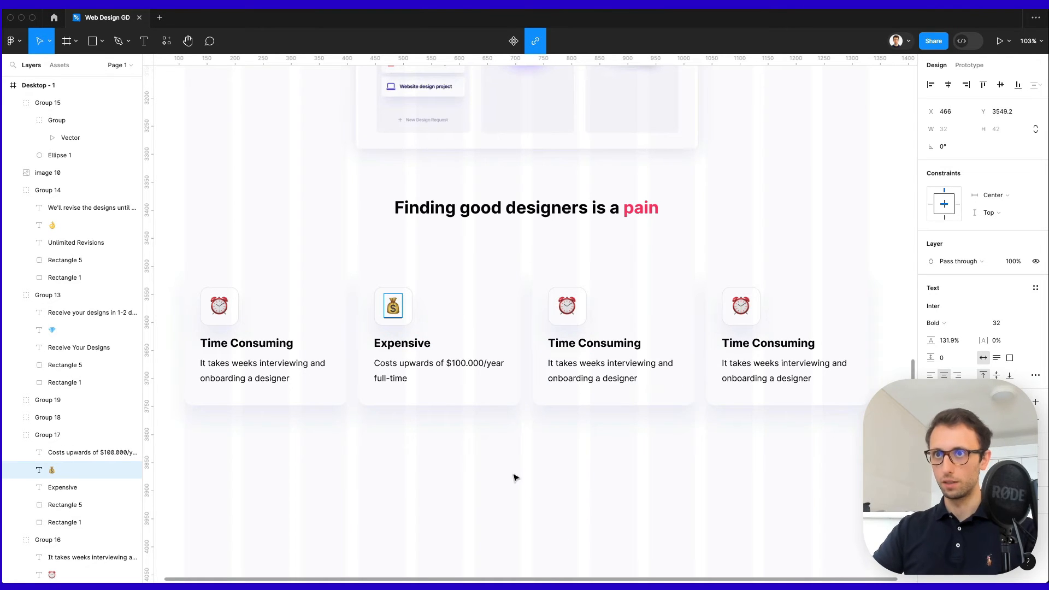
pyautogui.press('Escape')
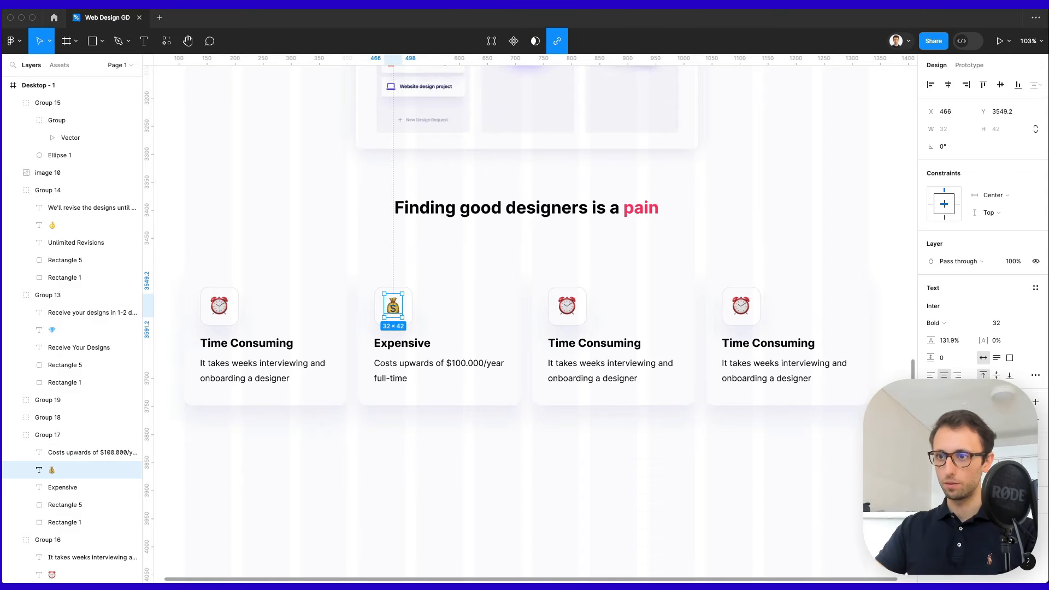
# Make the third card 'Unorganized' with a messy-process description and a red flag emoji.
pyautogui.click(582, 342)
pyautogui.doubleClick(582, 343)
pyautogui.write('Unorganized')
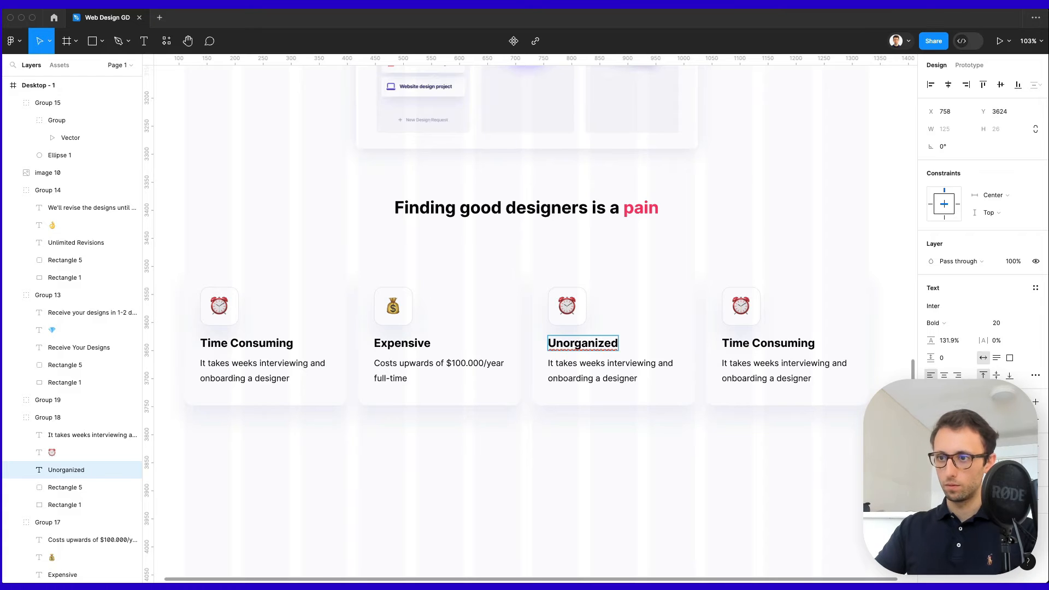
pyautogui.doubleClick(616, 366)
pyautogui.write('Messy design process and inconsistent design quality')
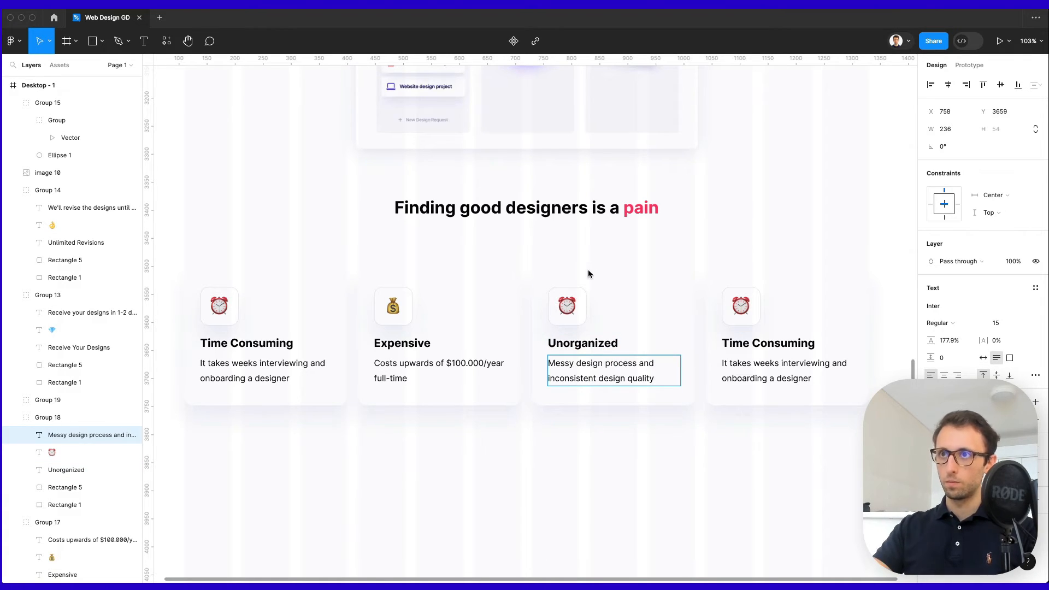
pyautogui.doubleClick(569, 309)
pyautogui.write('🚩')
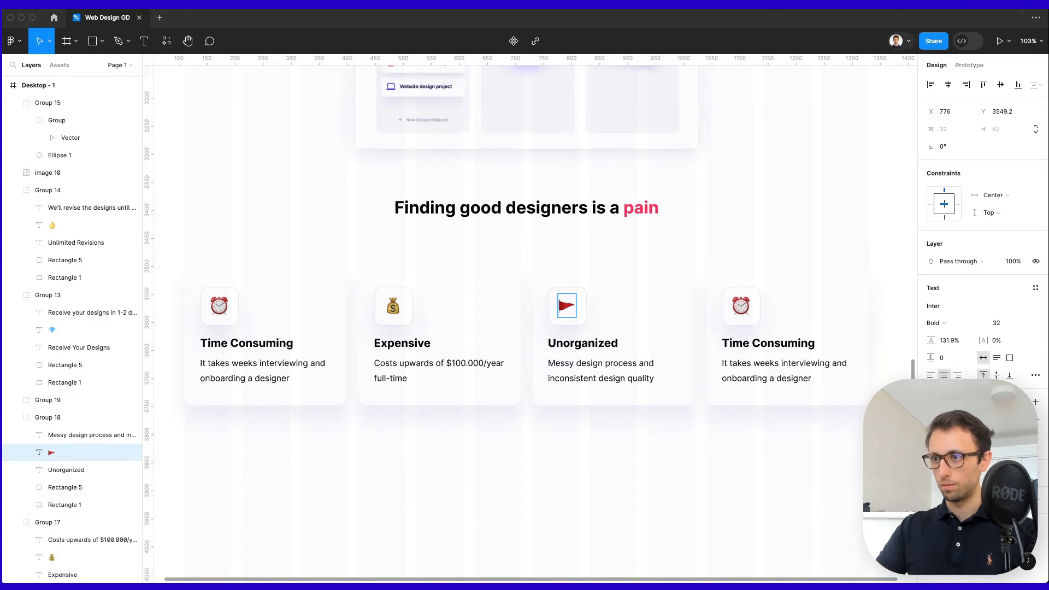
# Make the fourth card 'Unflexible' with an angry-face emoji and a contracts description.
pyautogui.doubleClick(741, 305)
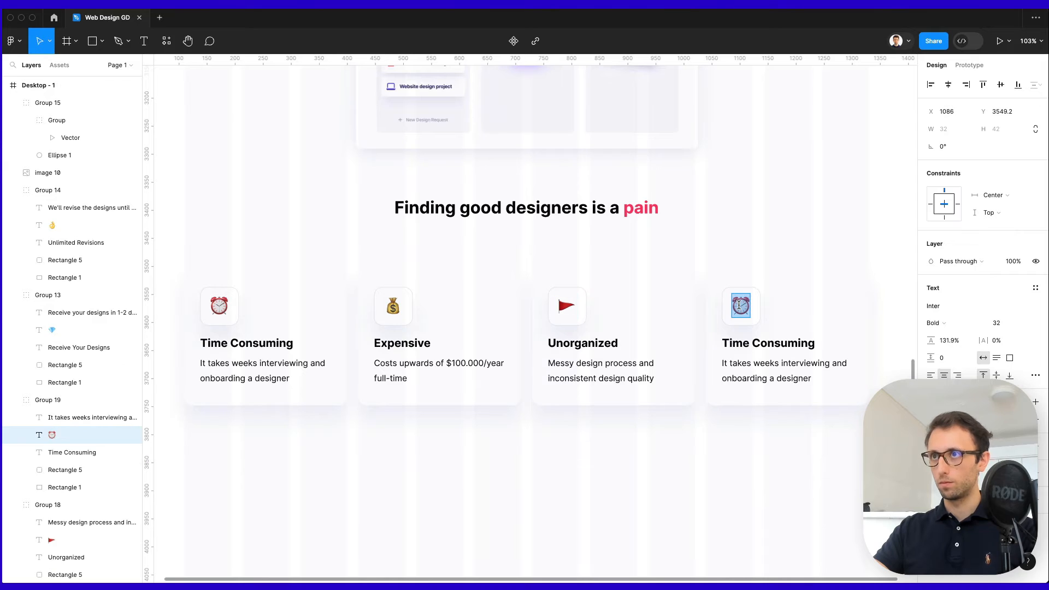
pyautogui.write('😡')
pyautogui.press('Escape')
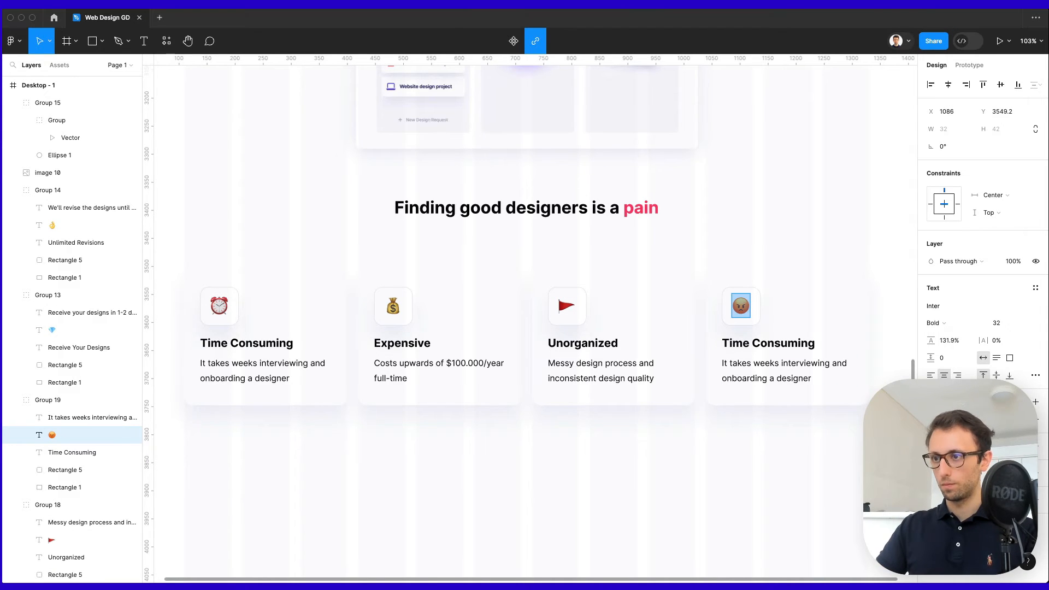
pyautogui.click(792, 350)
pyautogui.press('Return')
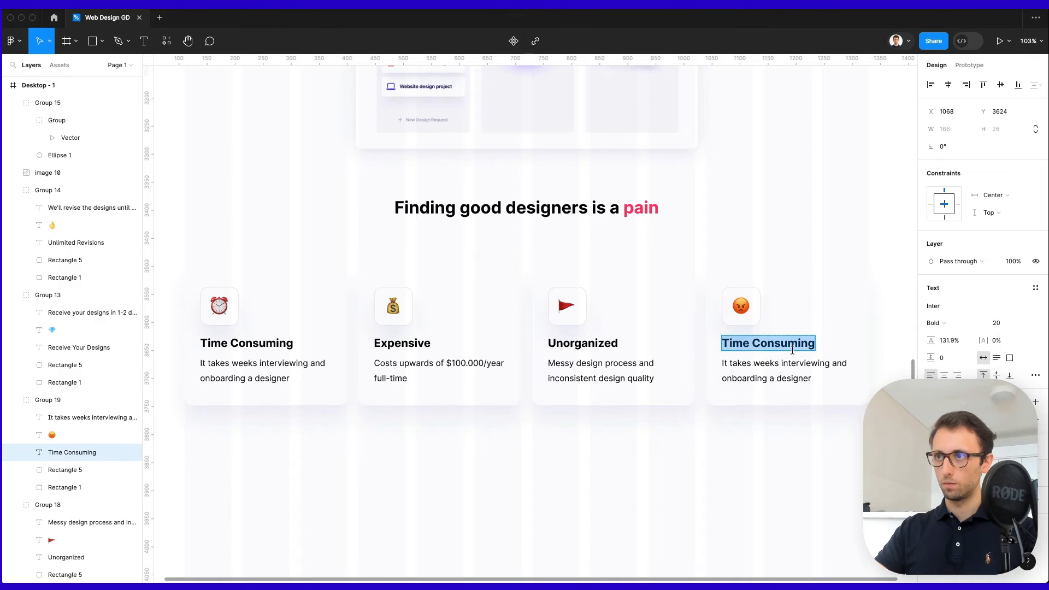
pyautogui.write('Unflexible')
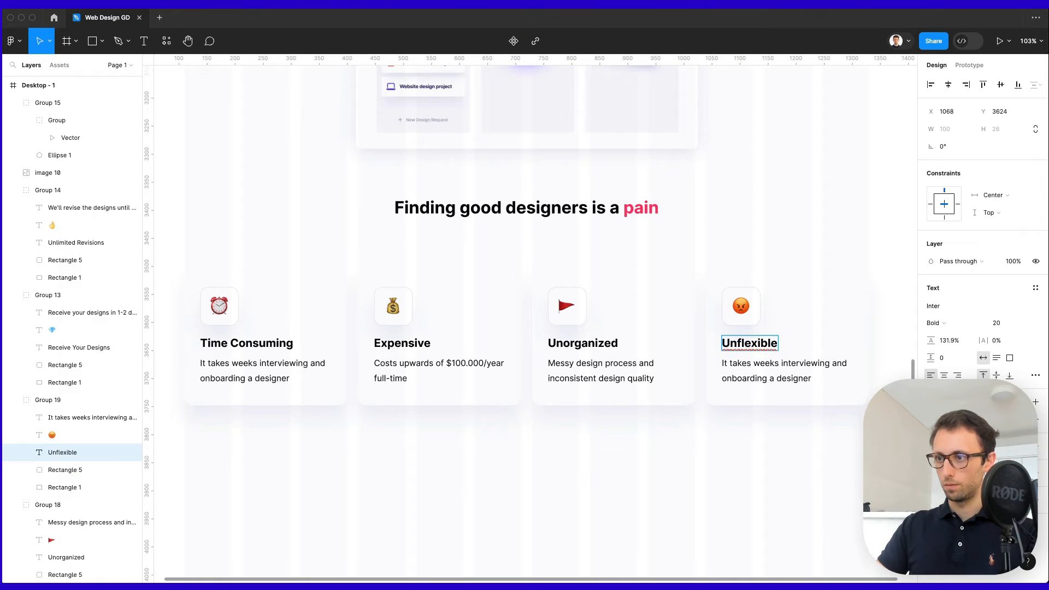
pyautogui.doubleClick(817, 367)
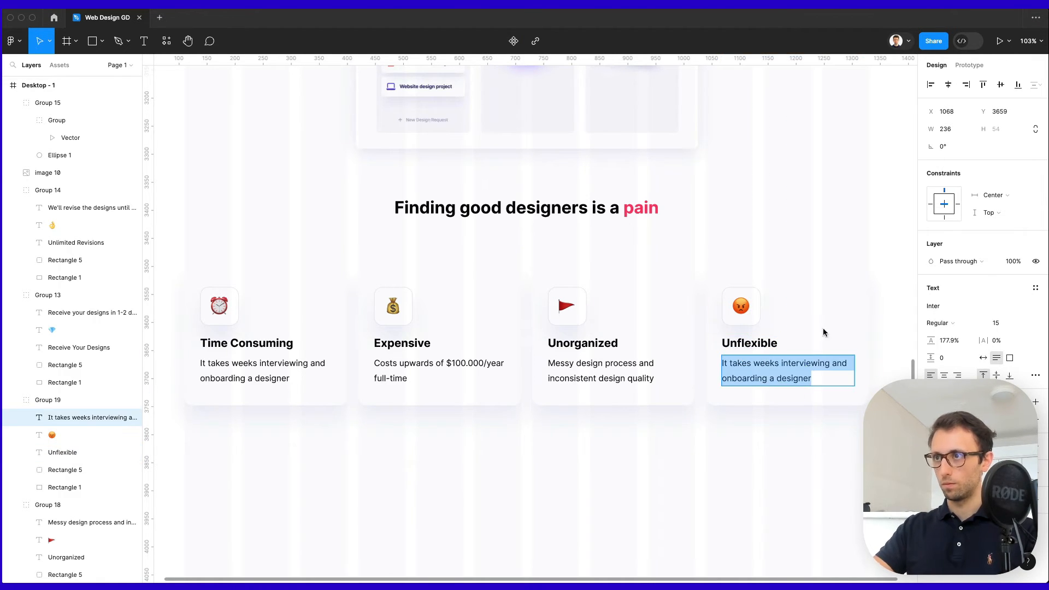
pyautogui.click(773, 379)
pyautogui.press('super+a')
pyautogui.write('Contracts to retain them, and you have to keep them busy')
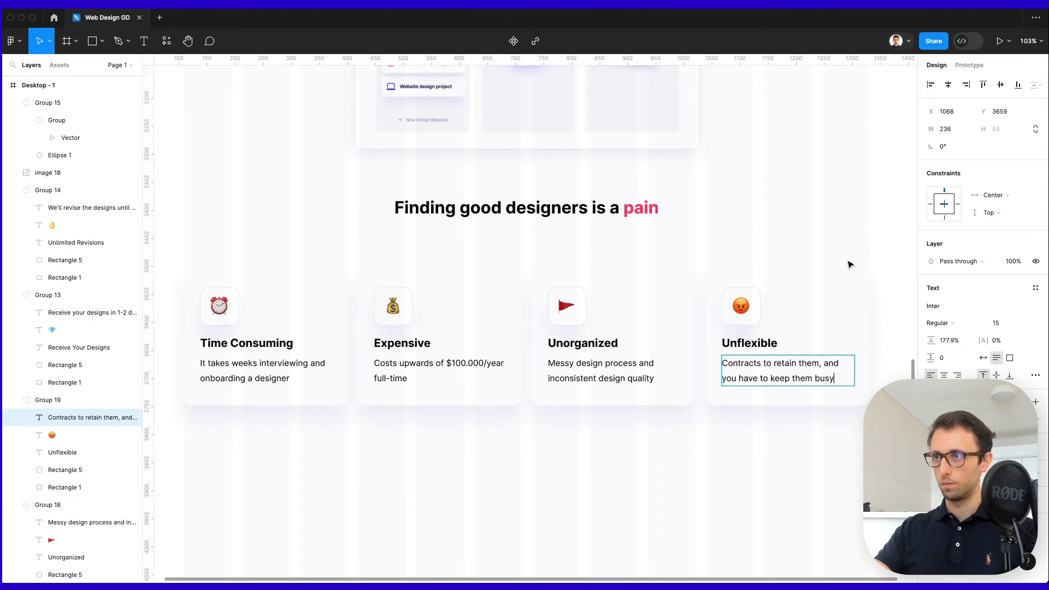
pyautogui.click(850, 265)
# Move all four cards up closer to the heading.
pyautogui.scroll(-3, 853, 271)
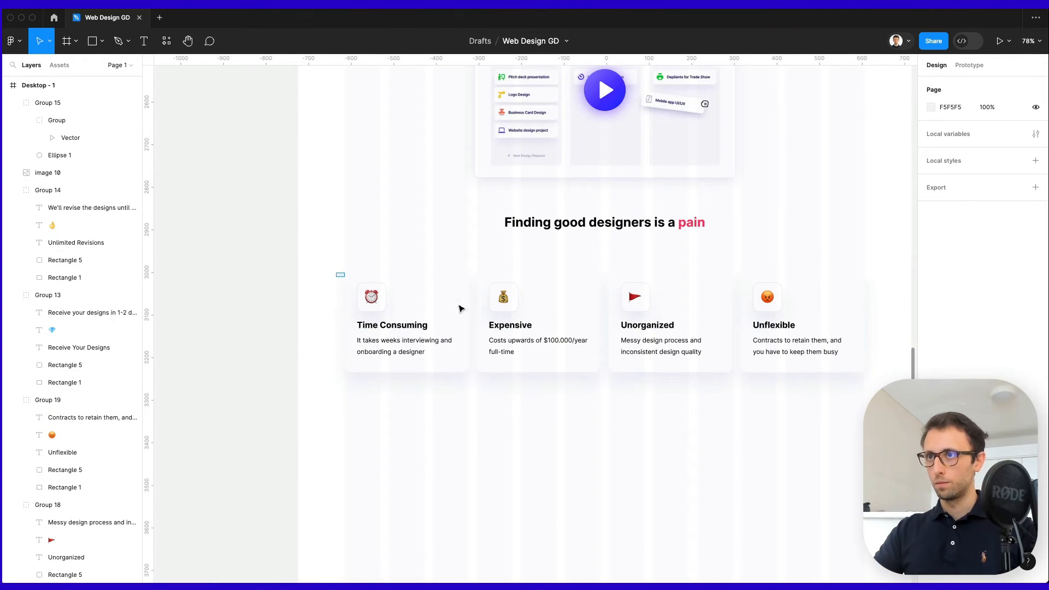
pyautogui.moveTo(335, 272); pyautogui.dragTo(857, 395)
pyautogui.hotkey('shift', 'Up')
pyautogui.hotkey('shift', 'Up')
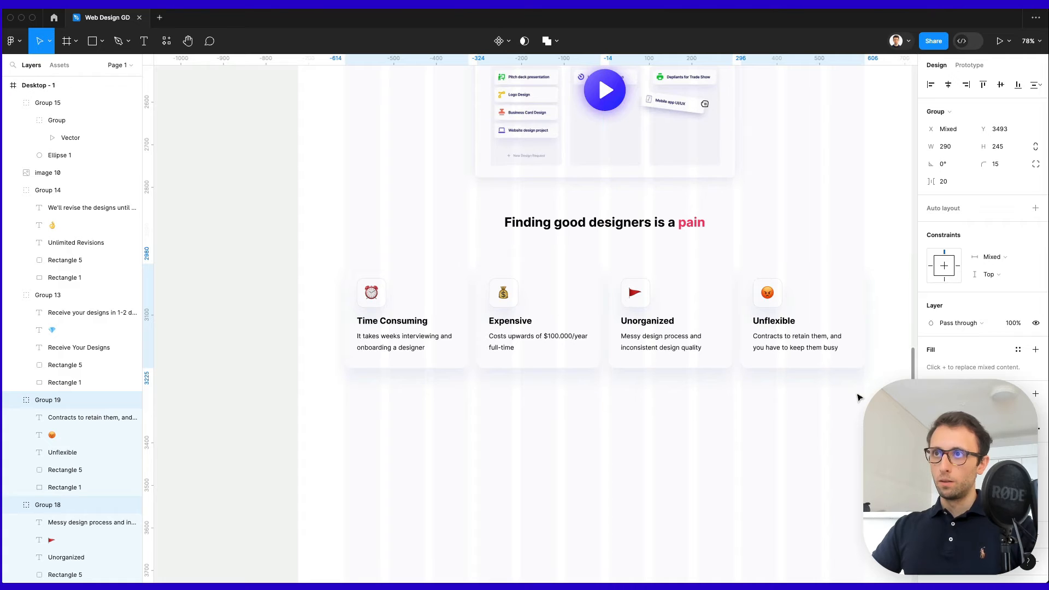
pyautogui.hotkey('shift', 'Up')
pyautogui.moveTo(691, 285); pyautogui.dragTo(691, 280)
# Enlarge the 'Finding good designers' heading from size 30 to 36.
pyautogui.click(626, 226)
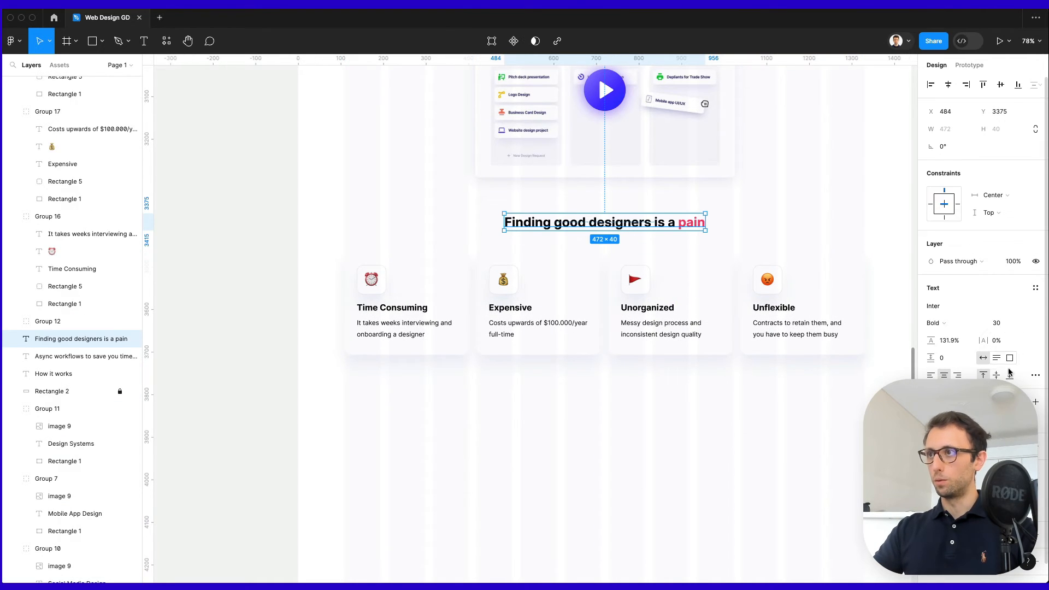
pyautogui.click(999, 324)
pyautogui.press('Up')
pyautogui.press('Up')
pyautogui.press('Up')
pyautogui.press('Up')
pyautogui.press('Up')
pyautogui.press('Up')
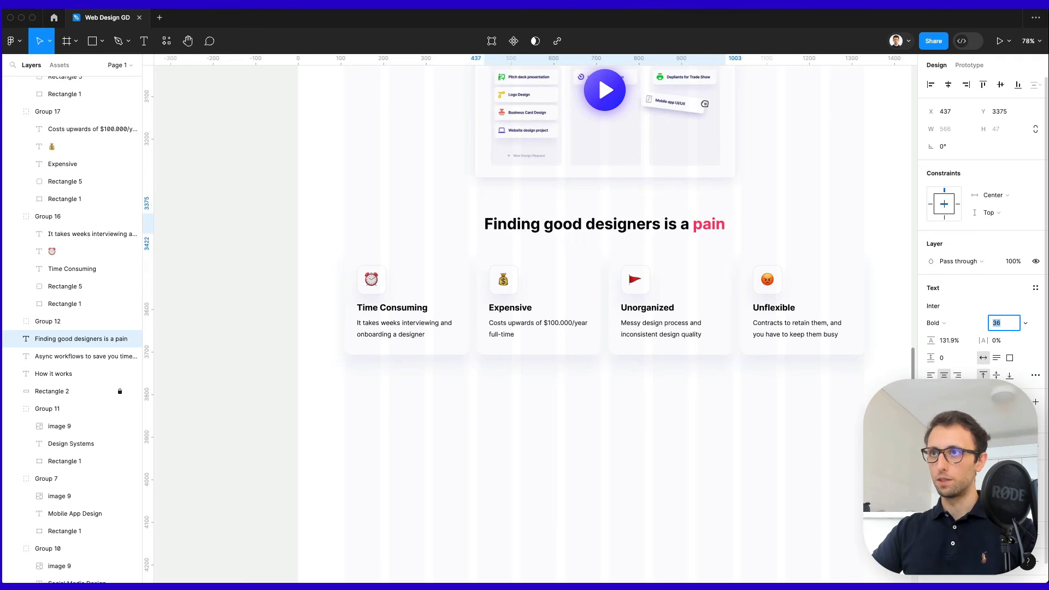
pyautogui.click(730, 363)
pyautogui.scroll(3, 731, 363)
pyautogui.hscroll(2, 730, 363)
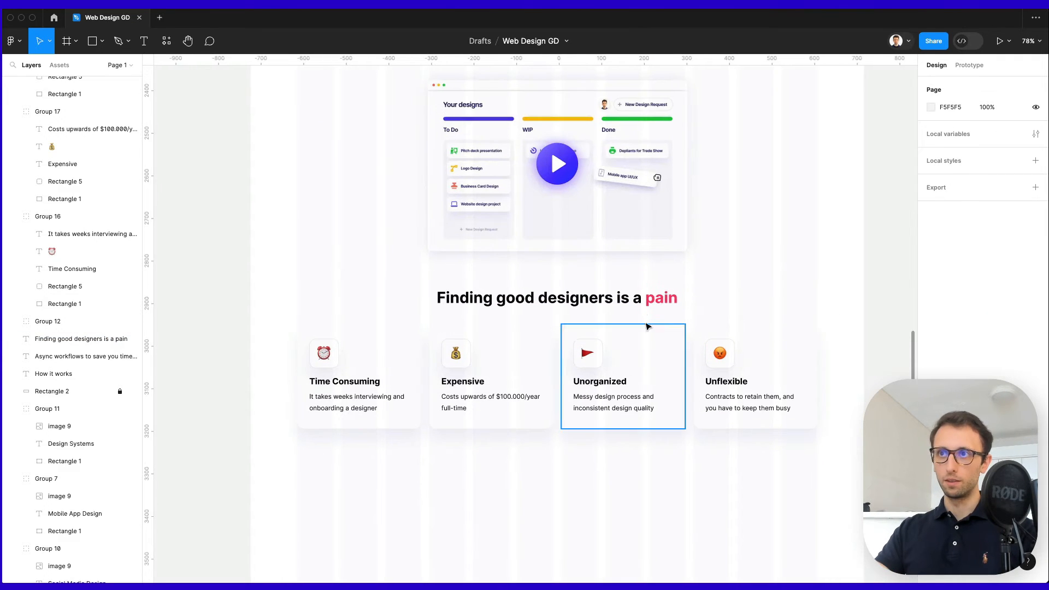
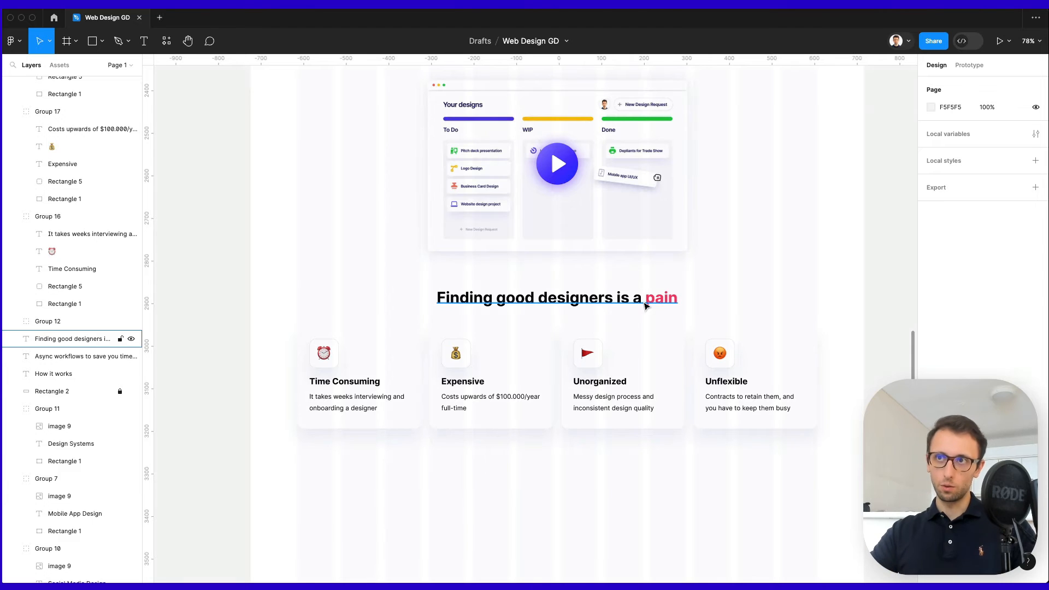
# Lower the 'Finding good designers is a pain' heading to size 34, then select it with the four cards.
pyautogui.click(641, 307)
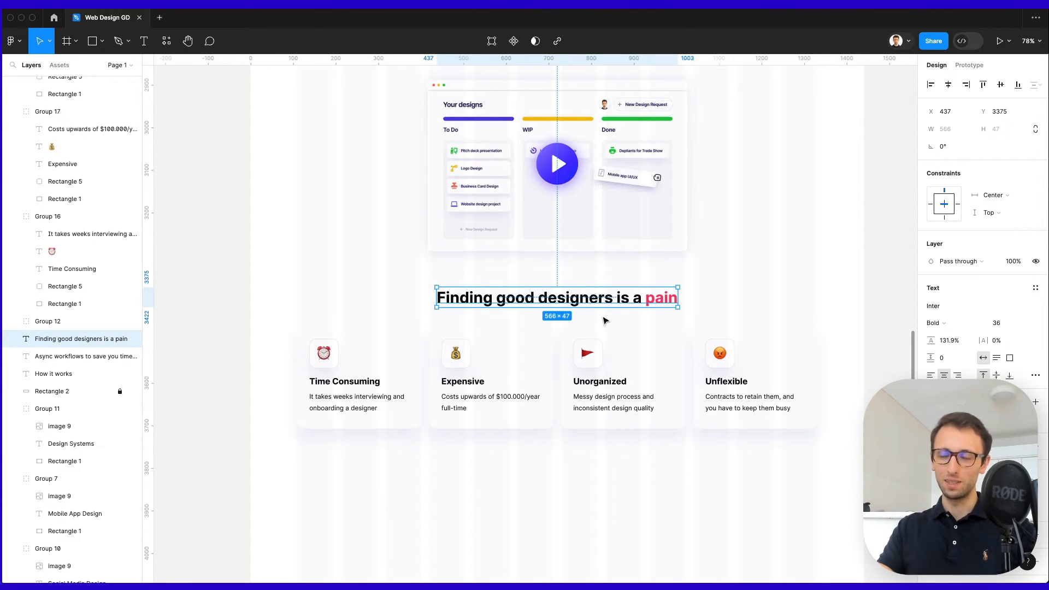
pyautogui.click(1000, 323)
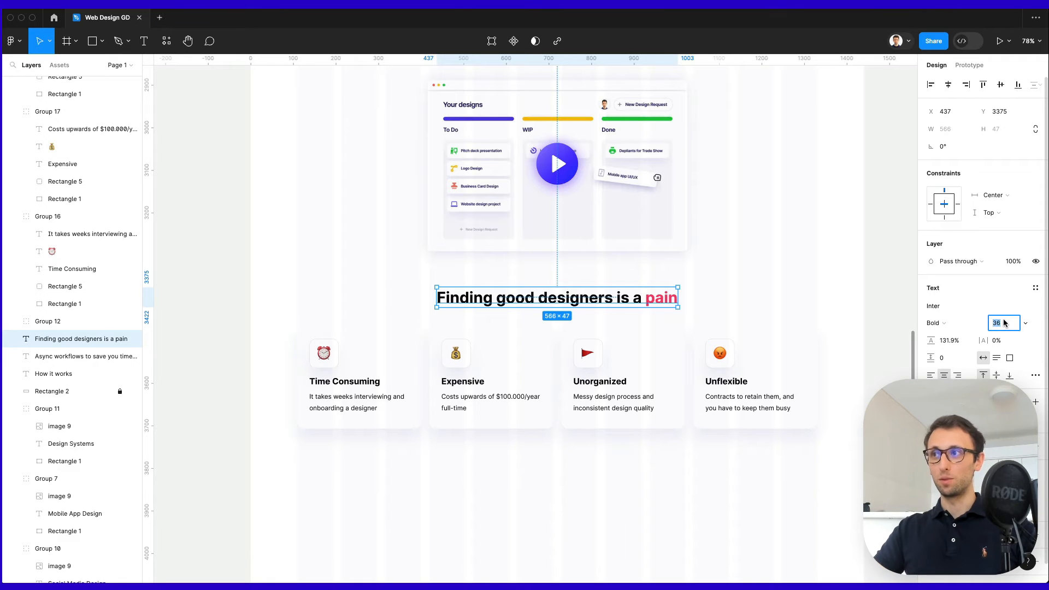
pyautogui.press('Down')
pyautogui.press('Down')
pyautogui.click(766, 267)
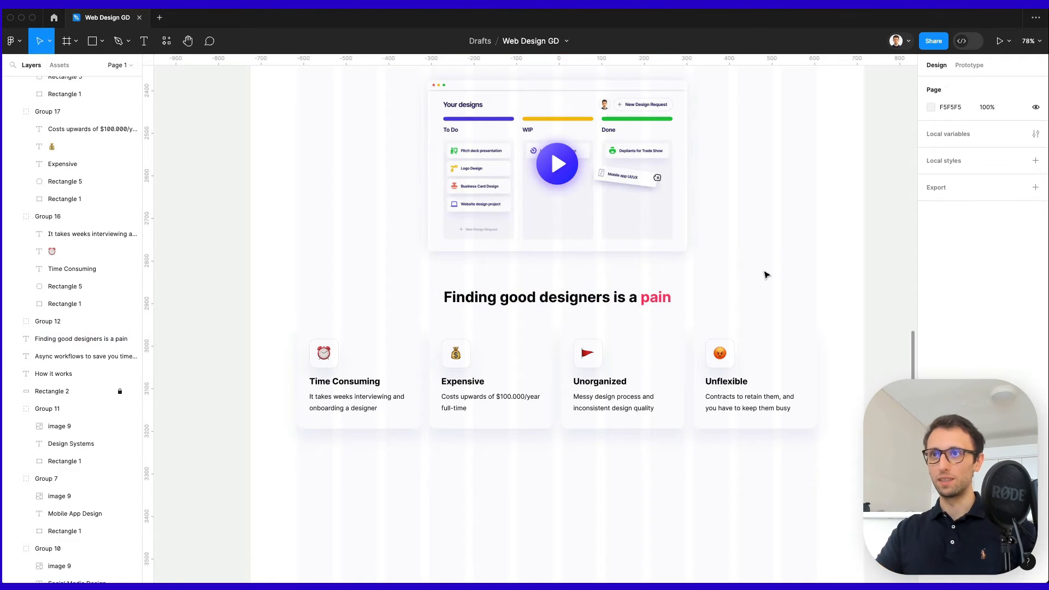
pyautogui.moveTo(823, 270); pyautogui.dragTo(328, 435)
# Duplicate the heading and cards below, retitling the copy 'Giglio Designs is the solution'.
pyautogui.scroll(-2, 464, 355)
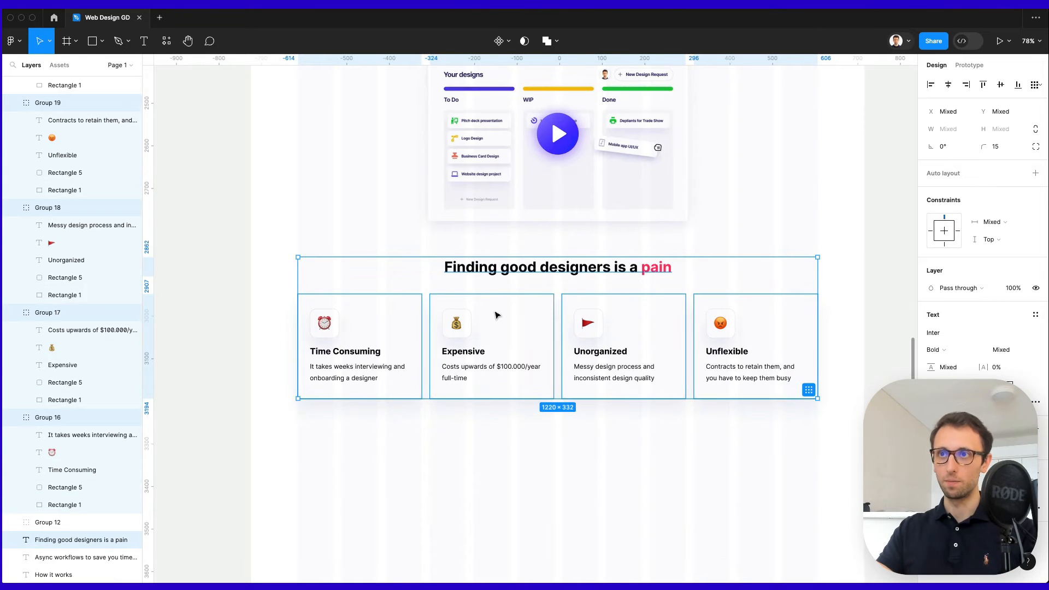
pyautogui.moveTo(507, 315); pyautogui.dragTo(497, 492)
pyautogui.scroll(-5, 497, 492)
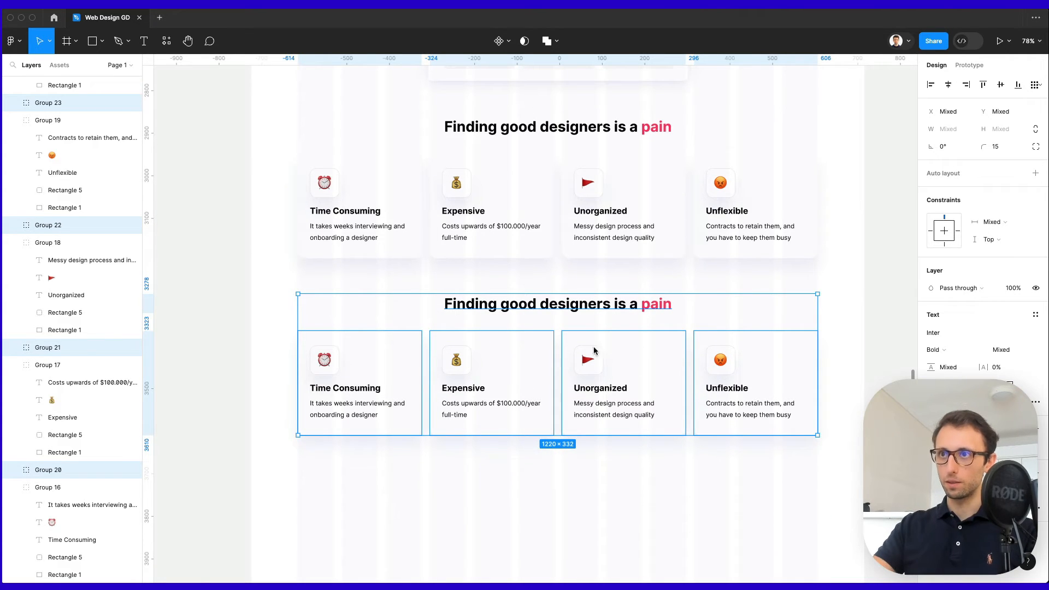
pyautogui.doubleClick(571, 308)
pyautogui.write('Giglio Designs is the solution')
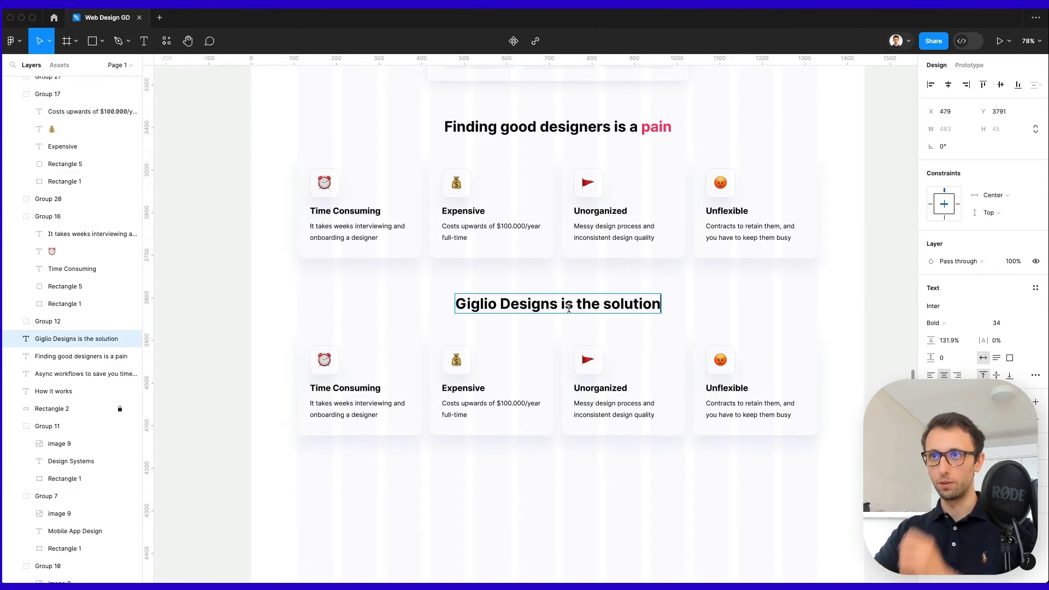
# Color the word 'solution' in the new heading green (00BABE).
pyautogui.doubleClick(622, 304)
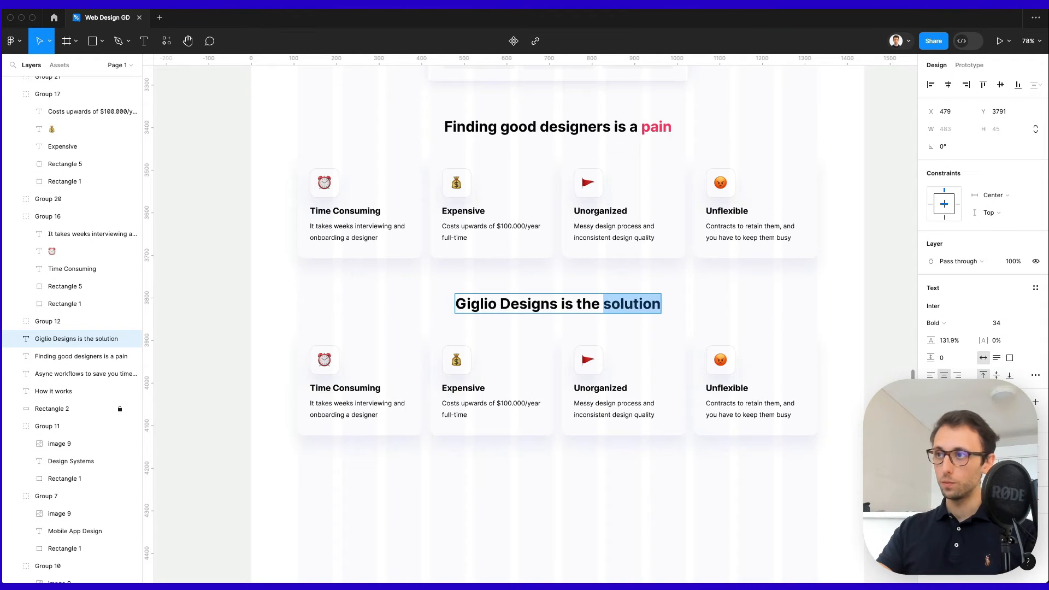
pyautogui.click(930, 419)
pyautogui.click(859, 445)
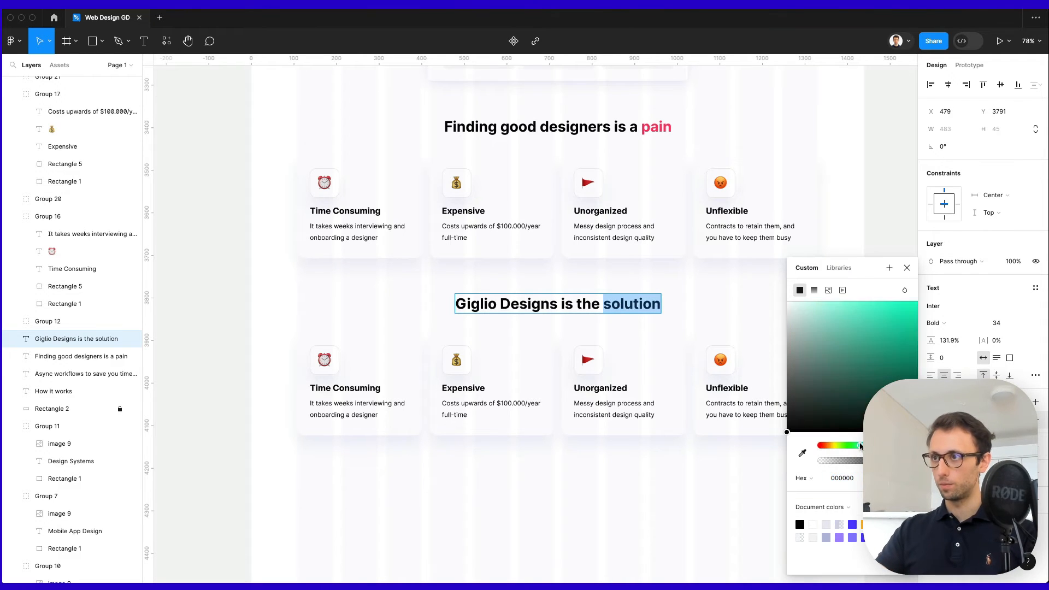
pyautogui.moveTo(882, 381)
pyautogui.mouseDown()
pyautogui.moveTo(945, 328)
pyautogui.moveTo(963, 340)
pyautogui.mouseUp()
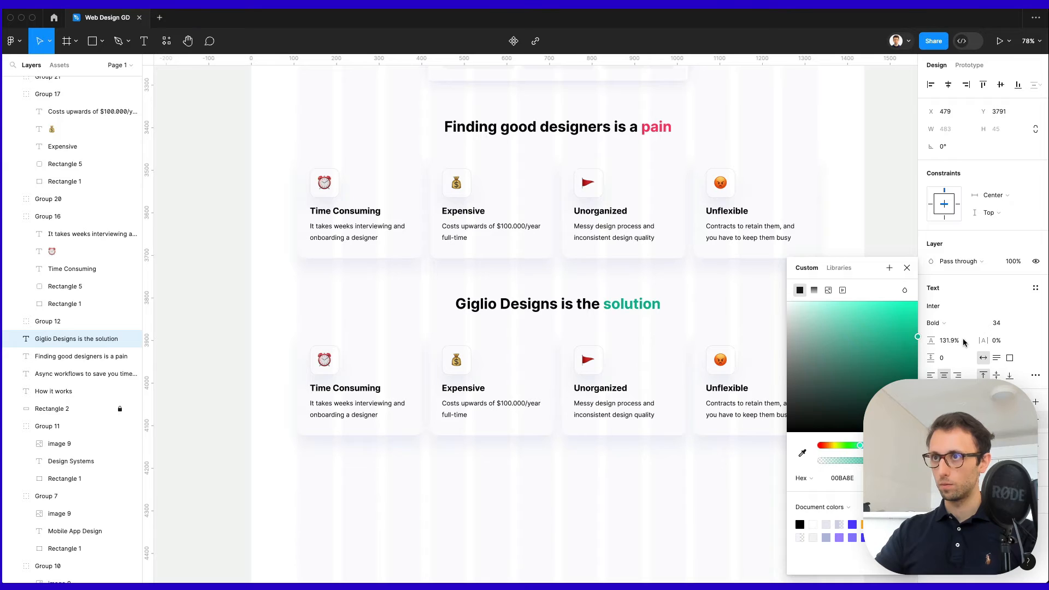
pyautogui.click(857, 445)
pyautogui.press('Escape')
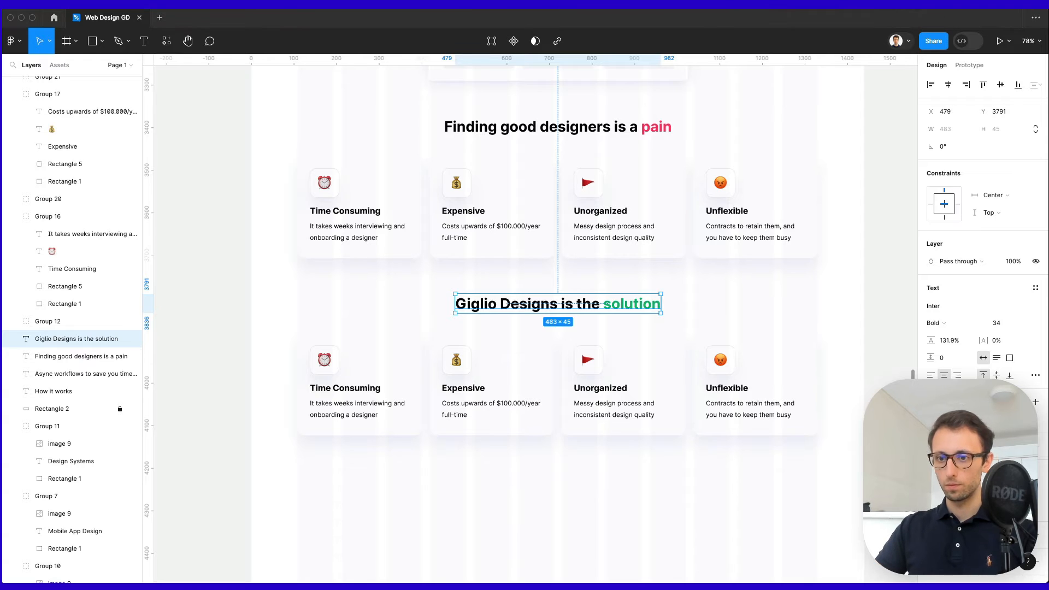
# Turn the first card into 'Fast' with a lightning emoji and the onboarding description.
pyautogui.doubleClick(324, 359)
pyautogui.doubleClick(323, 359)
pyautogui.write('⚡')
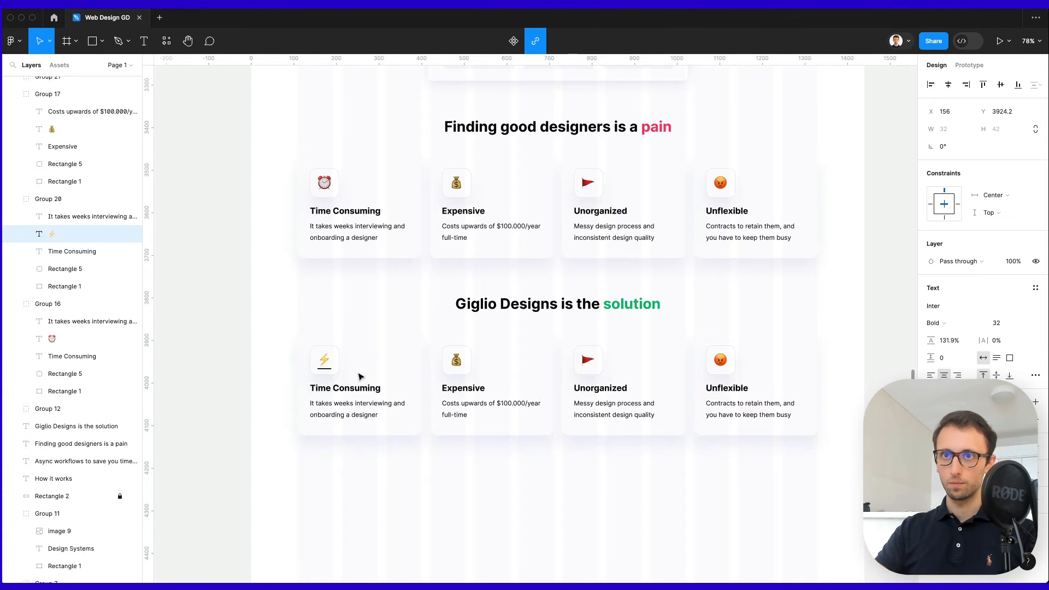
pyautogui.press('super+a')
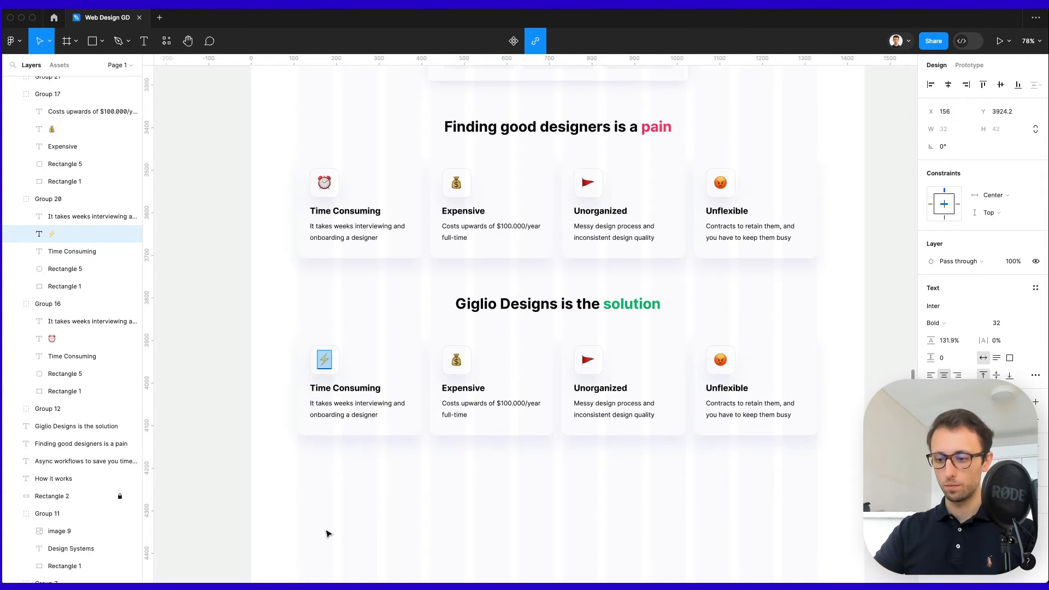
pyautogui.press('Escape')
pyautogui.press('Return')
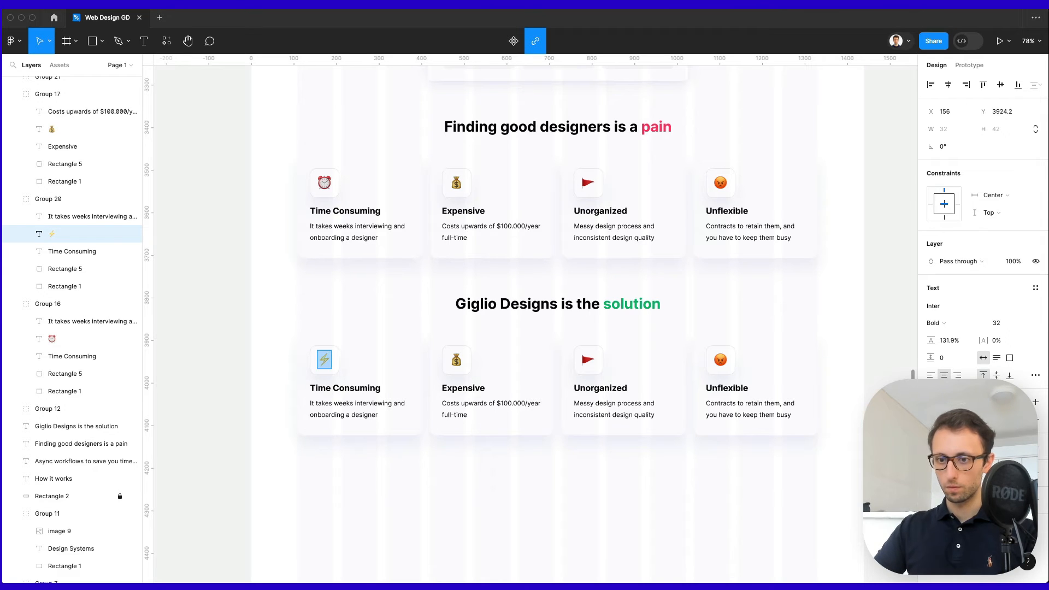
pyautogui.press('Escape')
pyautogui.press('Tab')
pyautogui.press('Return')
pyautogui.write('Fast')
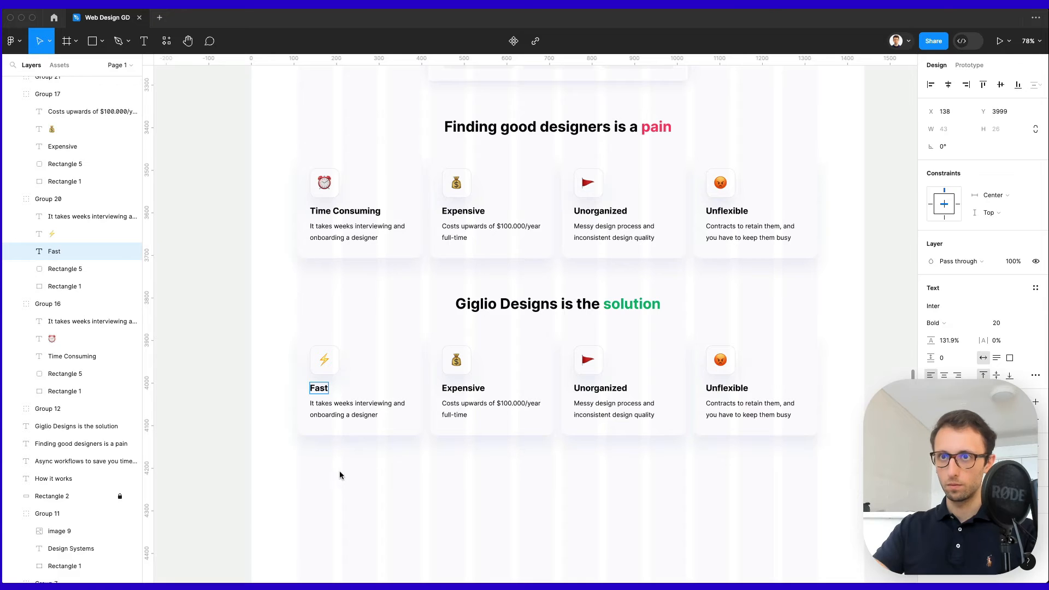
pyautogui.press('Escape')
pyautogui.hotkey('shift', 'Tab')
pyautogui.hotkey('shift', 'Tab')
pyautogui.press('Return')
pyautogui.write("3 minutes onboarding and we'll get started Asap")
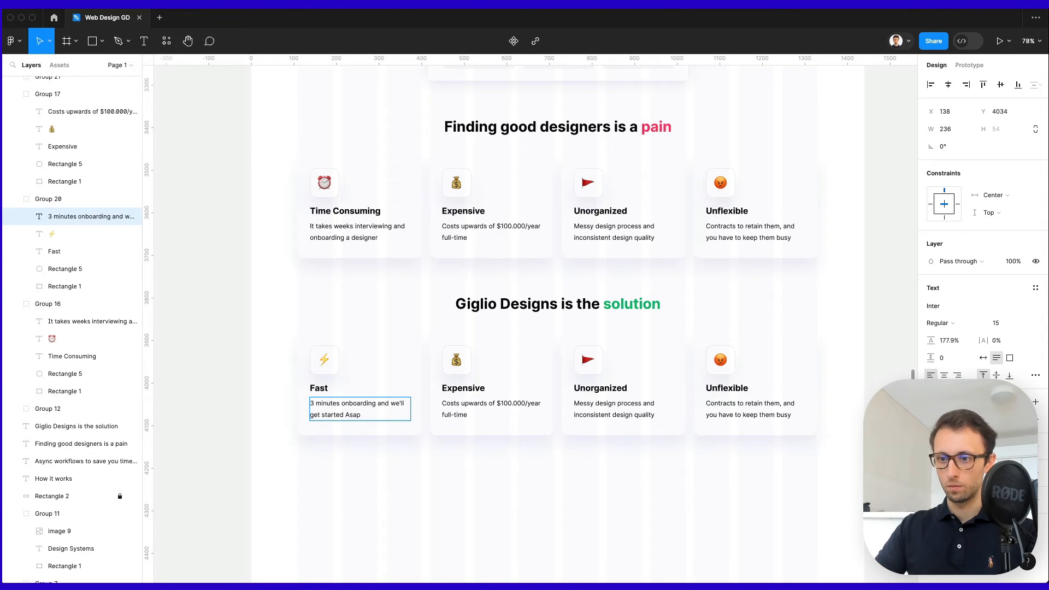
# Make the second card 'Cost-effective' with the small-fraction description and a $ icon.
pyautogui.doubleClick(475, 393)
pyautogui.write('Cost-effective')
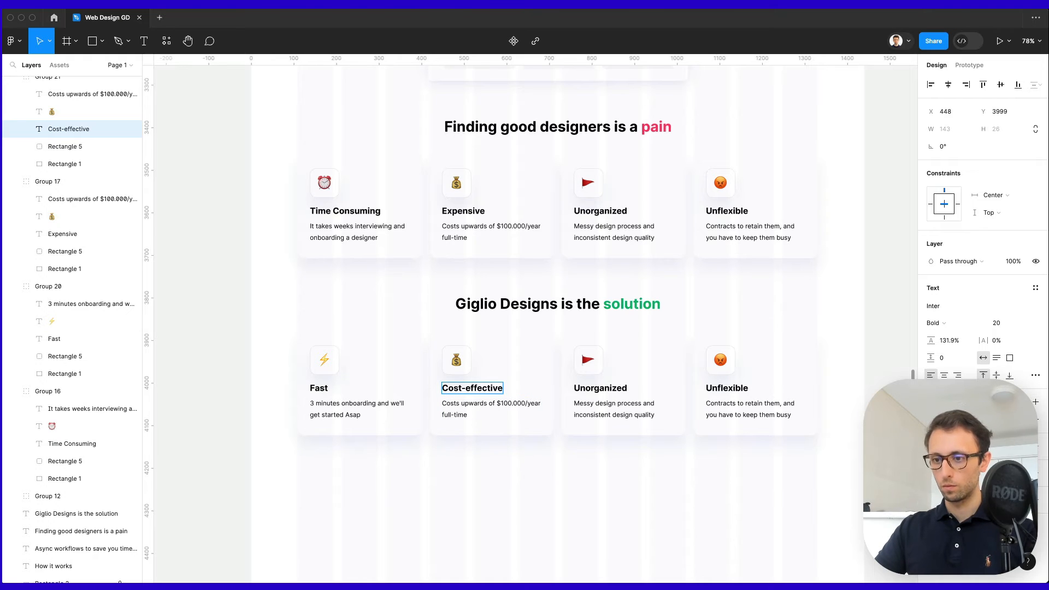
pyautogui.doubleClick(475, 403)
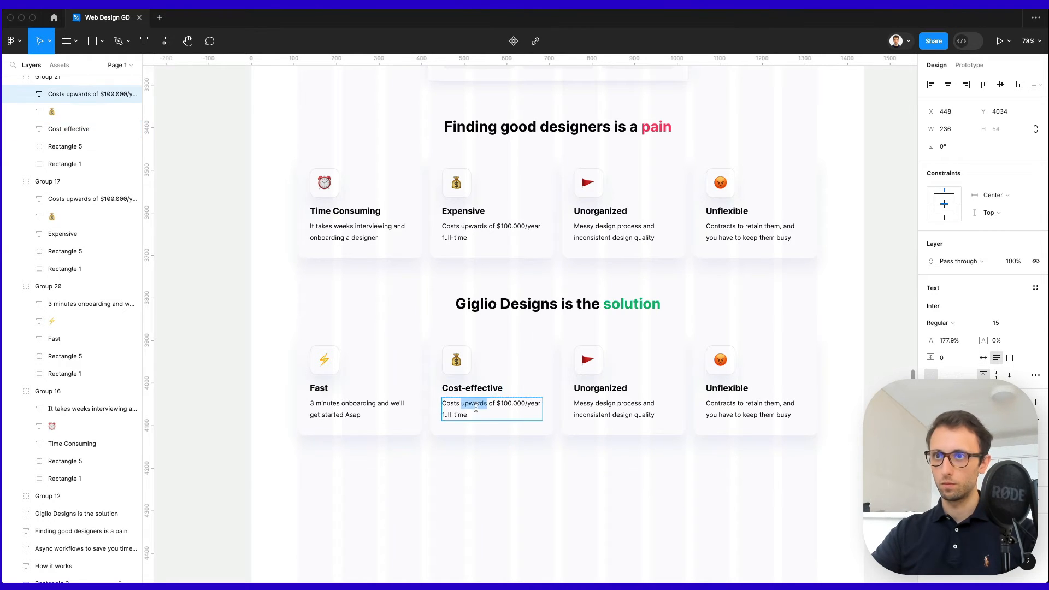
pyautogui.press('super+a')
pyautogui.write('Invest a small fraction of what you would pay a top designer')
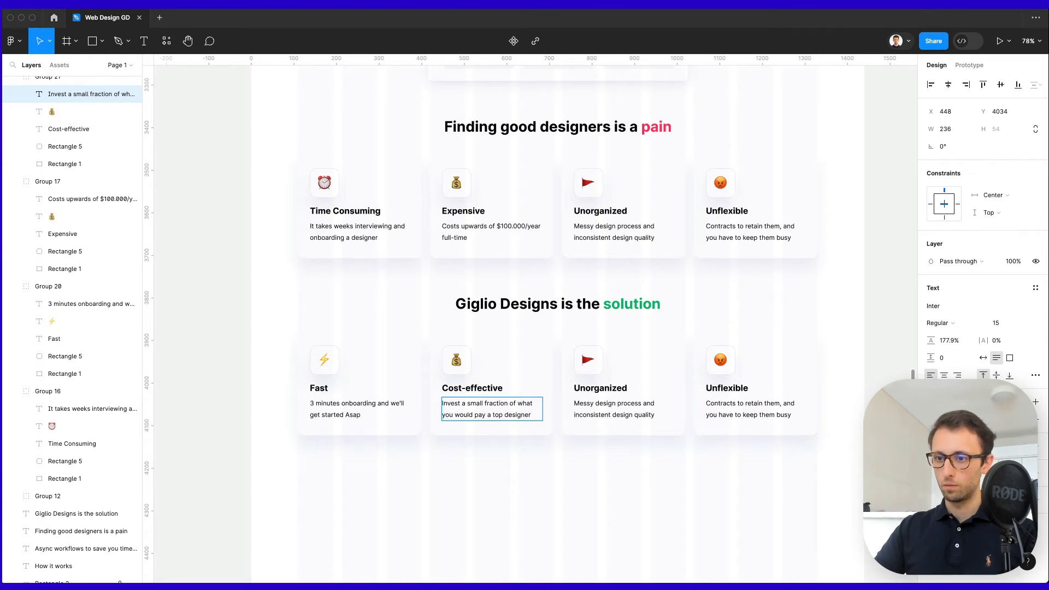
pyautogui.doubleClick(470, 363)
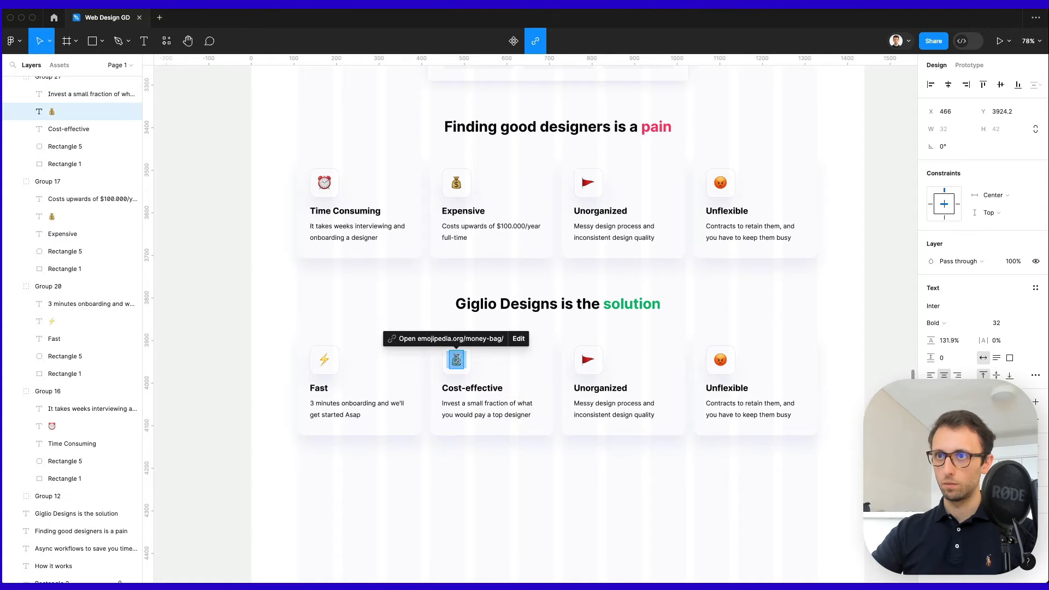
pyautogui.write('$')
pyautogui.press('super+a')
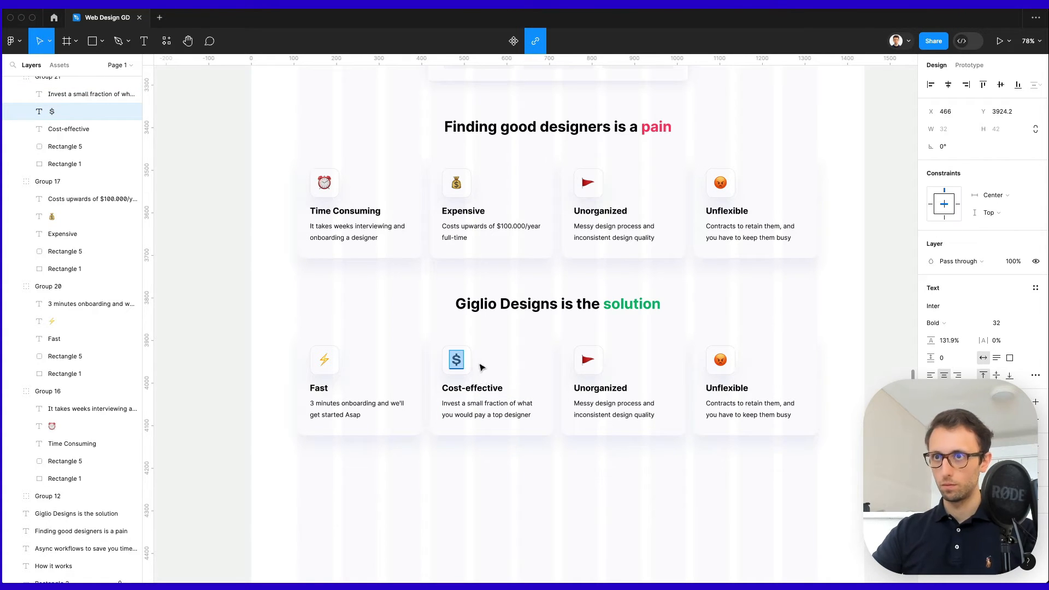
pyautogui.press('Escape')
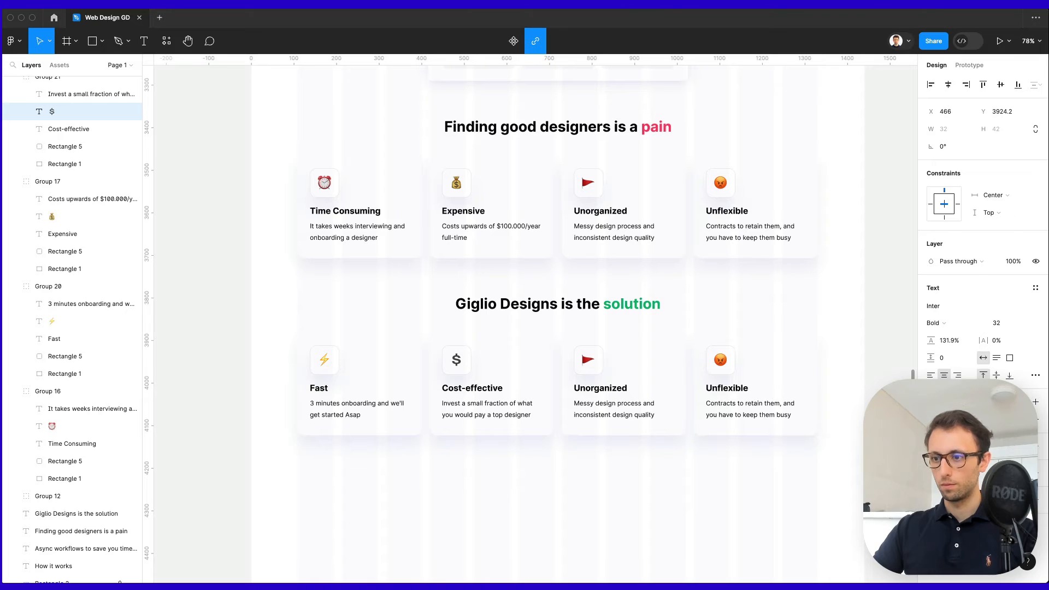
pyautogui.press('Return')
# Make the third card 'Easy' with an OK hand emoji and the Trello board description.
pyautogui.doubleClick(588, 360)
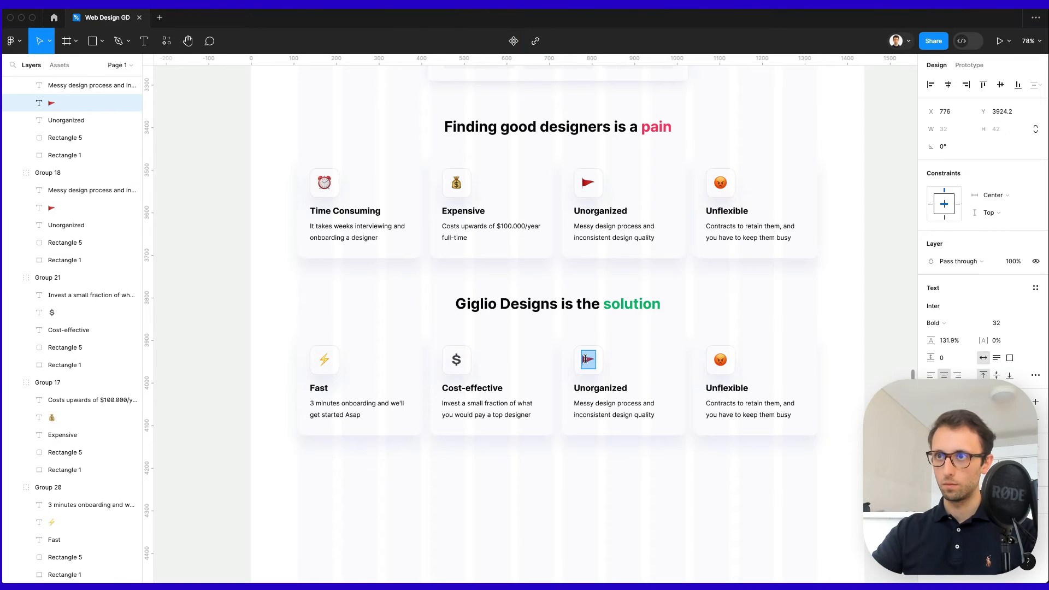
pyautogui.write('👌')
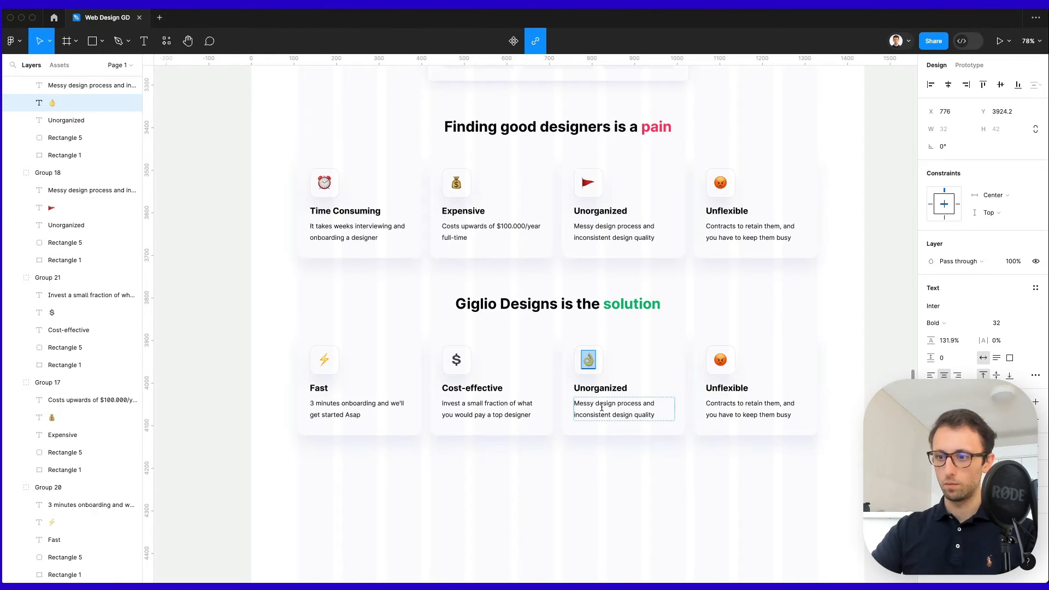
pyautogui.press('Escape')
pyautogui.press('Return')
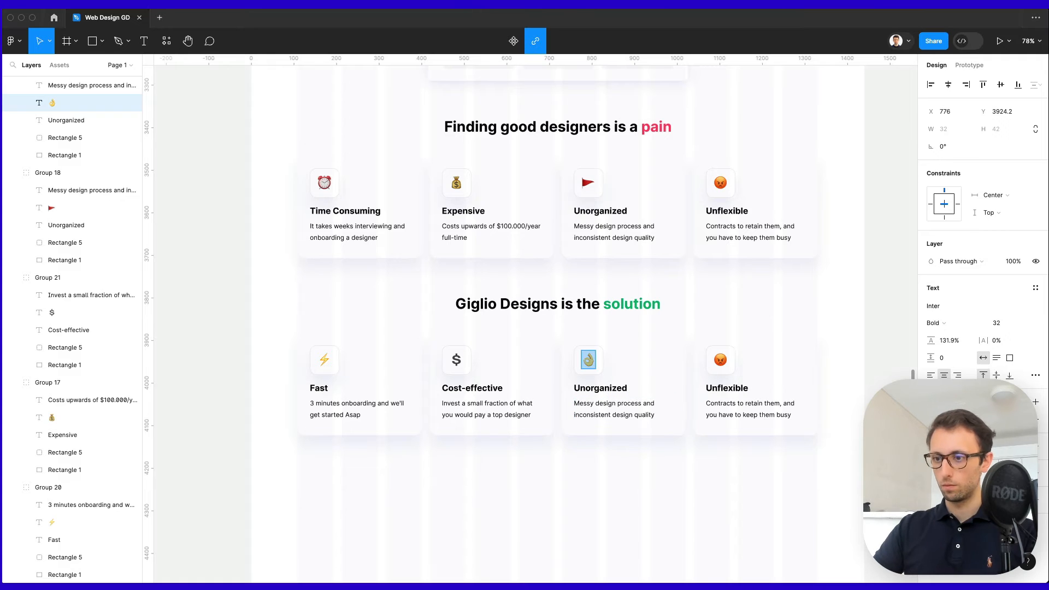
pyautogui.click(617, 387)
pyautogui.press('Return')
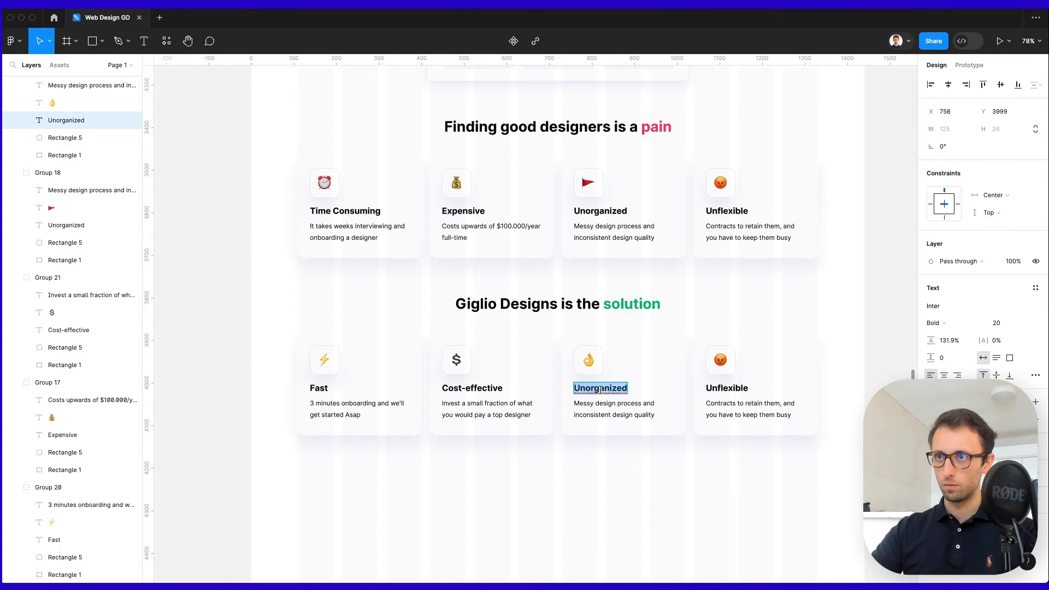
pyautogui.write('Easy')
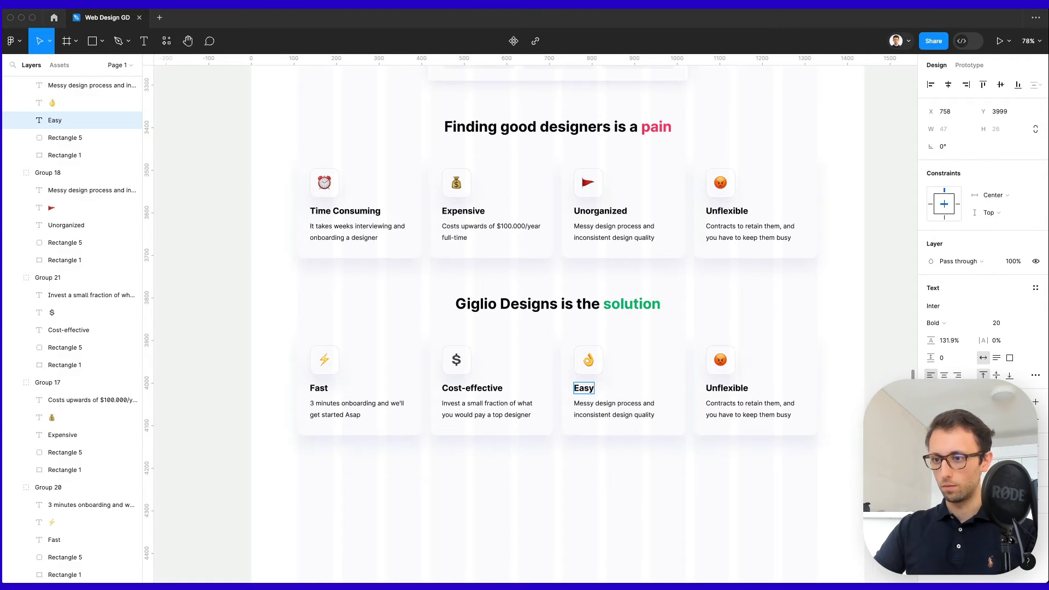
pyautogui.tripleClick(610, 407)
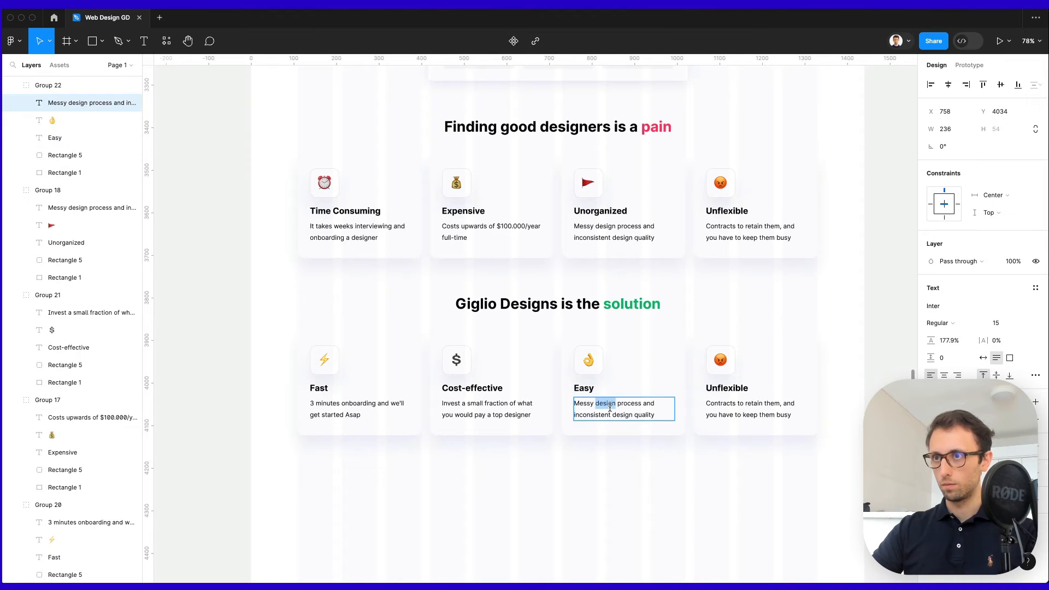
pyautogui.write('Simple 2-step design process with your own Trello board')
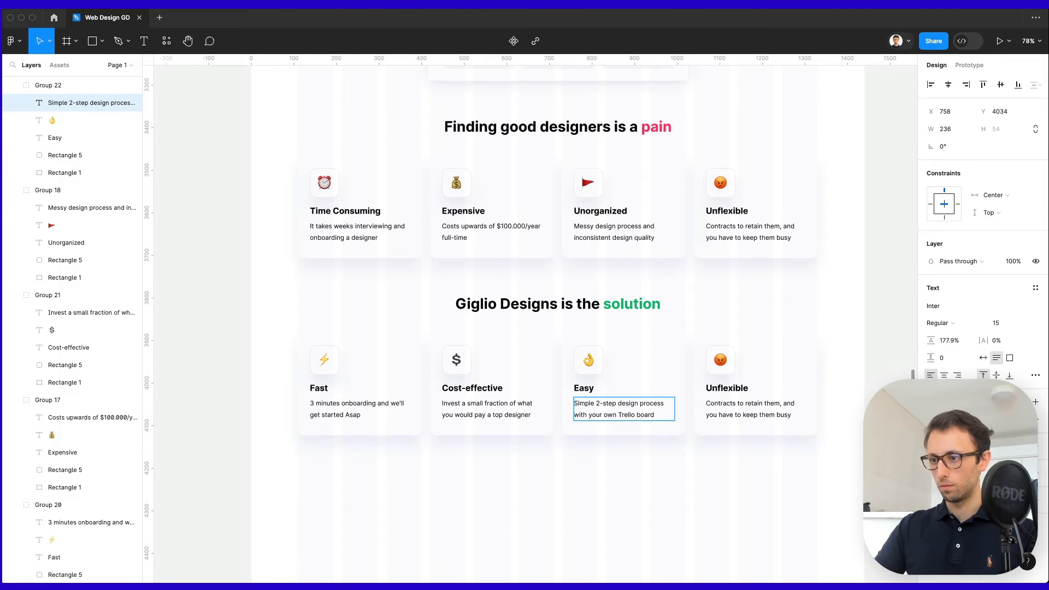
# Make the fourth card 'Flexible' with a ✅ emoji and 'No long term contracts or complicated workflows.'.
pyautogui.doubleClick(726, 388)
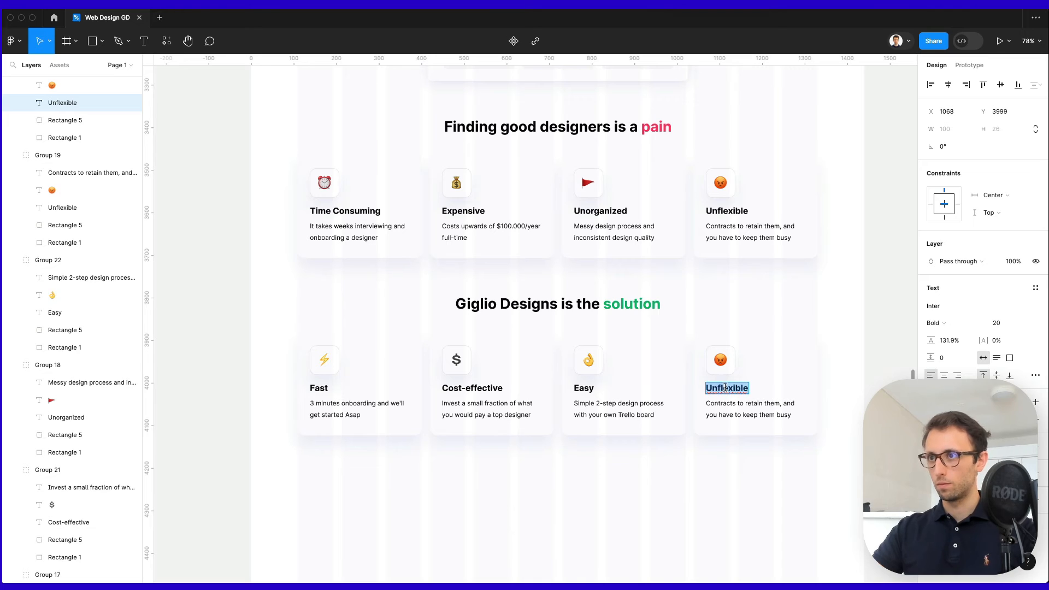
pyautogui.write('Flexible')
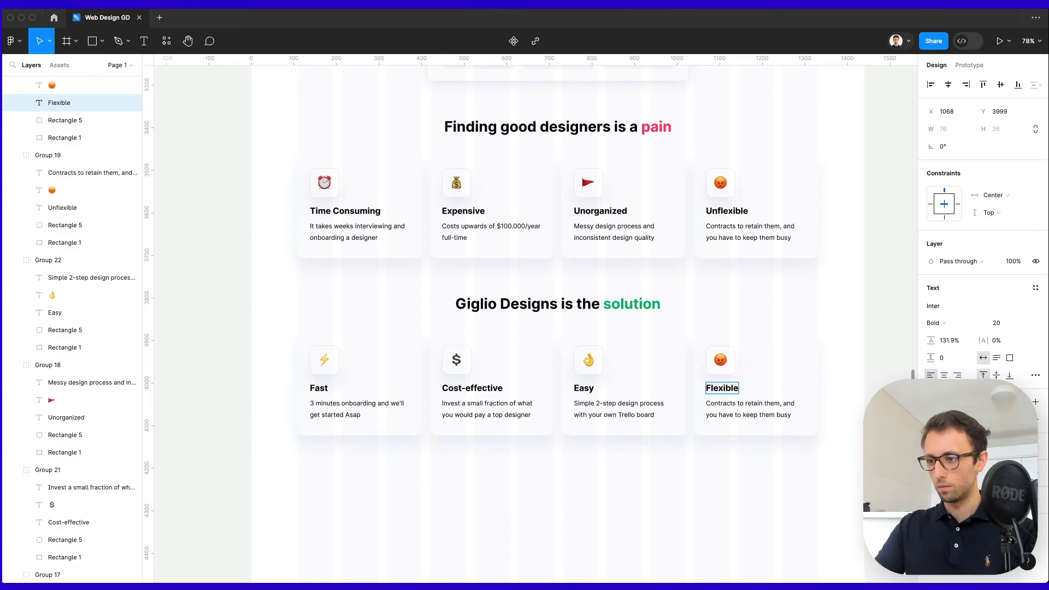
pyautogui.doubleClick(732, 418)
pyautogui.write('No long term contracts or complicated workflows.')
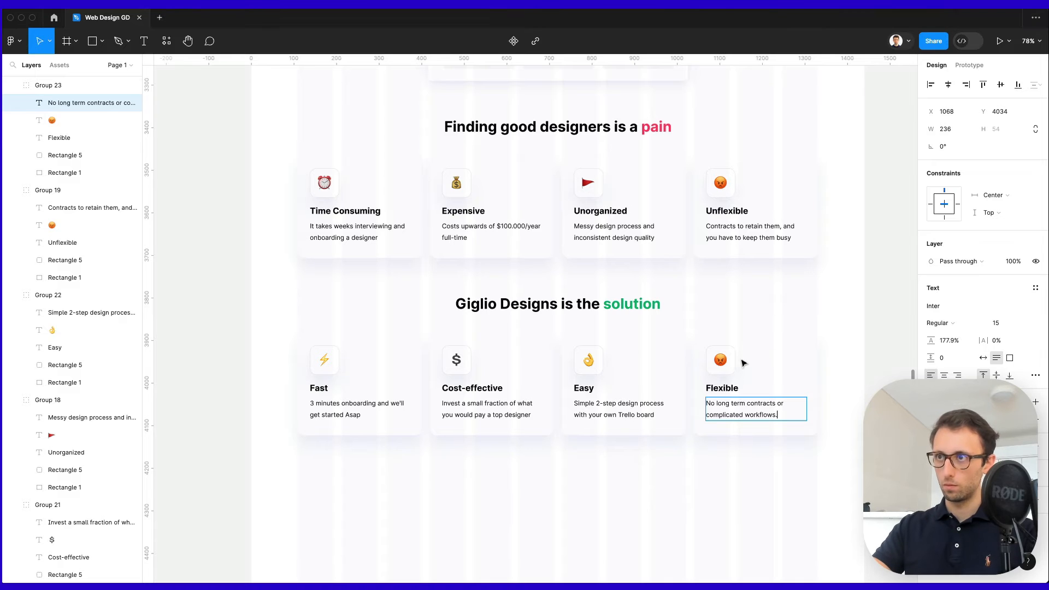
pyautogui.doubleClick(720, 359)
pyautogui.write('✅')
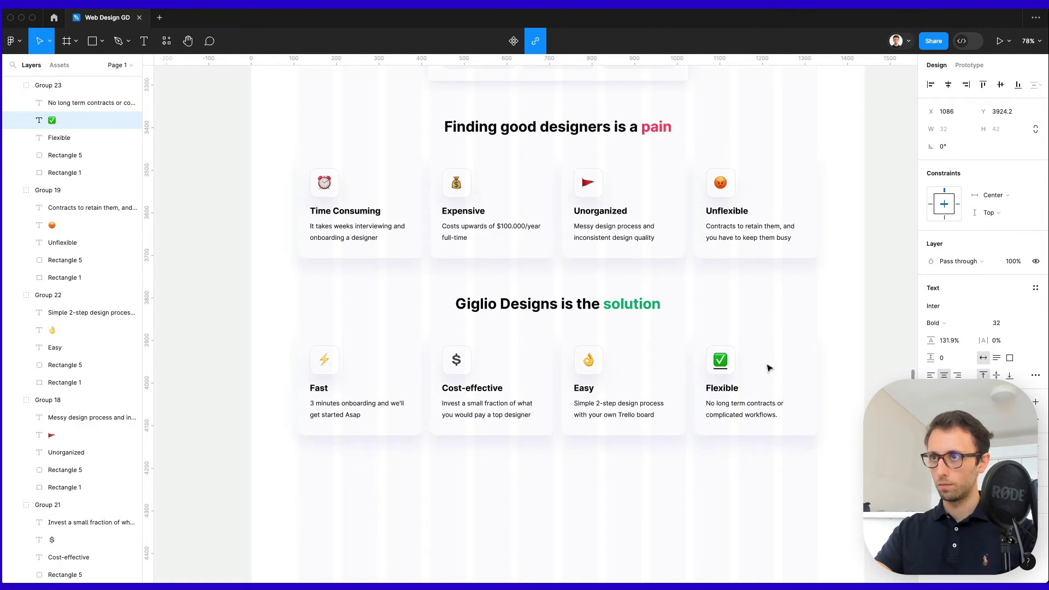
pyautogui.press('Escape')
pyautogui.click(770, 368)
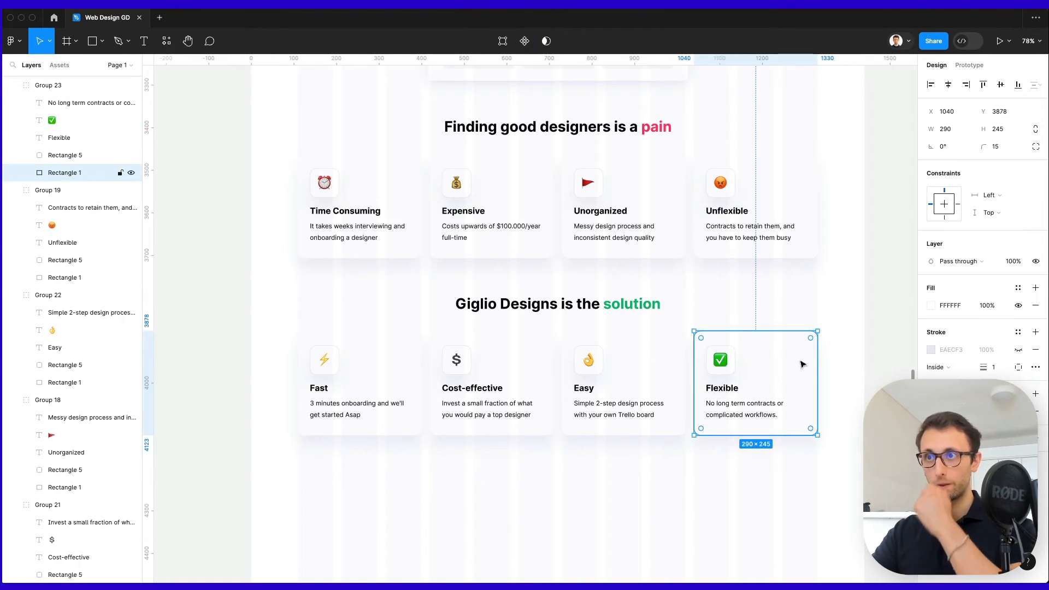
pyautogui.click(849, 363)
# Scroll through the design and bring the live Giglio Designs site into view.
pyautogui.scroll(-1, 850, 363)
pyautogui.scroll(5, 845, 358)
pyautogui.hscroll(2, 845, 358)
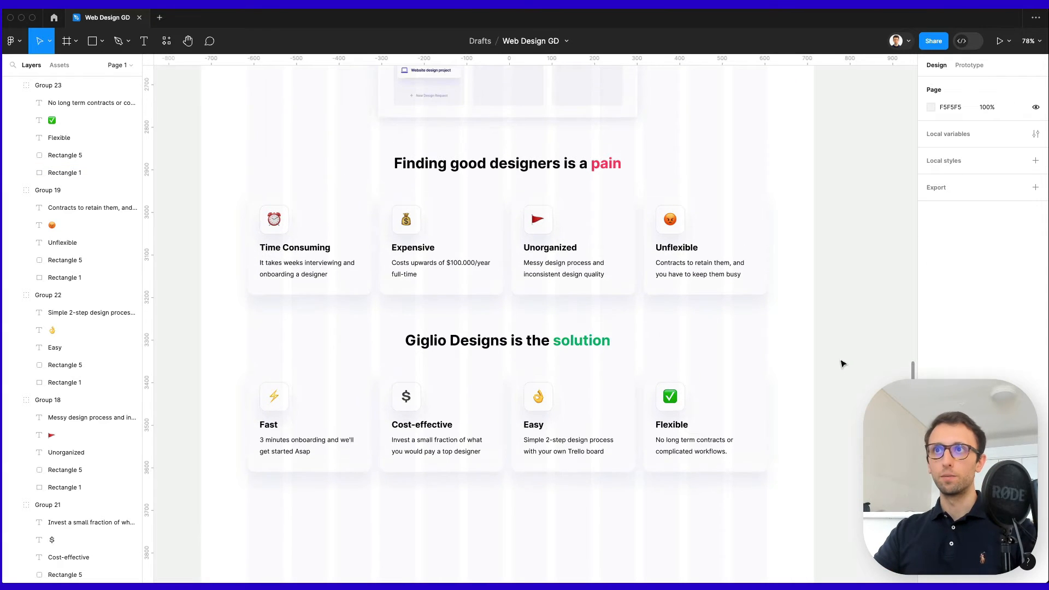
pyautogui.scroll(-2, 839, 363)
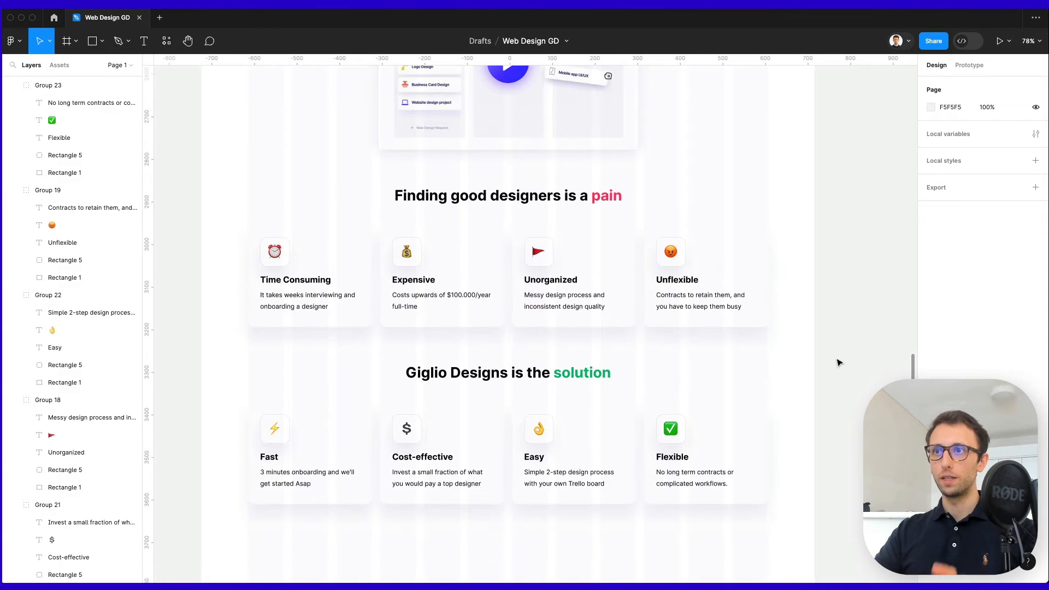
pyautogui.scroll(-2, 839, 363)
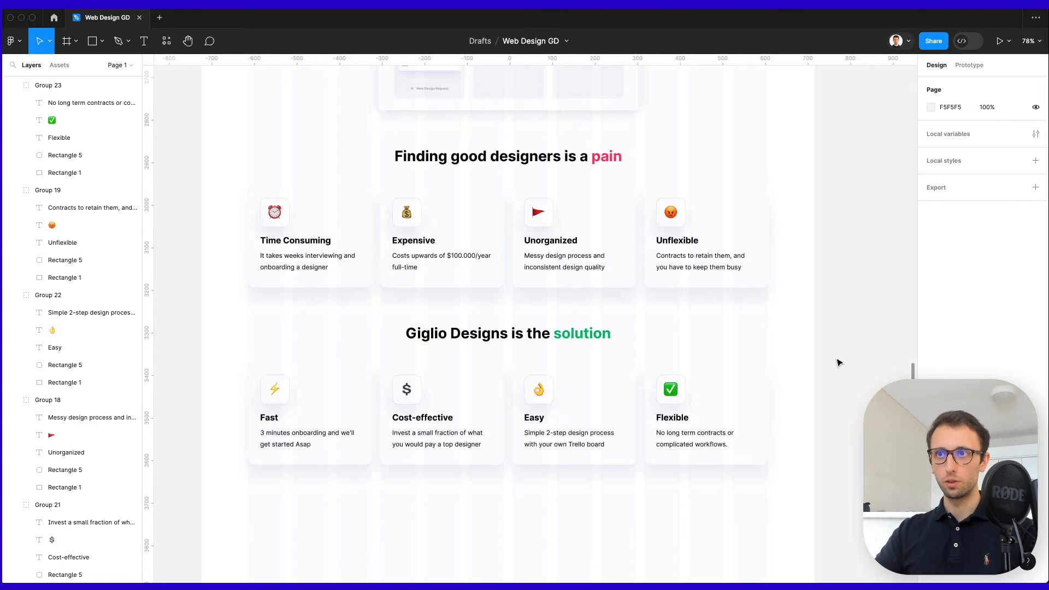
pyautogui.hscroll(-2, 838, 363)
pyautogui.scroll(-1, 839, 363)
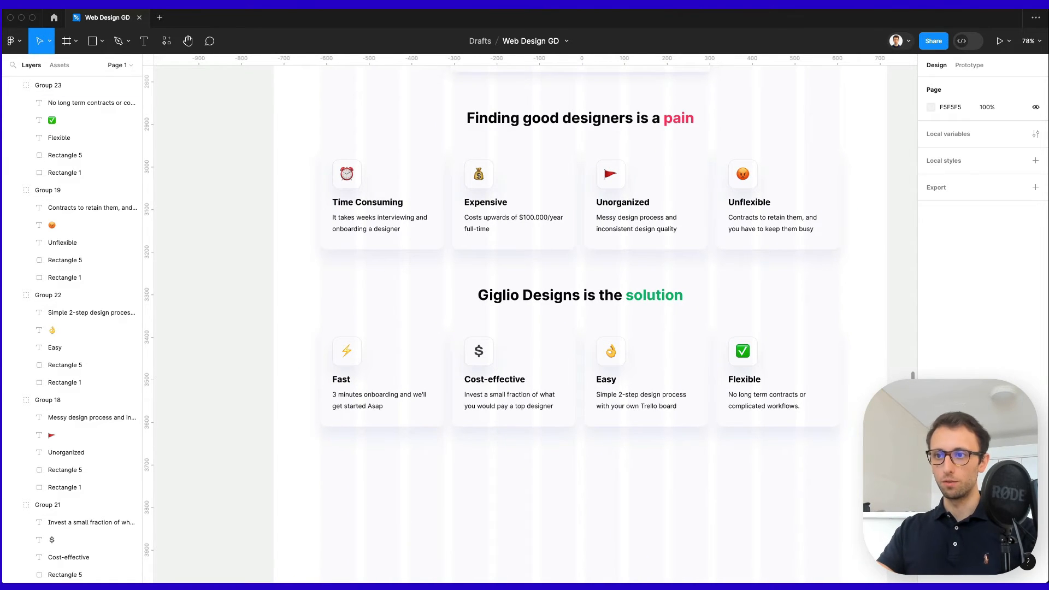
pyautogui.moveTo(802, 580); pyautogui.dragTo(804, 17)
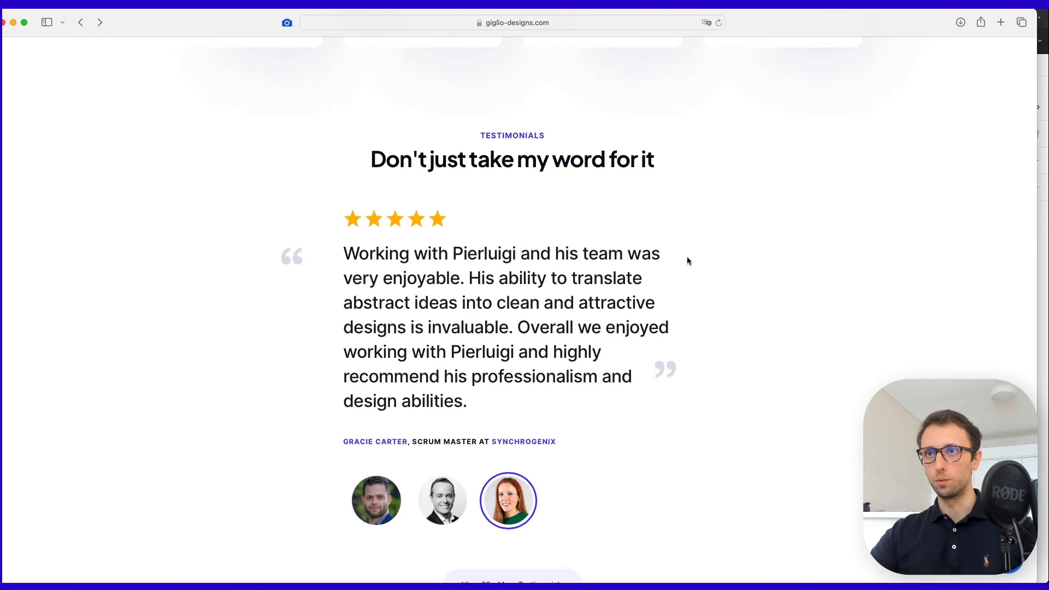
# Review the live site's testimonial paragraph and the reviewer's LinkedIn profile, then close that tab.
pyautogui.scroll(-1, 563, 304)
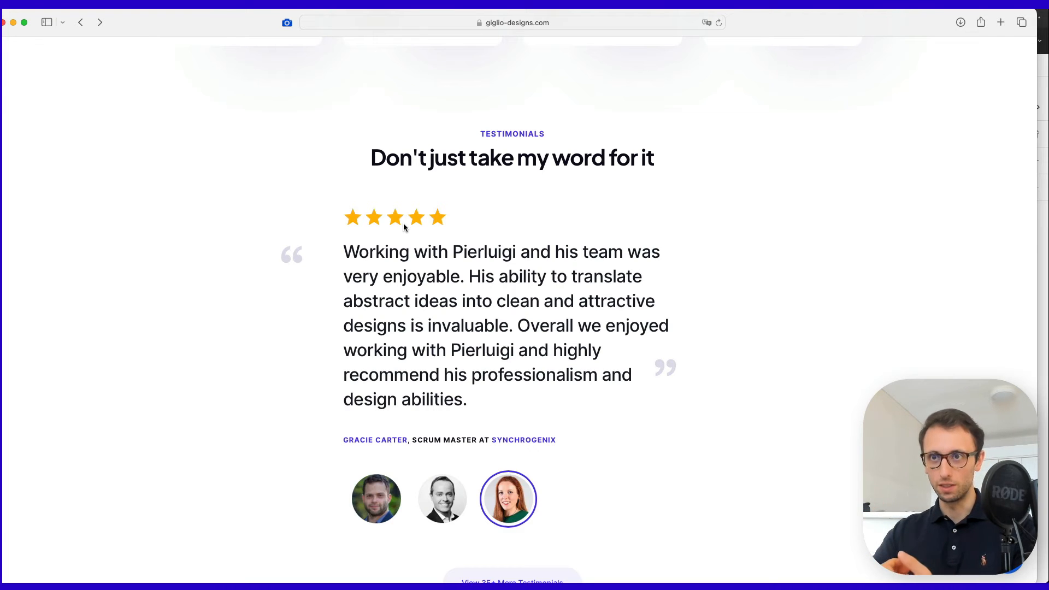
pyautogui.moveTo(353, 242); pyautogui.dragTo(480, 398)
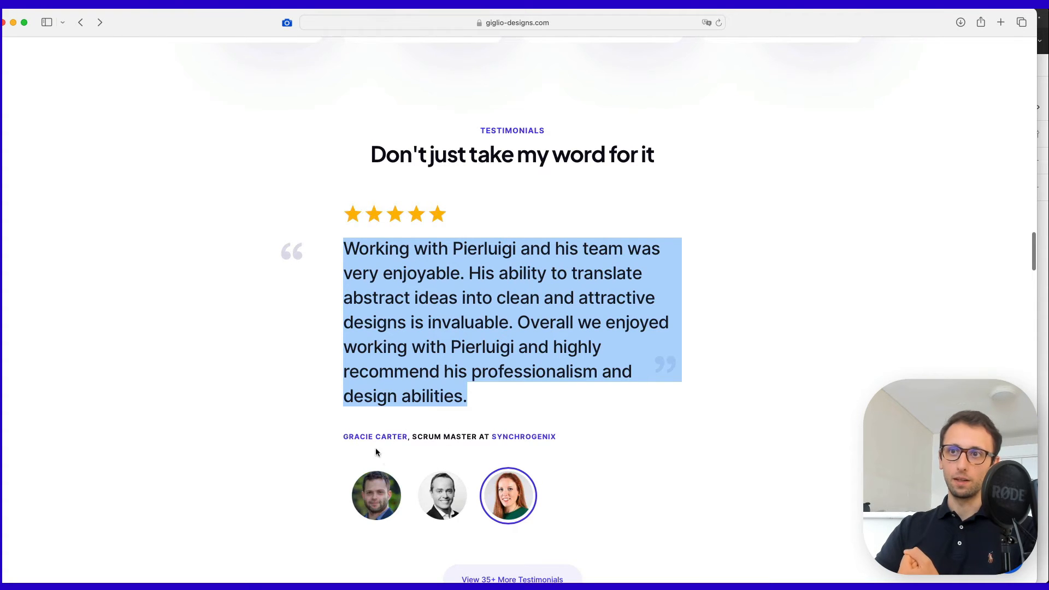
pyautogui.scroll(-1, 408, 445)
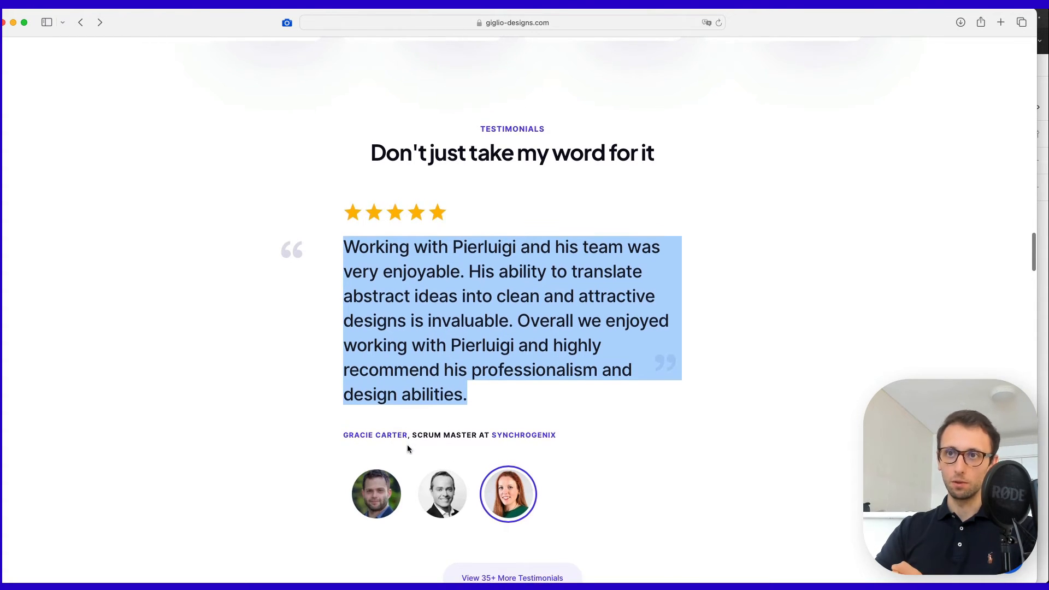
pyautogui.scroll(-1, 382, 440)
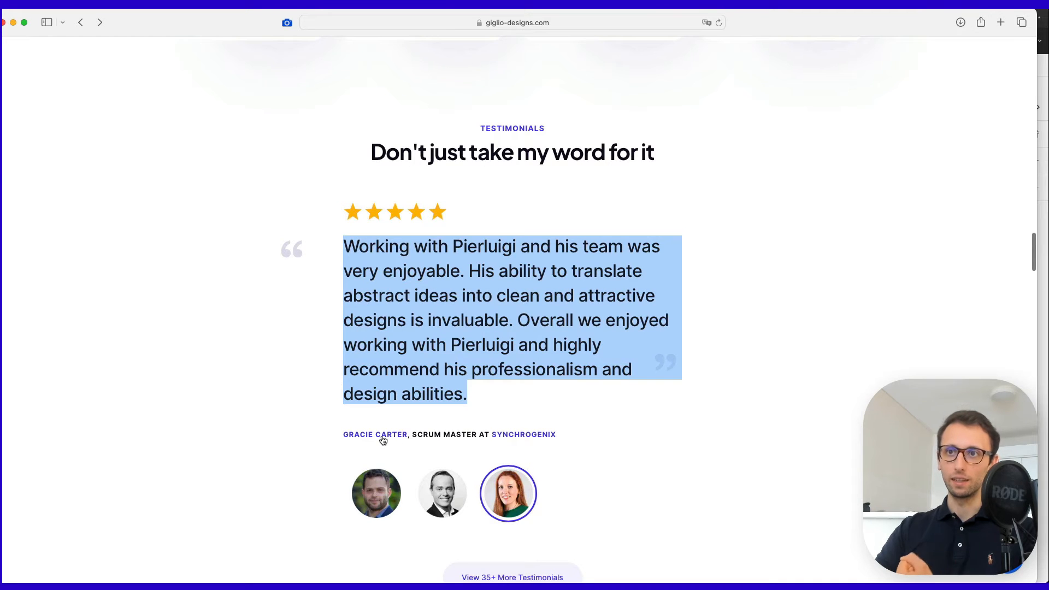
pyautogui.keyDown('super'); pyautogui.click(383, 435); pyautogui.keyUp('super')
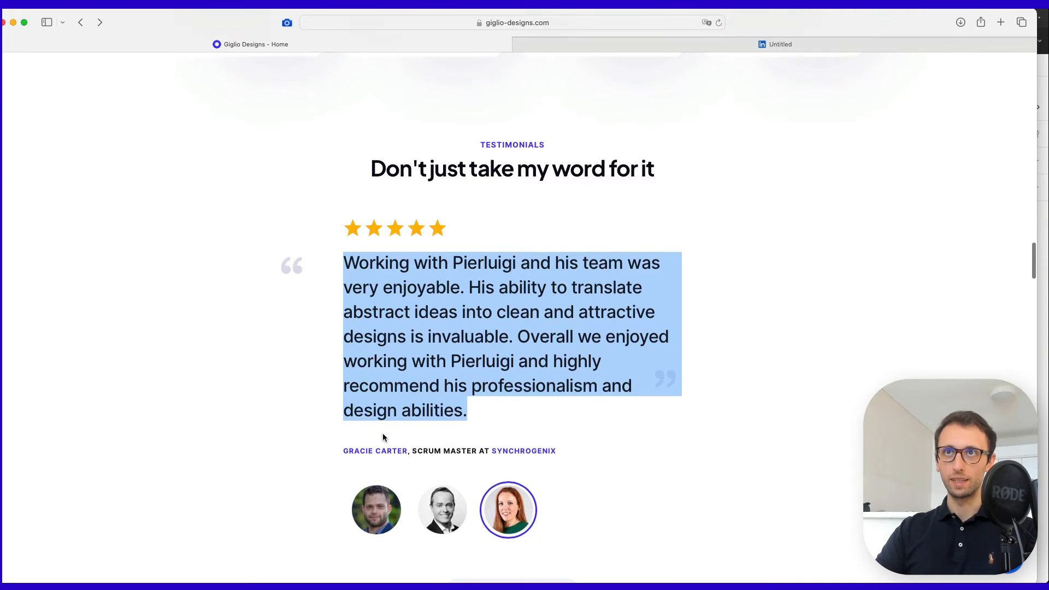
pyautogui.click(632, 48)
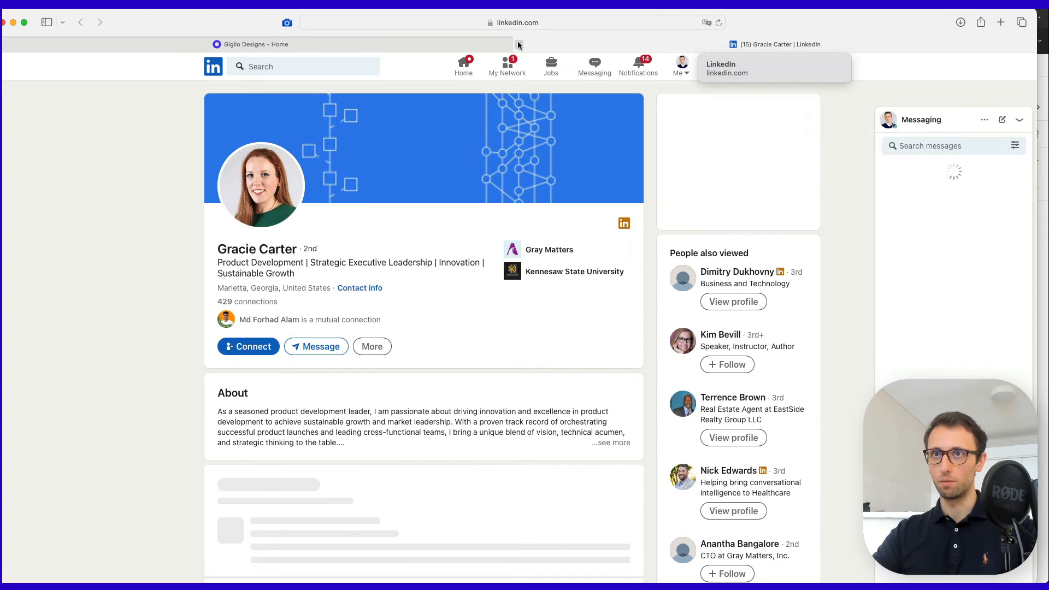
pyautogui.click(519, 44)
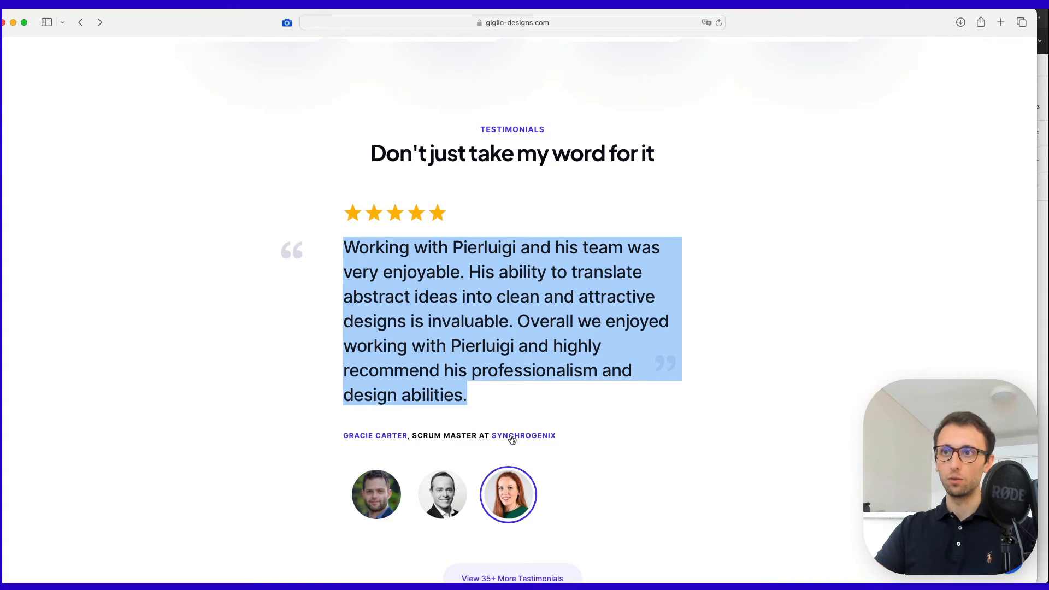
pyautogui.scroll(-1, 510, 435)
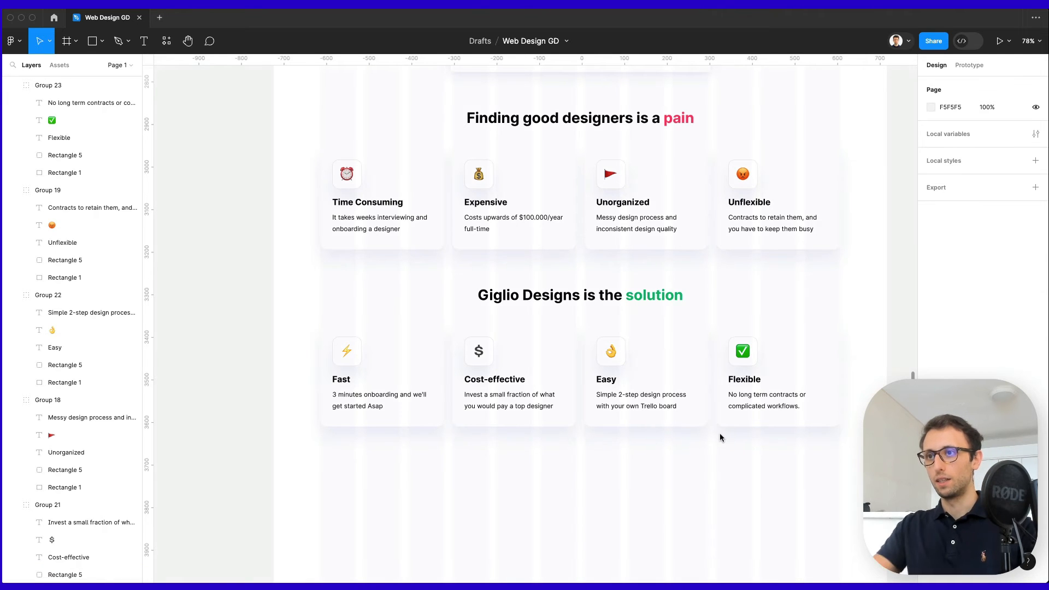
# Duplicate the solution title further down and retitle it 'Don't just take my word for it'.
pyautogui.scroll(-4, 722, 436)
pyautogui.hscroll(2, 732, 415)
pyautogui.scroll(5, 735, 383)
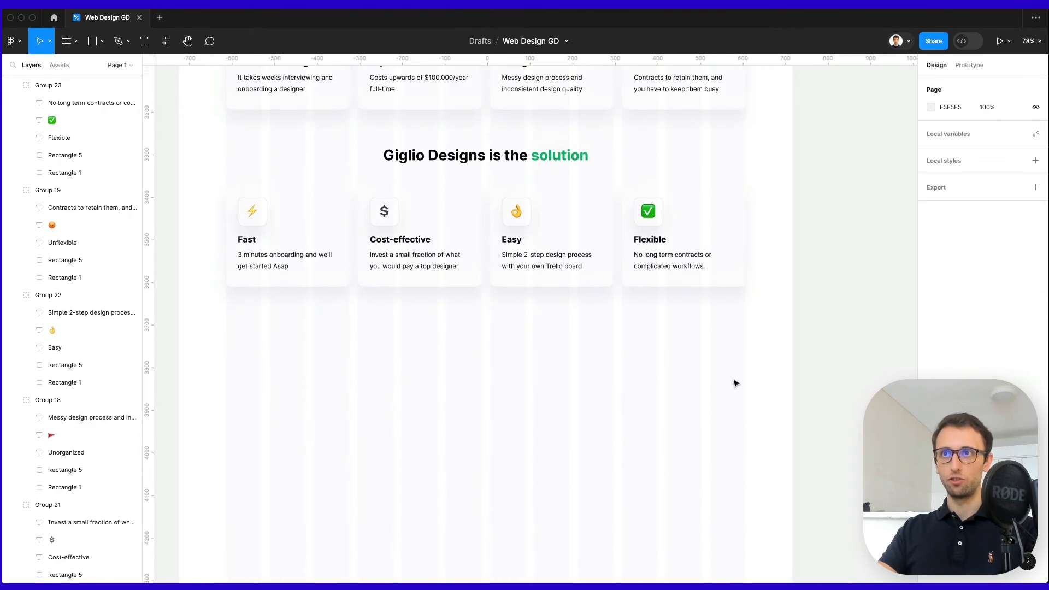
pyautogui.moveTo(492, 310); pyautogui.dragTo(532, 535)
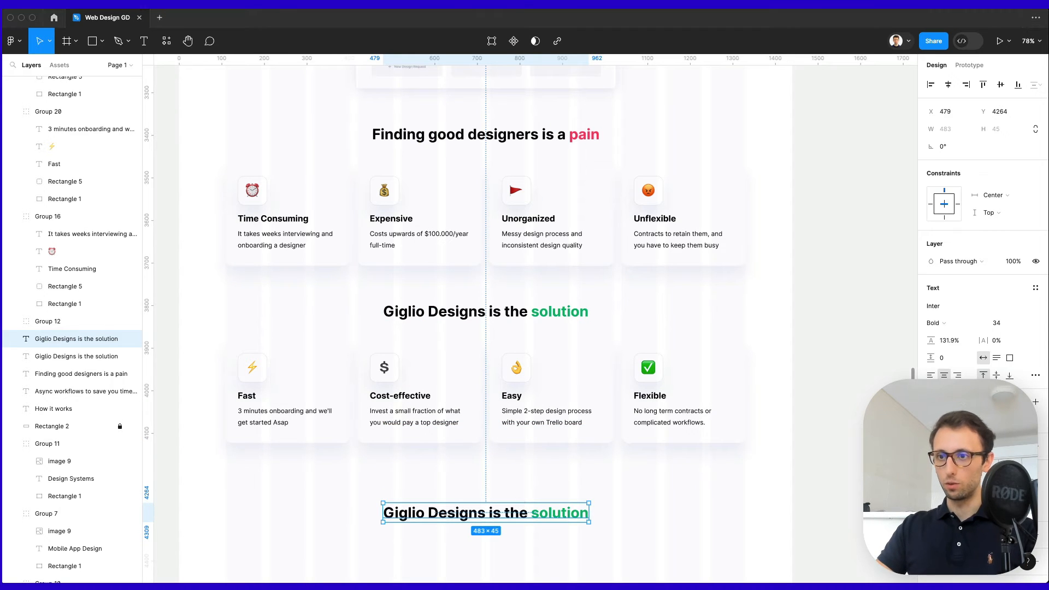
pyautogui.doubleClick(459, 522)
pyautogui.write("Don't just take my word for it")
pyautogui.click(629, 493)
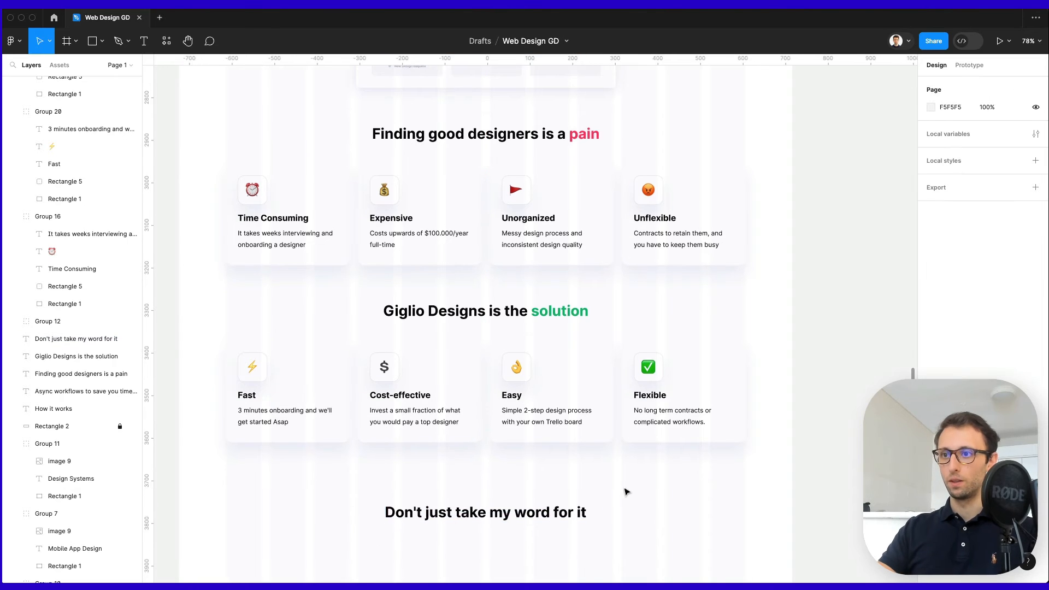
# Reuse the PIXEL-PERFECT label as a centred 'TESTIMONIALS' label above the new heading.
pyautogui.scroll(20, 588, 399)
pyautogui.scroll(5, 588, 404)
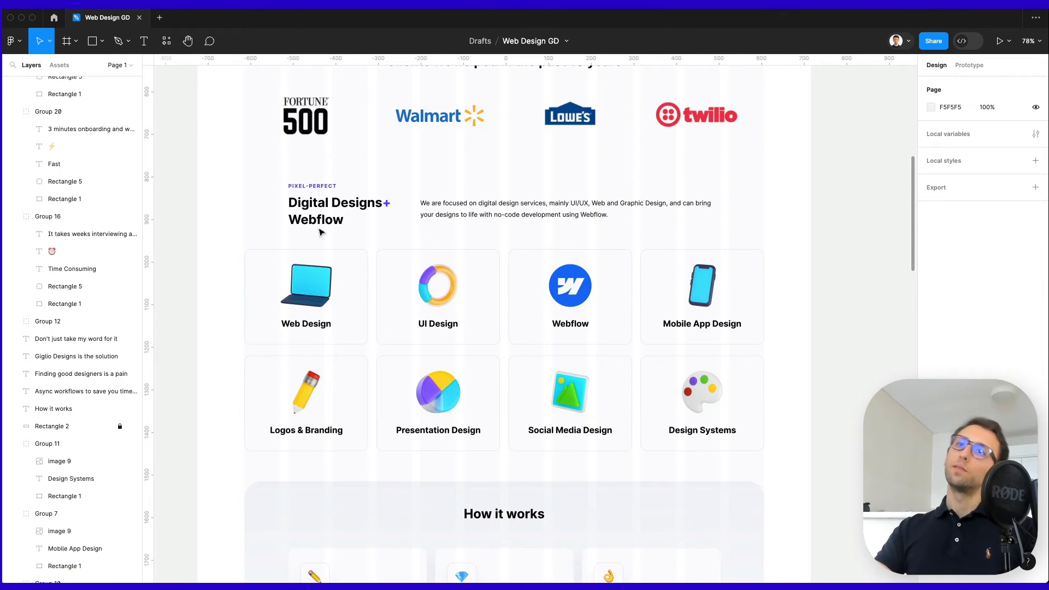
pyautogui.click(327, 186)
pyautogui.scroll(-20, 583, 247)
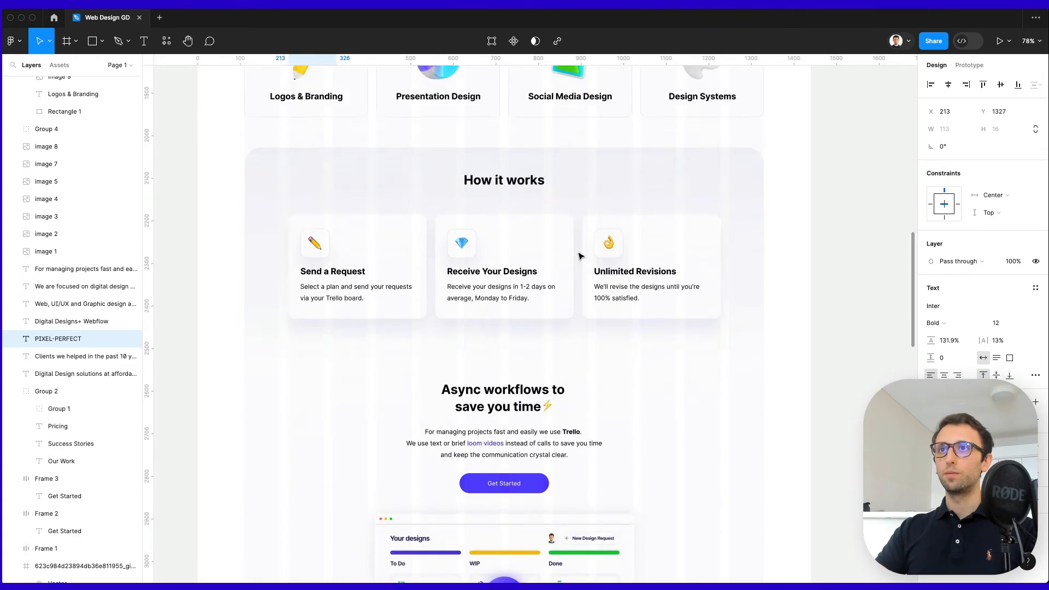
pyautogui.click(548, 270)
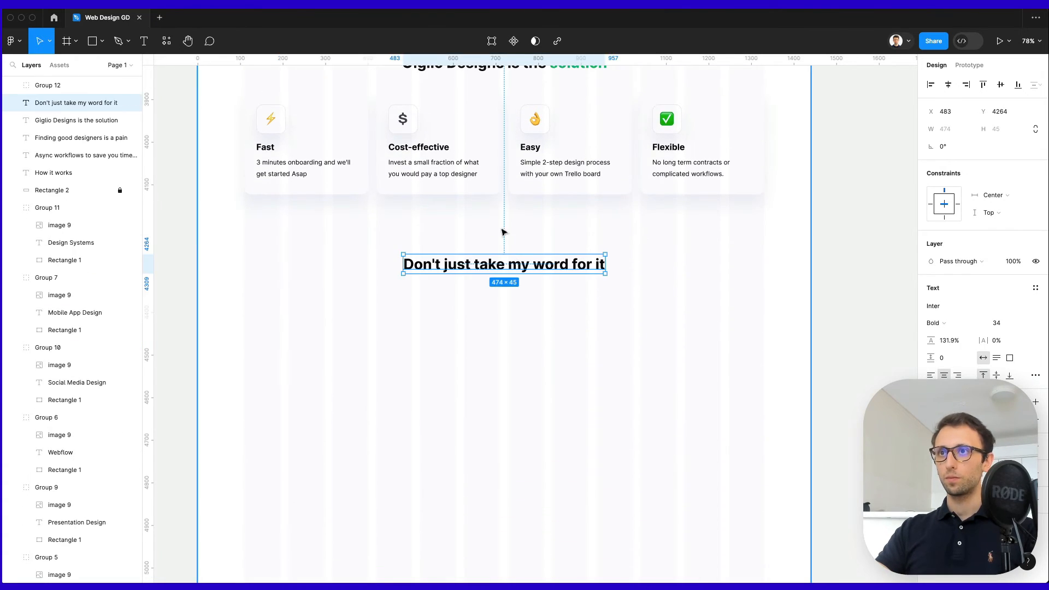
pyautogui.hotkey('ctrl', 'v')
pyautogui.moveTo(513, 243); pyautogui.dragTo(500, 253)
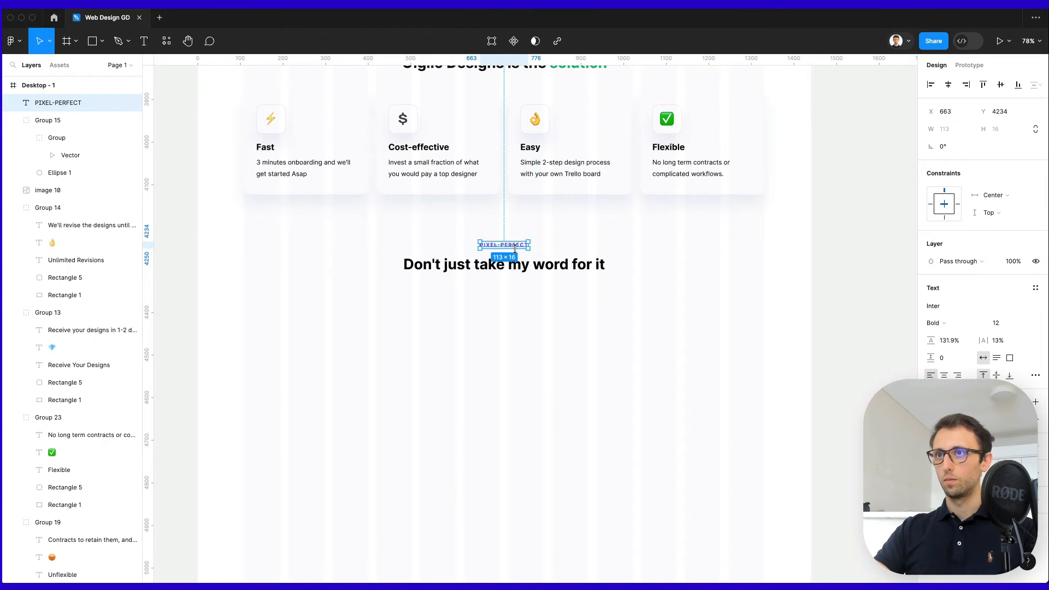
pyautogui.press('Return')
pyautogui.write('TESTIMONIALS')
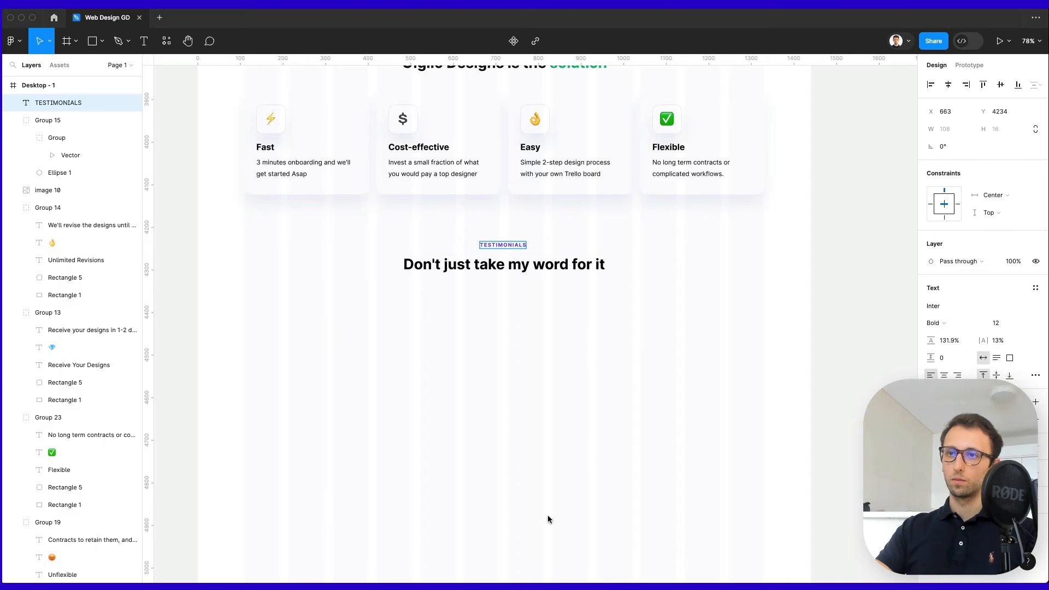
pyautogui.scroll(2, 529, 290)
pyautogui.press('Escape')
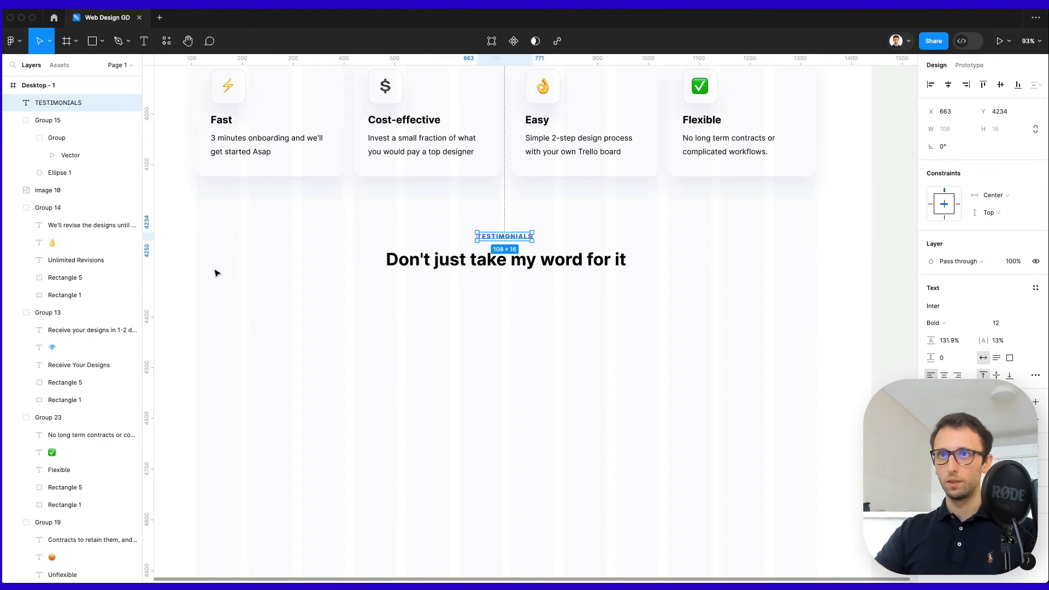
pyautogui.click(331, 296)
pyautogui.press('super+space')
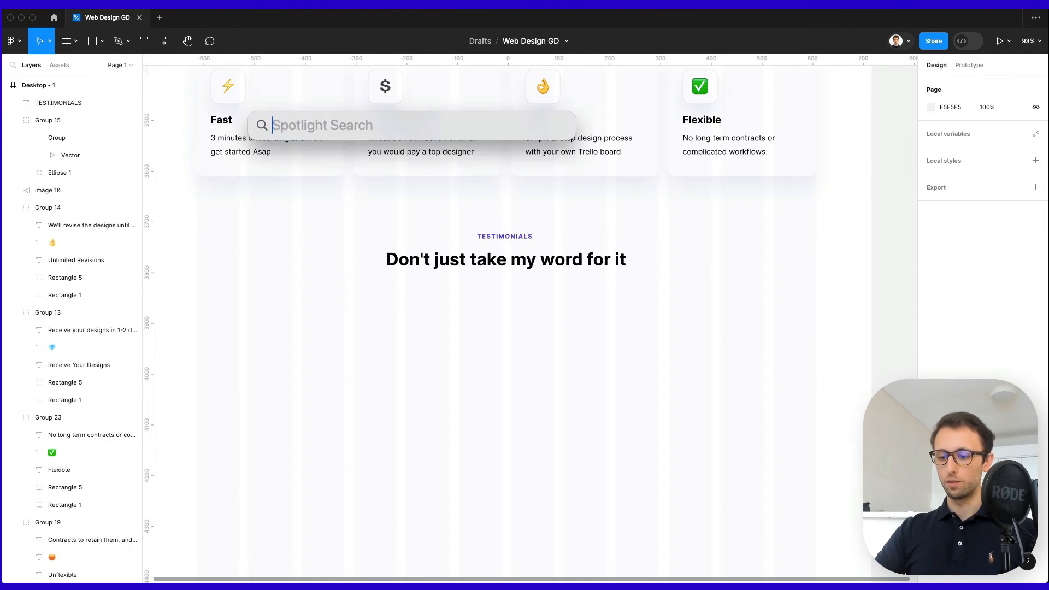
# Insert a star icon from Nucleo below the heading and remove its wrapper frame.
pyautogui.write('nucleo')
pyautogui.press('Return')
pyautogui.click(82, 158)
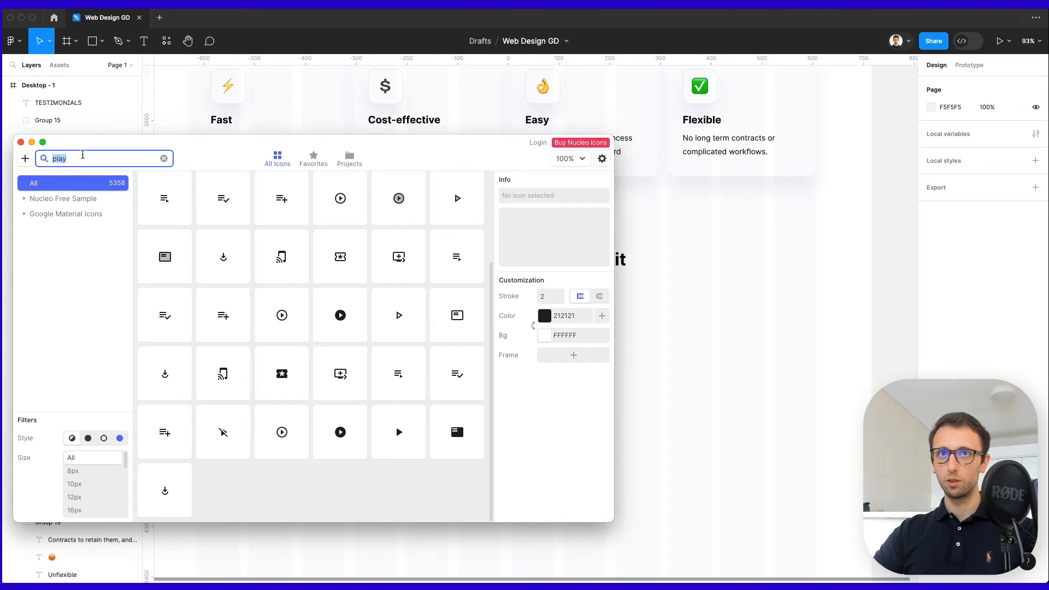
pyautogui.write('star')
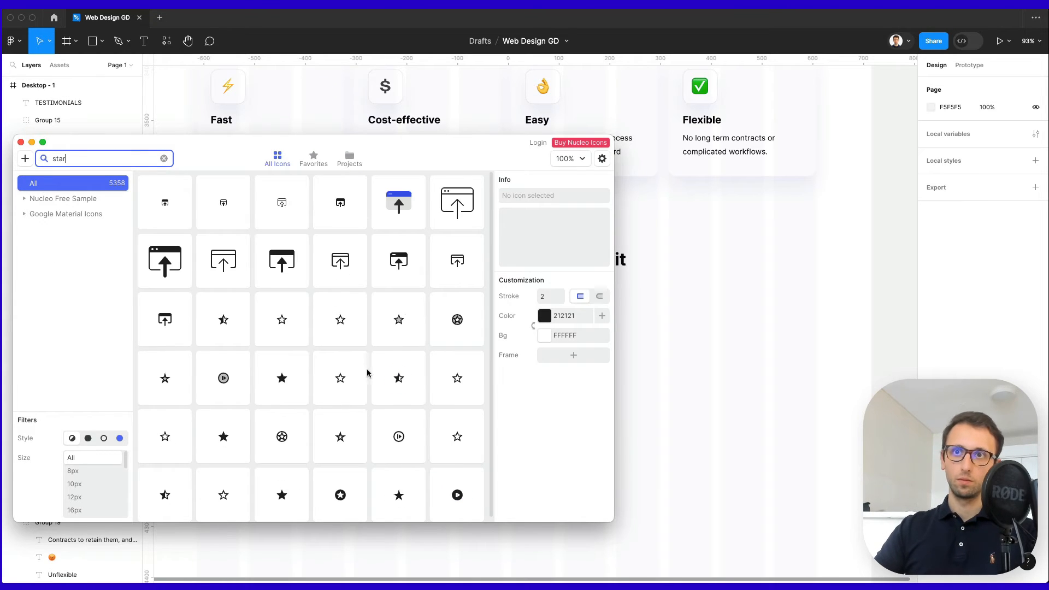
pyautogui.moveTo(281, 379); pyautogui.dragTo(377, 303)
pyautogui.press('super+shift+g')
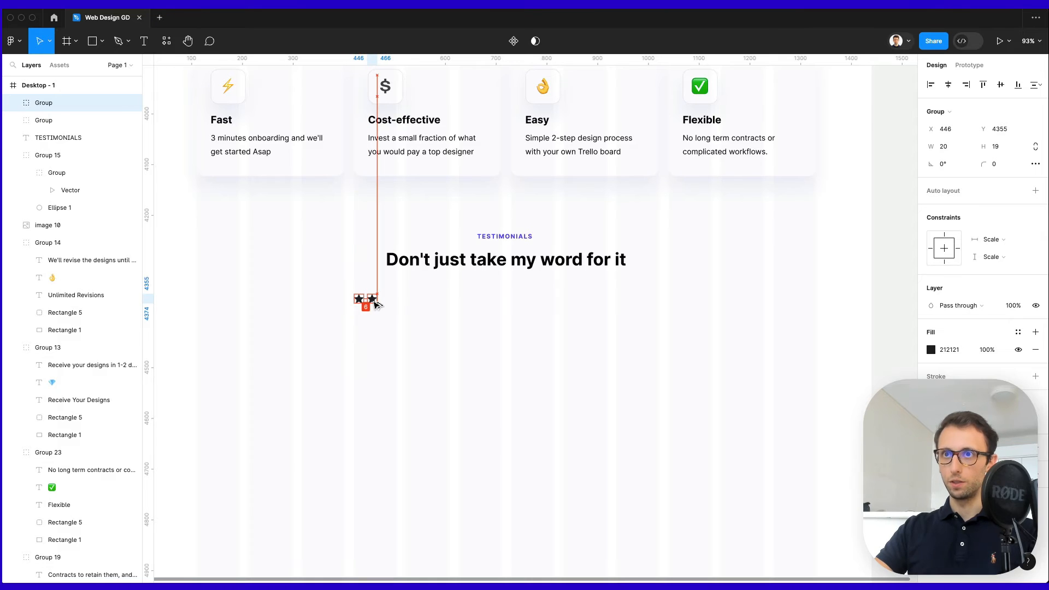
# Repeat the star into five, fill them orange FFAD00 and scale them up slightly.
pyautogui.press('super+d')
pyautogui.press('super+d')
pyautogui.press('super+d')
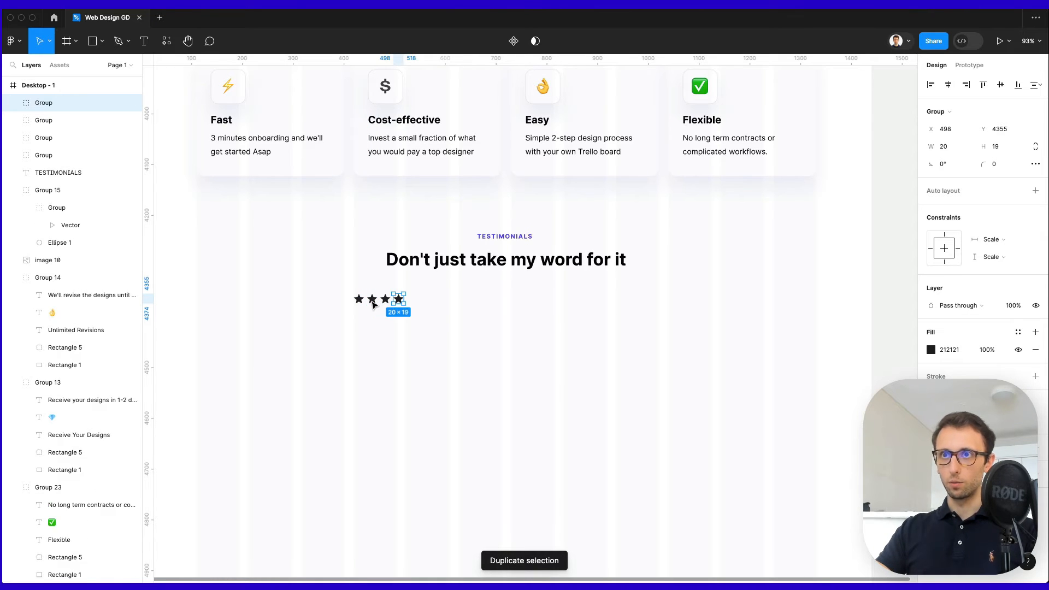
pyautogui.moveTo(506, 298); pyautogui.dragTo(328, 330)
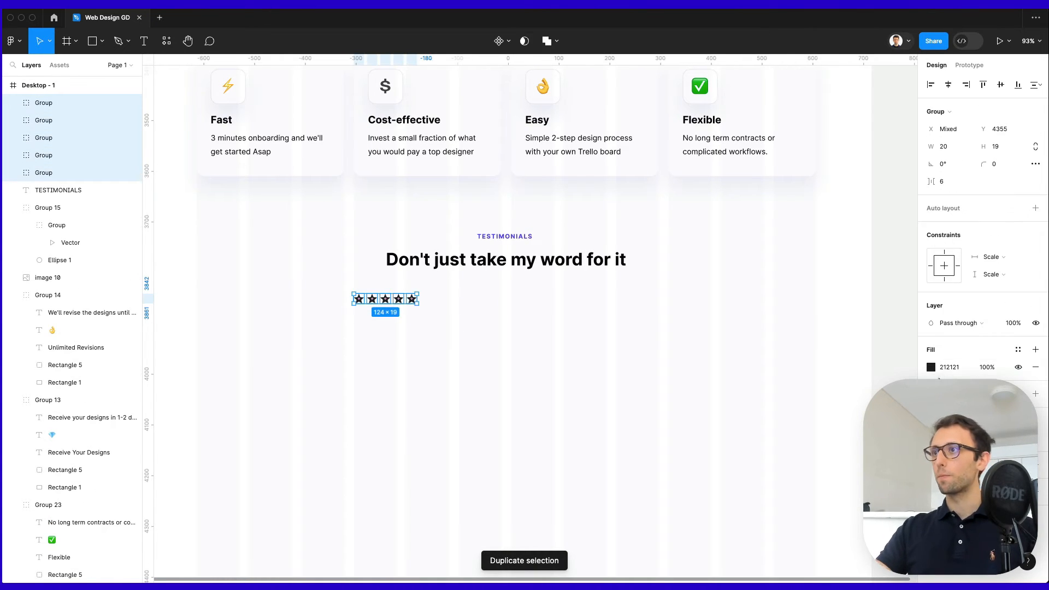
pyautogui.click(931, 367)
pyautogui.write('FFAD00')
pyautogui.press('Return')
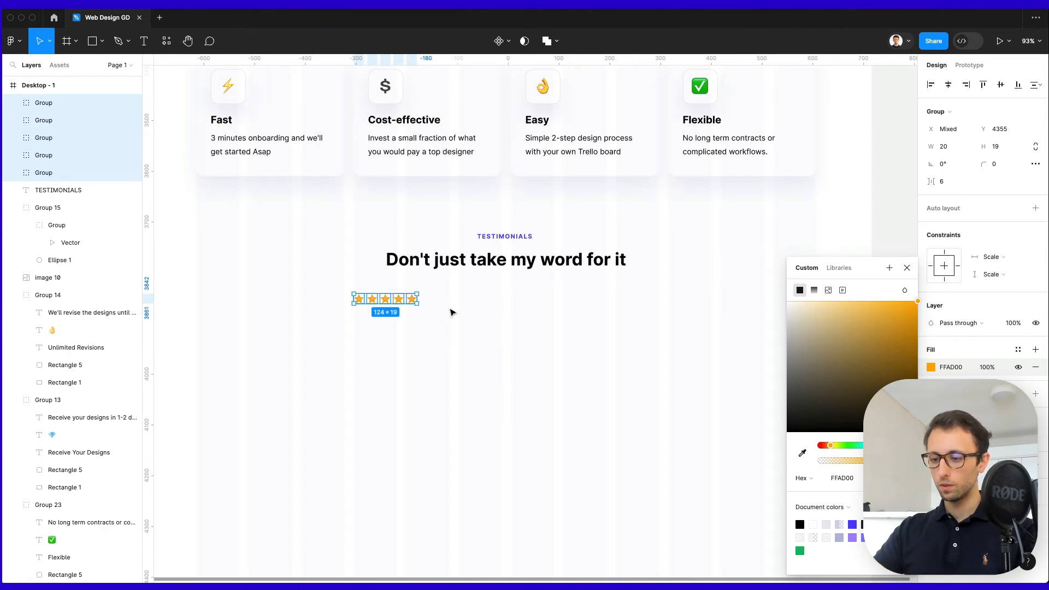
pyautogui.press('k')
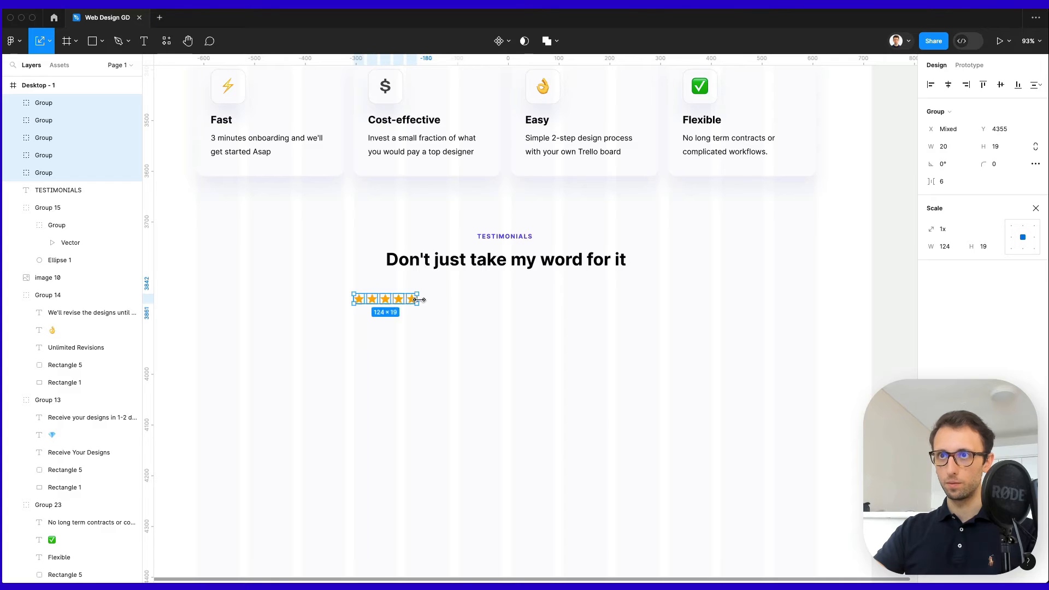
pyautogui.moveTo(419, 300); pyautogui.dragTo(442, 299)
pyautogui.press('Escape')
pyautogui.scroll(2, 431, 301)
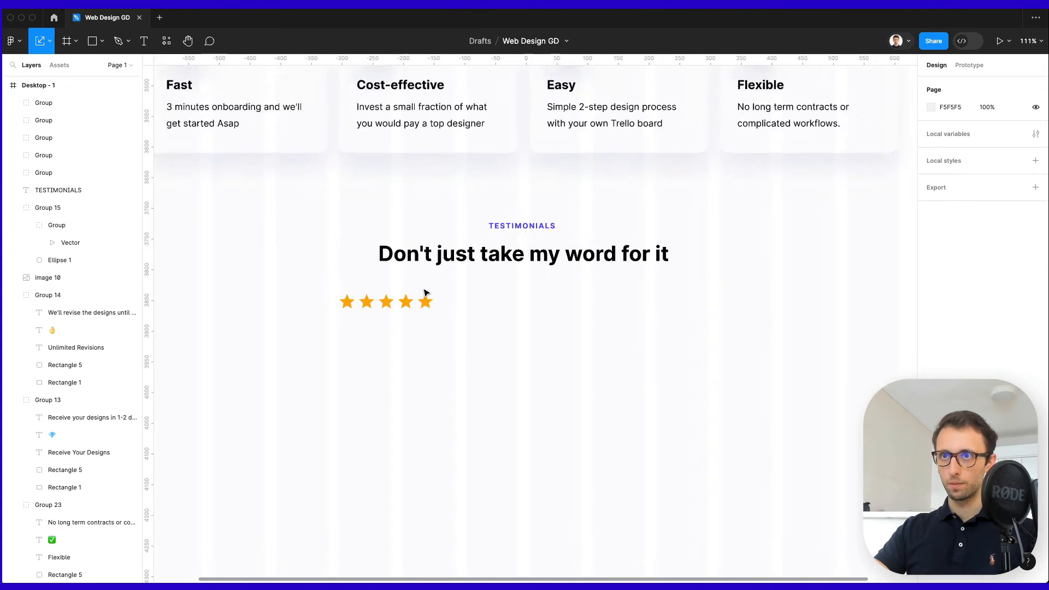
pyautogui.scroll(1, 426, 295)
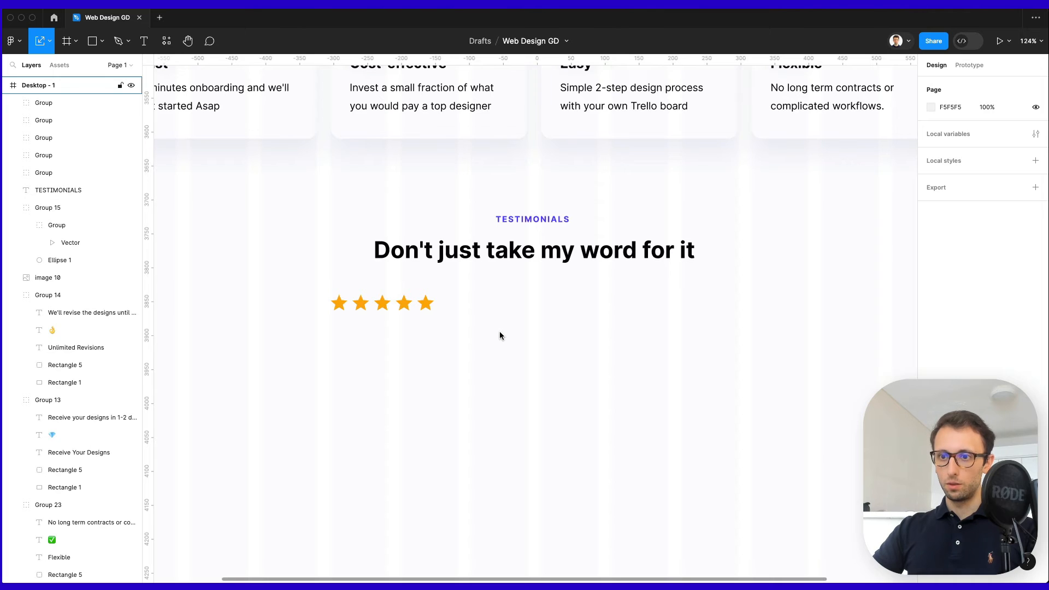
# Launch Noun Project and search for 'quote' icons.
pyautogui.press('super+space')
pyautogui.write('noun')
pyautogui.press('Return')
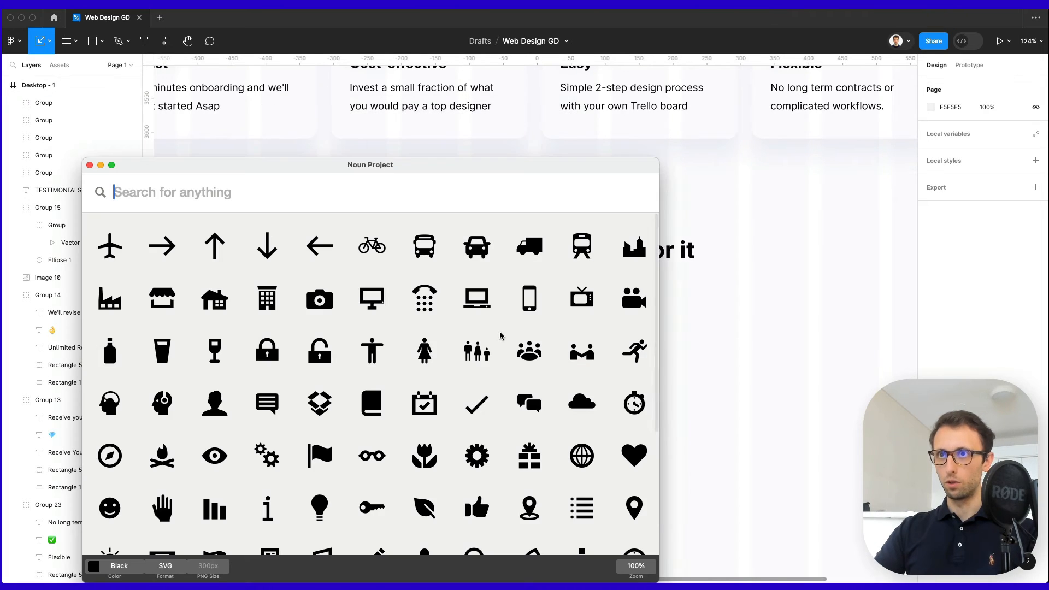
pyautogui.write('quote')
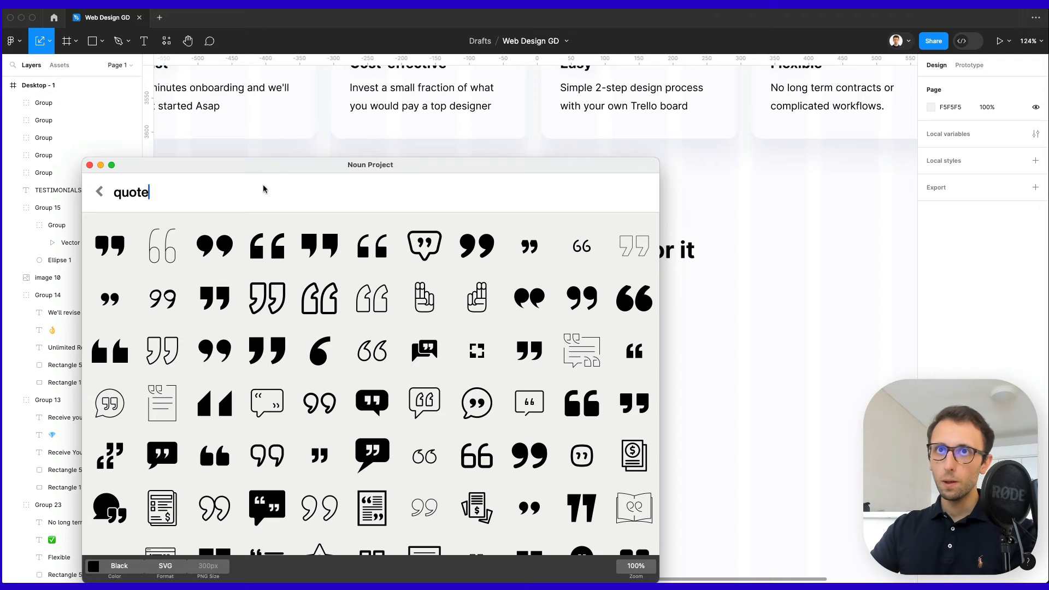
# Drag the black 99 quotation-mark icon onto the canvas beneath the stars.
pyautogui.moveTo(290, 176); pyautogui.dragTo(710, 125)
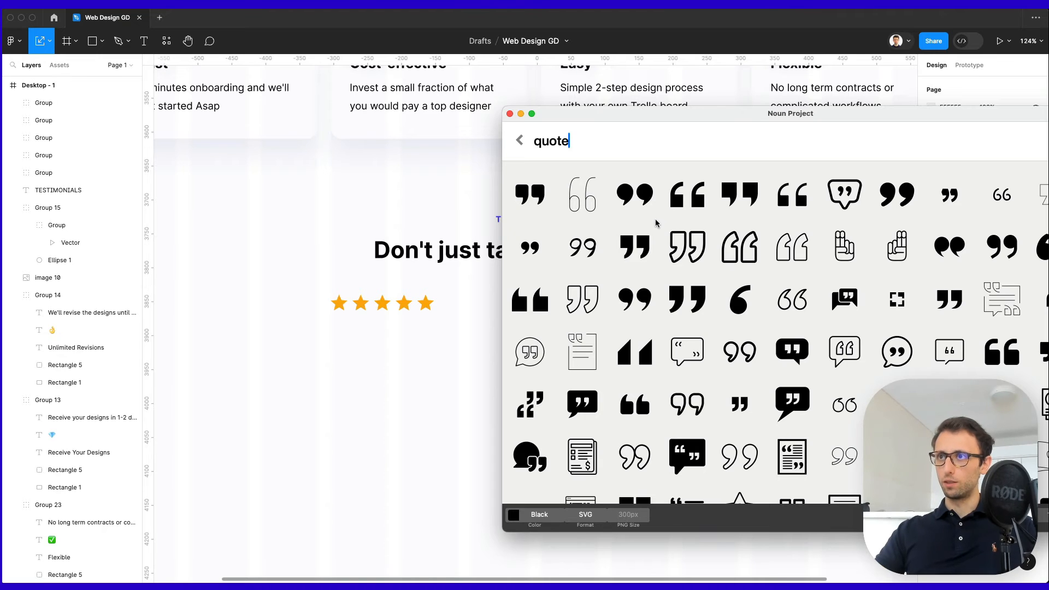
pyautogui.scroll(-1, 744, 185)
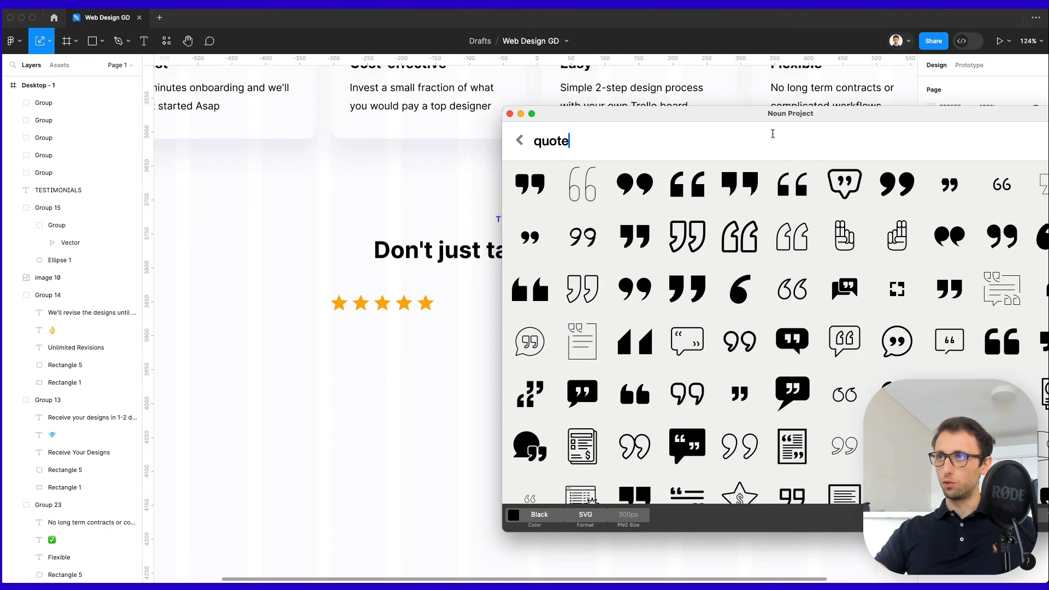
pyautogui.moveTo(831, 117); pyautogui.dragTo(735, 115)
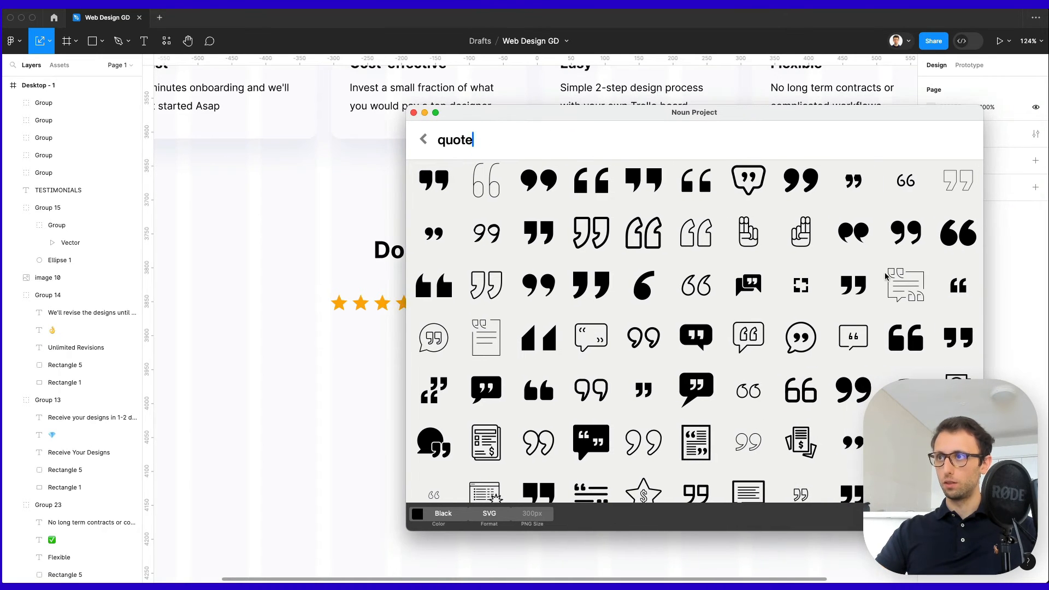
pyautogui.scroll(-5, 885, 320)
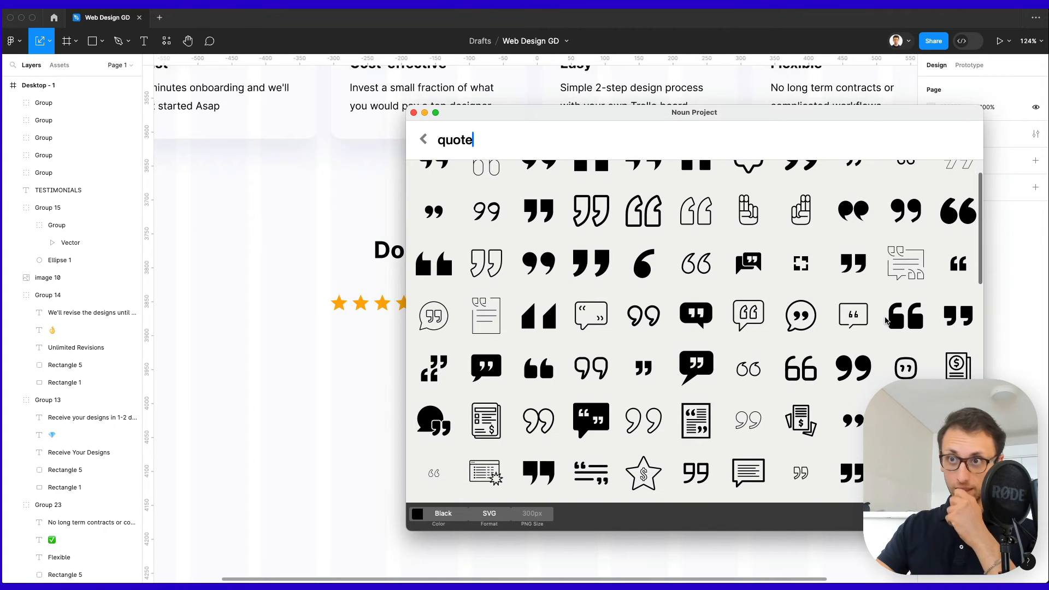
pyautogui.scroll(-5, 878, 322)
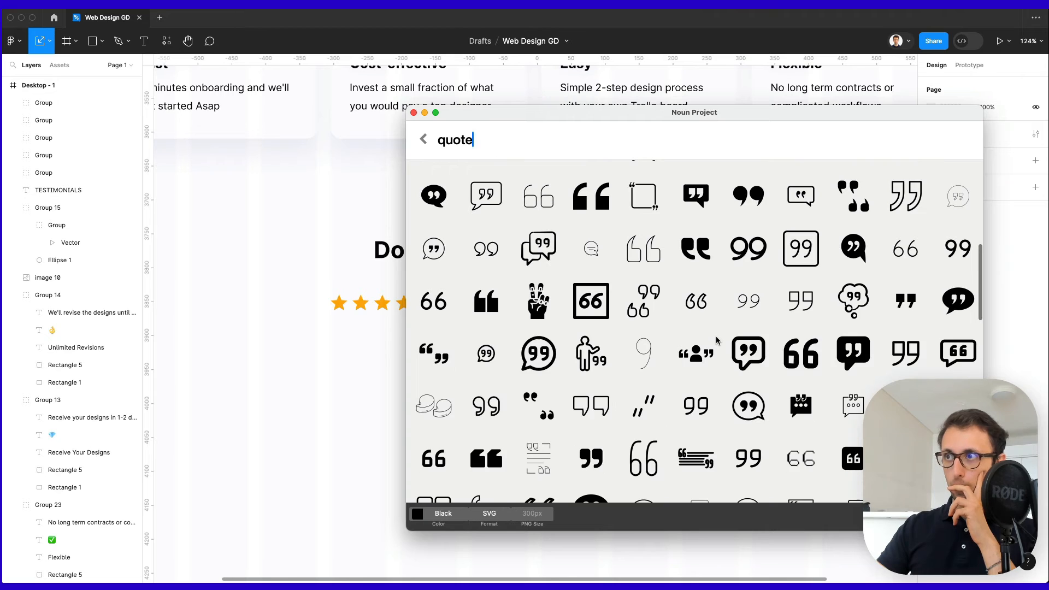
pyautogui.scroll(8, 717, 340)
pyautogui.scroll(3, 717, 341)
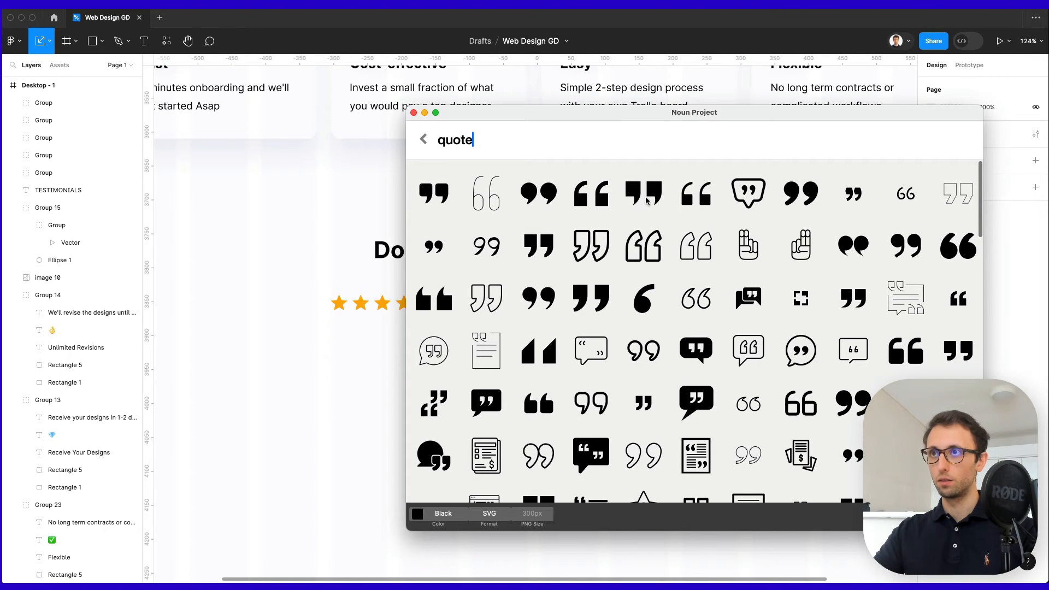
pyautogui.moveTo(802, 192); pyautogui.dragTo(312, 333)
# Group the quote icon, flip it vertically, set 15% opacity, and enlarge it to 38.8×27.
pyautogui.press('super+shift+g')
pyautogui.press('k')
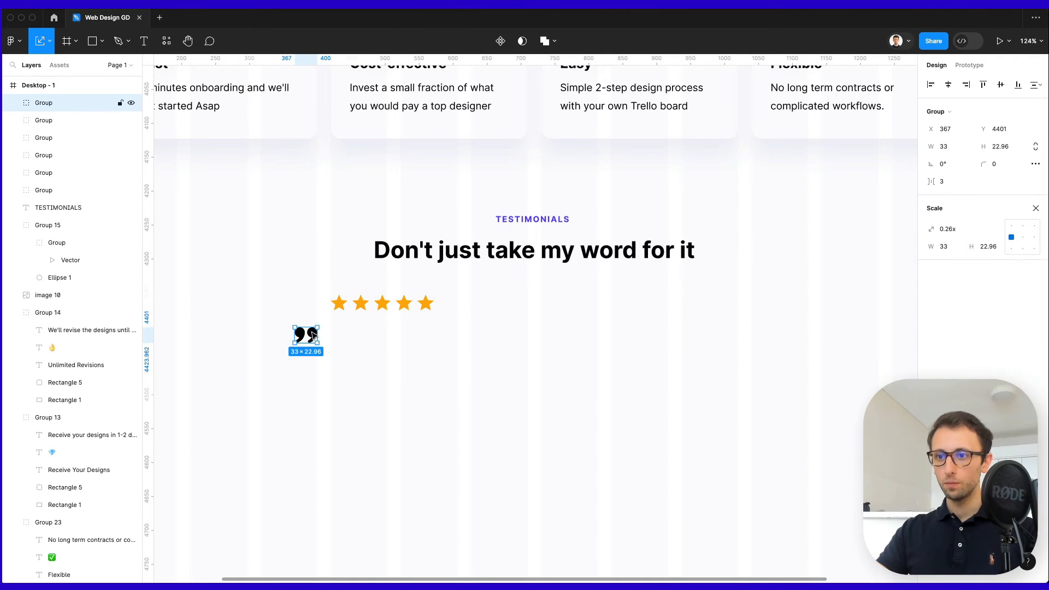
pyautogui.hotkey('shift', 'v')
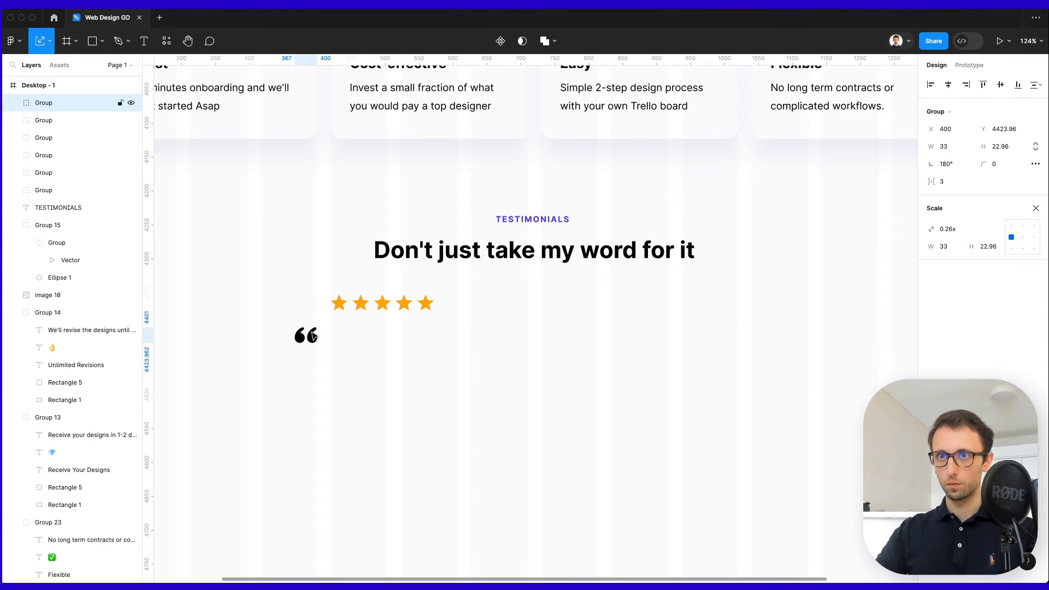
pyautogui.press('2')
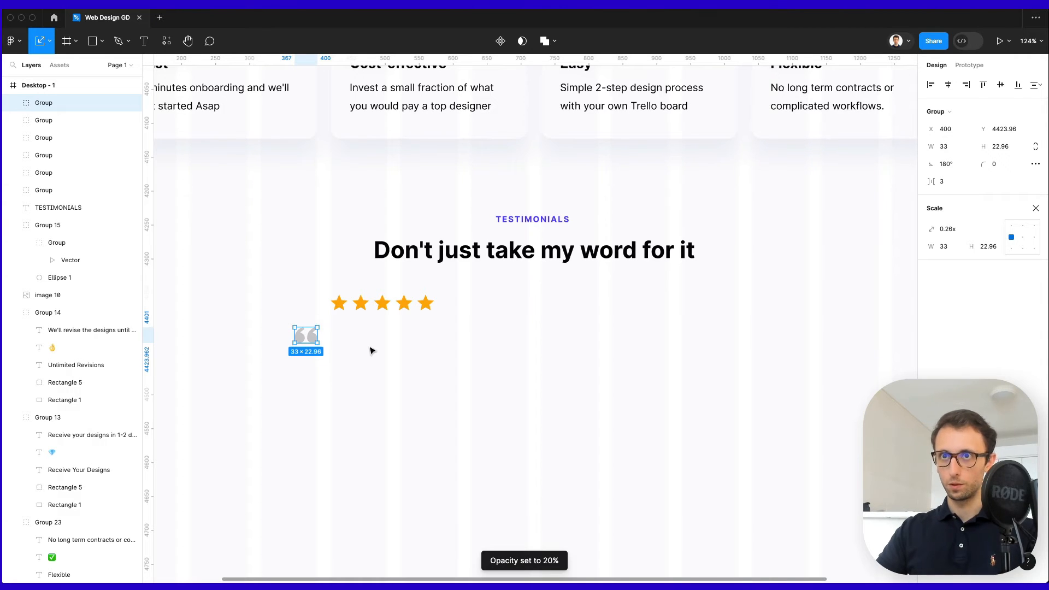
pyautogui.press('1')
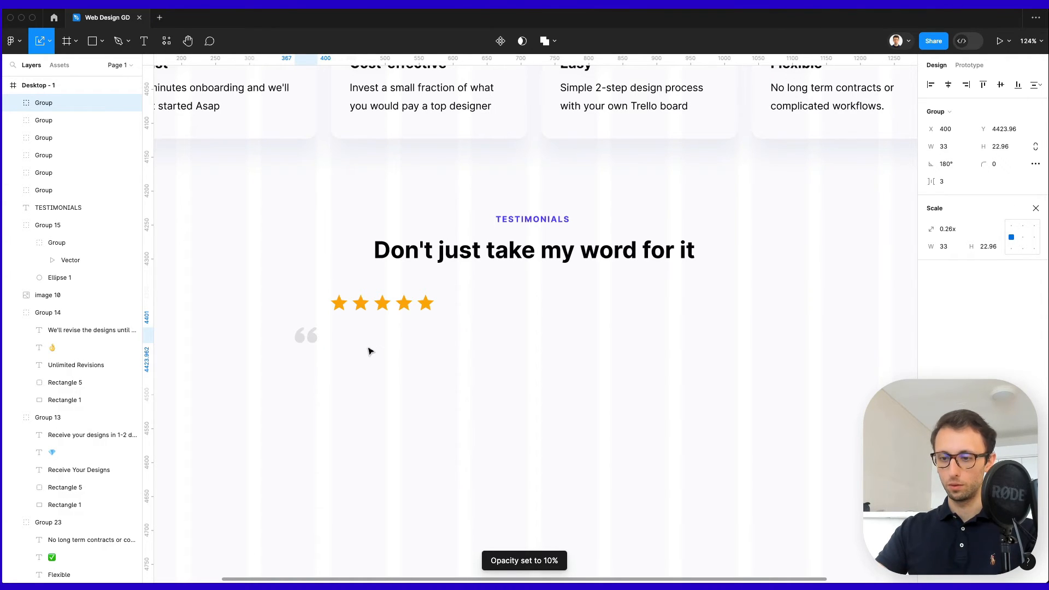
pyautogui.press('5')
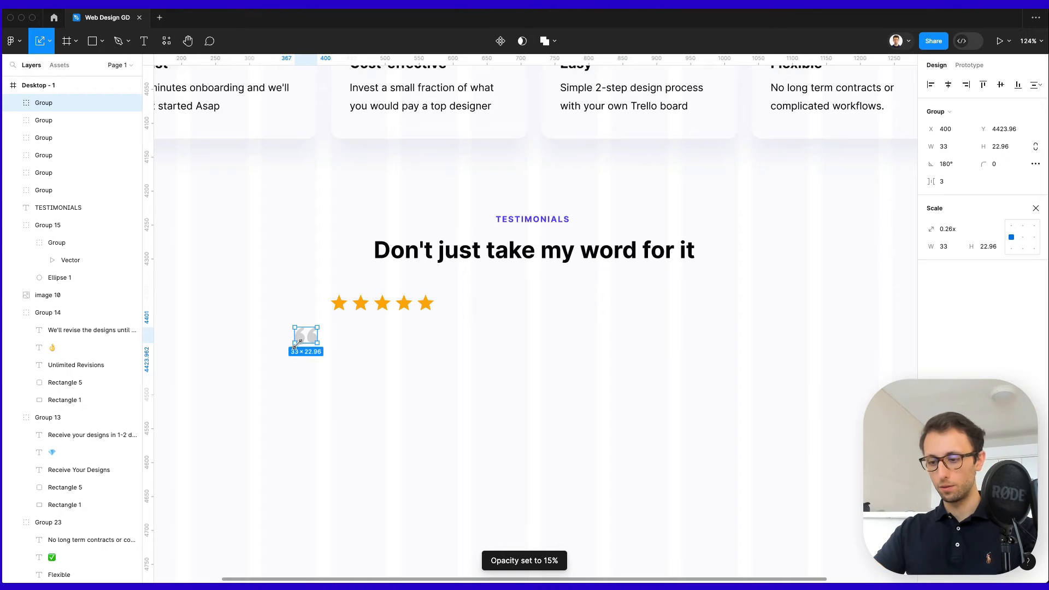
pyautogui.moveTo(295, 343); pyautogui.dragTo(291, 346)
pyautogui.click(367, 382)
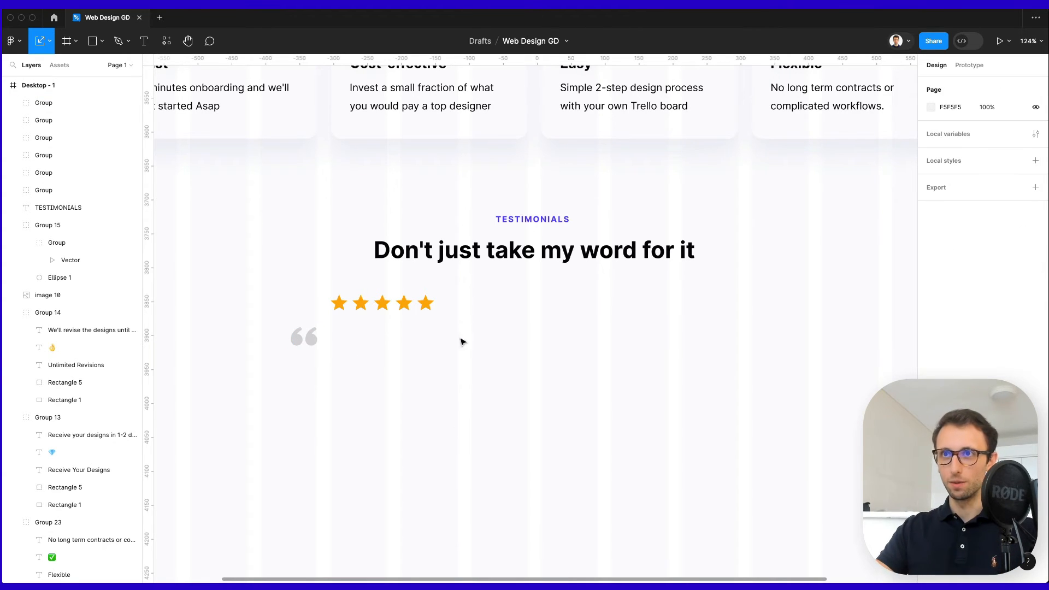
# Duplicate the heading below the stars and set the copy's font size to 24.
pyautogui.moveTo(475, 249); pyautogui.dragTo(440, 353)
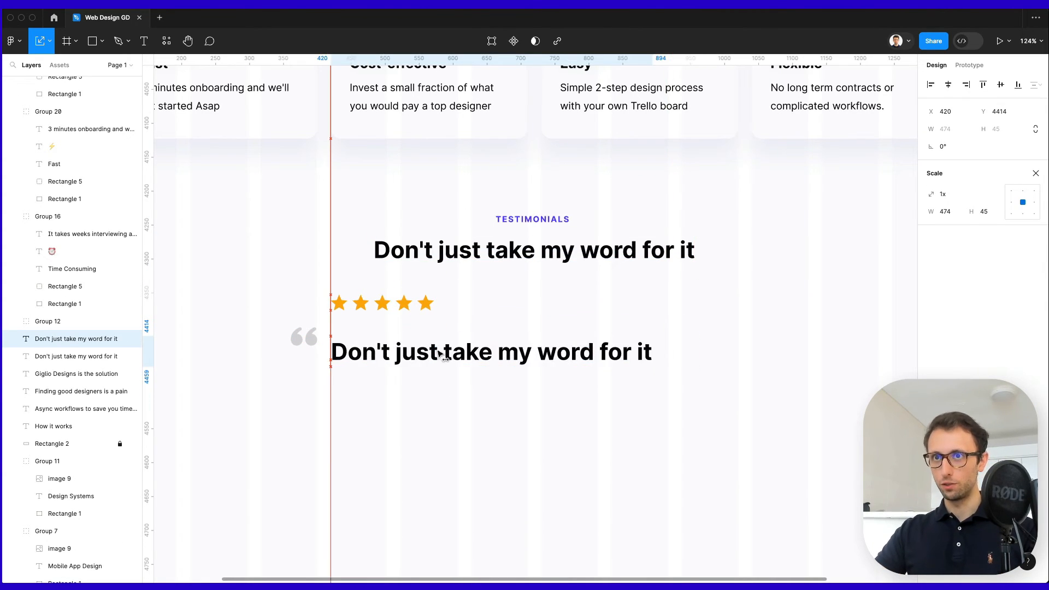
pyautogui.press('v')
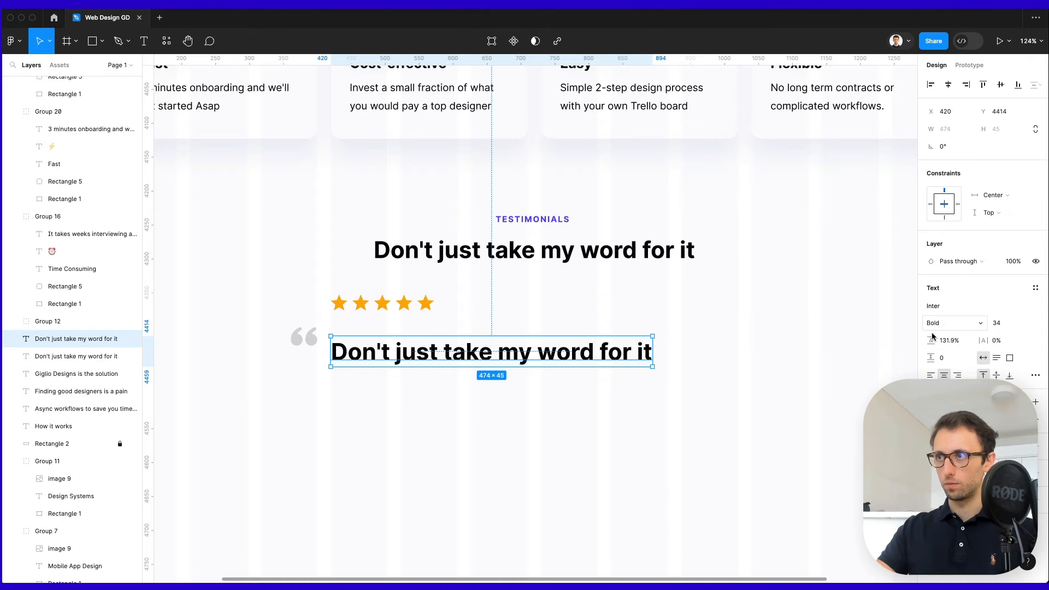
pyautogui.click(997, 322)
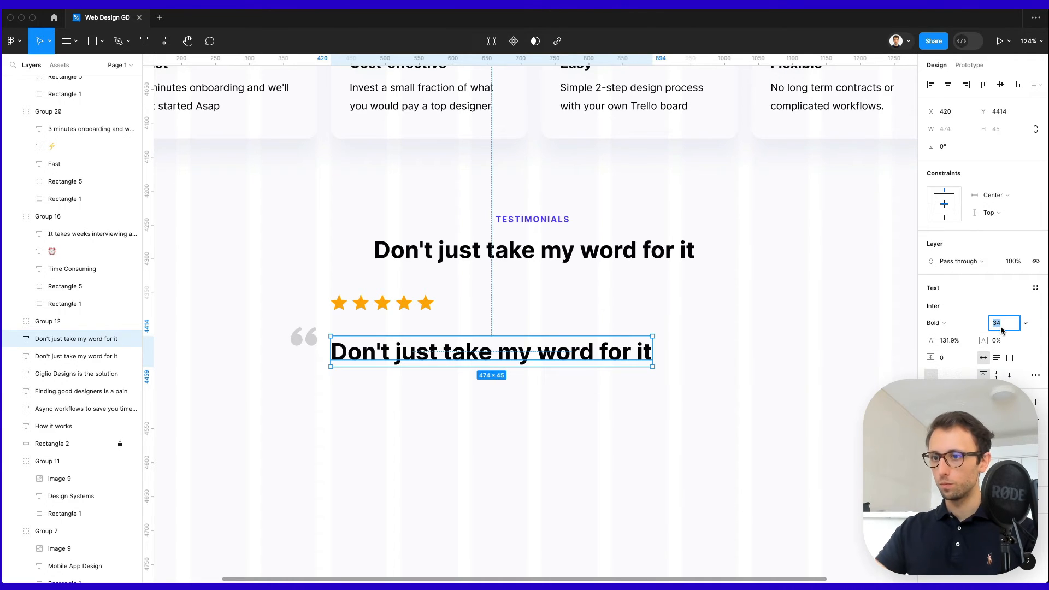
pyautogui.write('24')
pyautogui.press('Return')
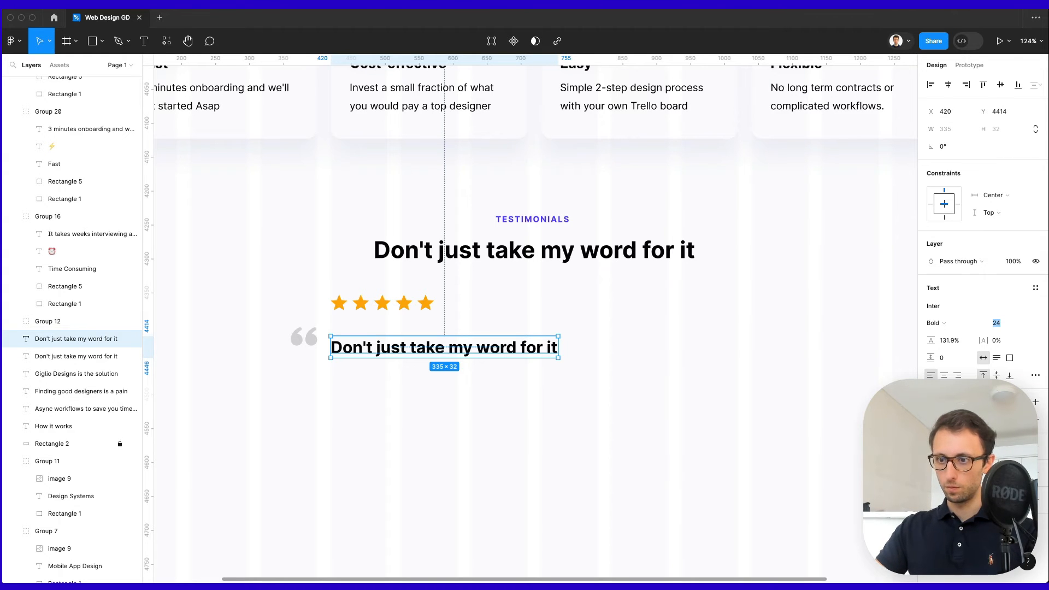
# Paste the testimonial text into the copy and narrow the box to 527 wide.
pyautogui.doubleClick(421, 351)
pyautogui.press('super+v')
pyautogui.scroll(-5, 507, 394)
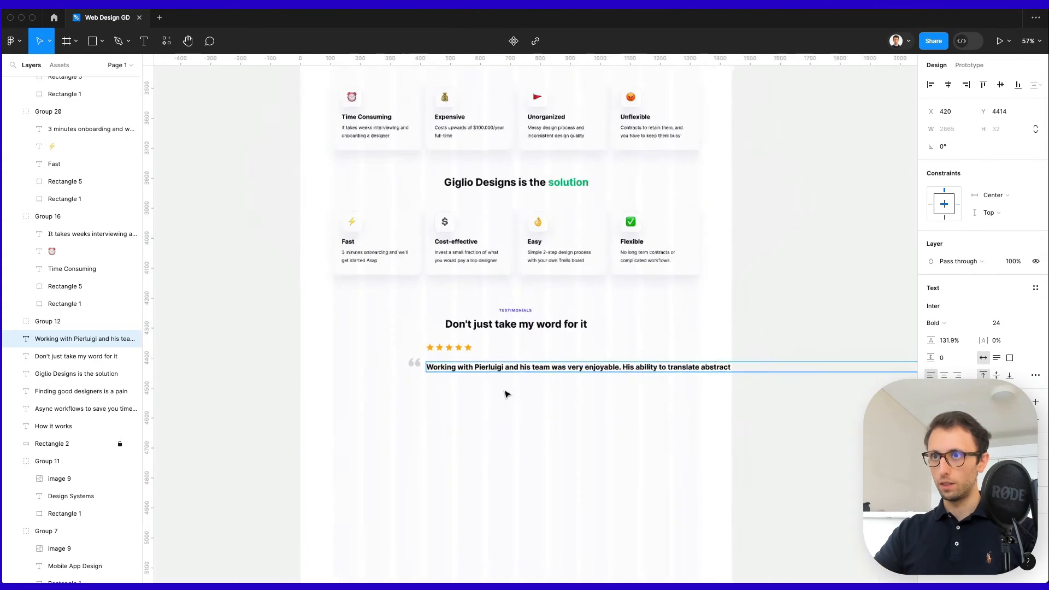
pyautogui.scroll(-3, 507, 394)
pyautogui.hscroll(8, 524, 431)
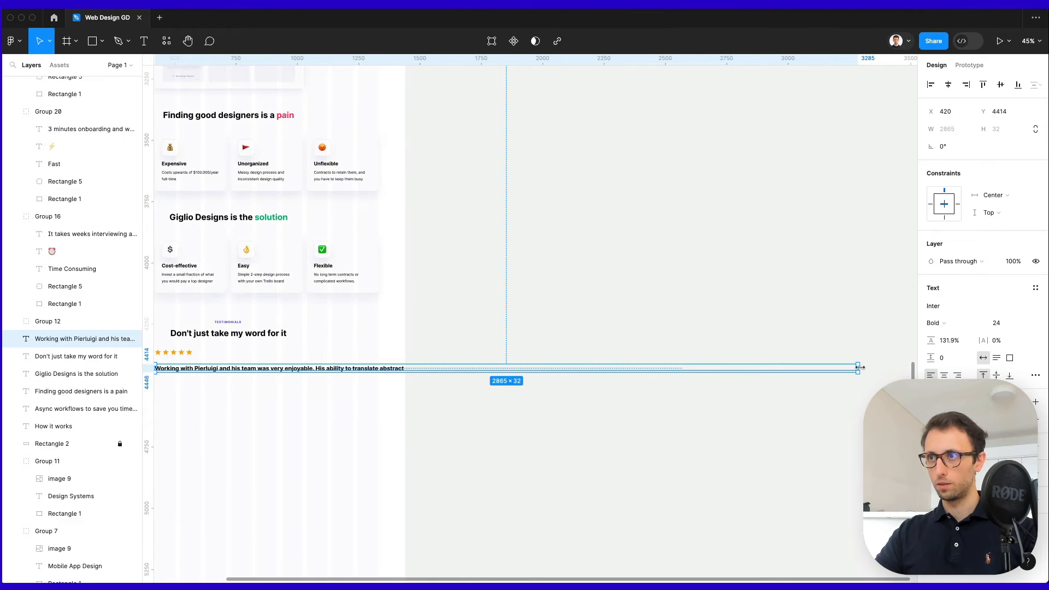
pyautogui.moveTo(859, 368); pyautogui.dragTo(286, 382)
pyautogui.scroll(5, 224, 389)
pyautogui.hscroll(-5, 229, 400)
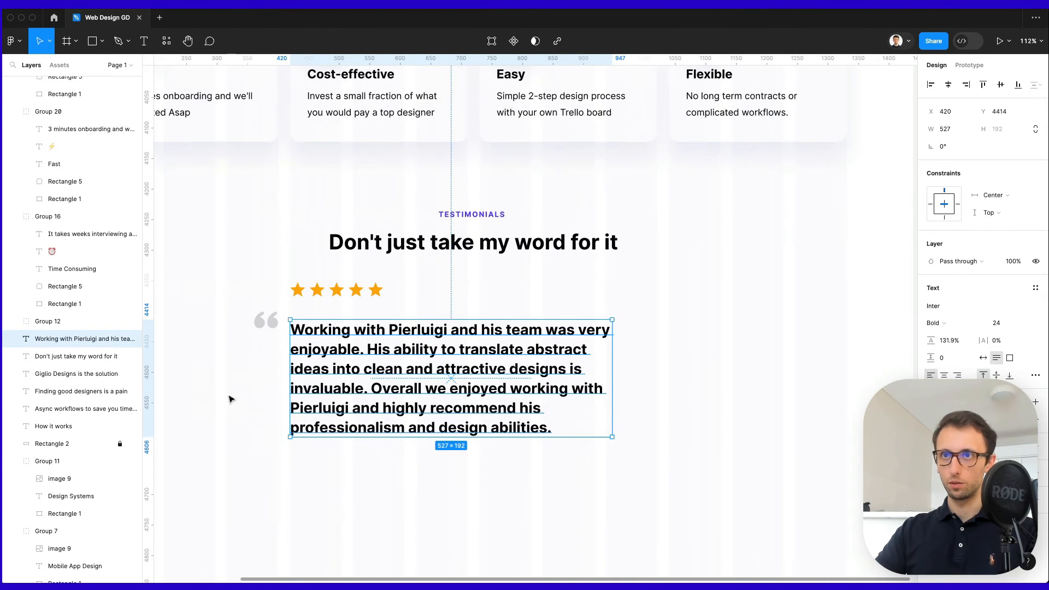
# Make the testimonial Regular weight and raise its line height to 148.9%.
pyautogui.click(935, 323)
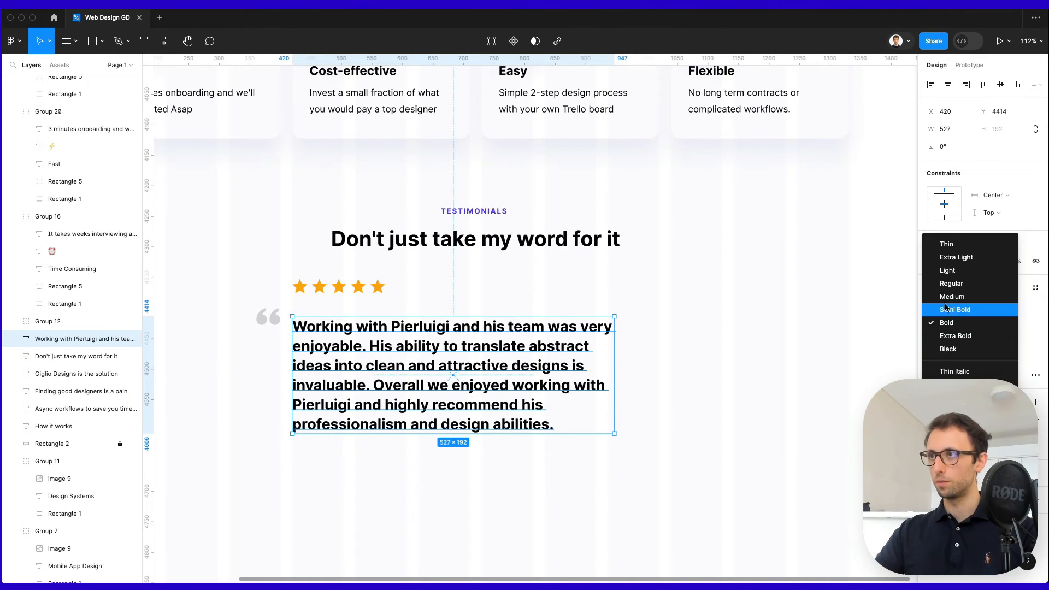
pyautogui.click(962, 281)
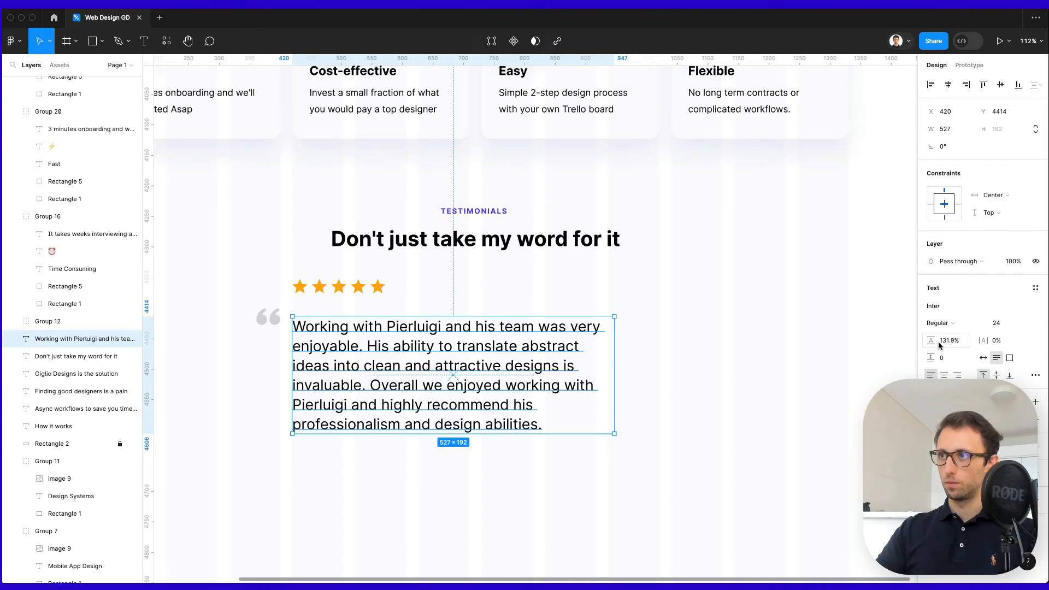
pyautogui.moveTo(931, 341); pyautogui.dragTo(929, 341)
pyautogui.press('super+z')
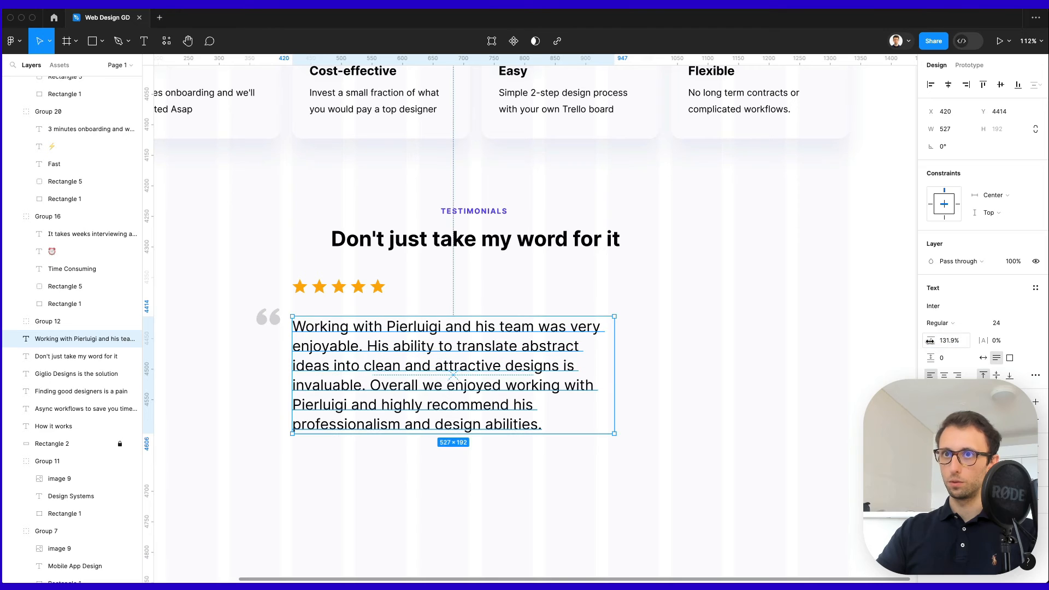
pyautogui.click(950, 341)
pyautogui.press('Up')
pyautogui.press('Up')
pyautogui.press('Up')
pyautogui.press('Up')
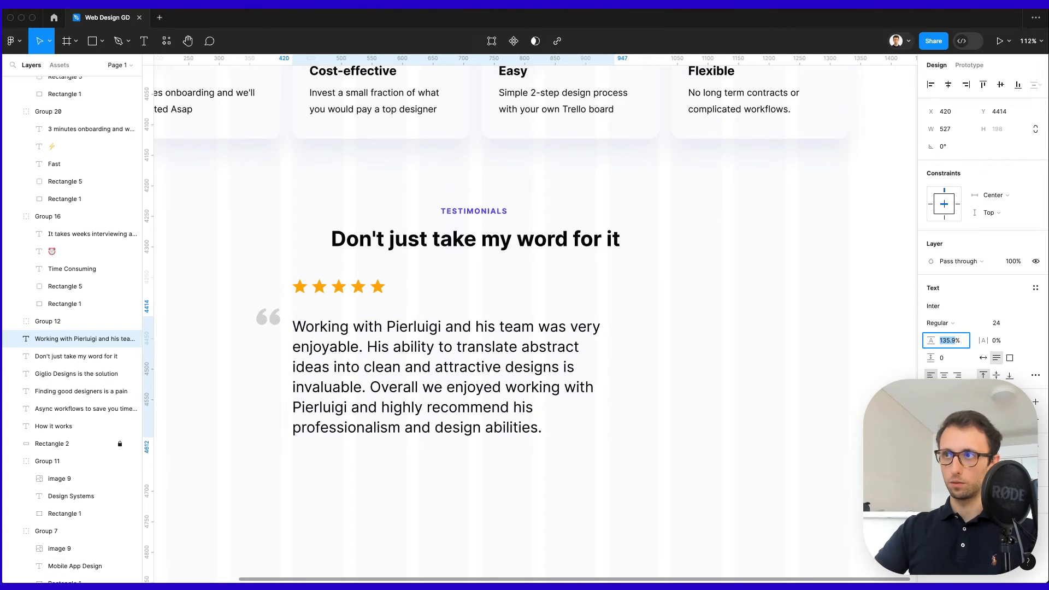
pyautogui.press('Up')
pyautogui.press('Return')
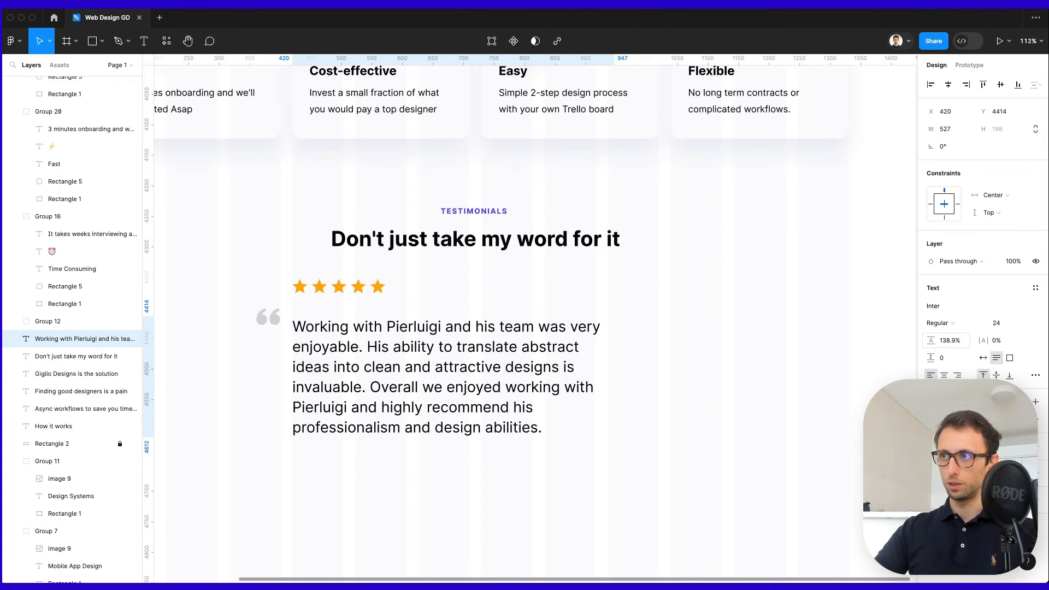
pyautogui.click(950, 341)
pyautogui.hotkey('shift', 'Up')
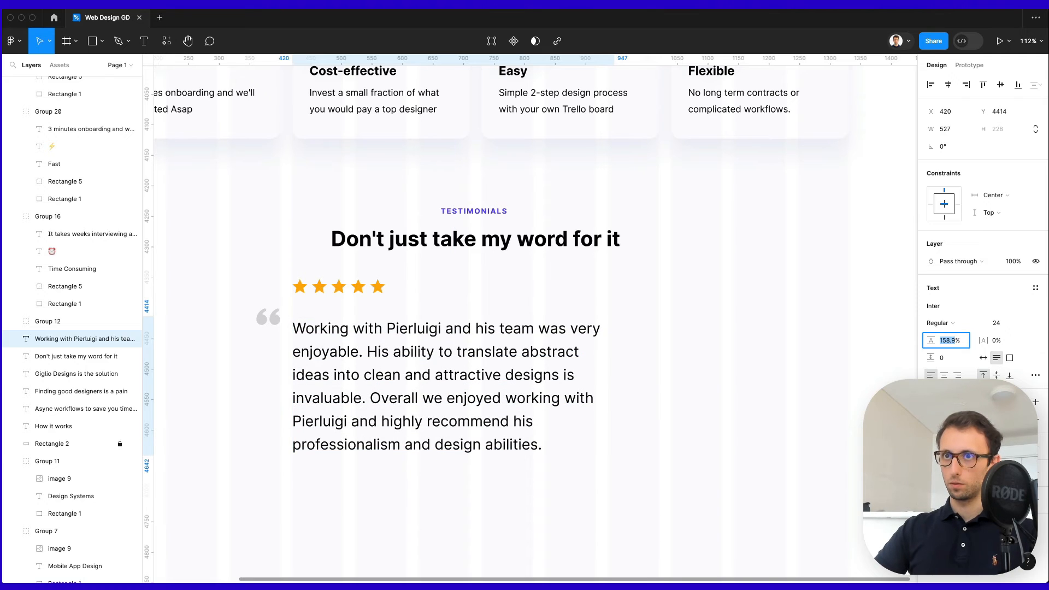
# Change the testimonial text's weight from Regular to Medium.
pyautogui.click(941, 323)
pyautogui.click(951, 332)
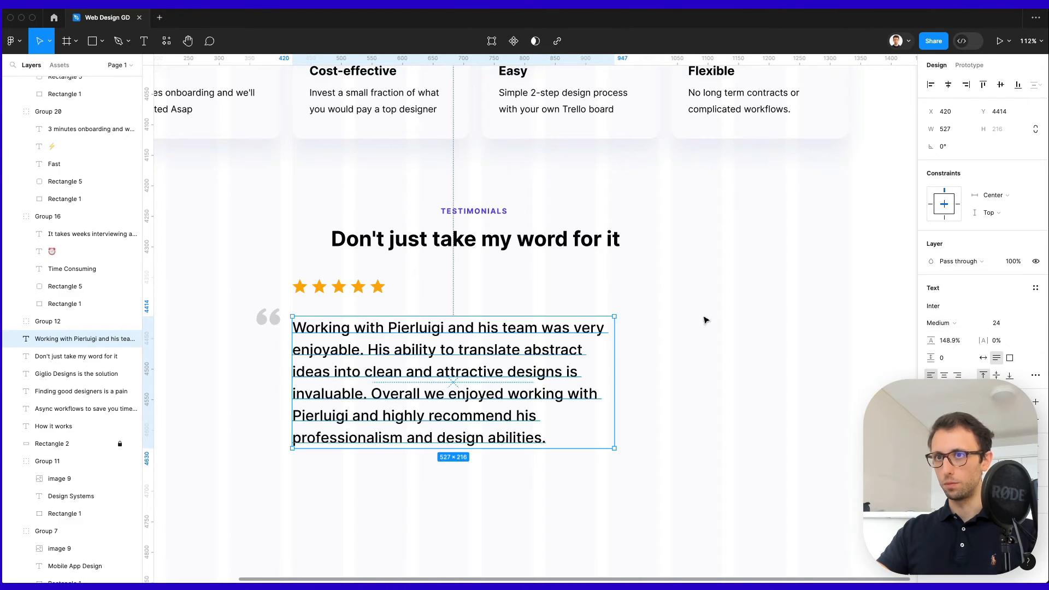
pyautogui.click(510, 315)
pyautogui.click(266, 326)
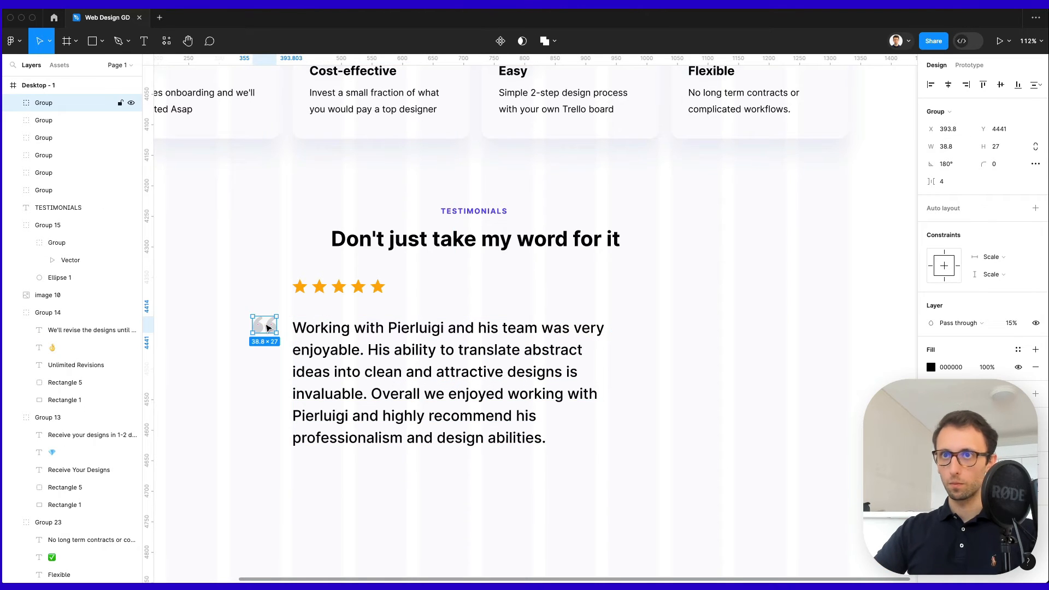
# Nudge the opening quote mark and testimonial paragraph into alignment.
pyautogui.press('Down')
pyautogui.press('Down')
pyautogui.press('Down')
pyautogui.press('Left')
pyautogui.keyDown('shift'); pyautogui.click(298, 328); pyautogui.keyUp('shift')
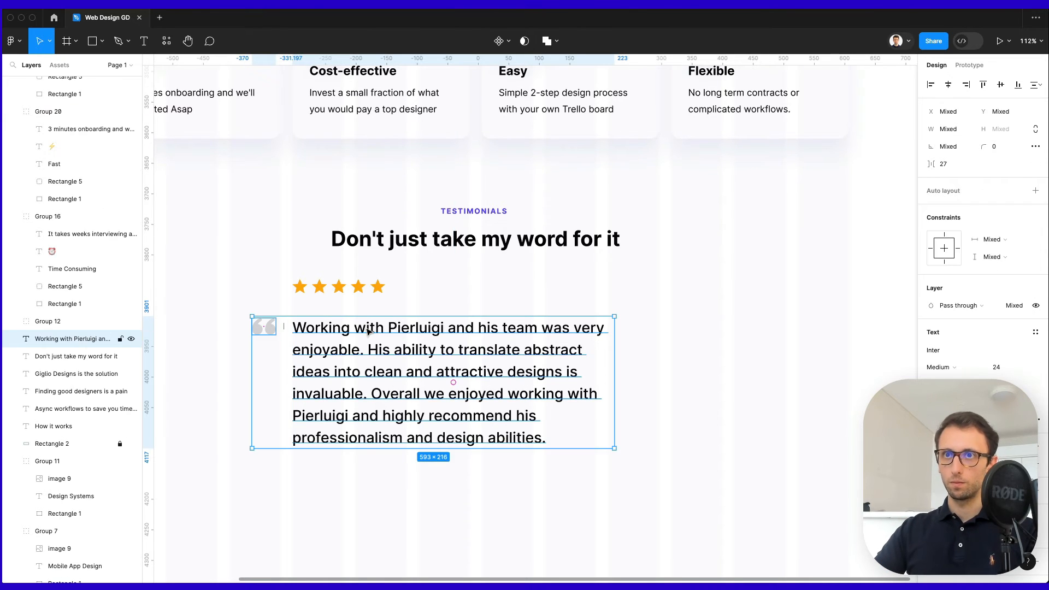
pyautogui.hotkey('shift', 'Up')
pyautogui.hotkey('shift', 'Up')
pyautogui.press('Down')
pyautogui.press('Down')
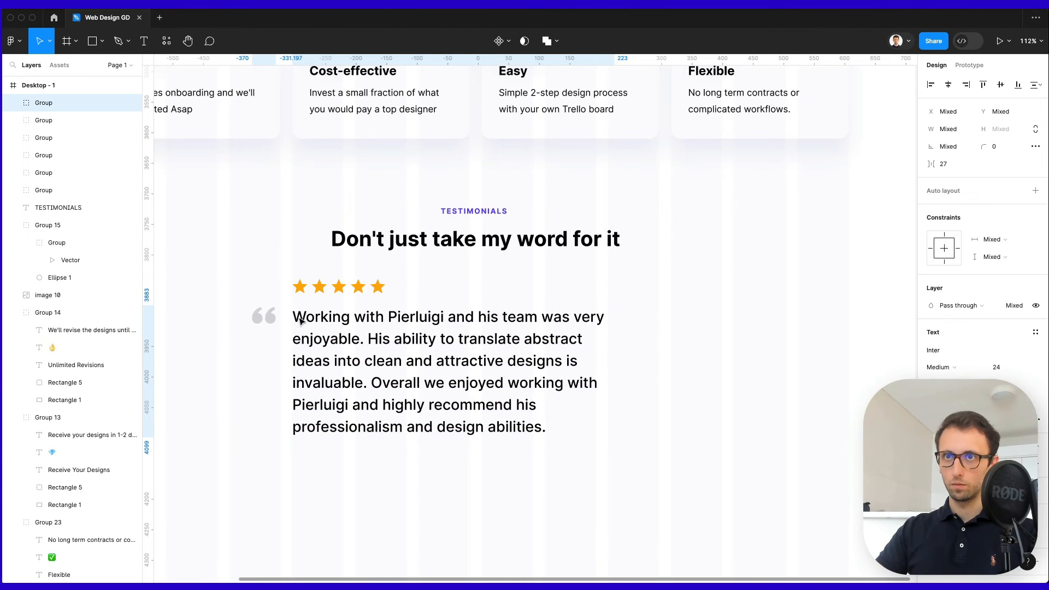
# Copy the quote mark to the paragraph's end and flip it into a closing quote.
pyautogui.click(262, 320)
pyautogui.moveTo(262, 320); pyautogui.dragTo(600, 431)
pyautogui.hotkey('shift', 'h')
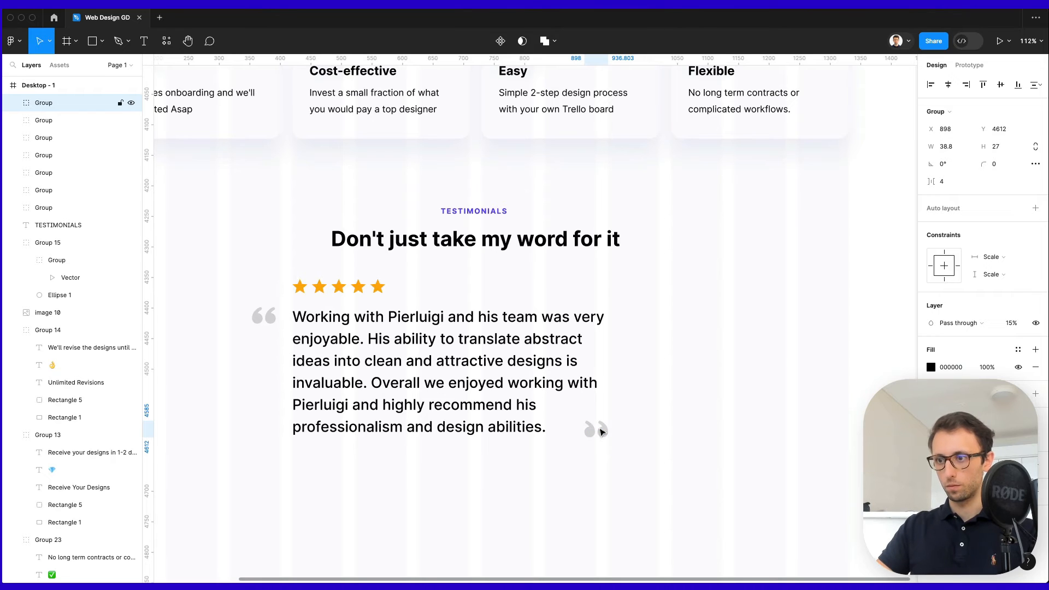
pyautogui.hotkey('shift', 'Left')
pyautogui.hotkey('shift', 'Left')
pyautogui.hotkey('shift', 'Left')
pyautogui.hotkey('shift', 'Left')
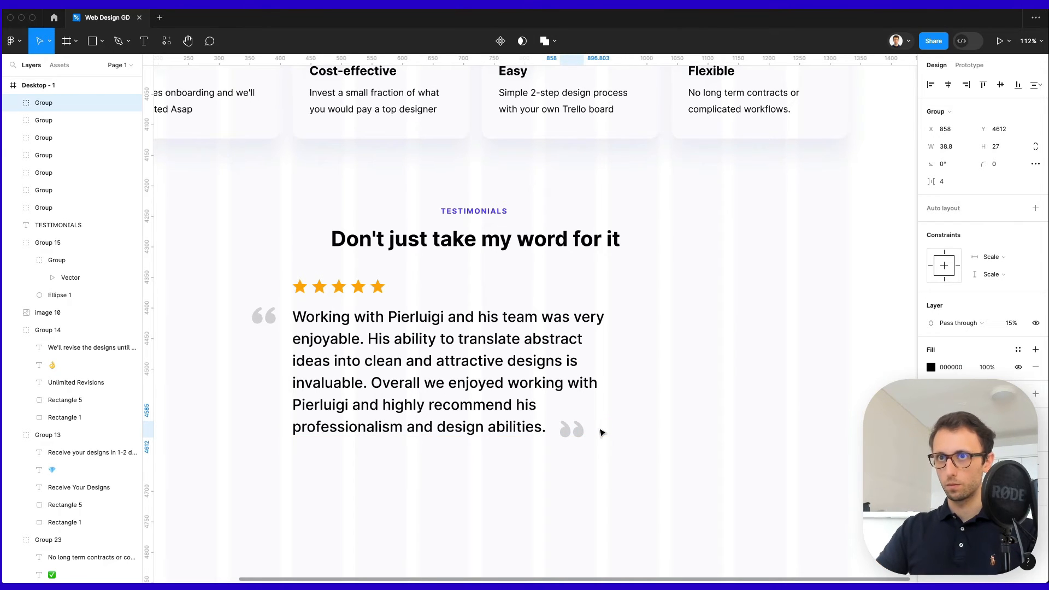
pyautogui.click(686, 371)
pyautogui.scroll(-2, 685, 372)
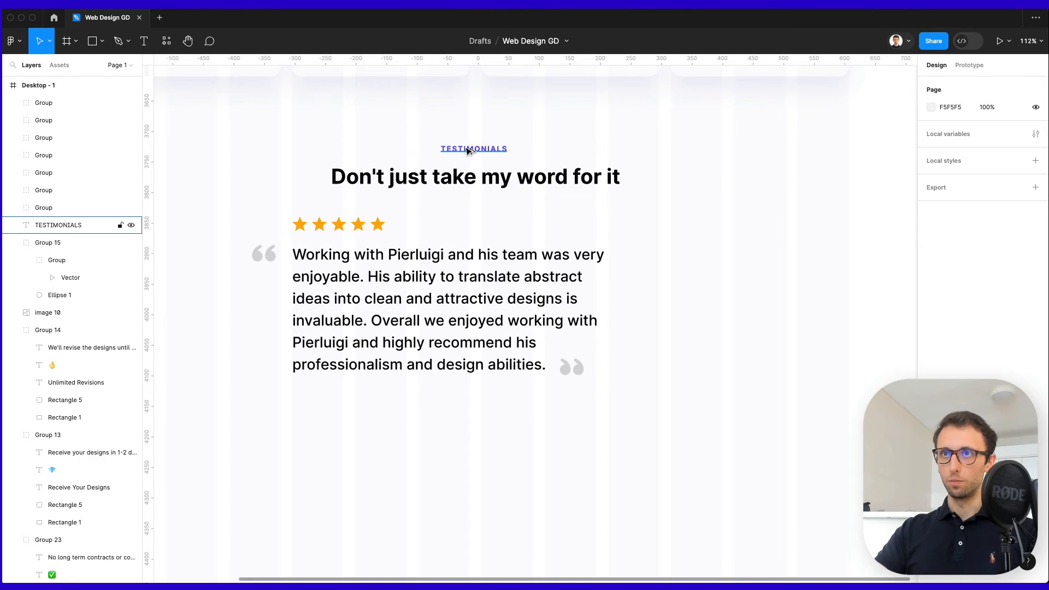
# Copy the TESTIMONIALS label below the paragraph and replace it with the reviewer attribution.
pyautogui.moveTo(468, 151); pyautogui.dragTo(319, 407)
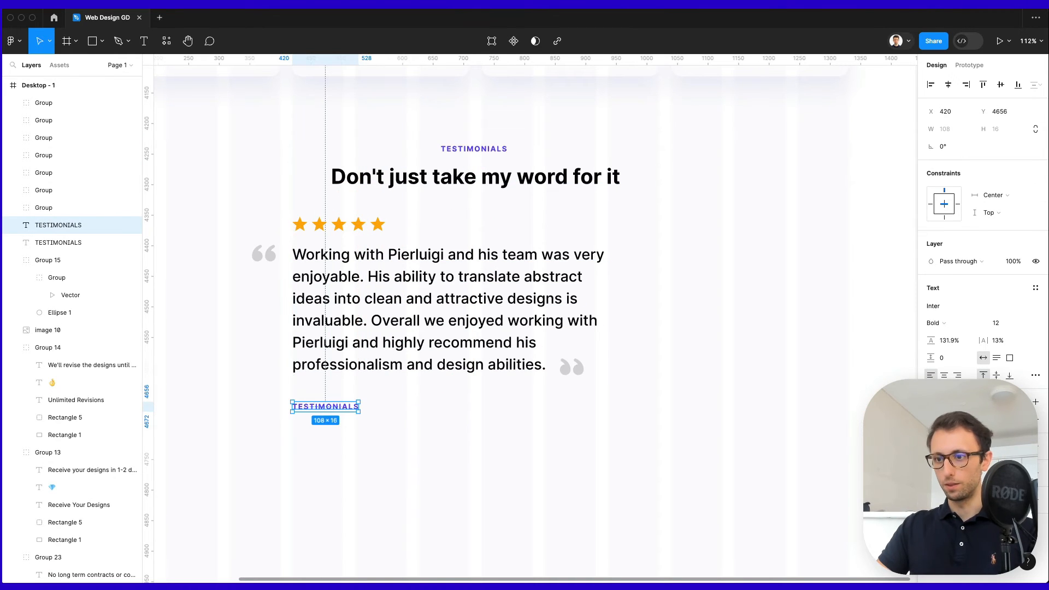
pyautogui.doubleClick(320, 406)
pyautogui.press('Escape')
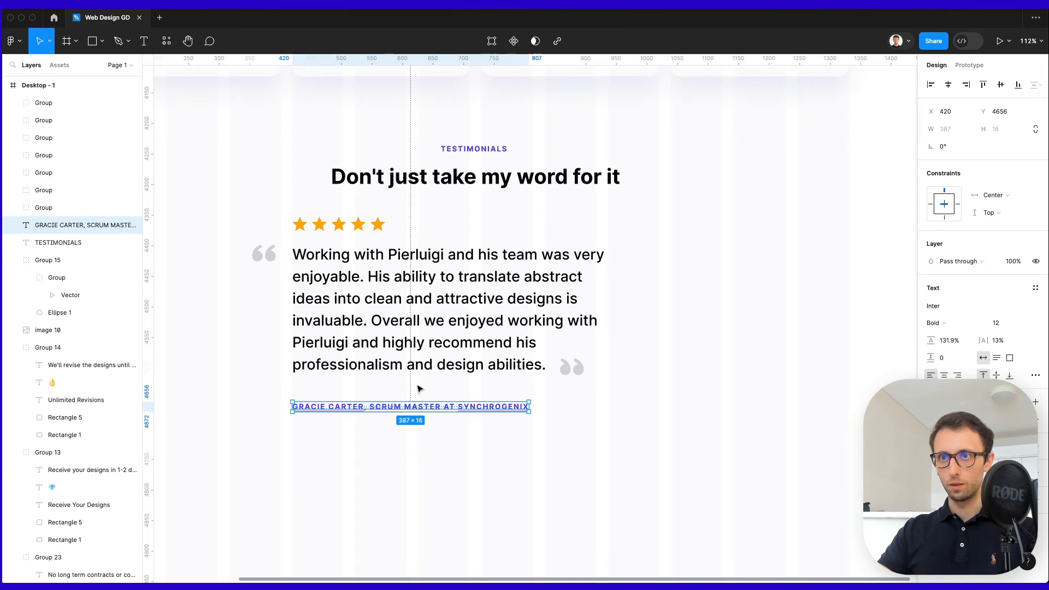
# Colour 'SCRUM MASTER AT' black, remove the underline, and move the attribution up.
pyautogui.doubleClick(377, 410)
pyautogui.moveTo(369, 406); pyautogui.dragTo(452, 407)
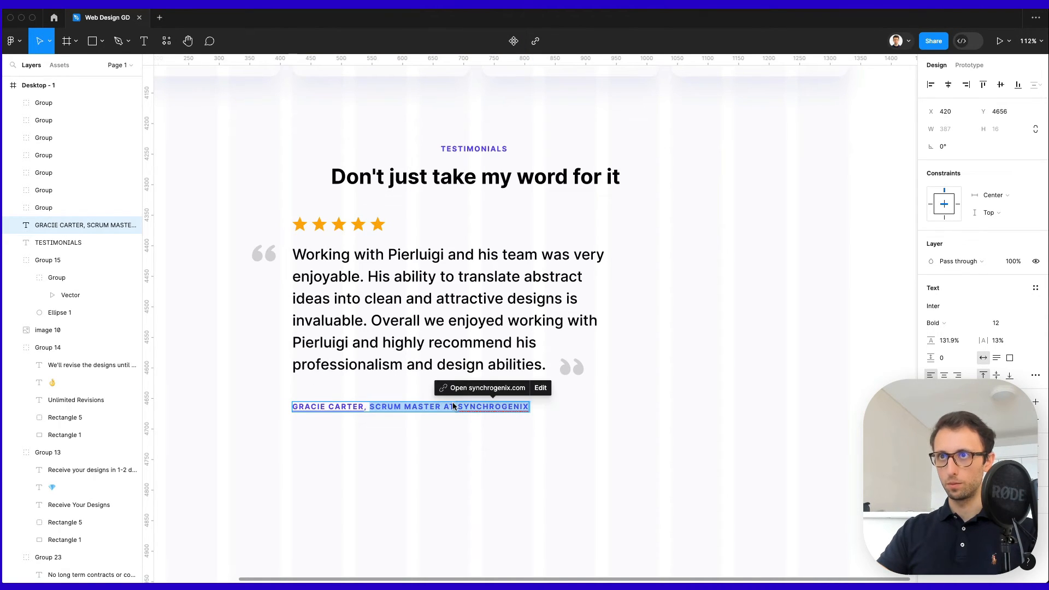
pyautogui.hotkey('ctrl', 'c')
pyautogui.click(472, 179)
pyautogui.click(542, 432)
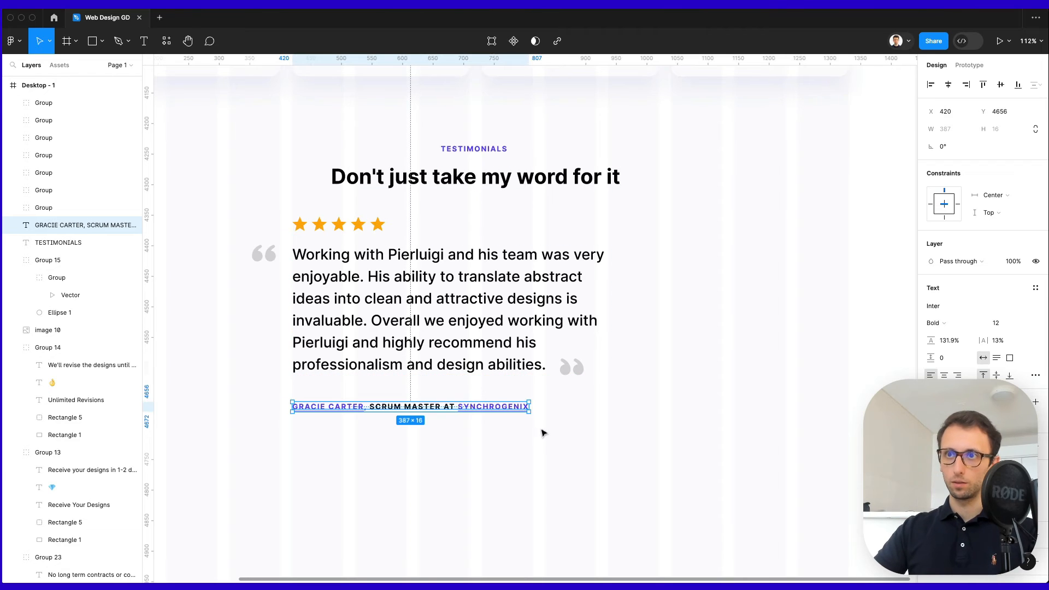
pyautogui.press('super+u')
pyautogui.press('super+u')
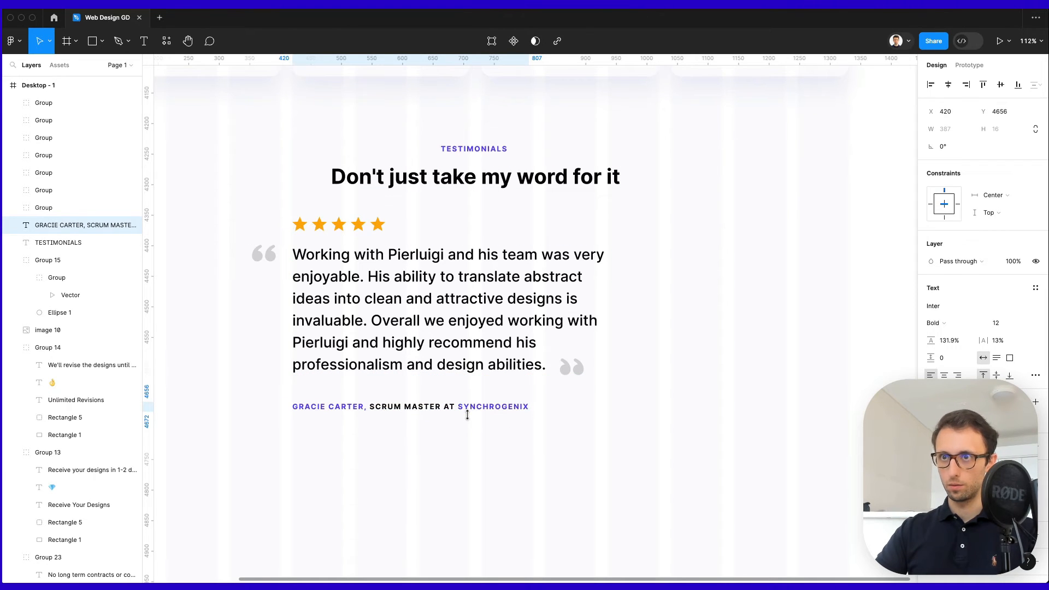
pyautogui.click(708, 429)
pyautogui.moveTo(422, 412); pyautogui.dragTo(421, 399)
pyautogui.click(580, 426)
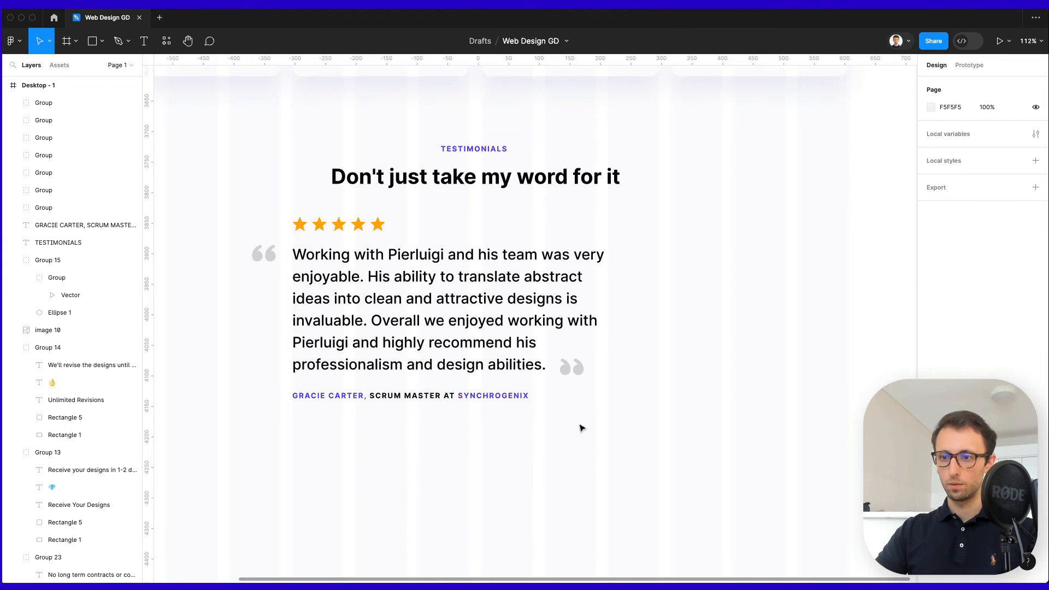
pyautogui.scroll(-2, 580, 426)
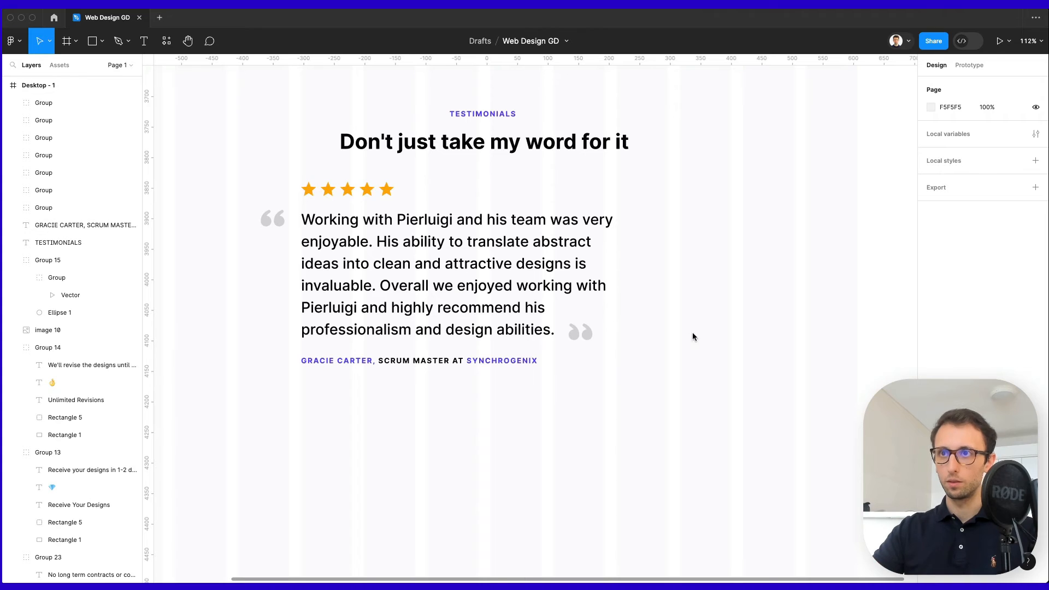
# Place the portrait photo under the attribution and duplicate it into a row of three.
pyautogui.press('super+v')
pyautogui.moveTo(547, 321); pyautogui.dragTo(346, 414)
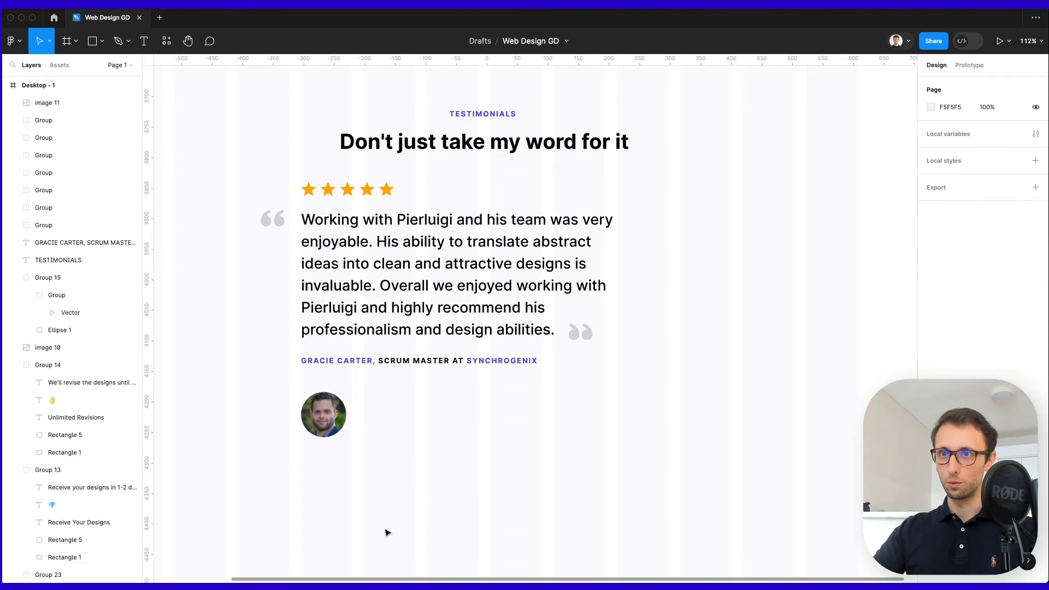
pyautogui.keyDown('alt'); pyautogui.moveTo(328, 414); pyautogui.dragTo(387, 414); pyautogui.keyUp('alt')
pyautogui.press('super+d')
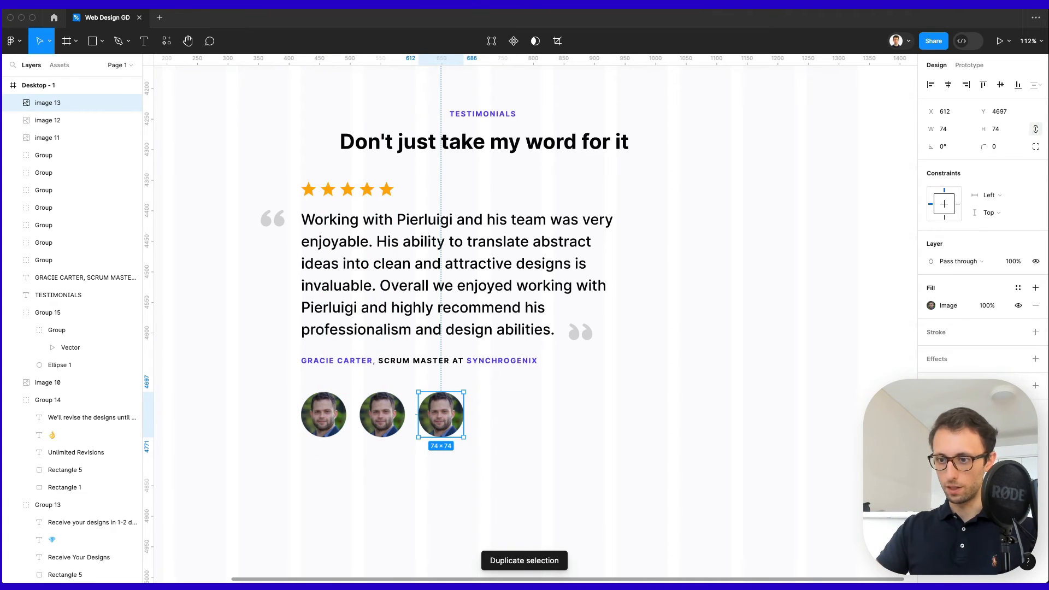
# Swap in a black-and-white man's photo and a red-haired woman's photo for the copies.
pyautogui.click(379, 416)
pyautogui.press('super+v')
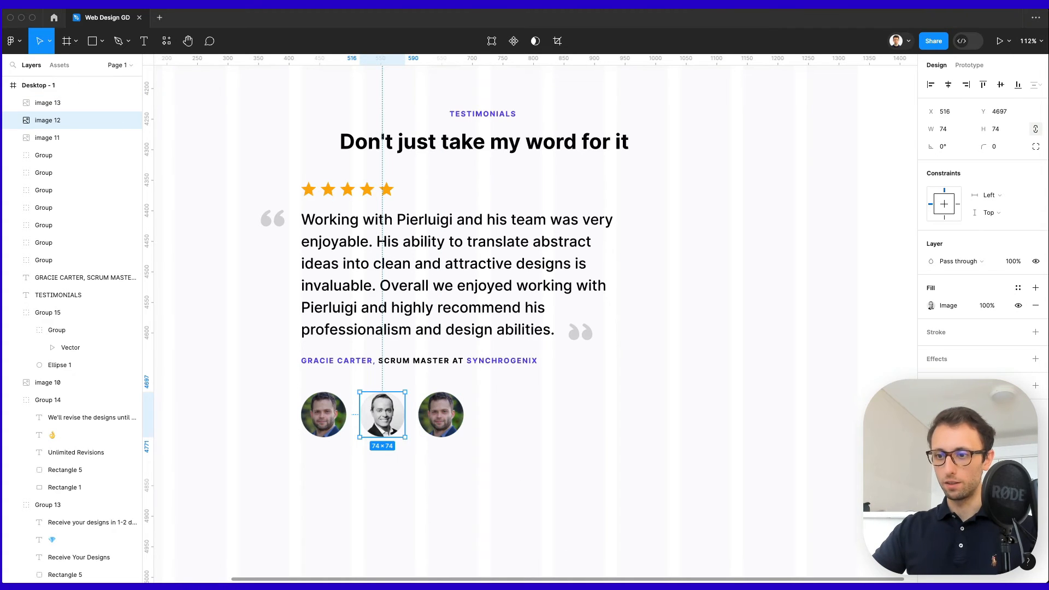
pyautogui.click(501, 452)
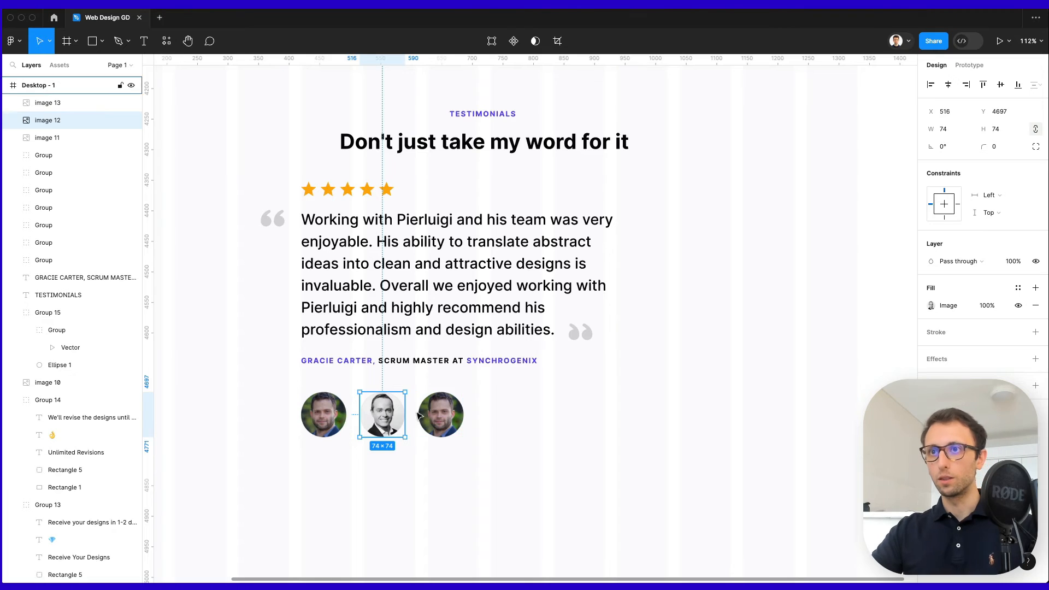
pyautogui.click(442, 417)
pyautogui.press('super+v')
pyautogui.click(506, 423)
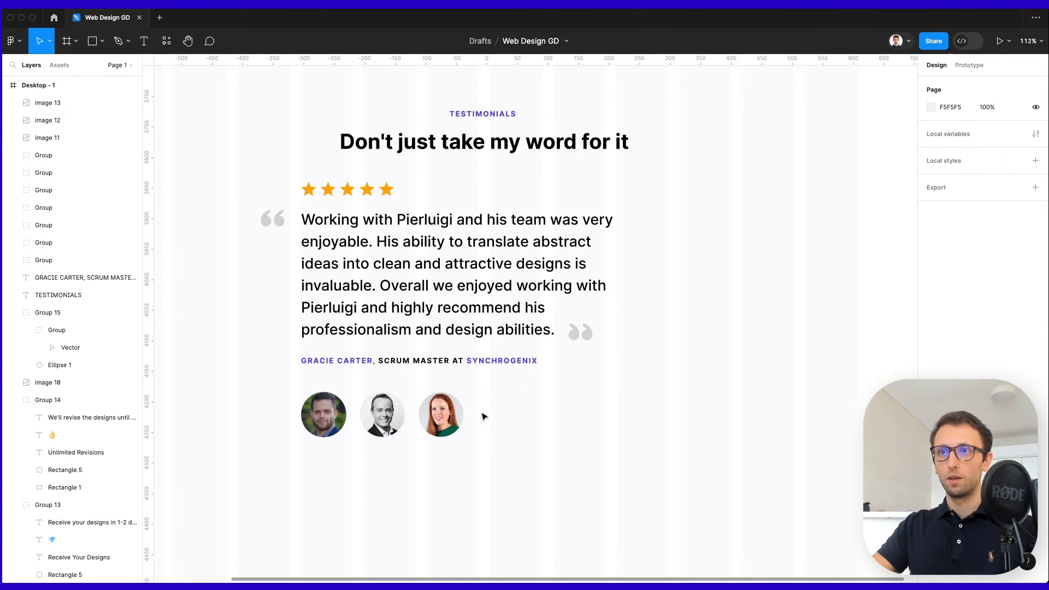
pyautogui.scroll(5, 436, 410)
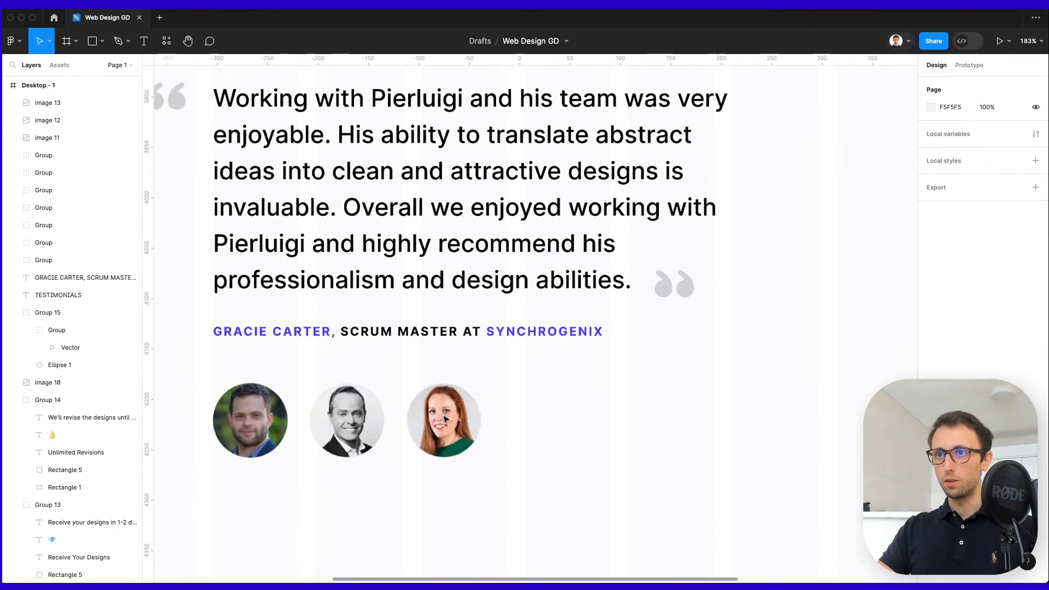
pyautogui.click(443, 419)
# Draw a circle over the third portrait with no fill and a purple 583EFF stroke.
pyautogui.press('o')
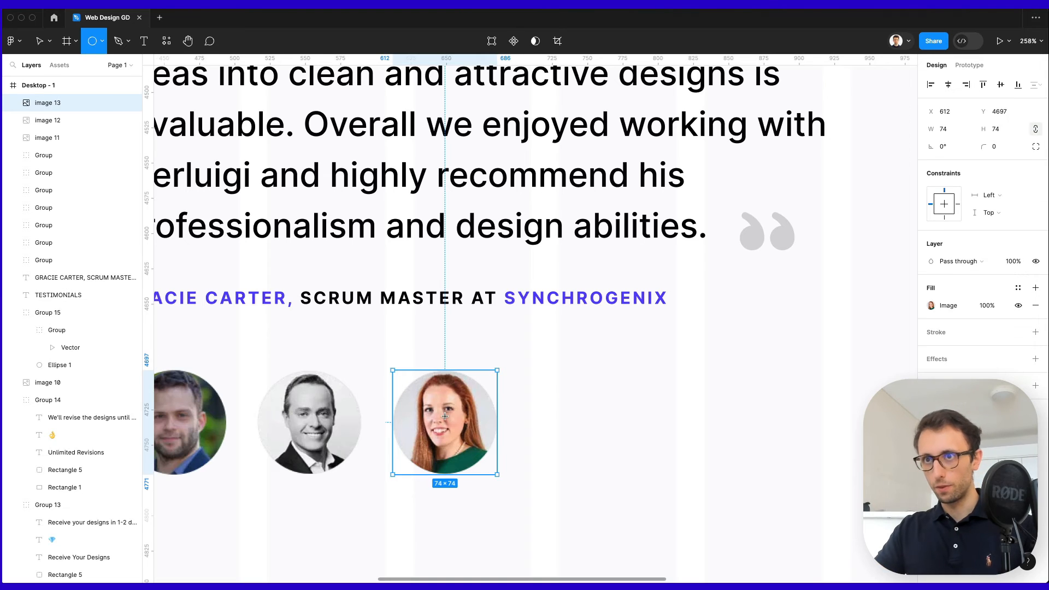
pyautogui.moveTo(443, 419); pyautogui.dragTo(473, 366)
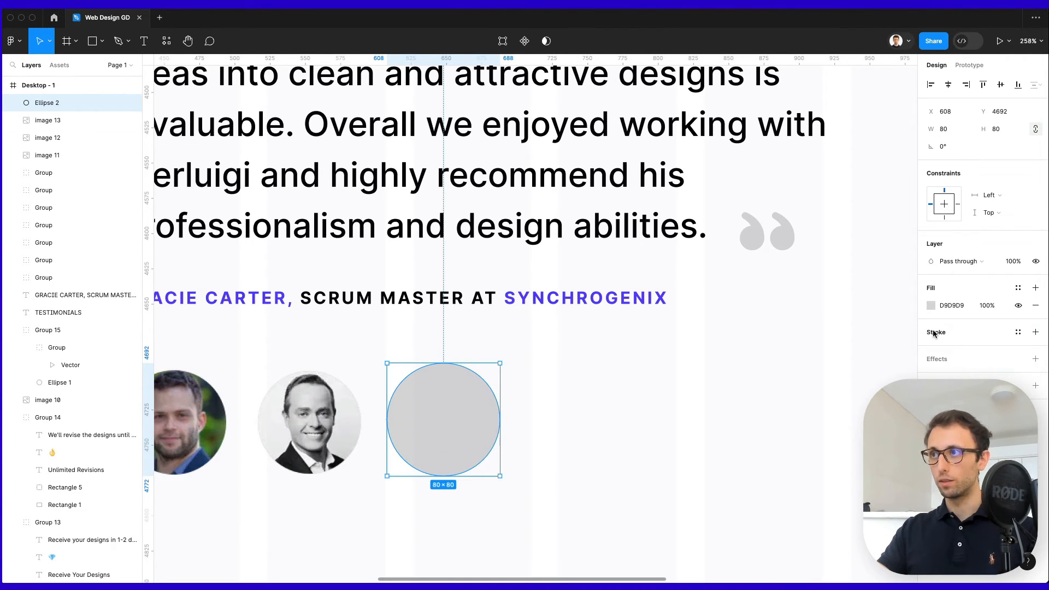
pyautogui.click(1018, 305)
pyautogui.click(934, 333)
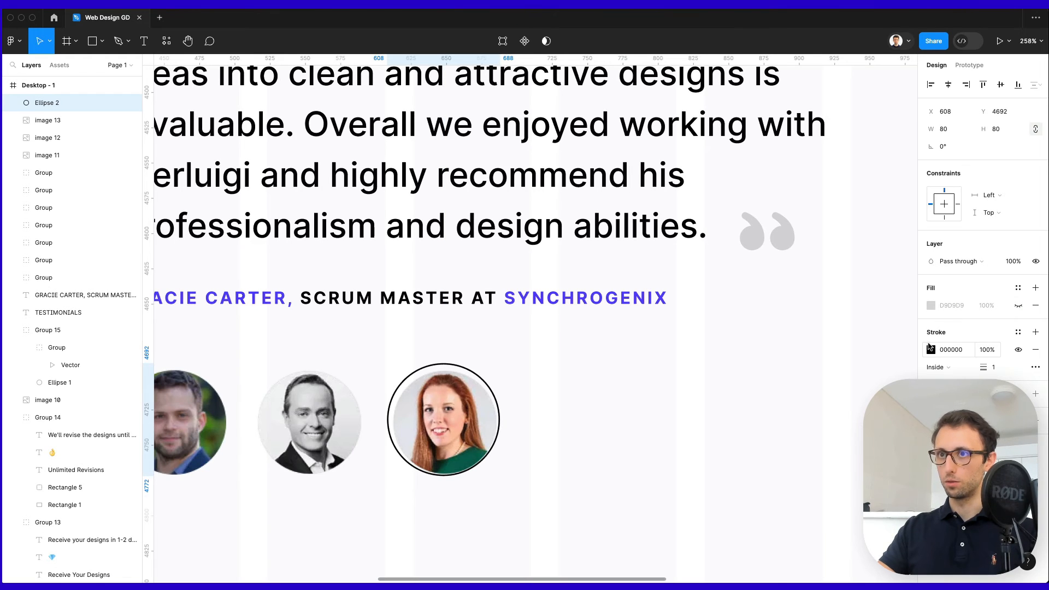
pyautogui.click(930, 349)
pyautogui.press('i')
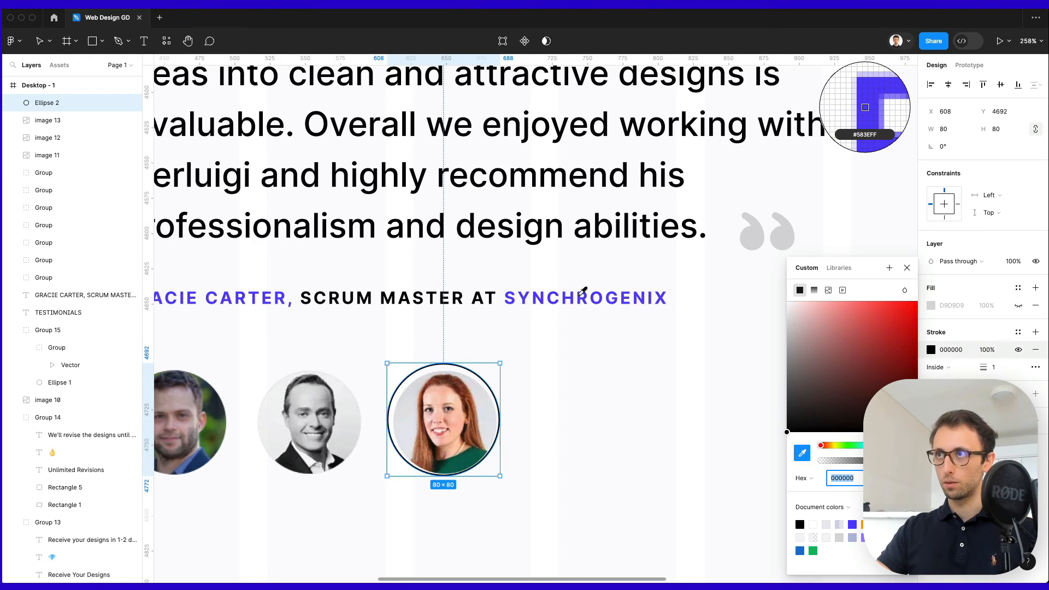
pyautogui.click(579, 296)
# Set the ring's stroke to 2 px, centre it, and enlarge it to 86×86.
pyautogui.click(997, 368)
pyautogui.press('Up')
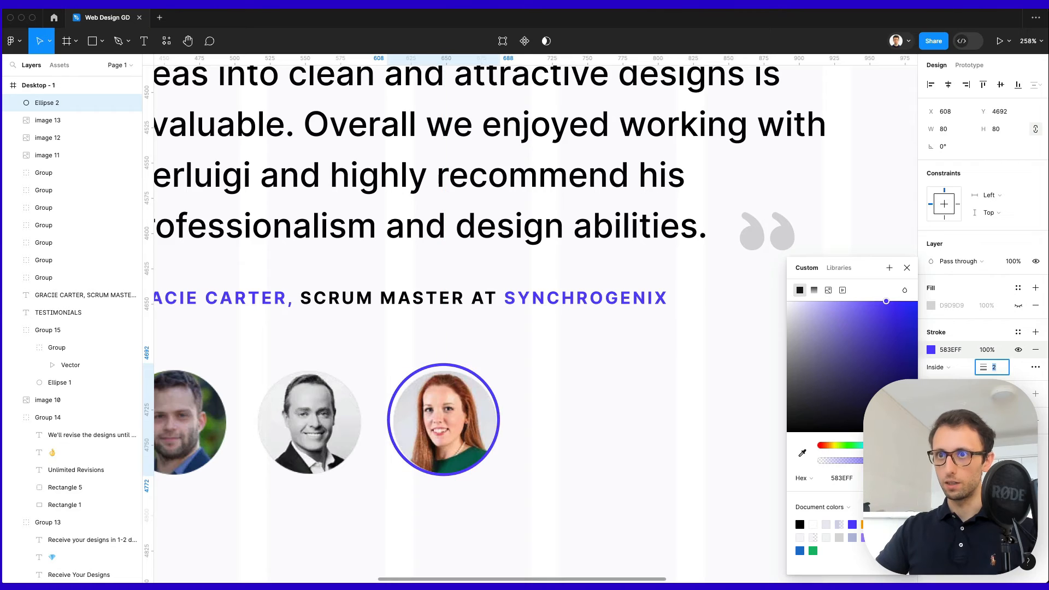
pyautogui.press('Return')
pyautogui.press('Down')
pyautogui.press('Down')
pyautogui.press('Right')
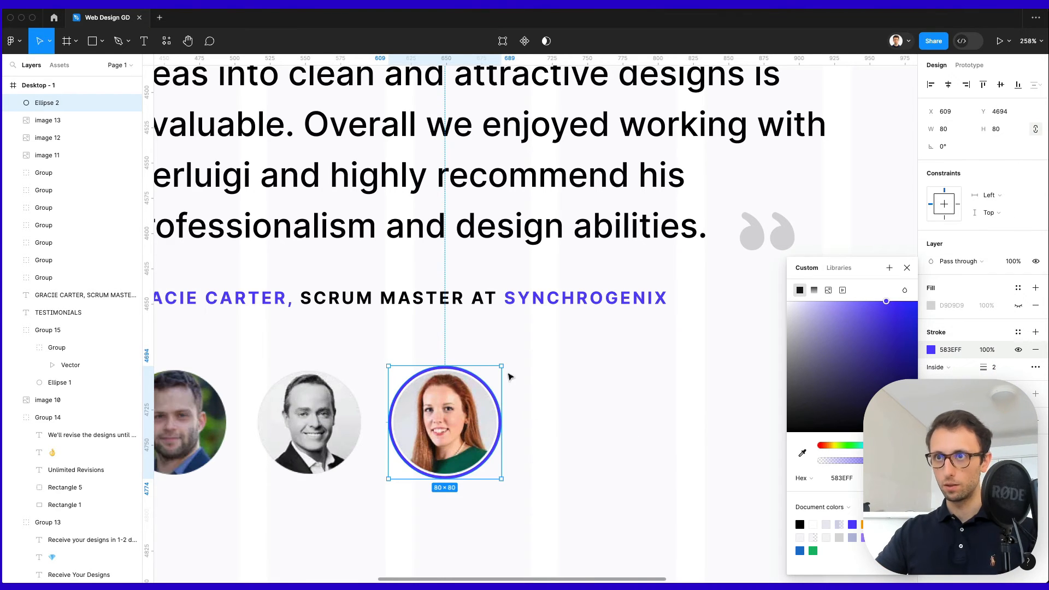
pyautogui.moveTo(501, 366); pyautogui.dragTo(506, 365)
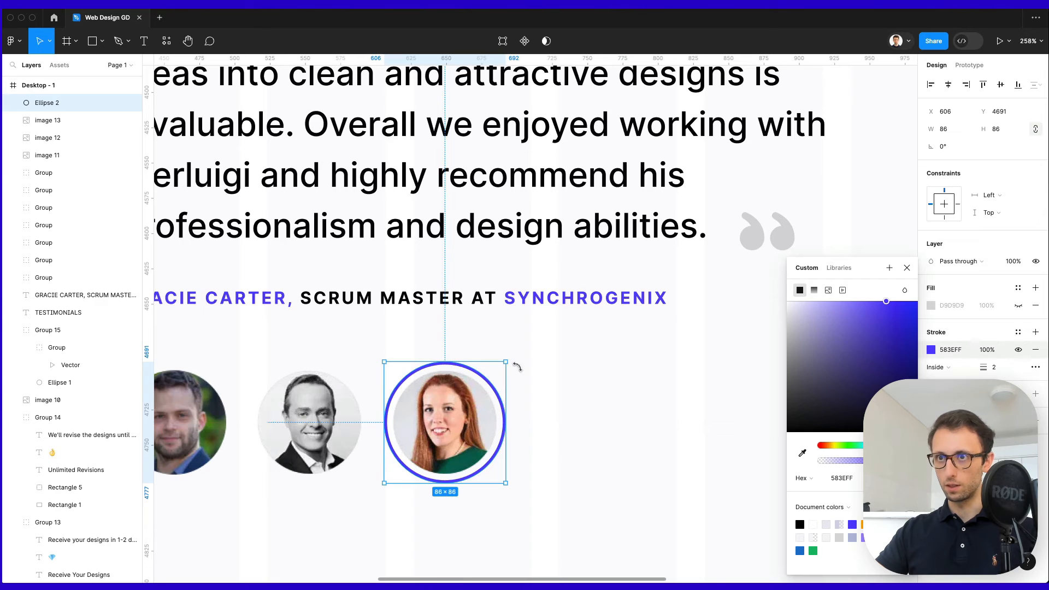
pyautogui.click(571, 377)
pyautogui.scroll(-5, 570, 376)
pyautogui.scroll(2, 653, 404)
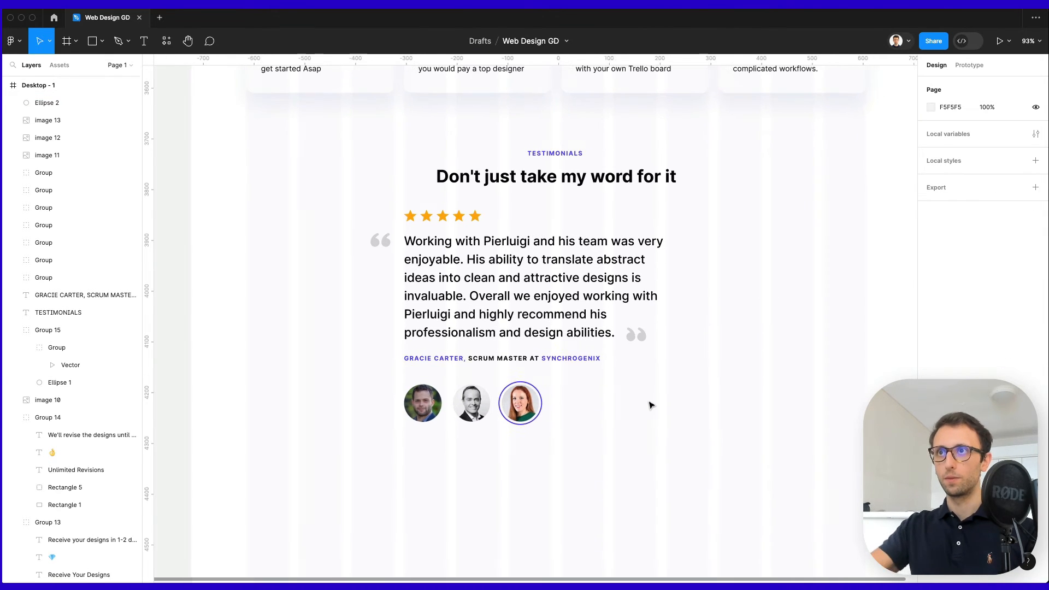
# Nudge the testimonial section right and centre the TESTIMONIALS heading group horizontally.
pyautogui.moveTo(335, 161); pyautogui.dragTo(704, 485)
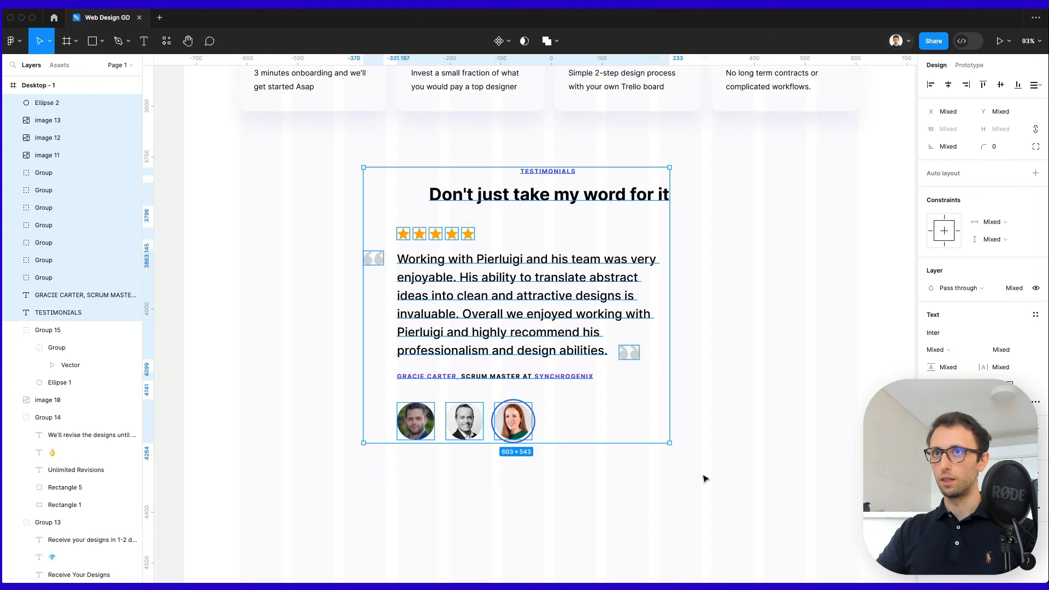
pyautogui.moveTo(568, 352); pyautogui.dragTo(574, 354)
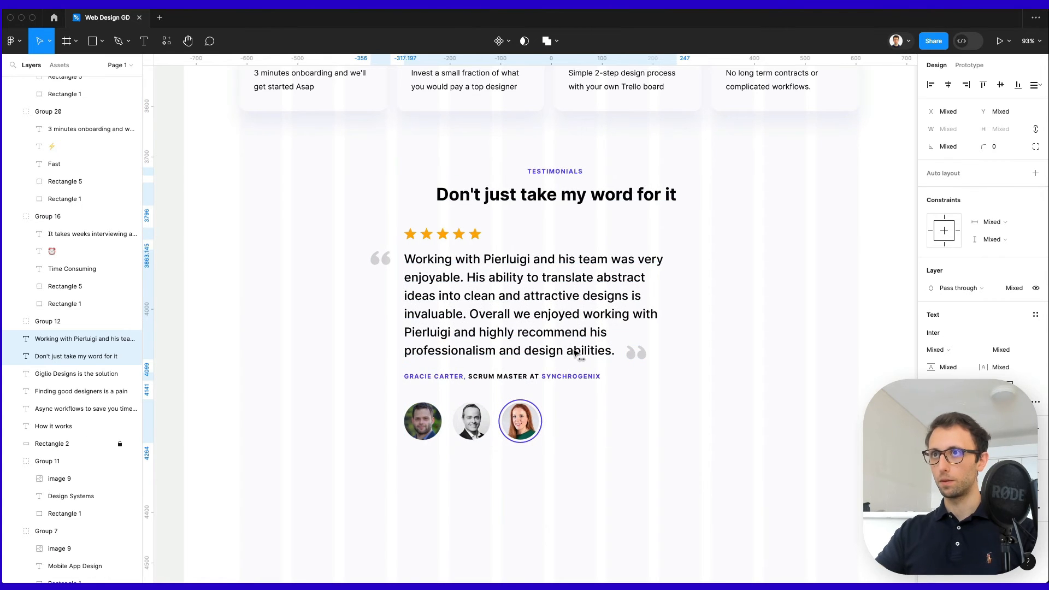
pyautogui.click(700, 168)
pyautogui.click(555, 195)
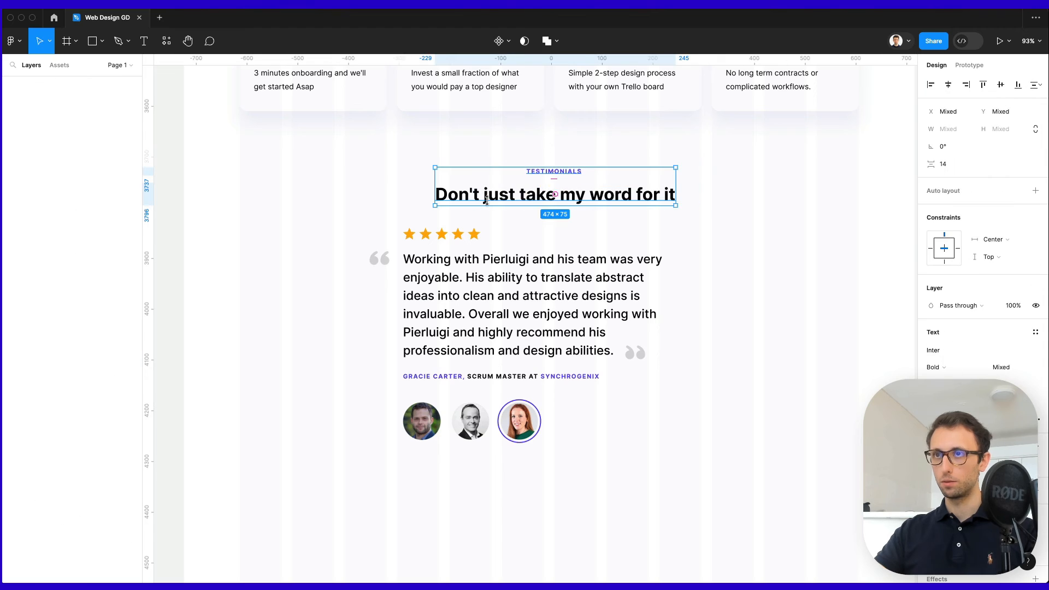
pyautogui.click(948, 86)
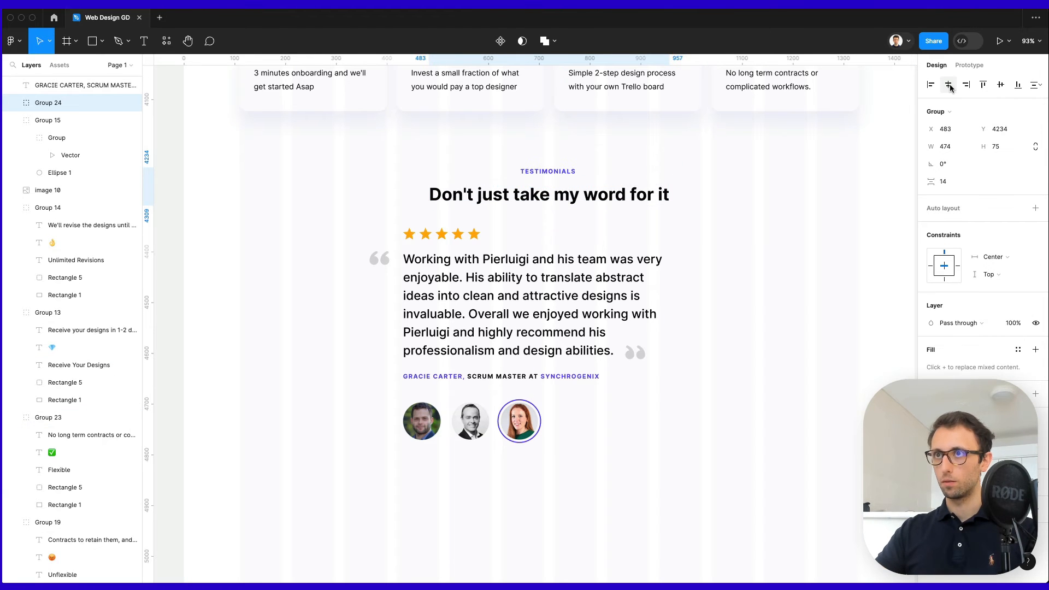
# Group the stars, quote, attribution and photos, and centre the group horizontally.
pyautogui.moveTo(345, 213); pyautogui.dragTo(706, 474)
pyautogui.press('super+g')
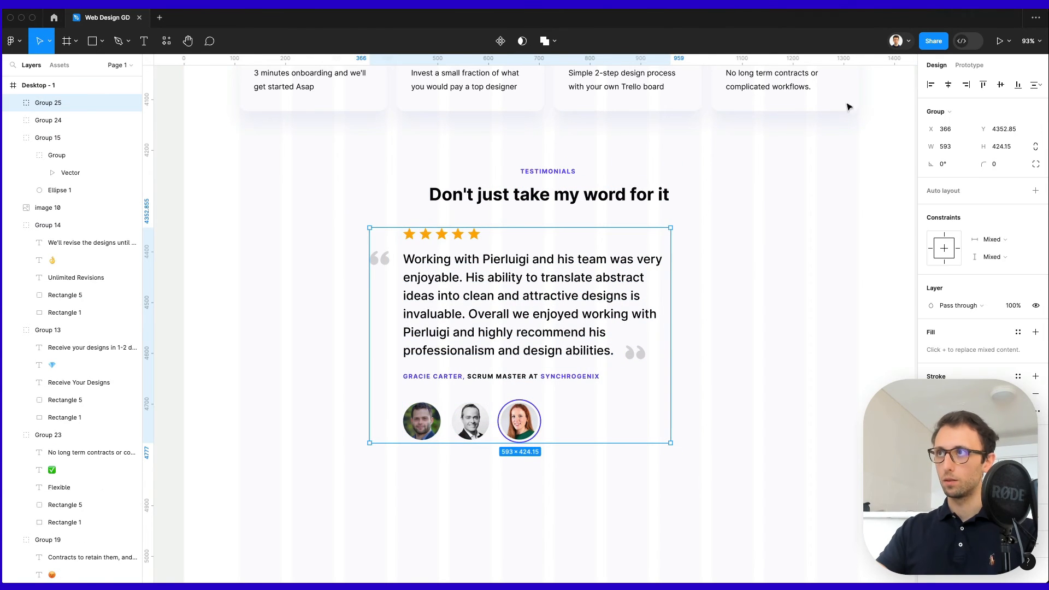
pyautogui.click(948, 85)
pyautogui.click(760, 235)
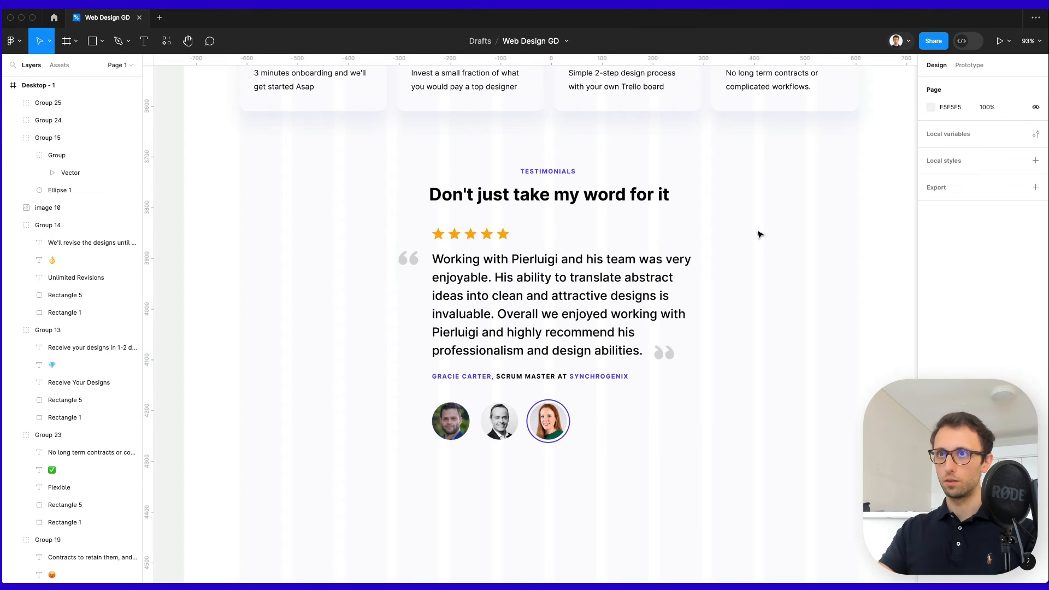
# Pull the Safari window with the live giglio-designs.com site over the design.
pyautogui.hscroll(1, 754, 251)
pyautogui.scroll(-1, 754, 251)
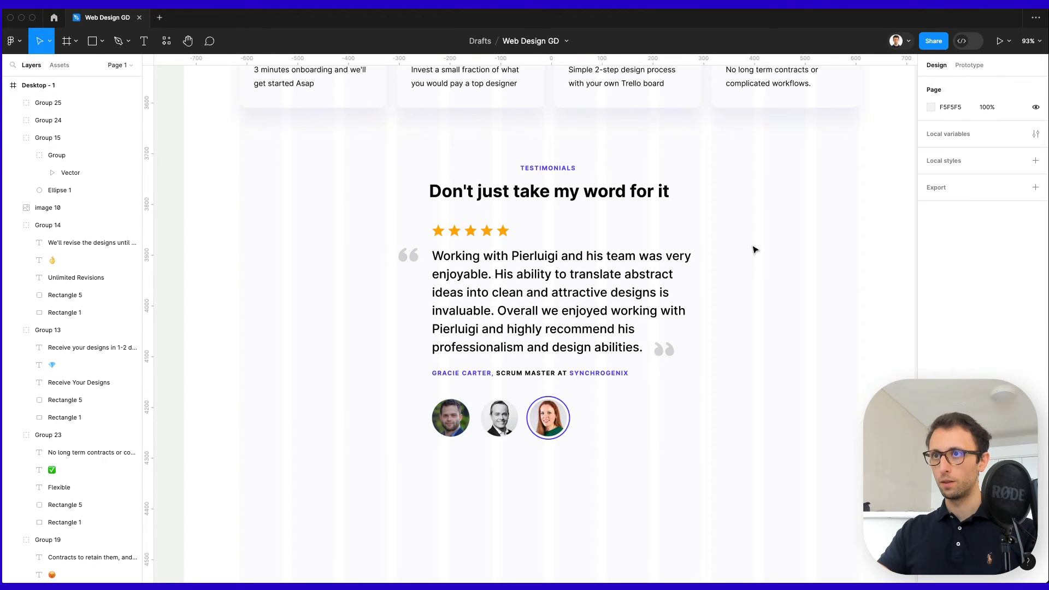
pyautogui.scroll(-5, 753, 250)
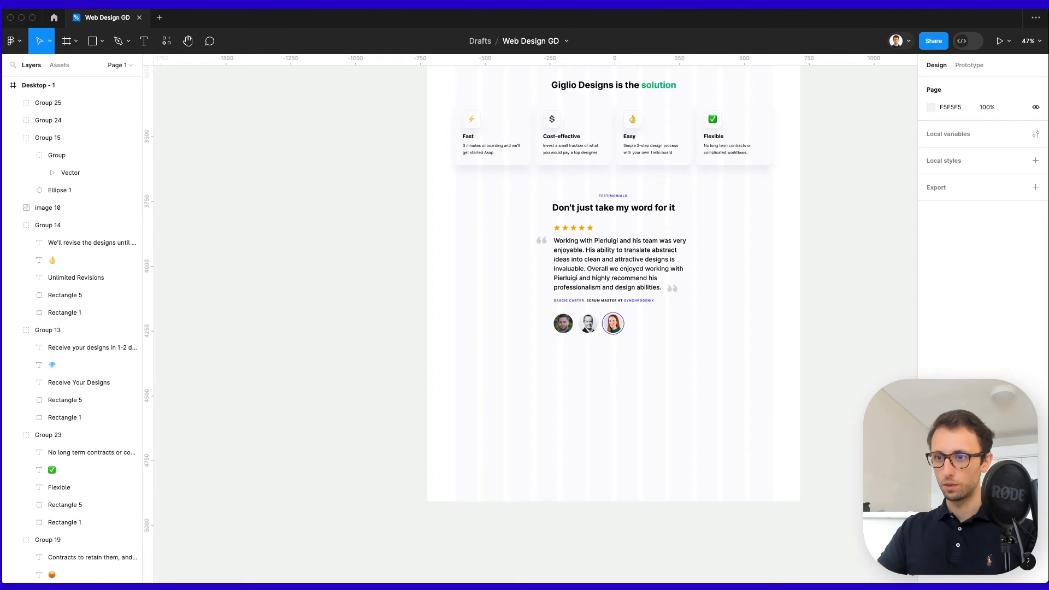
pyautogui.moveTo(781, 587); pyautogui.dragTo(781, 134)
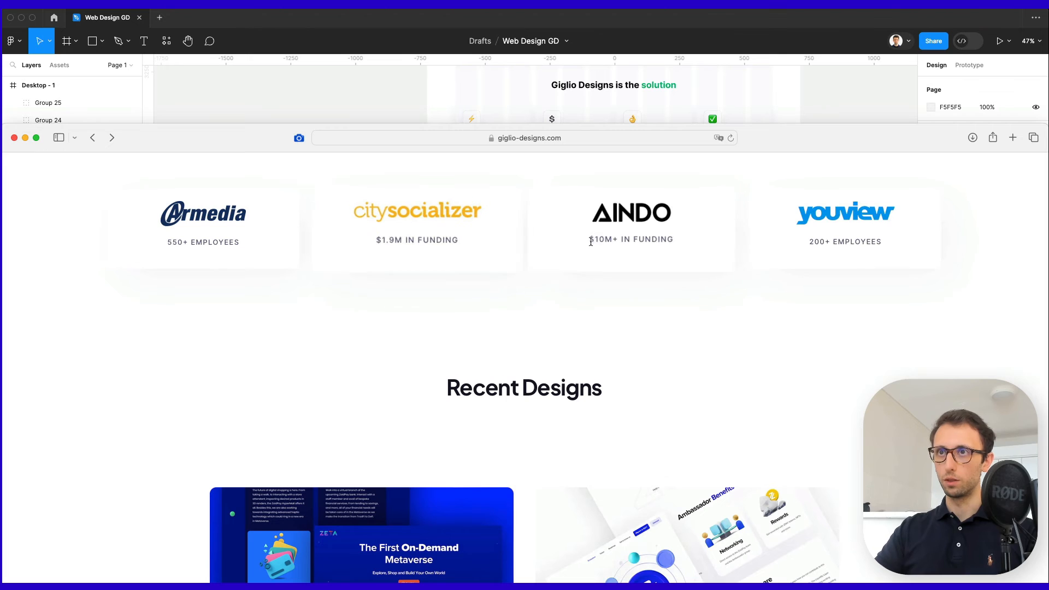
# Look over the live site's client logo cards, then move Safari off screen.
pyautogui.scroll(1, 348, 221)
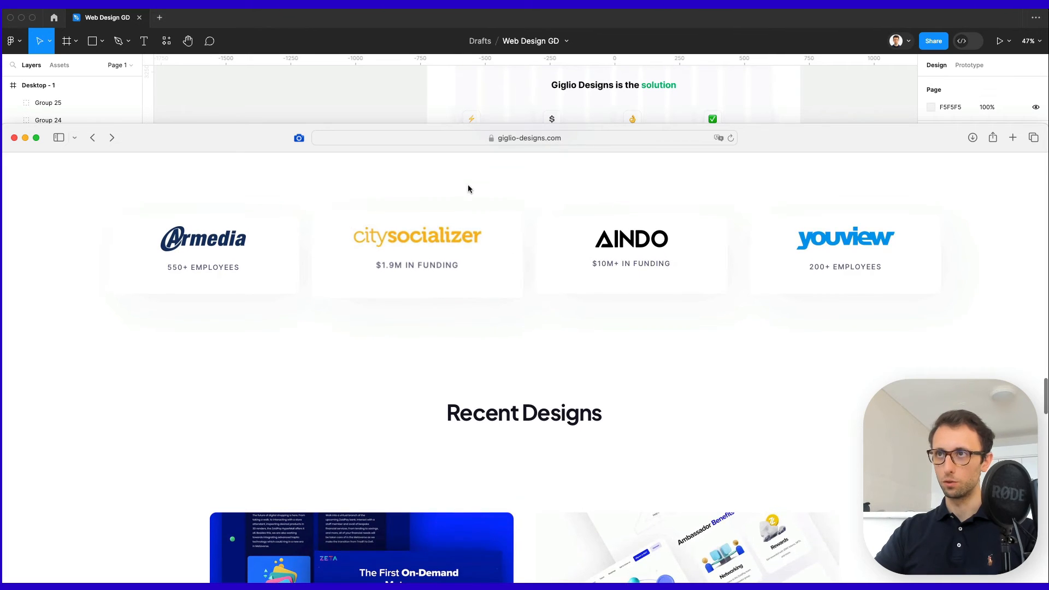
pyautogui.moveTo(782, 143); pyautogui.dragTo(781, 587)
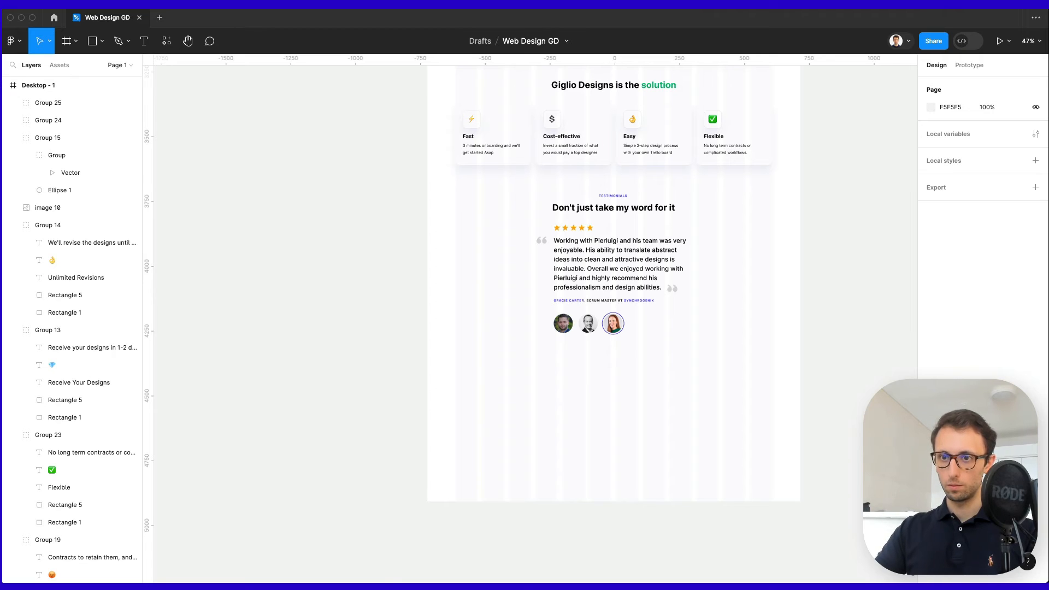
# Paste the Armedia logo and move it below the testimonial section.
pyautogui.click(692, 373)
pyautogui.scroll(5, 601, 346)
pyautogui.press('super+v')
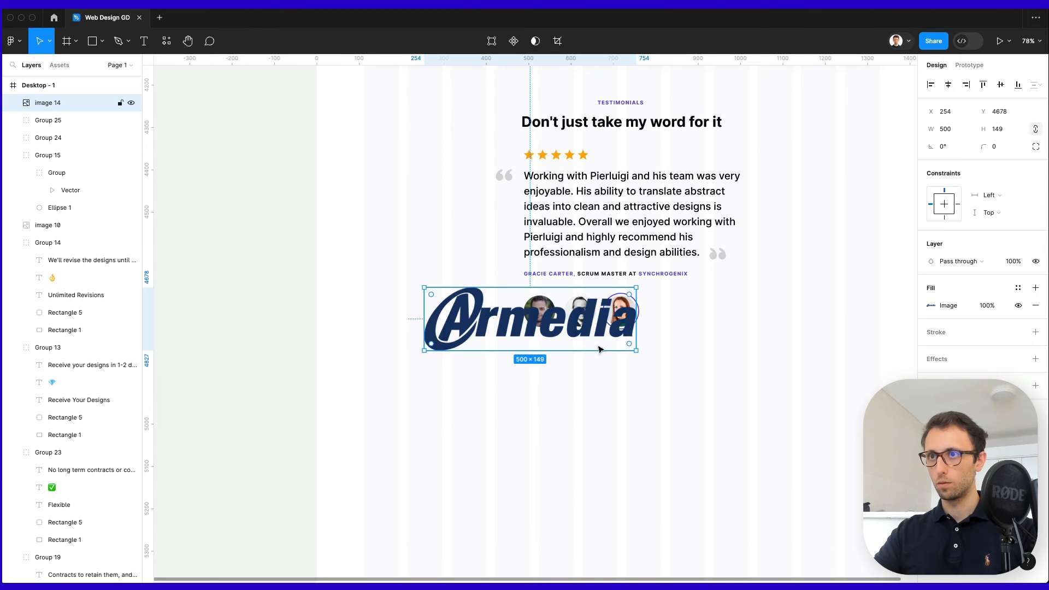
pyautogui.moveTo(527, 329); pyautogui.dragTo(508, 416)
pyautogui.scroll(-5, 508, 412)
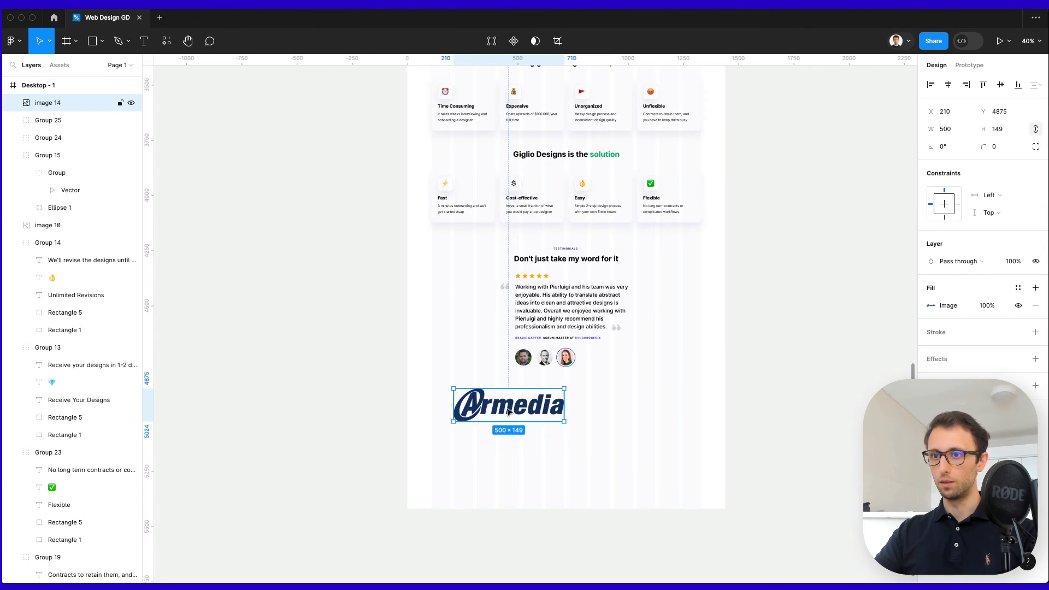
pyautogui.scroll(12, 508, 404)
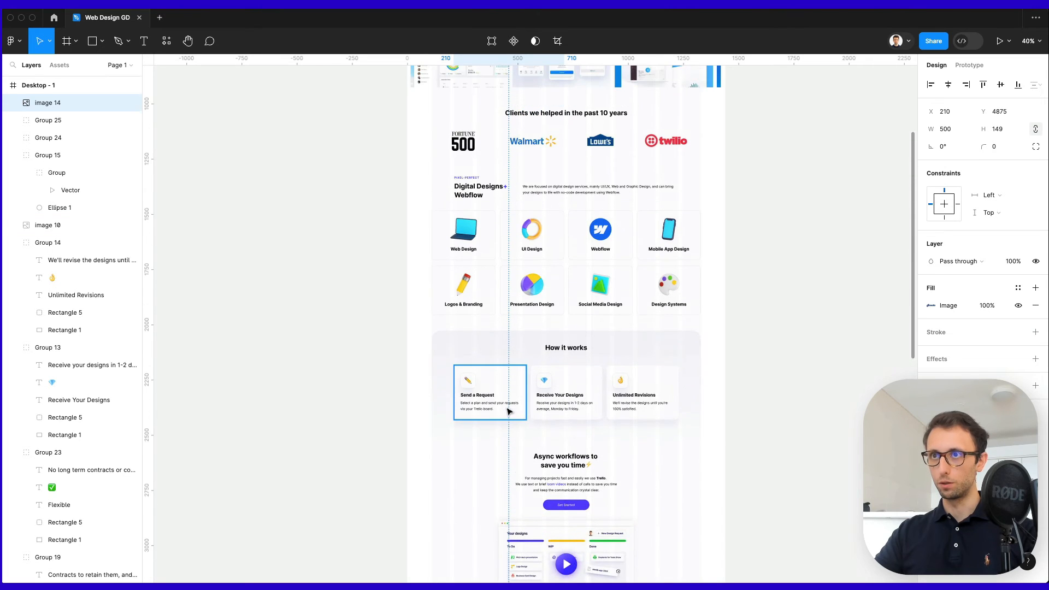
pyautogui.scroll(2, 507, 391)
pyautogui.scroll(-14, 470, 257)
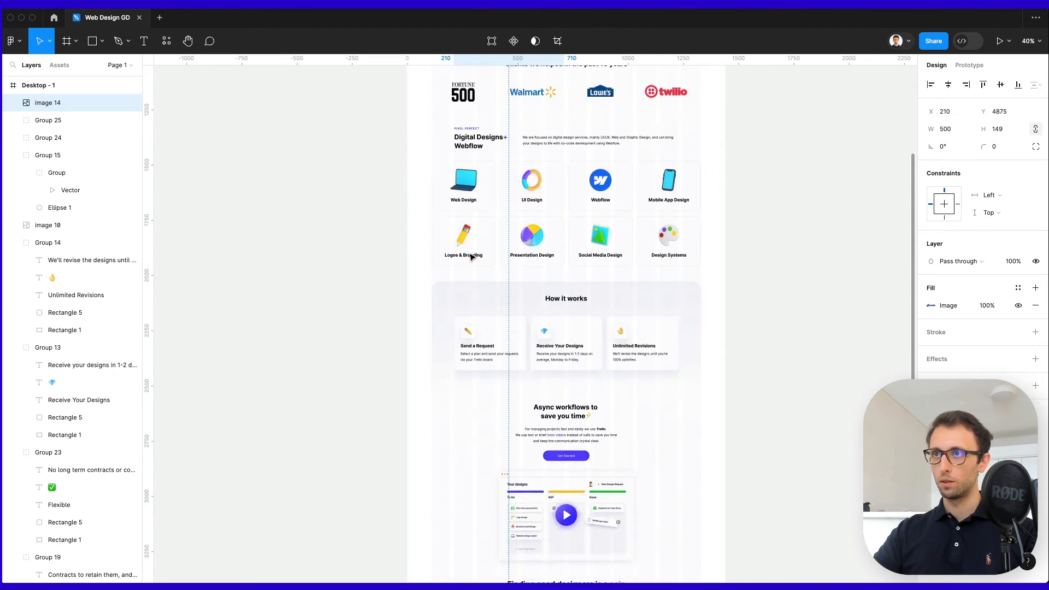
pyautogui.scroll(5, 510, 218)
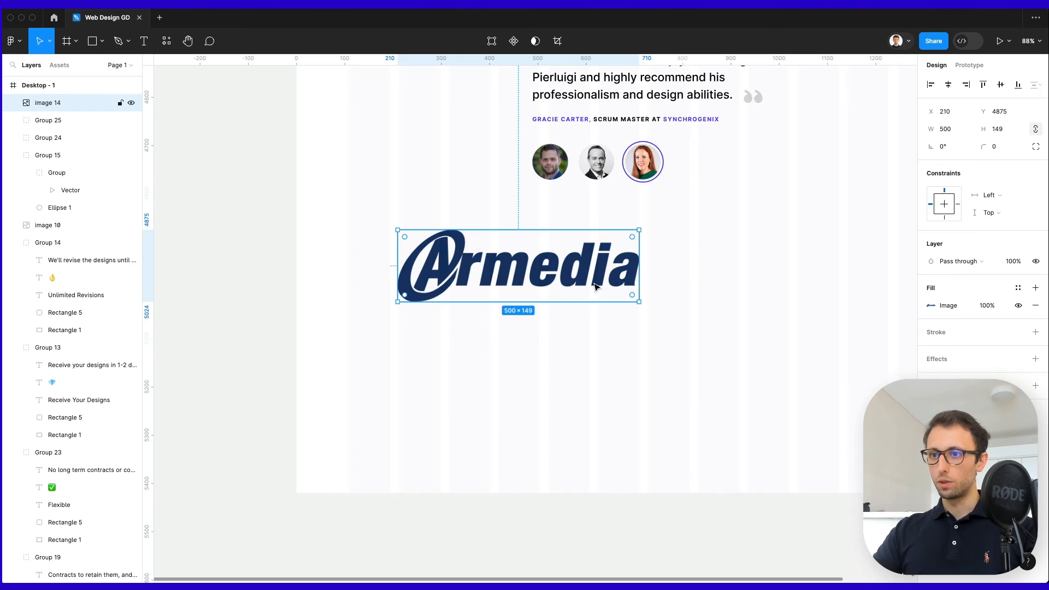
# Scale the Armedia logo down proportionally to 152×45.
pyautogui.click(674, 236)
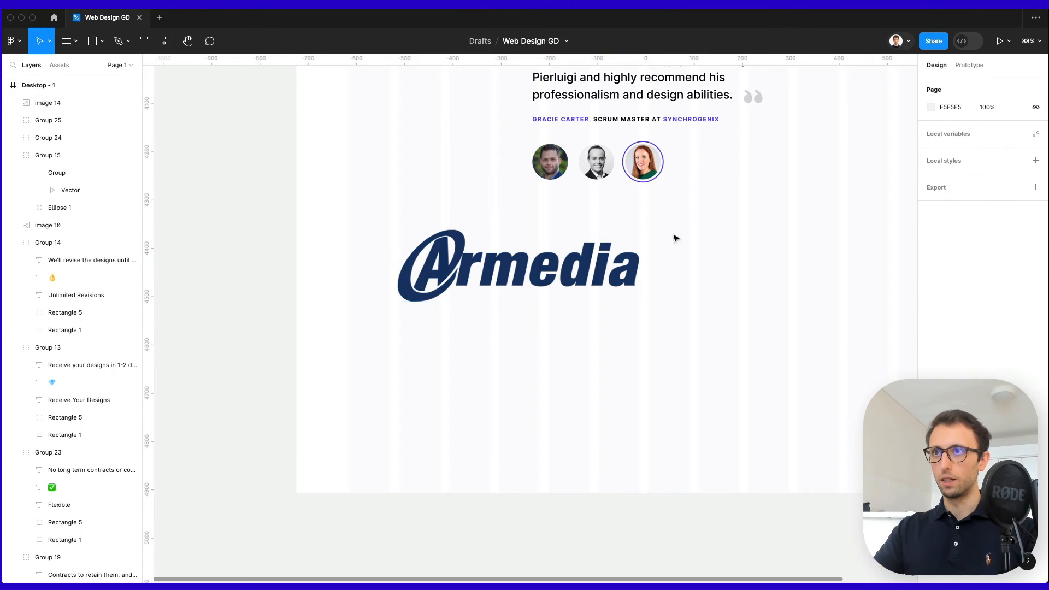
pyautogui.click(633, 264)
pyautogui.moveTo(639, 265); pyautogui.dragTo(431, 210)
pyautogui.scroll(4, 482, 283)
pyautogui.scroll(3, 432, 226)
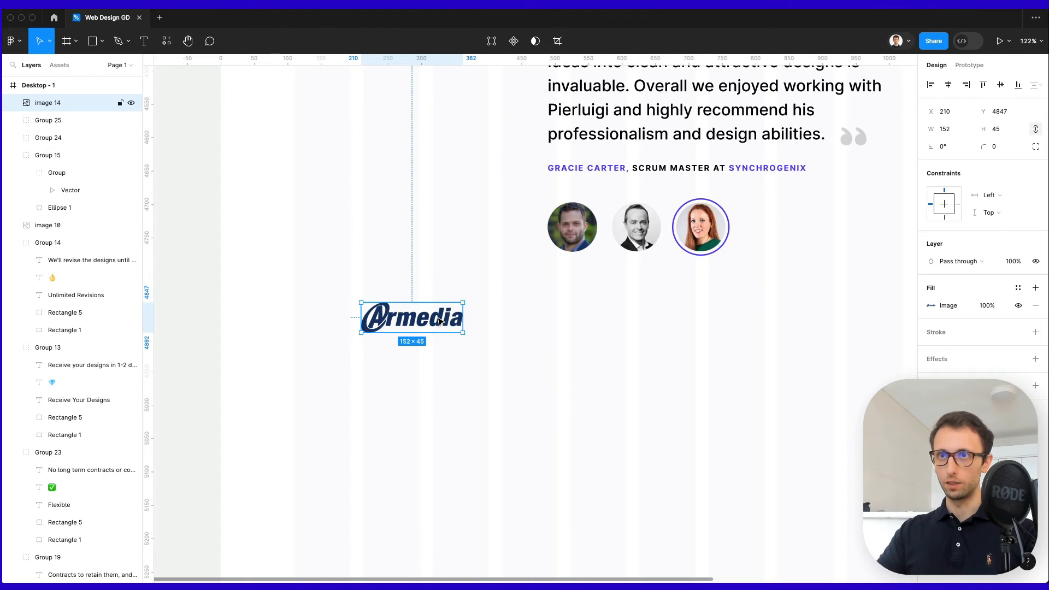
pyautogui.click(565, 454)
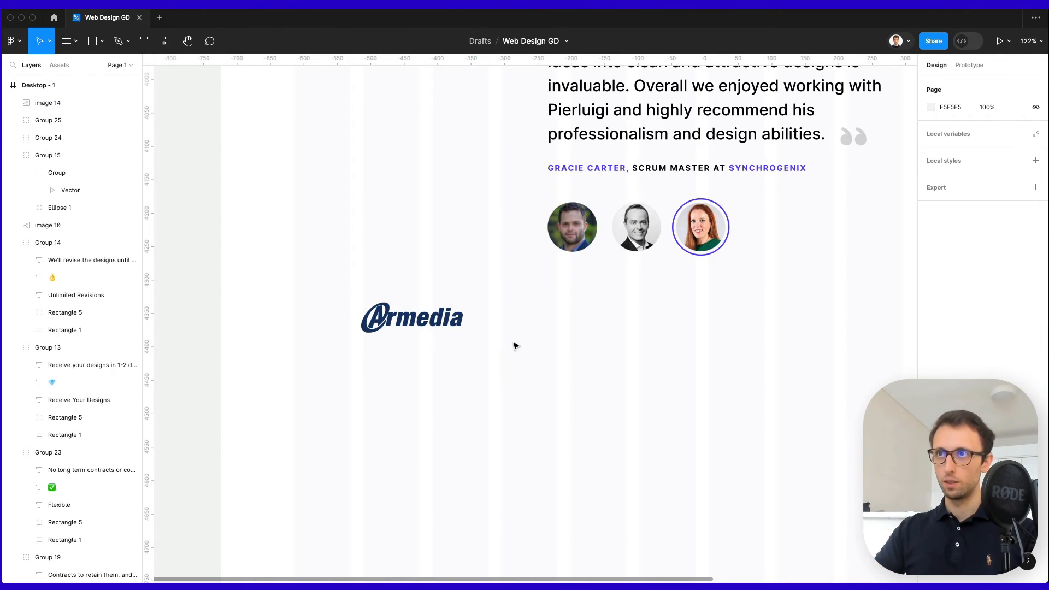
pyautogui.scroll(5, 514, 345)
pyautogui.keyDown('super'); pyautogui.click(667, 317); pyautogui.keyUp('super')
pyautogui.scroll(-1, 554, 459)
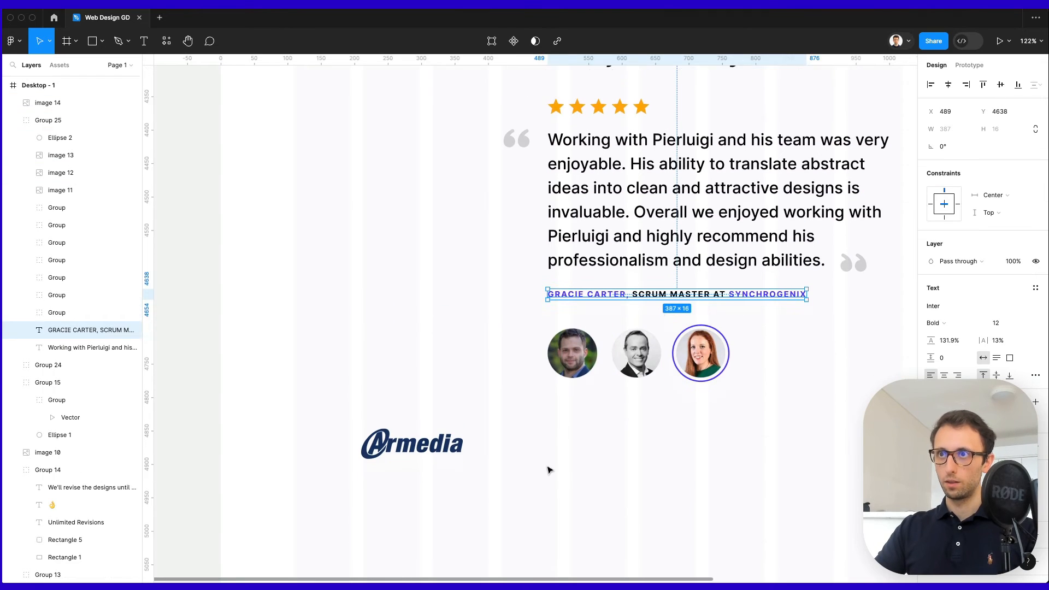
# Paste a copy of the name text under the Armedia logo and retype it as '550+ EMPLOYEES'.
pyautogui.scroll(-3, 549, 470)
pyautogui.click(550, 467)
pyautogui.press('super+v')
pyautogui.moveTo(643, 203); pyautogui.dragTo(445, 386)
pyautogui.doubleClick(443, 385)
pyautogui.write('5')
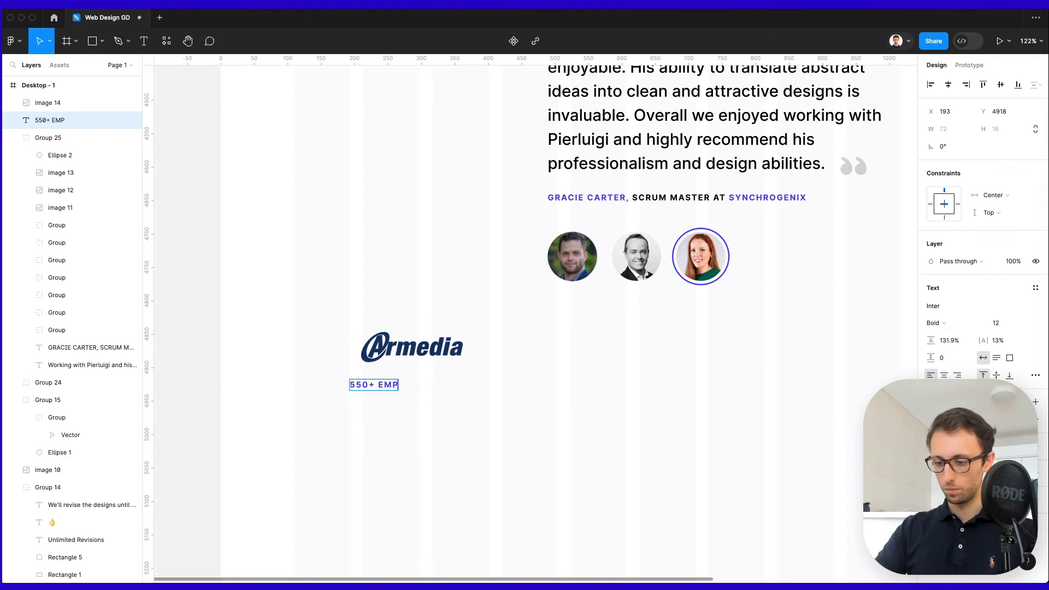
pyautogui.write('50+ EMPLOYEES')
pyautogui.press('Escape')
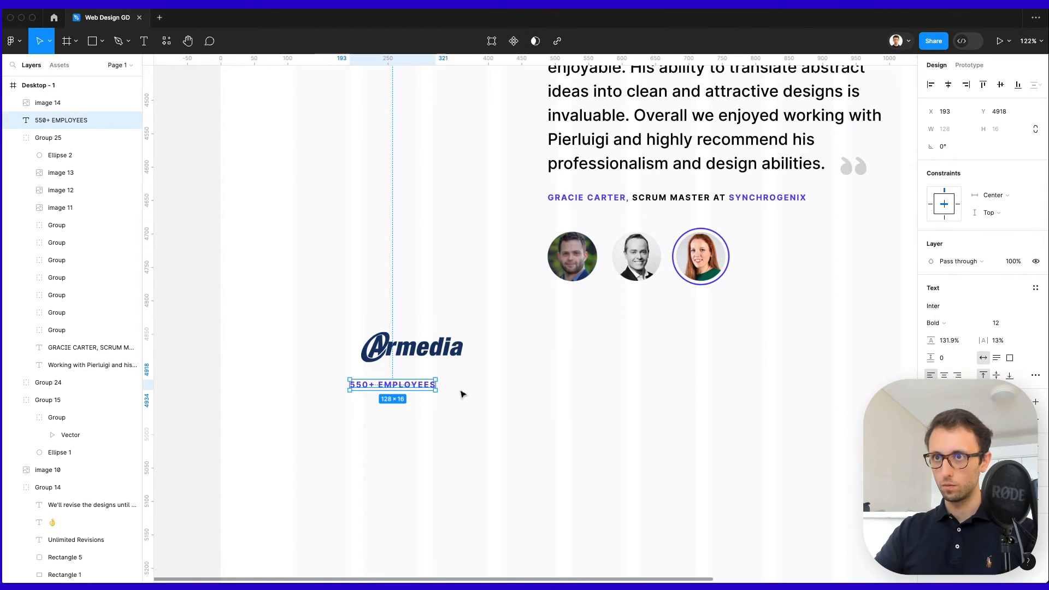
# Make the caption a darker bluish grey in Semi Bold weight.
pyautogui.press('i')
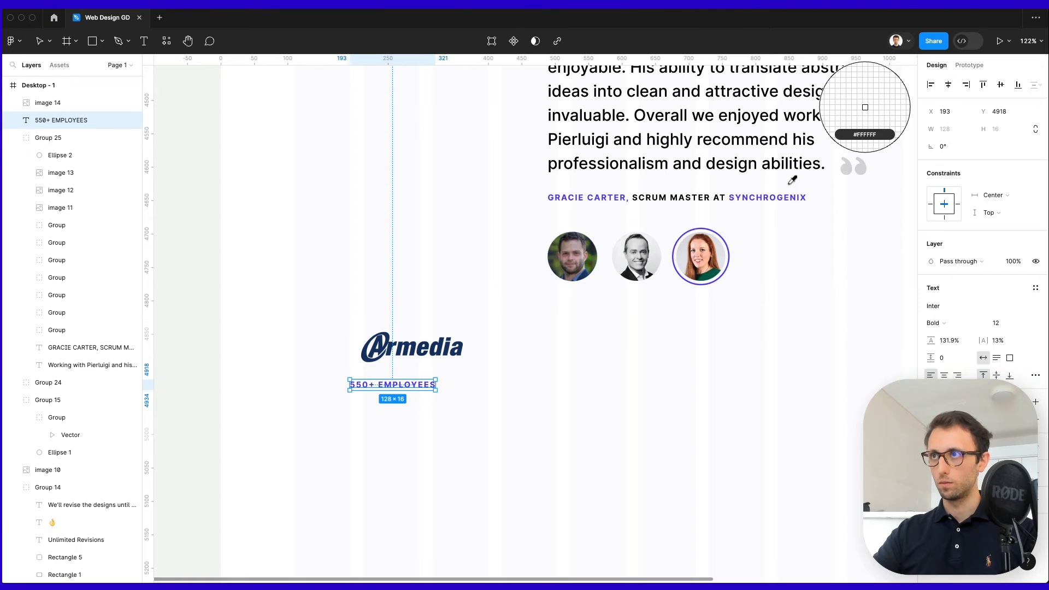
pyautogui.click(851, 166)
pyautogui.click(933, 432)
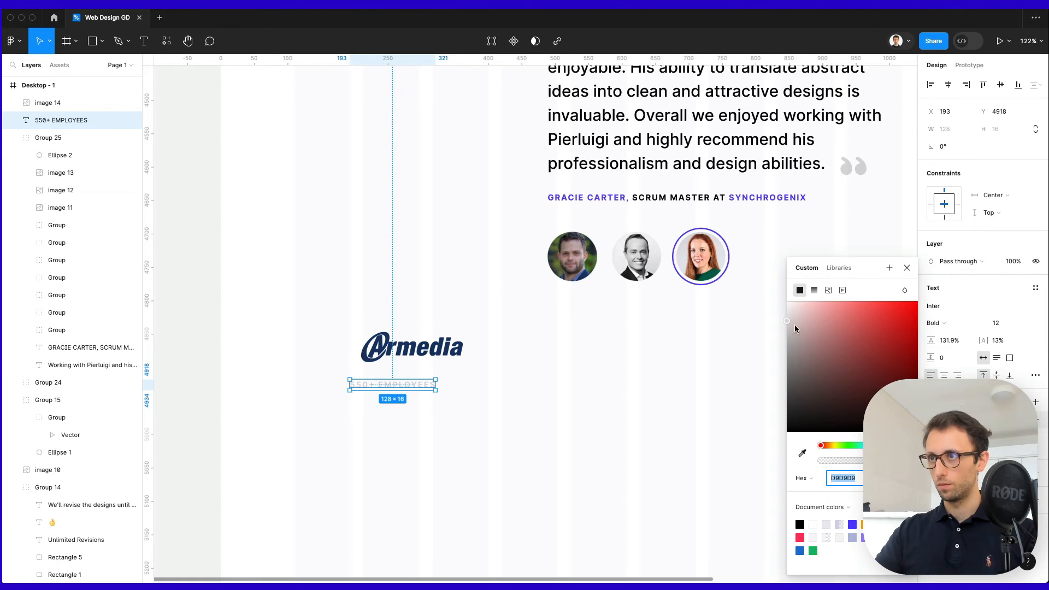
pyautogui.moveTo(794, 324); pyautogui.dragTo(749, 355)
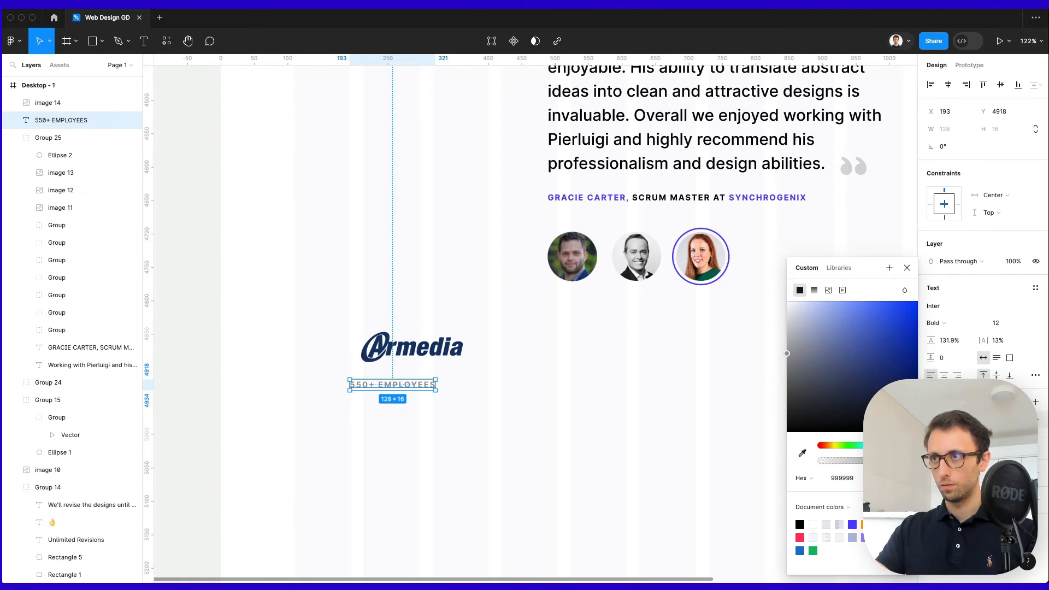
pyautogui.click(801, 348)
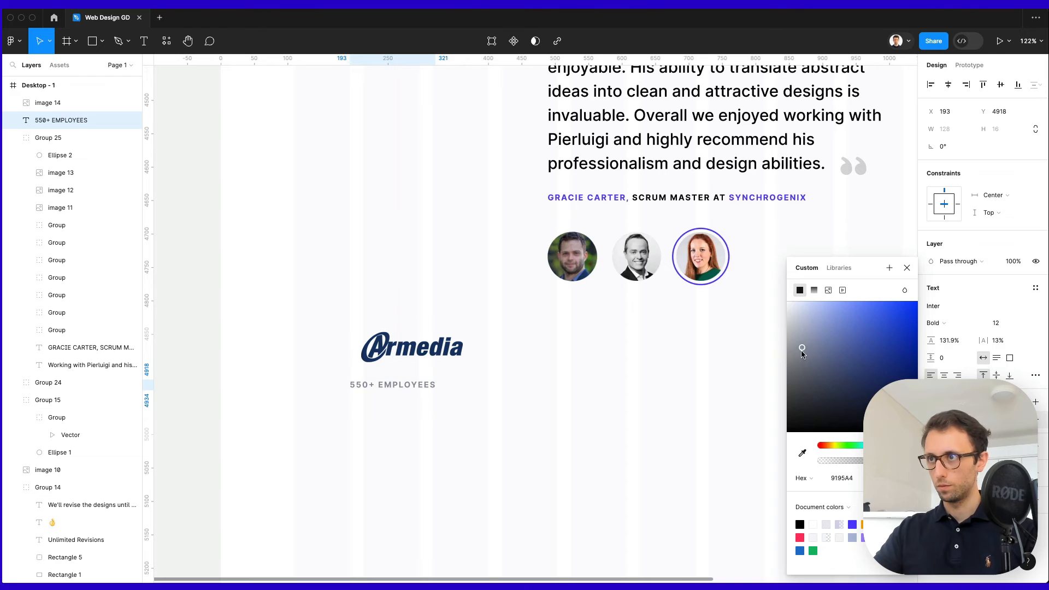
pyautogui.click(970, 326)
pyautogui.click(968, 310)
pyautogui.click(460, 432)
# Centre the caption under the Armedia logo and paste the citysocializer logo beside it.
pyautogui.moveTo(419, 394); pyautogui.dragTo(440, 377)
pyautogui.moveTo(503, 403); pyautogui.dragTo(309, 309)
pyautogui.click(539, 371)
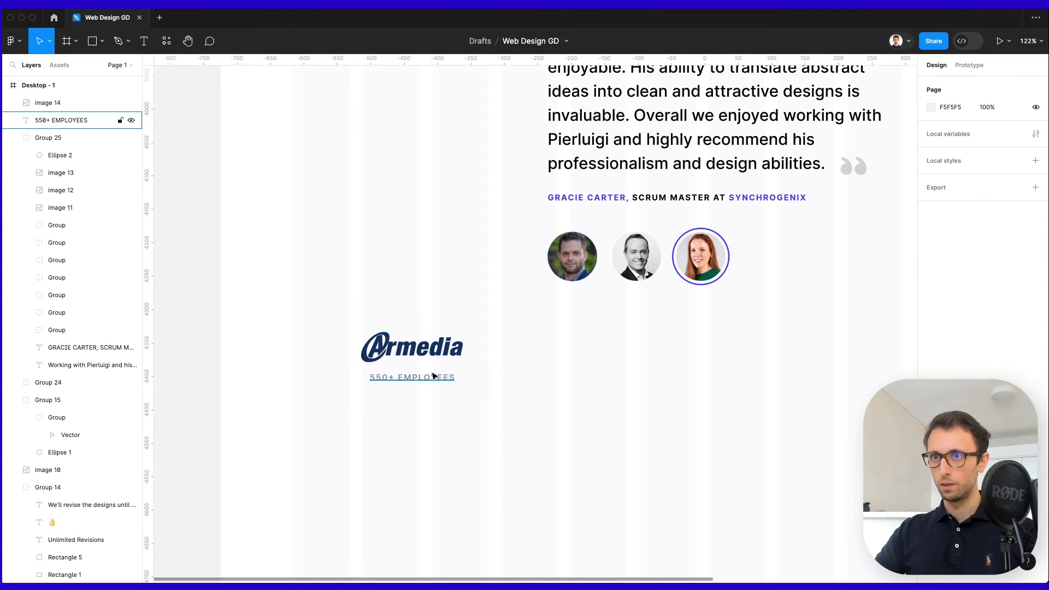
pyautogui.hscroll(5, 470, 379)
pyautogui.scroll(-1, 497, 382)
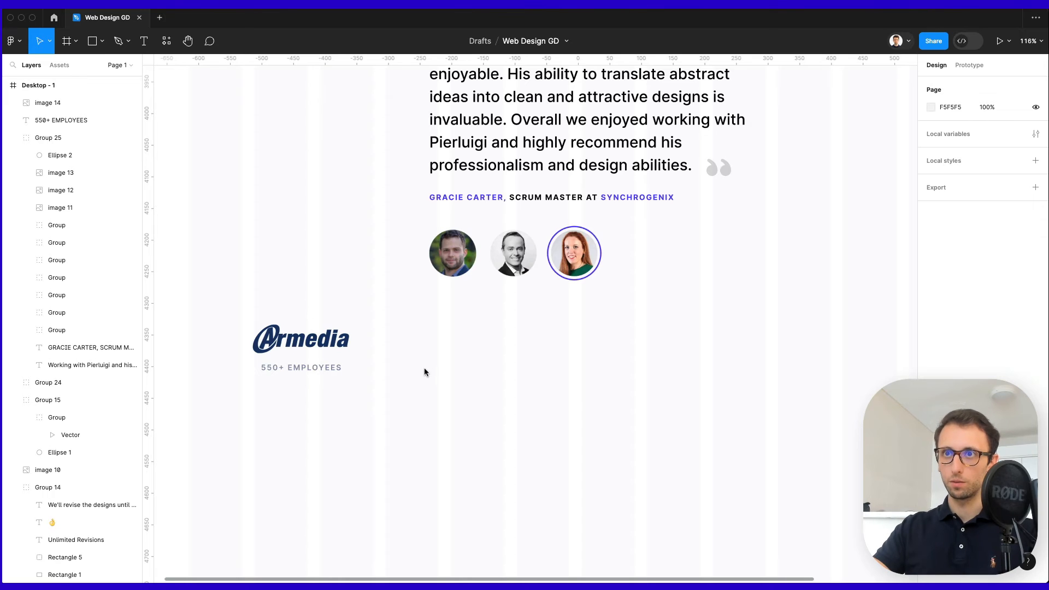
pyautogui.press('super+v')
# Shrink the citysocializer logo and nudge it into line beside Armedia.
pyautogui.moveTo(682, 324); pyautogui.dragTo(510, 335)
pyautogui.press('Up')
pyautogui.press('Up')
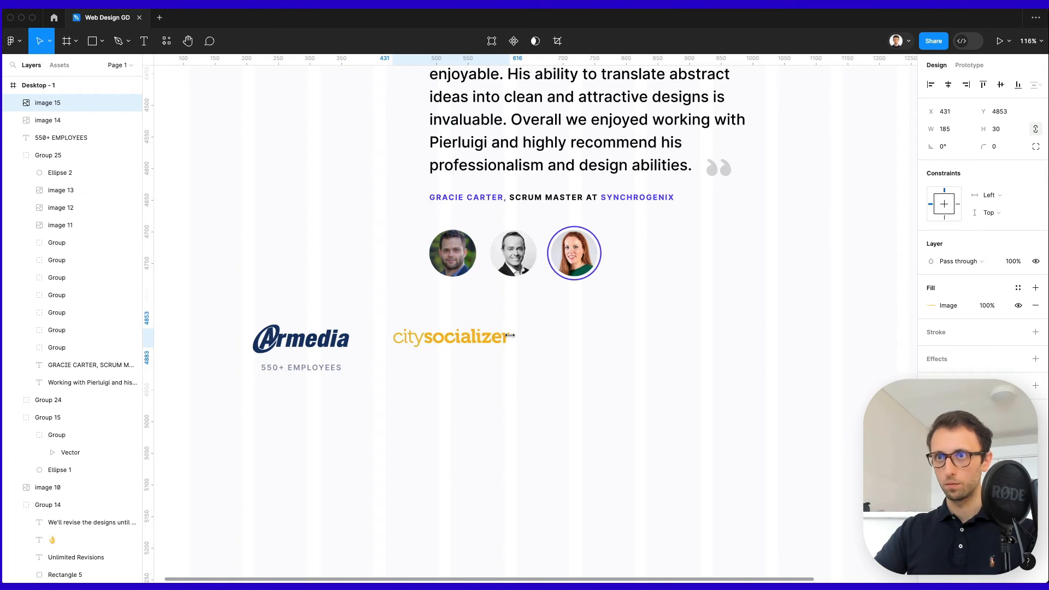
pyautogui.hotkey('shift', 'Right')
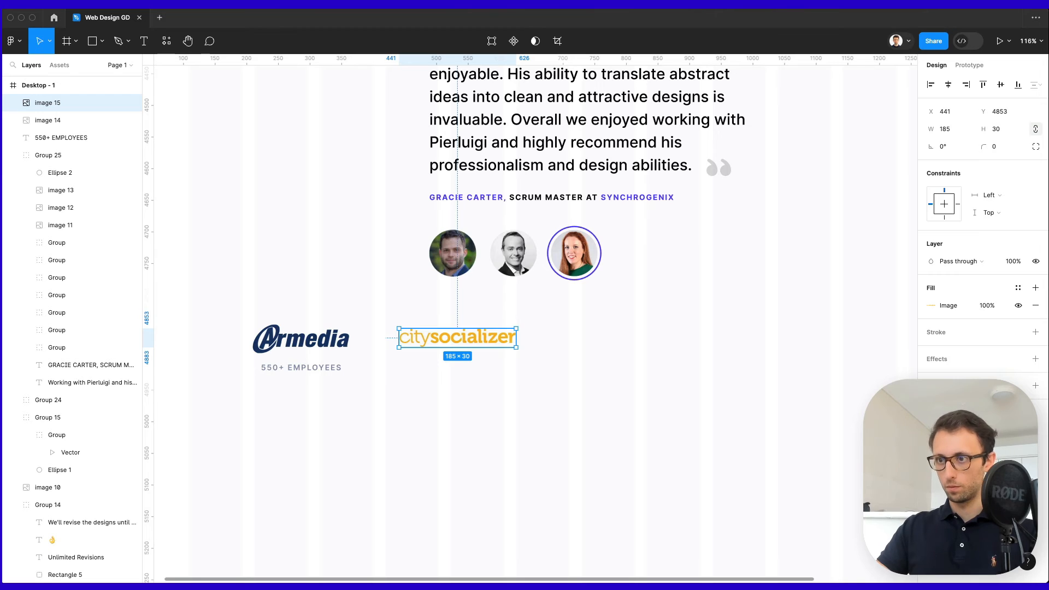
pyautogui.click(637, 323)
pyautogui.press('super+v')
pyautogui.press('super+z')
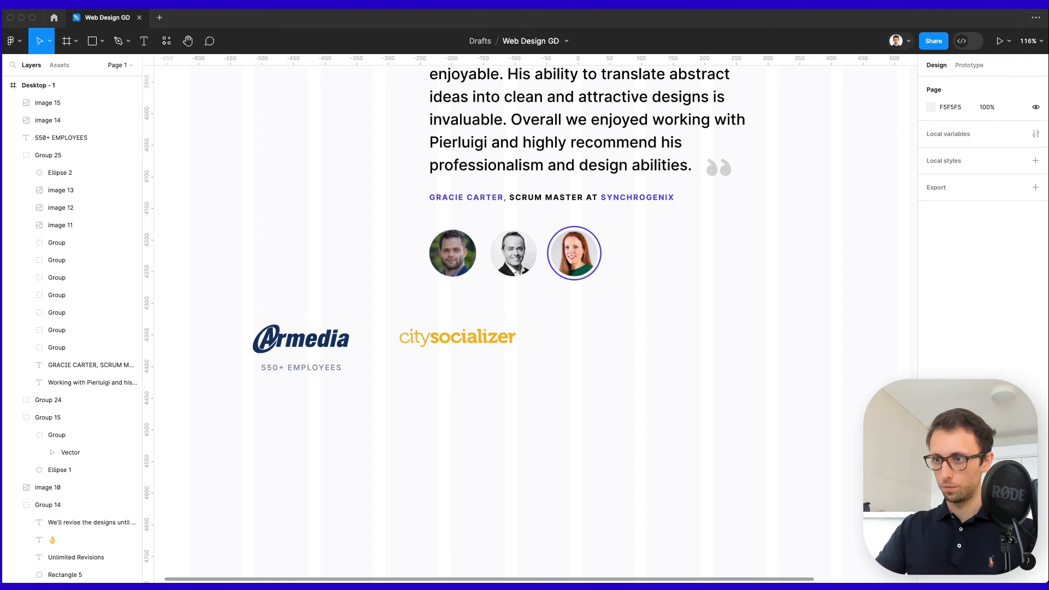
pyautogui.press('super+v')
pyautogui.press('super+z')
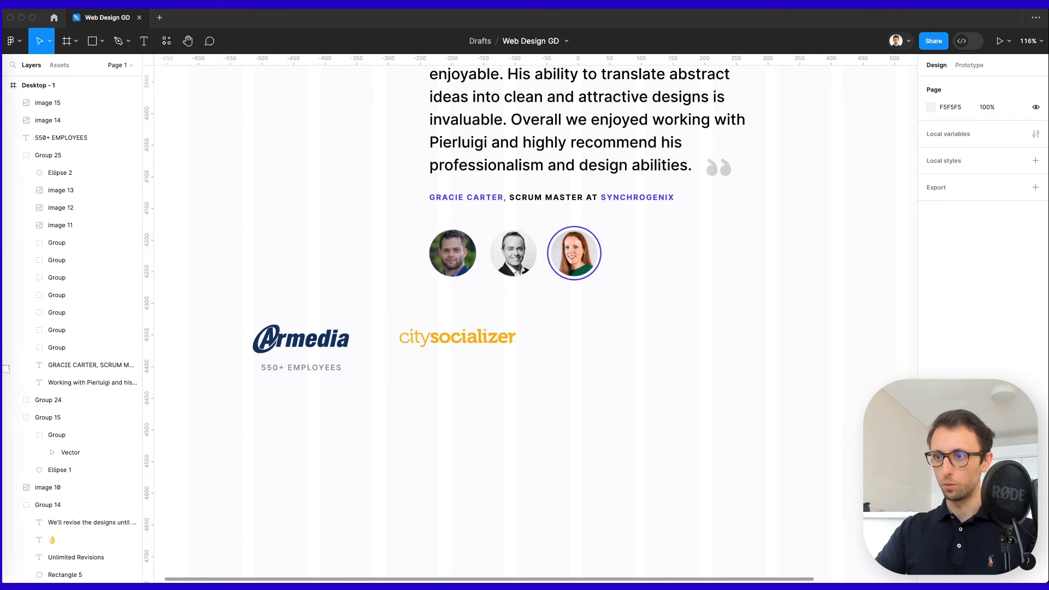
# Bring the AINDO logo in from Downloads and scale it proportionally to about 113 wide.
pyautogui.moveTo(3, 519)
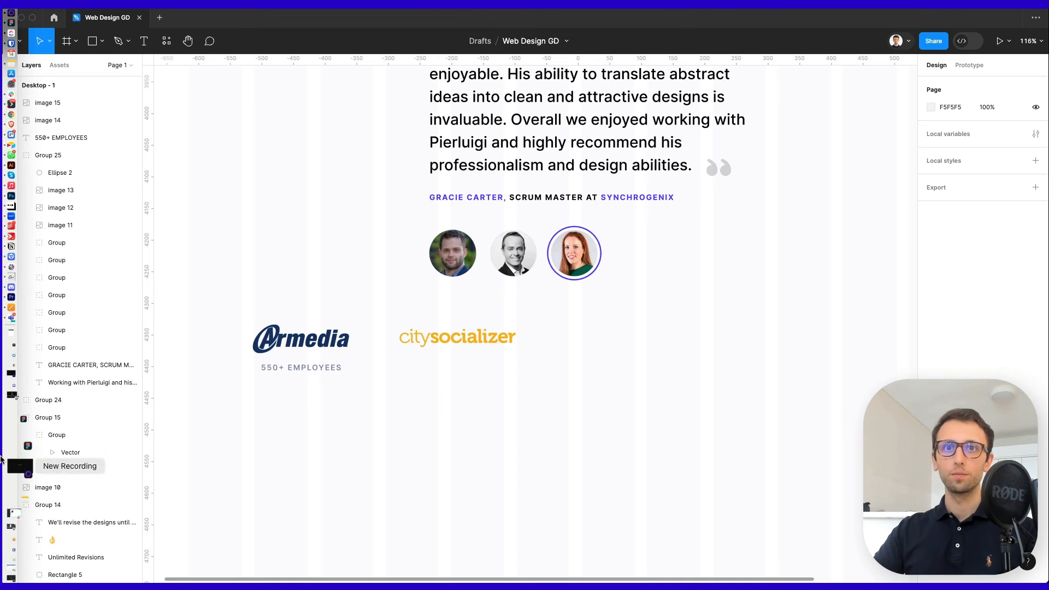
pyautogui.click(11, 363)
pyautogui.moveTo(105, 160); pyautogui.dragTo(569, 334)
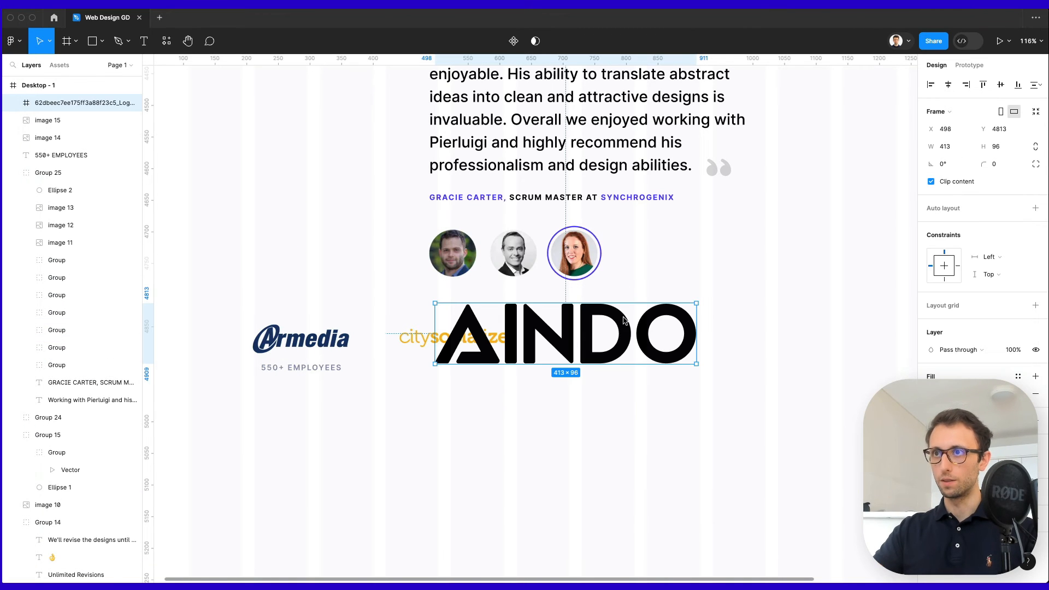
pyautogui.click(696, 329)
pyautogui.moveTo(695, 329); pyautogui.dragTo(619, 335)
pyautogui.press('super+z')
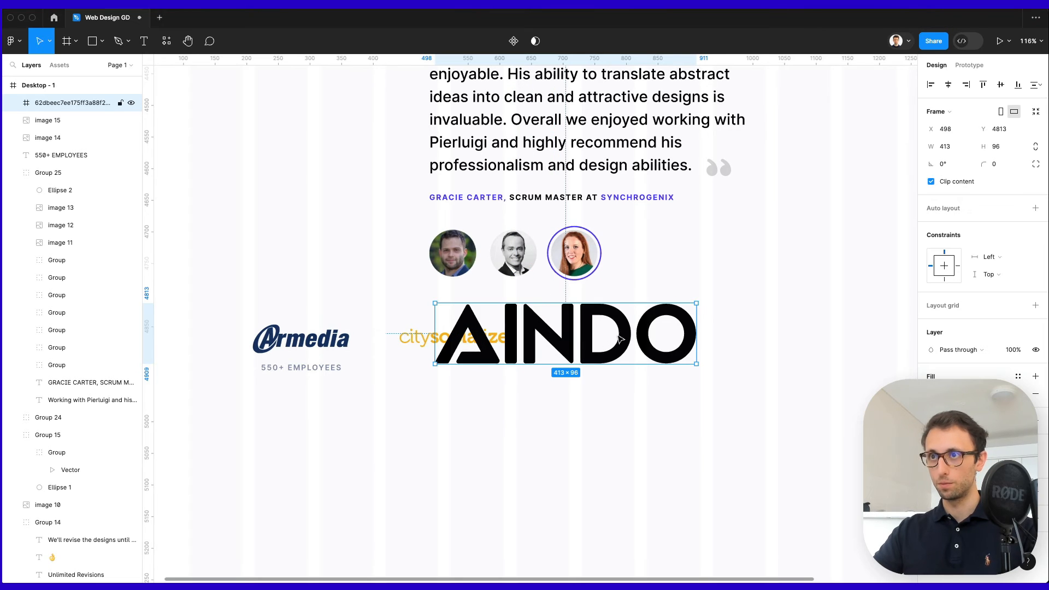
pyautogui.press('k')
pyautogui.moveTo(686, 337); pyautogui.dragTo(616, 340)
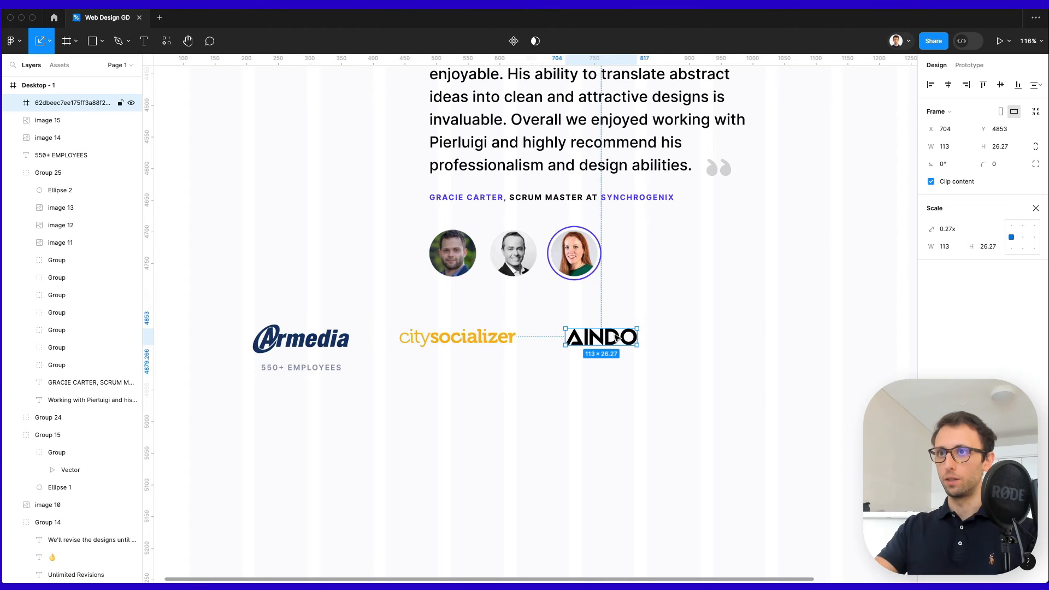
pyautogui.click(695, 504)
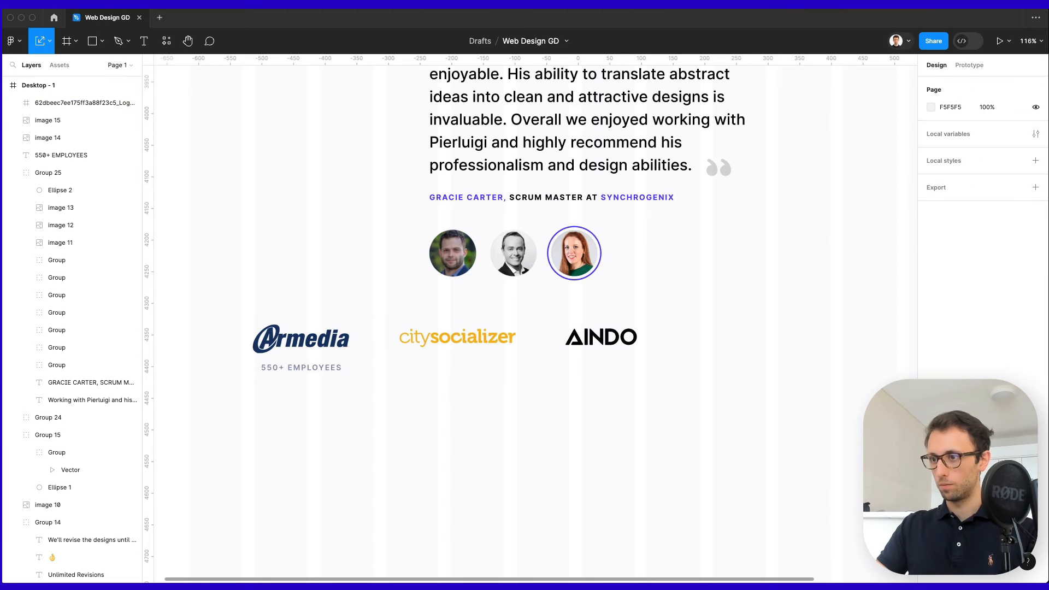
# Add the youview logo at 148 wide and copy the 550+ EMPLOYEES label under the other logos.
pyautogui.press('super+v')
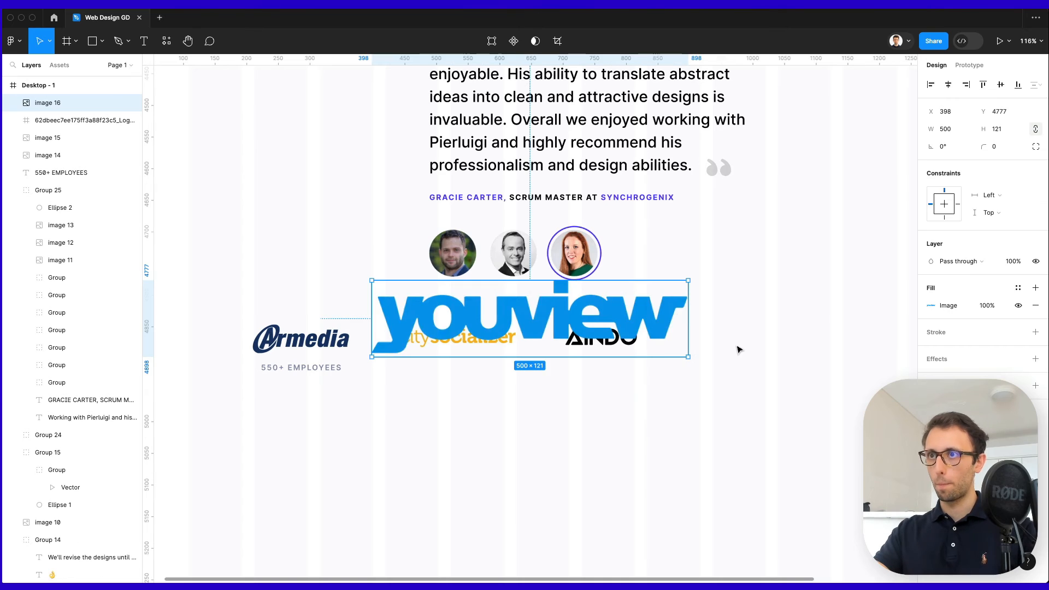
pyautogui.moveTo(687, 315); pyautogui.dragTo(779, 336)
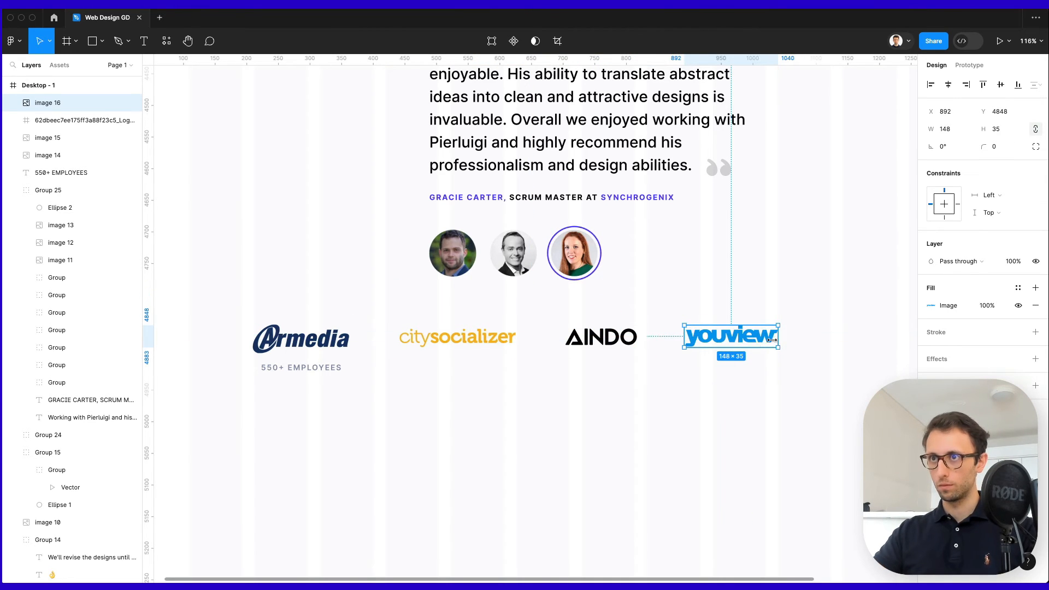
pyautogui.click(726, 388)
pyautogui.moveTo(336, 374); pyautogui.dragTo(484, 371)
pyautogui.press('super+d')
pyautogui.press('super+d')
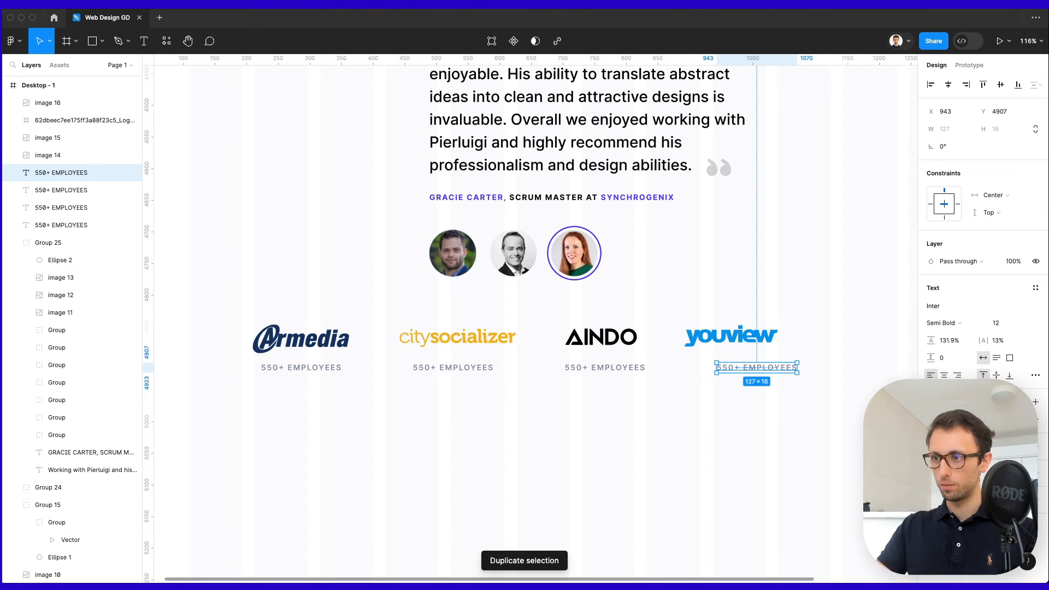
# Change the youview, AINDO and citysocializer captions to 200+ EMPLOYEES, $10M+ IN FUNDING and $1.9M IN FUNDING.
pyautogui.click(775, 342)
pyautogui.doubleClick(759, 367)
pyautogui.write('200+ EMPLOYEES')
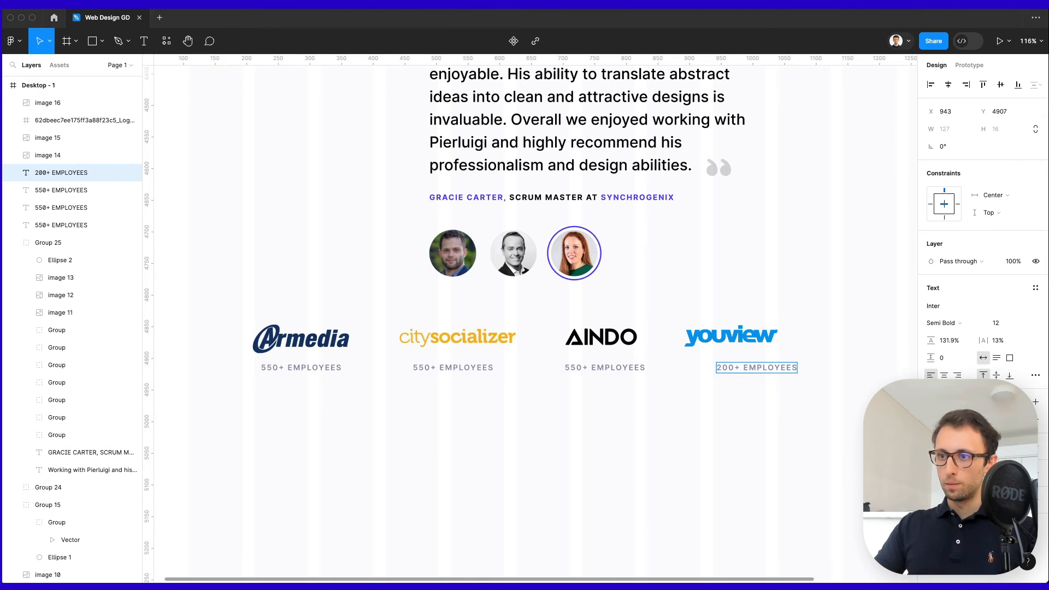
pyautogui.doubleClick(595, 367)
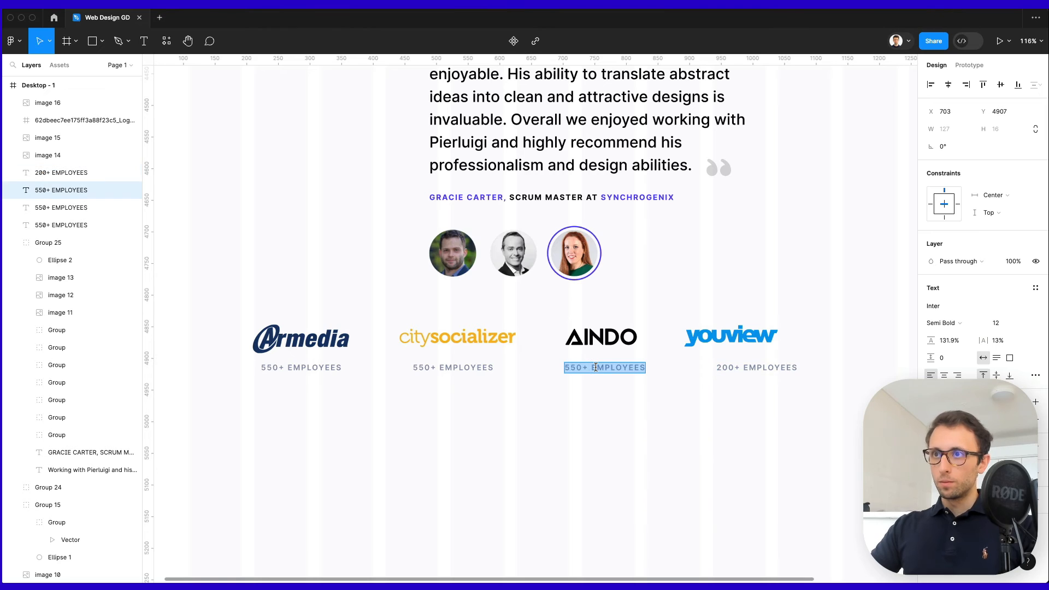
pyautogui.write('$10M+ IN FUNDING')
pyautogui.press('Escape')
pyautogui.moveTo(614, 373); pyautogui.dragTo(607, 374)
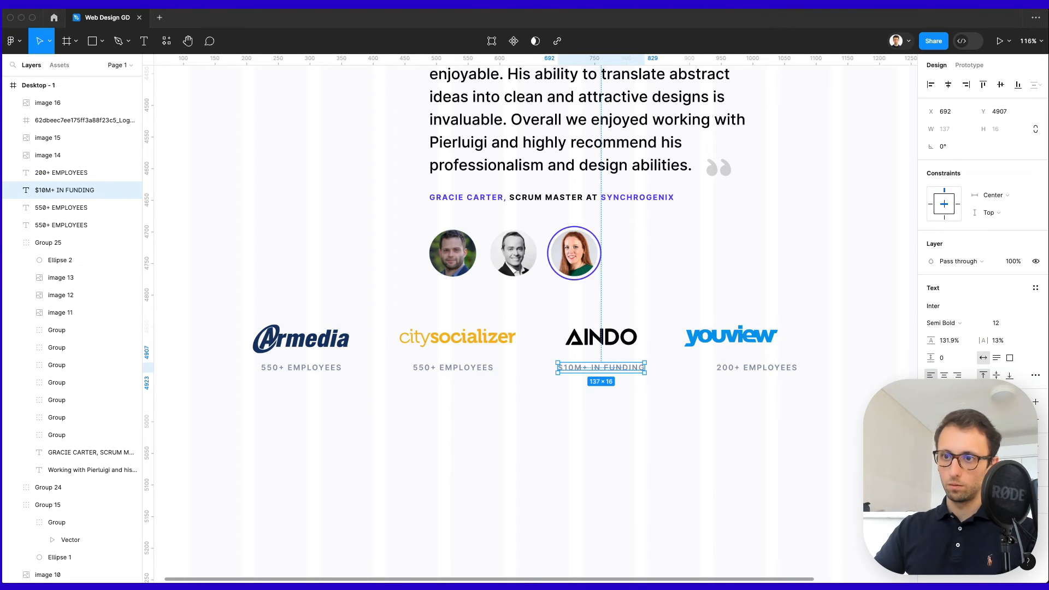
pyautogui.doubleClick(452, 367)
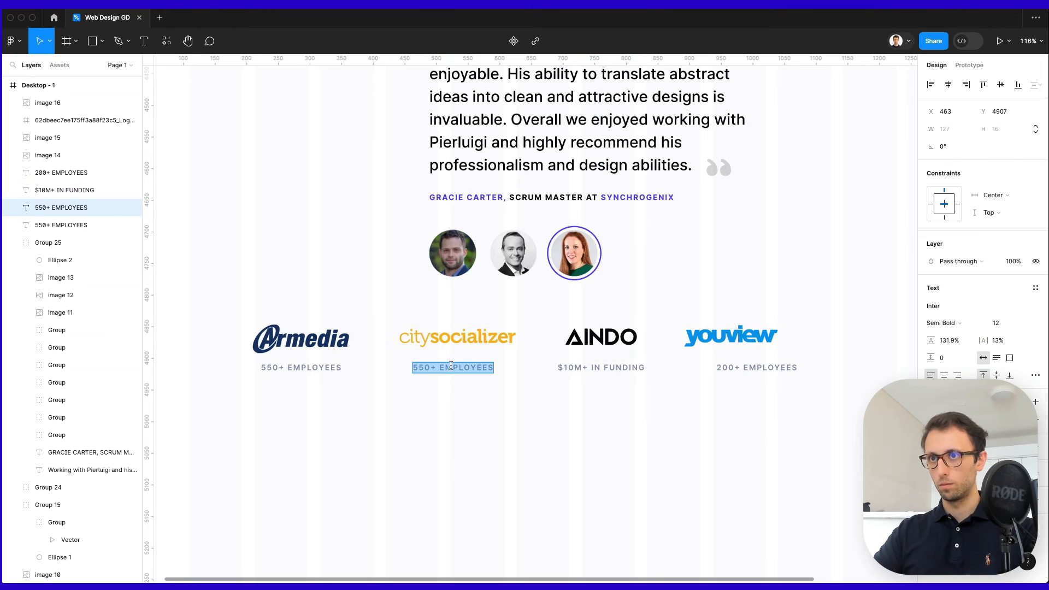
pyautogui.write('$1.9M IN FUNDING')
pyautogui.click(473, 418)
pyautogui.moveTo(557, 300); pyautogui.dragTo(630, 394)
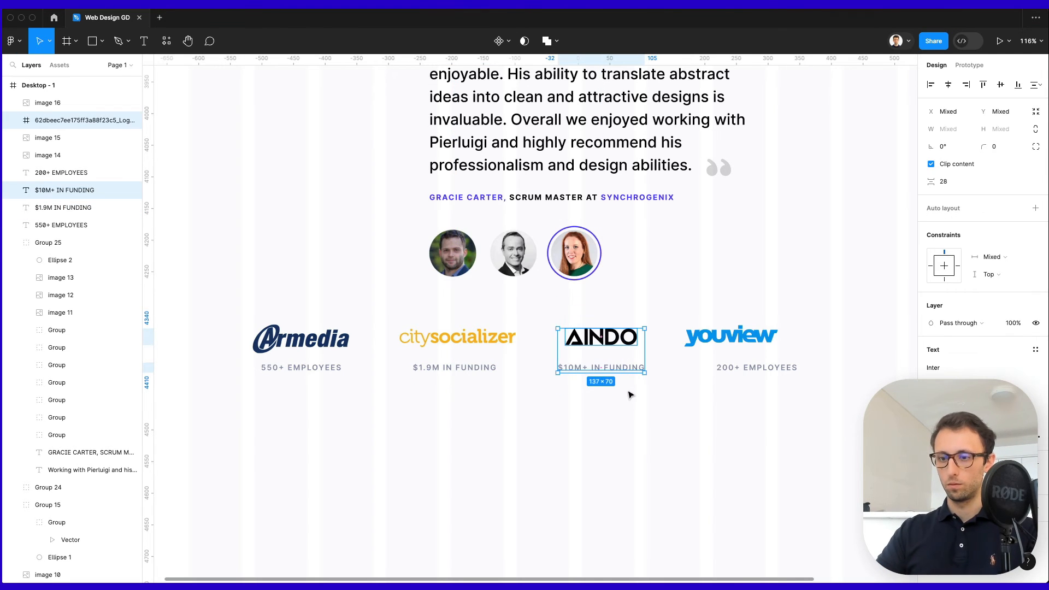
# Centre-align and group the youview logo with its label, then shift the group right.
pyautogui.moveTo(681, 300); pyautogui.dragTo(822, 399)
pyautogui.click(948, 86)
pyautogui.hotkey('ctrl', 'g')
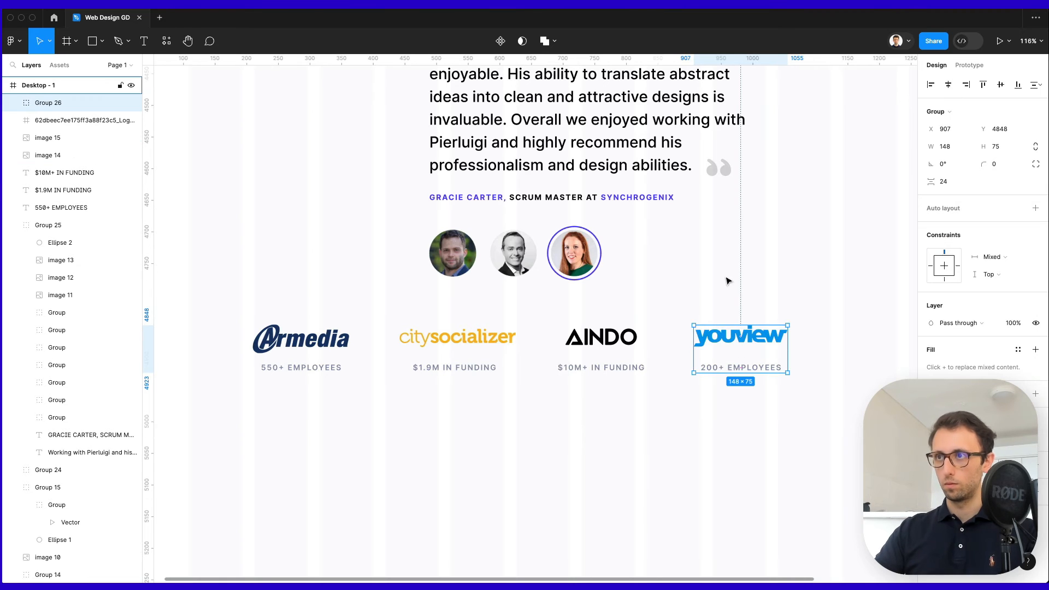
pyautogui.moveTo(735, 342); pyautogui.dragTo(773, 343)
pyautogui.scroll(-5, 773, 343)
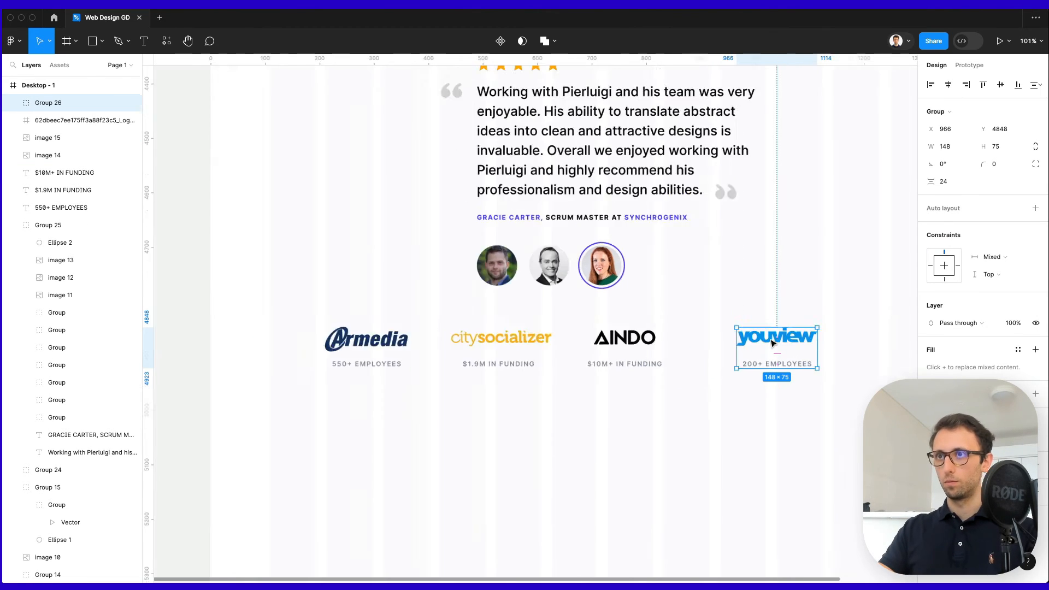
pyautogui.hscroll(3, 773, 343)
pyautogui.moveTo(659, 345); pyautogui.dragTo(692, 346)
pyautogui.moveTo(570, 327); pyautogui.dragTo(522, 371)
# Group the AINDO, citysocializer and Armedia logos each with its own label.
pyautogui.hotkey('ctrl', 'g')
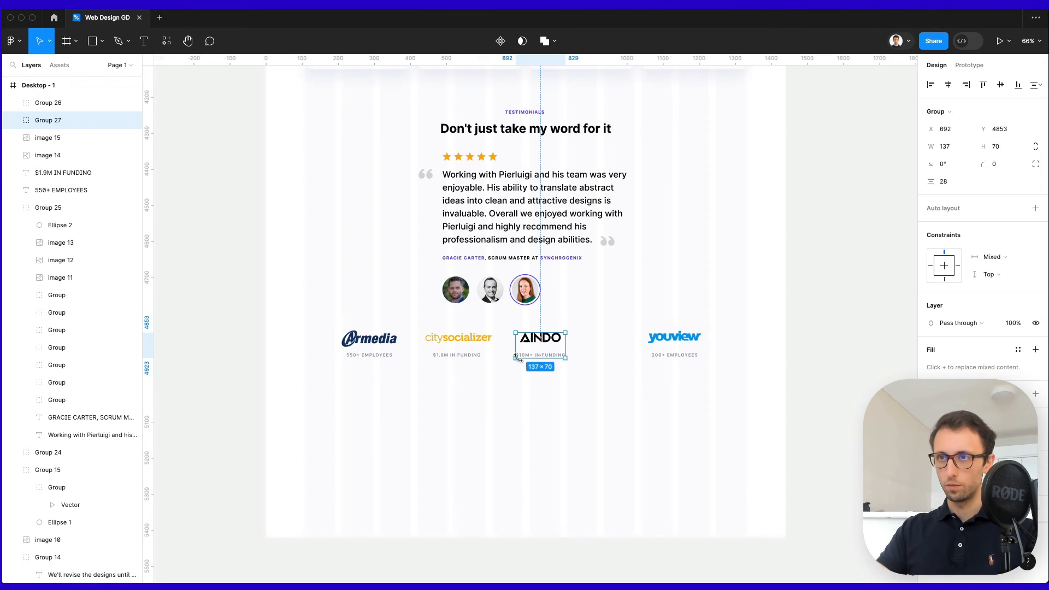
pyautogui.scroll(5, 494, 332)
pyautogui.moveTo(494, 334); pyautogui.dragTo(389, 436)
pyautogui.hotkey('ctrl', 'g')
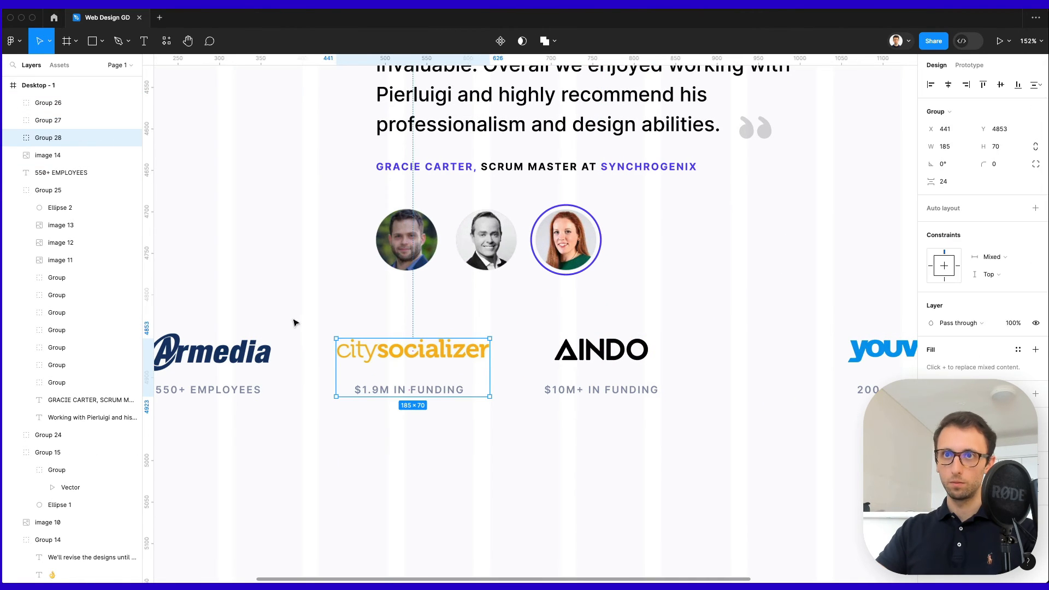
pyautogui.moveTo(295, 322); pyautogui.dragTo(194, 424)
pyautogui.hotkey('ctrl', 'g')
# Distribute the four logo groups with even horizontal spacing and group them together.
pyautogui.scroll(-5, 311, 403)
pyautogui.moveTo(237, 370); pyautogui.dragTo(575, 418)
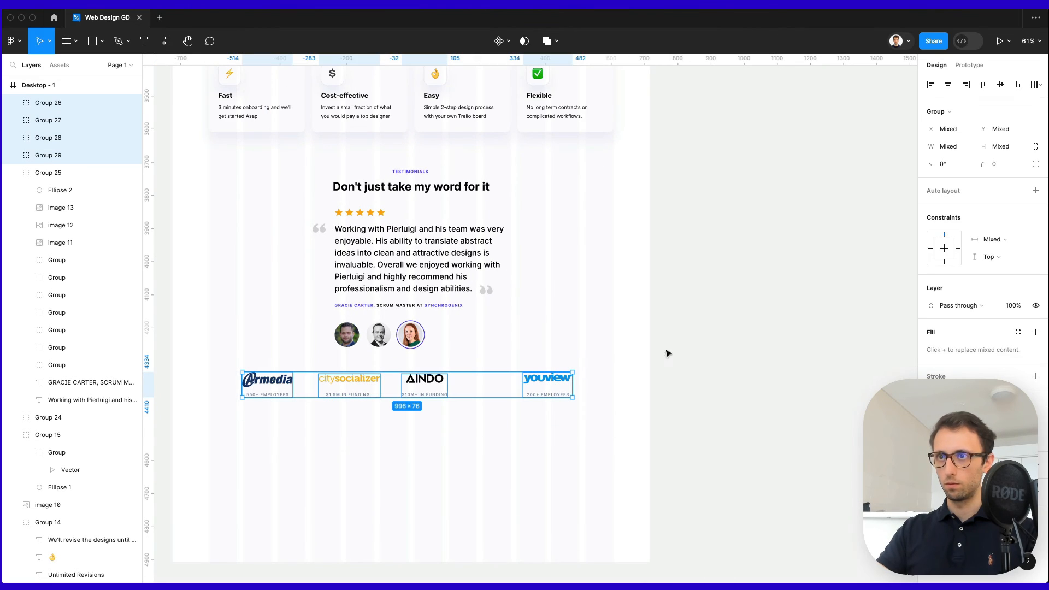
pyautogui.click(1037, 82)
pyautogui.click(955, 131)
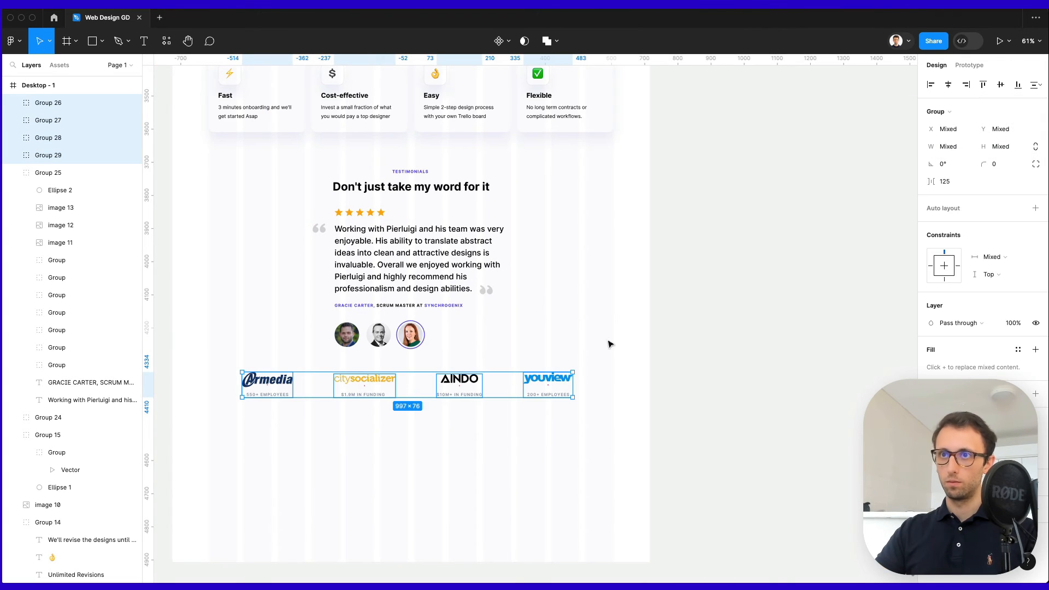
pyautogui.hotkey('ctrl', 'g')
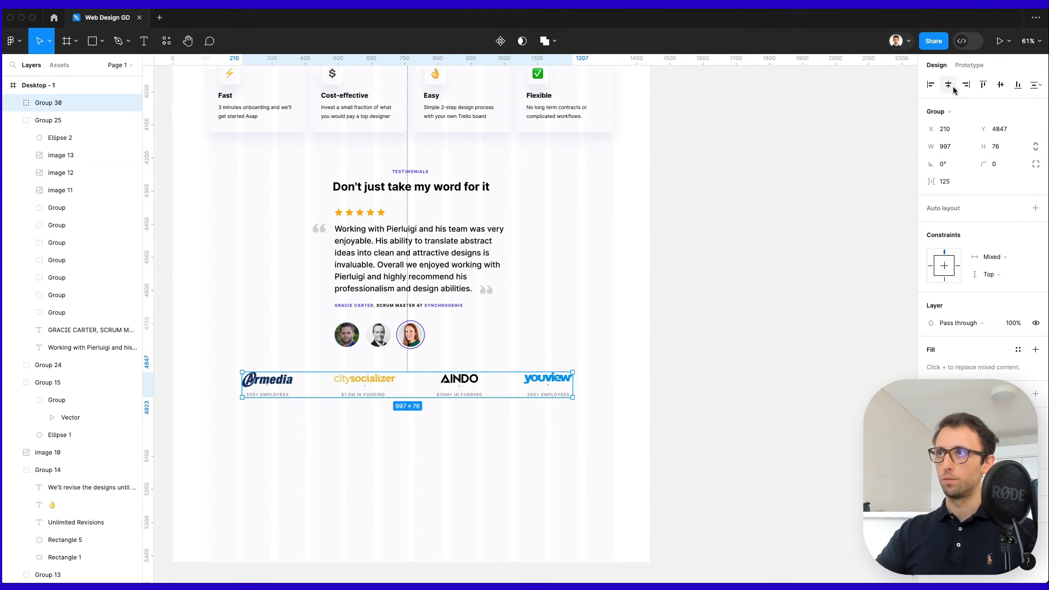
# Bring up the Desktop-1 frame's context menu, dismiss it, and clear the selection.
pyautogui.scroll(-1, 690, 198)
pyautogui.hscroll(-1, 690, 197)
pyautogui.click(693, 200)
pyautogui.scroll(-5, 691, 228)
pyautogui.hscroll(-5, 691, 227)
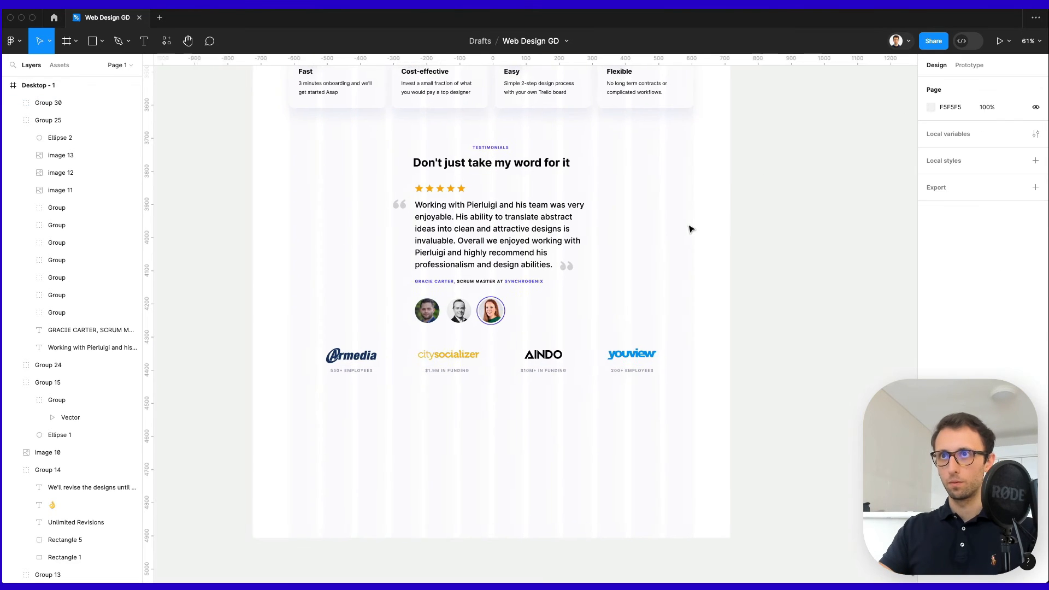
pyautogui.rightClick(628, 366)
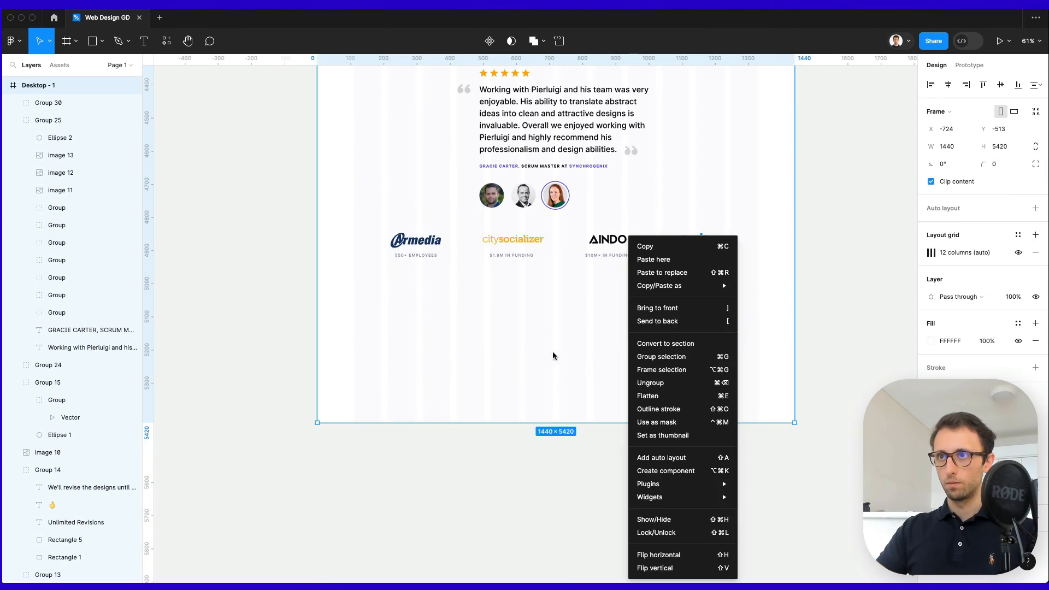
pyautogui.press('Escape')
pyautogui.scroll(-3, 559, 496)
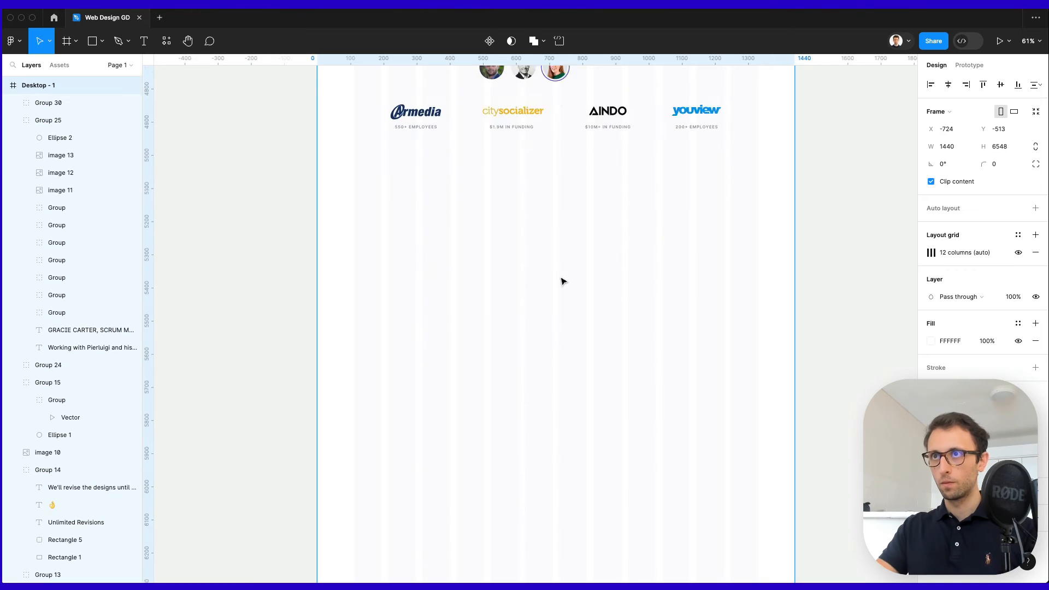
pyautogui.scroll(5, 562, 278)
pyautogui.click(615, 382)
pyautogui.scroll(10, 615, 381)
pyautogui.scroll(10, 616, 381)
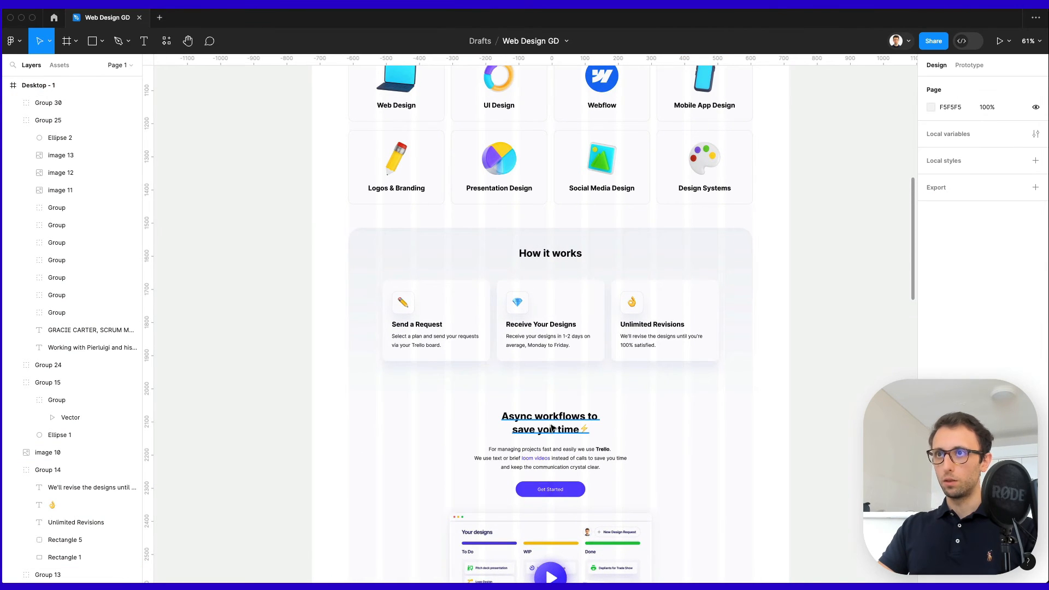
# Set the How it works and Async workflows headings to font size 34.
pyautogui.click(552, 428)
pyautogui.keyDown('shift'); pyautogui.click(549, 252); pyautogui.keyUp('shift')
pyautogui.scroll(-6, 550, 443)
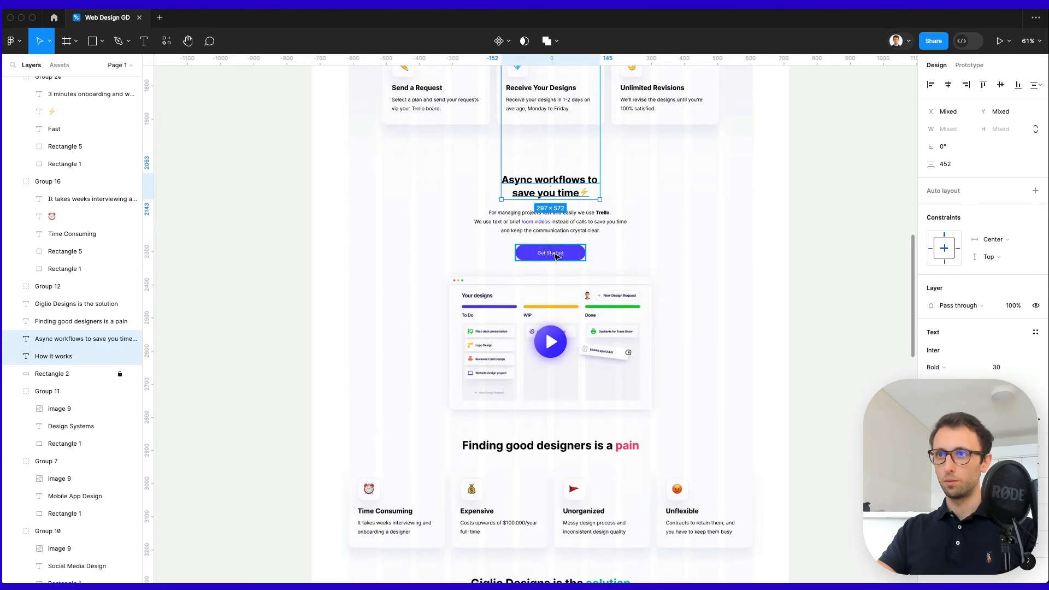
pyautogui.click(550, 441)
pyautogui.scroll(2, 554, 328)
pyautogui.click(551, 252)
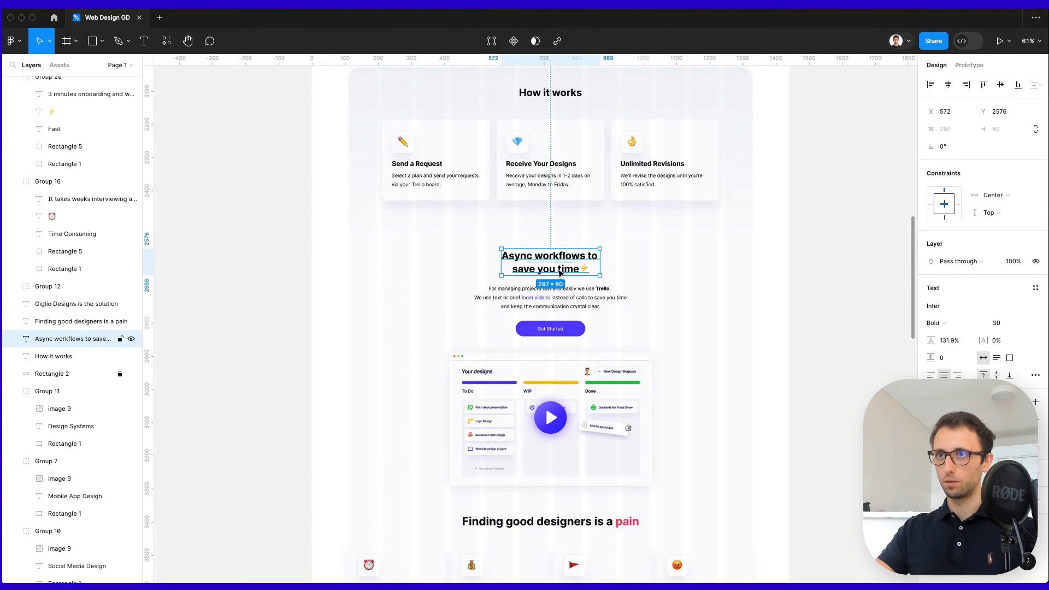
pyautogui.scroll(3, 561, 251)
pyautogui.scroll(2, 561, 250)
pyautogui.keyDown('shift'); pyautogui.click(550, 249); pyautogui.keyUp('shift')
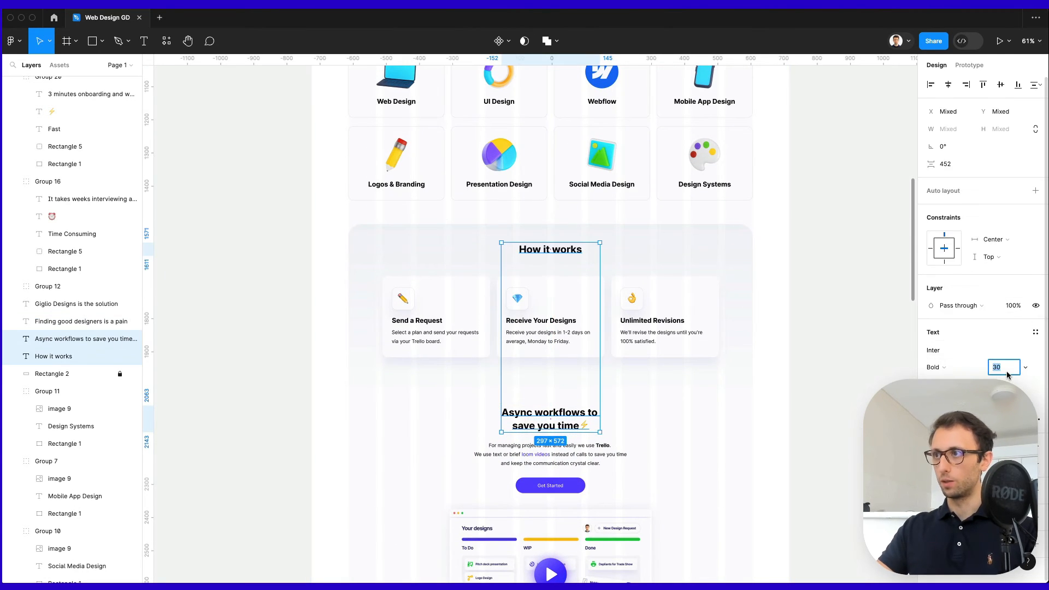
pyautogui.press('Up')
pyautogui.press('Up')
pyautogui.press('Up')
pyautogui.press('Up')
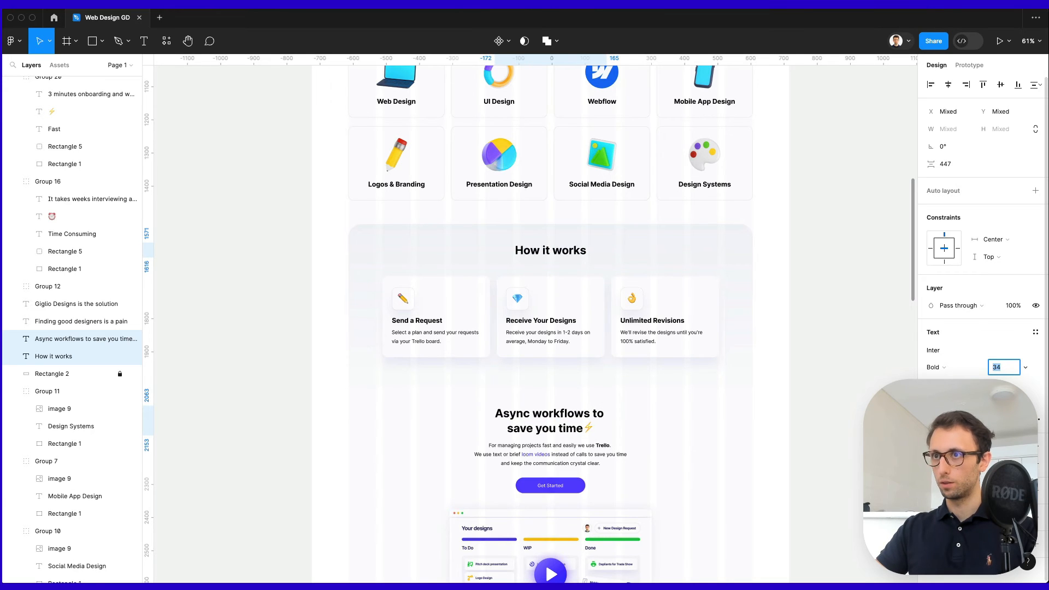
pyautogui.press('Return')
pyautogui.click(564, 245)
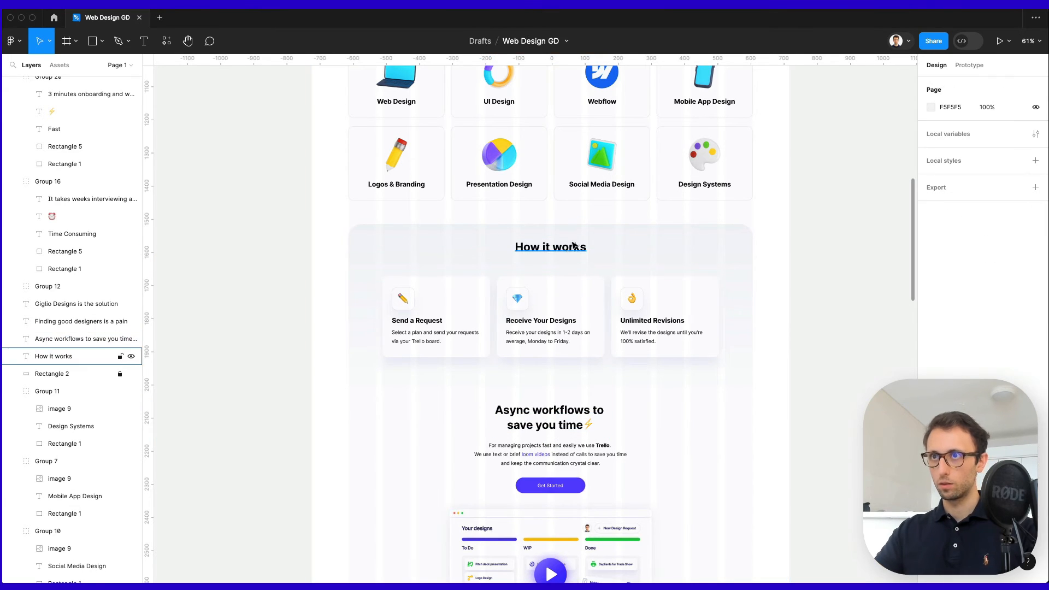
pyautogui.click(753, 285)
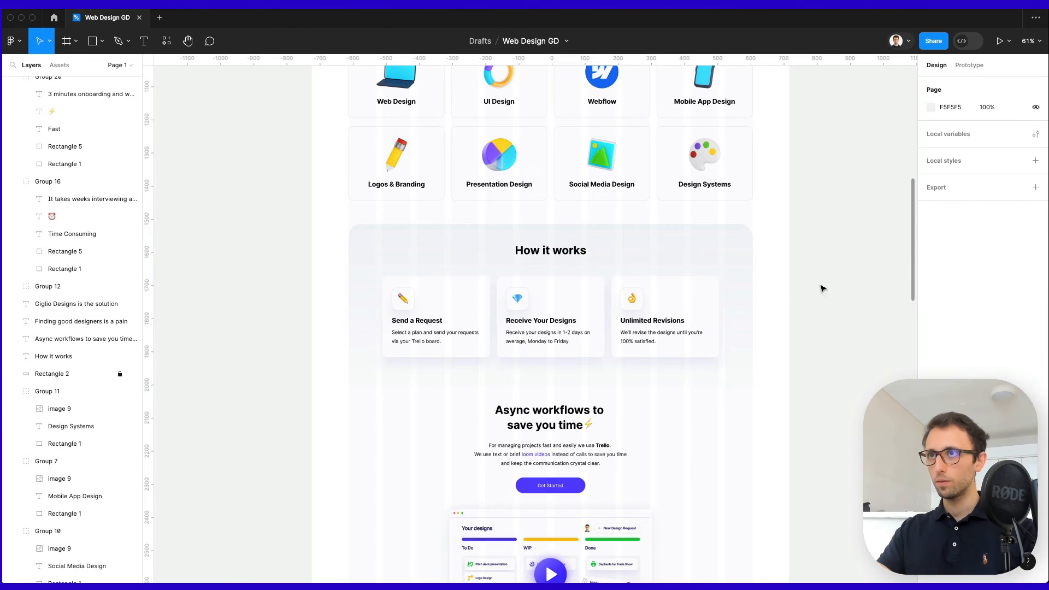
# Raise the Digital Designs+ Webflow heading's font size to 34.
pyautogui.scroll(10, 791, 290)
pyautogui.scroll(-1, 780, 298)
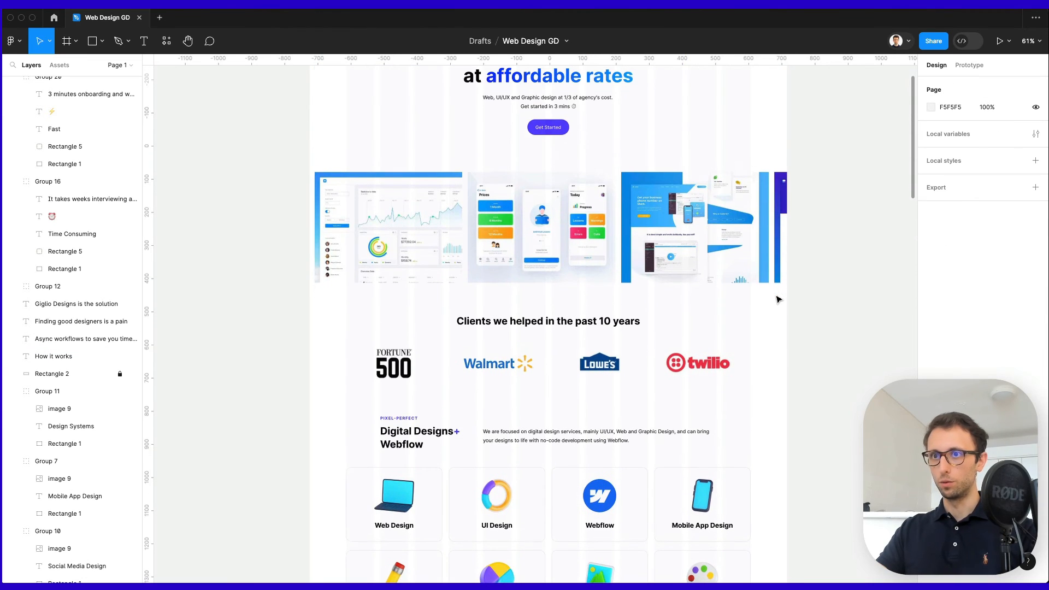
pyautogui.scroll(1, 779, 299)
pyautogui.click(400, 440)
pyautogui.press('Up')
pyautogui.press('Up')
pyautogui.press('Up')
pyautogui.press('Up')
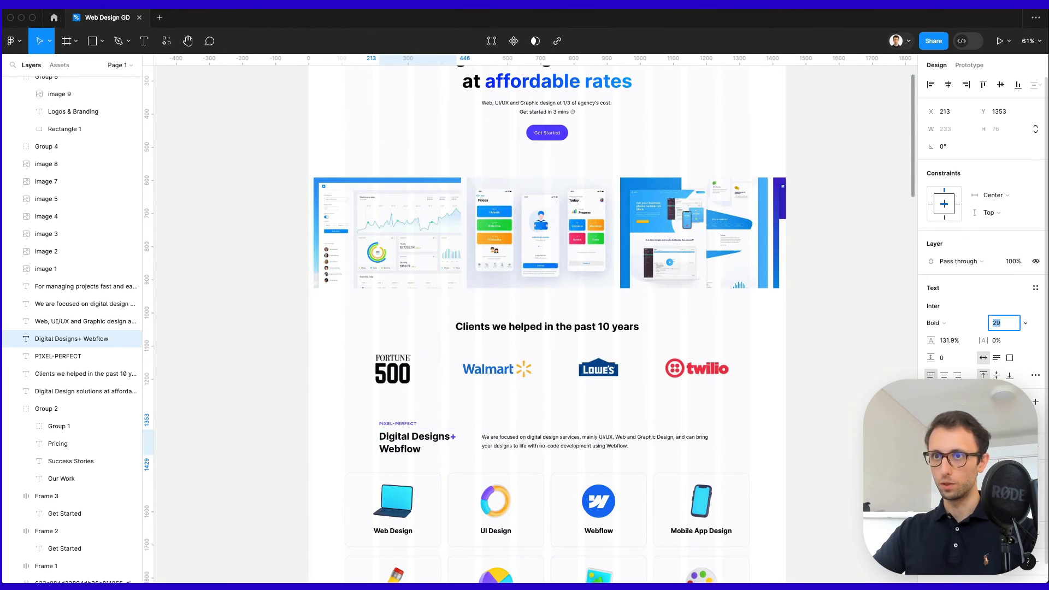
# Nudge the three Digital Designs intro texts slightly upward.
pyautogui.scroll(-5, 721, 442)
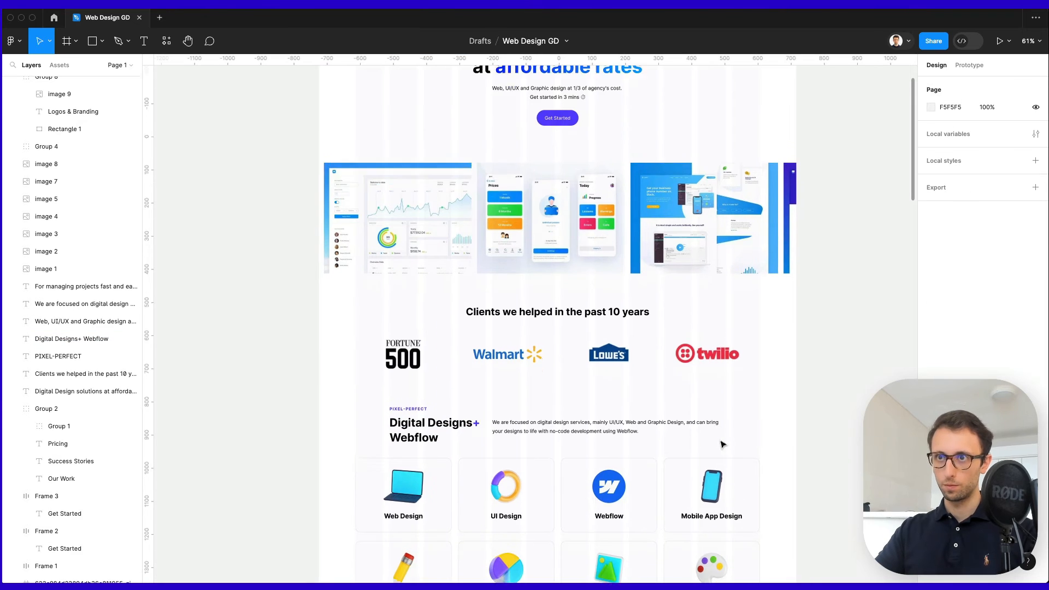
pyautogui.moveTo(350, 141); pyautogui.dragTo(630, 199)
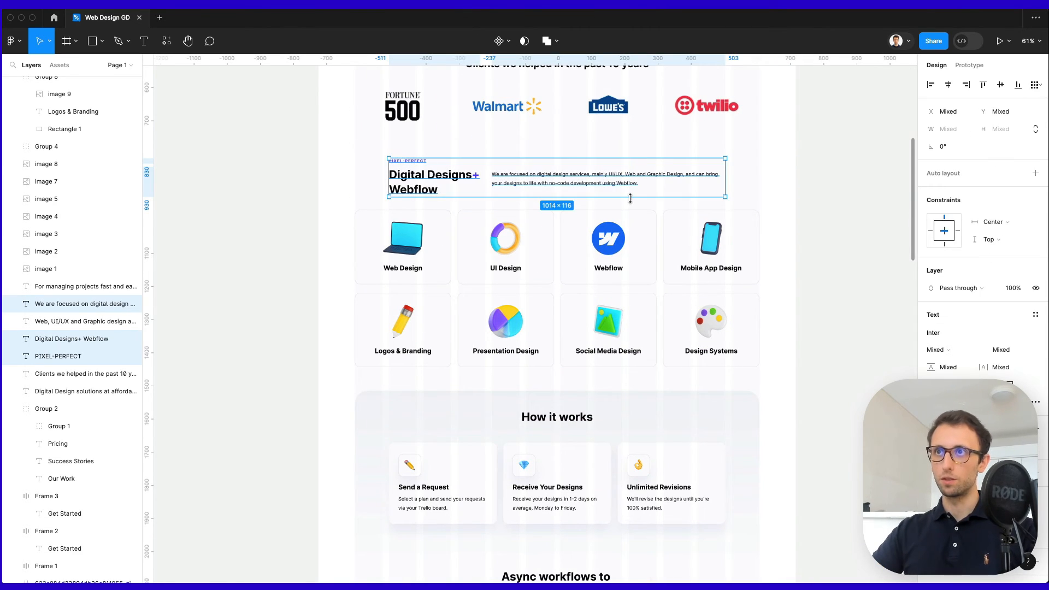
pyautogui.hotkey('shift', 'Up')
pyautogui.click(782, 220)
pyautogui.scroll(10, 782, 221)
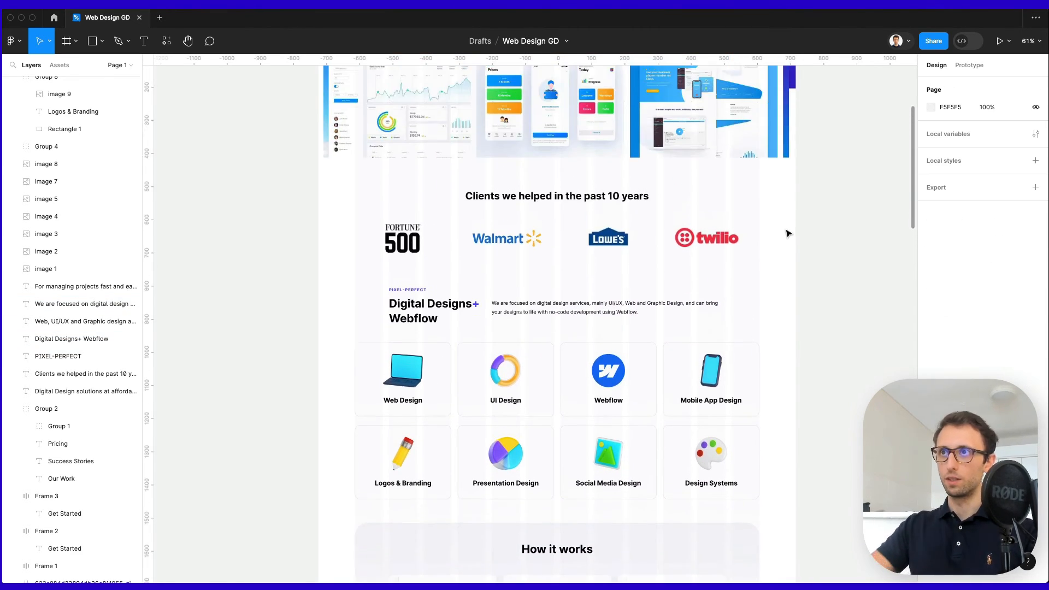
pyautogui.scroll(-19, 786, 233)
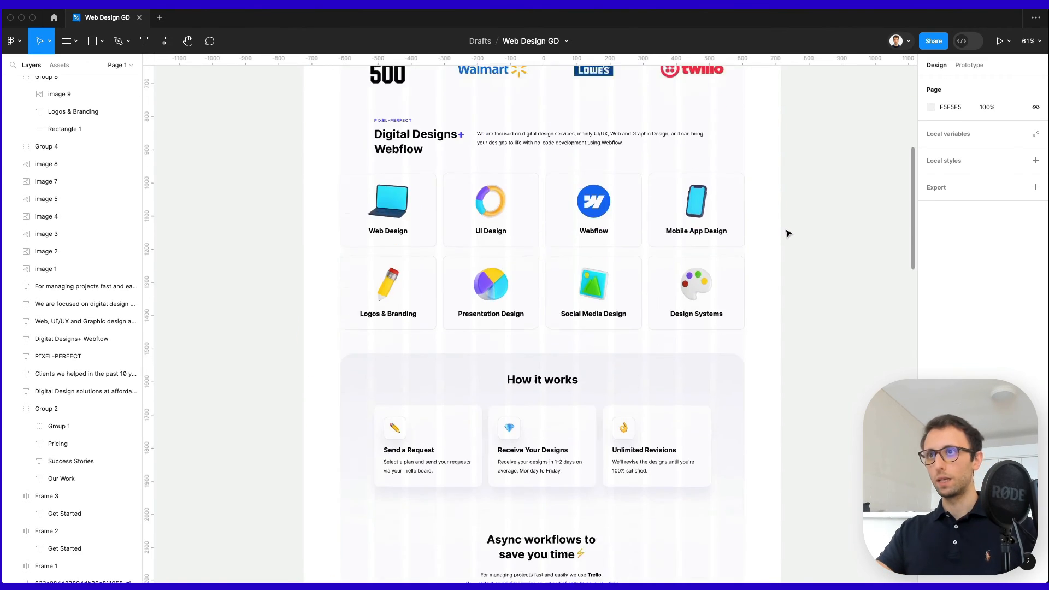
pyautogui.scroll(-15, 786, 234)
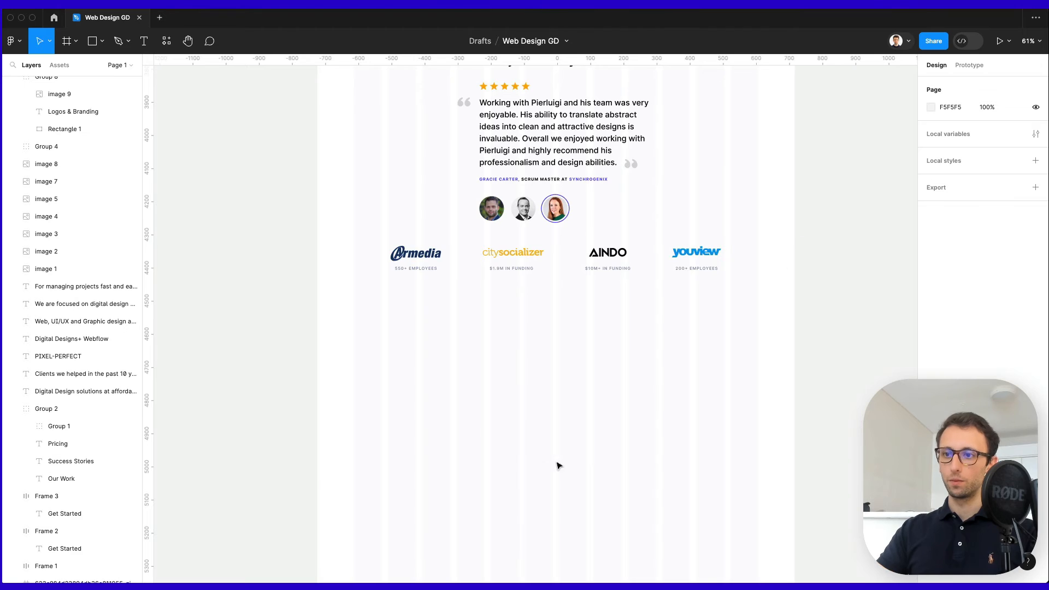
# Duplicate the heading below the logo row as 'Recent Designs', then paste the ZETA image.
pyautogui.scroll(5, 546, 312)
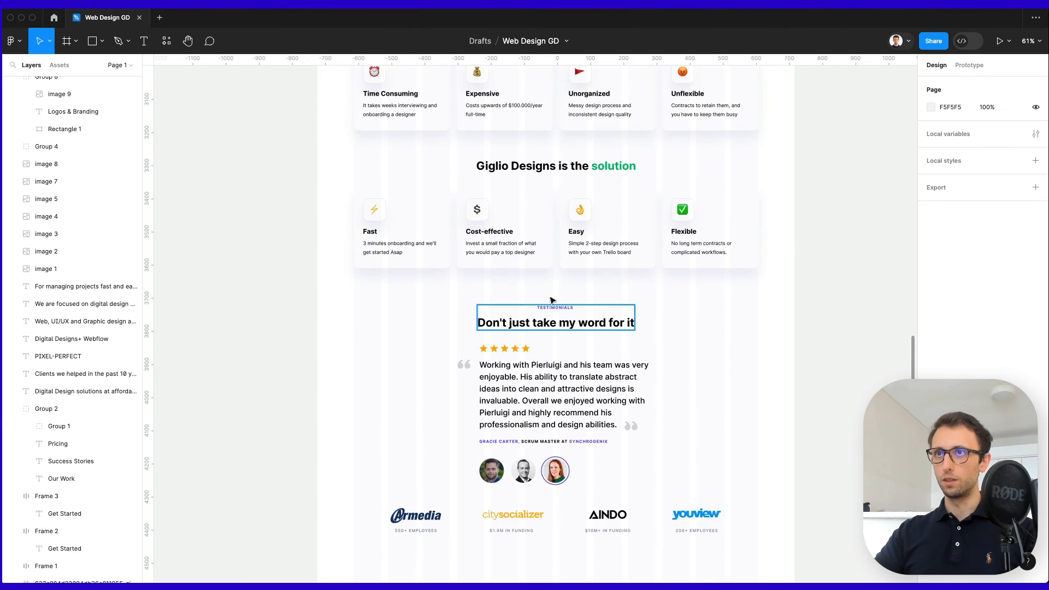
pyautogui.moveTo(549, 165); pyautogui.dragTo(551, 480)
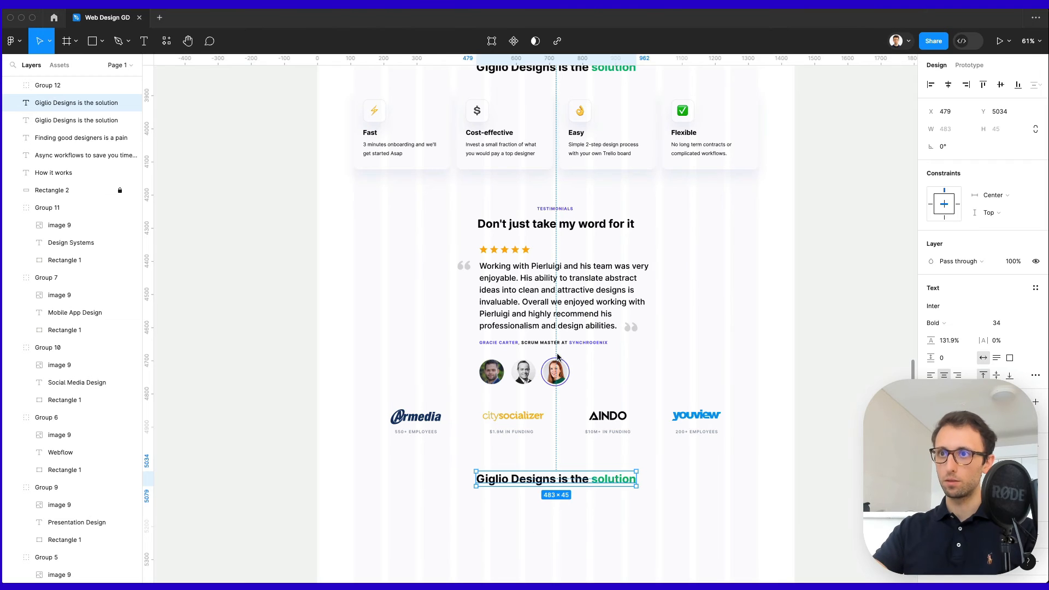
pyautogui.doubleClick(560, 479)
pyautogui.hotkey('ctrl', 'a')
pyautogui.write('Recent Designs')
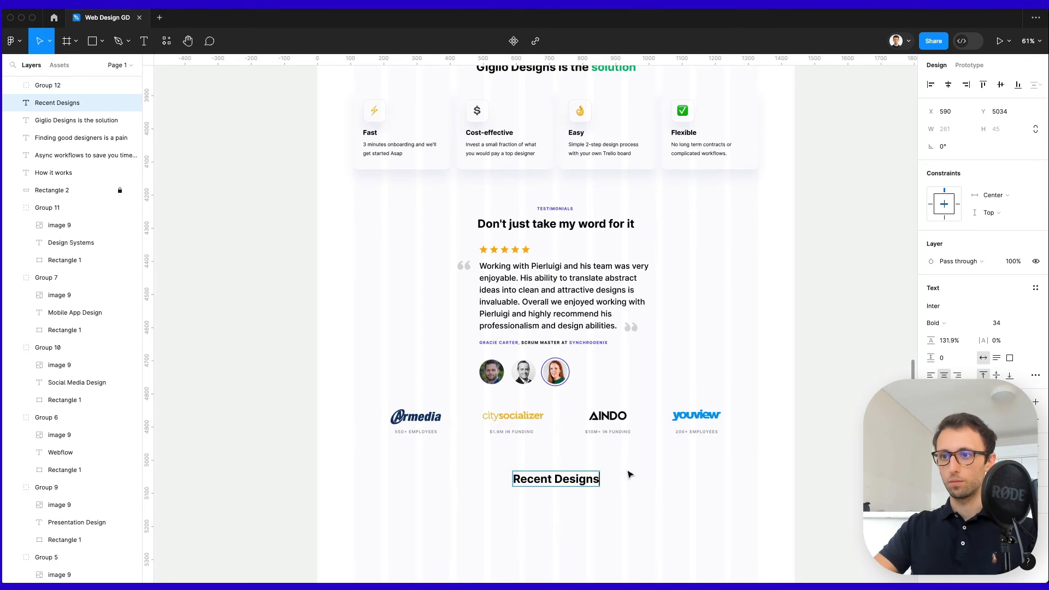
pyautogui.click(630, 478)
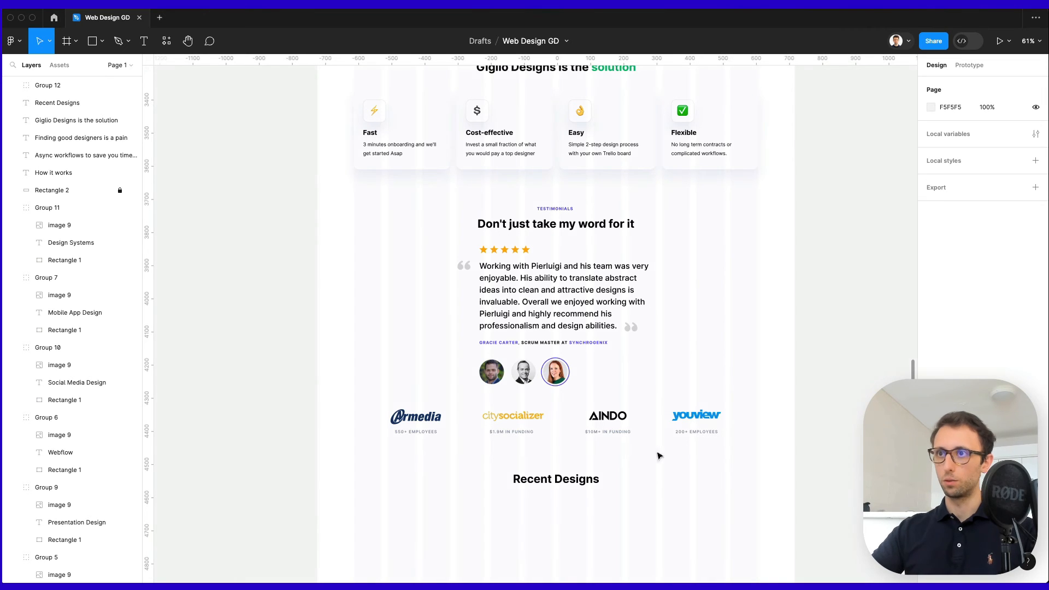
pyautogui.scroll(-3, 653, 475)
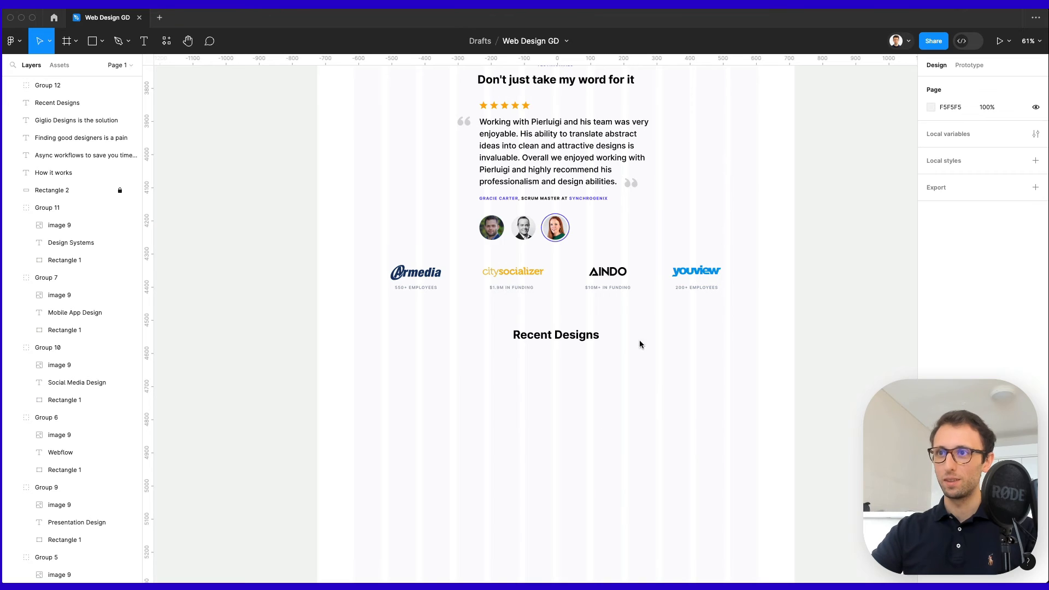
pyautogui.press('super+v')
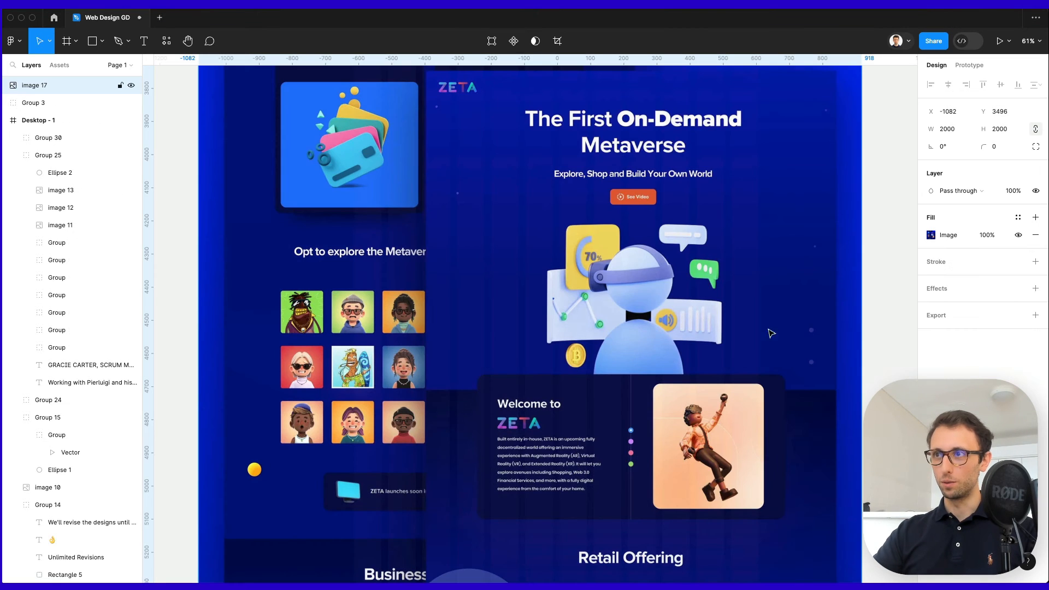
# Scale the ZETA image down and place it under the Recent Designs heading at 492 square.
pyautogui.moveTo(860, 334); pyautogui.dragTo(452, 399)
pyautogui.scroll(5, 504, 434)
pyautogui.hscroll(-2, 502, 419)
pyautogui.scroll(-2, 503, 418)
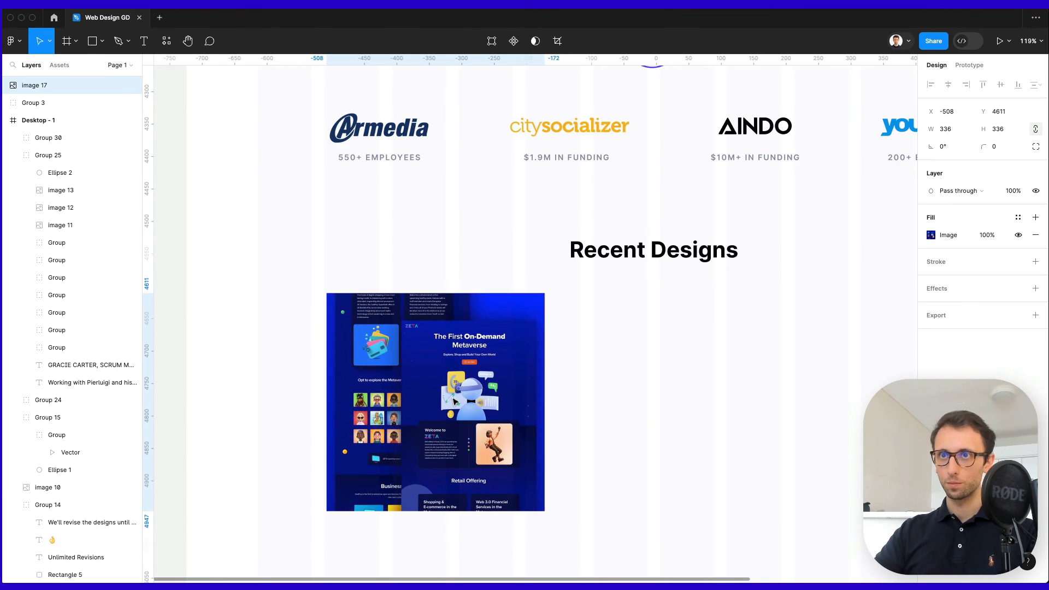
pyautogui.scroll(-3, 453, 401)
pyautogui.moveTo(544, 432); pyautogui.dragTo(644, 468)
# Duplicate the image to the right, then copy both into a second row for a 2 × 2 grid.
pyautogui.scroll(-5, 645, 469)
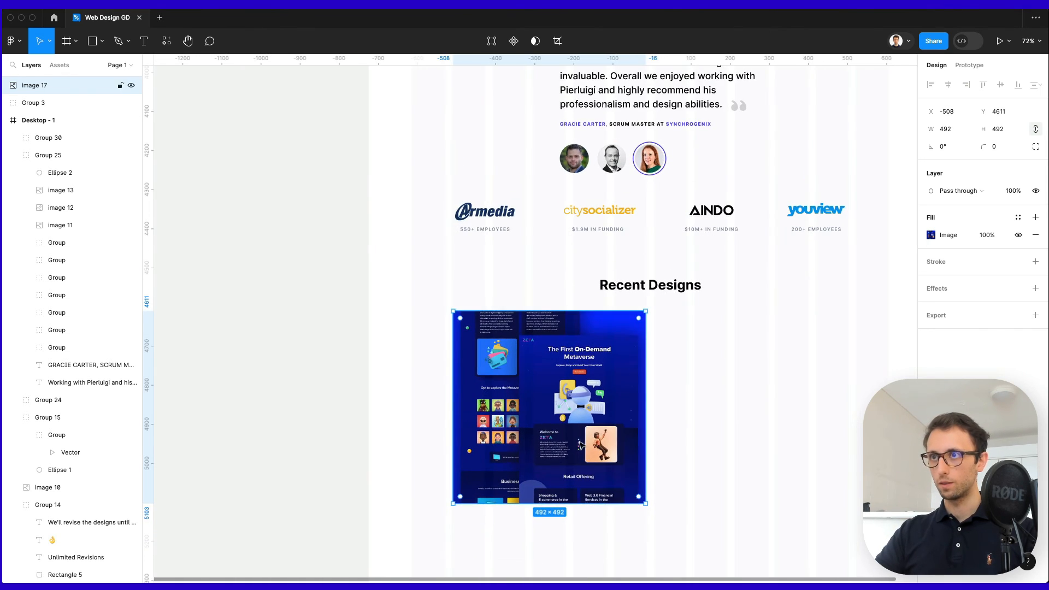
pyautogui.moveTo(537, 421); pyautogui.dragTo(738, 421)
pyautogui.scroll(-4, 732, 421)
pyautogui.hscroll(2, 732, 421)
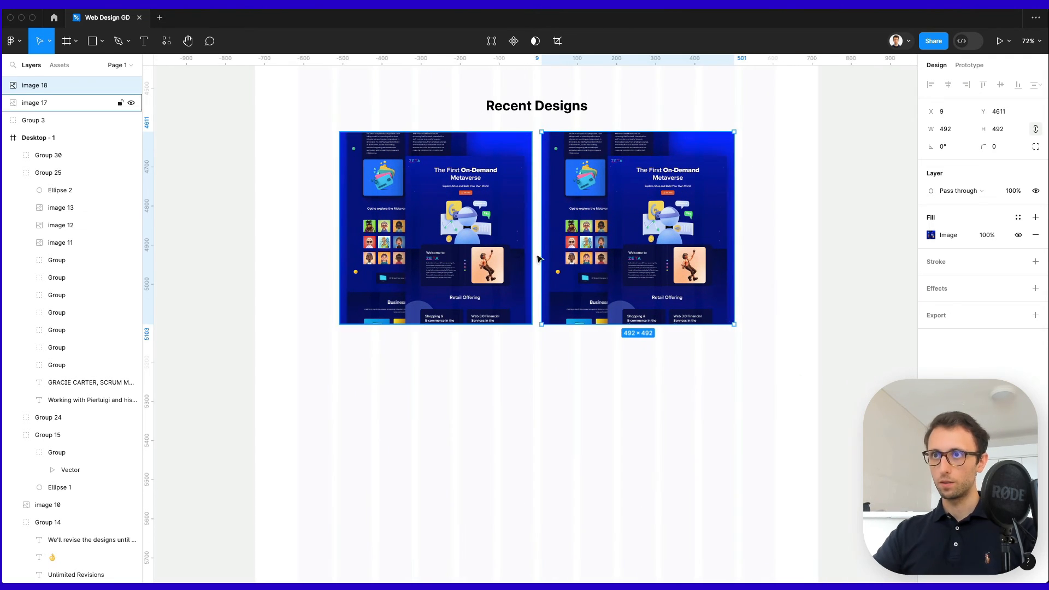
pyautogui.moveTo(618, 390); pyautogui.dragTo(364, 245)
pyautogui.moveTo(588, 233); pyautogui.dragTo(589, 437)
pyautogui.scroll(-3, 588, 437)
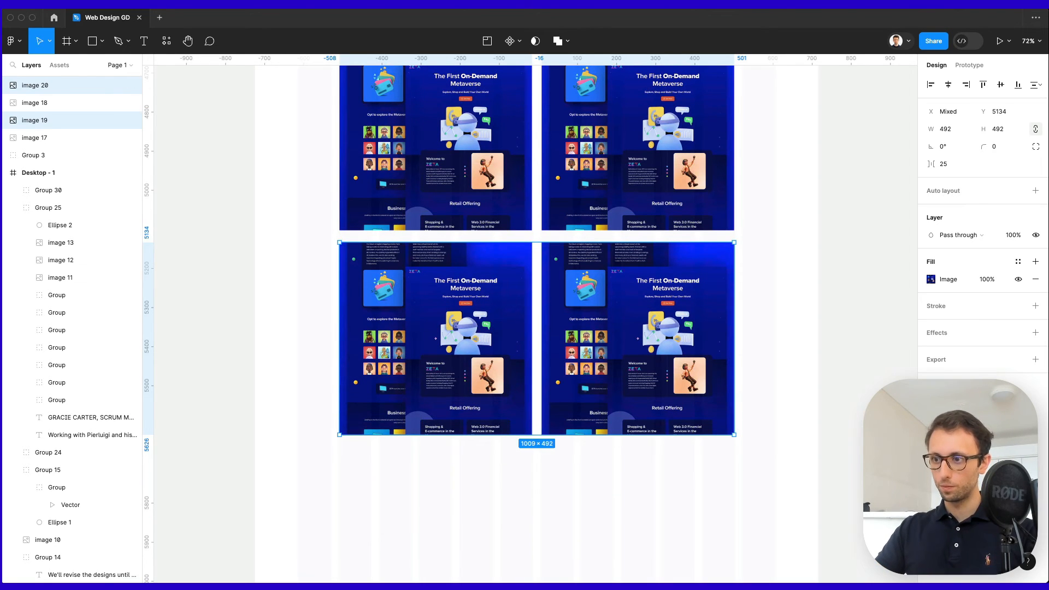
# Replace the three copies' pictures with the ambassador page, business cards and fashion app designs.
pyautogui.click(640, 223)
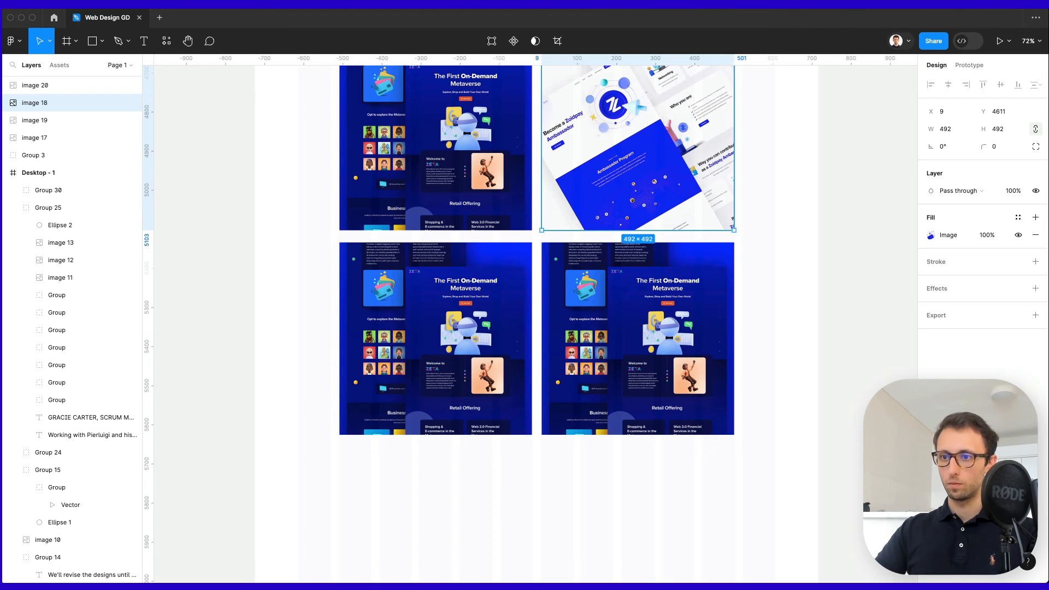
pyautogui.click(457, 260)
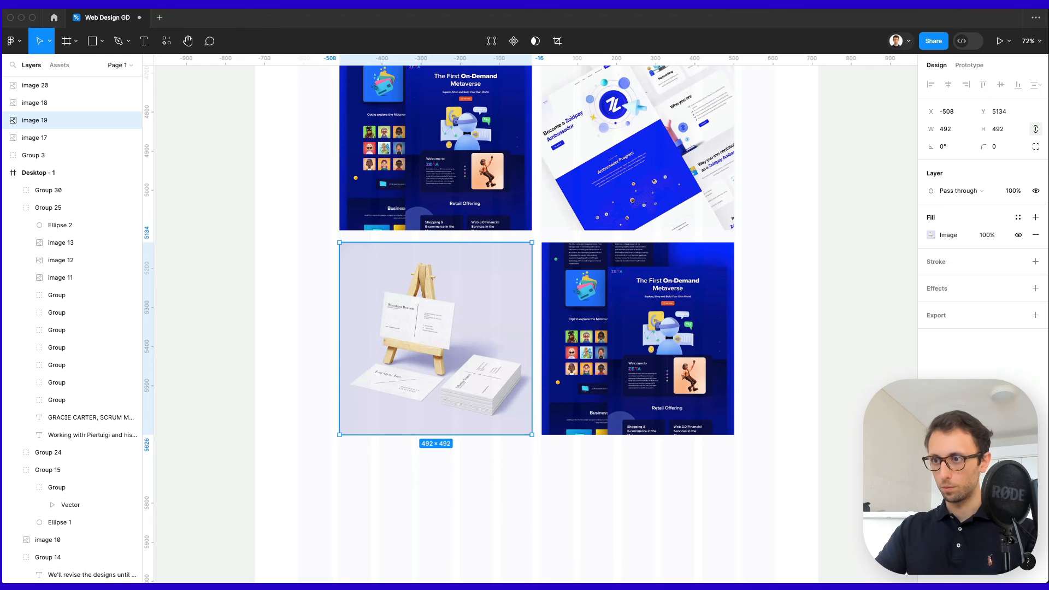
pyautogui.click(679, 345)
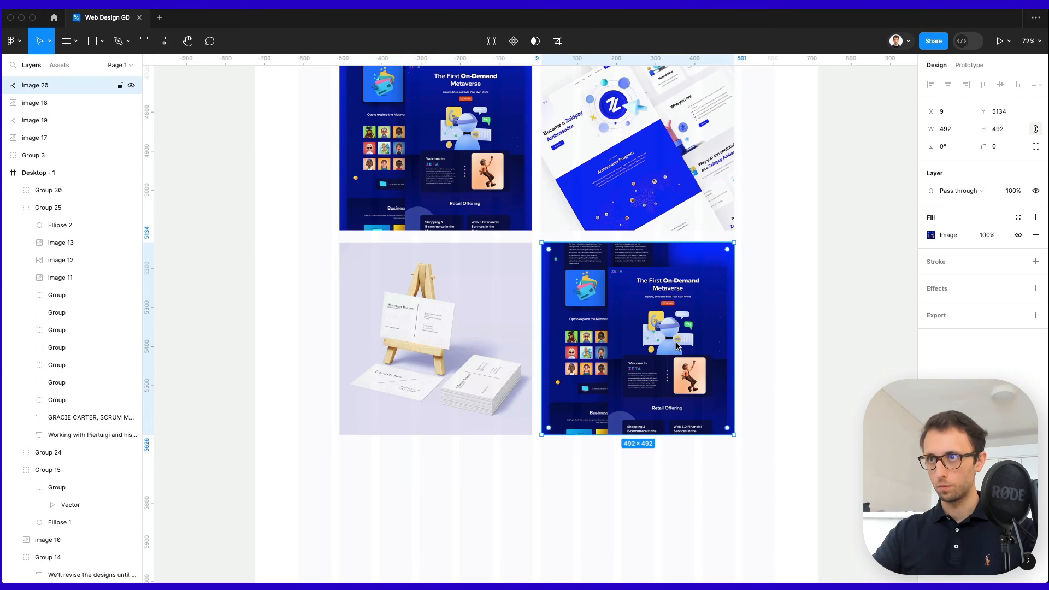
# Round the corners of all four grid images to 16 px.
pyautogui.click(770, 367)
pyautogui.moveTo(770, 367); pyautogui.dragTo(379, 161)
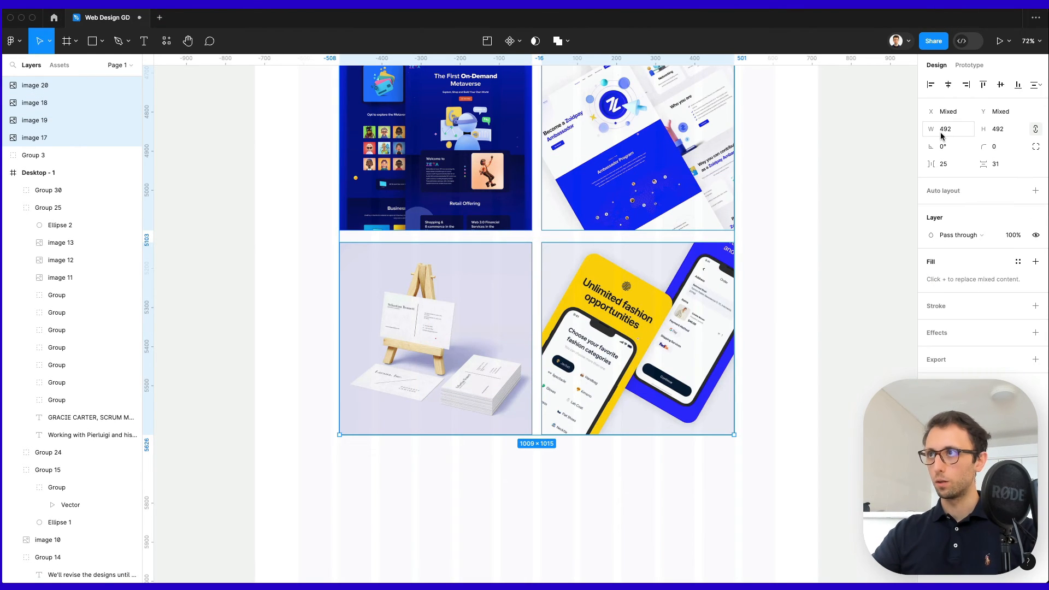
pyautogui.moveTo(983, 146); pyautogui.dragTo(64, 146)
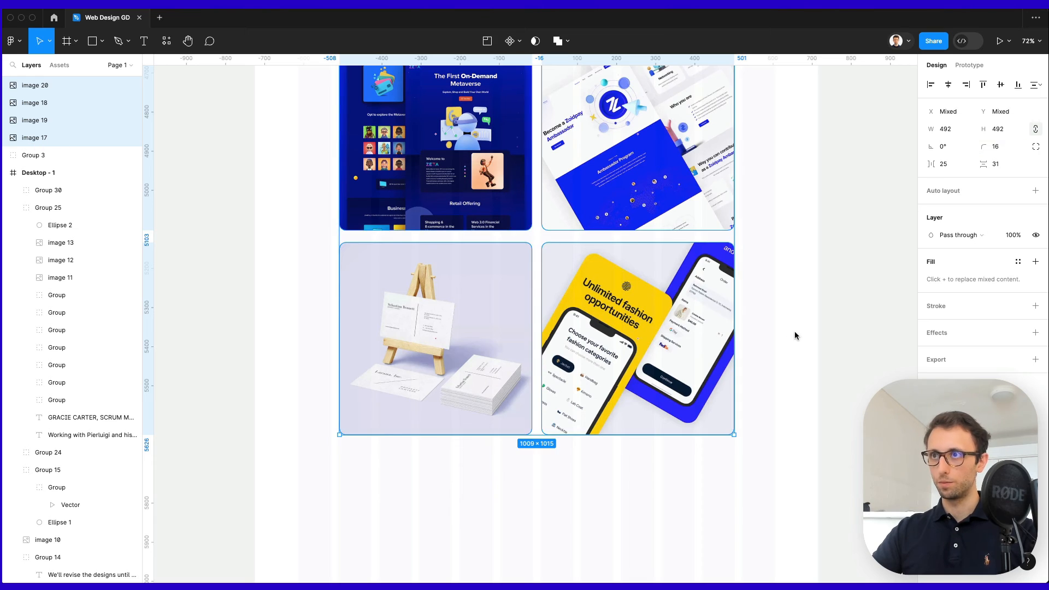
pyautogui.click(740, 430)
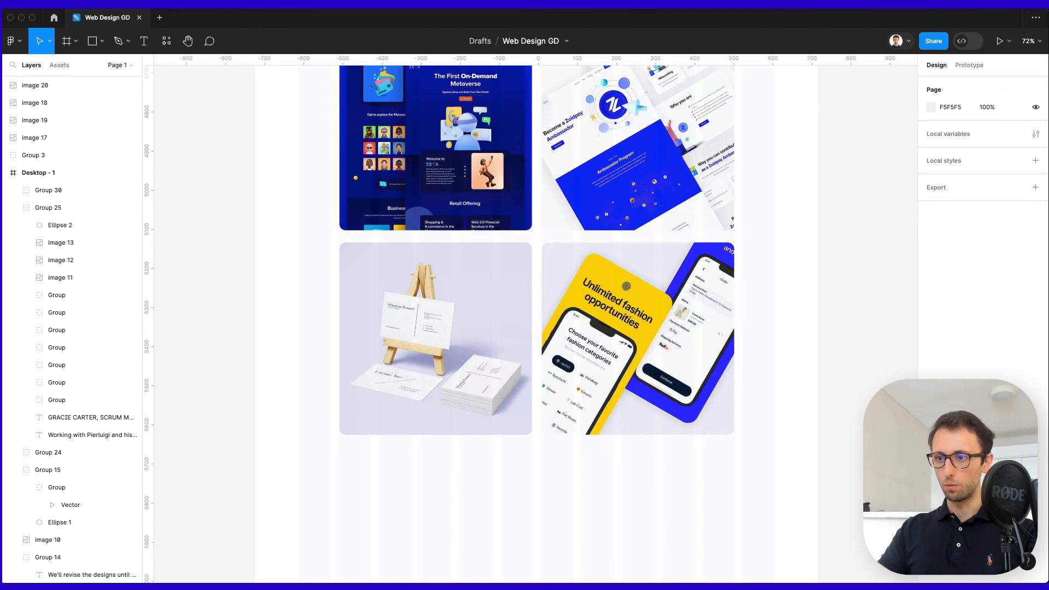
pyautogui.scroll(-5, 801, 359)
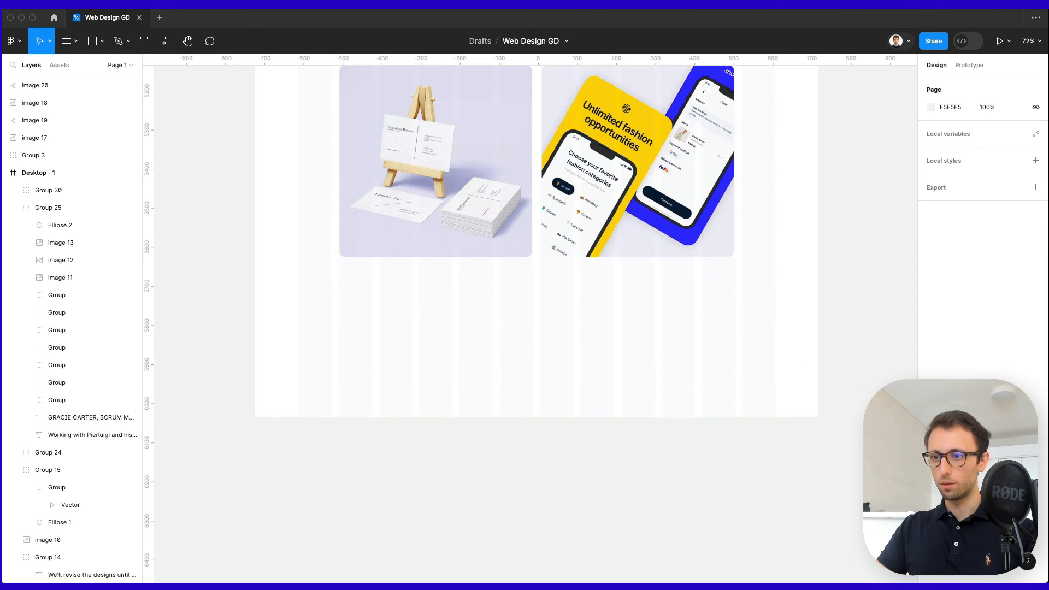
pyautogui.moveTo(824, 582); pyautogui.dragTo(824, 80)
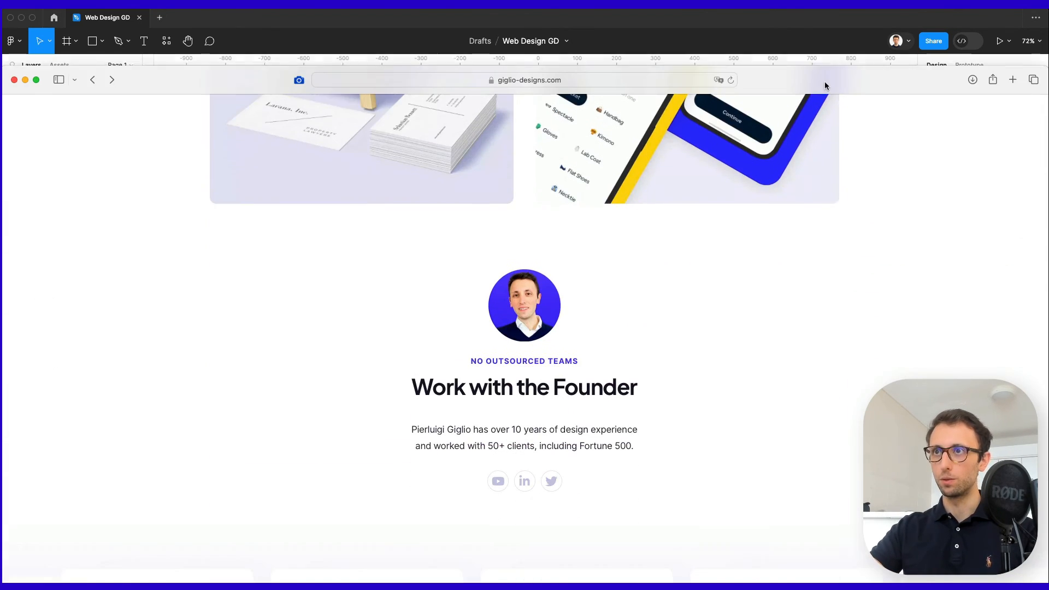
pyautogui.scroll(-2, 779, 322)
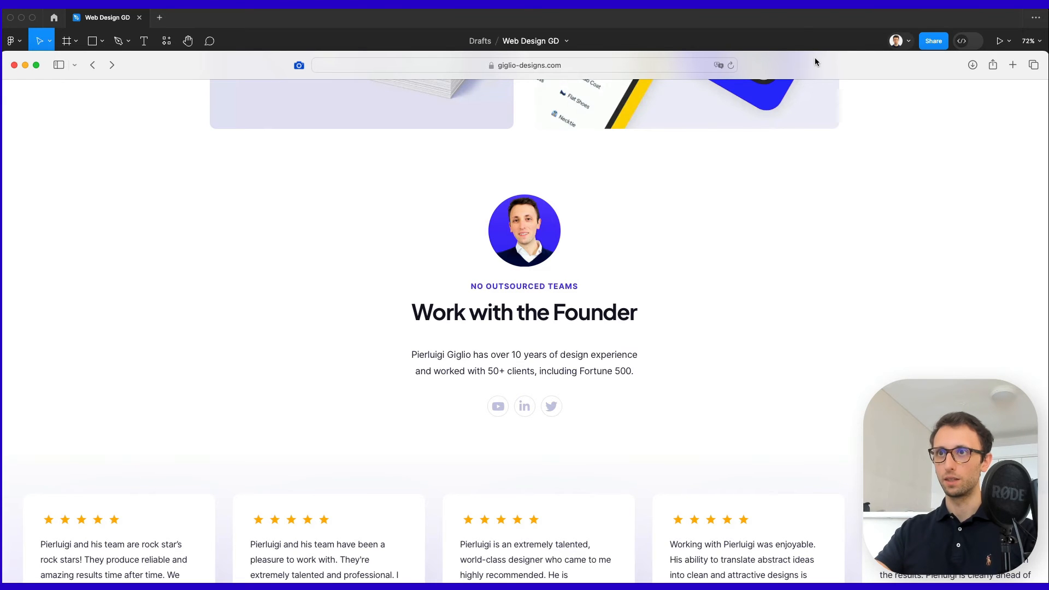
pyautogui.moveTo(814, 61); pyautogui.dragTo(830, 584)
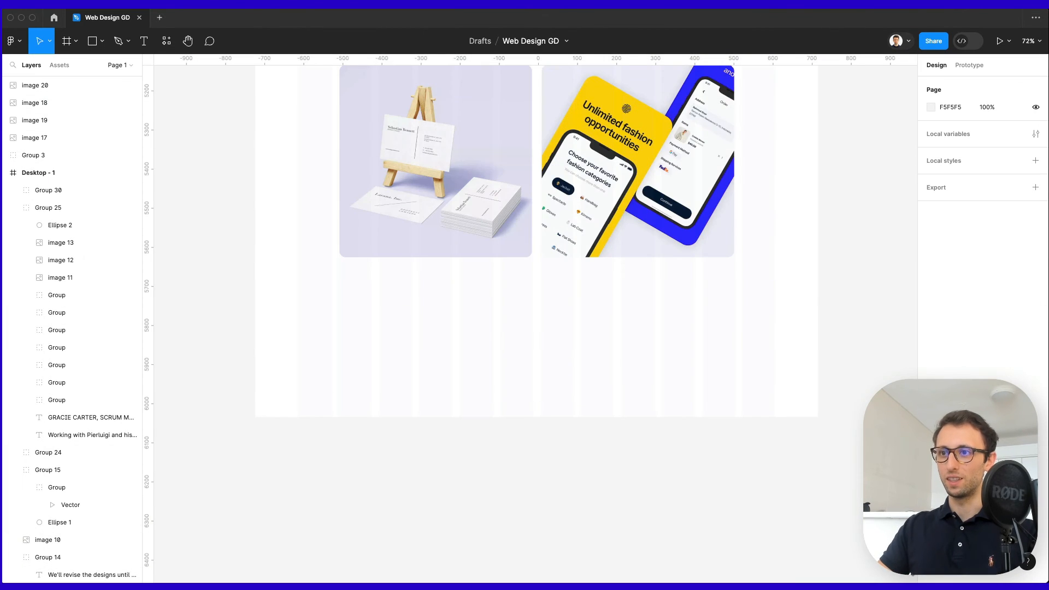
# Paste the founder photo into Desktop - 1 and shrink it to about 124×123.
pyautogui.click(659, 240)
pyautogui.click(571, 309)
pyautogui.scroll(5, 545, 284)
pyautogui.press('super+v')
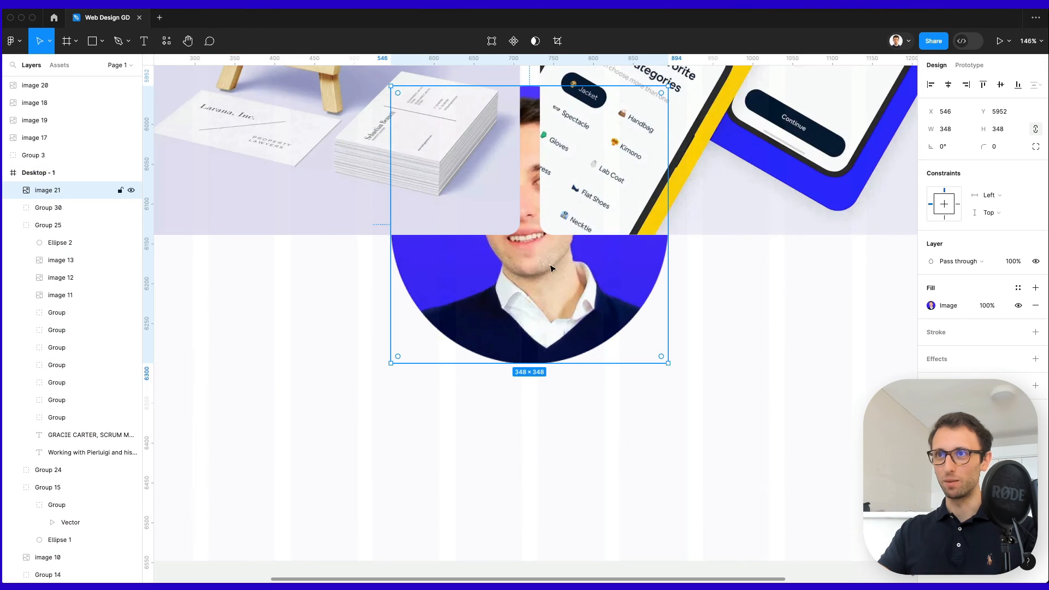
pyautogui.moveTo(575, 86); pyautogui.dragTo(546, 265)
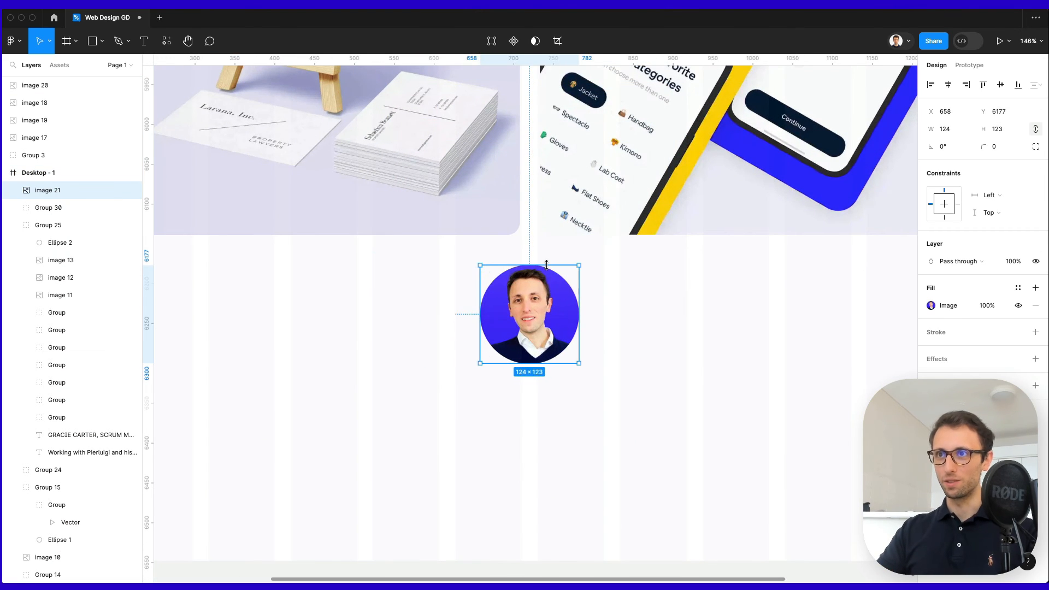
pyautogui.moveTo(544, 329); pyautogui.dragTo(545, 337)
# Centre the photo horizontally and lengthen Desktop - 1 to 7516 tall.
pyautogui.click(948, 85)
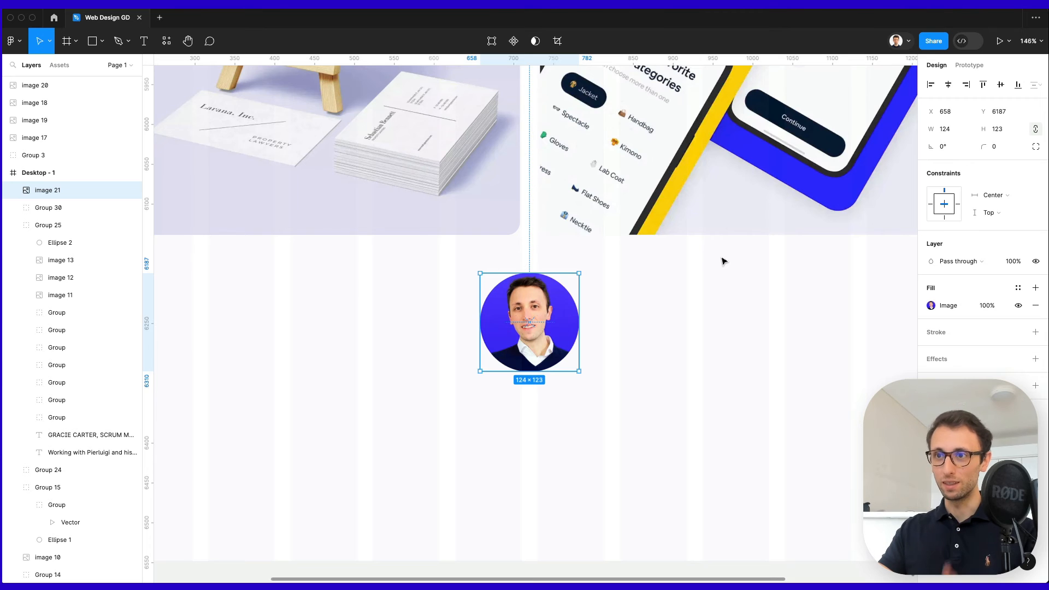
pyautogui.scroll(-5, 708, 268)
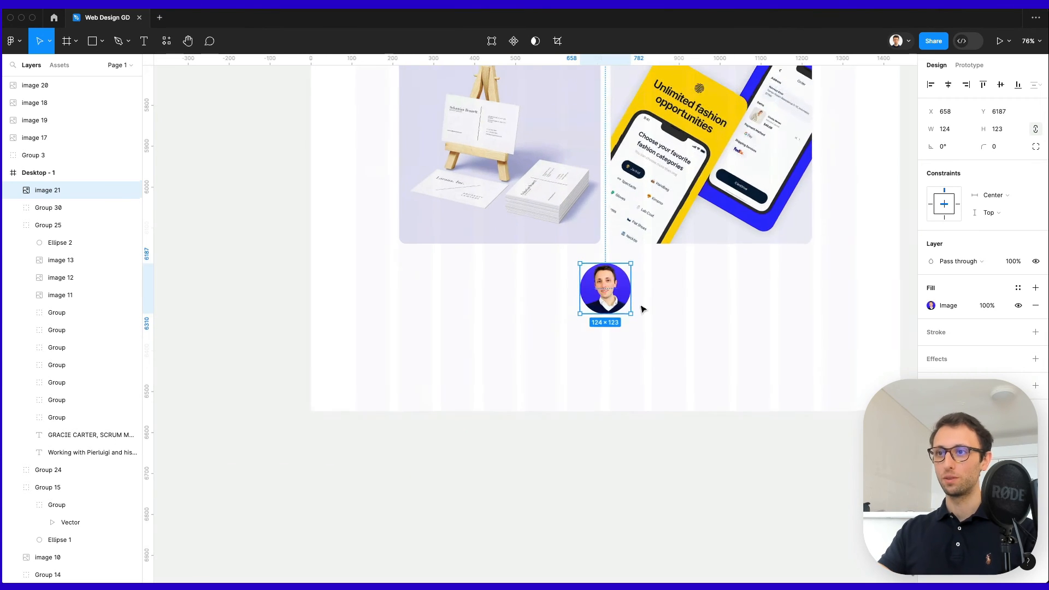
pyautogui.moveTo(617, 304); pyautogui.dragTo(611, 307)
pyautogui.doubleClick(694, 314)
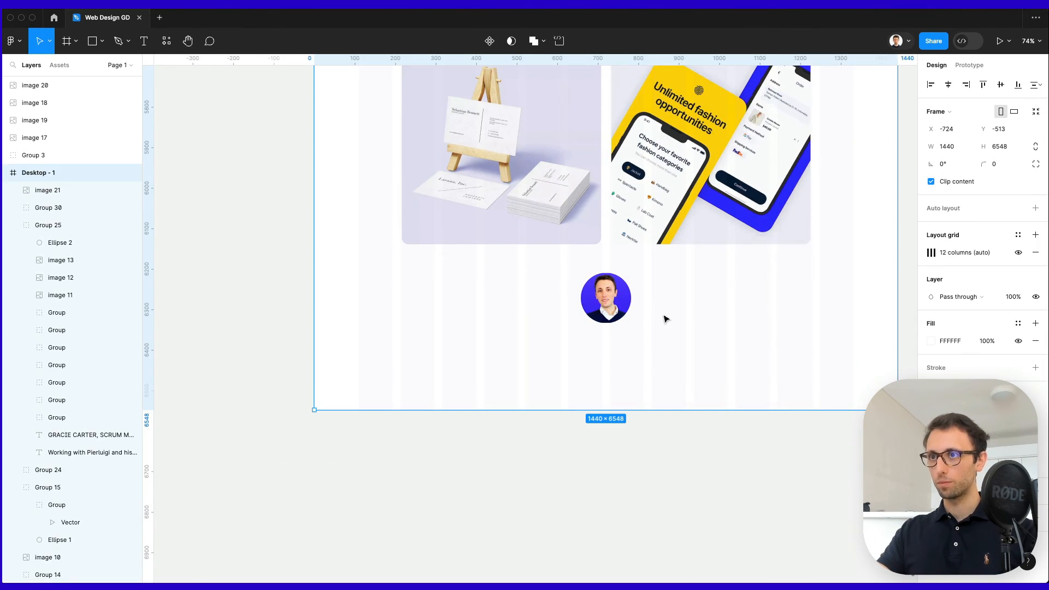
pyautogui.moveTo(636, 407); pyautogui.dragTo(620, 457)
# Alt-drag a copy of the testimonials heading group below the founder photo.
pyautogui.scroll(4, 620, 457)
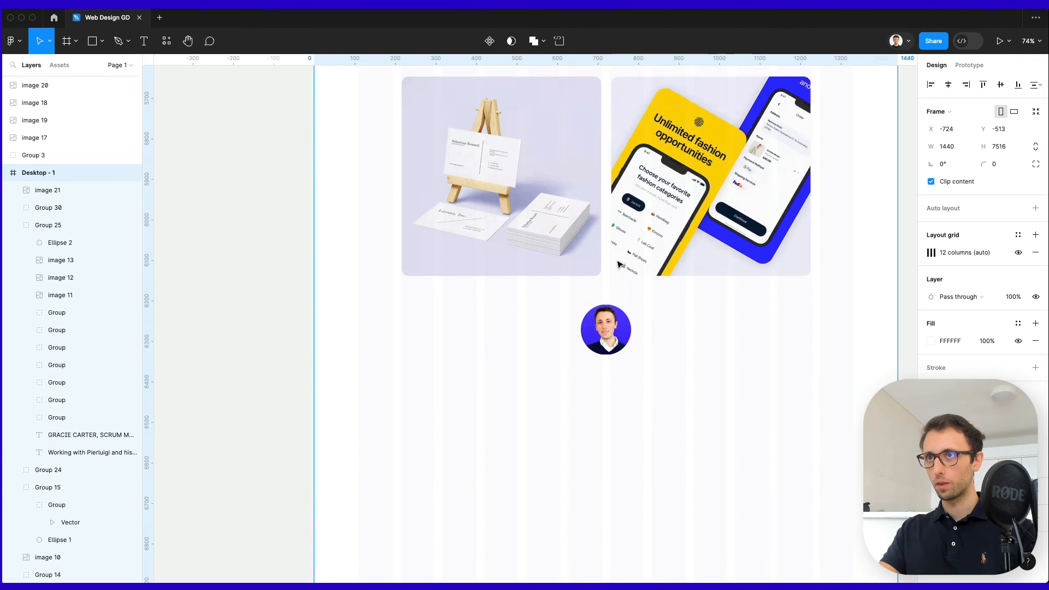
pyautogui.click(651, 315)
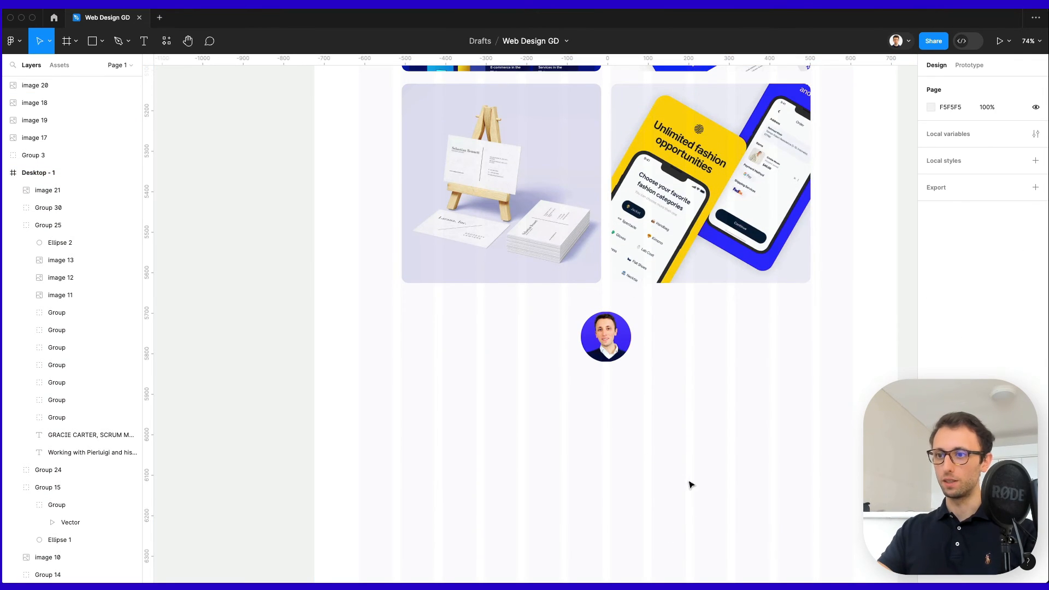
pyautogui.click(606, 337)
pyautogui.scroll(10, 639, 343)
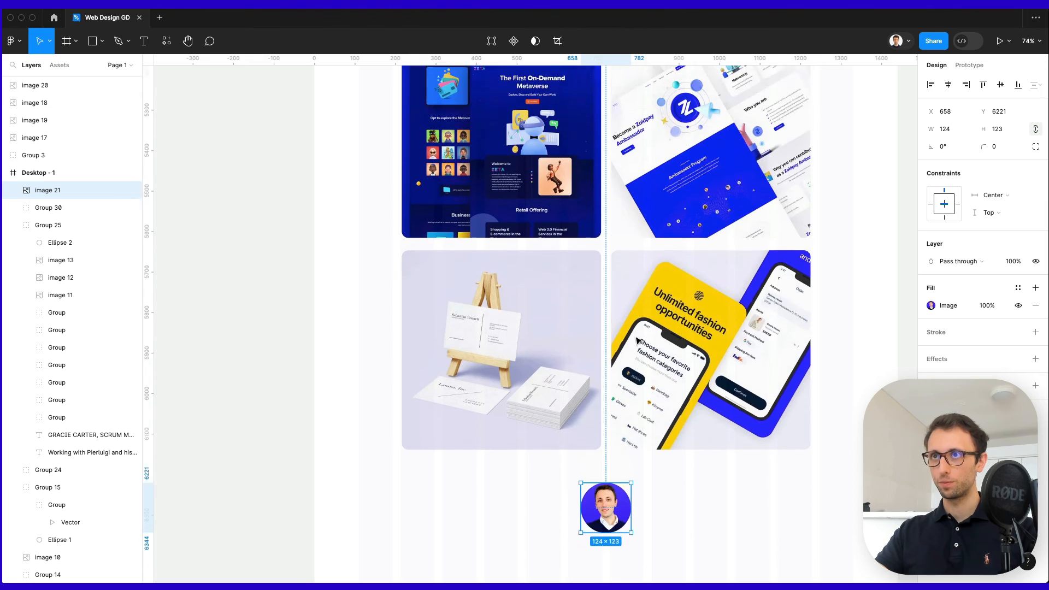
pyautogui.hscroll(3, 634, 342)
pyautogui.scroll(3, 627, 342)
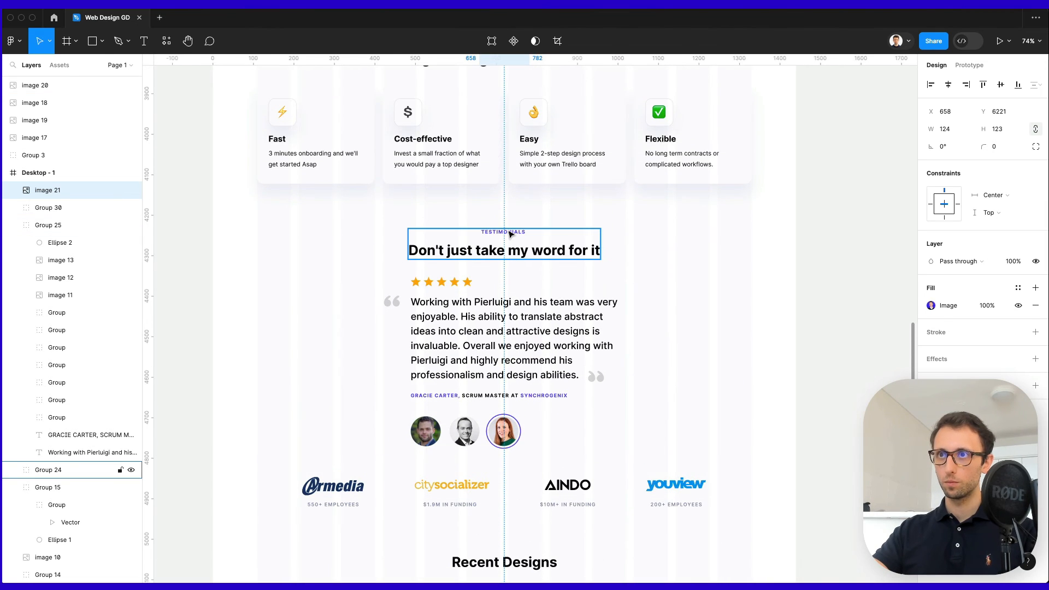
pyautogui.click(509, 233)
pyautogui.moveTo(527, 247); pyautogui.dragTo(499, 449)
pyautogui.scroll(2, 498, 446)
pyautogui.scroll(3, 498, 446)
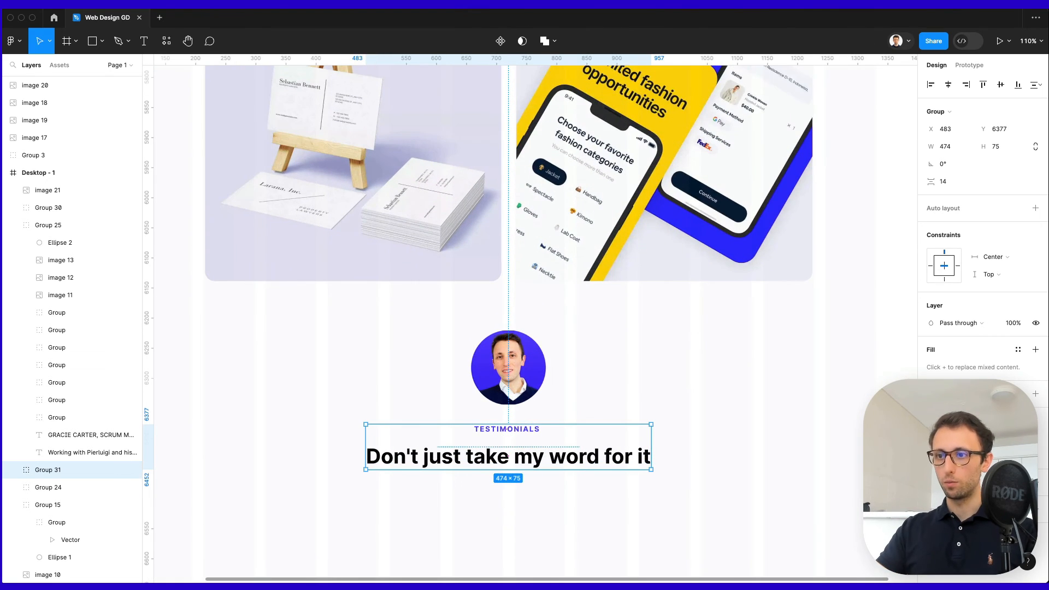
# Change the small label to 'NO OUTSOURCED TEAMS' and centre it horizontally.
pyautogui.doubleClick(506, 440)
pyautogui.write('NO OUTSOURCED TEAMS')
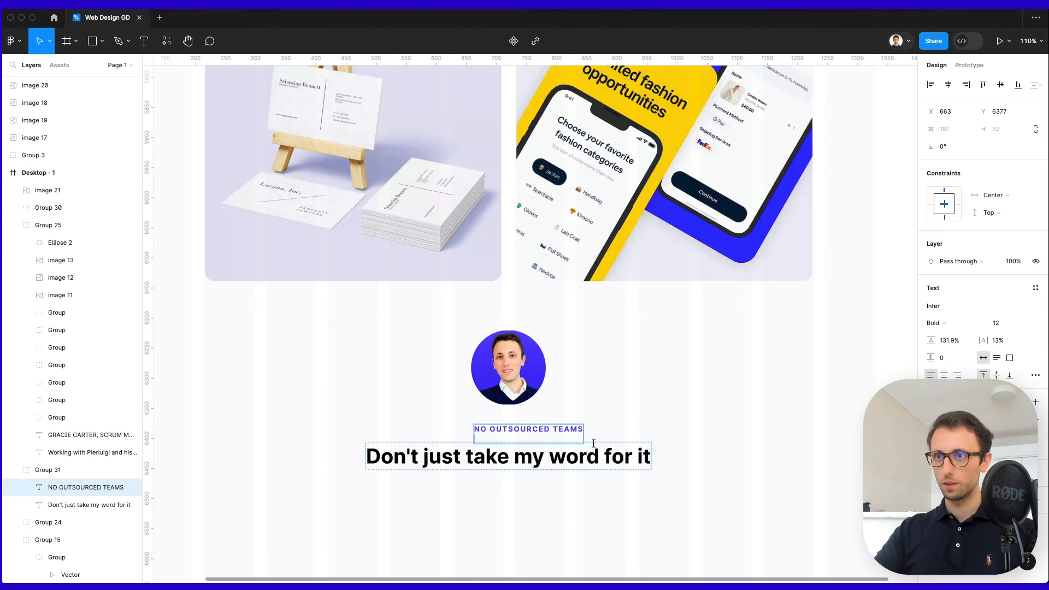
pyautogui.press('BackSpace')
pyautogui.press('Escape')
pyautogui.click(948, 85)
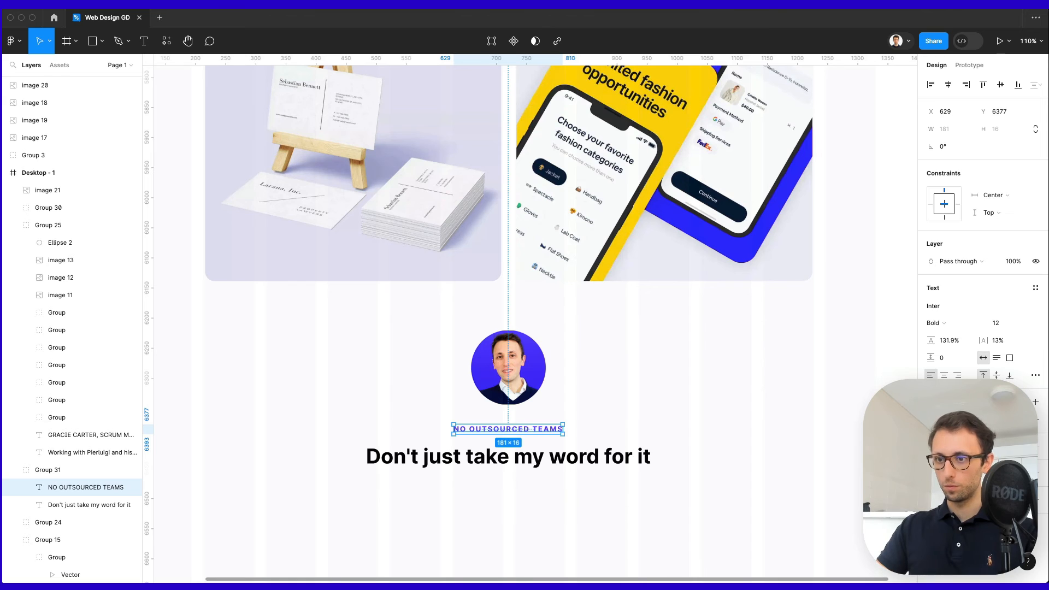
# Retype the large heading as 'Work with the Founder'.
pyautogui.click(523, 458)
pyautogui.doubleClick(523, 458)
pyautogui.write('Work with the Founder')
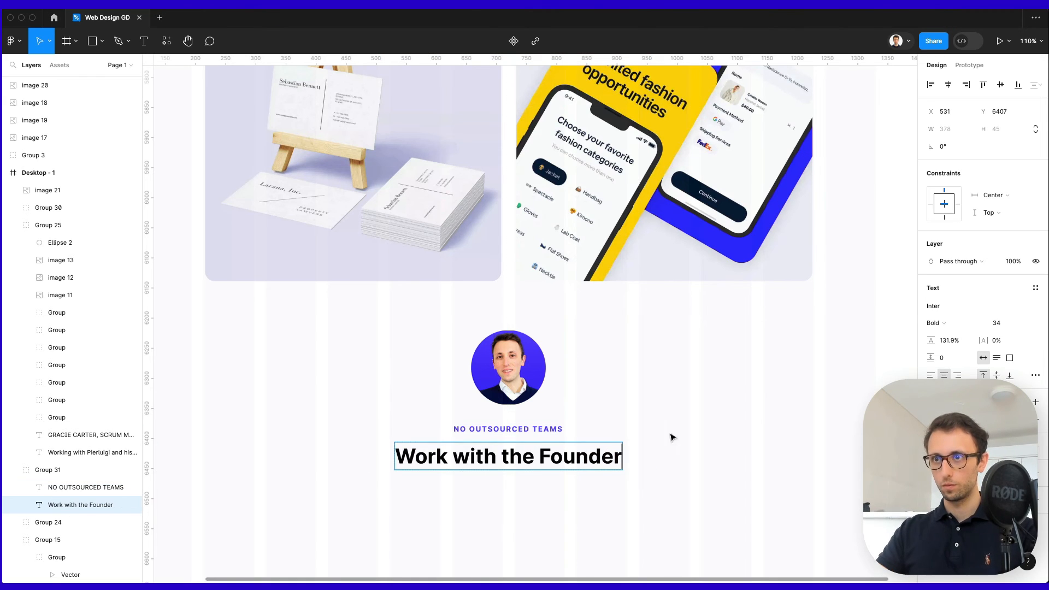
pyautogui.click(704, 435)
pyautogui.scroll(-3, 703, 435)
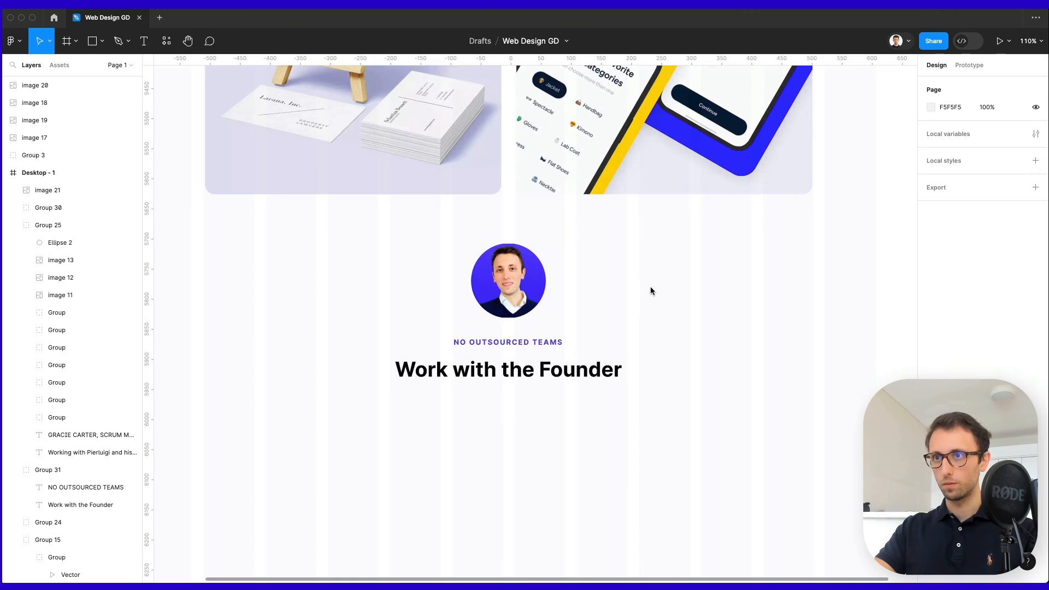
pyautogui.scroll(-3, 536, 393)
# Paste the founder bio text and place it below the heading.
pyautogui.press('super+v')
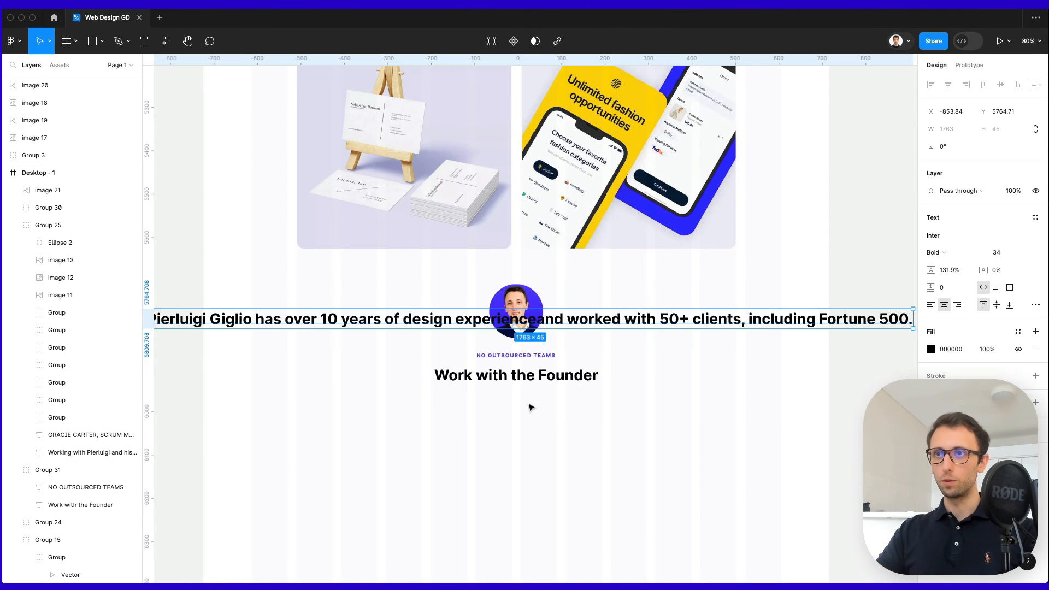
pyautogui.scroll(-5, 670, 328)
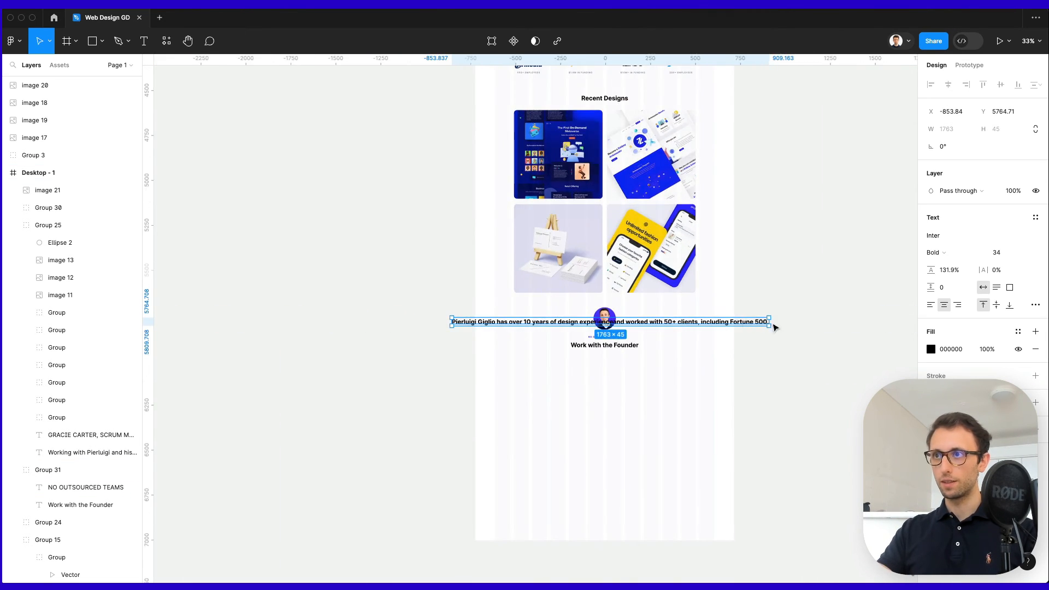
pyautogui.moveTo(772, 325); pyautogui.dragTo(651, 380)
pyautogui.keyDown('shift'); pyautogui.click(629, 345); pyautogui.keyUp('shift')
pyautogui.click(659, 332)
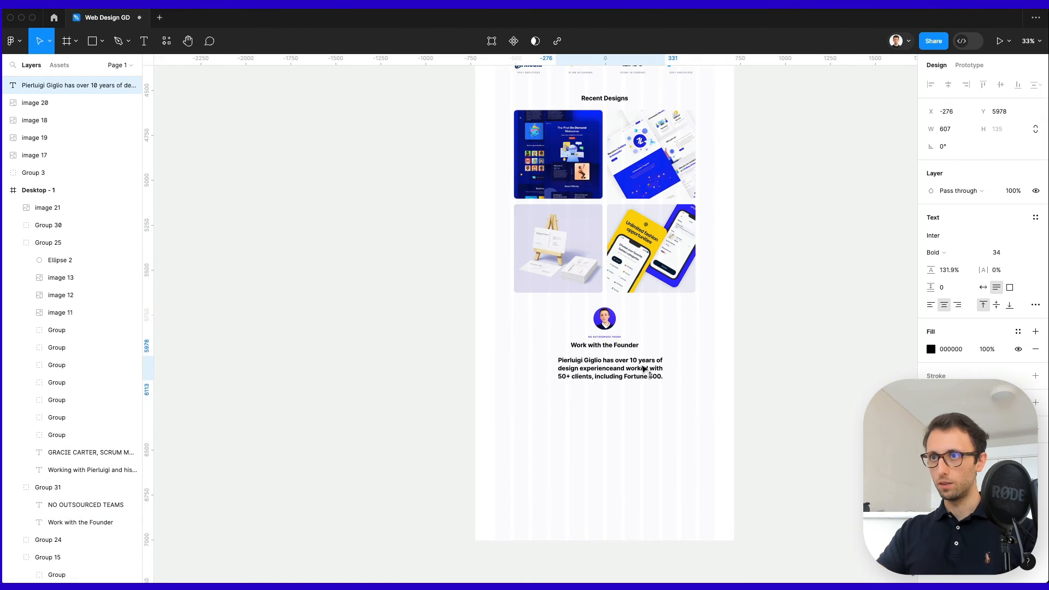
pyautogui.scroll(10, 628, 355)
pyautogui.scroll(5, 605, 302)
pyautogui.scroll(5, 605, 302)
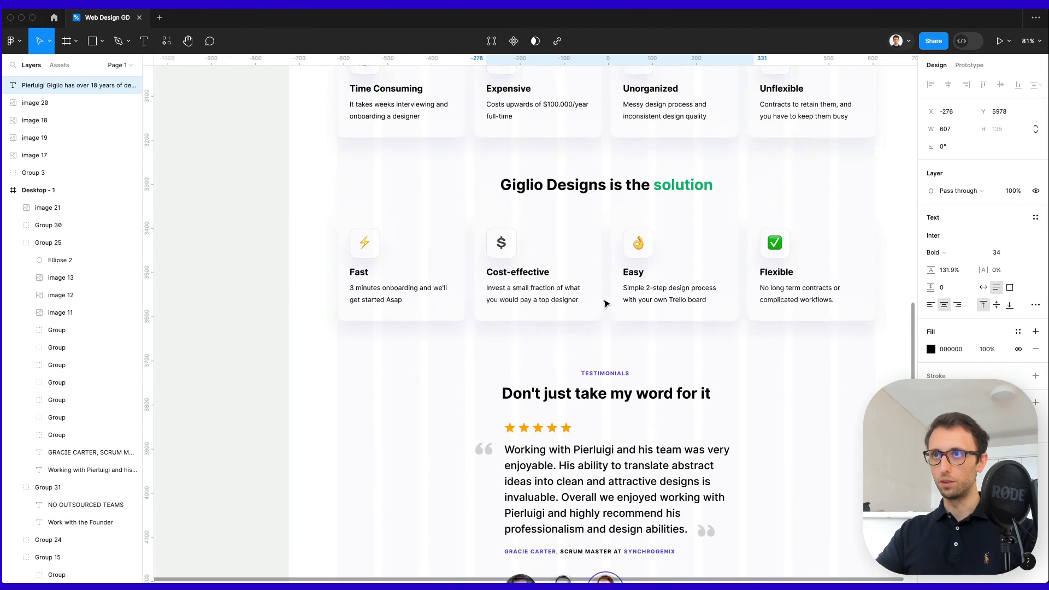
# Apply the card description text style to the bio and narrow it to 354 wide.
pyautogui.click(529, 345)
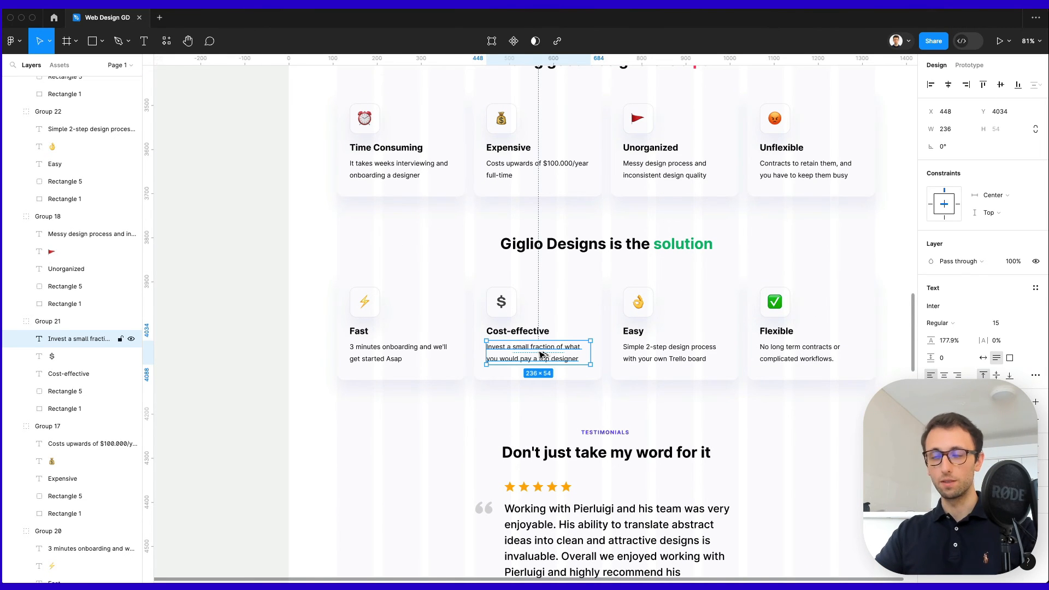
pyautogui.scroll(-20, 587, 344)
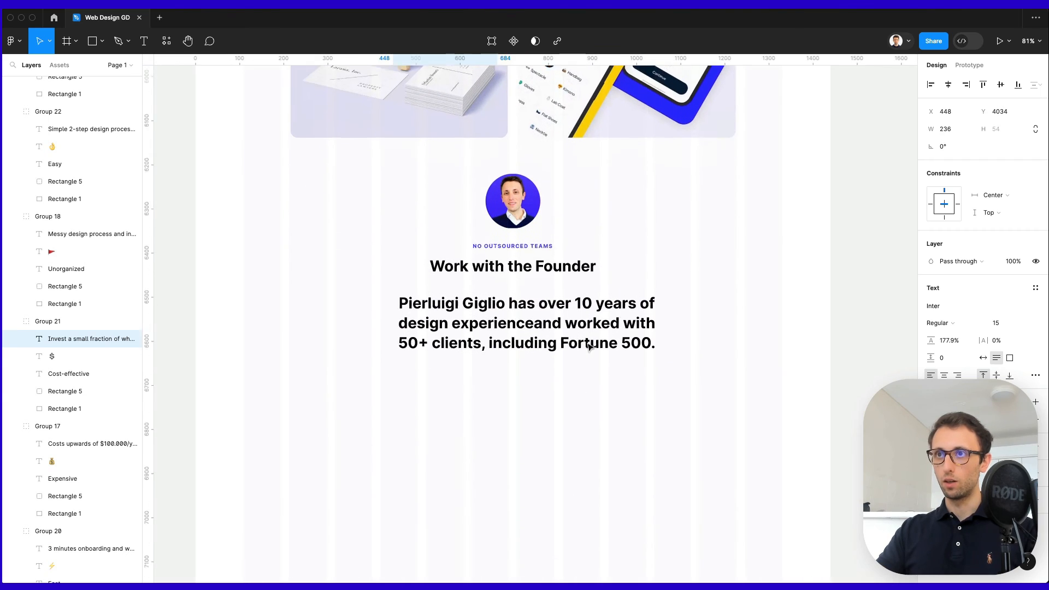
pyautogui.click(543, 339)
pyautogui.press('alt+super+v')
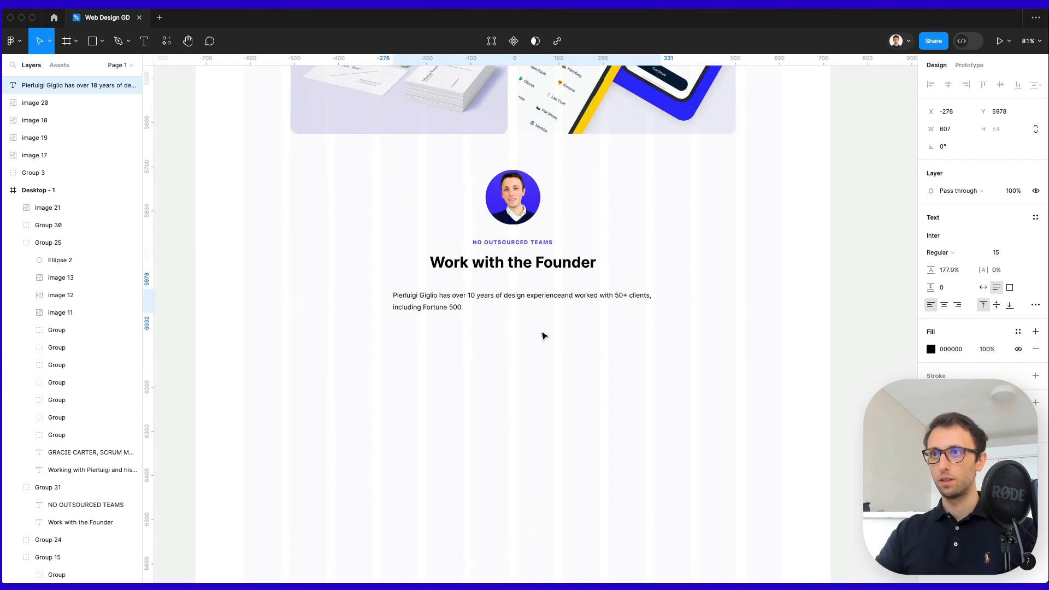
pyautogui.moveTo(661, 307); pyautogui.dragTo(541, 306)
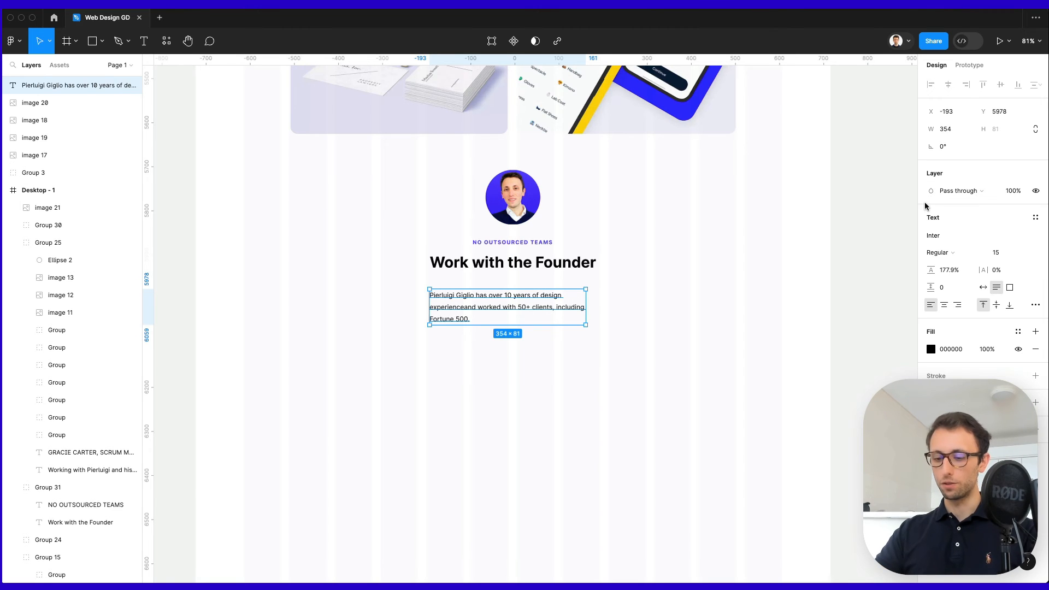
pyautogui.click(784, 194)
pyautogui.click(513, 307)
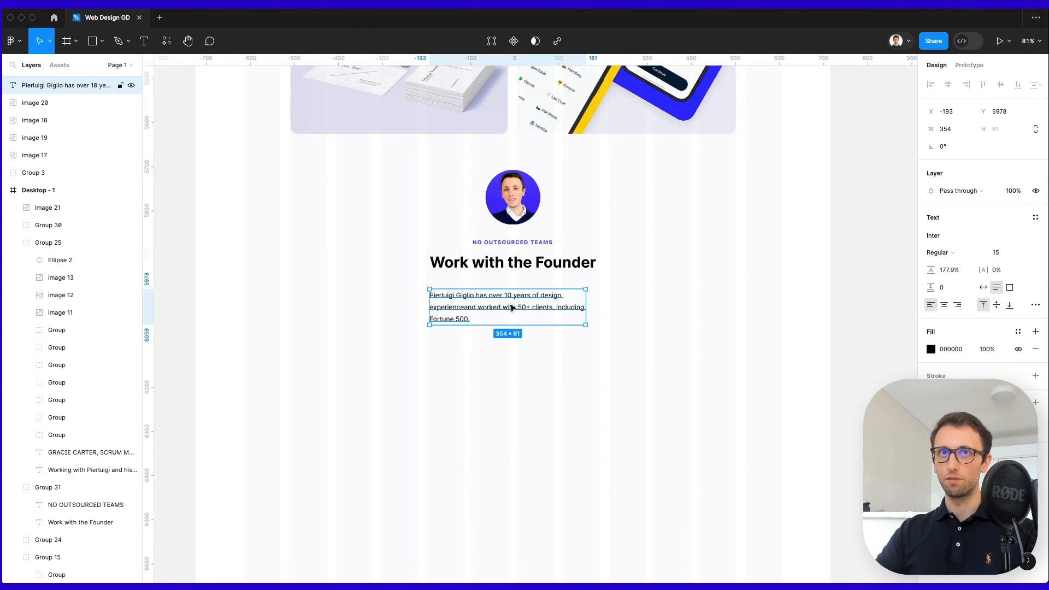
# Move the bio text and Group 3 layers into Desktop - 1.
pyautogui.scroll(-3, 512, 307)
pyautogui.scroll(-3, 609, 213)
pyautogui.scroll(3, 610, 214)
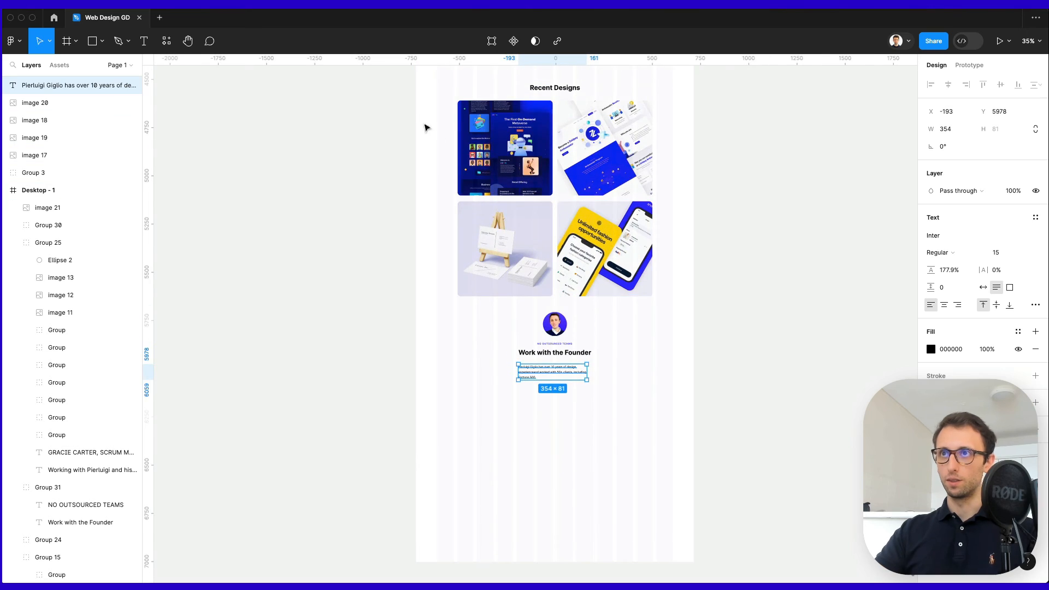
pyautogui.moveTo(421, 104); pyautogui.dragTo(681, 374)
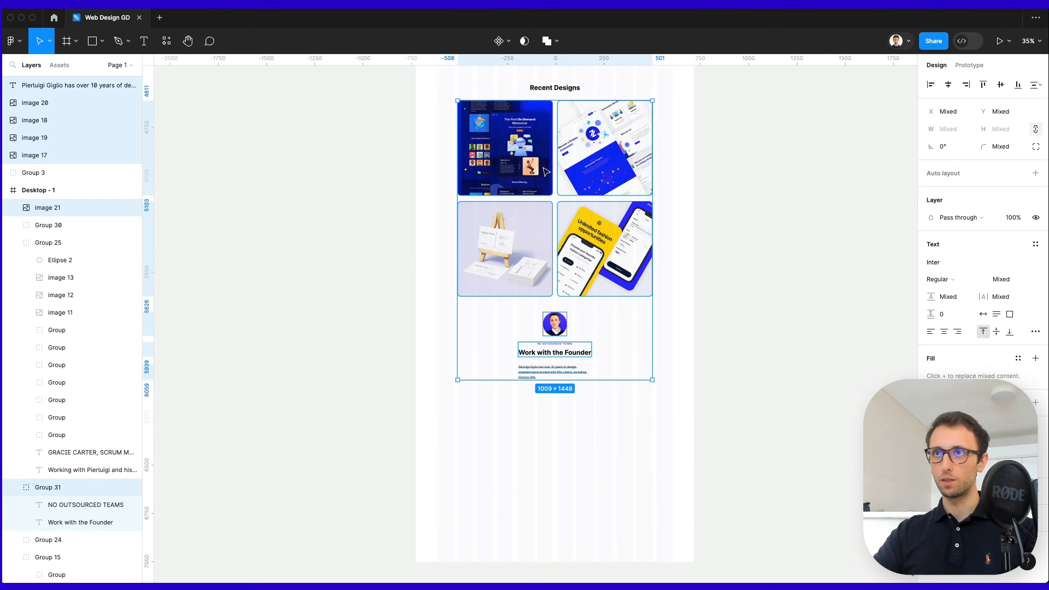
pyautogui.click(40, 88)
pyautogui.keyDown('shift'); pyautogui.click(40, 173); pyautogui.keyUp('shift')
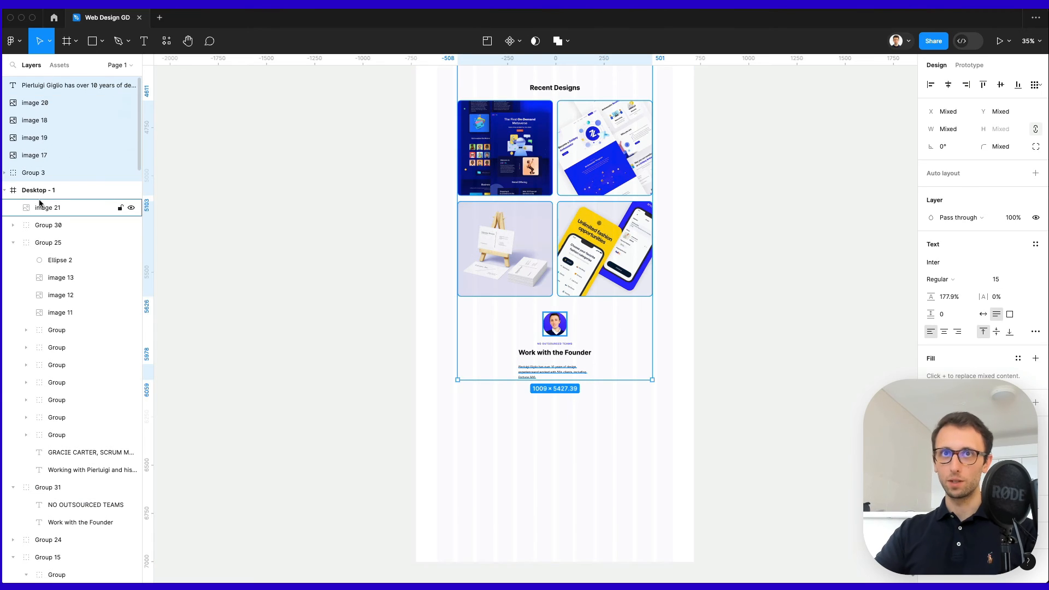
pyautogui.moveTo(42, 174); pyautogui.dragTo(45, 203)
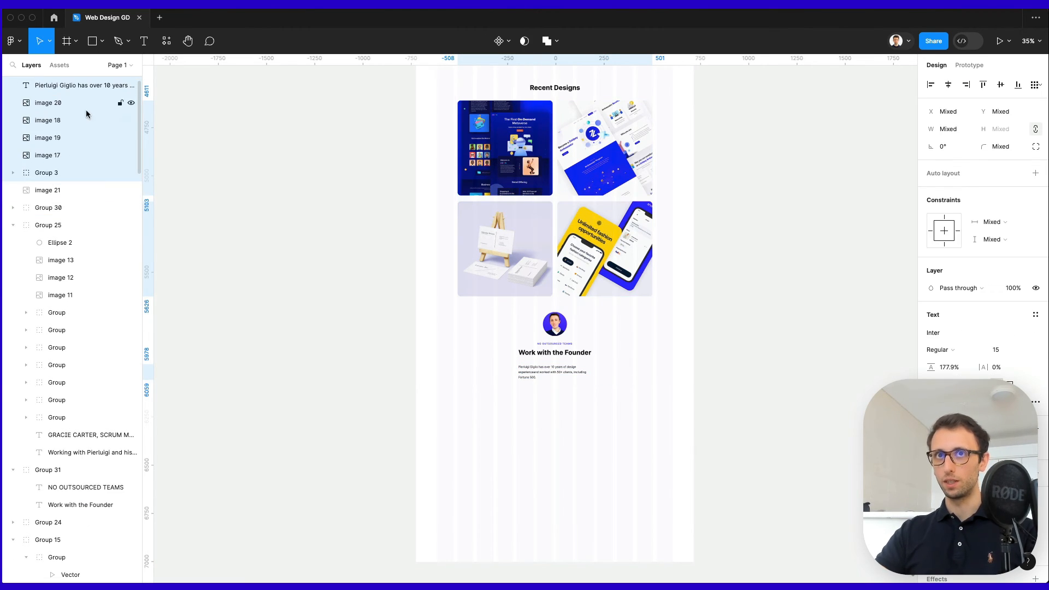
pyautogui.click(328, 271)
# Centre-align the bio paragraph and nudge it up slightly.
pyautogui.scroll(5, 564, 359)
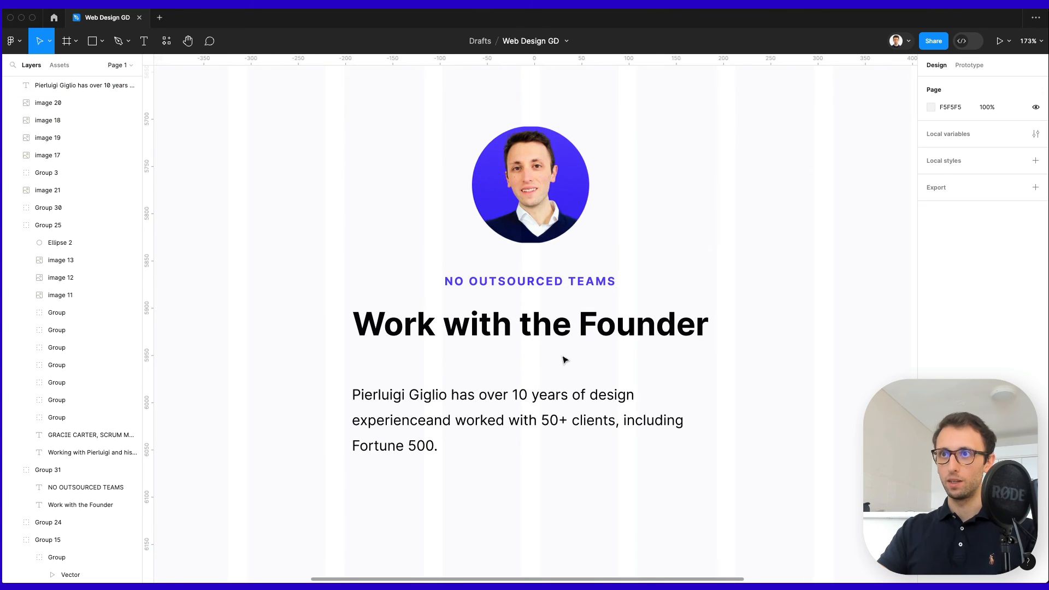
pyautogui.click(564, 402)
pyautogui.click(944, 375)
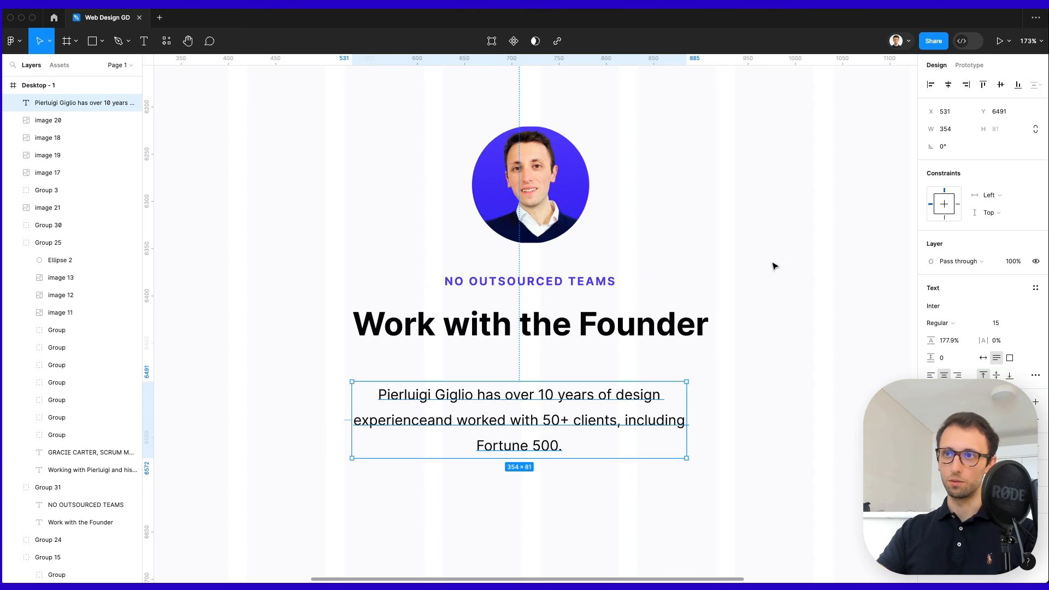
pyautogui.hotkey('shift', 'Up')
pyautogui.hotkey('shift', 'Up')
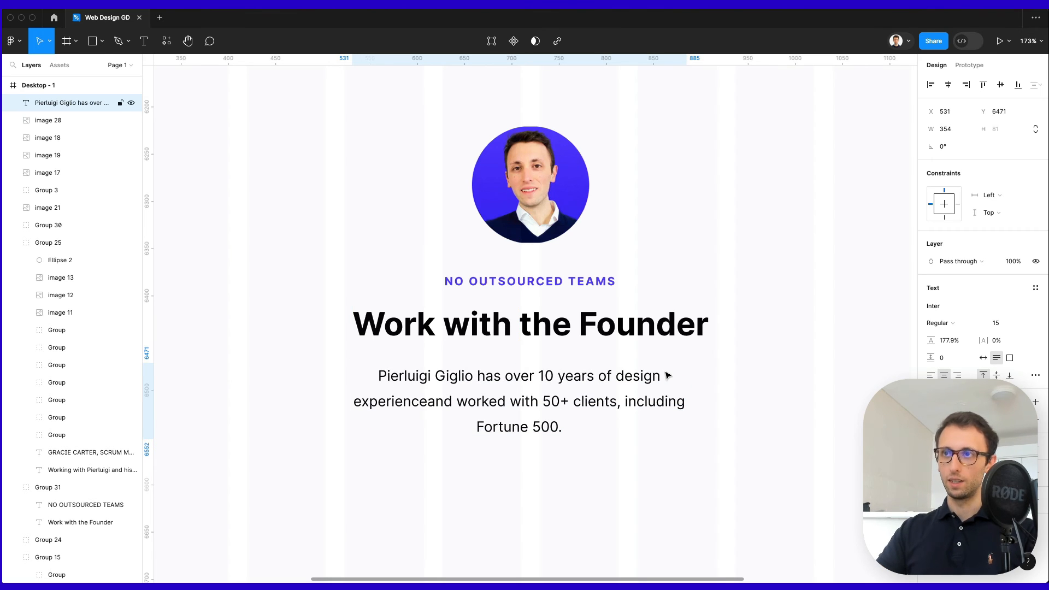
pyautogui.click(715, 373)
# Widen the bio paragraph to 418 px so it fits on two lines.
pyautogui.scroll(-1, 710, 355)
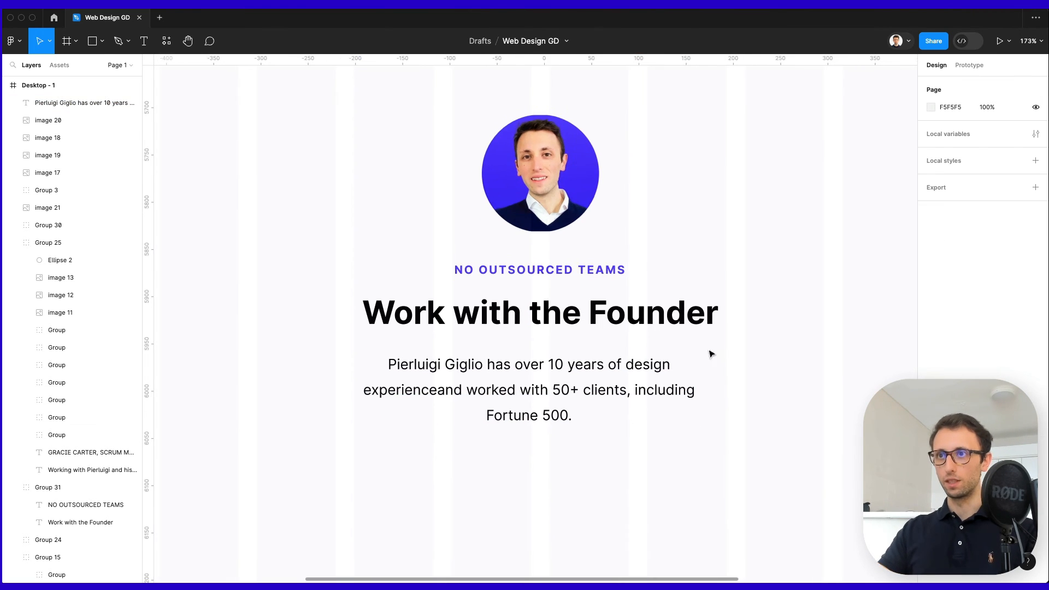
pyautogui.scroll(-3, 689, 330)
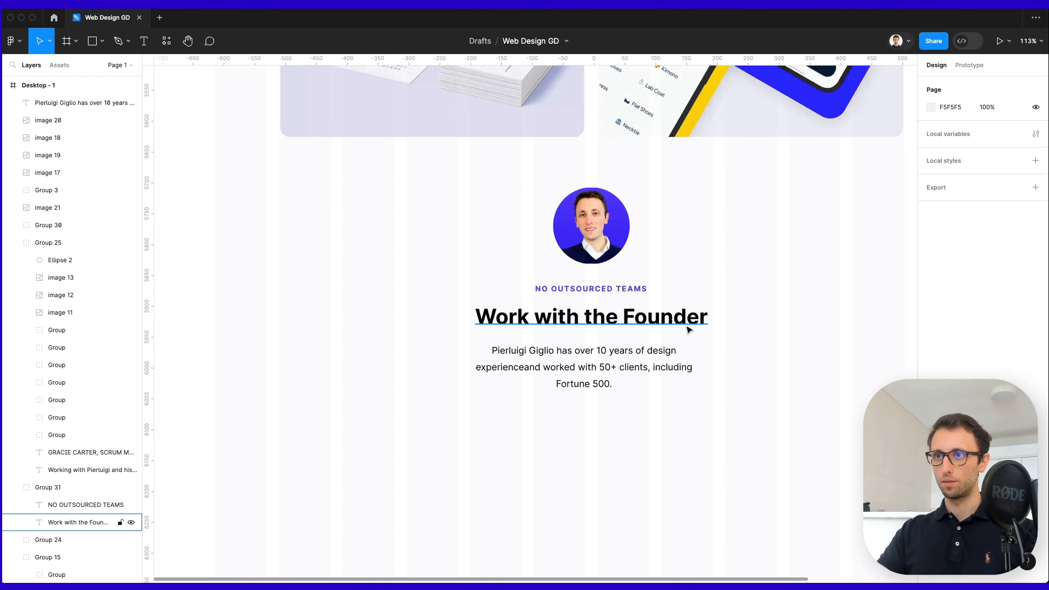
pyautogui.click(651, 381)
pyautogui.moveTo(694, 365); pyautogui.dragTo(714, 364)
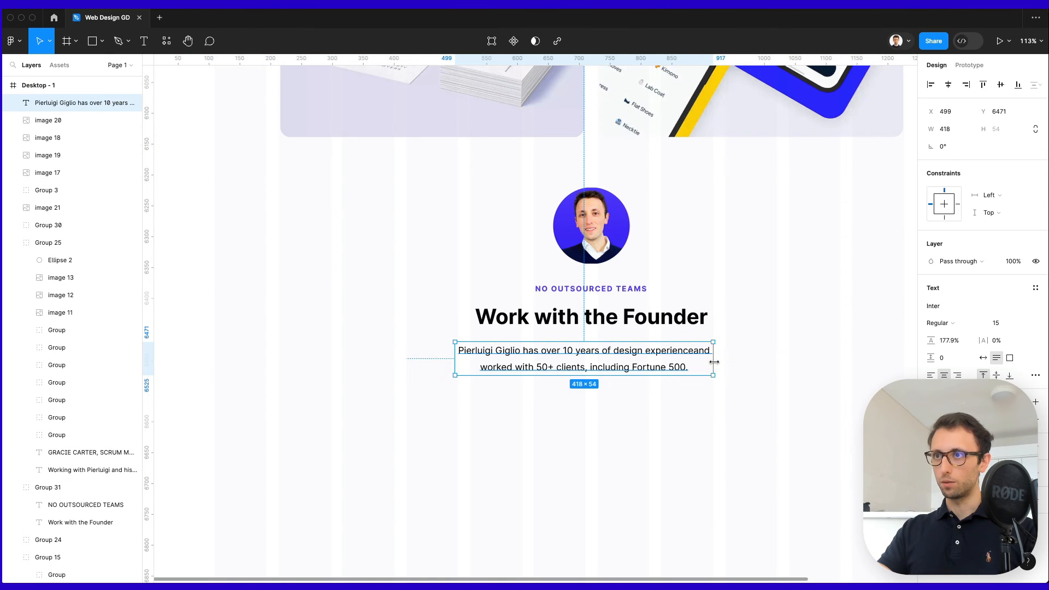
# Restore the missing space between 'experience' and 'and' in the bio.
pyautogui.click(777, 359)
pyautogui.click(682, 356)
pyautogui.doubleClick(681, 356)
pyautogui.click(681, 356)
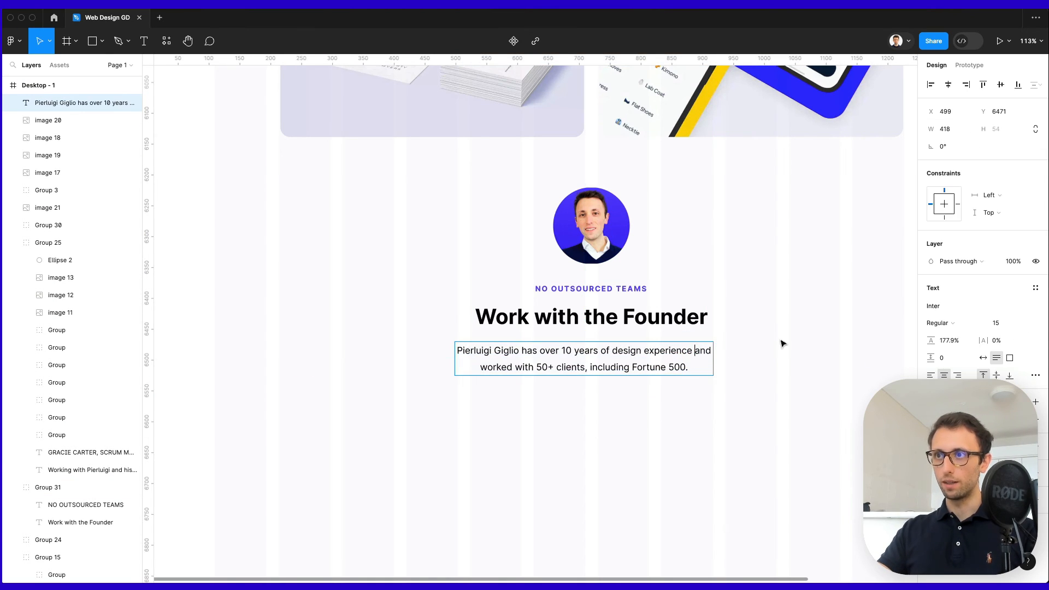
pyautogui.press('Escape')
pyautogui.click(695, 549)
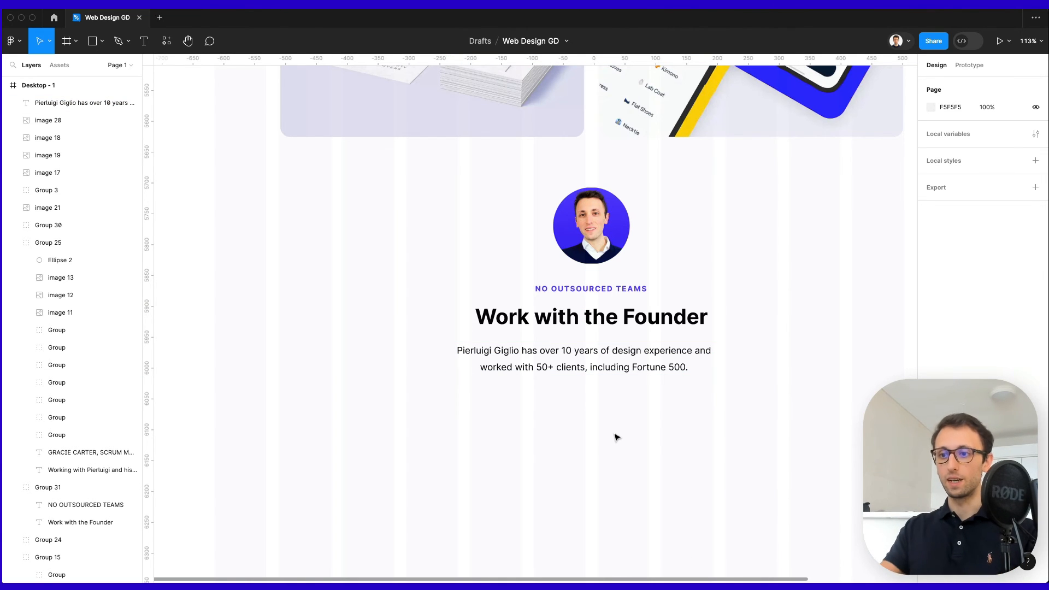
pyautogui.press('super+Tab')
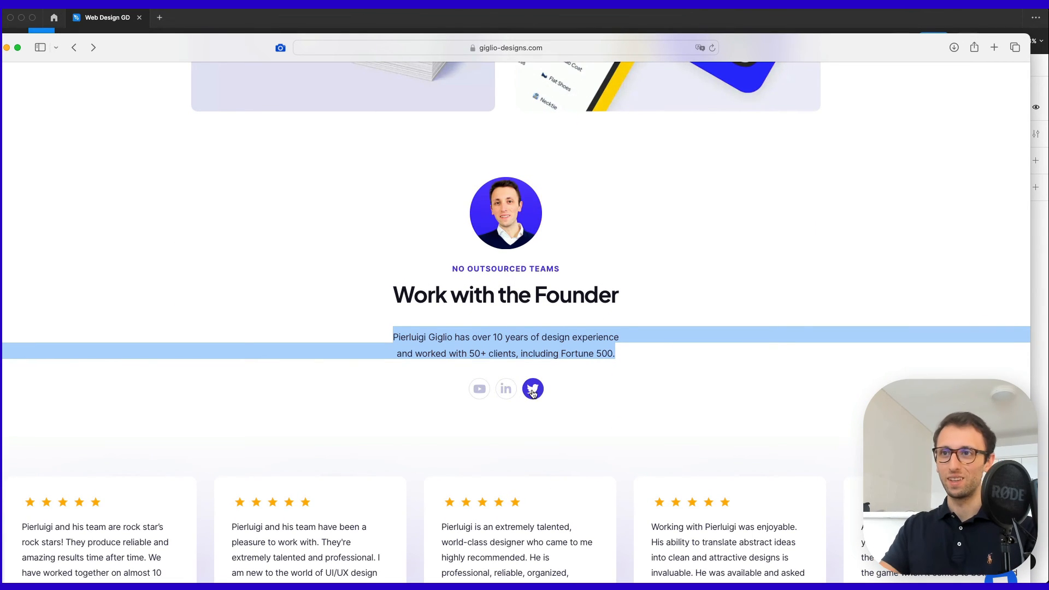
pyautogui.press('super+m')
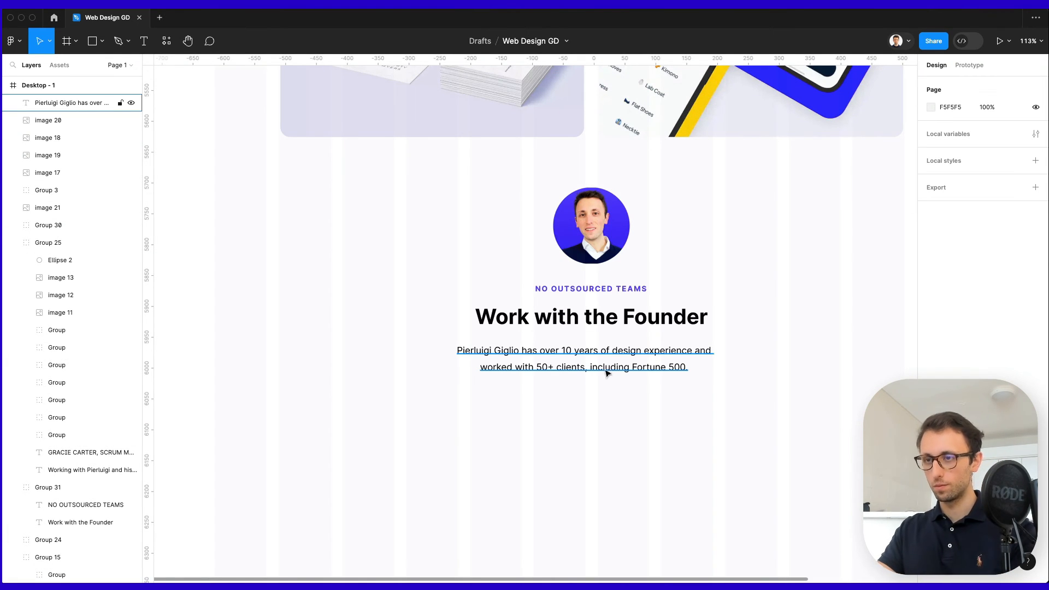
# Draw a 51×51 circle under the bio with no fill and an E4E4E4 stroke.
pyautogui.press('o')
pyautogui.moveTo(525, 382); pyautogui.dragTo(557, 413)
pyautogui.click(1035, 332)
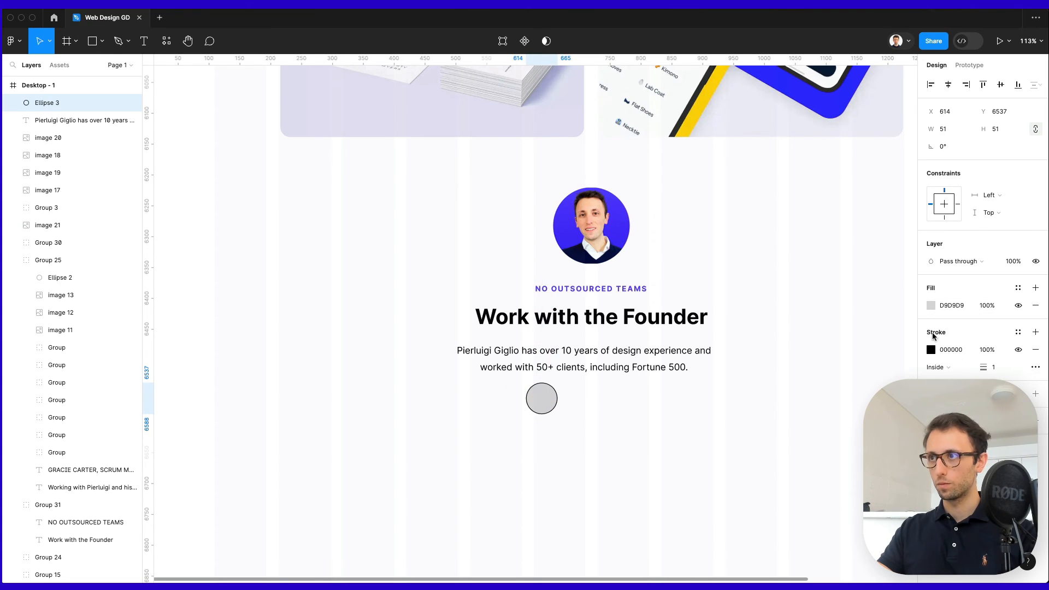
pyautogui.click(1035, 305)
pyautogui.click(930, 331)
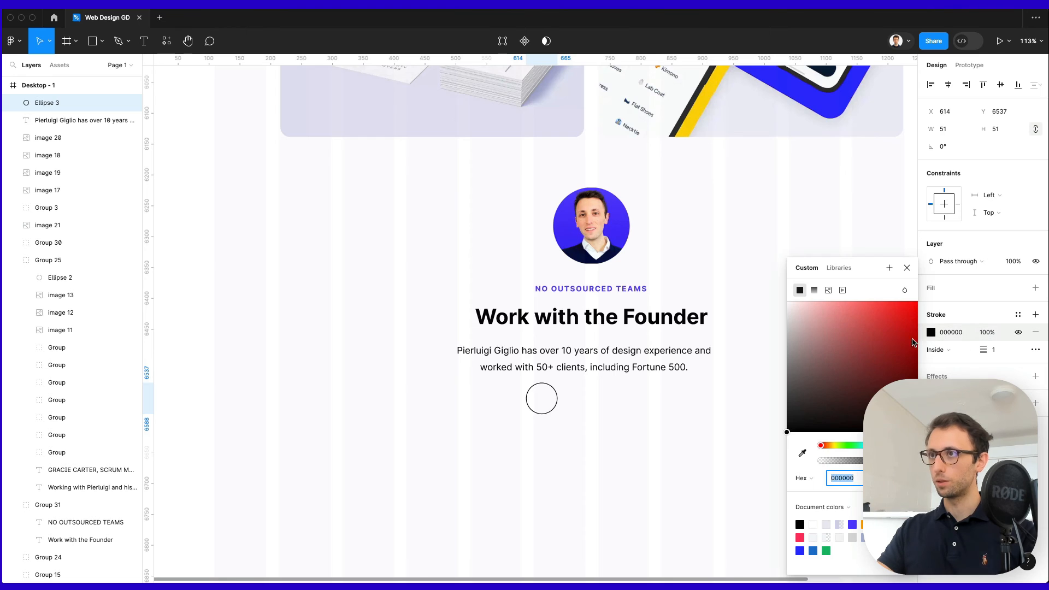
pyautogui.moveTo(790, 323); pyautogui.dragTo(773, 320)
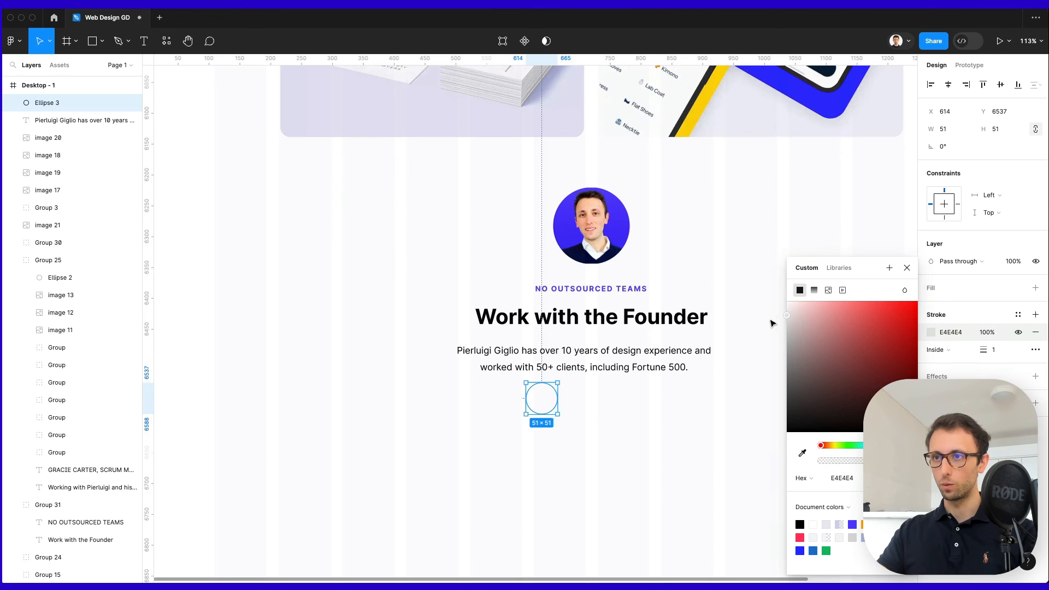
pyautogui.click(672, 398)
pyautogui.press('super+space')
# Launch the Nucleo icon app, clear its search, then close it.
pyautogui.write('nucleo')
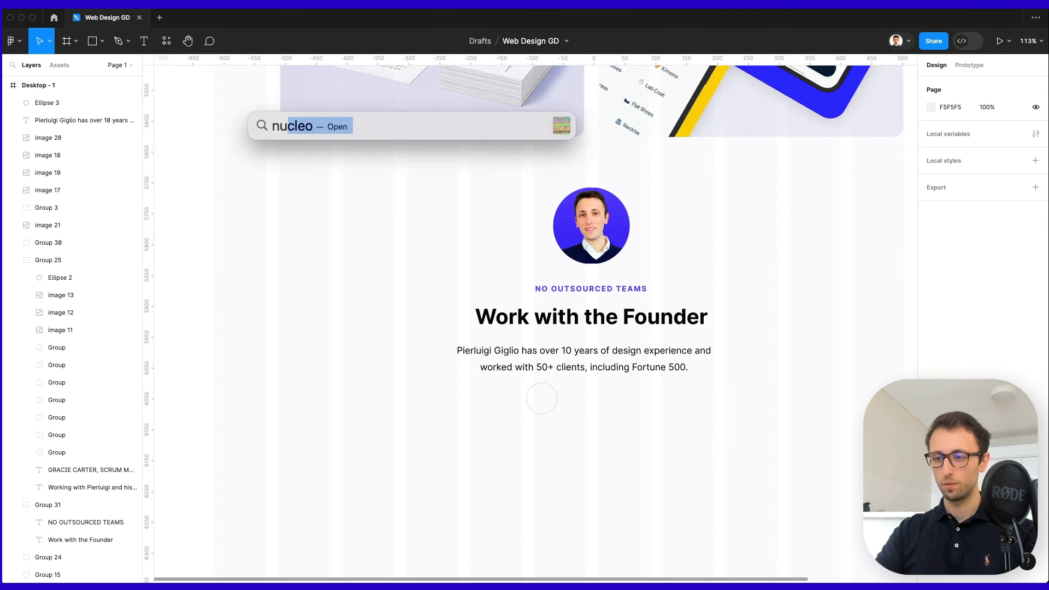
pyautogui.press('Return')
pyautogui.scroll(10, 663, 379)
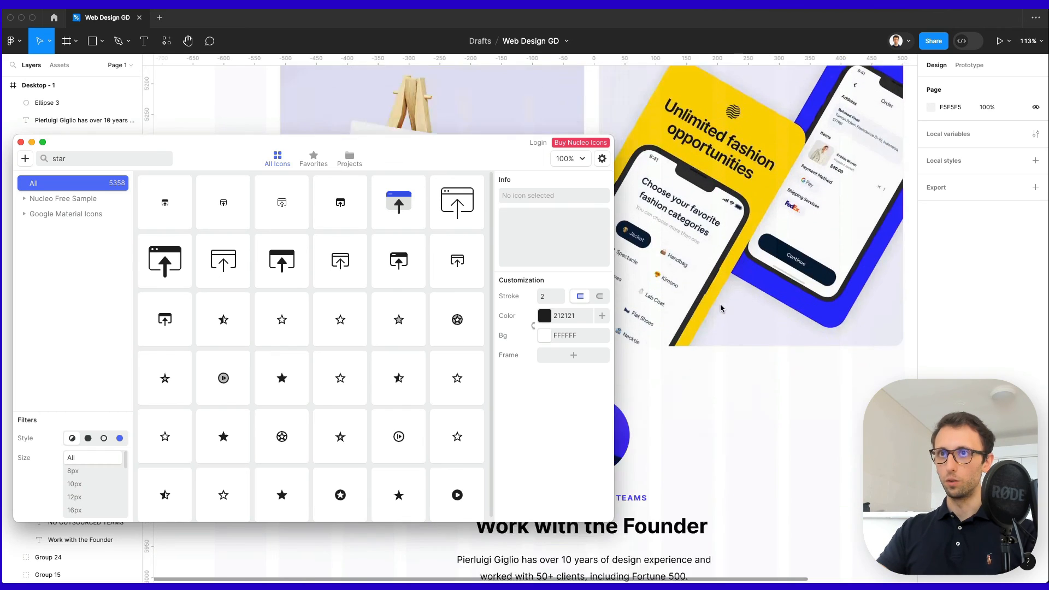
pyautogui.moveTo(703, 331); pyautogui.dragTo(691, 318)
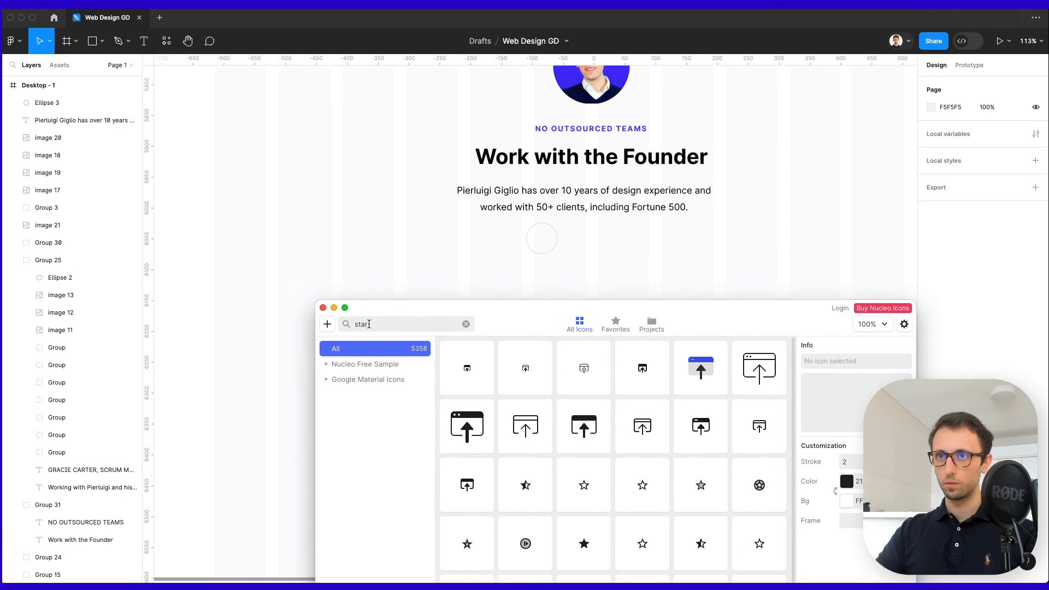
pyautogui.doubleClick(368, 323)
pyautogui.write('youtube')
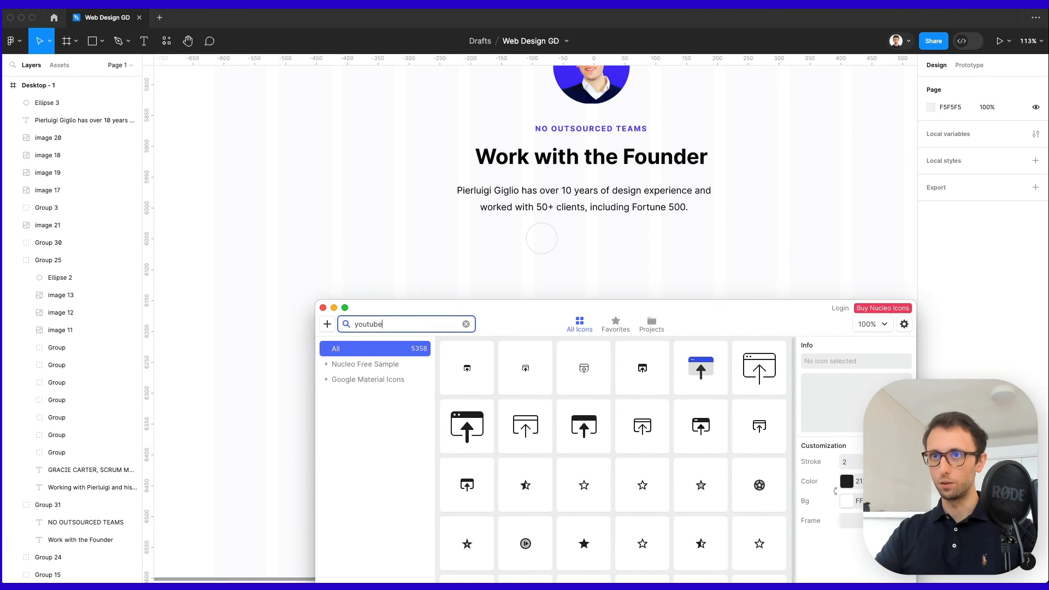
pyautogui.press('super+a')
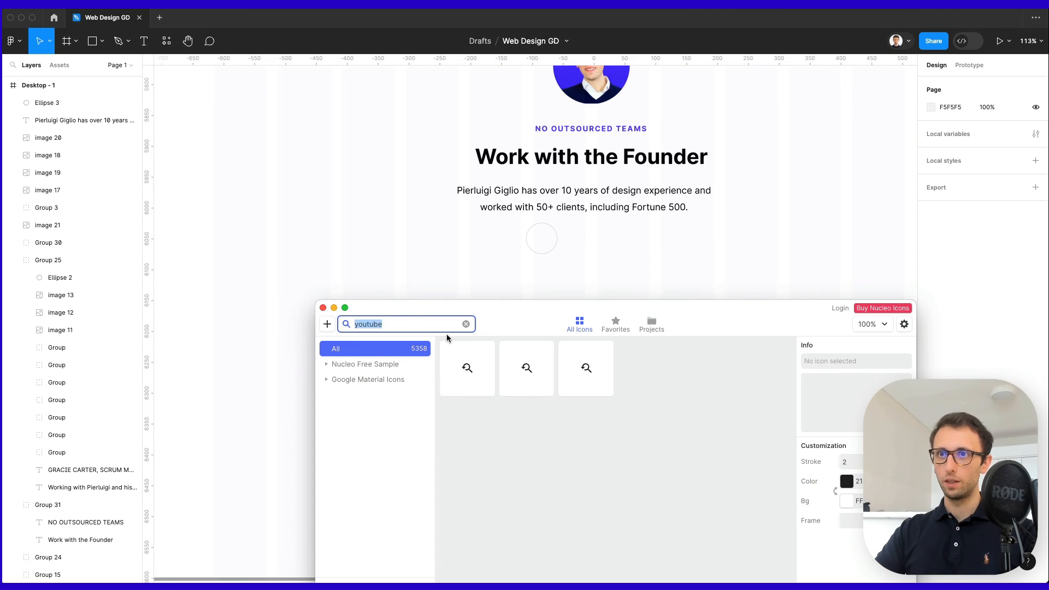
pyautogui.press('BackSpace')
pyautogui.click(323, 307)
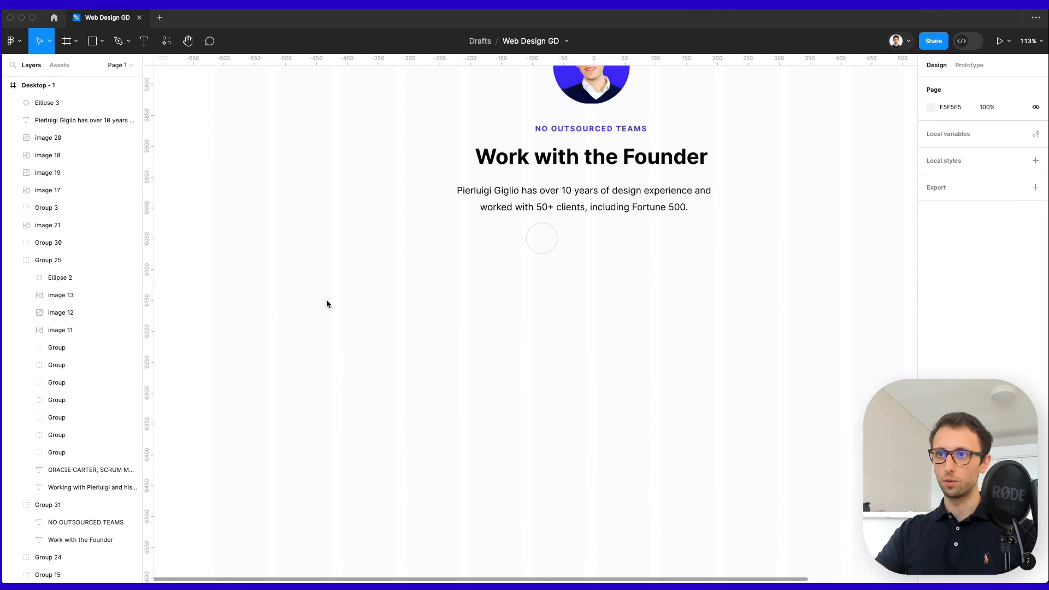
# Search Noun Project for 'youtube' and drop a YouTube play icon onto the Figma canvas.
pyautogui.press('super+space')
pyautogui.write('noun')
pyautogui.press('Return')
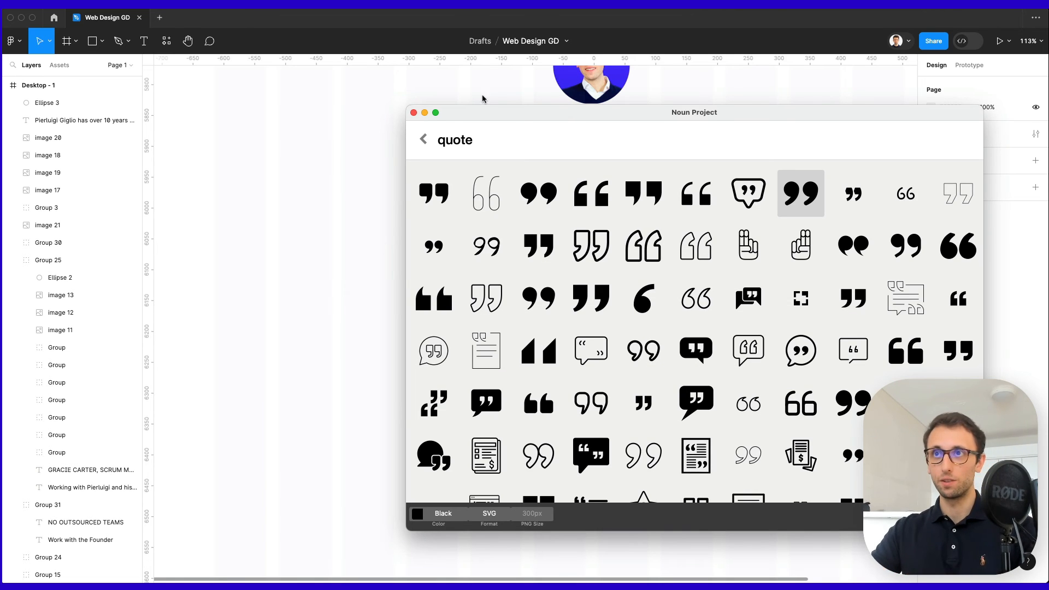
pyautogui.press('super+a')
pyautogui.write('youtube')
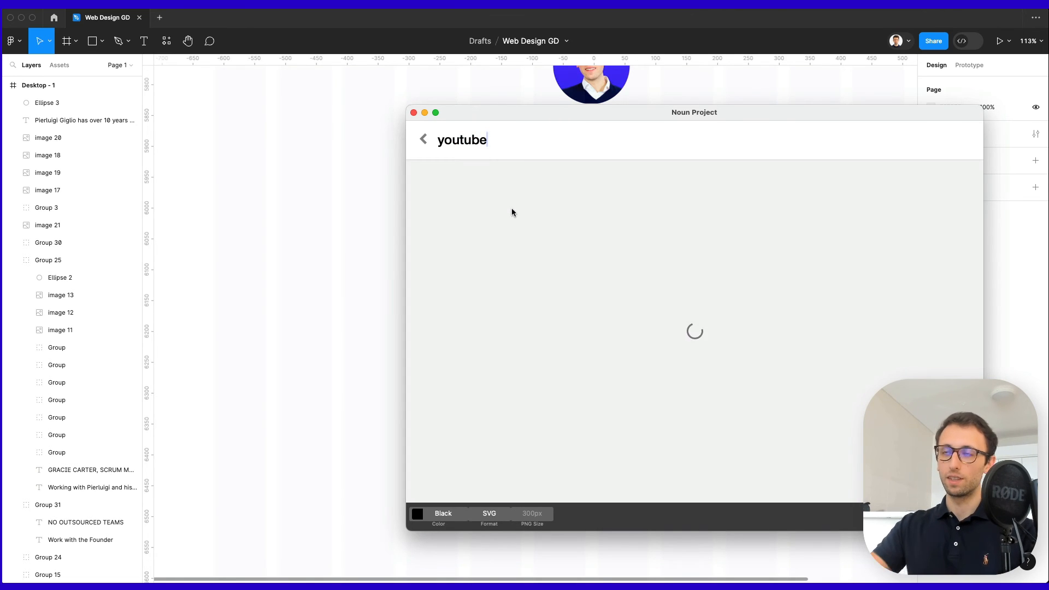
pyautogui.moveTo(440, 197); pyautogui.dragTo(355, 242)
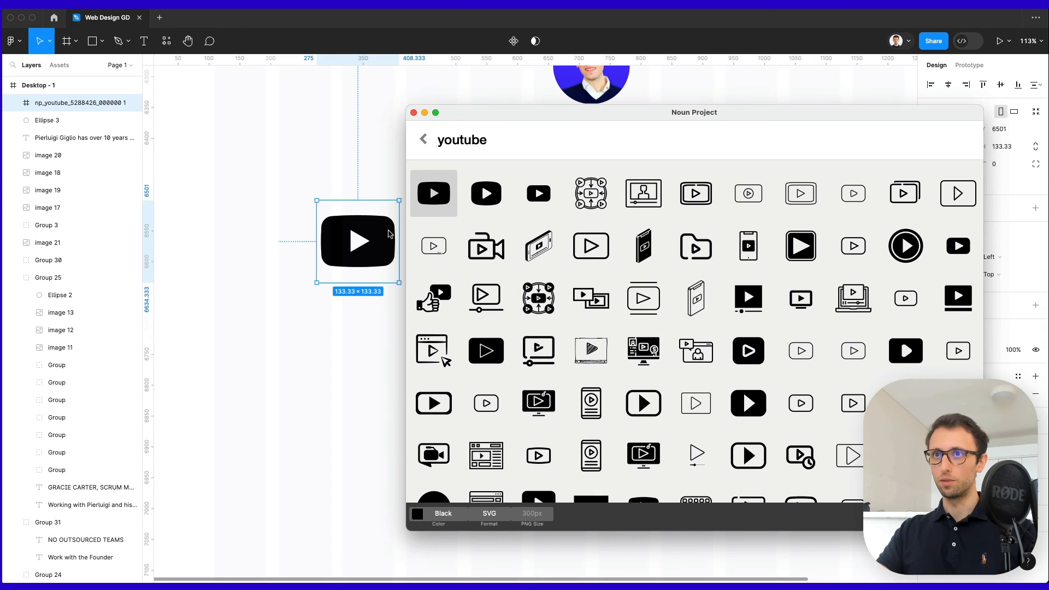
# Search 'twitter', drop the filled Twitter bird icon onto the canvas, and close Noun Project.
pyautogui.doubleClick(477, 140)
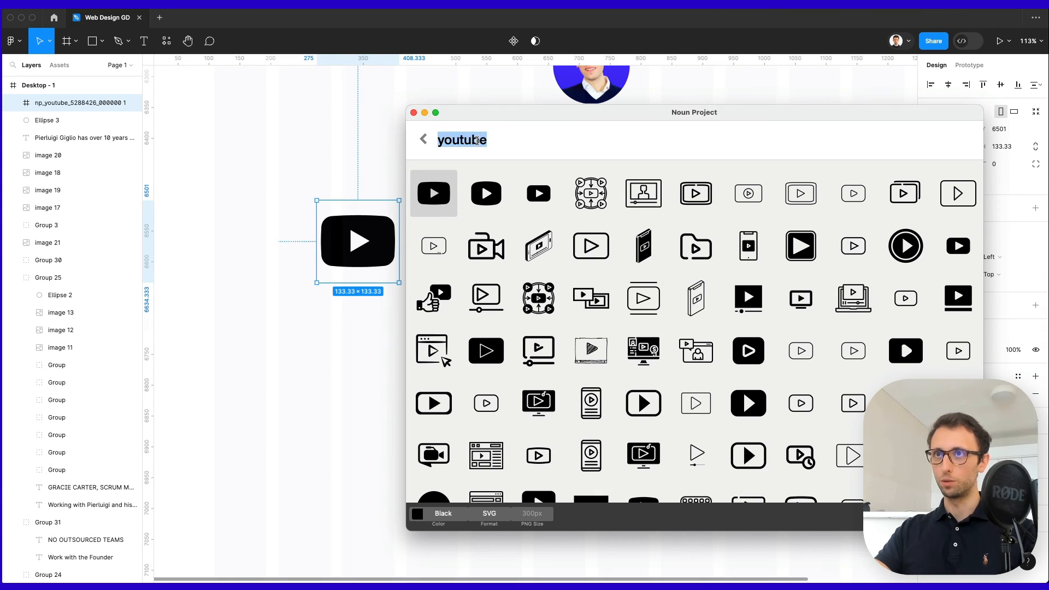
pyautogui.write('linkdi')
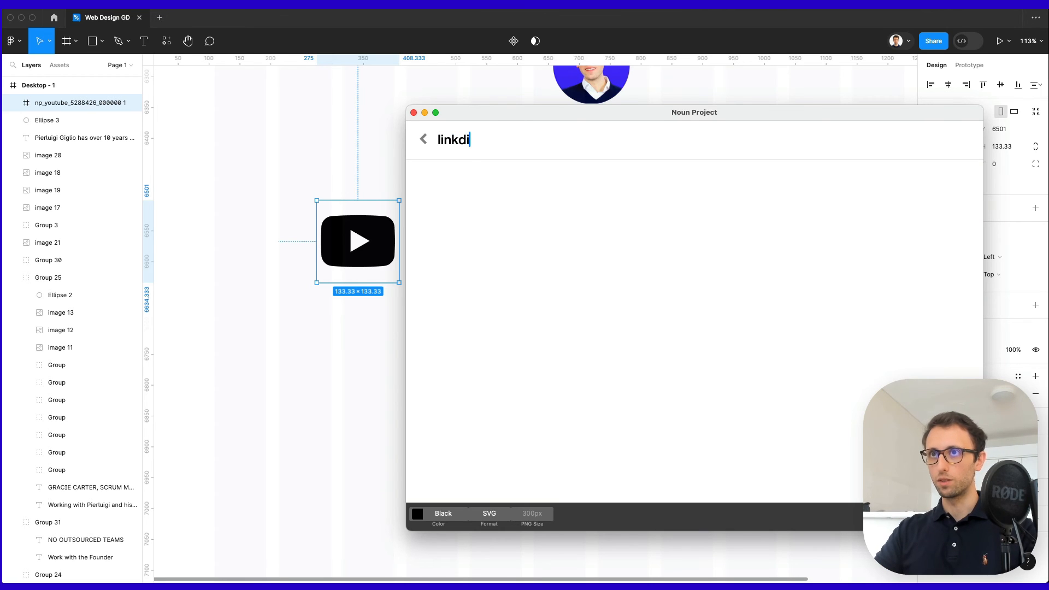
pyautogui.press('BackSpace')
pyautogui.press('BackSpace')
pyautogui.write('edin')
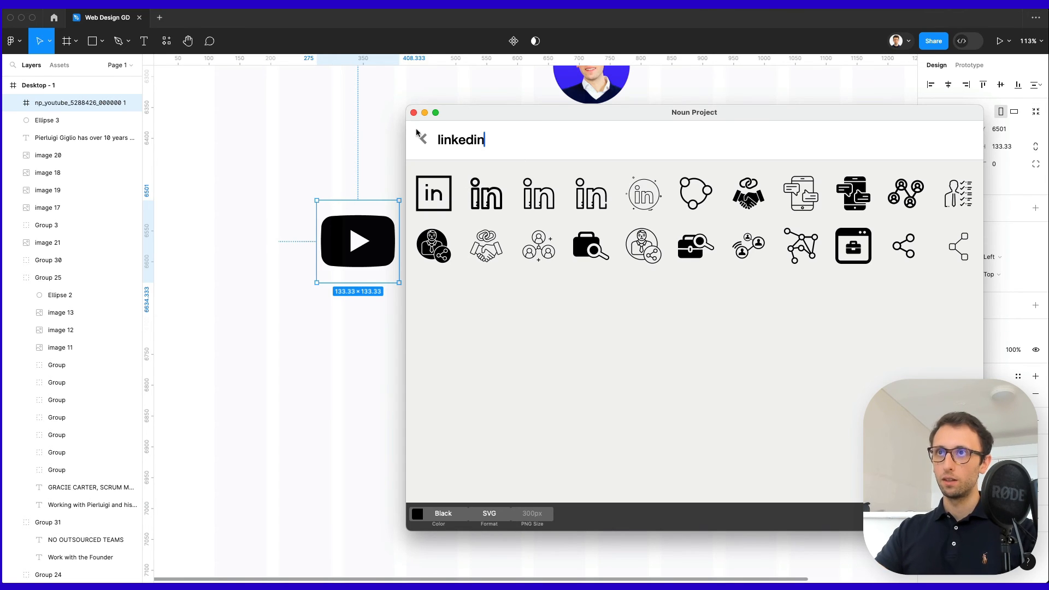
pyautogui.press('super+a')
pyautogui.write('twitter')
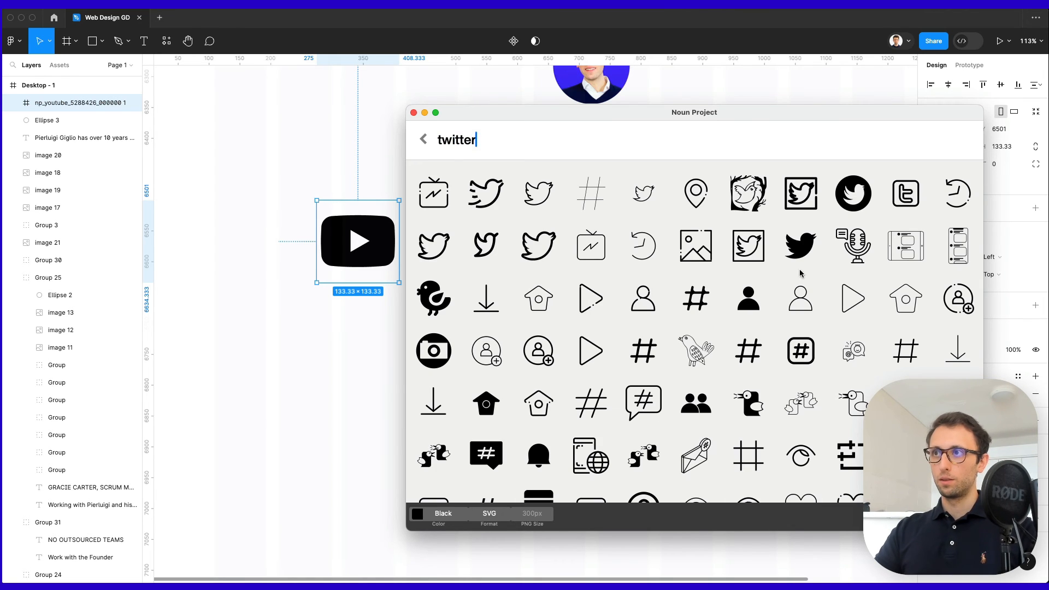
pyautogui.moveTo(801, 249); pyautogui.dragTo(335, 444)
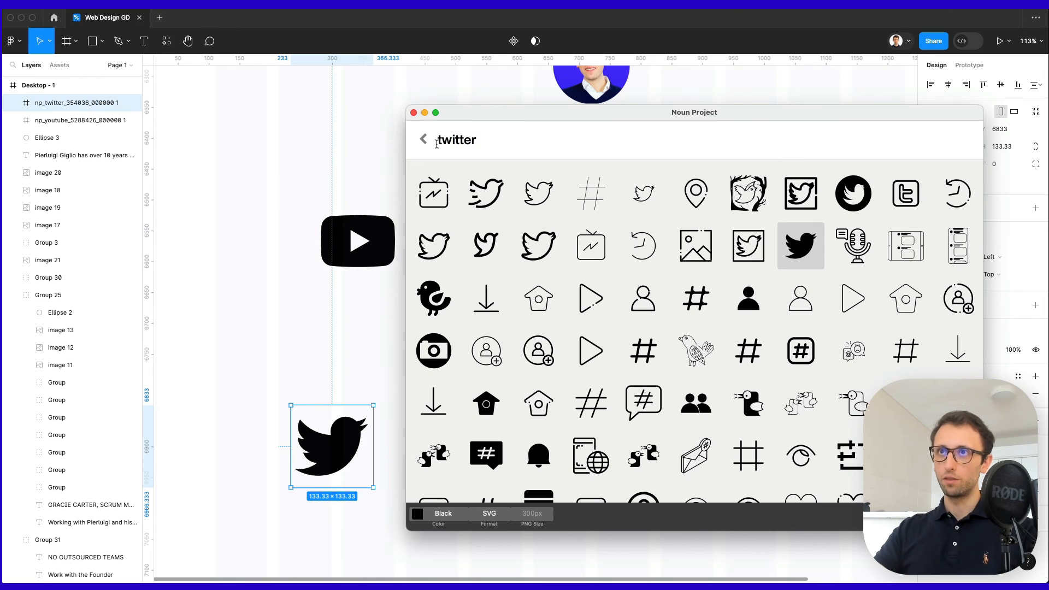
pyautogui.click(413, 113)
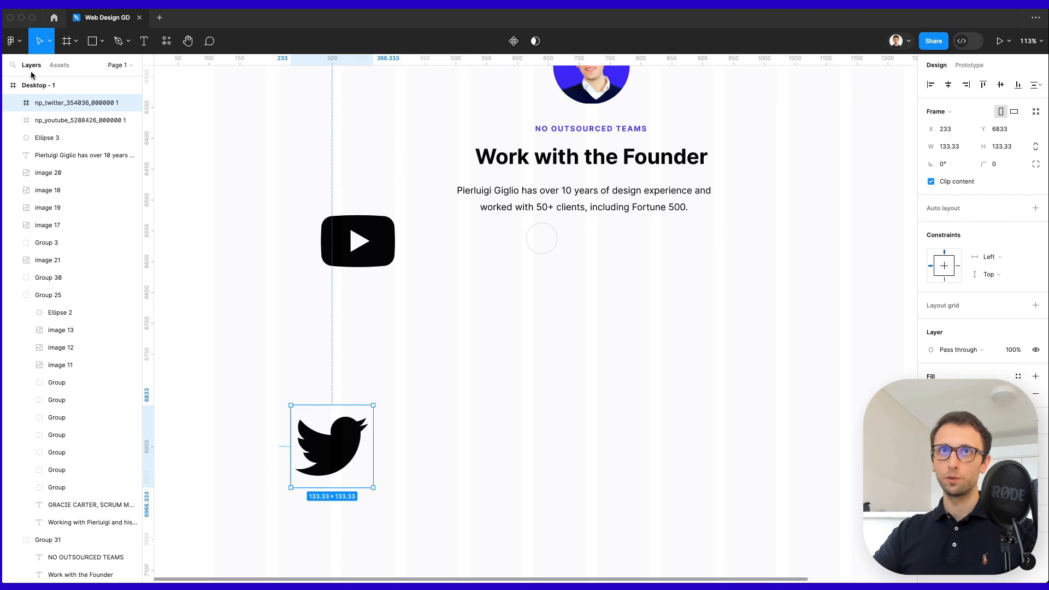
# Insert the black LinkedIn logo using the Vector Logos plugin.
pyautogui.click(14, 41)
pyautogui.click(164, 204)
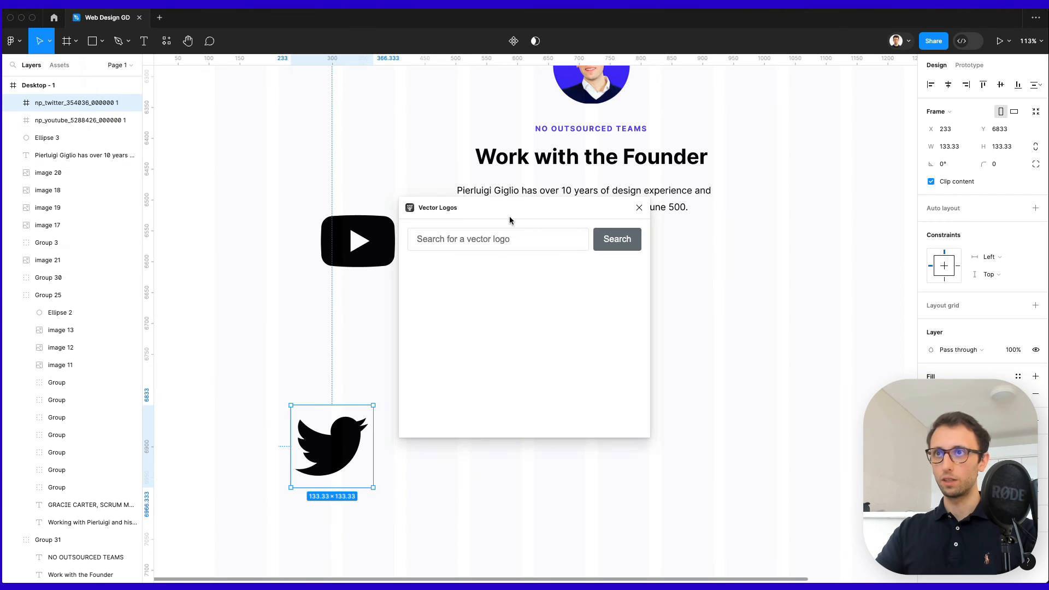
pyautogui.hotkey('ctrl', 'a')
pyautogui.write('li')
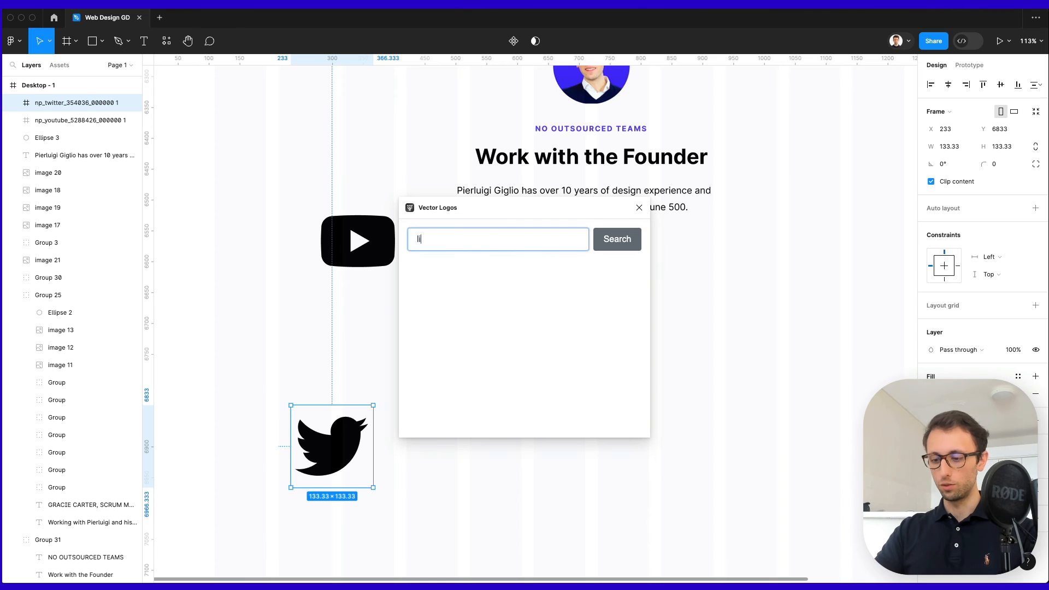
pyautogui.press('Return')
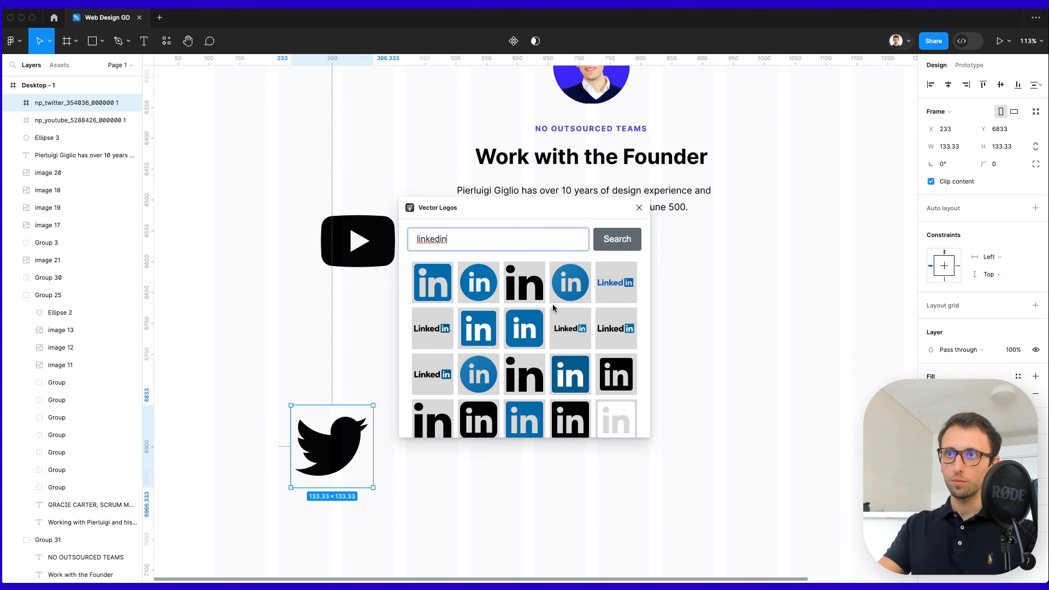
pyautogui.moveTo(522, 292); pyautogui.dragTo(363, 312)
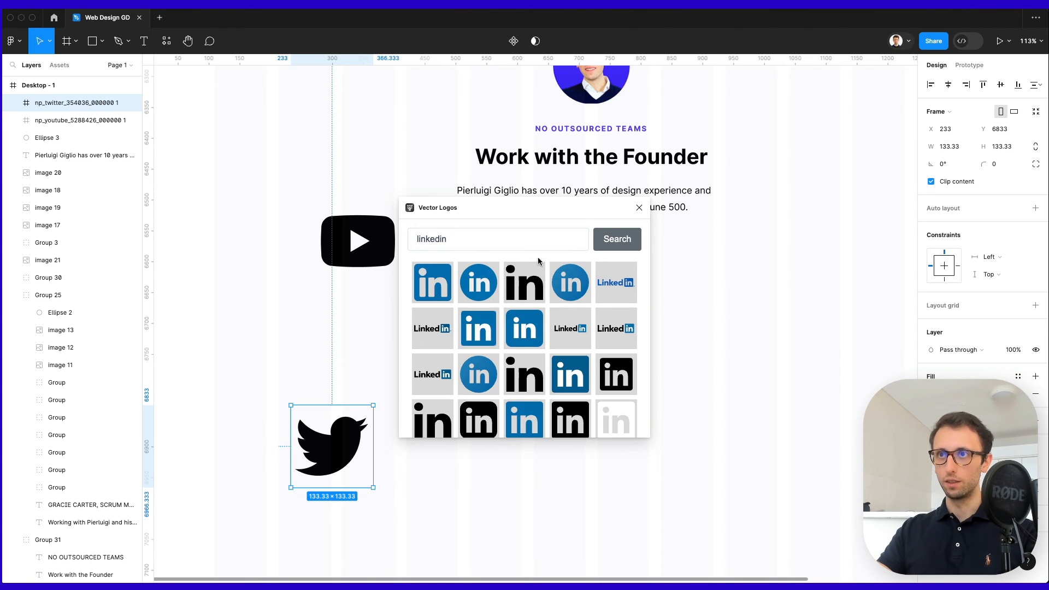
pyautogui.click(528, 292)
# Scale the LinkedIn logo to 67.58×64.58, move it into Desktop - 1, and remove its frame.
pyautogui.scroll(-5, 667, 355)
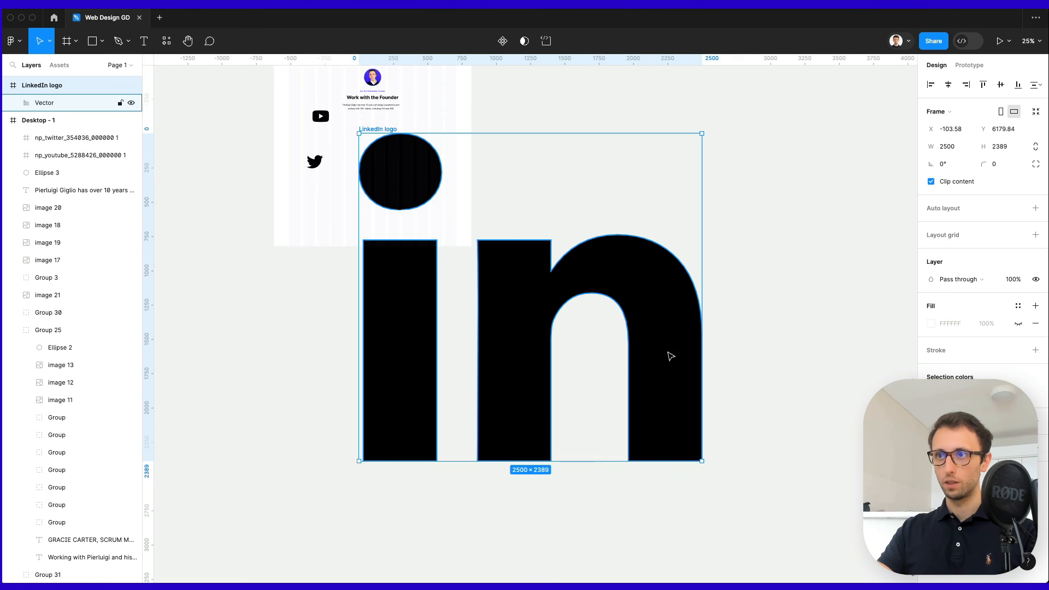
pyautogui.press('k')
pyautogui.moveTo(701, 462); pyautogui.dragTo(368, 142)
pyautogui.scroll(3, 350, 124)
pyautogui.scroll(4, 349, 124)
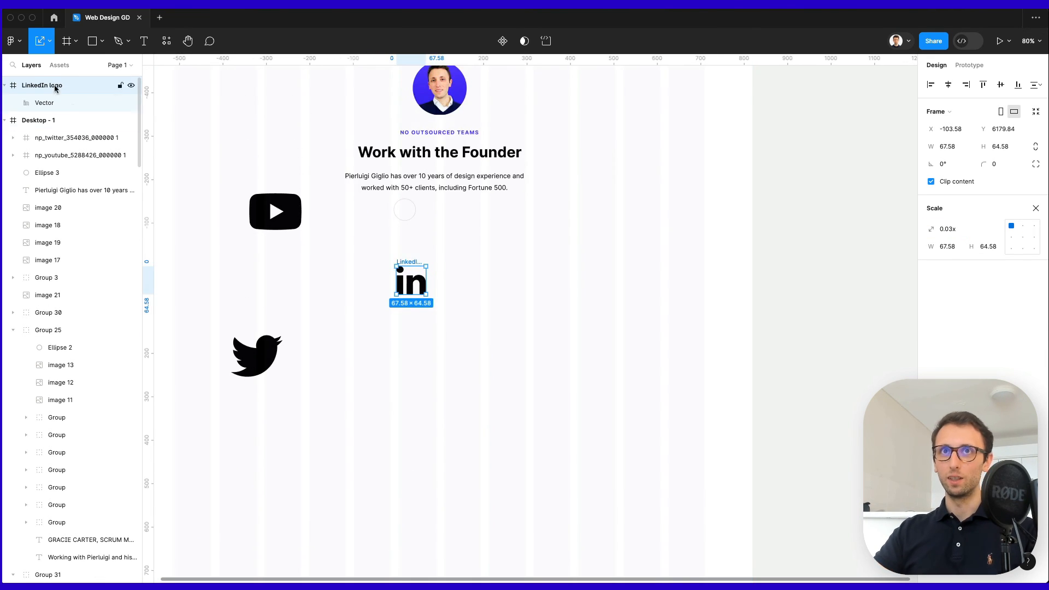
pyautogui.moveTo(53, 127); pyautogui.dragTo(54, 129)
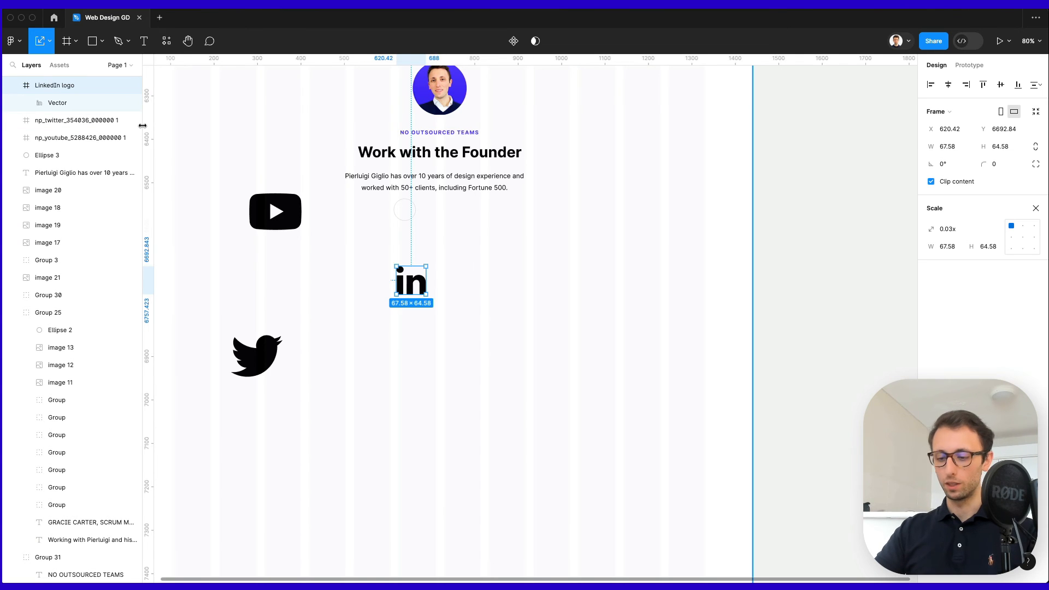
pyautogui.press('super+shift+g')
pyautogui.scroll(5, 382, 227)
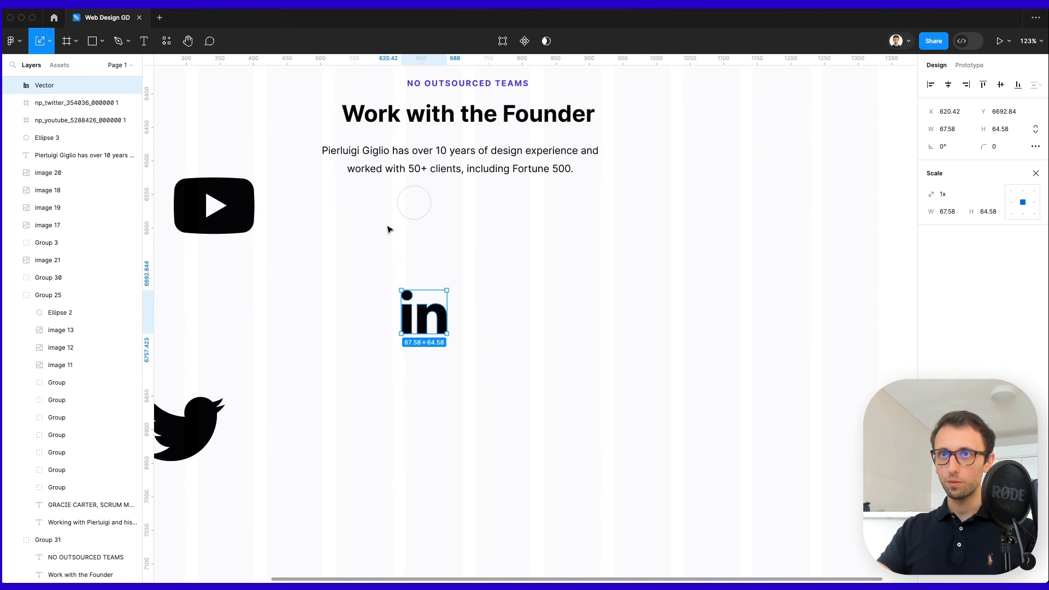
pyautogui.click(413, 206)
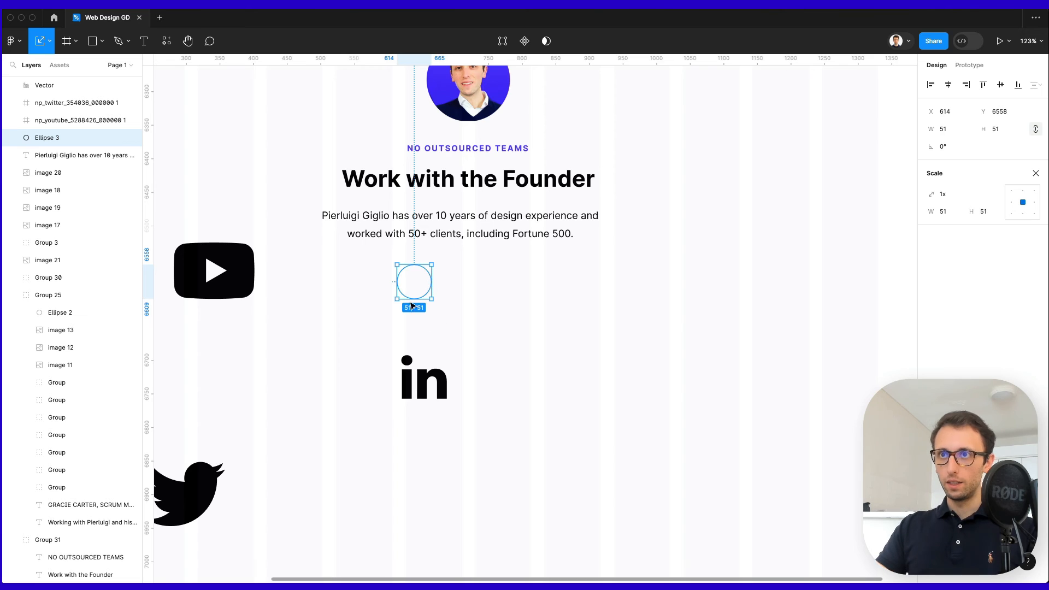
# Duplicate the circle into a row of three and move the unframed YouTube logo into the first.
pyautogui.moveTo(413, 293); pyautogui.dragTo(468, 295)
pyautogui.press('super+d')
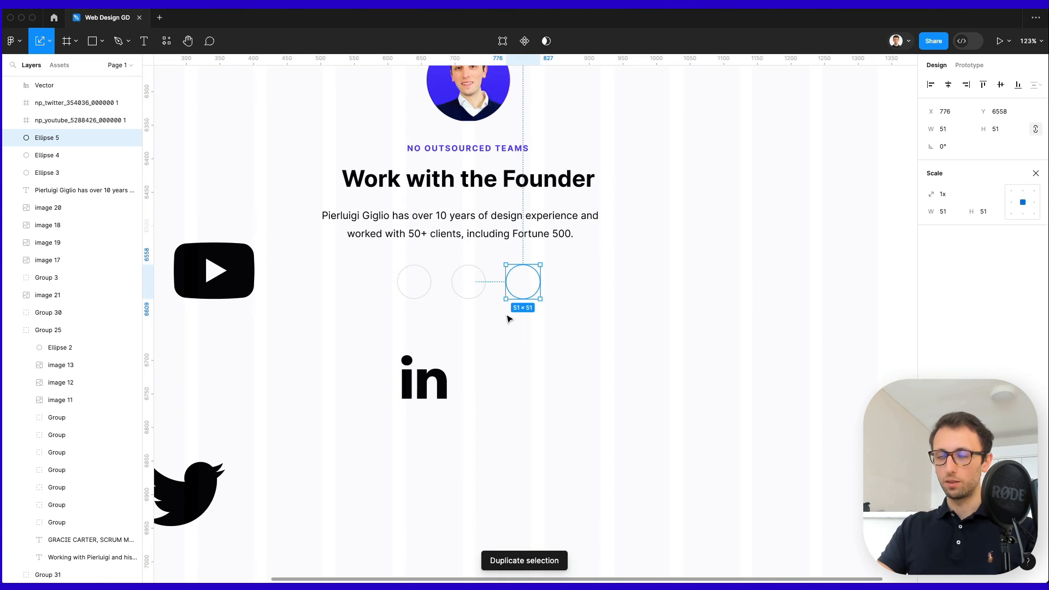
pyautogui.press('Escape')
pyautogui.moveTo(229, 258); pyautogui.dragTo(394, 280)
pyautogui.press('shift+super+g')
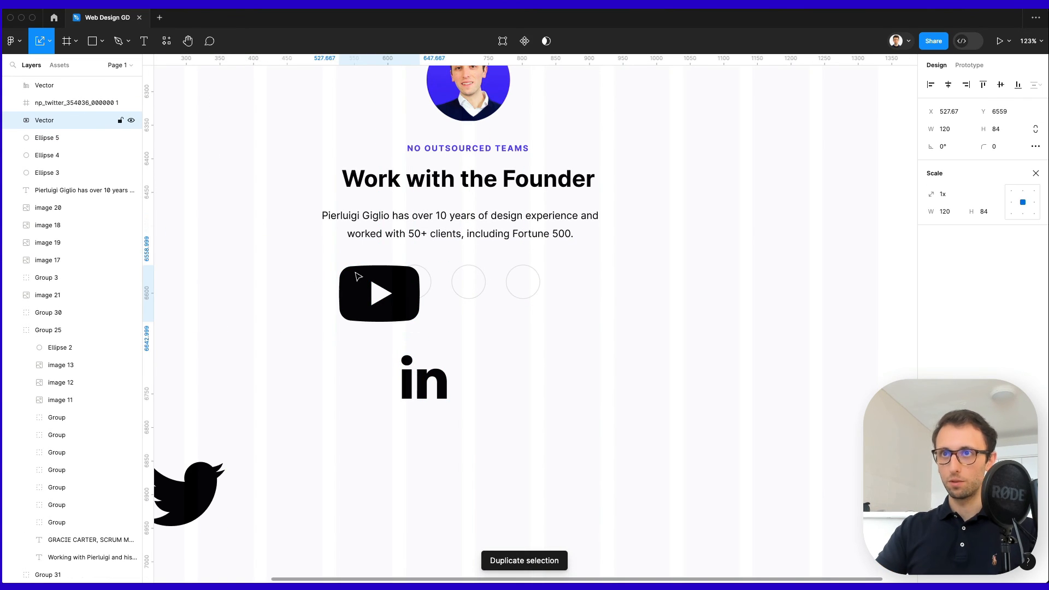
pyautogui.scroll(10, 394, 273)
pyautogui.moveTo(648, 344); pyautogui.dragTo(636, 301)
# Scale the YouTube logo to 29.33×20.53, centre it, and colour it light grey E4E4E4.
pyautogui.press('i')
pyautogui.click(662, 241)
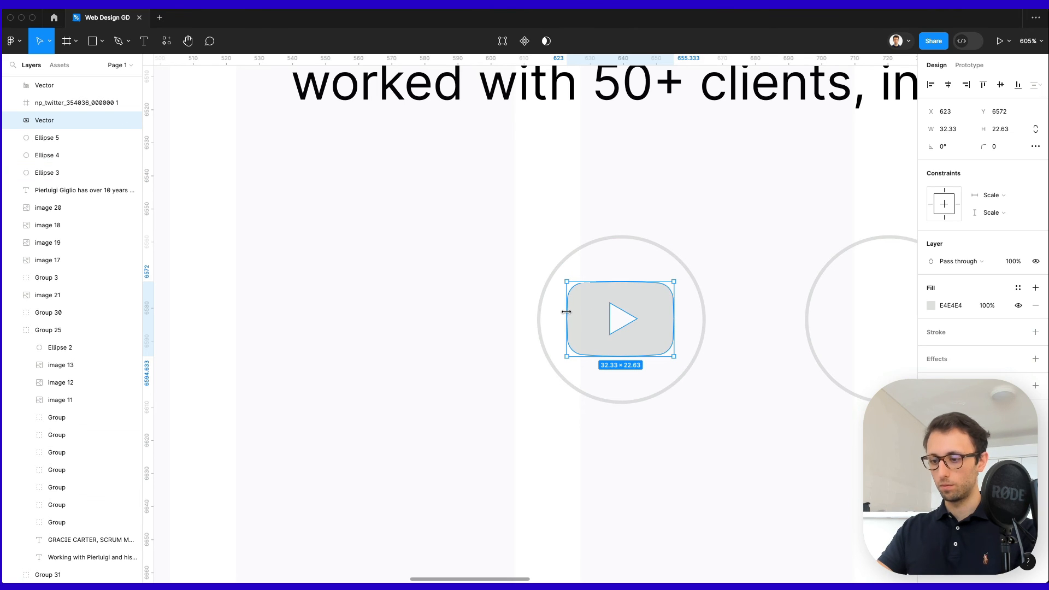
pyautogui.press('k')
pyautogui.moveTo(565, 311); pyautogui.dragTo(624, 314)
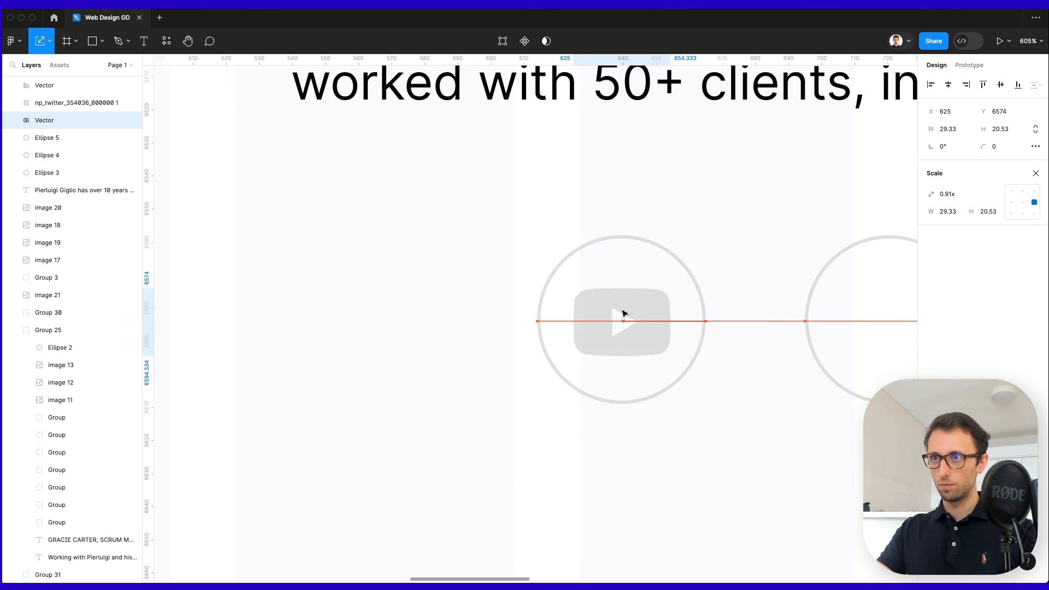
pyautogui.scroll(-5, 622, 311)
pyautogui.press('v')
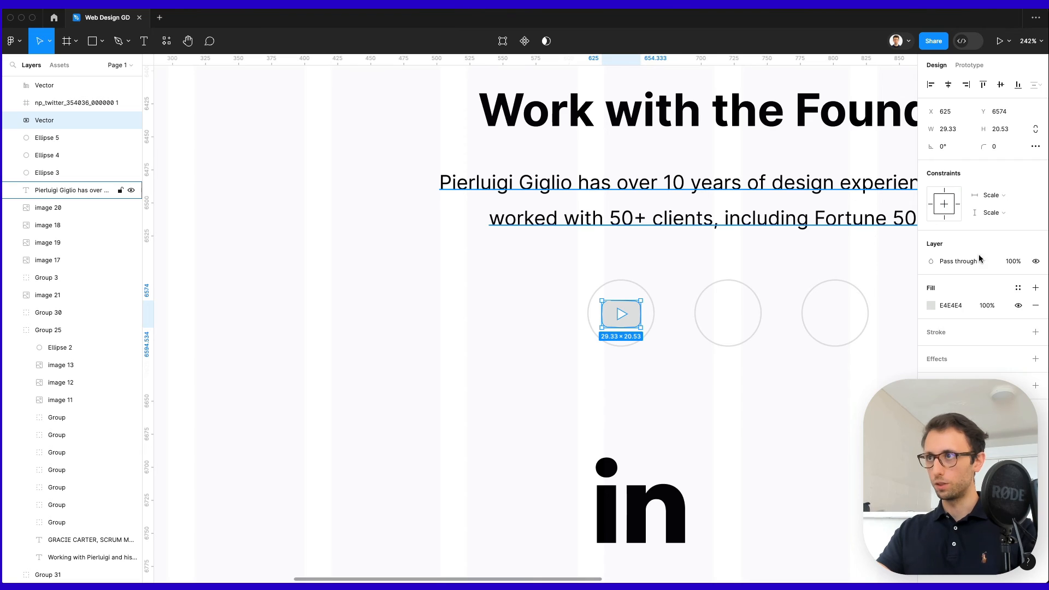
pyautogui.click(930, 305)
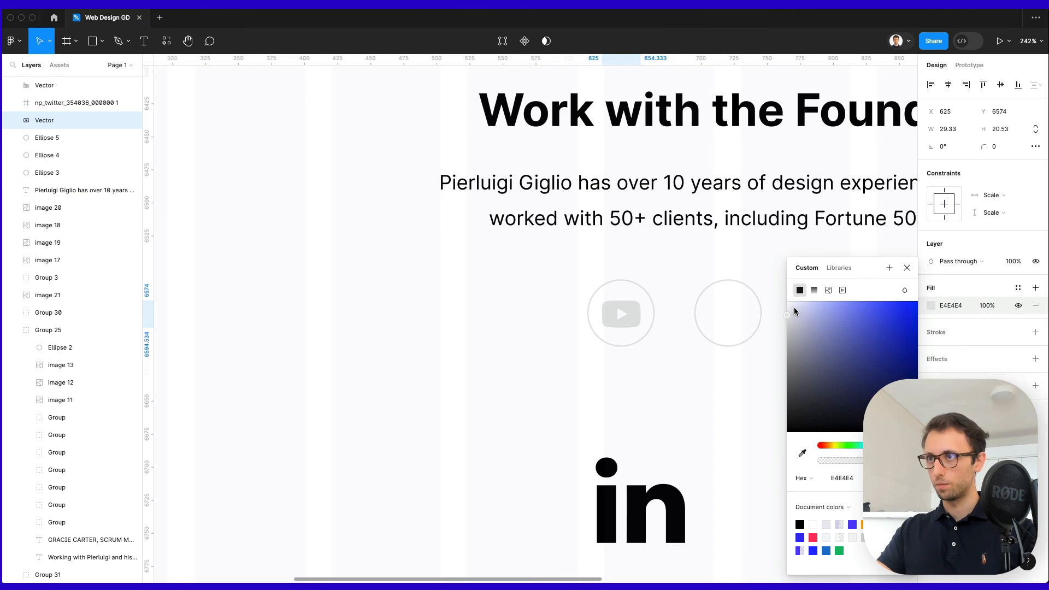
pyautogui.moveTo(794, 308); pyautogui.dragTo(794, 316)
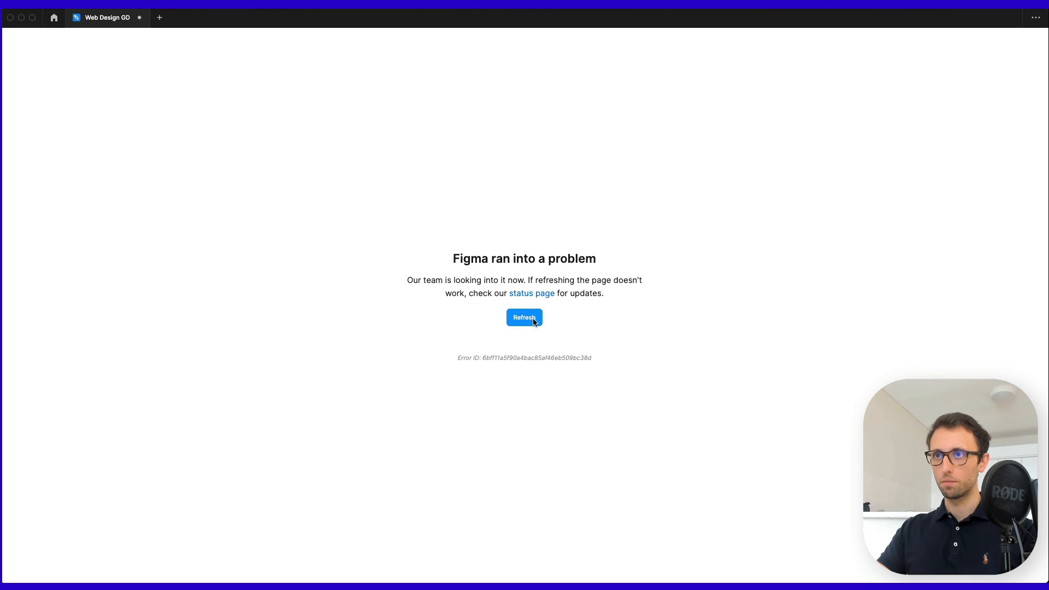
# Reload the crashed design file and bring the social icon circles back into view.
pyautogui.click(533, 319)
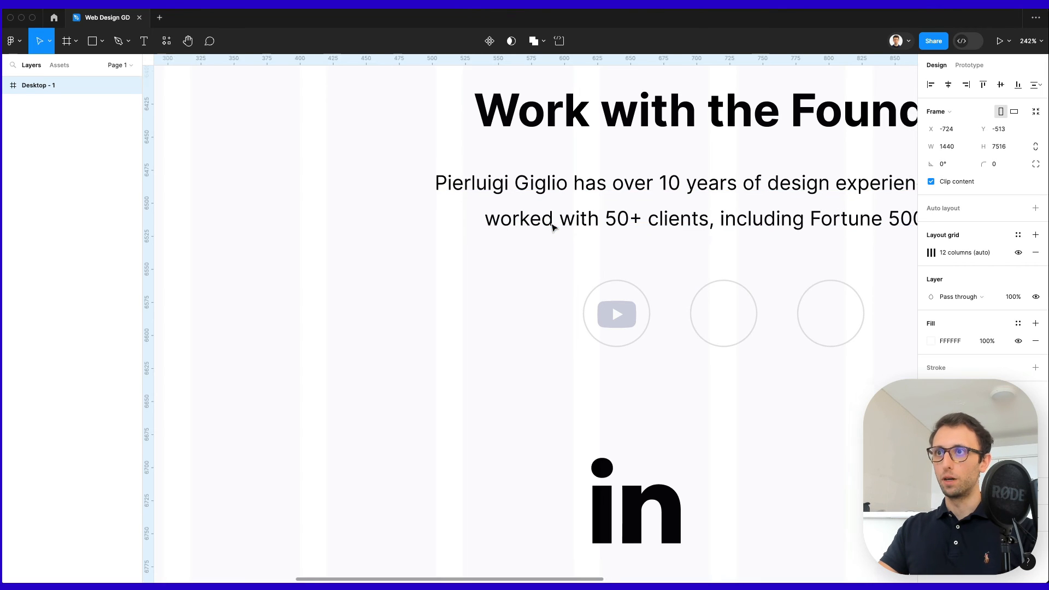
pyautogui.scroll(-2, 546, 240)
pyautogui.hscroll(3, 546, 241)
pyautogui.click(532, 265)
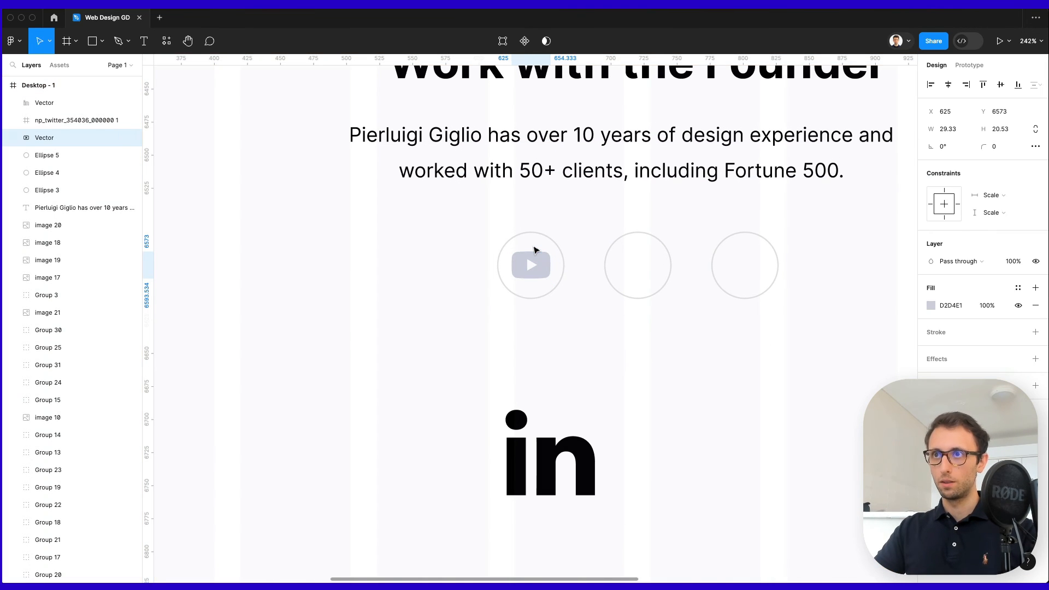
pyautogui.click(405, 242)
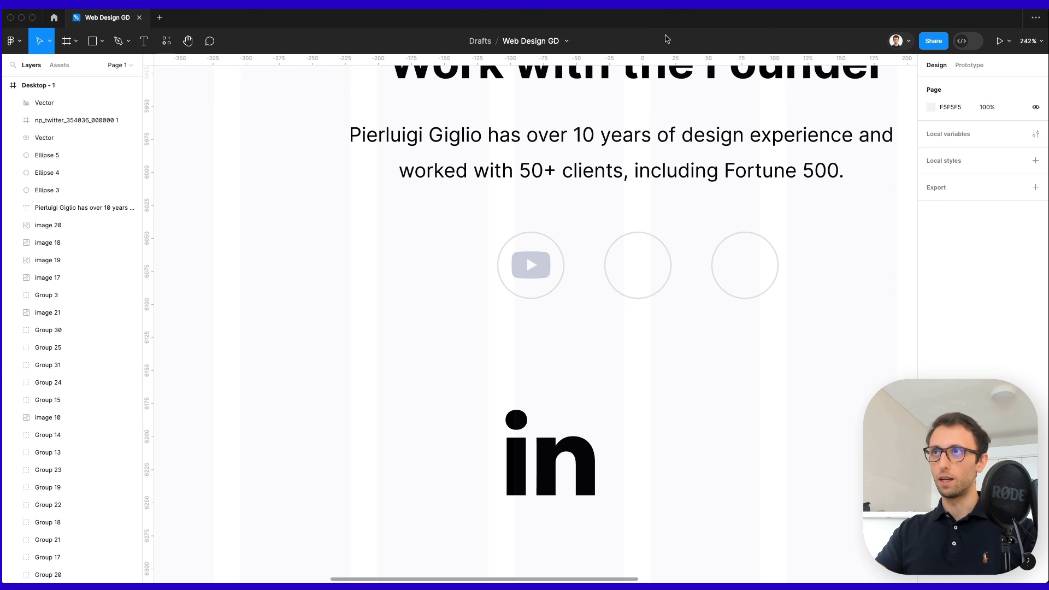
# Move and shrink the Twitter bird into a circle, then eyedrop the YouTube logo's grey onto it.
pyautogui.scroll(-5, 575, 265)
pyautogui.moveTo(318, 449); pyautogui.dragTo(663, 324)
pyautogui.scroll(5, 663, 325)
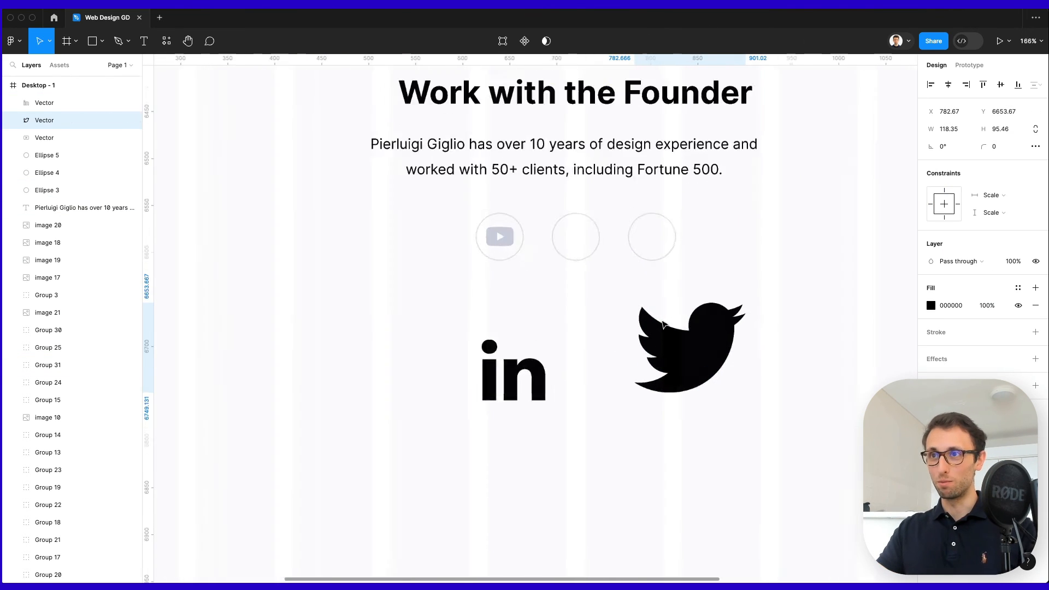
pyautogui.moveTo(801, 292); pyautogui.dragTo(647, 184)
pyautogui.press('i')
pyautogui.click(407, 179)
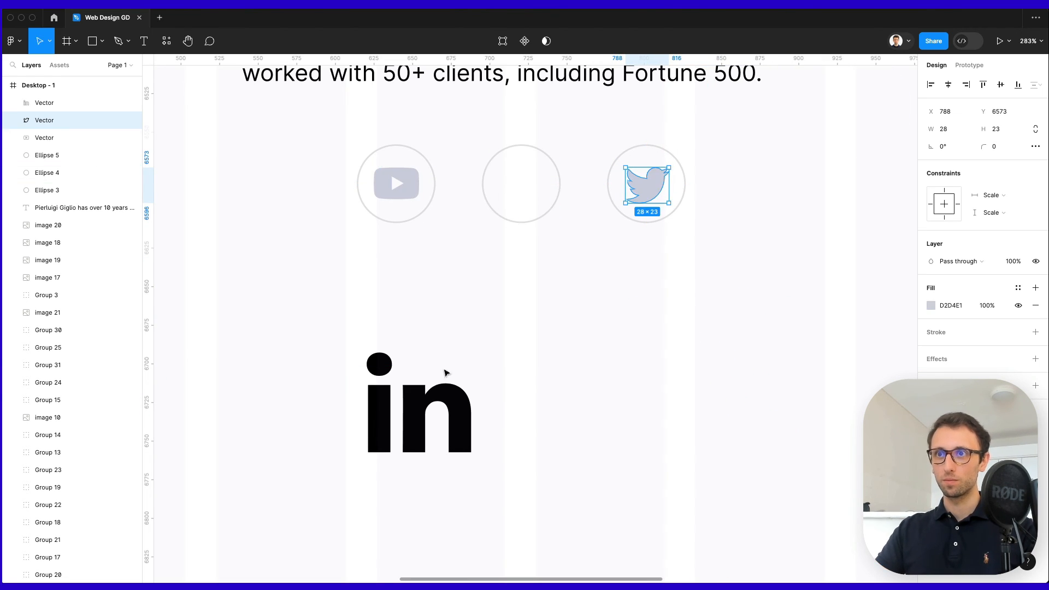
pyautogui.click(444, 375)
# Scale the LinkedIn logo to half size with K, centre it in the middle circle, and colour it grey.
pyautogui.click(377, 362)
pyautogui.press('k')
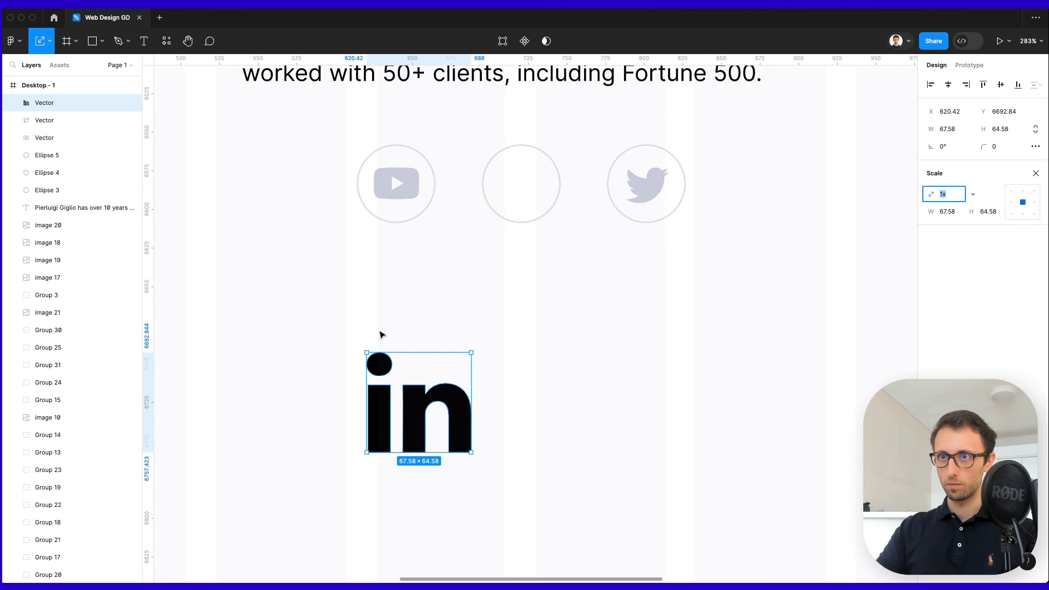
pyautogui.moveTo(419, 354); pyautogui.dragTo(416, 377)
pyautogui.moveTo(421, 389); pyautogui.dragTo(521, 173)
pyautogui.press('i')
pyautogui.click(415, 174)
pyautogui.click(574, 258)
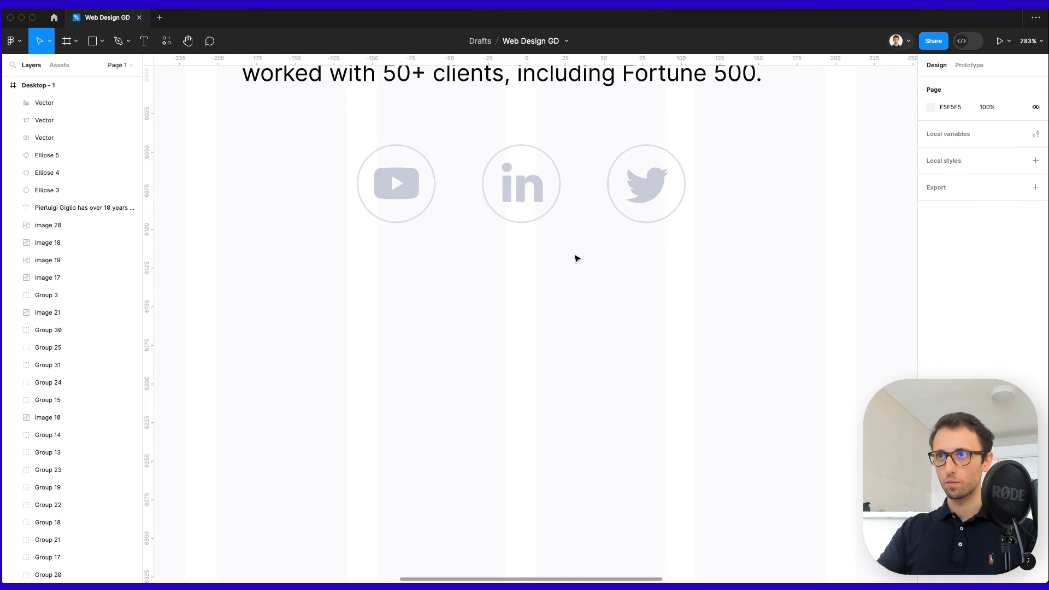
pyautogui.scroll(5, 579, 254)
pyautogui.scroll(-5, 582, 251)
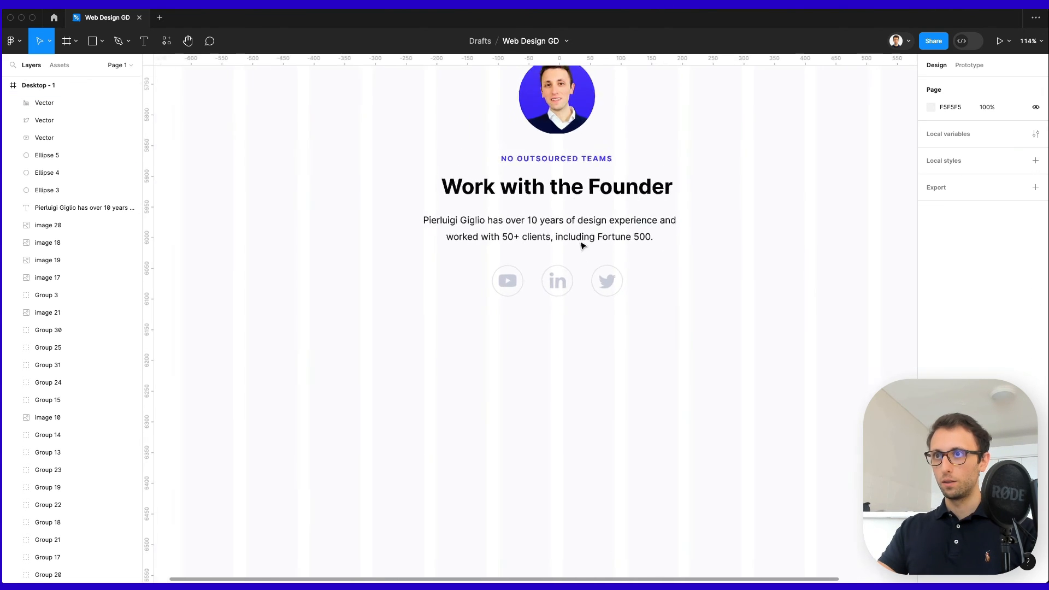
# Eyedrop a near-white colour onto the YouTube play logo.
pyautogui.scroll(4, 518, 323)
pyautogui.click(517, 324)
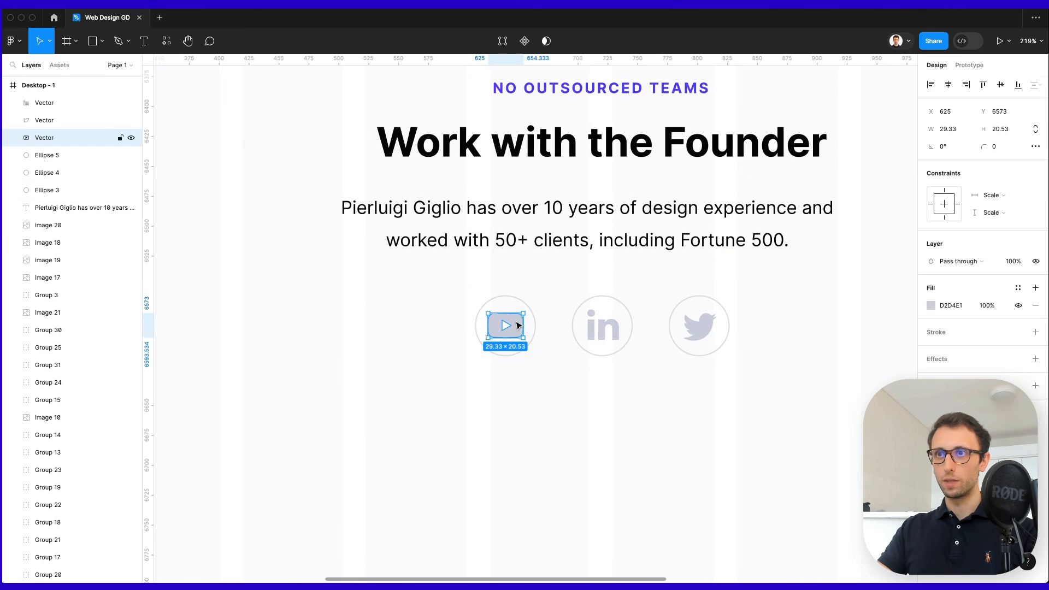
pyautogui.press('i')
pyautogui.click(547, 280)
# Fill the YouTube circle with the heading's blue 583EFF and hide its outline.
pyautogui.click(531, 324)
pyautogui.click(1035, 288)
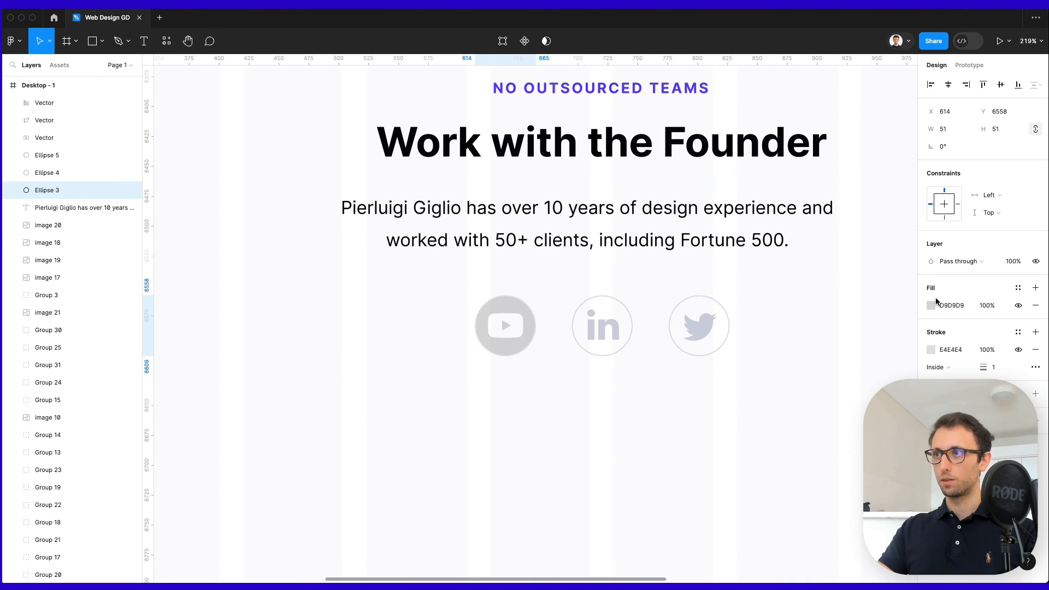
pyautogui.click(930, 305)
pyautogui.click(802, 452)
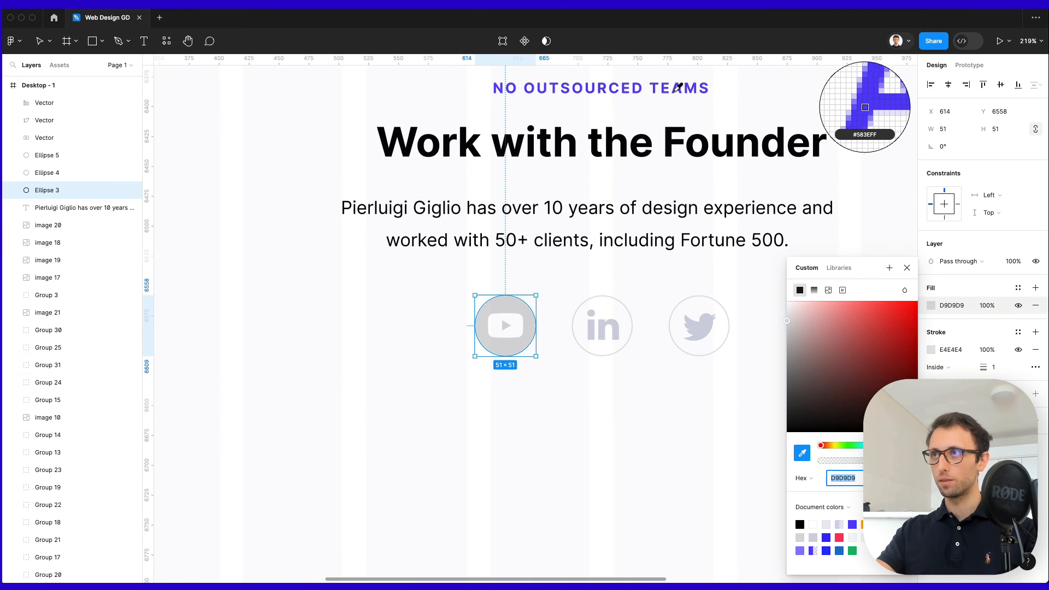
pyautogui.click(677, 87)
pyautogui.click(1017, 350)
pyautogui.click(554, 440)
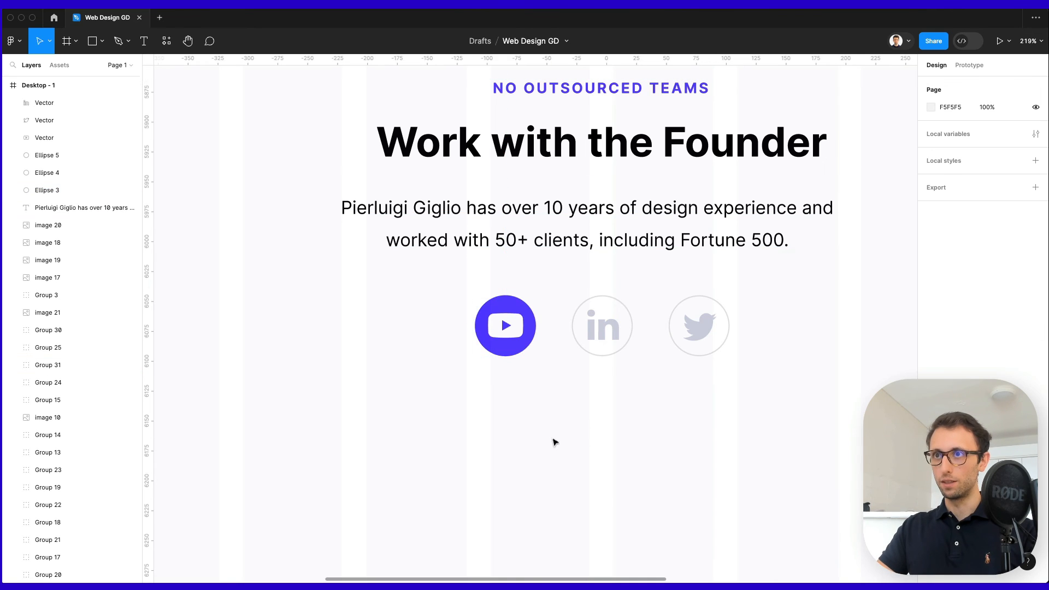
# Marquee-select all three social icon circles with their logos.
pyautogui.scroll(-5, 566, 368)
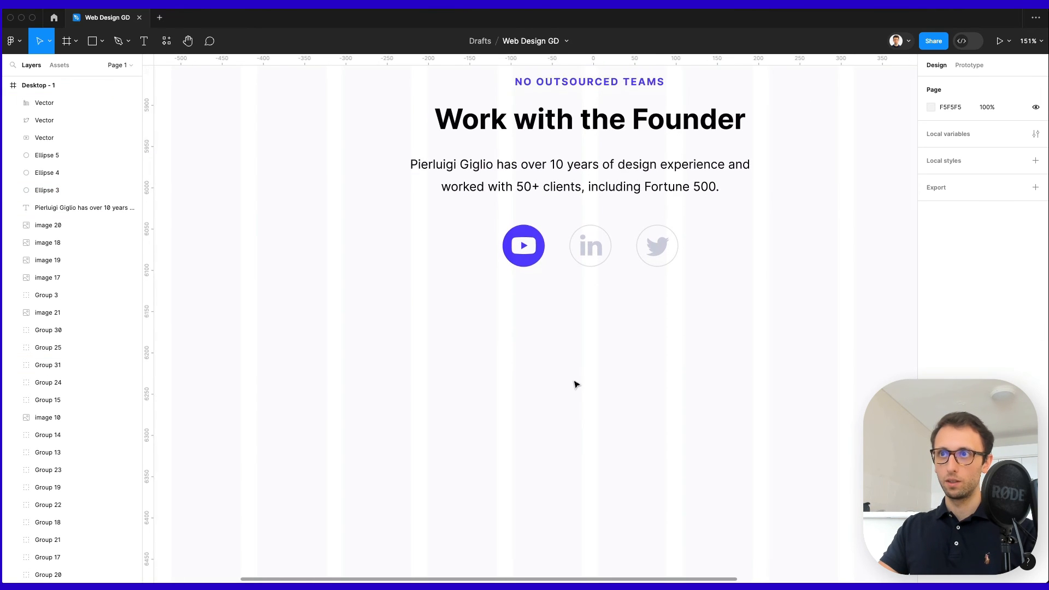
pyautogui.scroll(-5, 576, 384)
pyautogui.click(581, 377)
pyautogui.hscroll(3, 459, 335)
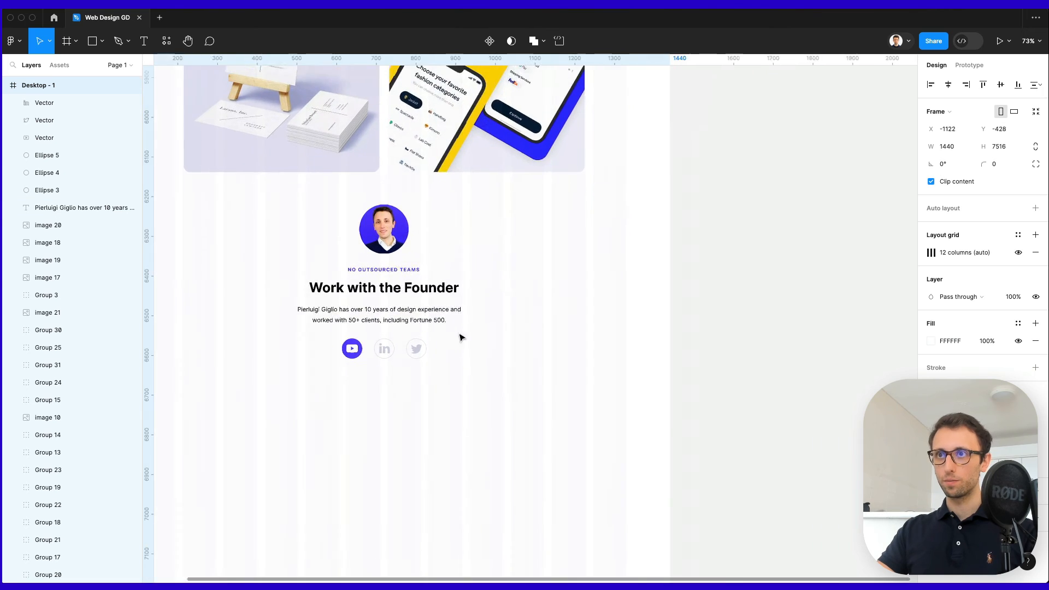
pyautogui.hscroll(-3, 470, 335)
pyautogui.moveTo(848, 308); pyautogui.dragTo(399, 383)
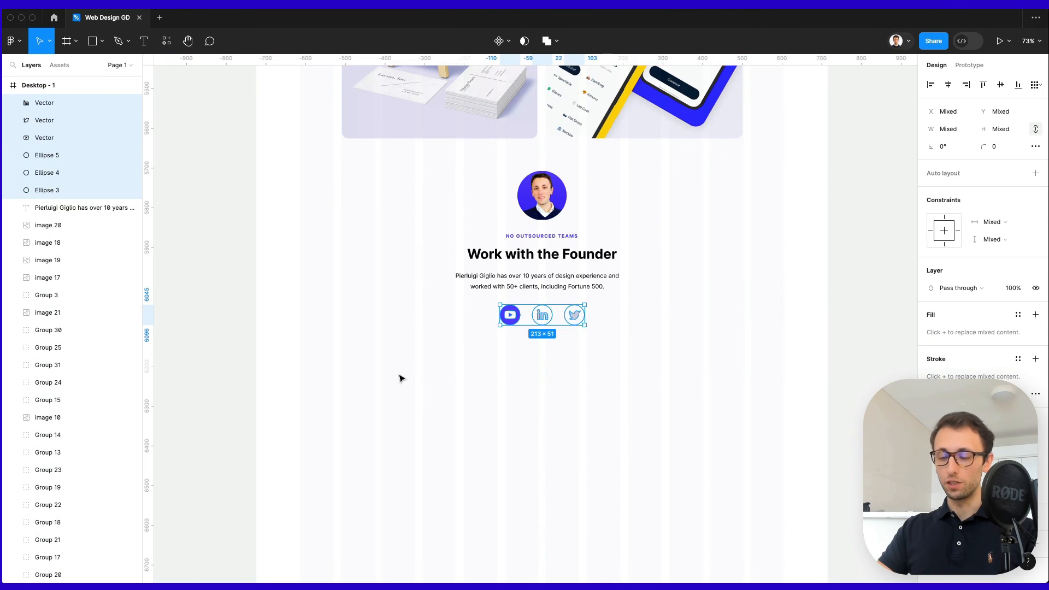
# Group the three social icons with Cmd+G into Group 32 and verify the 213 × 51 group.
pyautogui.press('super+g')
pyautogui.click(609, 351)
pyautogui.click(539, 321)
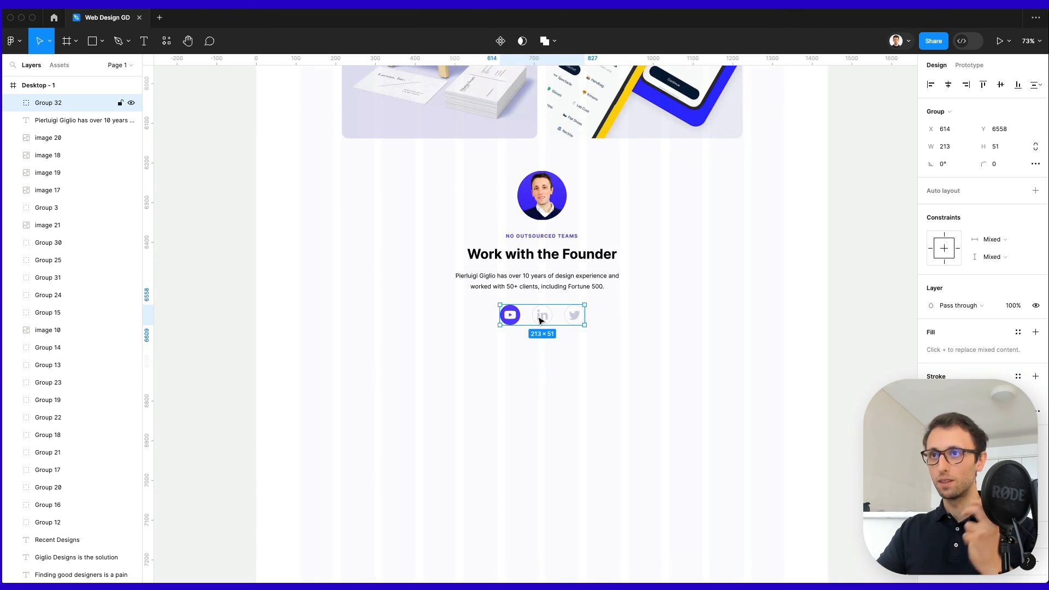
pyautogui.click(607, 358)
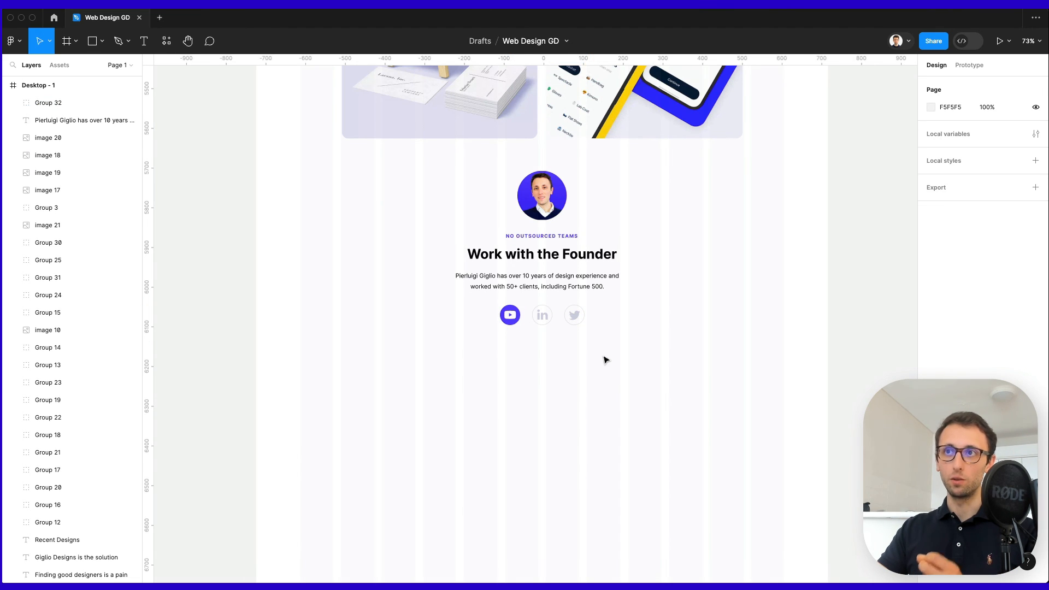
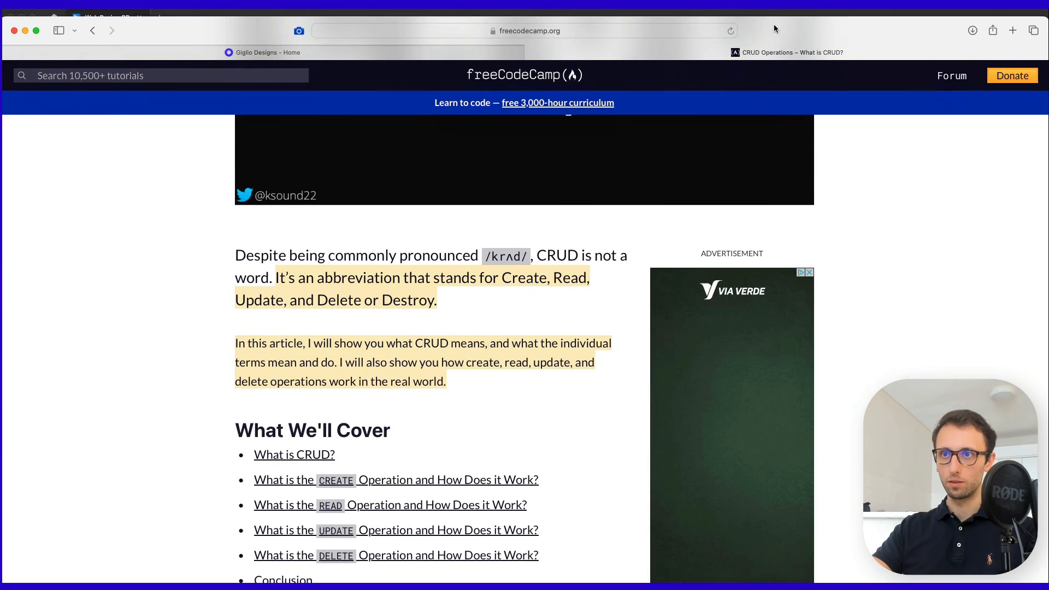
# Draw a grey card-sized rectangle below the founder section.
pyautogui.scroll(5, 719, 244)
pyautogui.scroll(1, 718, 244)
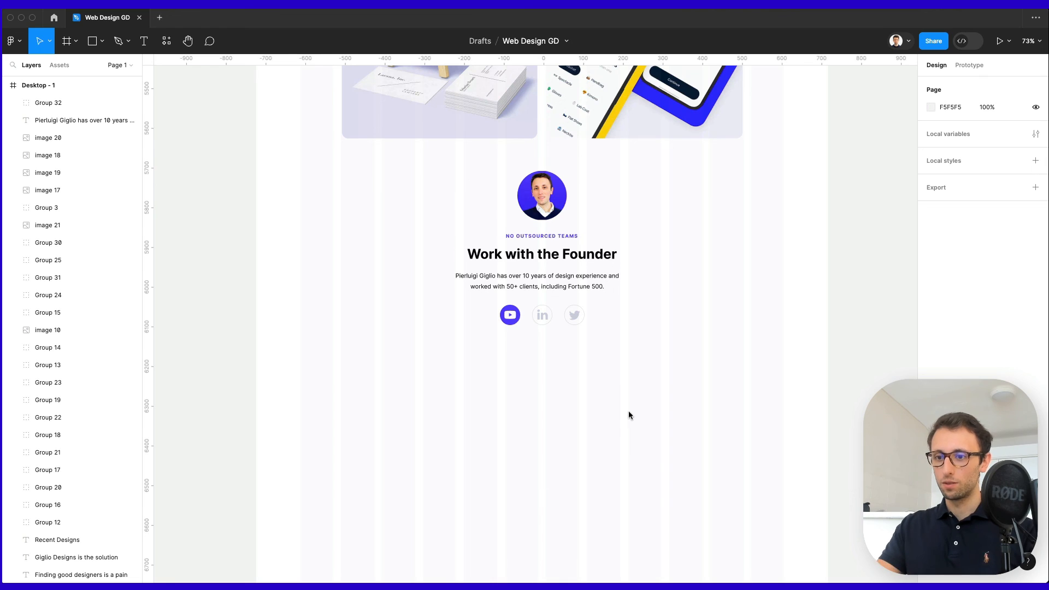
pyautogui.scroll(-3, 628, 415)
pyautogui.hscroll(-1, 628, 415)
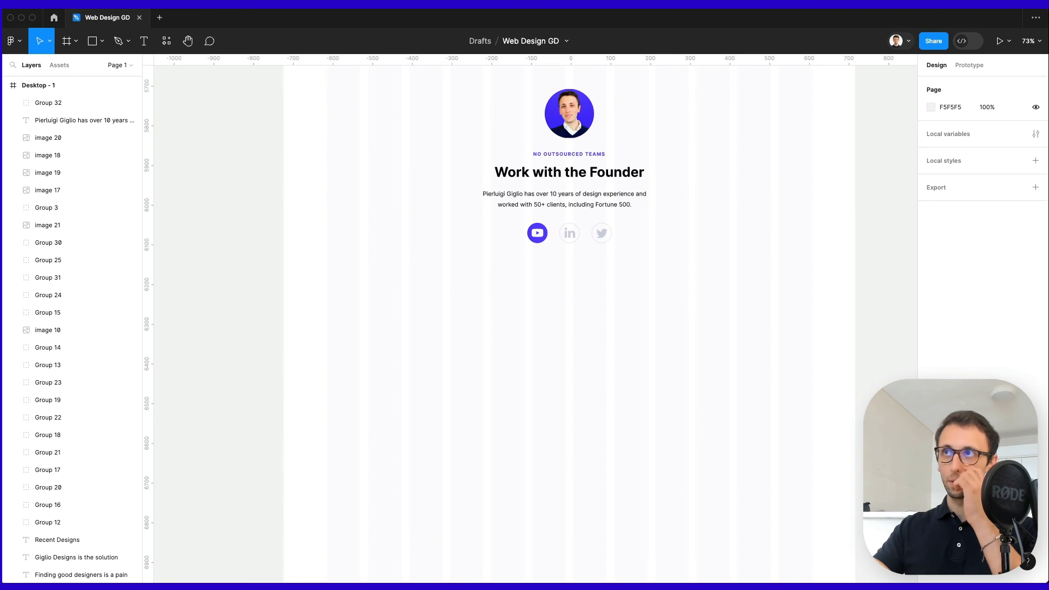
pyautogui.click(735, 5)
pyautogui.click(749, 40)
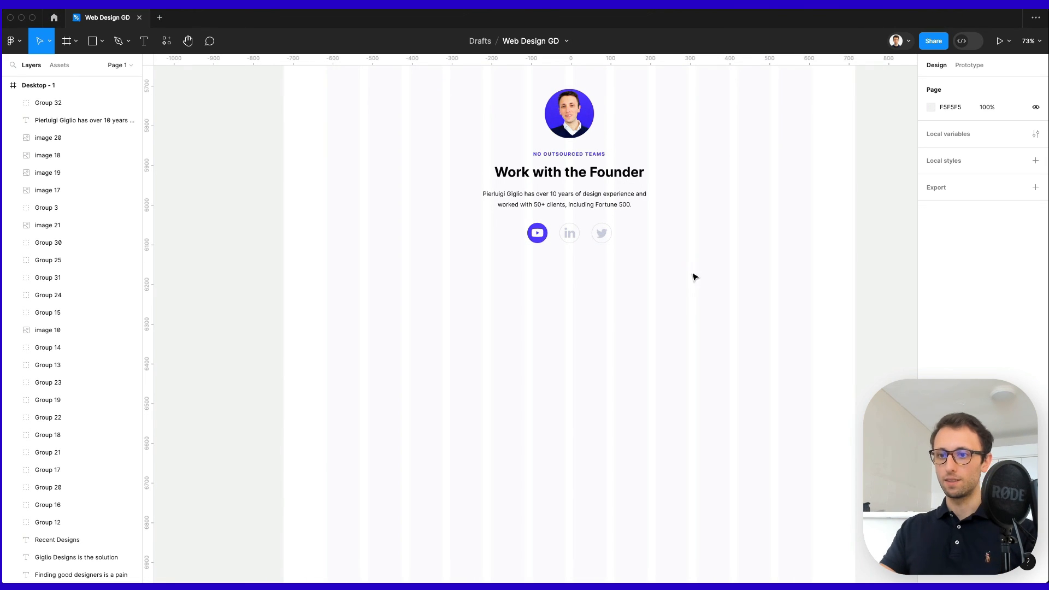
pyautogui.scroll(-3, 696, 261)
pyautogui.scroll(2, 697, 261)
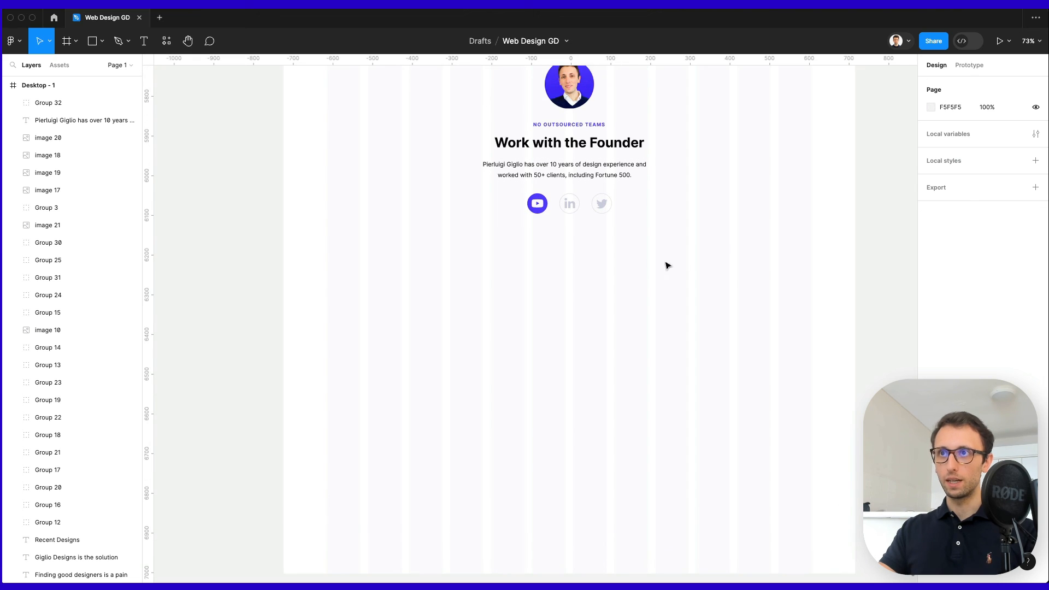
pyautogui.scroll(-1, 533, 257)
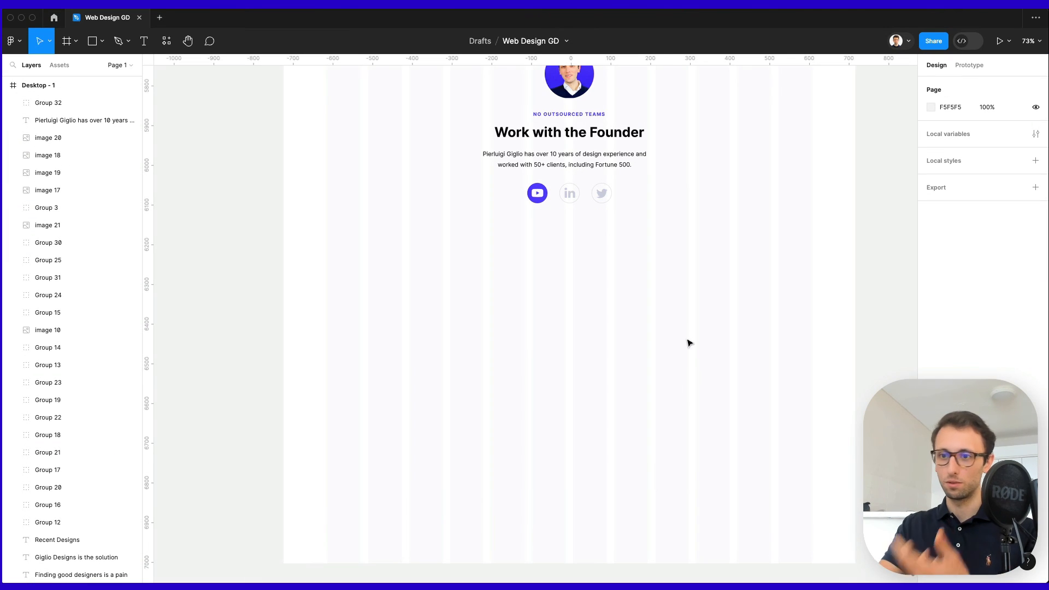
pyautogui.scroll(2, 448, 256)
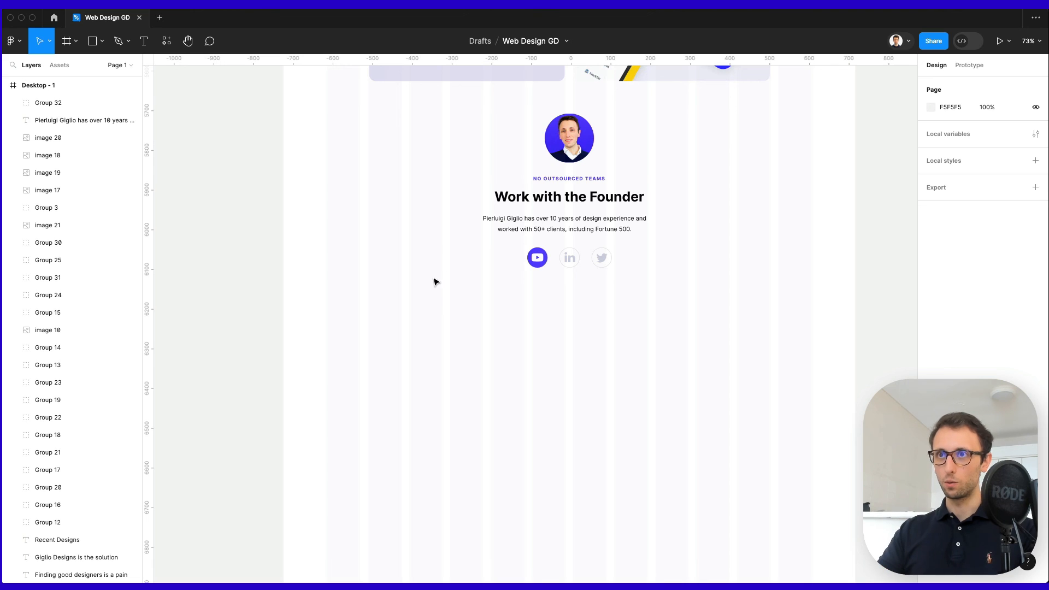
pyautogui.press('r')
pyautogui.moveTo(331, 289); pyautogui.dragTo(481, 445)
pyautogui.click(526, 367)
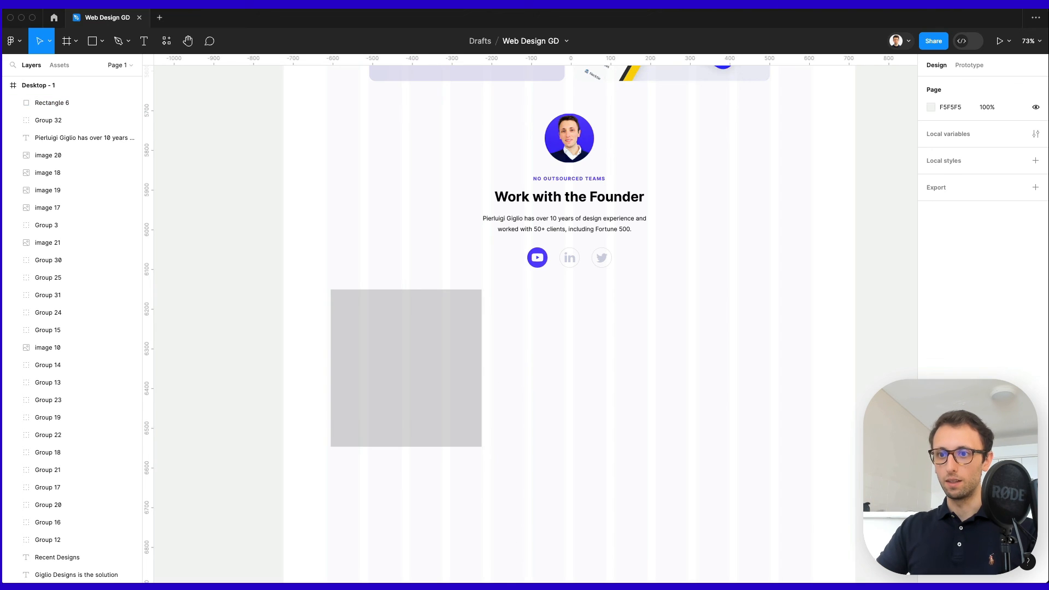
# Copy the five orange rating stars from Testimonials onto the top of the card.
pyautogui.scroll(15, 486, 263)
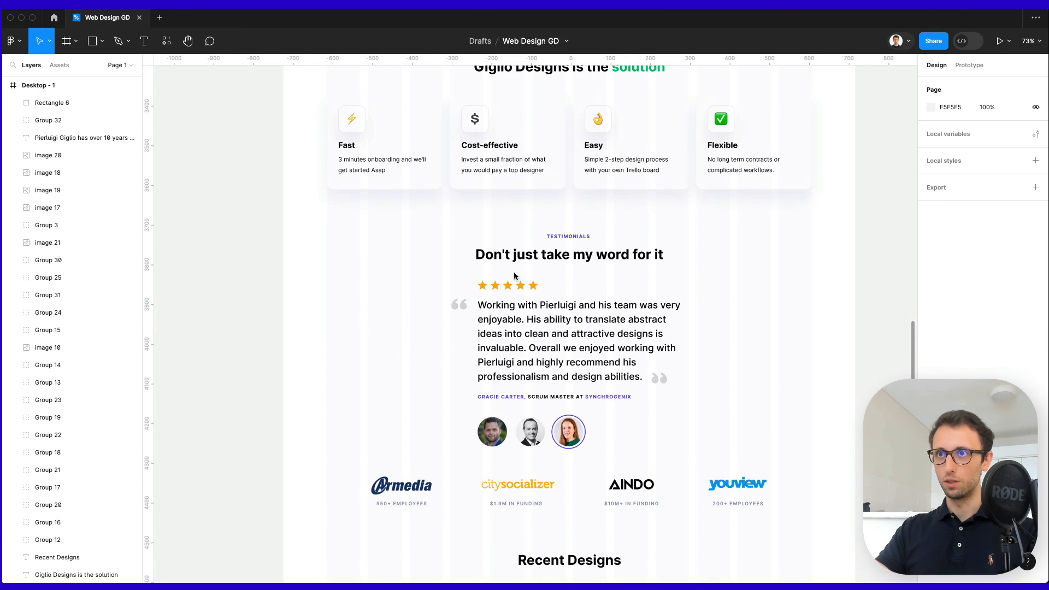
pyautogui.doubleClick(521, 289)
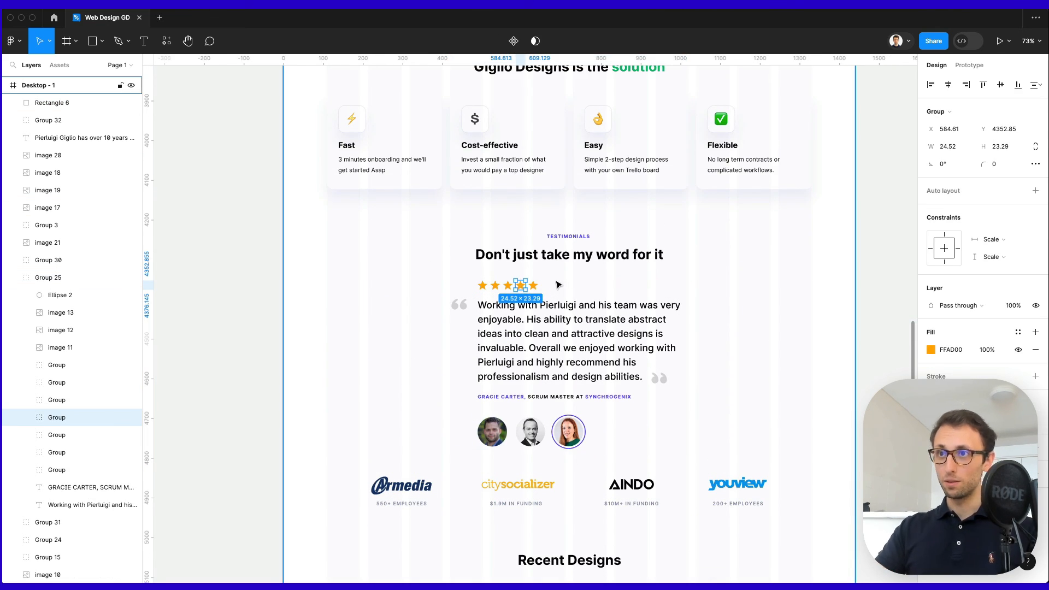
pyautogui.moveTo(555, 280); pyautogui.dragTo(479, 293)
pyautogui.scroll(-15, 503, 307)
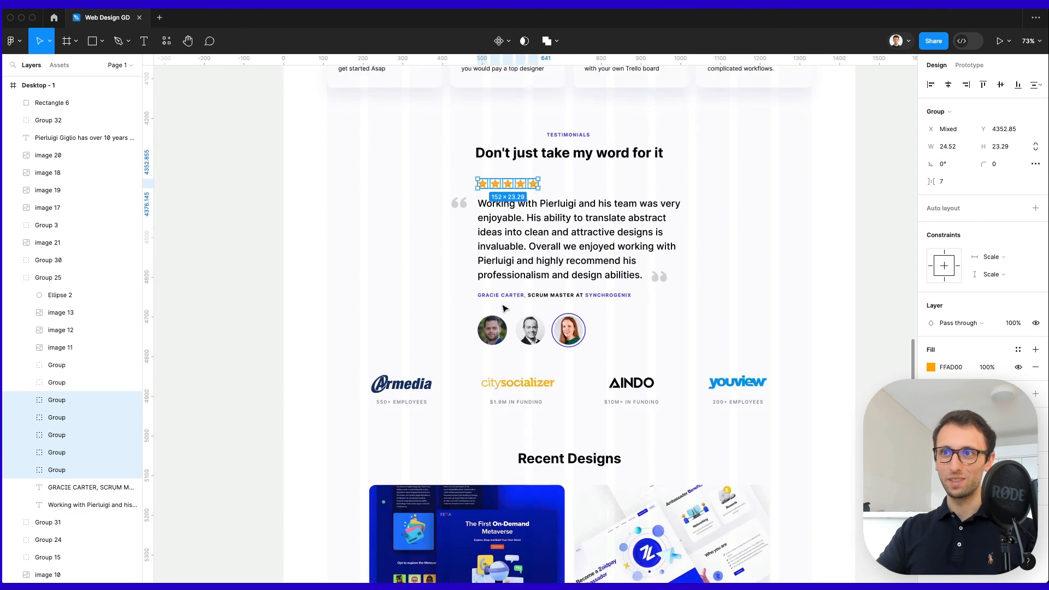
pyautogui.press('super+c')
pyautogui.click(375, 231)
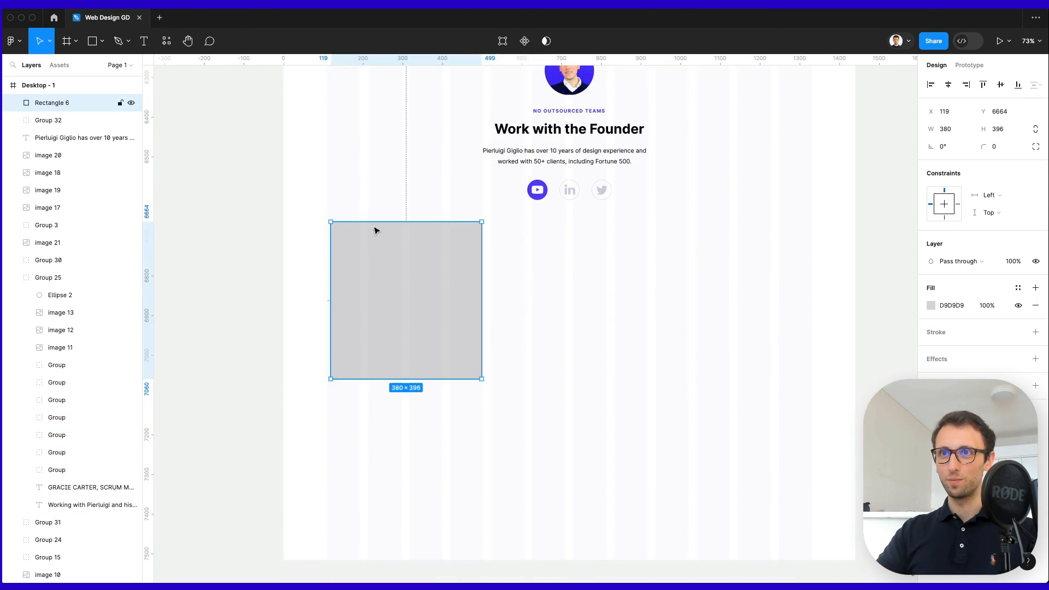
pyautogui.press('super+v')
pyautogui.scroll(3, 374, 230)
pyautogui.moveTo(369, 257); pyautogui.dragTo(372, 253)
# Paste a copy of the founder bio under the stars and resize it to 310×240.
pyautogui.scroll(-2, 448, 295)
pyautogui.scroll(-1, 448, 292)
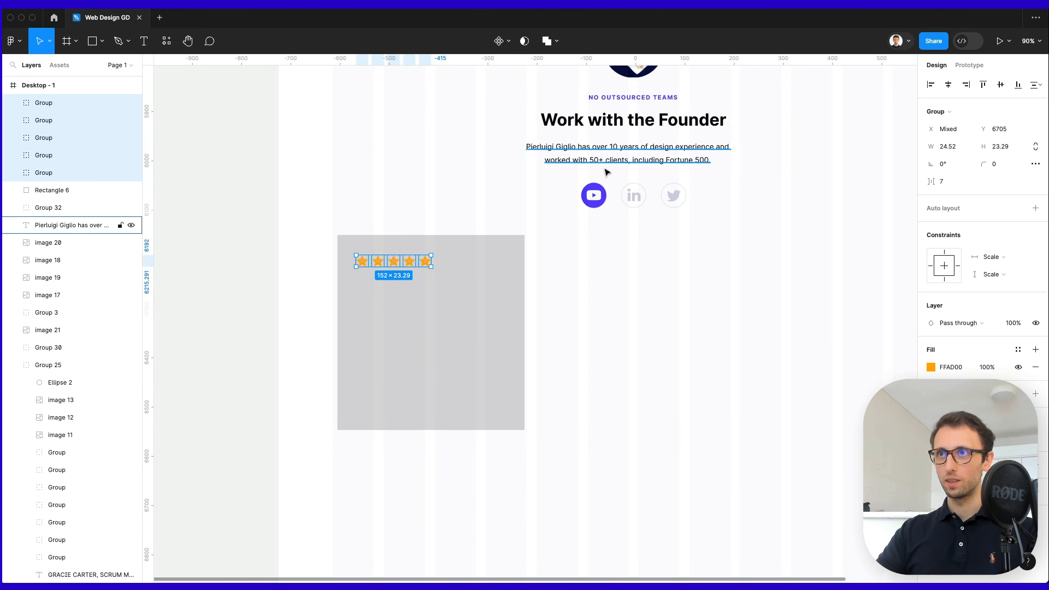
pyautogui.click(605, 165)
pyautogui.press('super+c')
pyautogui.click(412, 286)
pyautogui.press('super+v')
pyautogui.moveTo(587, 164); pyautogui.dragTo(430, 300)
pyautogui.moveTo(561, 305); pyautogui.dragTo(508, 397)
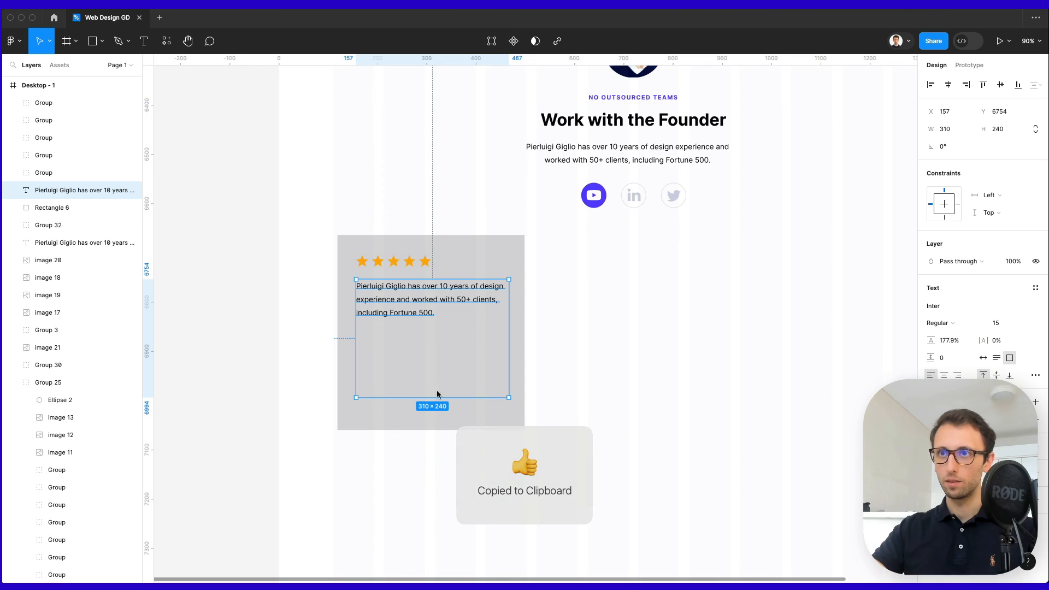
# Paste the testimonial paragraph into the card text and remove its line breaks.
pyautogui.doubleClick(410, 294)
pyautogui.click(414, 289)
pyautogui.press('super+v')
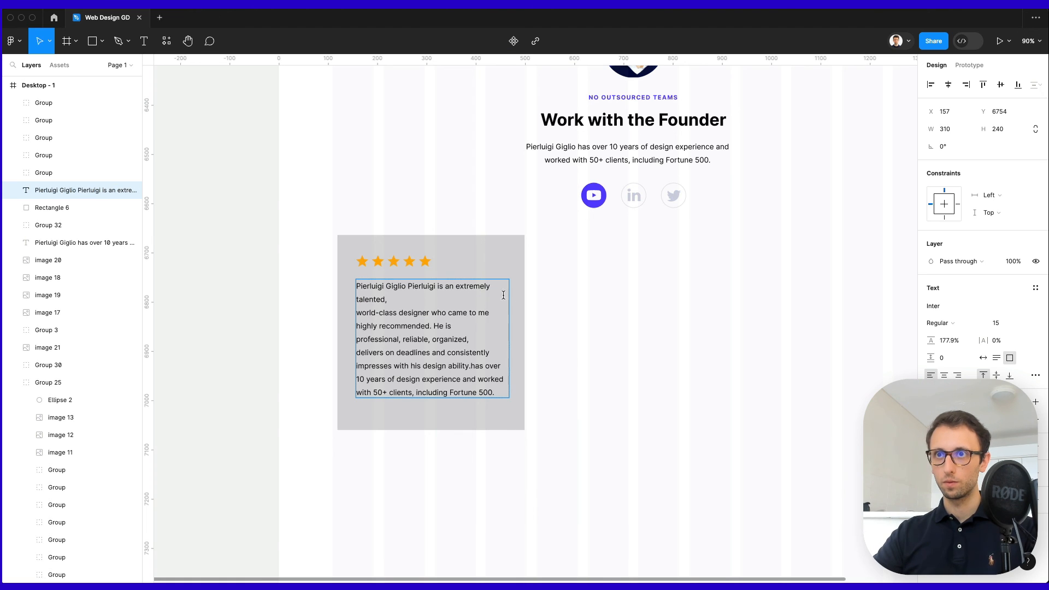
pyautogui.press('BackSpace')
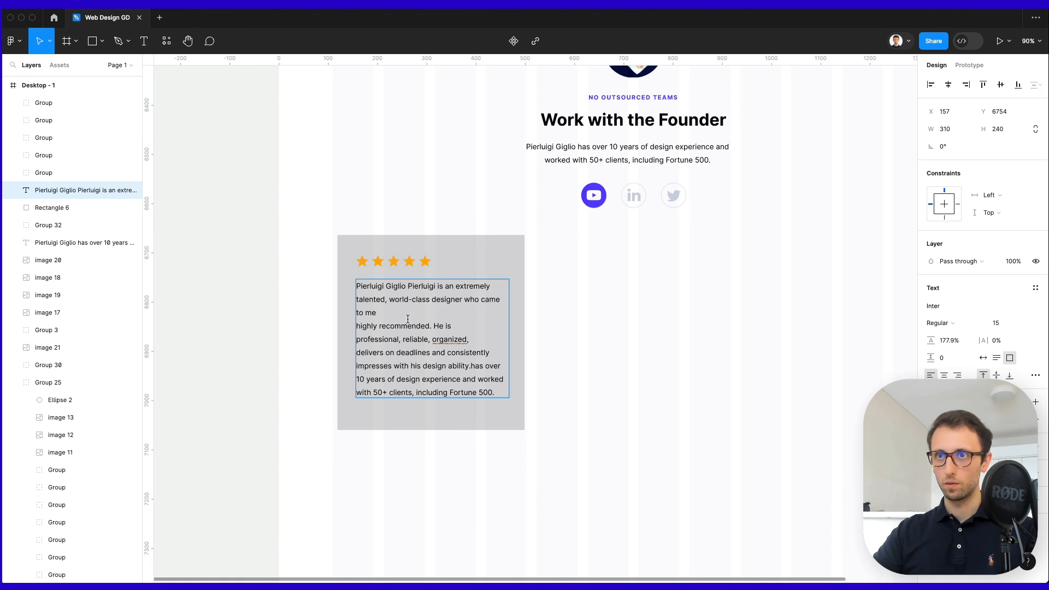
pyautogui.press('Delete')
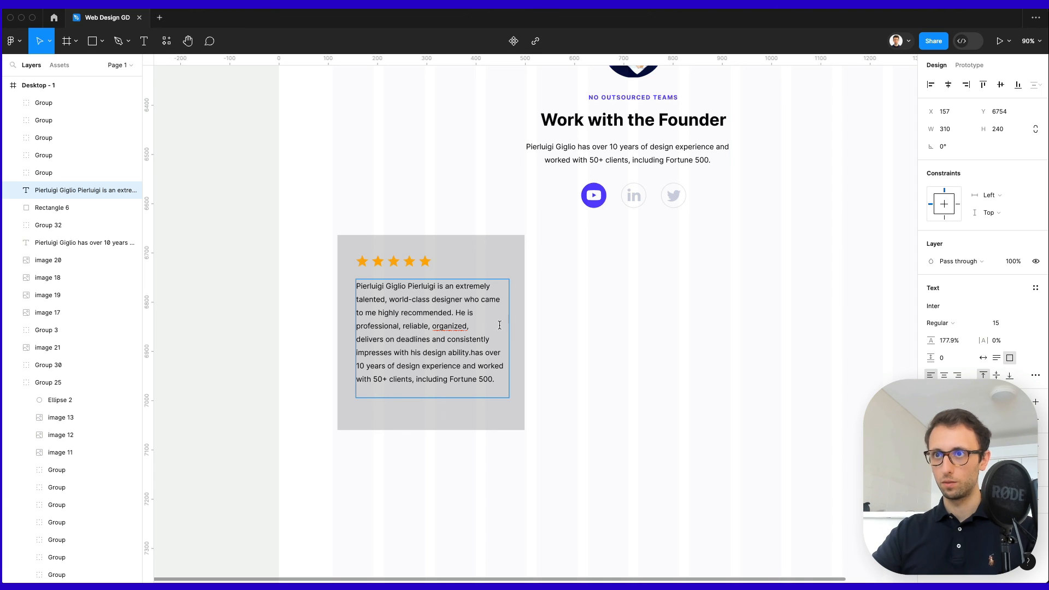
pyautogui.press('Delete')
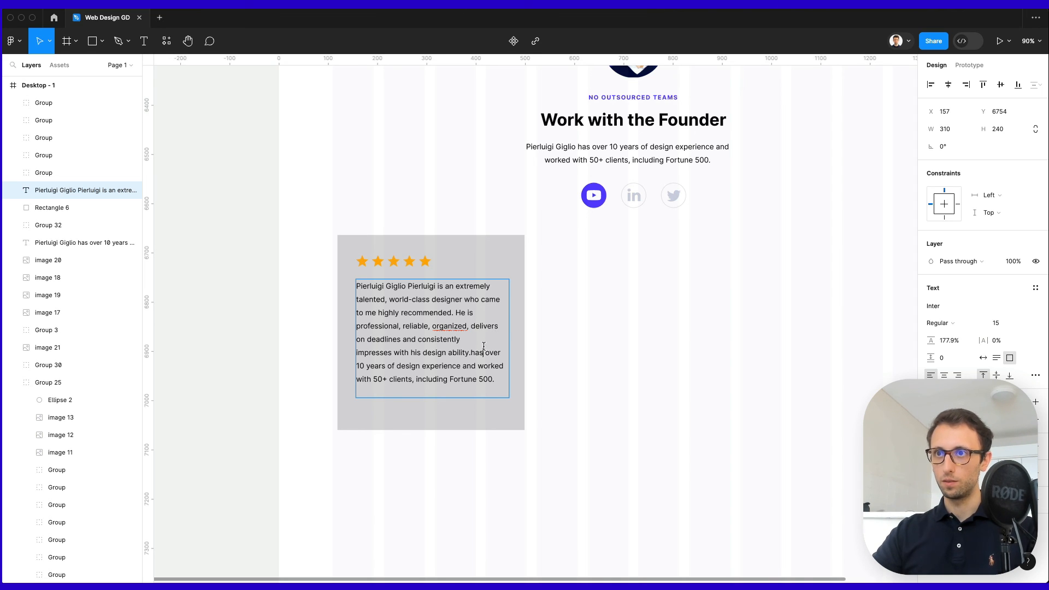
pyautogui.press('BackSpace')
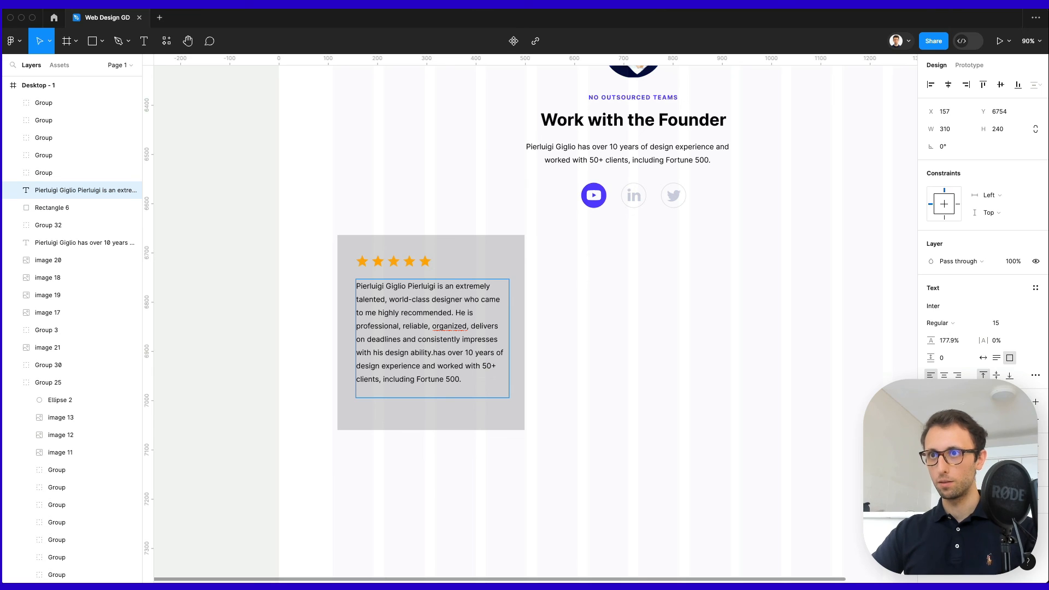
# Stretch Rectangle 6 taller to 380×425 so it fits the text.
pyautogui.click(613, 363)
pyautogui.click(613, 363)
pyautogui.click(439, 414)
pyautogui.moveTo(440, 430); pyautogui.dragTo(441, 444)
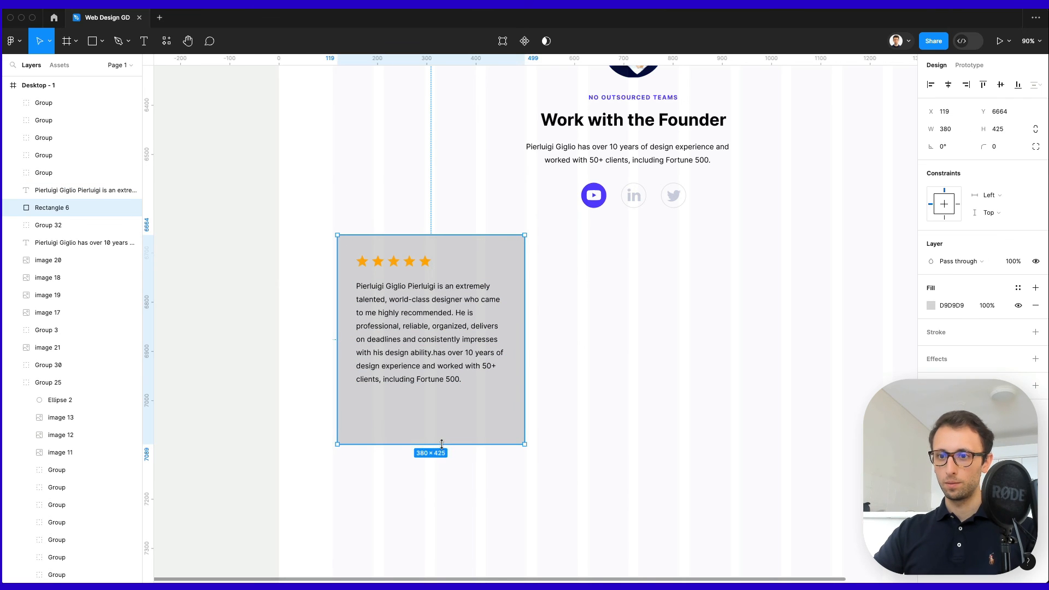
# Draw a small avatar circle at the card's lower left.
pyautogui.click(623, 462)
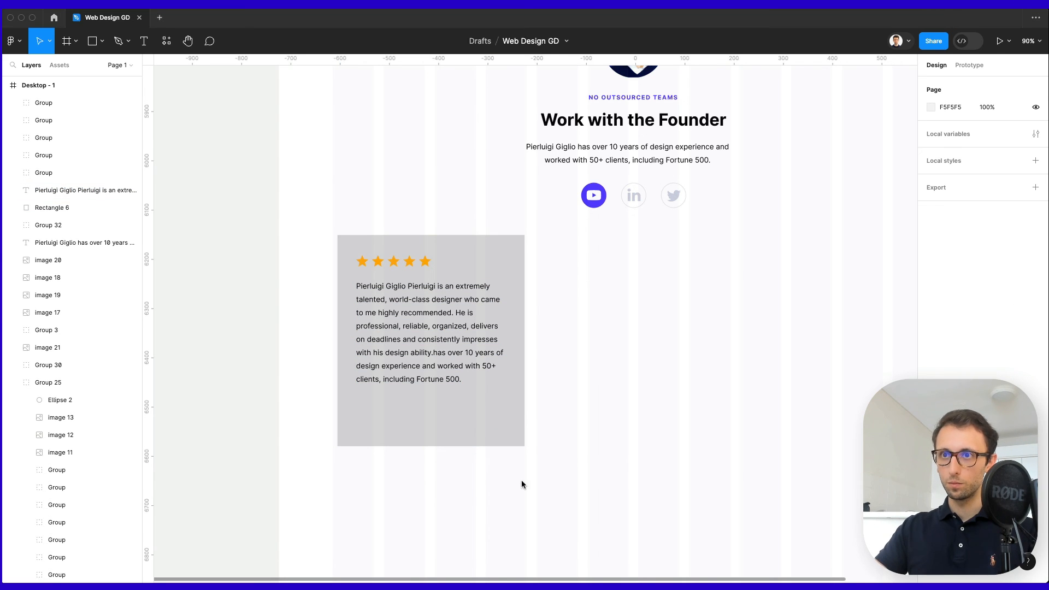
pyautogui.click(398, 417)
pyautogui.press('o')
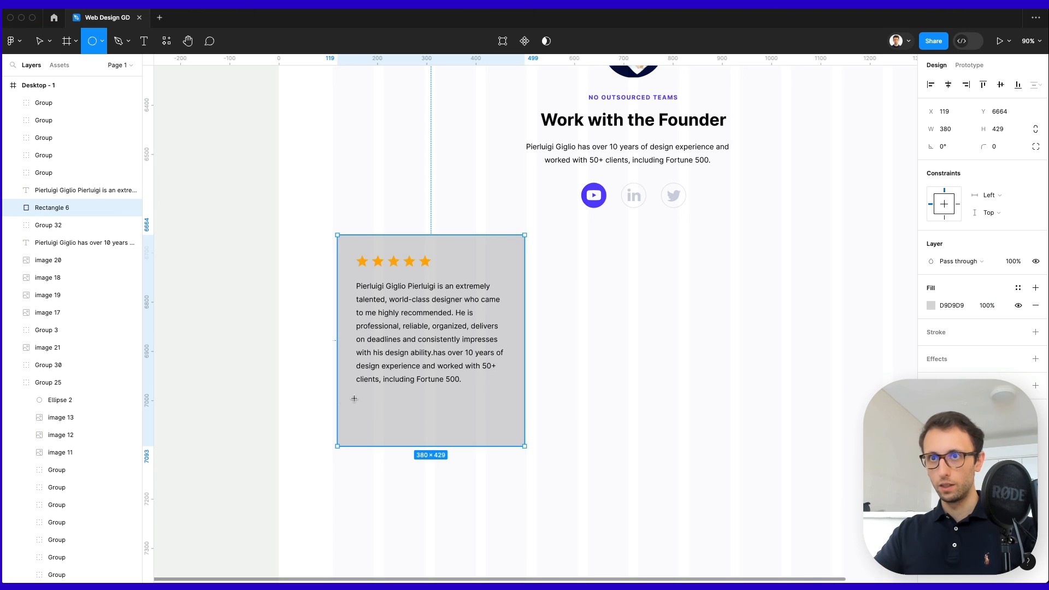
pyautogui.moveTo(356, 400); pyautogui.dragTo(375, 410)
# Make the card white with the Easy card's rounded corners and soft shadow.
pyautogui.click(441, 403)
pyautogui.press('i')
pyautogui.click(595, 354)
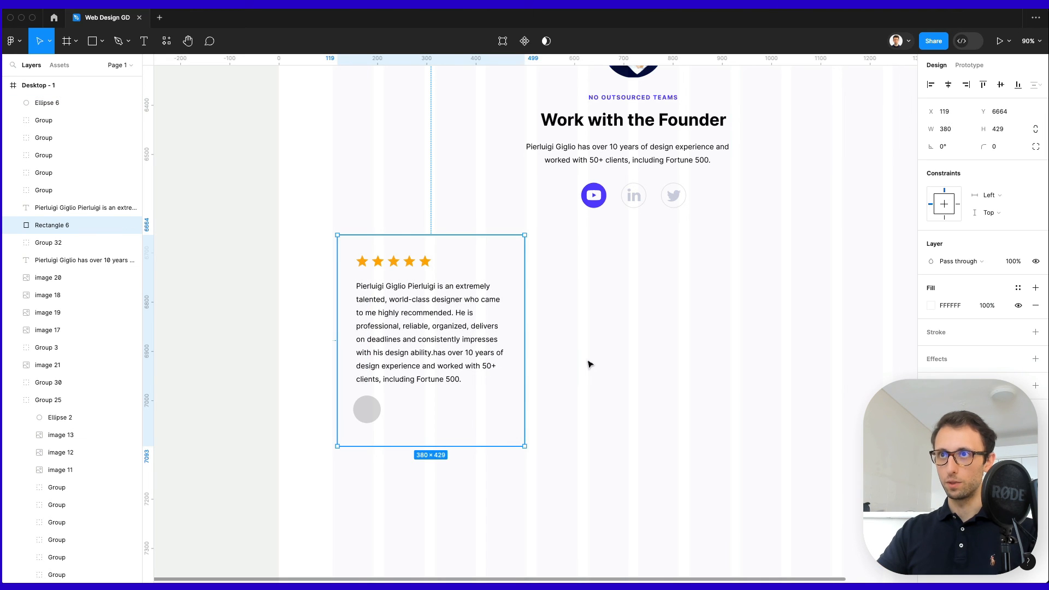
pyautogui.scroll(-2, 612, 334)
pyautogui.scroll(5, 613, 332)
pyautogui.scroll(15, 611, 331)
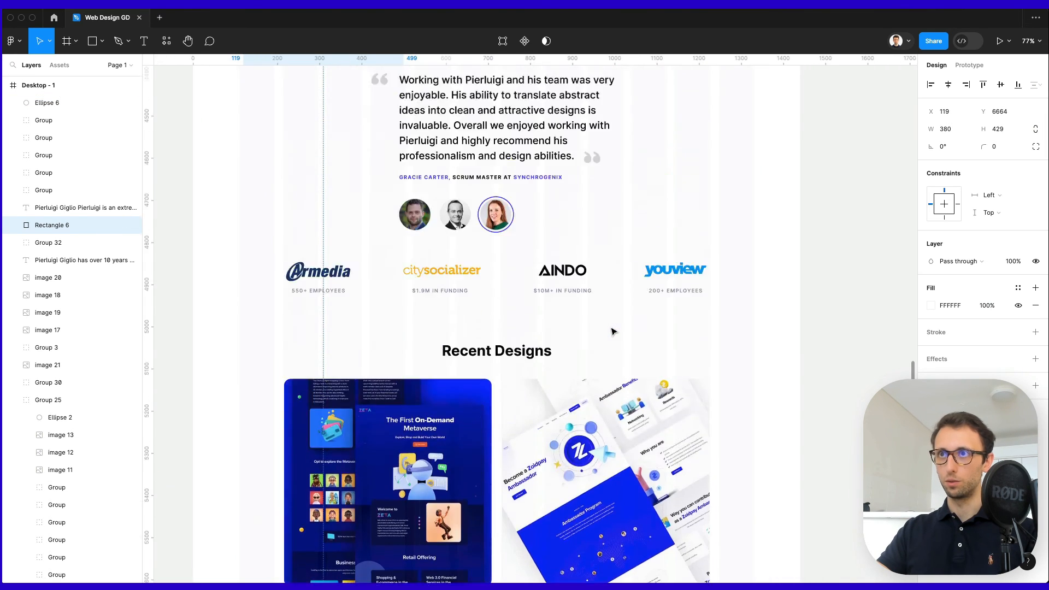
pyautogui.click(597, 298)
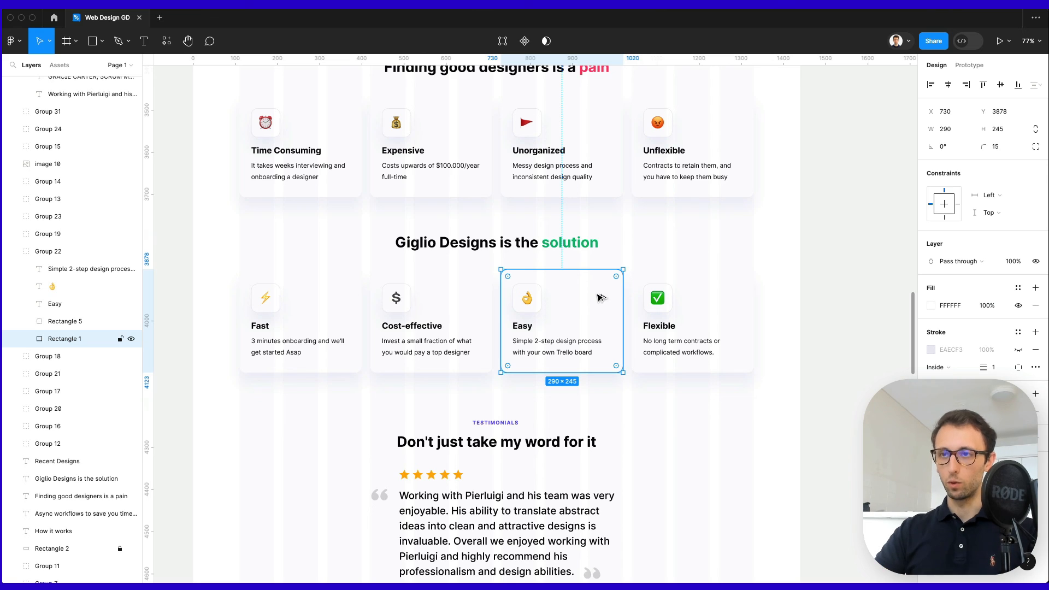
pyautogui.scroll(-15, 601, 297)
pyautogui.hscroll(-4, 599, 298)
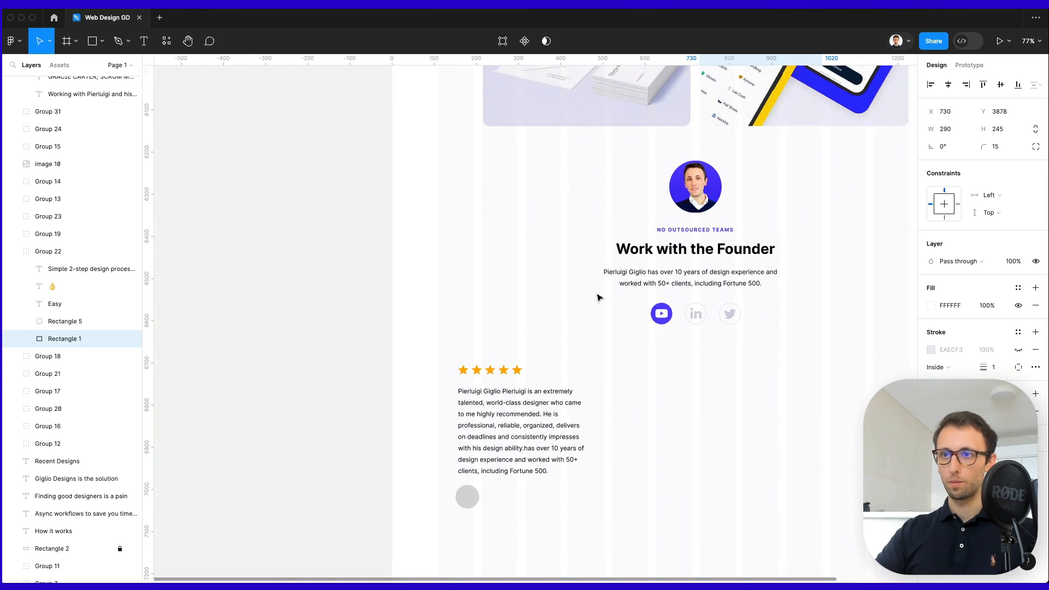
pyautogui.click(580, 370)
pyautogui.scroll(-2, 580, 370)
pyautogui.hscroll(1, 580, 371)
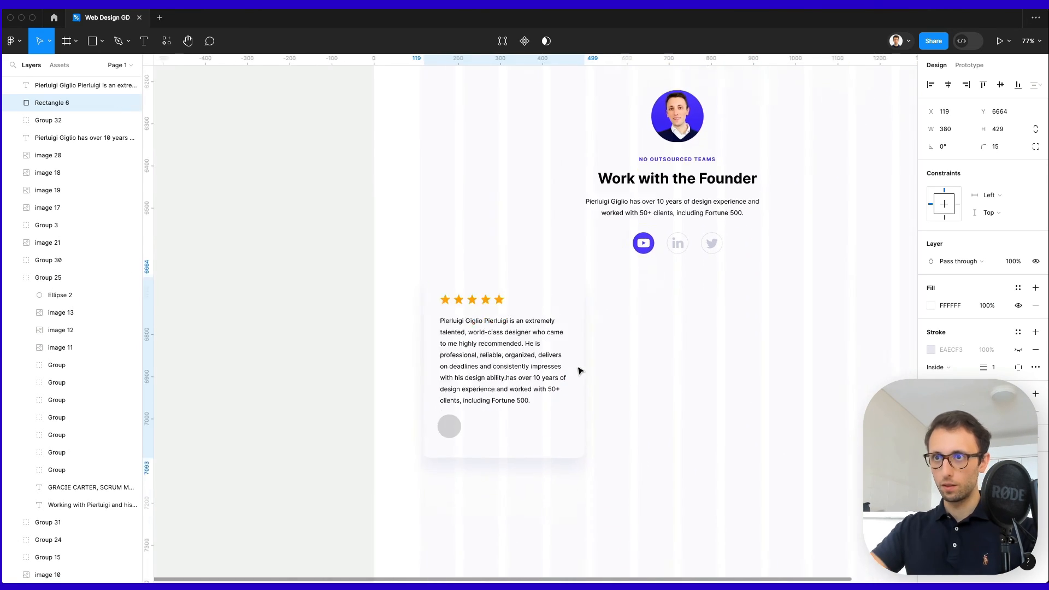
pyautogui.scroll(-2, 579, 370)
pyautogui.scroll(2, 577, 364)
pyautogui.click(578, 363)
pyautogui.scroll(4, 578, 364)
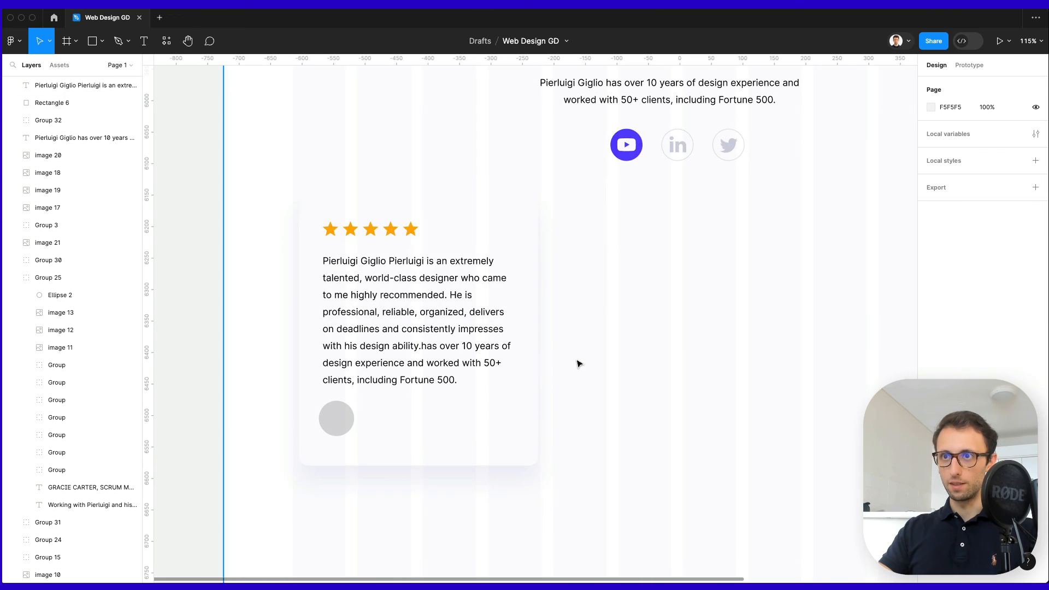
pyautogui.scroll(-3, 579, 363)
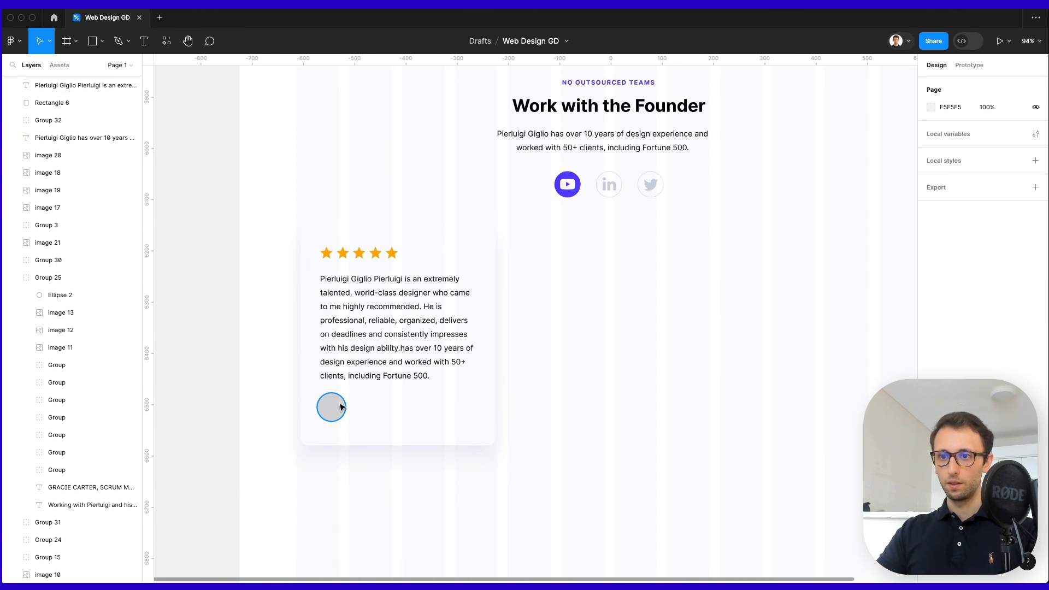
# Duplicate the testimonial text beside the avatar and start typing the reviewer's name.
pyautogui.moveTo(376, 337); pyautogui.dragTo(416, 462)
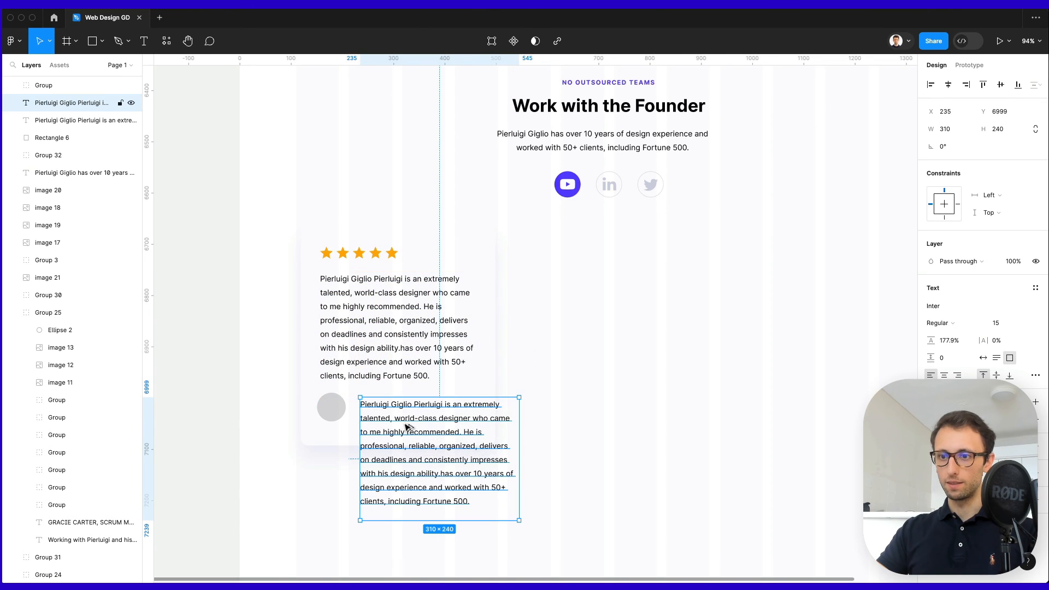
pyautogui.doubleClick(406, 424)
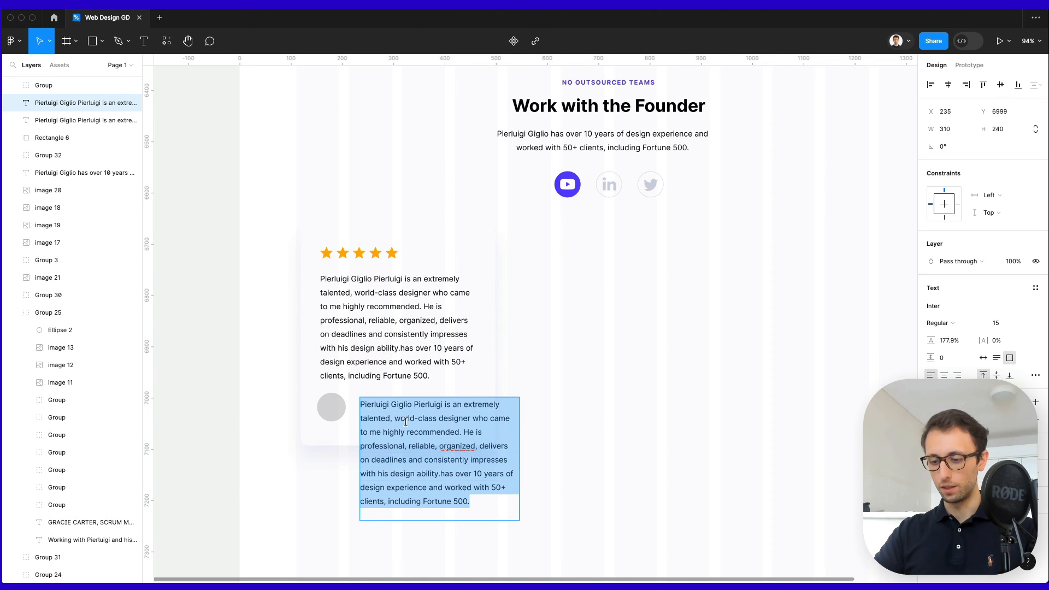
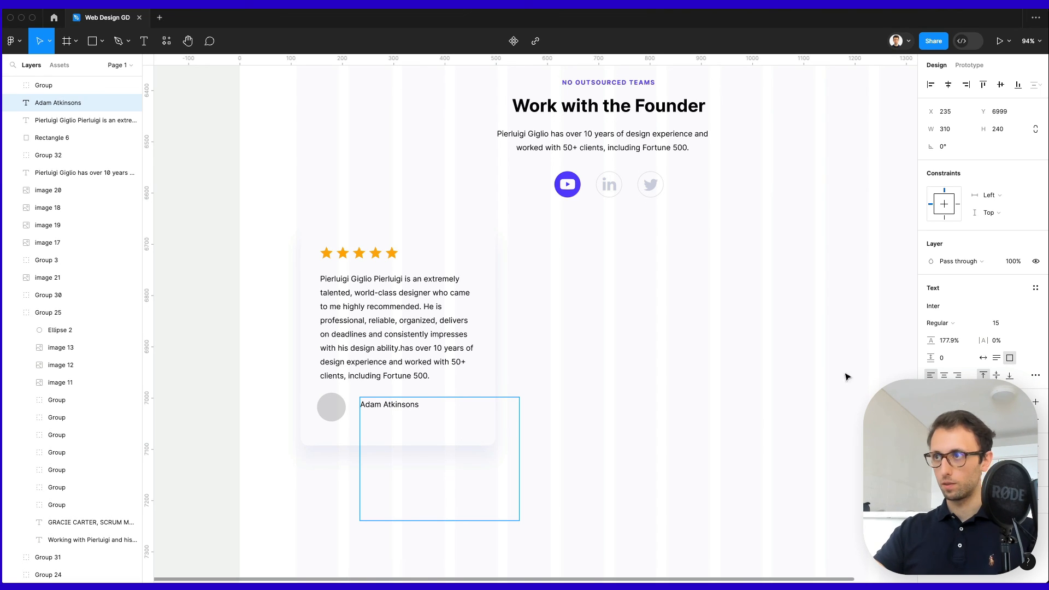
# Set the reviewer name to auto width and Semi Bold weight.
pyautogui.click(982, 357)
pyautogui.press('Escape')
pyautogui.scroll(5, 386, 404)
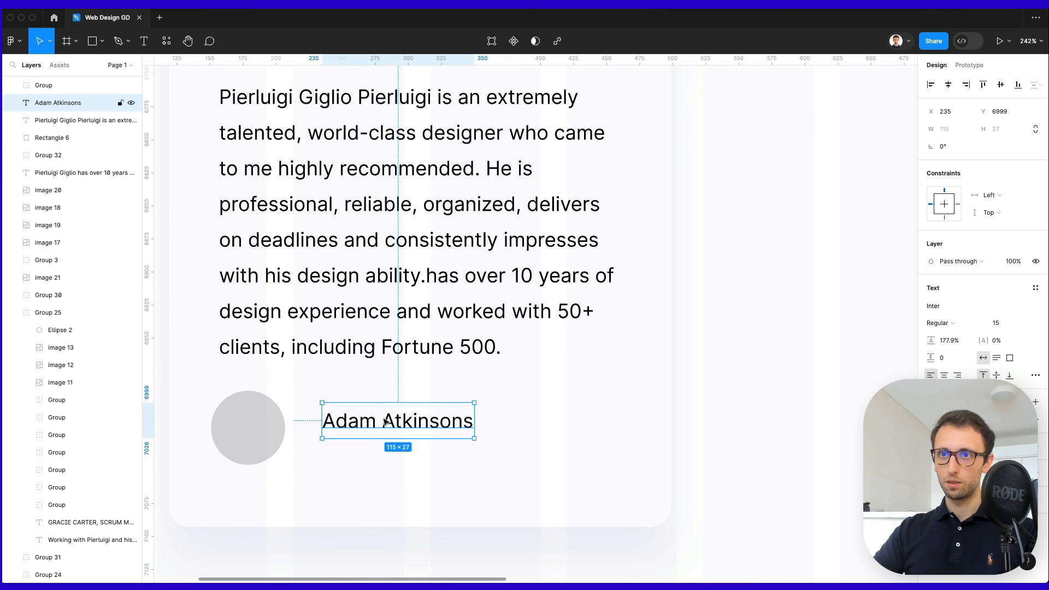
pyautogui.moveTo(386, 422); pyautogui.dragTo(383, 449)
pyautogui.click(937, 323)
pyautogui.click(957, 347)
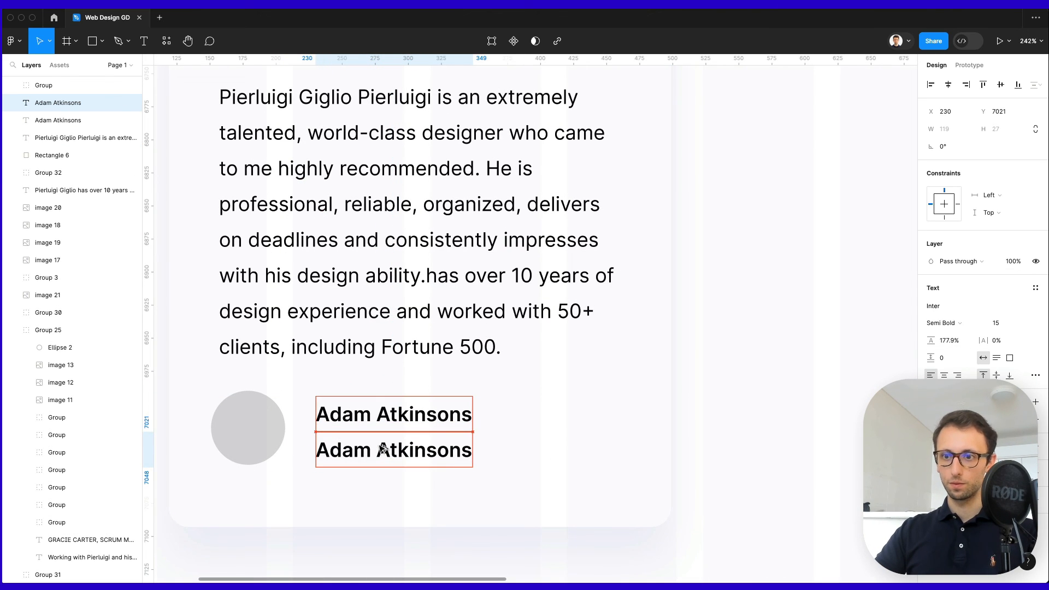
# Add a 'CEO at Big Company' line with 'at' in Regular, placed beside the avatar.
pyautogui.doubleClick(383, 449)
pyautogui.write('CEO')
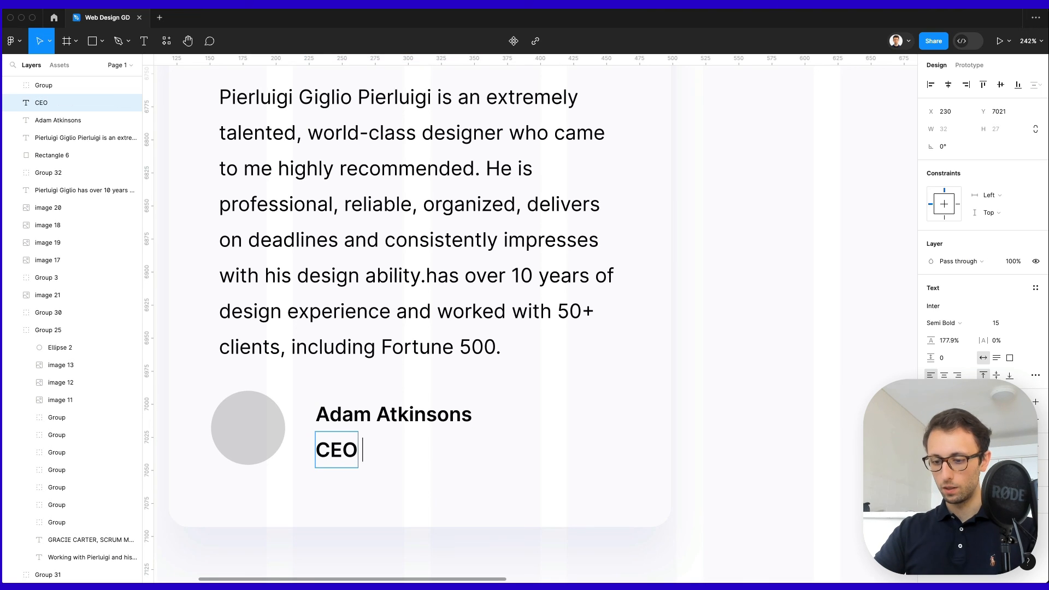
pyautogui.write(' at Big Company')
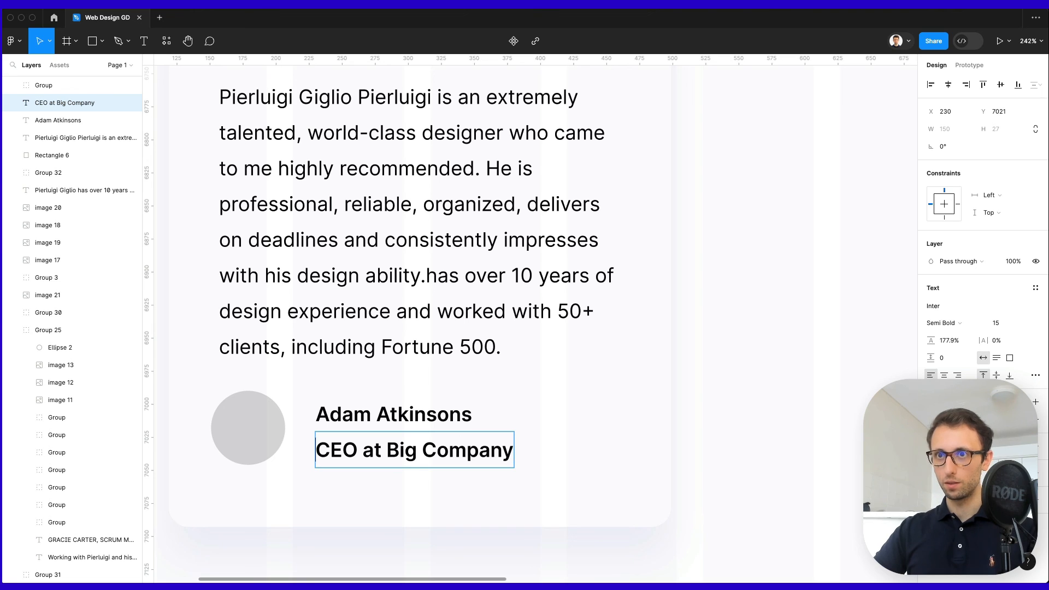
pyautogui.hotkey('alt', 'shift', 'Left')
pyautogui.press('super+b')
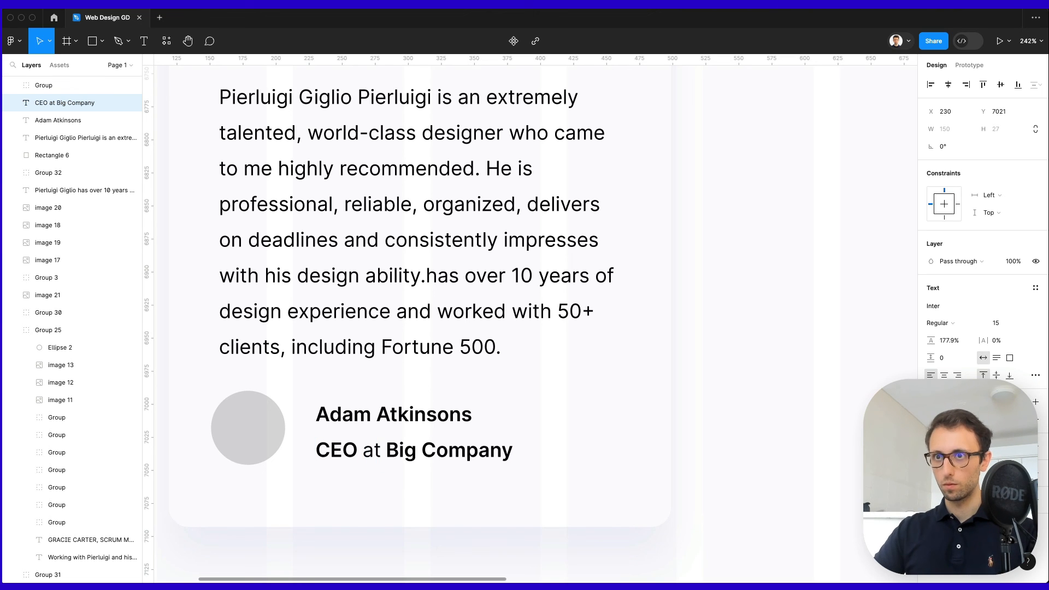
pyautogui.scroll(-5, 417, 445)
pyautogui.press('Escape')
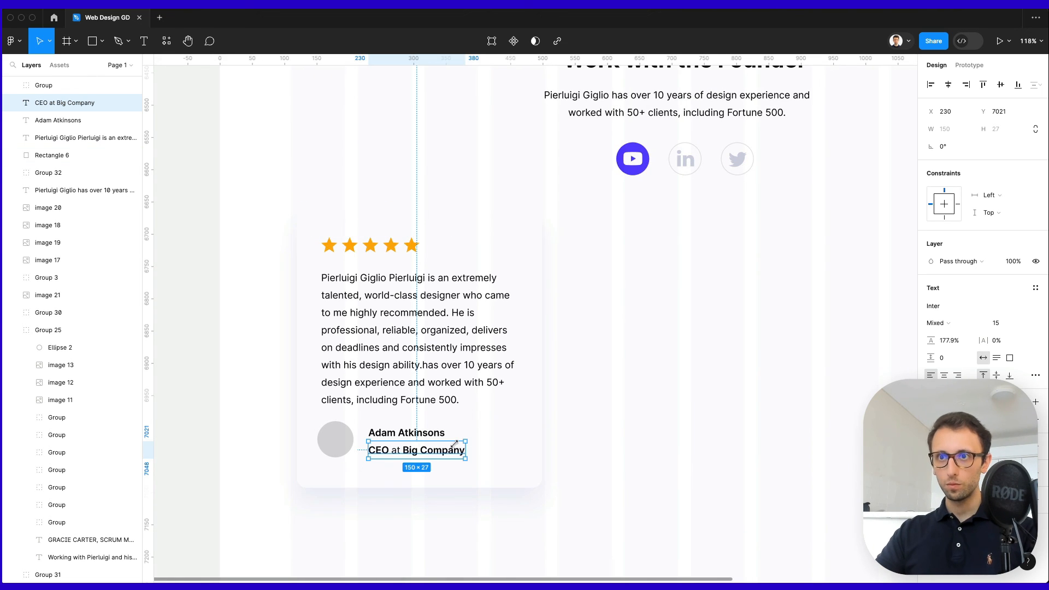
pyautogui.keyDown('shift'); pyautogui.click(417, 438); pyautogui.keyUp('shift')
pyautogui.moveTo(418, 439); pyautogui.dragTo(424, 435)
# Recolour the avatar circle pale grey-blue E1E4ED.
pyautogui.click(334, 440)
pyautogui.click(931, 305)
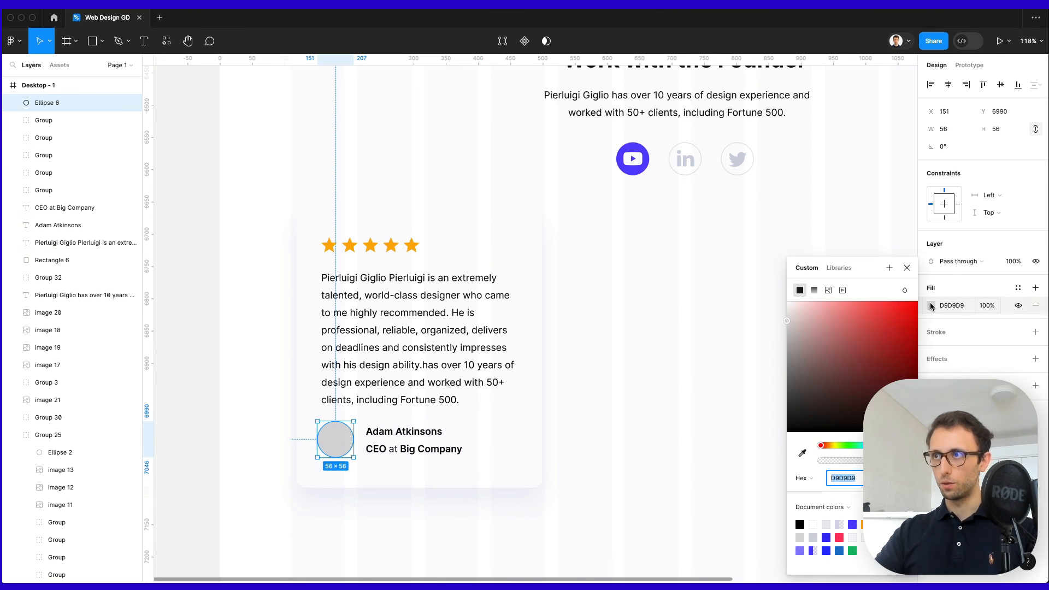
pyautogui.moveTo(789, 323)
pyautogui.mouseDown()
pyautogui.moveTo(858, 432)
pyautogui.moveTo(793, 314)
pyautogui.mouseUp()
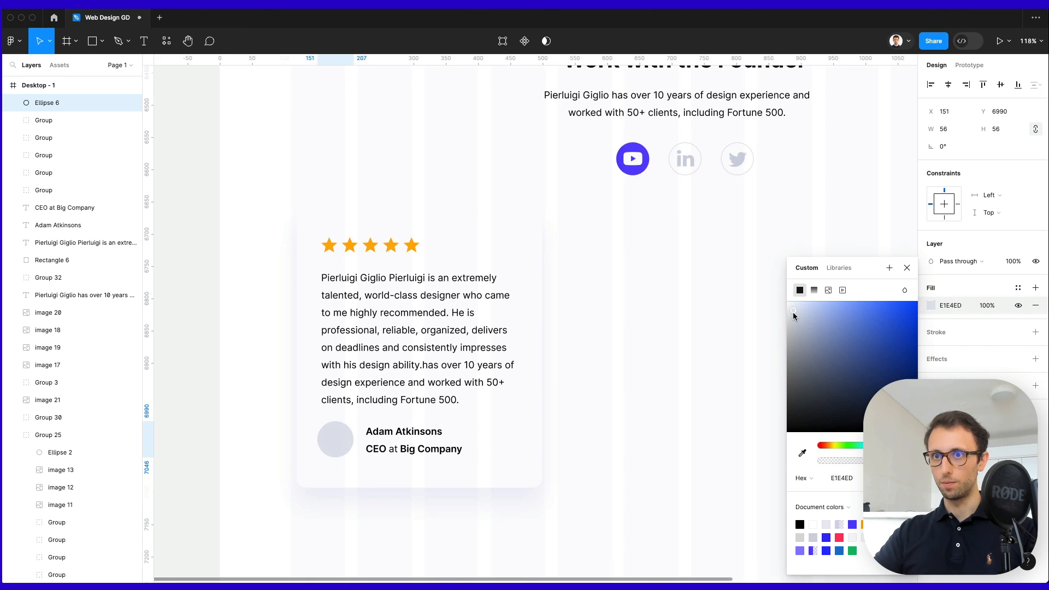
# Group the testimonial card and duplicate it into a row of five cards.
pyautogui.scroll(-5, 614, 355)
pyautogui.click(620, 353)
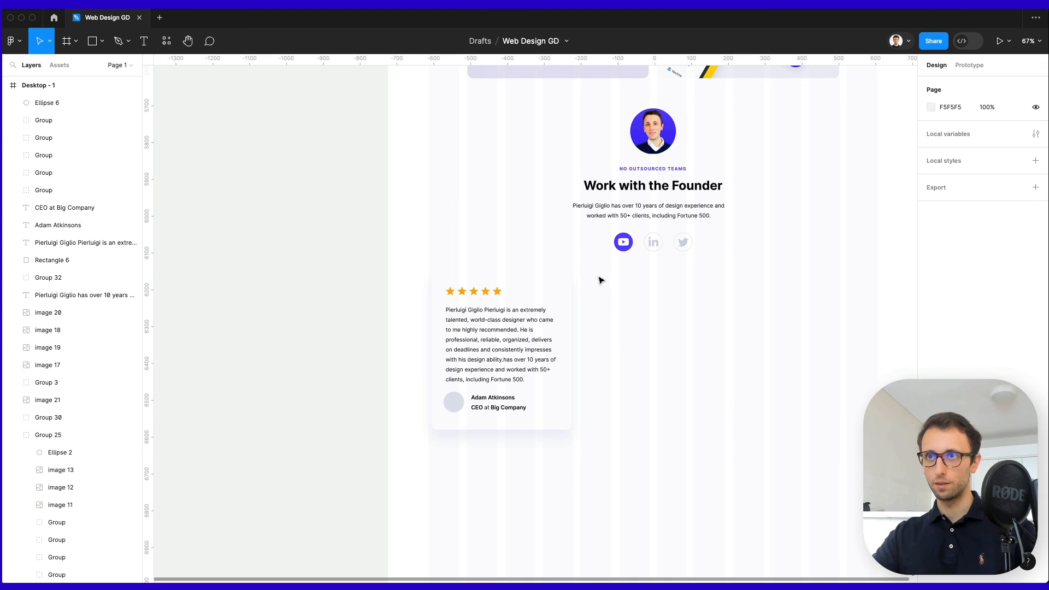
pyautogui.moveTo(599, 274); pyautogui.dragTo(418, 479)
pyautogui.press('super+g')
pyautogui.moveTo(543, 320); pyautogui.dragTo(665, 345)
pyautogui.press('super+d')
pyautogui.press('super+d')
pyautogui.hscroll(3, 633, 343)
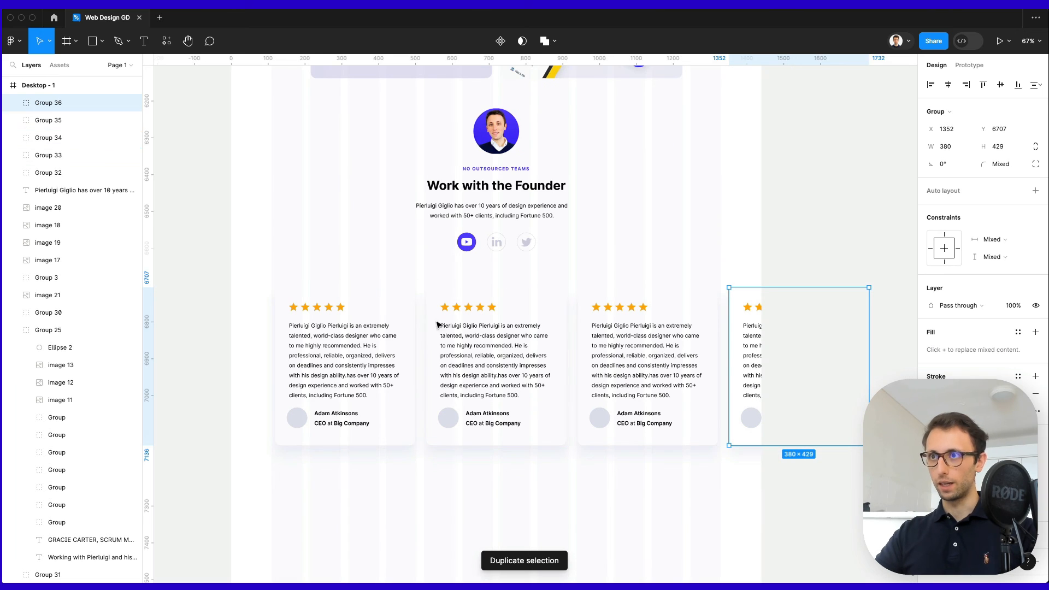
pyautogui.moveTo(382, 344); pyautogui.dragTo(253, 350)
pyautogui.click(621, 272)
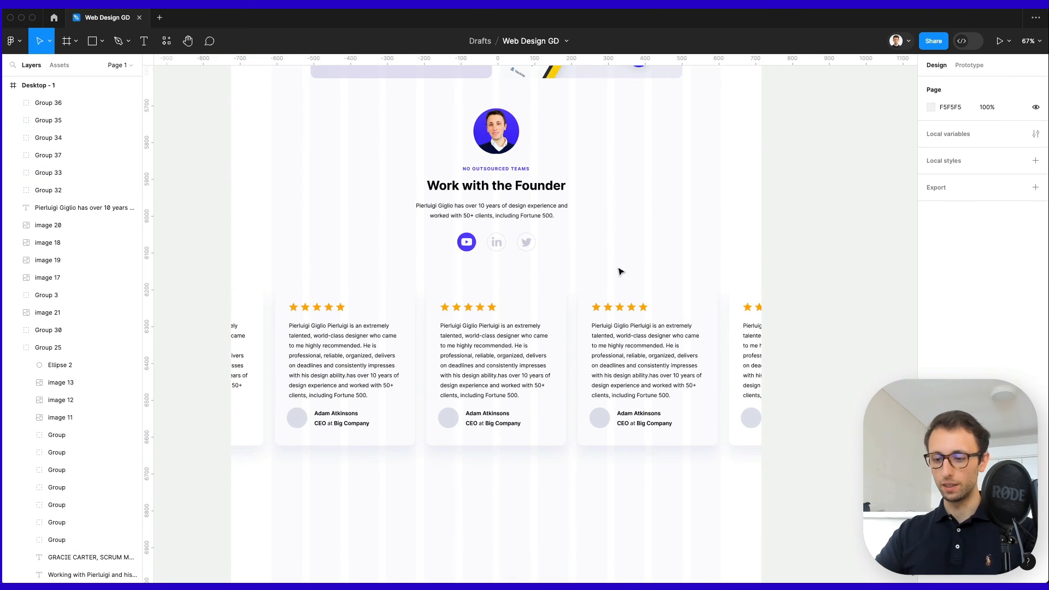
# Draw a 1440×323 grey band across the card row and send it behind the cards.
pyautogui.press('r')
pyautogui.moveTo(233, 275)
pyautogui.mouseDown()
pyautogui.moveTo(761, 369)
pyautogui.moveTo(763, 395)
pyautogui.mouseUp()
pyautogui.press('super+bracketleft')
pyautogui.press('super+bracketleft')
pyautogui.press('super+bracketleft')
pyautogui.press('super+bracketleft')
pyautogui.press('super+bracketleft')
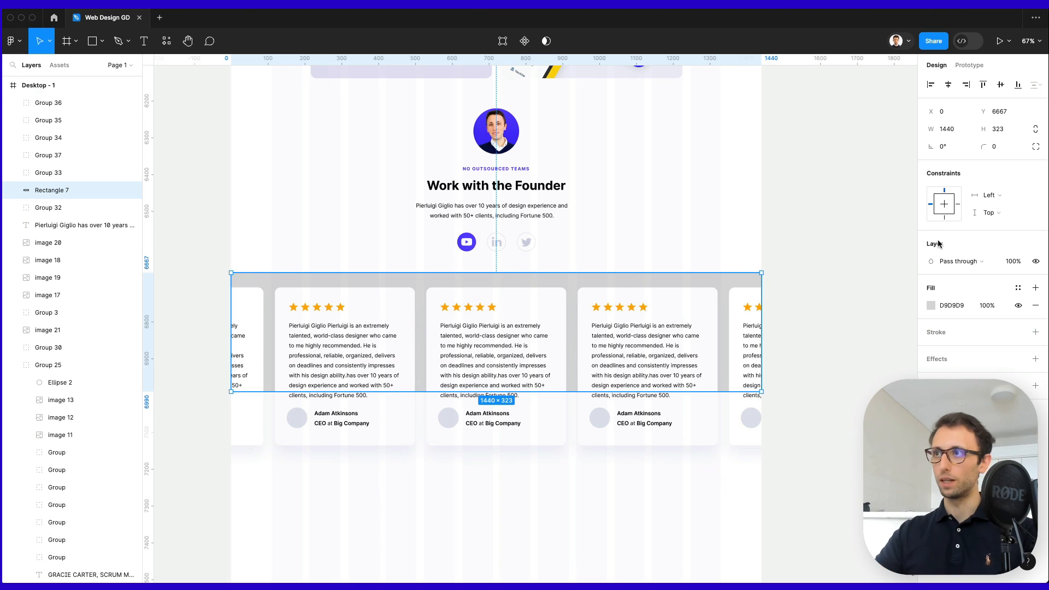
# Fill the band with the YouTube icon's purple and reduce its height.
pyautogui.press('i')
pyautogui.click(467, 236)
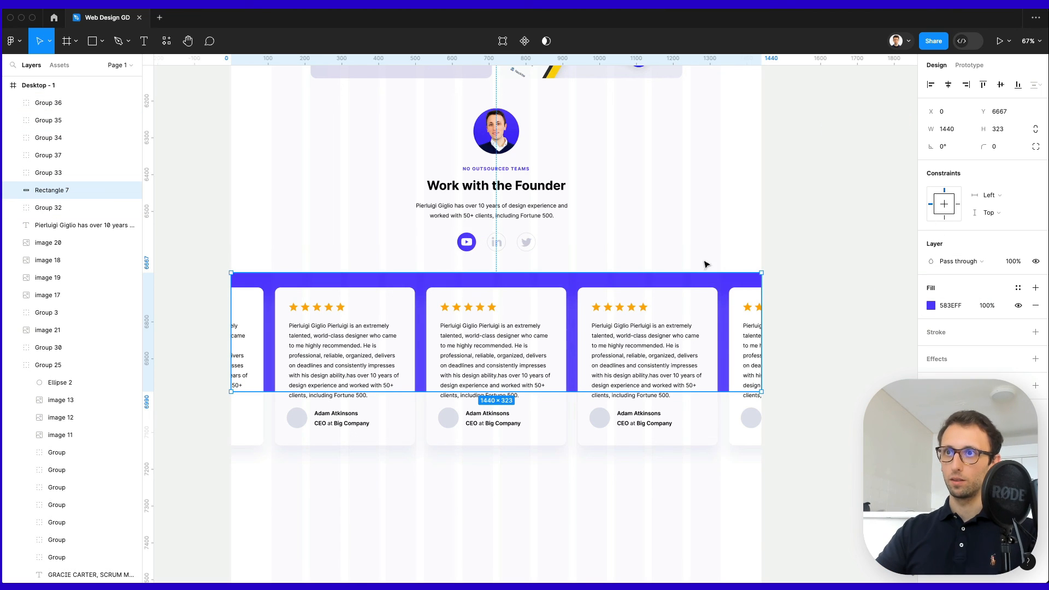
pyautogui.click(930, 305)
pyautogui.click(715, 262)
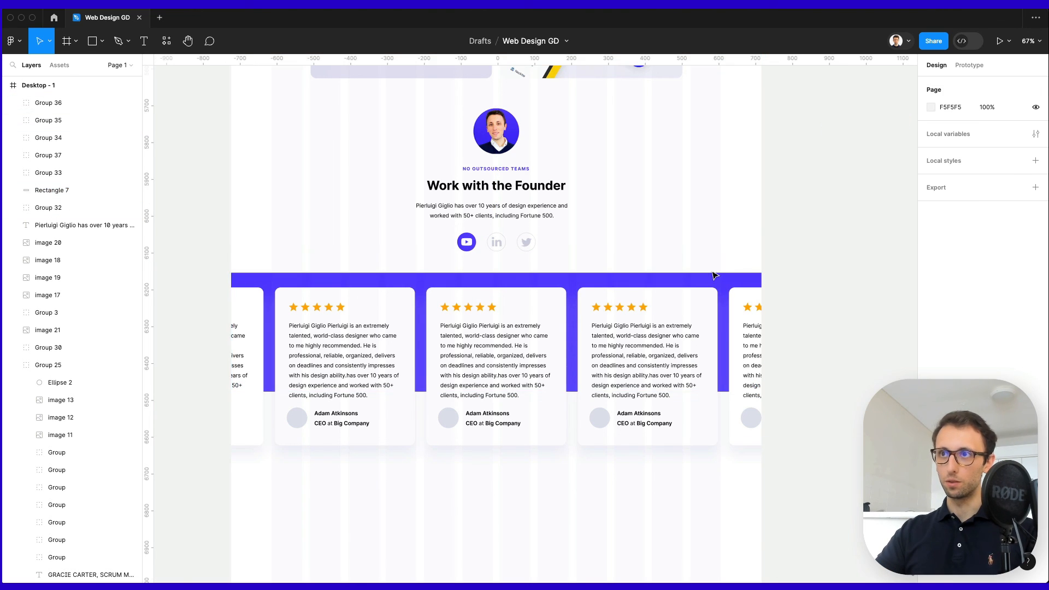
pyautogui.click(680, 282)
pyautogui.moveTo(604, 392); pyautogui.dragTo(625, 377)
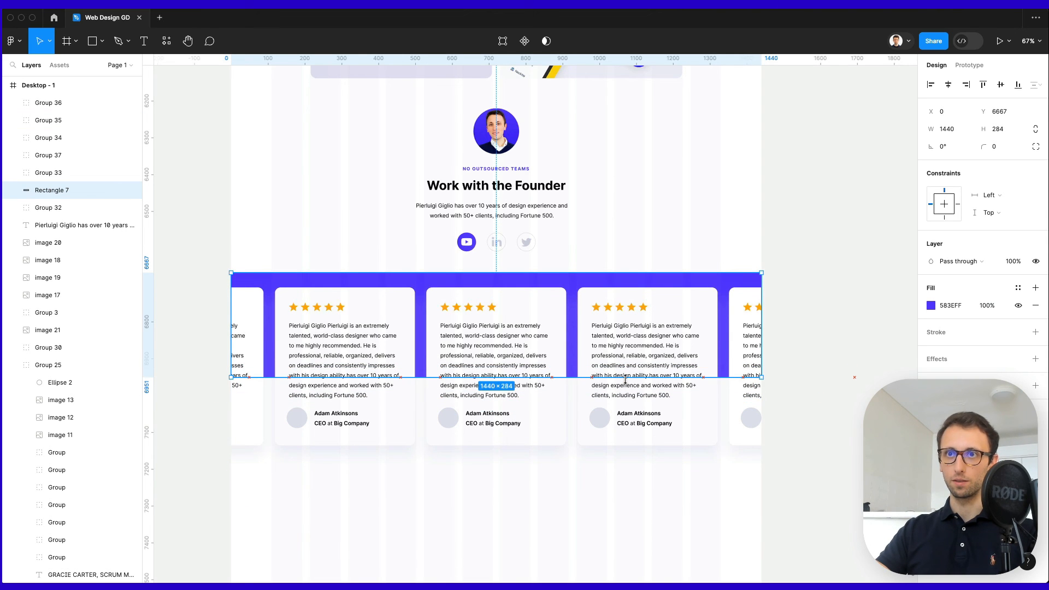
# Give the band a pale lavender F0EFFB linear gradient and extend it upward to 1440×284.
pyautogui.click(930, 305)
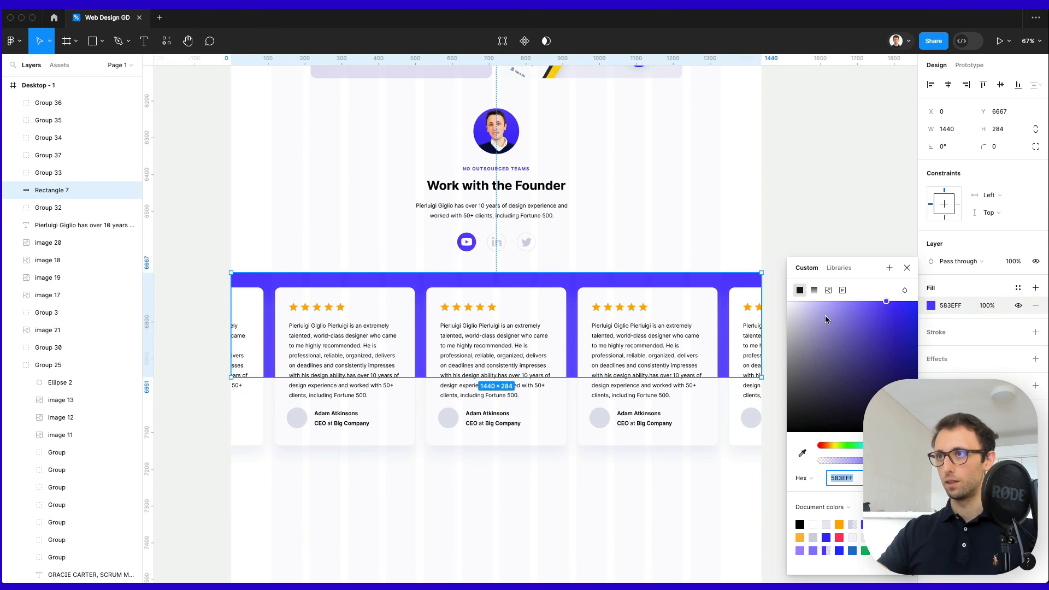
pyautogui.moveTo(788, 304); pyautogui.dragTo(793, 304)
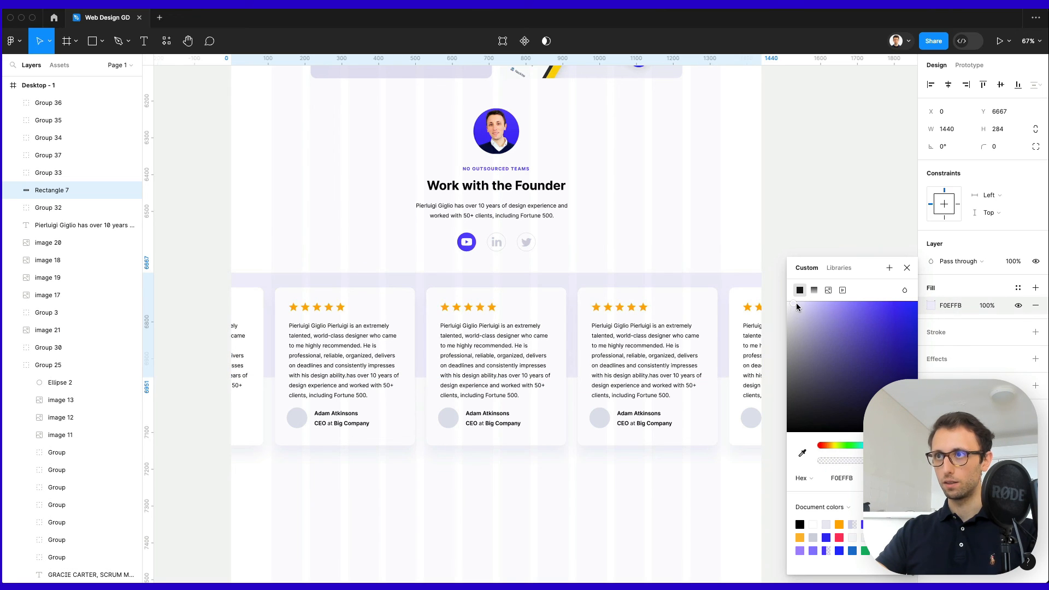
pyautogui.click(814, 290)
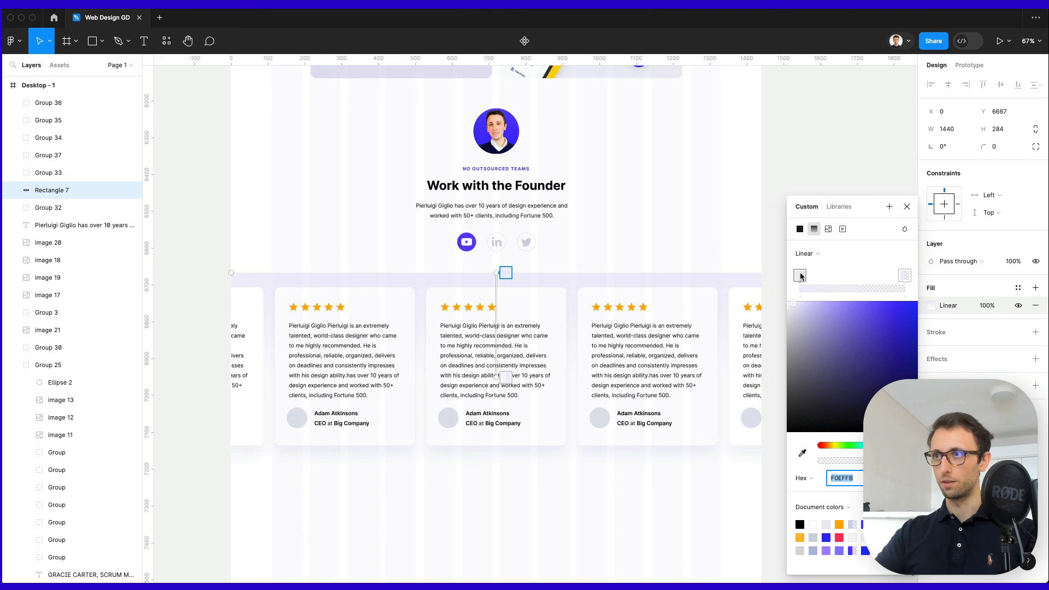
pyautogui.moveTo(911, 276); pyautogui.dragTo(732, 277)
pyautogui.moveTo(864, 274); pyautogui.dragTo(976, 274)
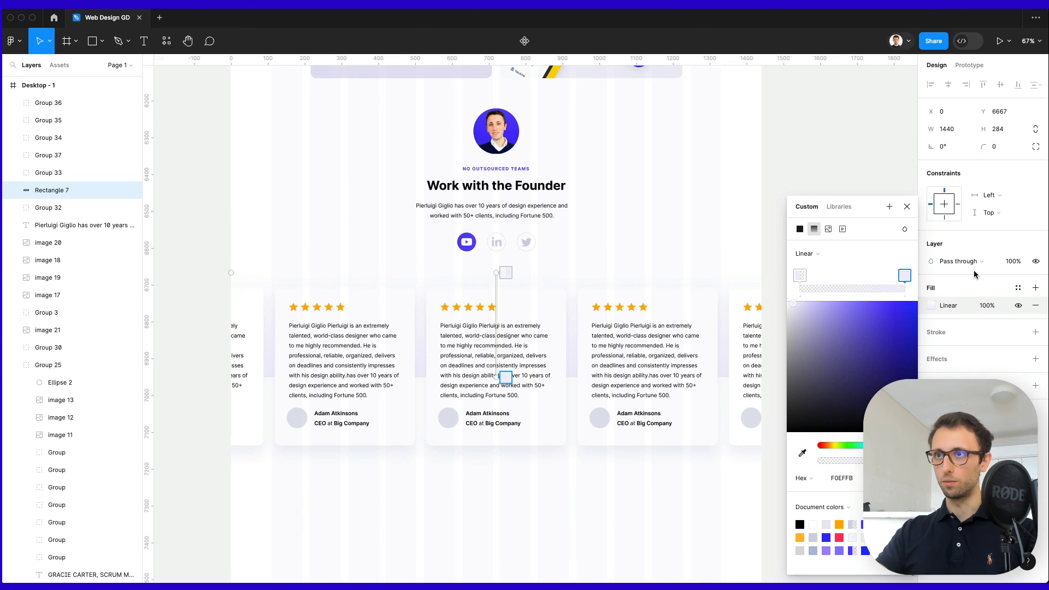
pyautogui.press('Escape')
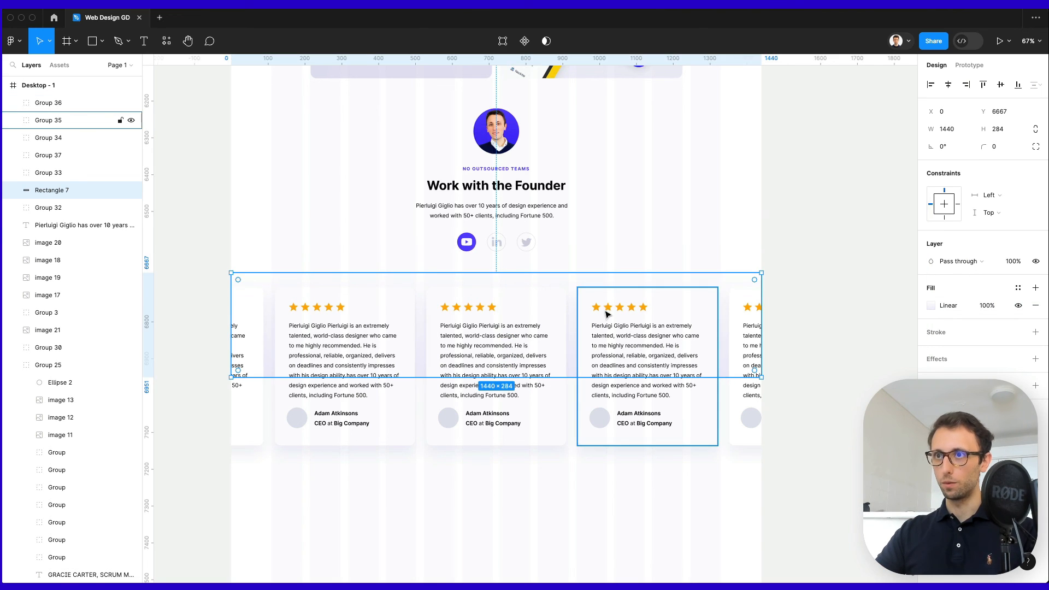
pyautogui.moveTo(602, 273); pyautogui.dragTo(605, 252)
pyautogui.click(713, 221)
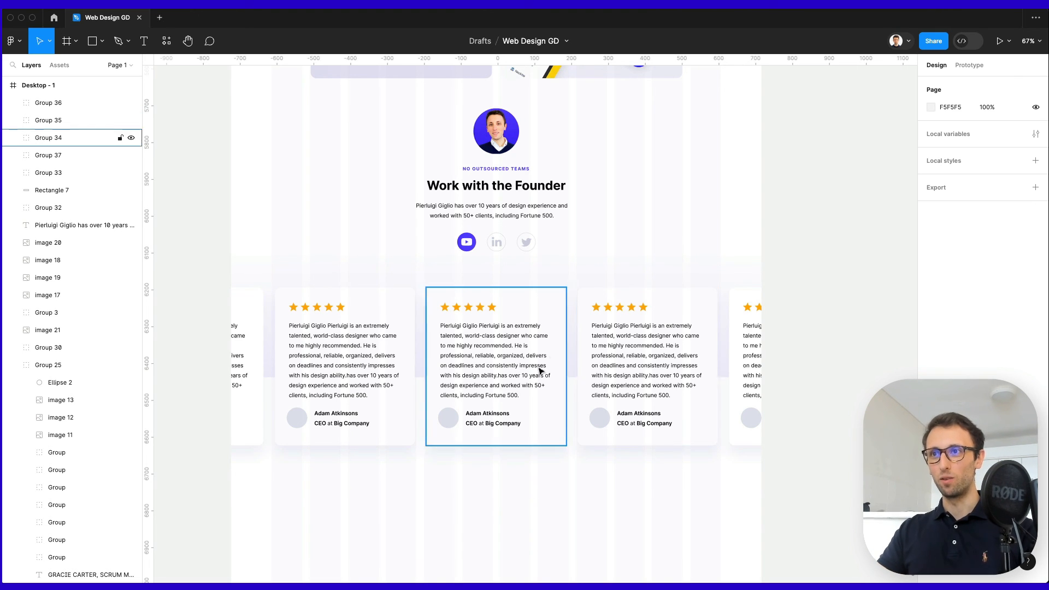
pyautogui.scroll(-1, 590, 377)
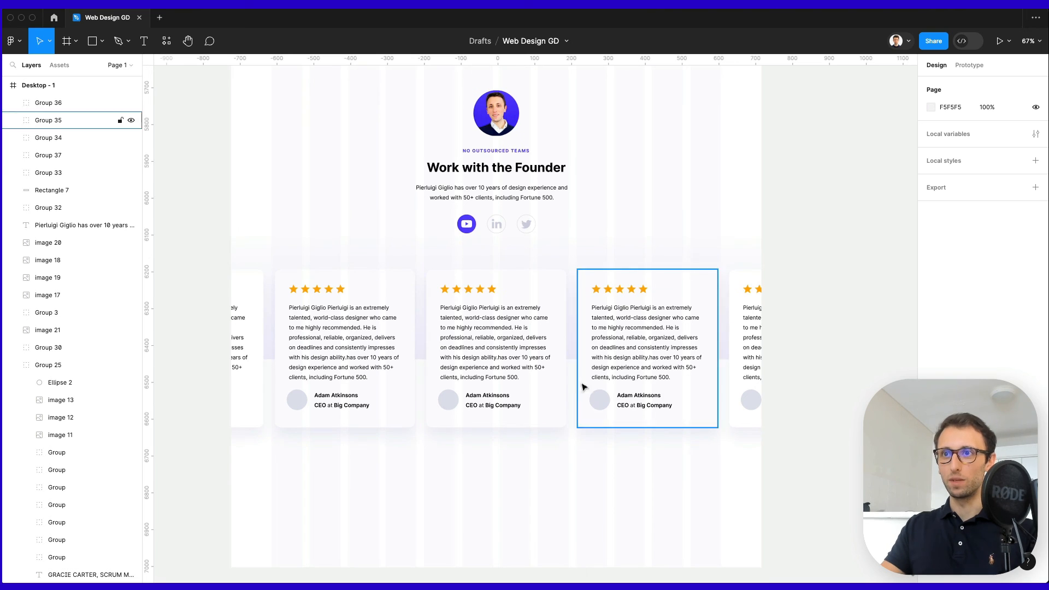
pyautogui.hscroll(-2, 572, 473)
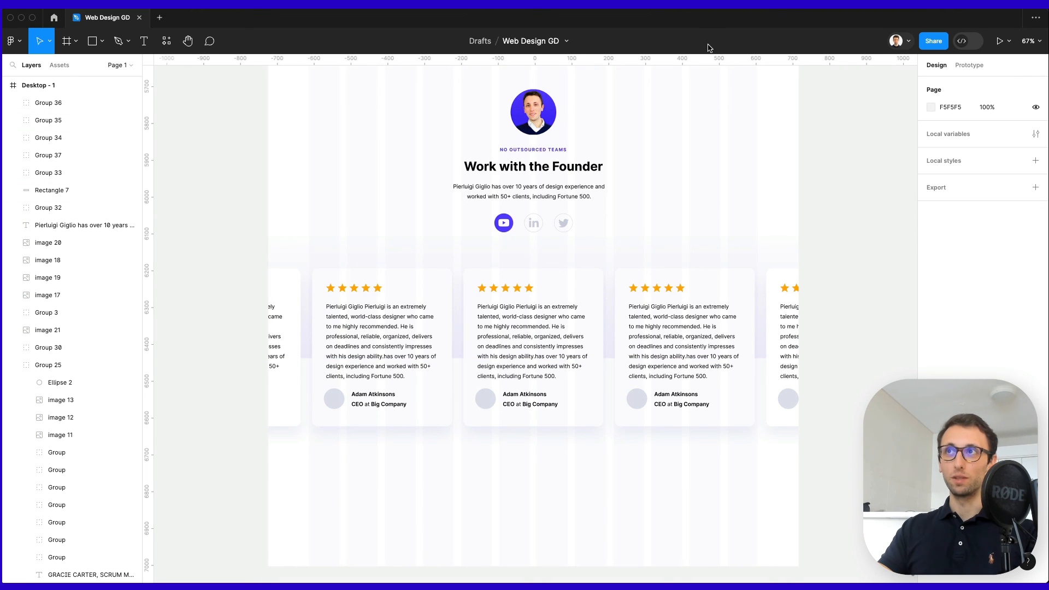
pyautogui.scroll(2, 726, 118)
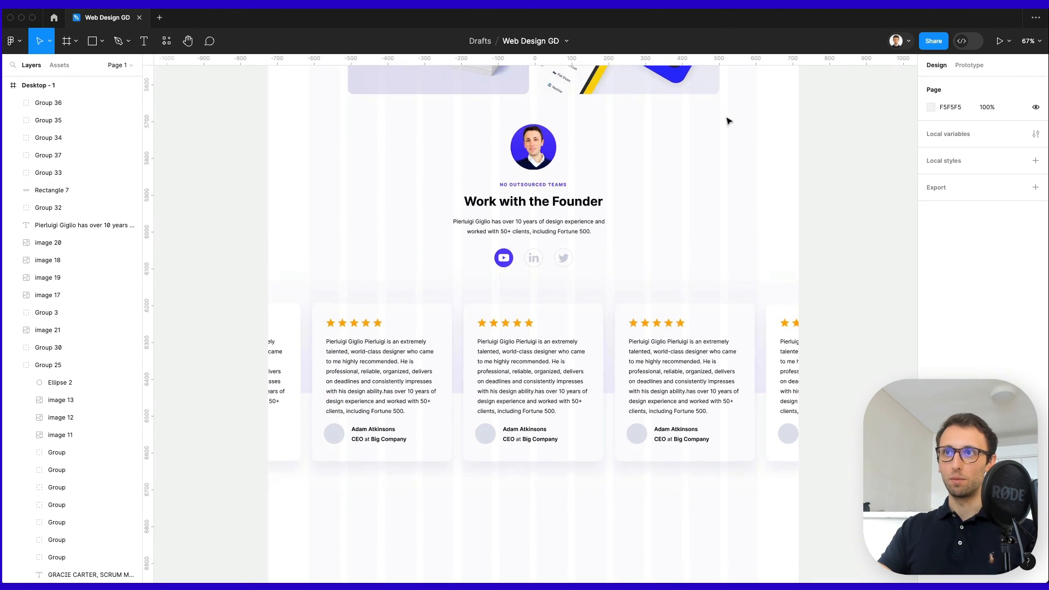
pyautogui.scroll(-3, 726, 118)
pyautogui.scroll(12, 728, 120)
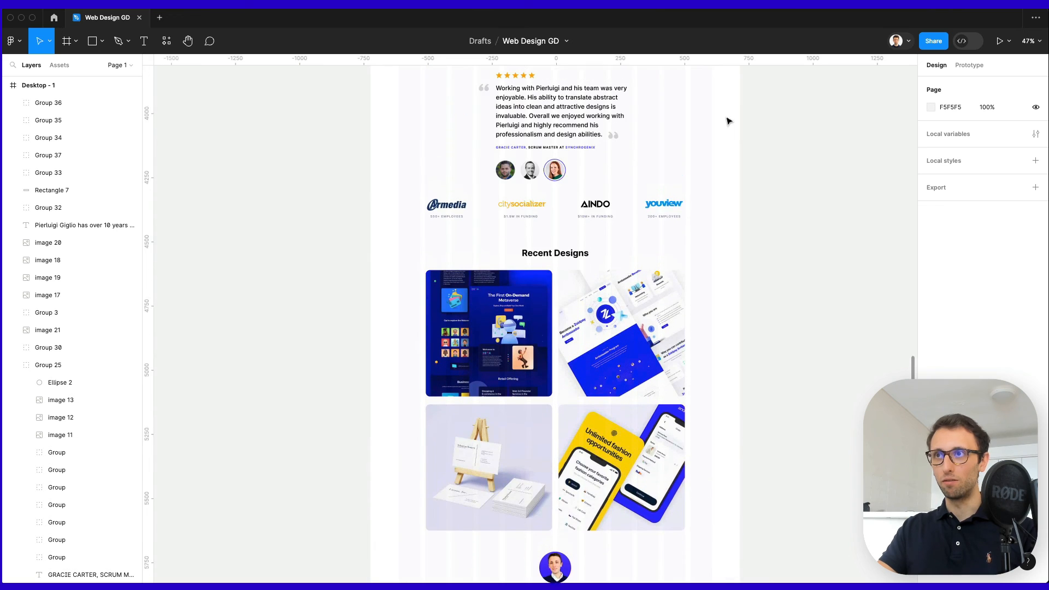
pyautogui.scroll(12, 728, 120)
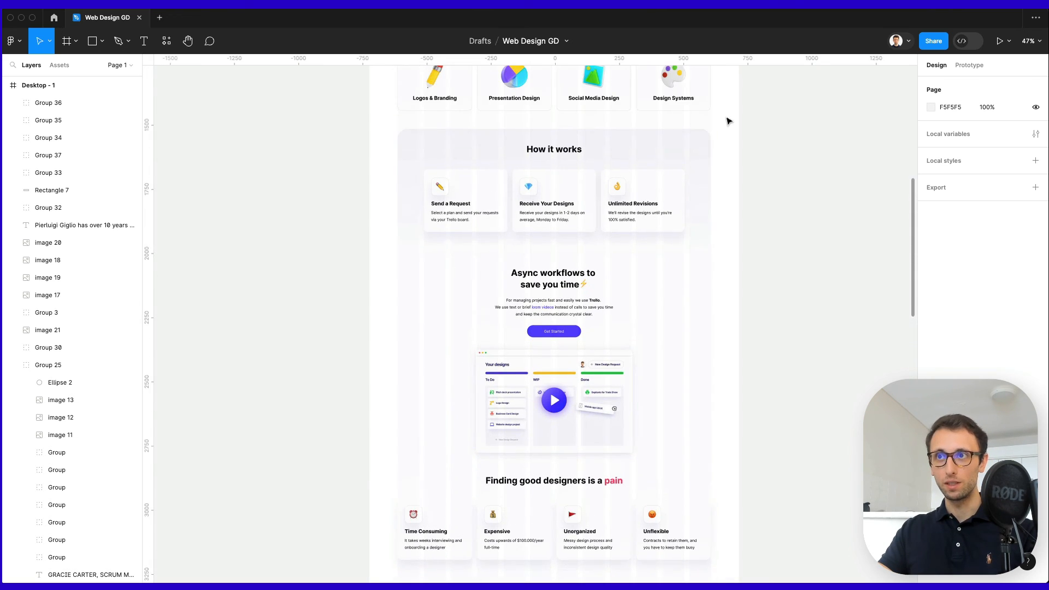
pyautogui.scroll(15, 728, 120)
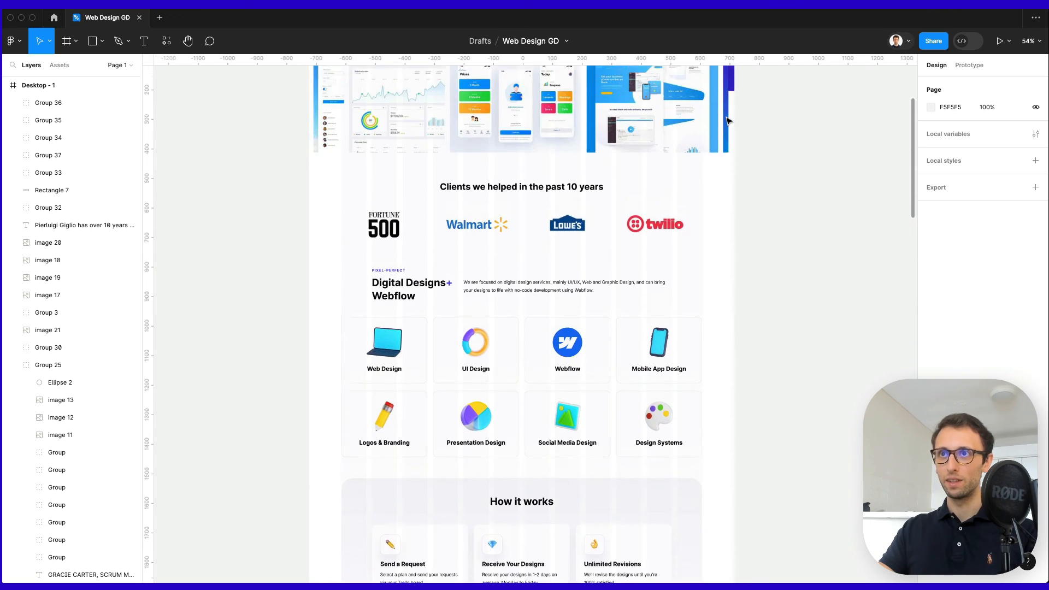
pyautogui.scroll(2, 728, 121)
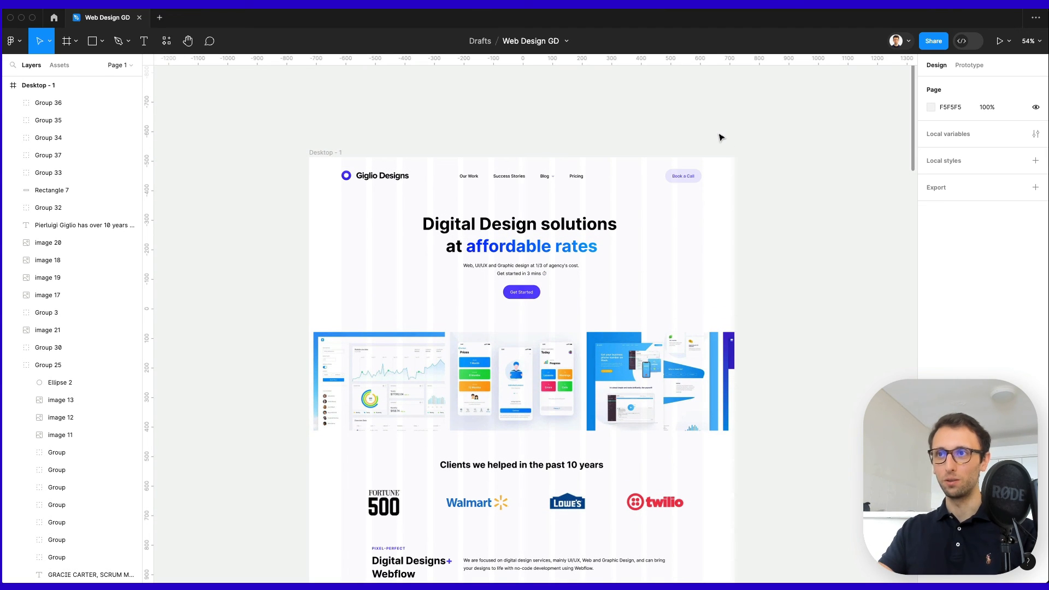
pyautogui.scroll(-4, 719, 137)
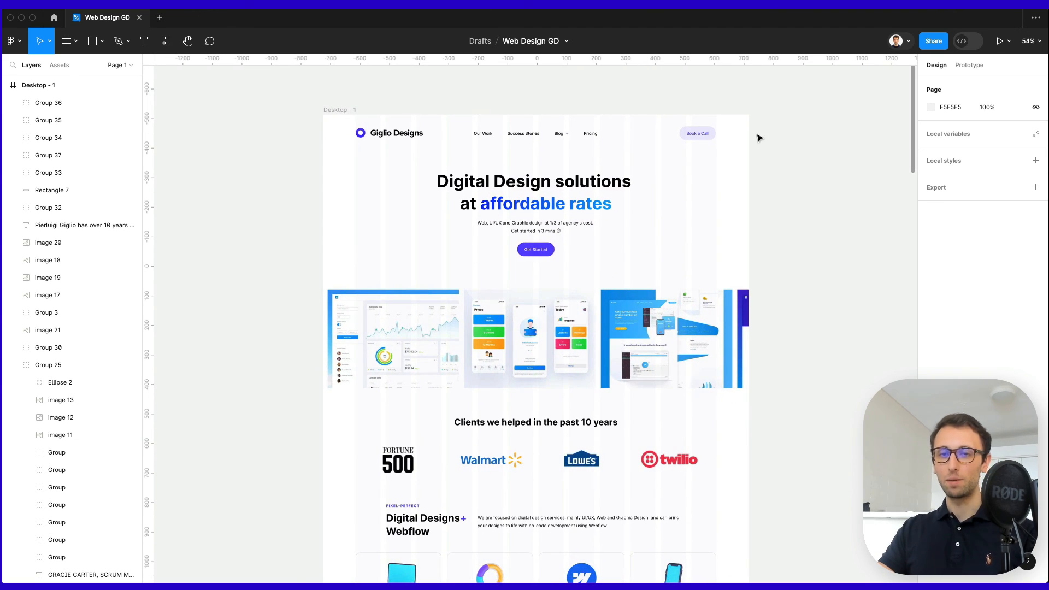